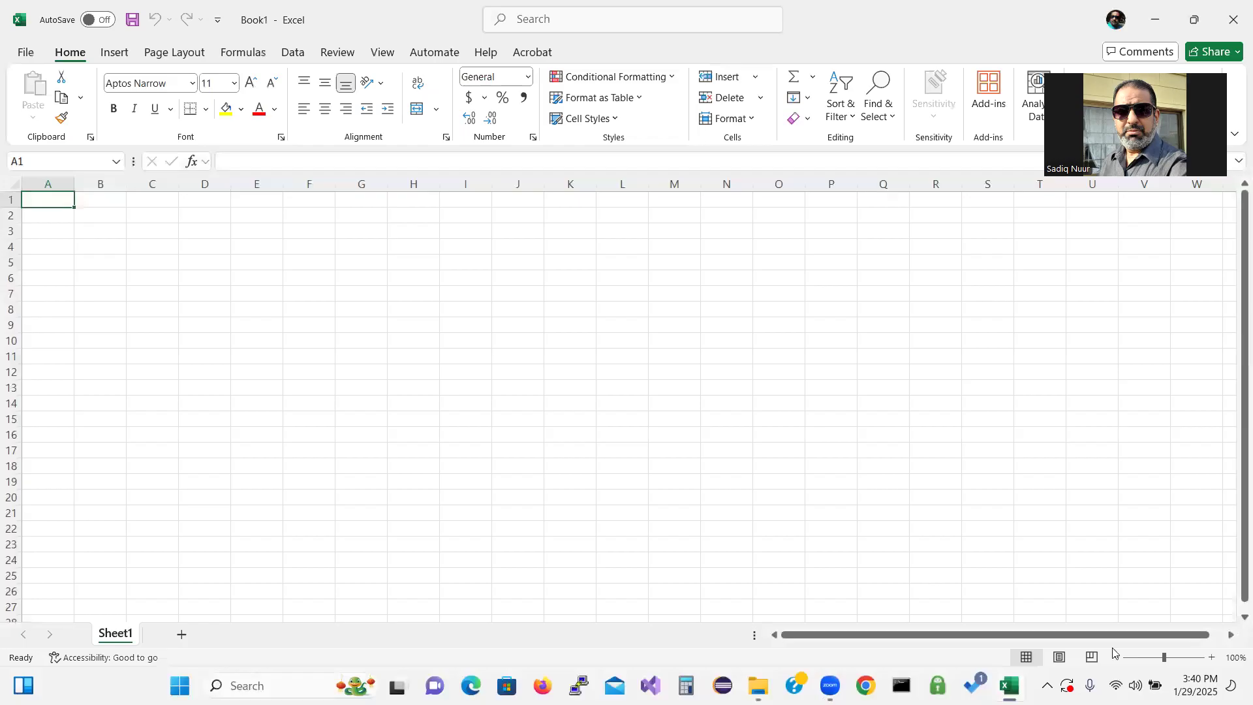
# Enter the title "Manola Department Stores, Inc." in cell A1
pyautogui.moveTo(1165, 660); pyautogui.dragTo(1173, 663)
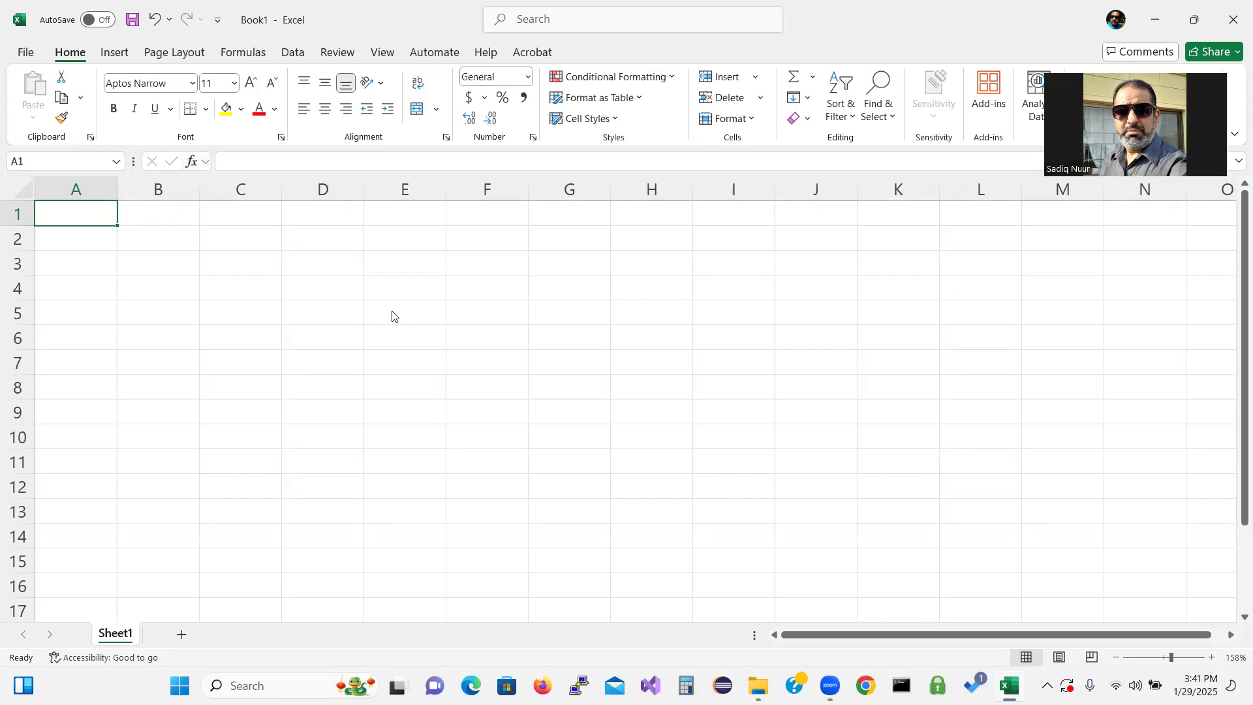
pyautogui.write('Ma')
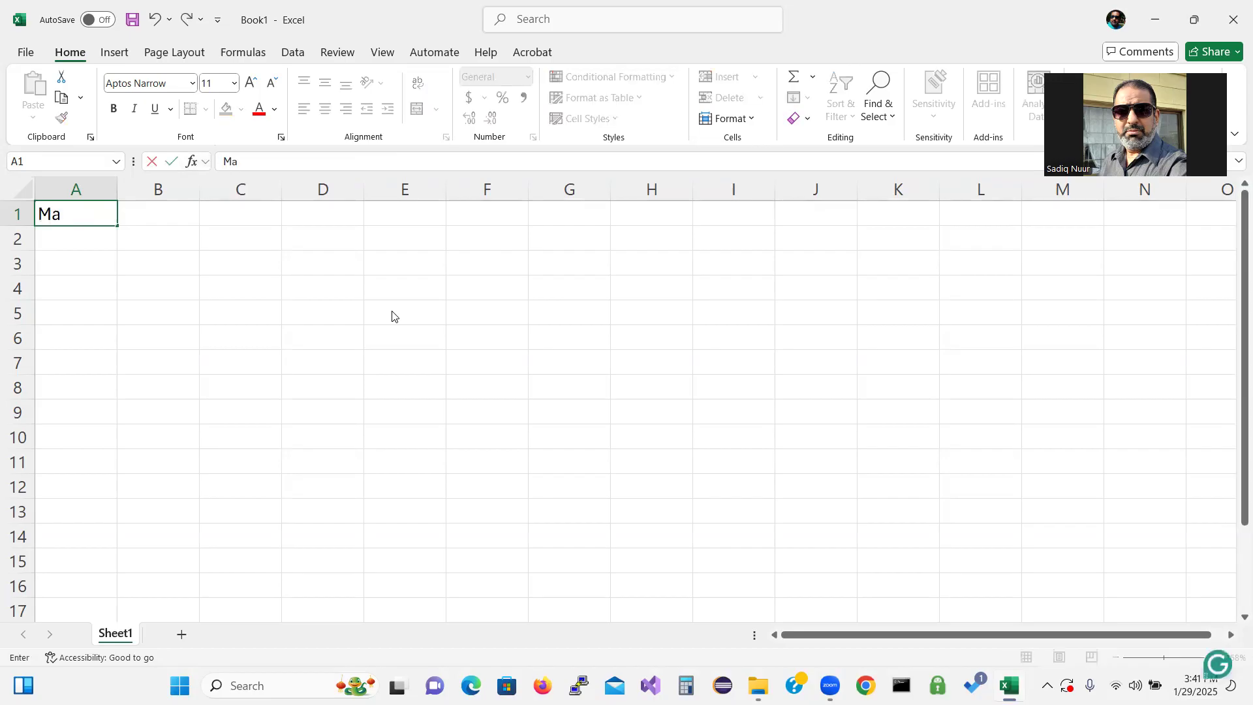
pyautogui.write('nola')
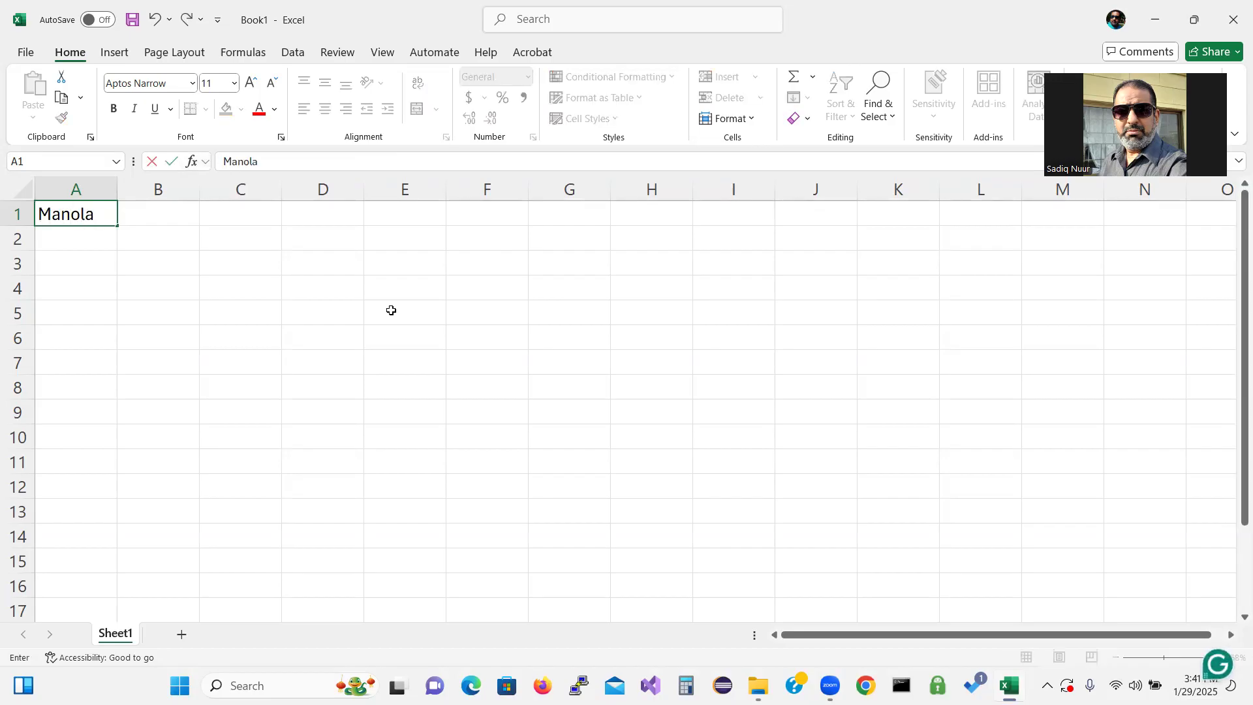
pyautogui.write(' Department Stores')
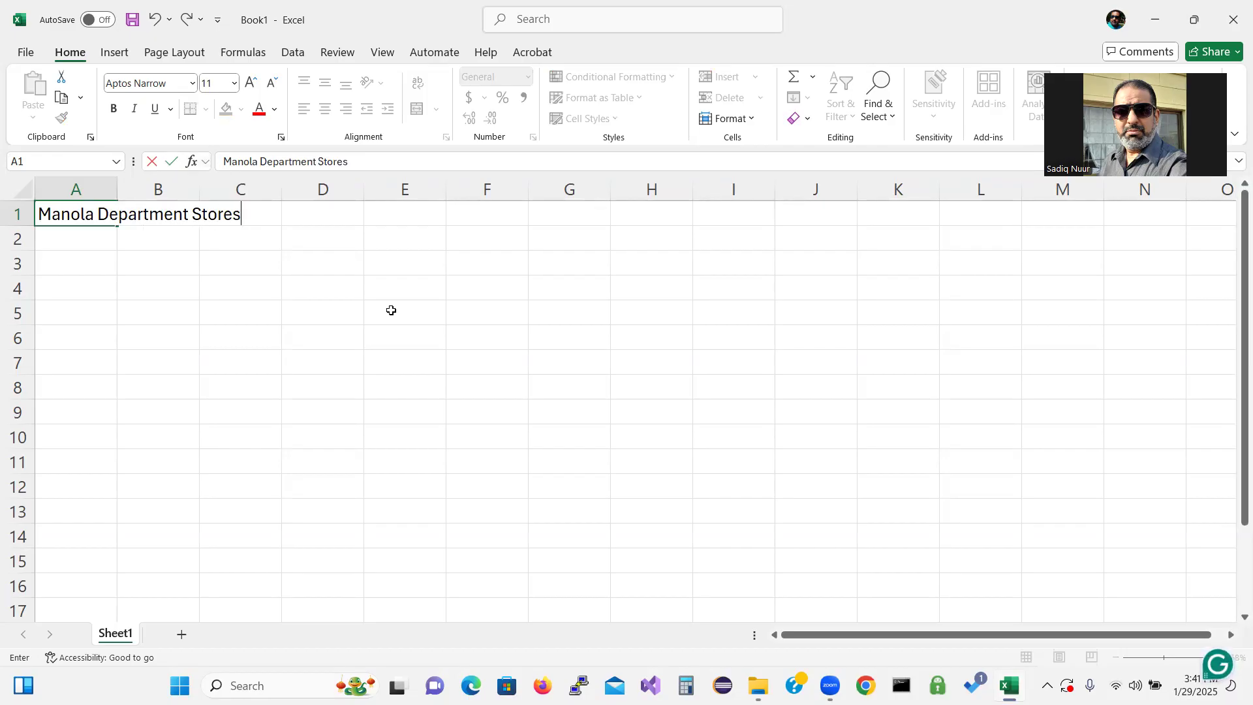
pyautogui.write(', IN')
pyautogui.press('BackSpace')
pyautogui.write('nc.')
pyautogui.press('Return')
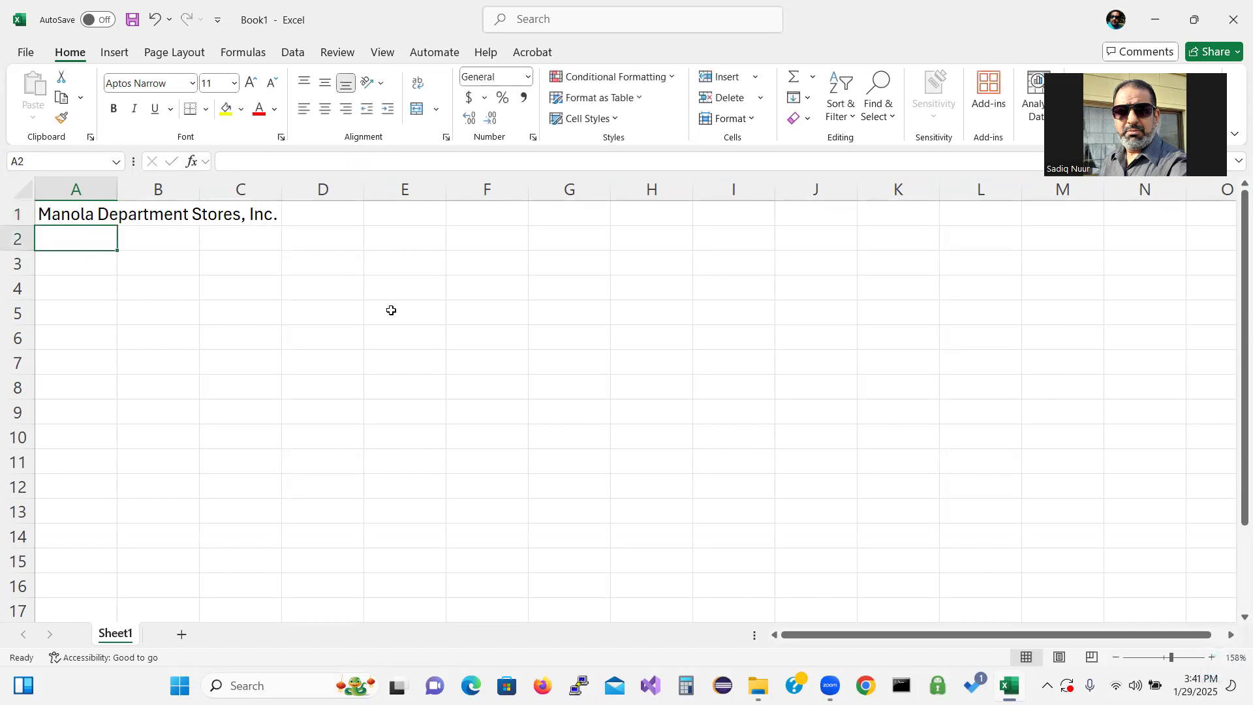
# Enter the subtitle "Six-Month Financial Projection" in cell A2
pyautogui.write('Si')
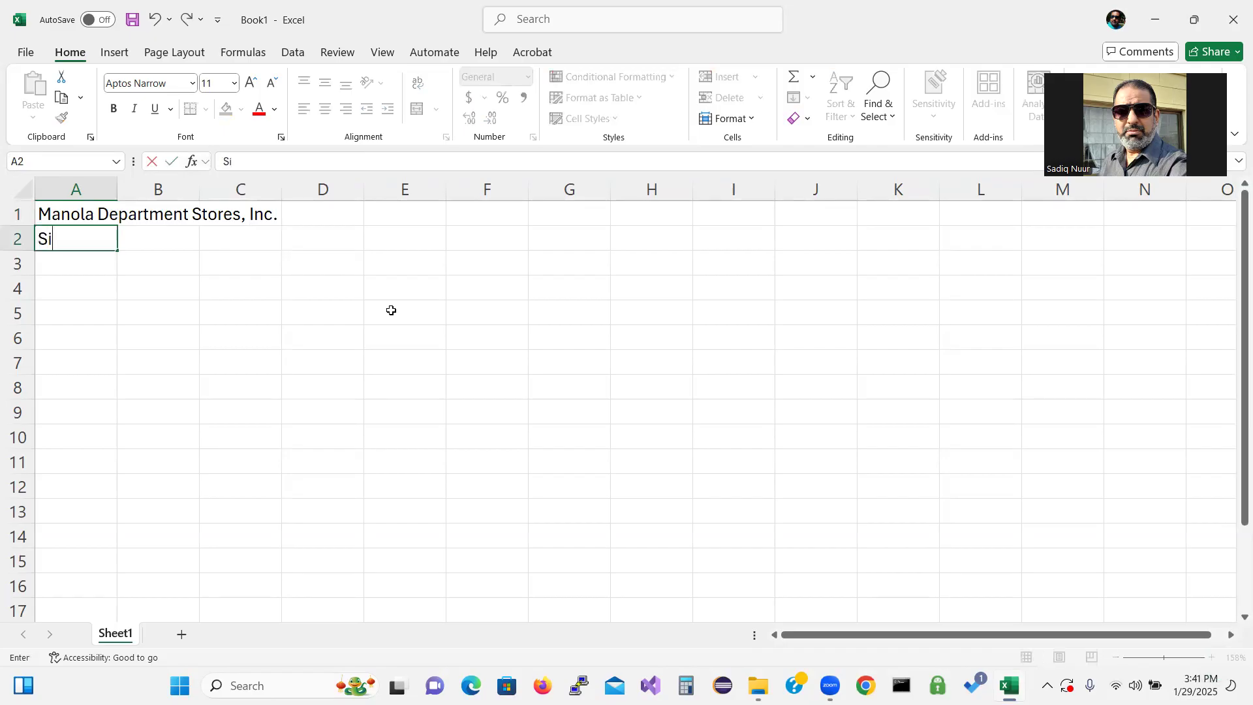
pyautogui.write('x-Mo')
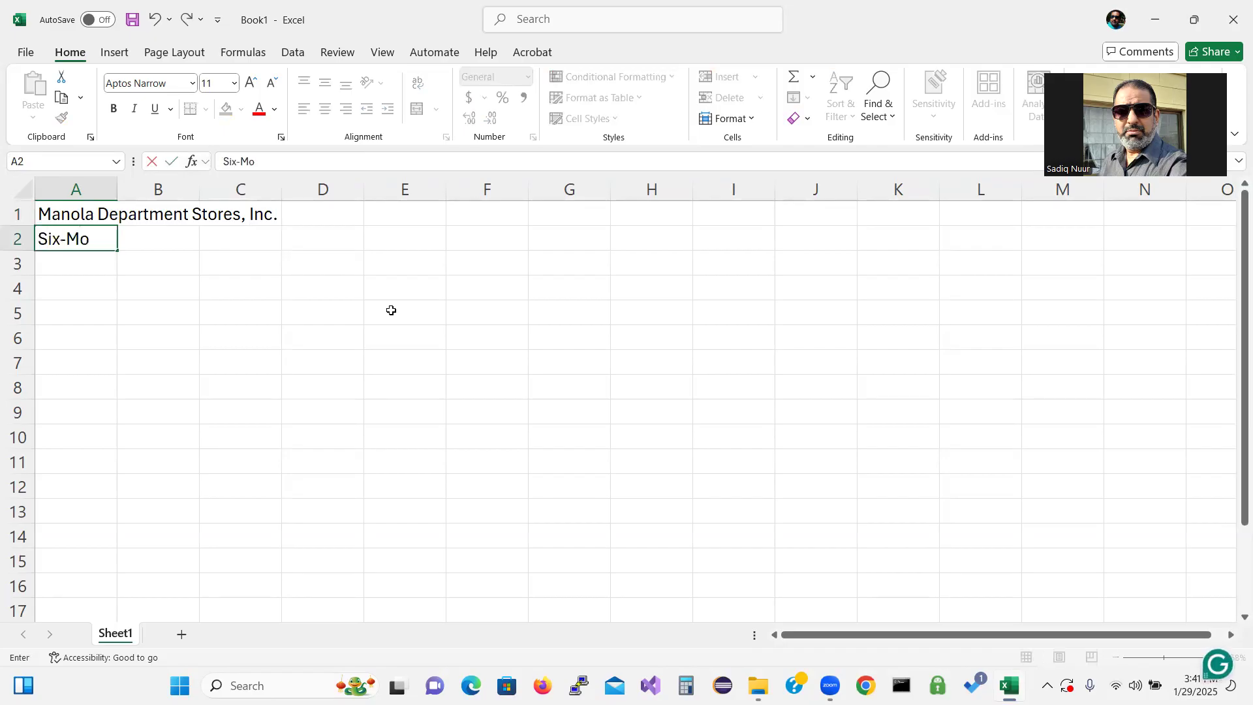
pyautogui.write('nth Financia')
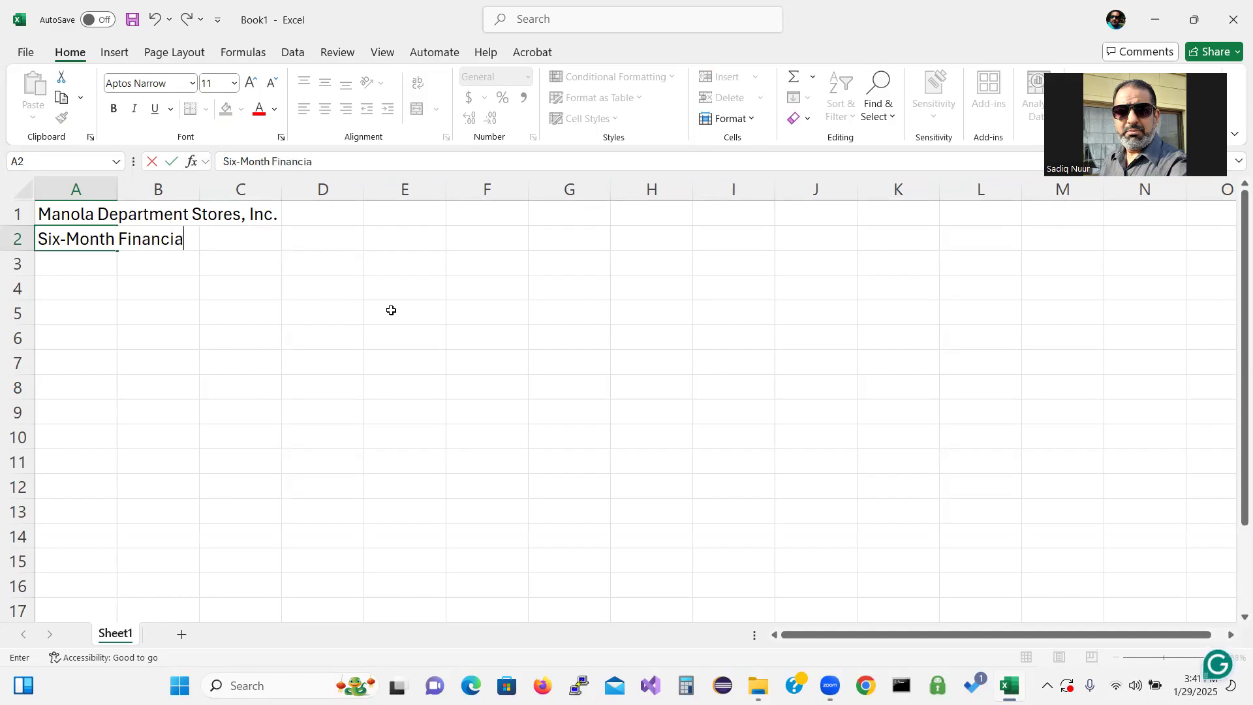
pyautogui.write('l Projecti')
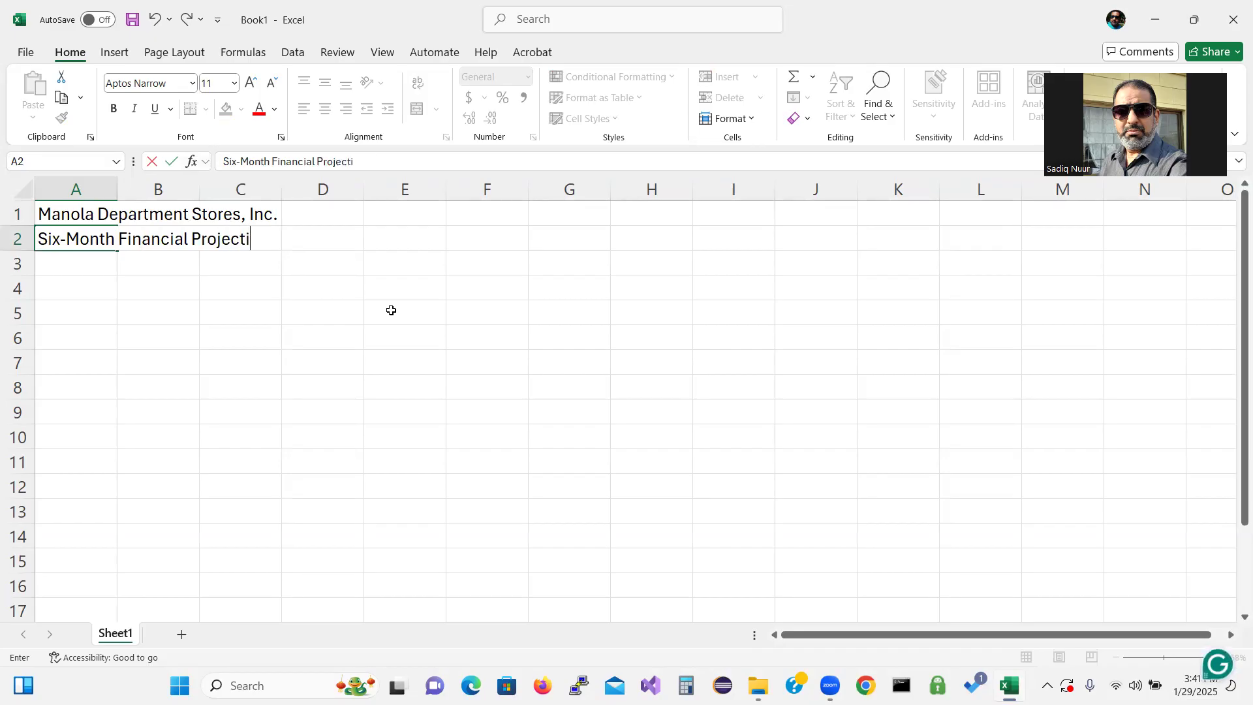
pyautogui.write('on')
pyautogui.press('Return')
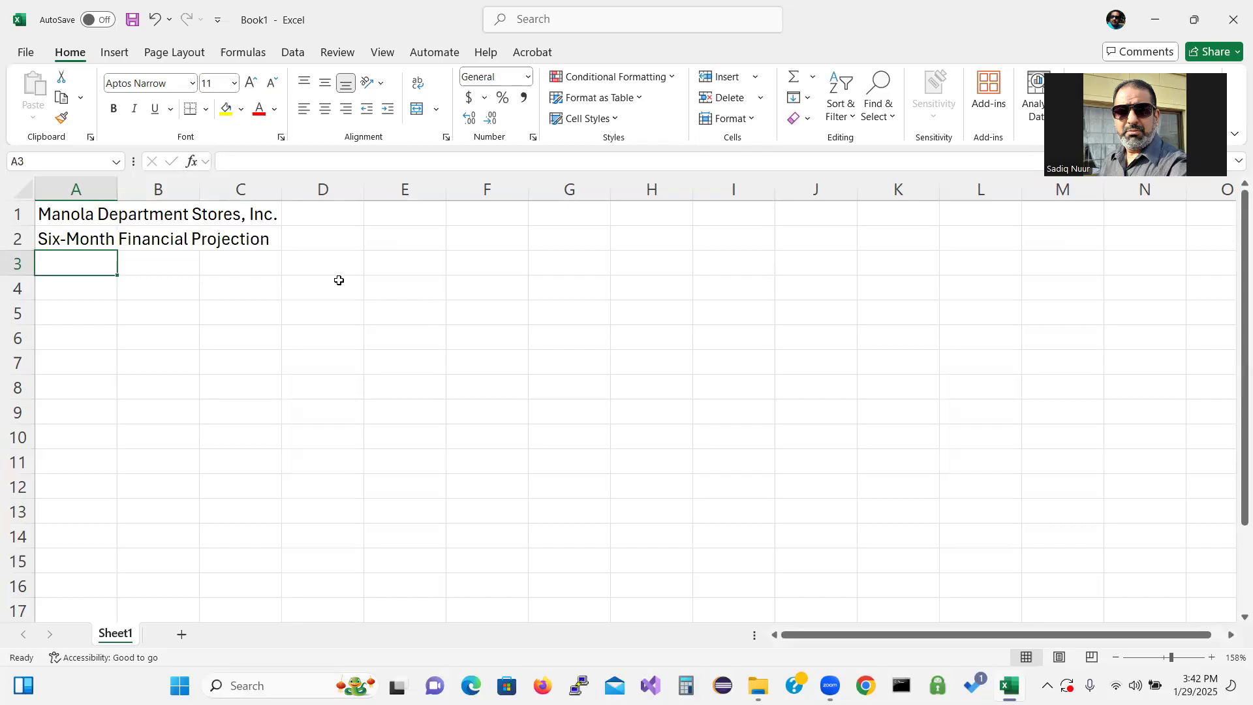
# Enter the heading "January" in cell B3
pyautogui.click(176, 266)
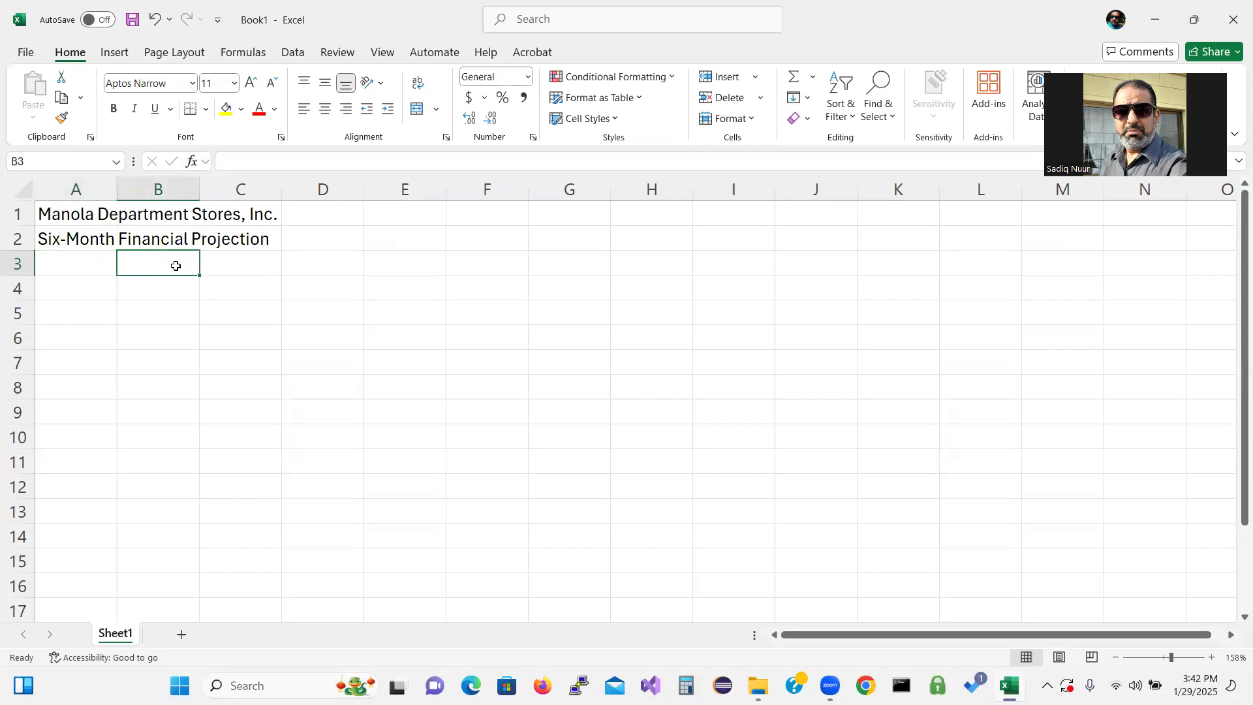
pyautogui.write('Jan')
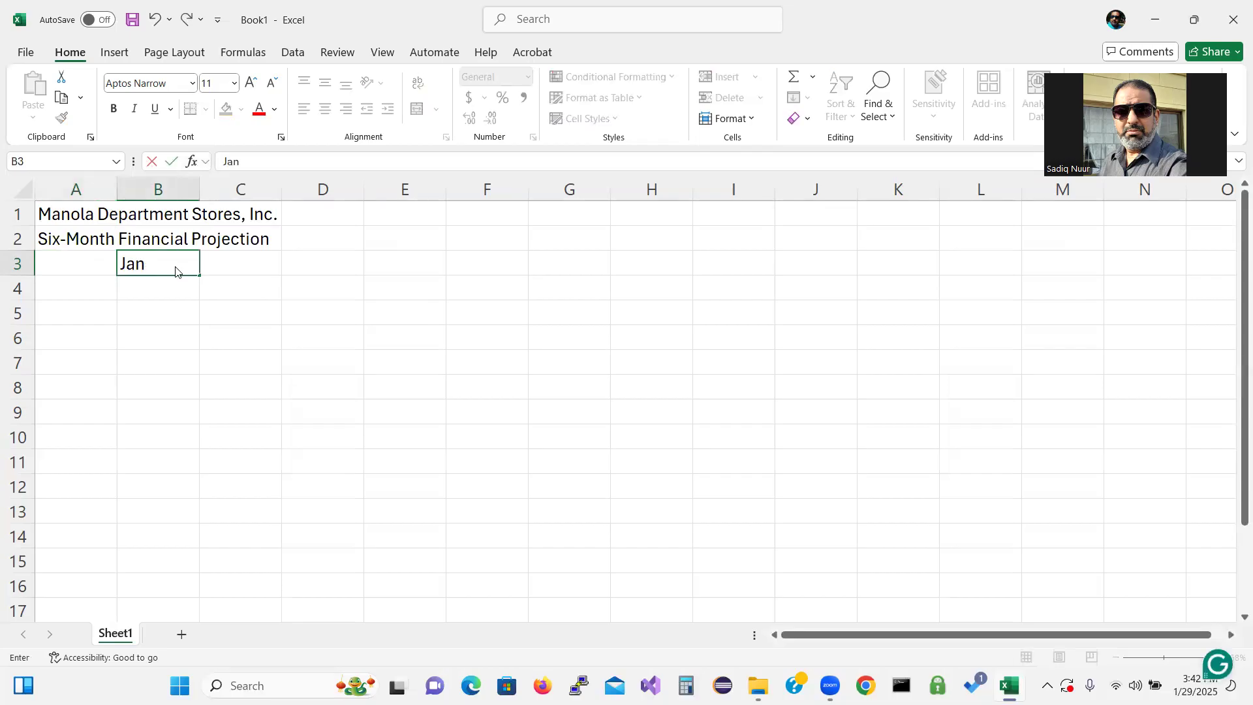
pyautogui.write('uary')
pyautogui.press('Return')
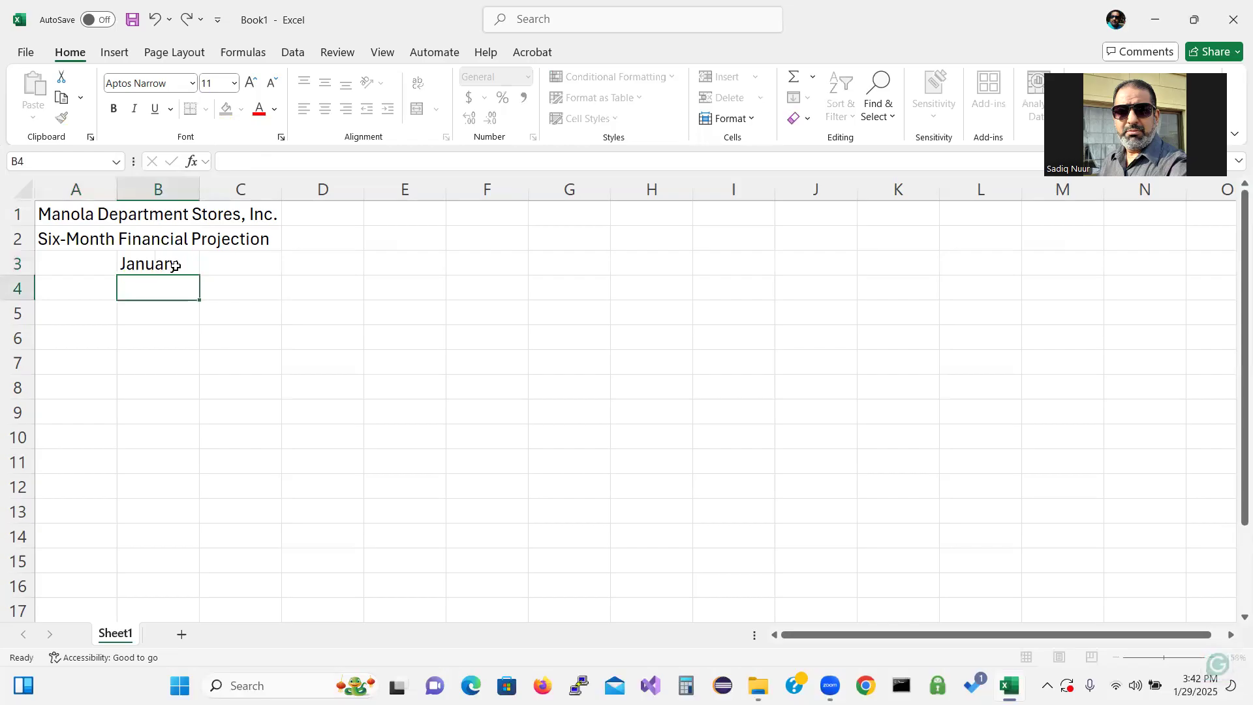
# Rotate the January heading's text orientation to 75 degrees in the cell alignment settings
pyautogui.click(174, 266)
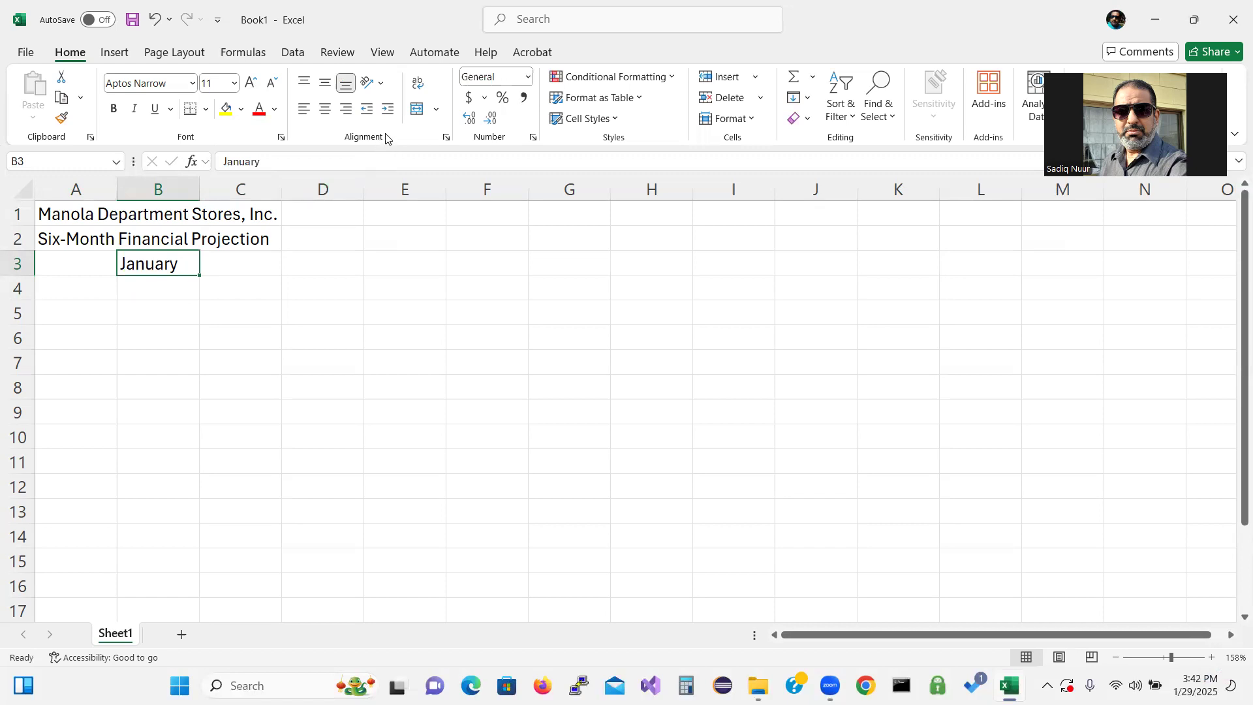
pyautogui.click(447, 138)
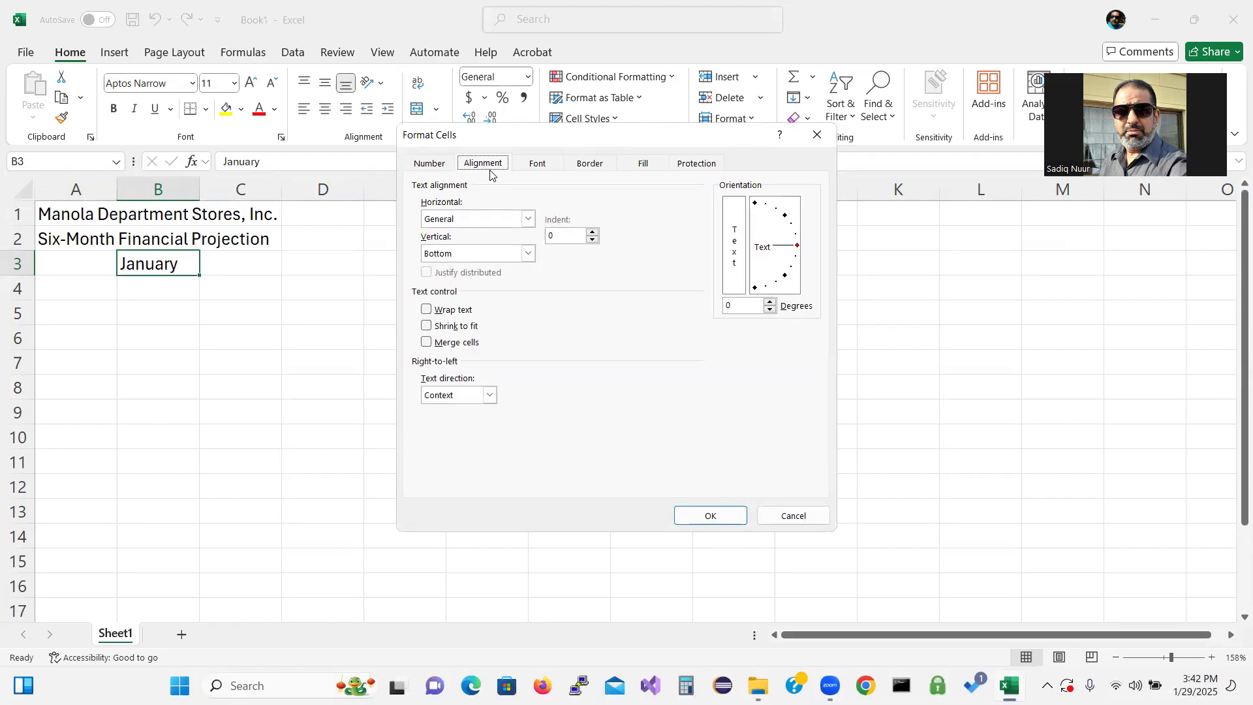
pyautogui.click(766, 333)
pyautogui.press('ctrl')
pyautogui.moveTo(736, 304); pyautogui.dragTo(721, 304)
pyautogui.write('75')
pyautogui.click(709, 516)
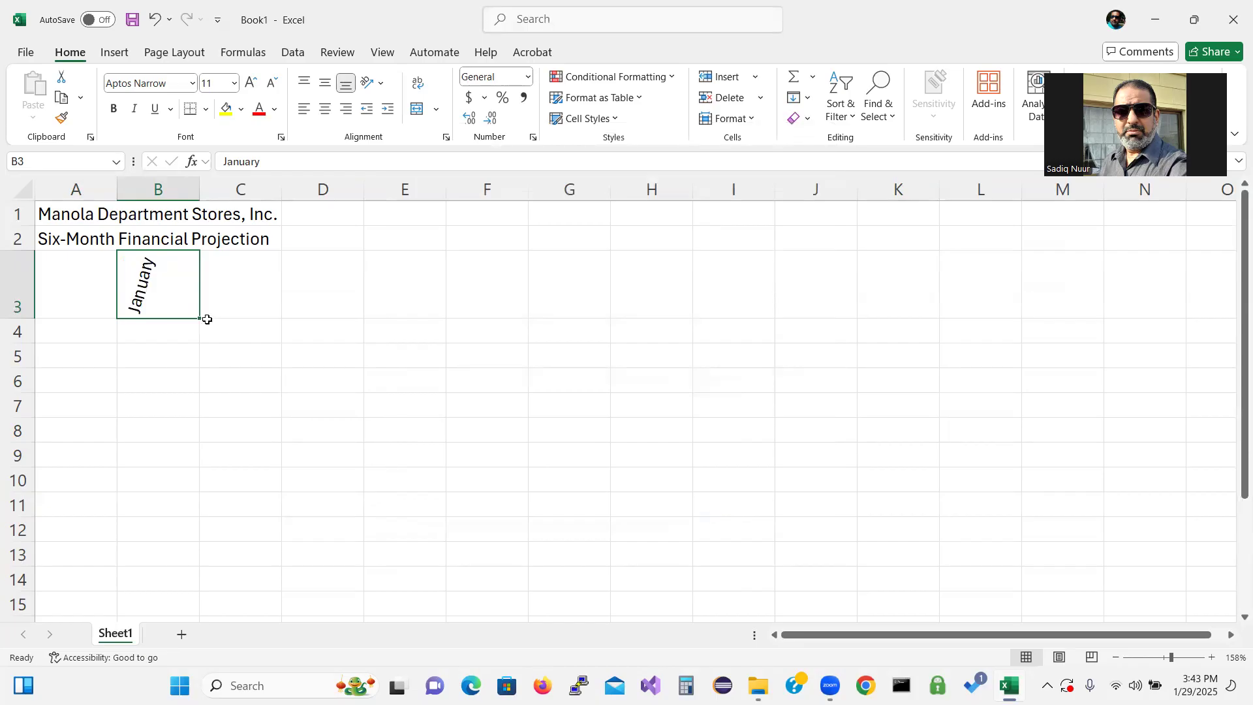
# Fill the month headings across to June in G3, and enter "Total" in H3 and "Chart" in I3
pyautogui.moveTo(199, 318); pyautogui.dragTo(587, 307)
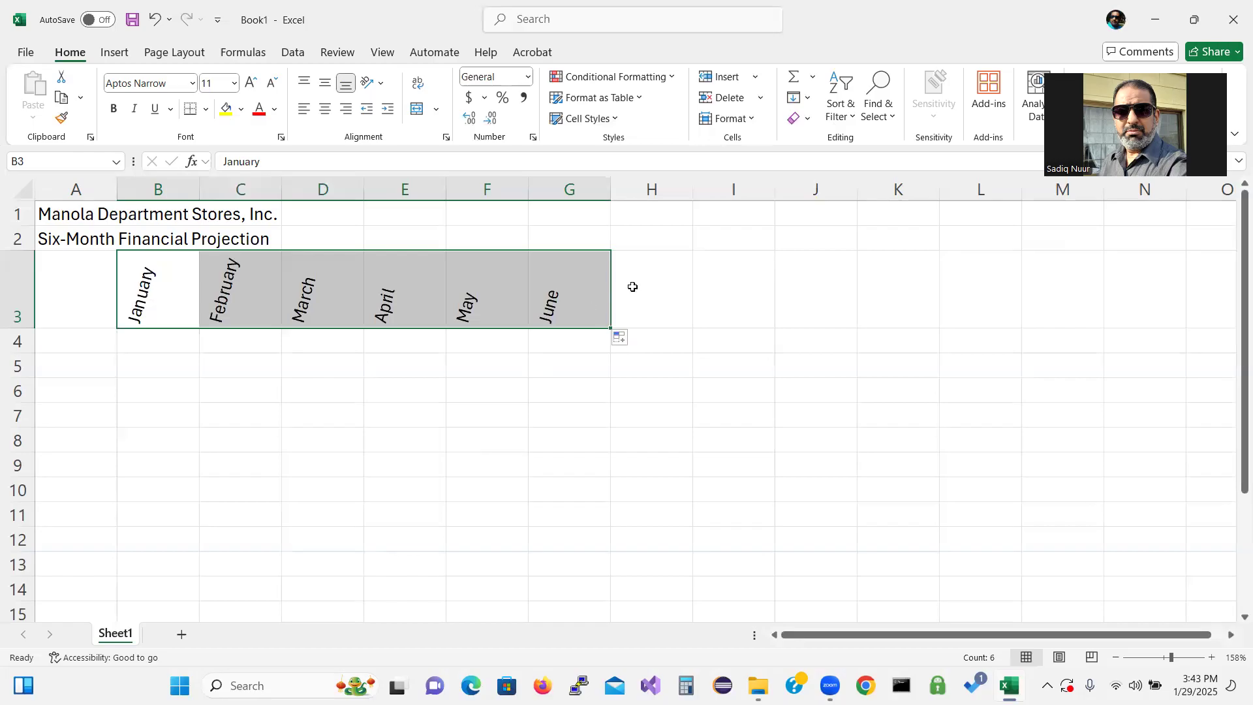
pyautogui.click(643, 287)
pyautogui.write('Total')
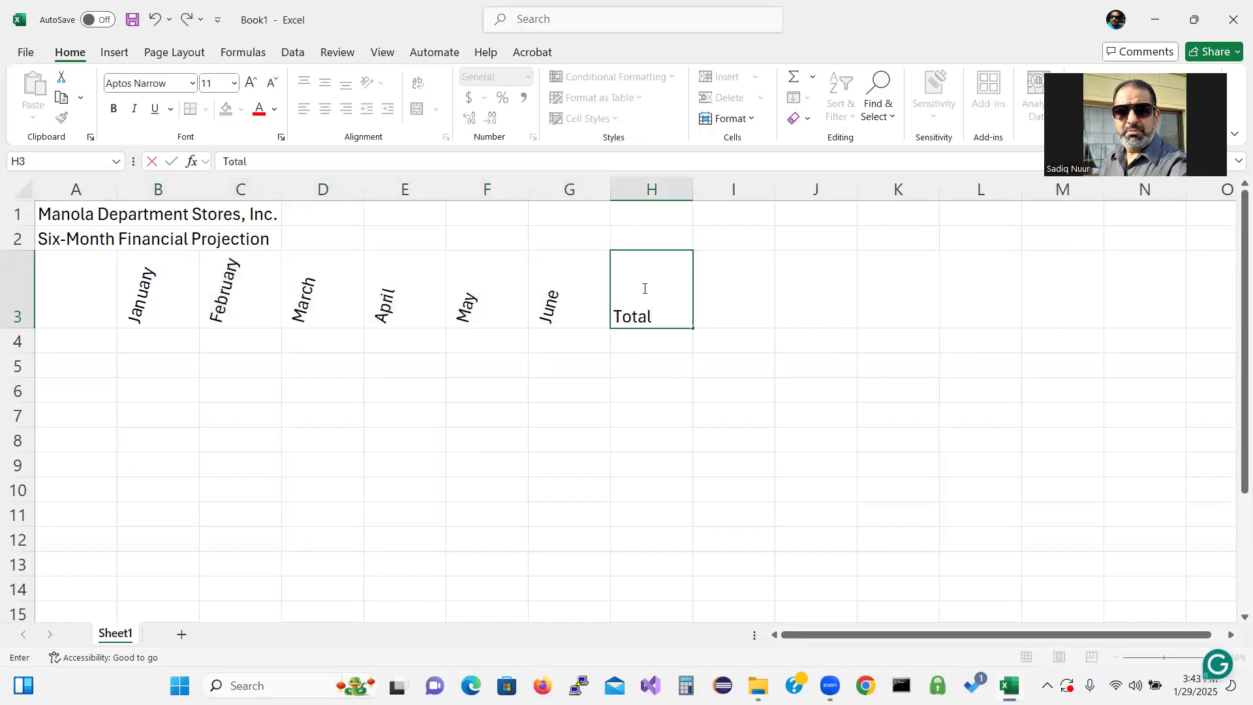
pyautogui.press('Tab')
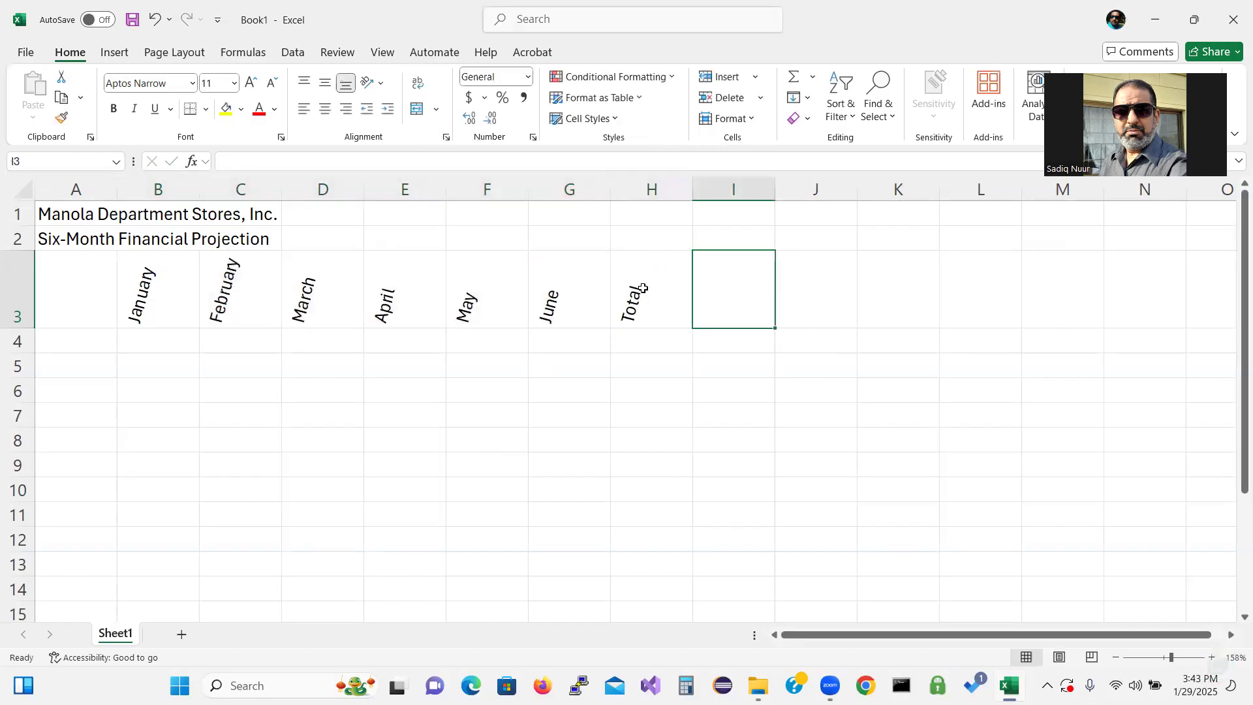
pyautogui.write('Chart')
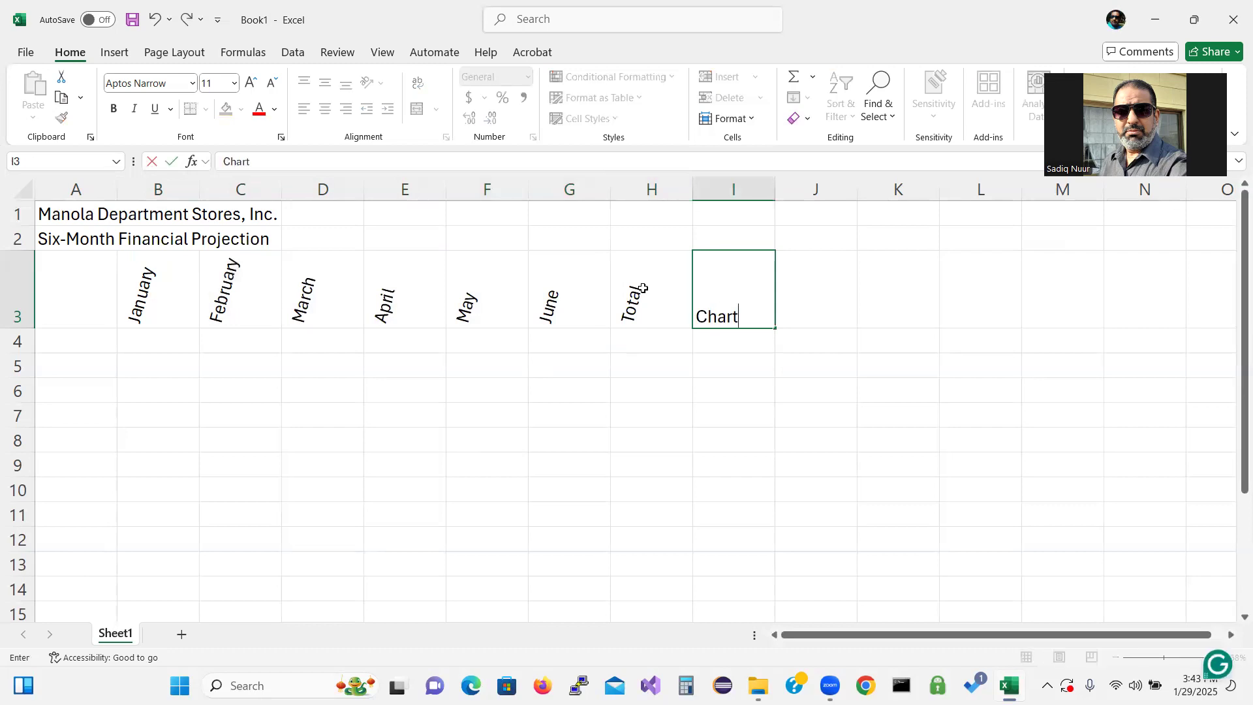
pyautogui.press('Return')
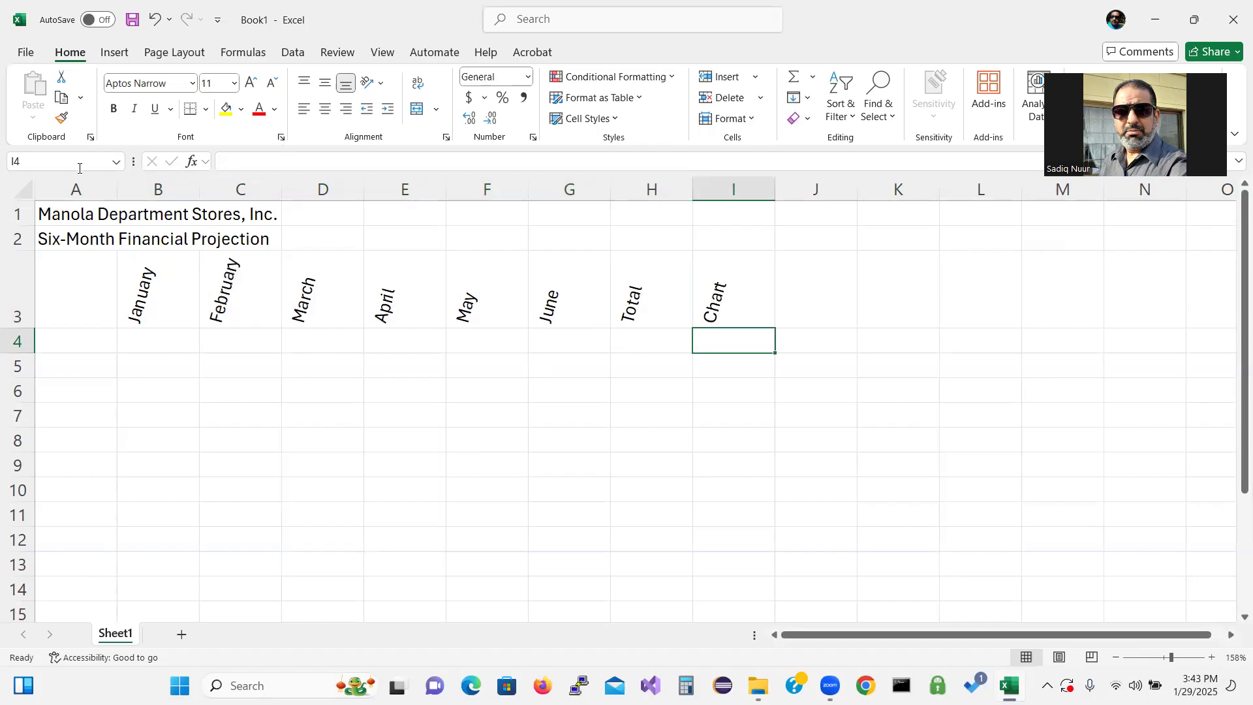
# Widen column A to a column width of about 38.5 so the titles fit
pyautogui.click(77, 189)
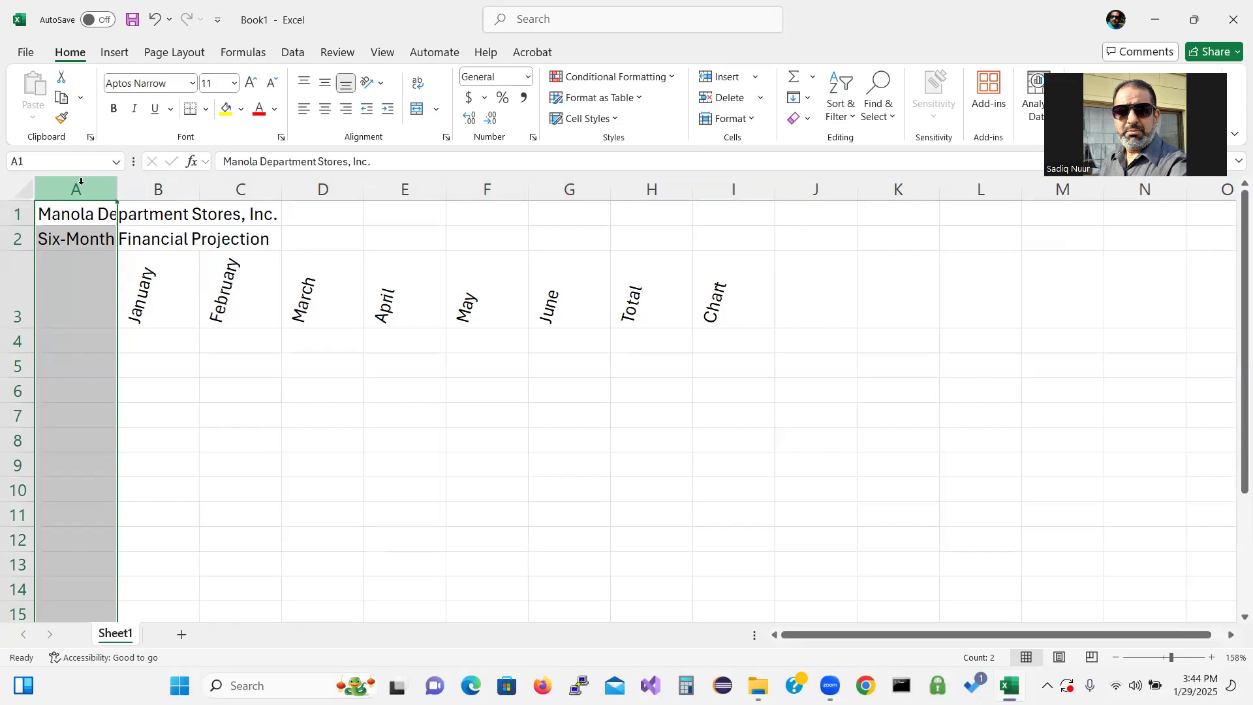
pyautogui.moveTo(116, 187); pyautogui.dragTo(399, 199)
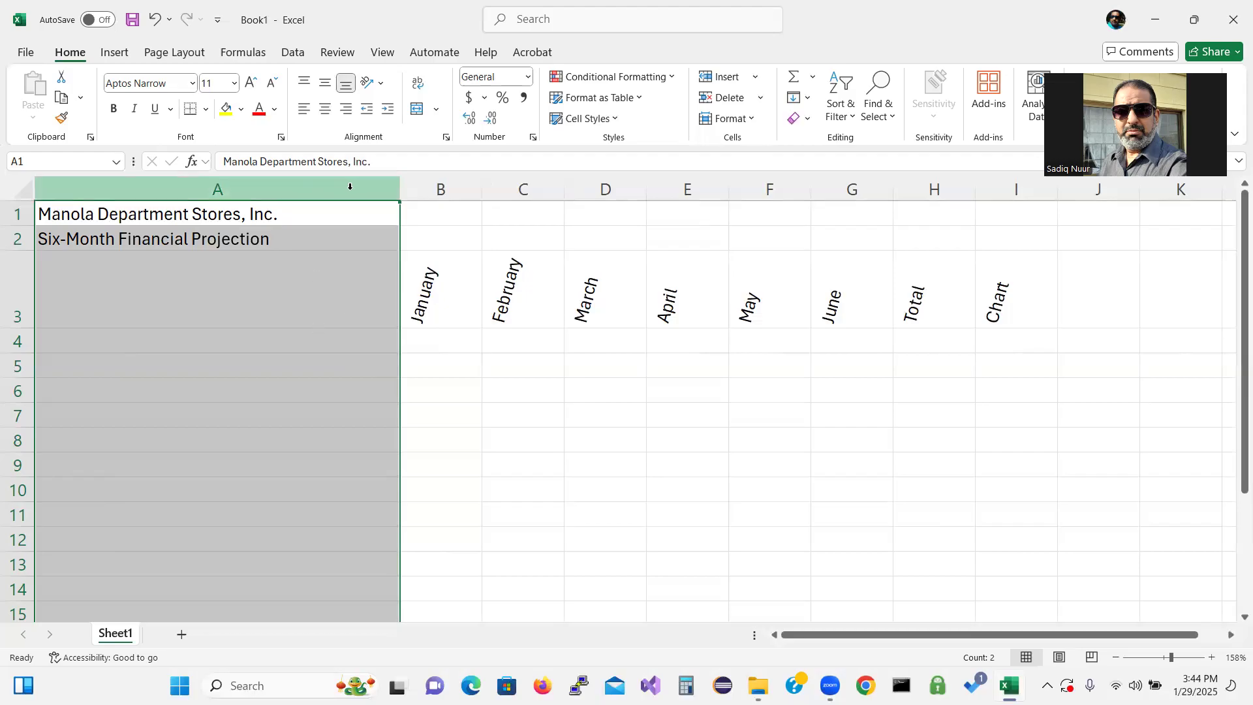
pyautogui.click(751, 121)
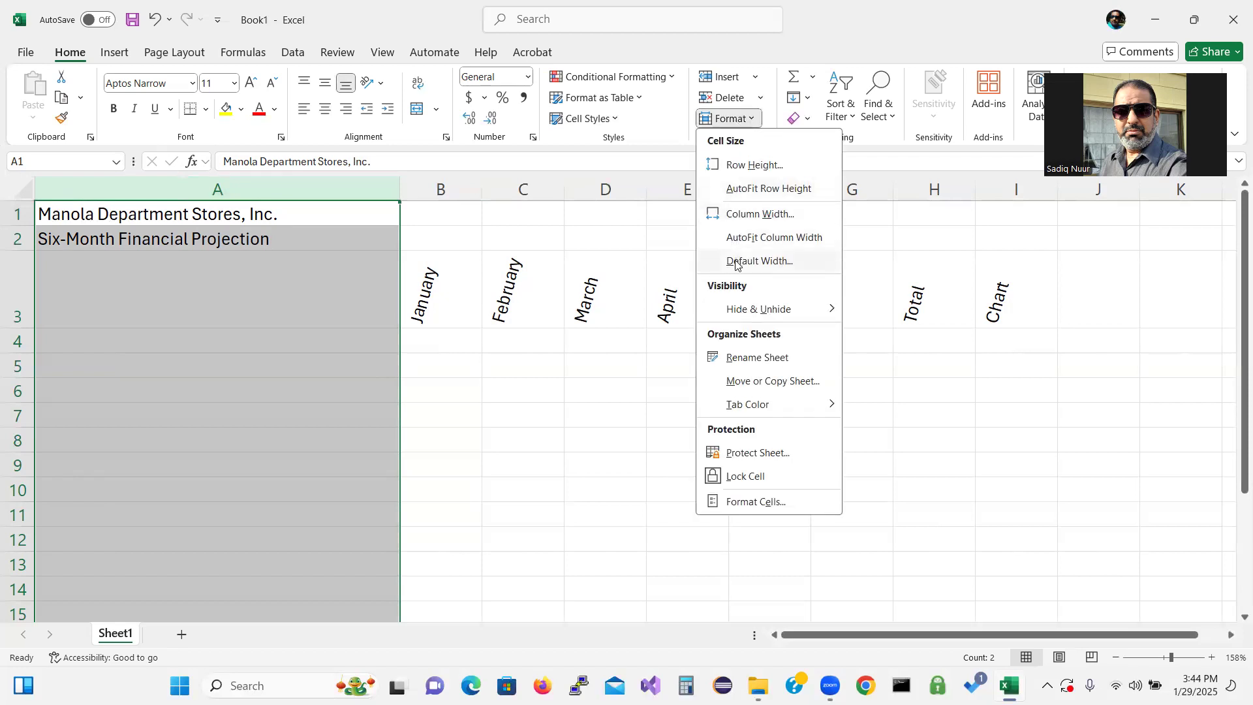
pyautogui.click(749, 216)
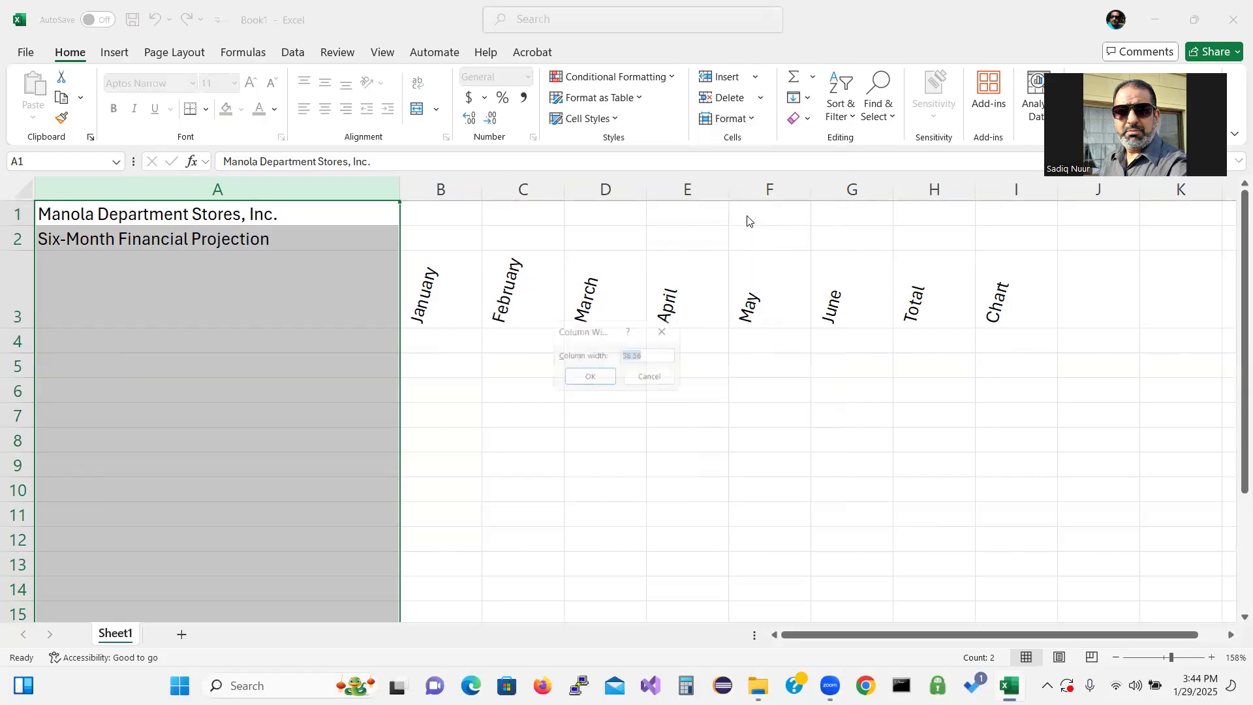
pyautogui.click(647, 355)
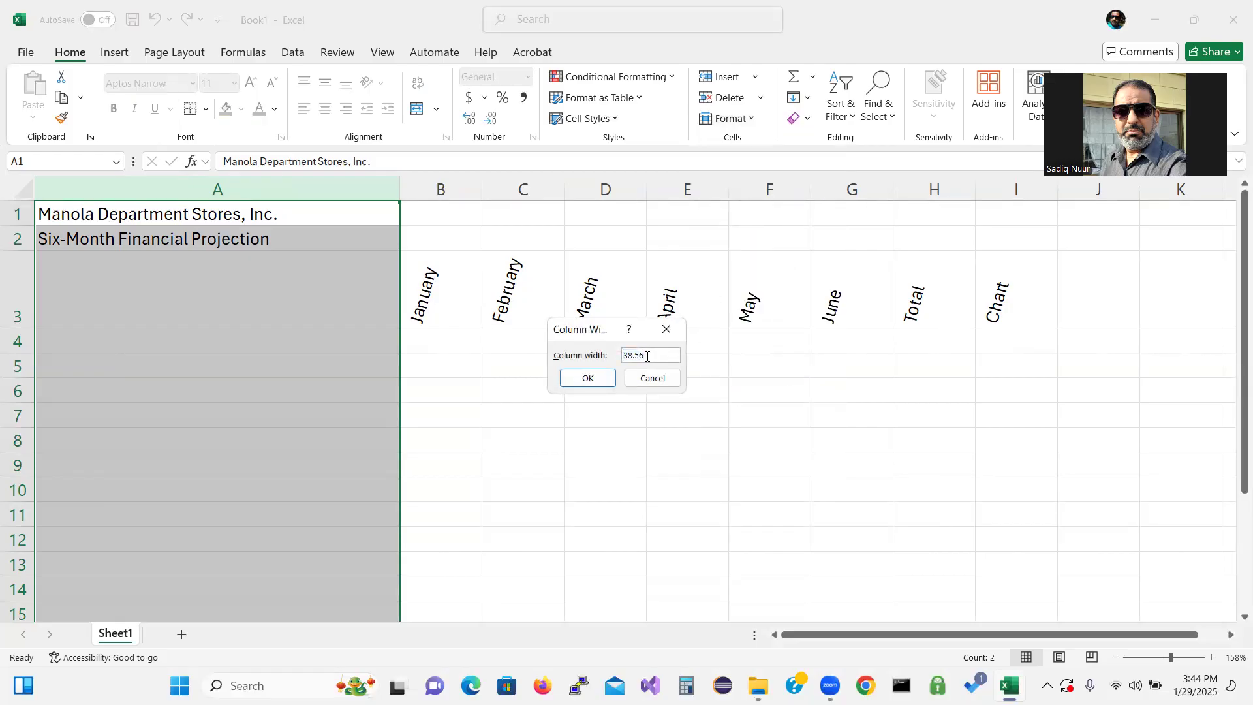
pyautogui.press('BackSpace')
pyautogui.write('0')
pyautogui.click(587, 381)
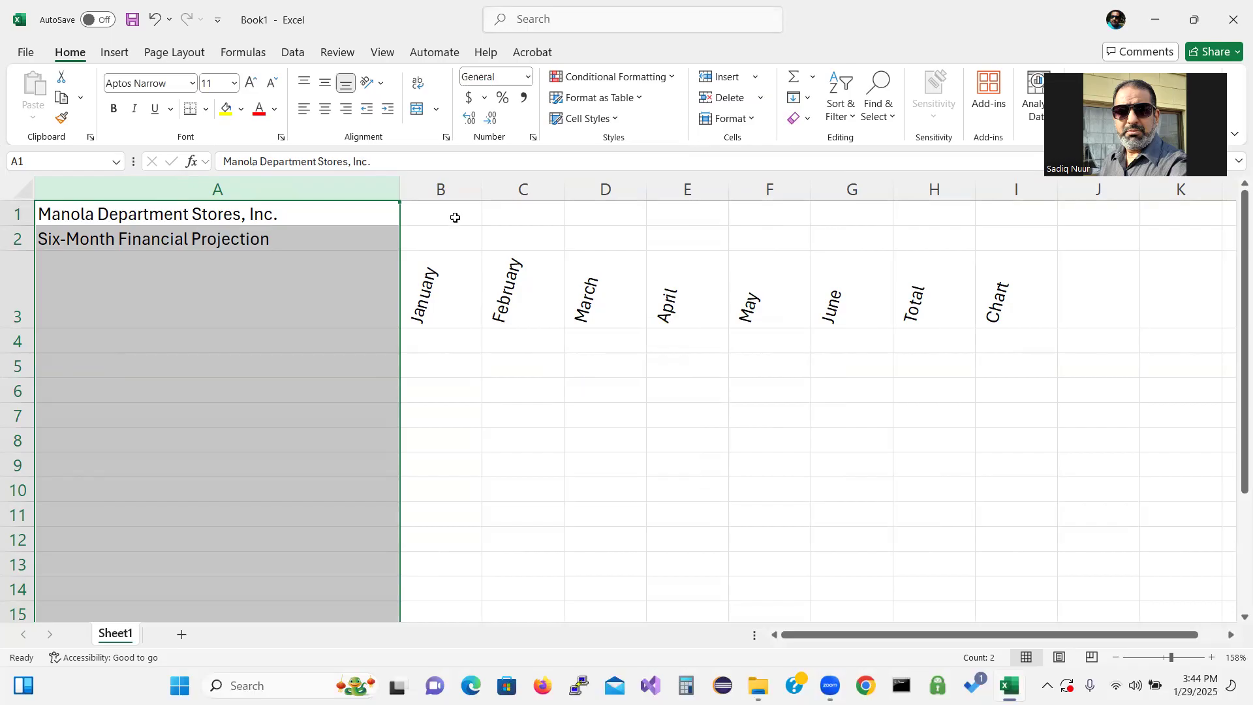
# Select columns B through F and widen them all together to about twice their width
pyautogui.click(450, 184)
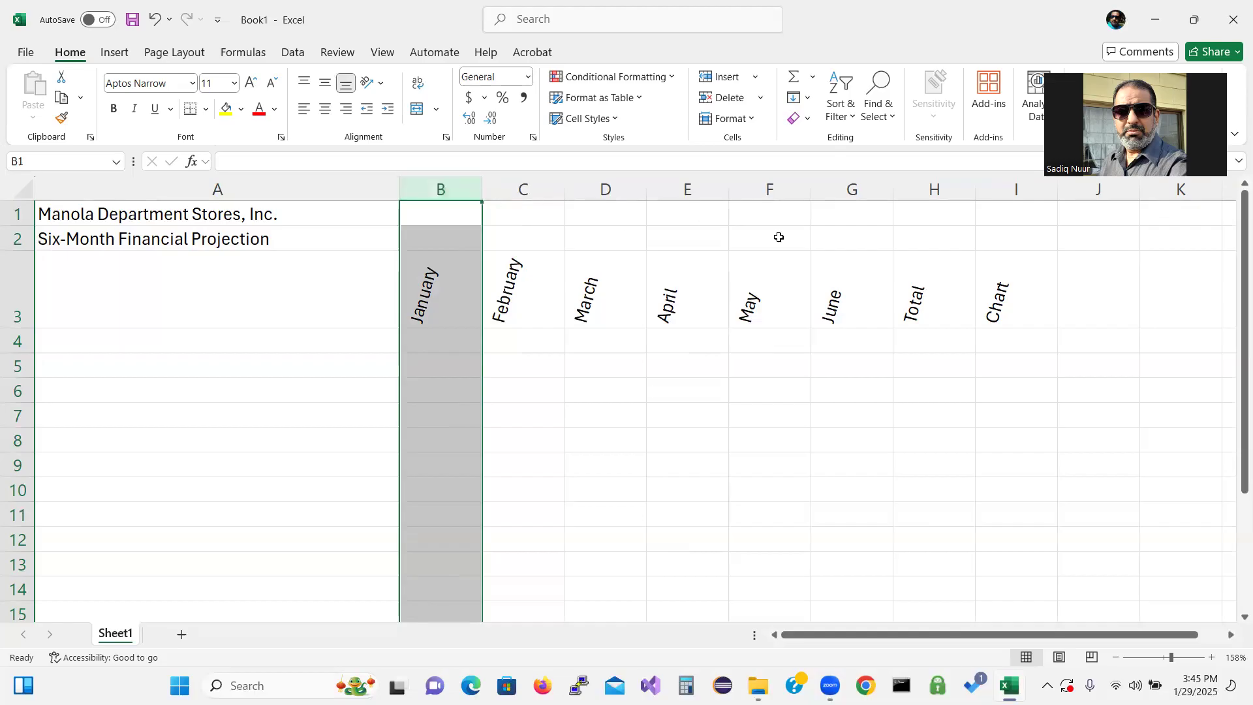
pyautogui.keyDown('shift'); pyautogui.click(781, 195); pyautogui.keyUp('shift')
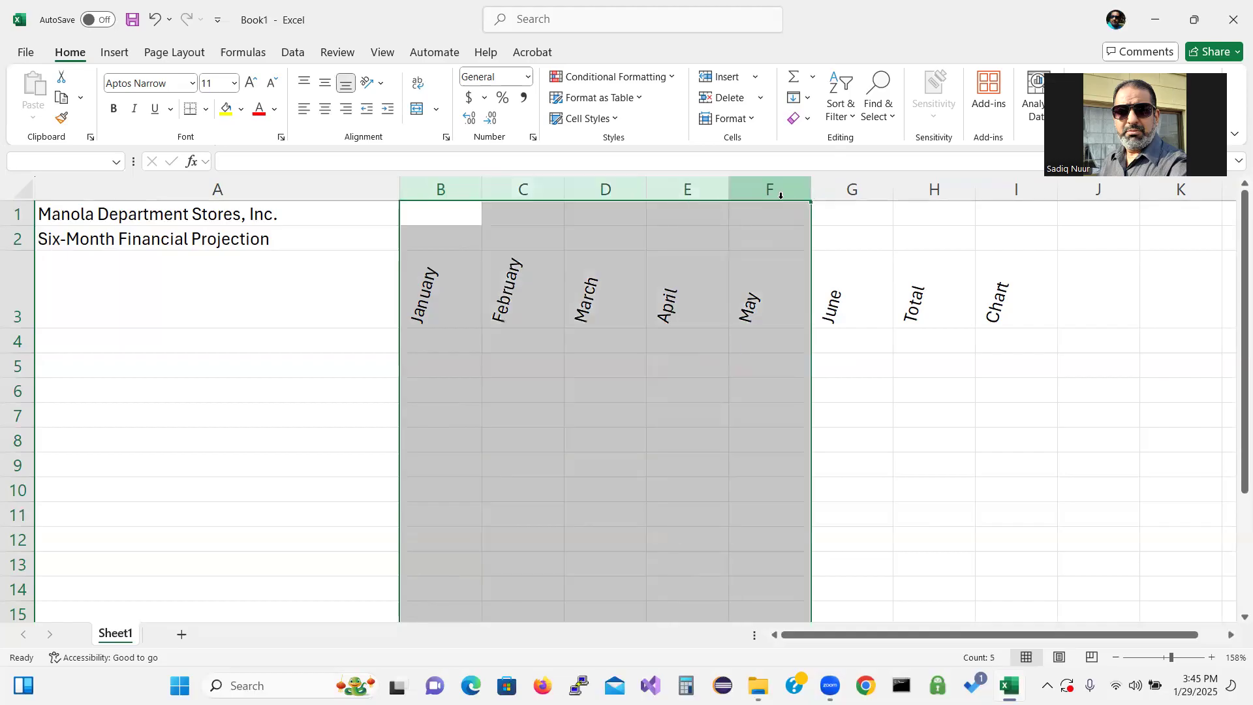
pyautogui.moveTo(810, 193); pyautogui.dragTo(876, 197)
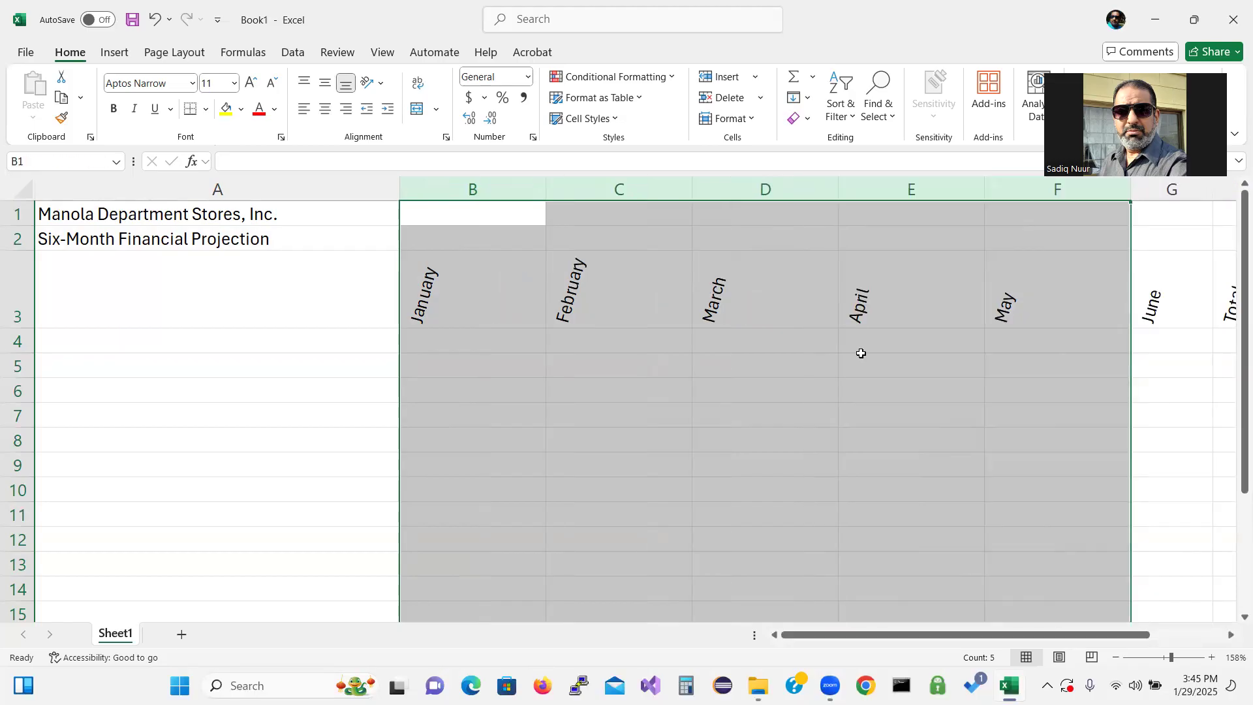
# Resize the Total column H and then autofit its width to the heading
pyautogui.moveTo(916, 626); pyautogui.dragTo(987, 630)
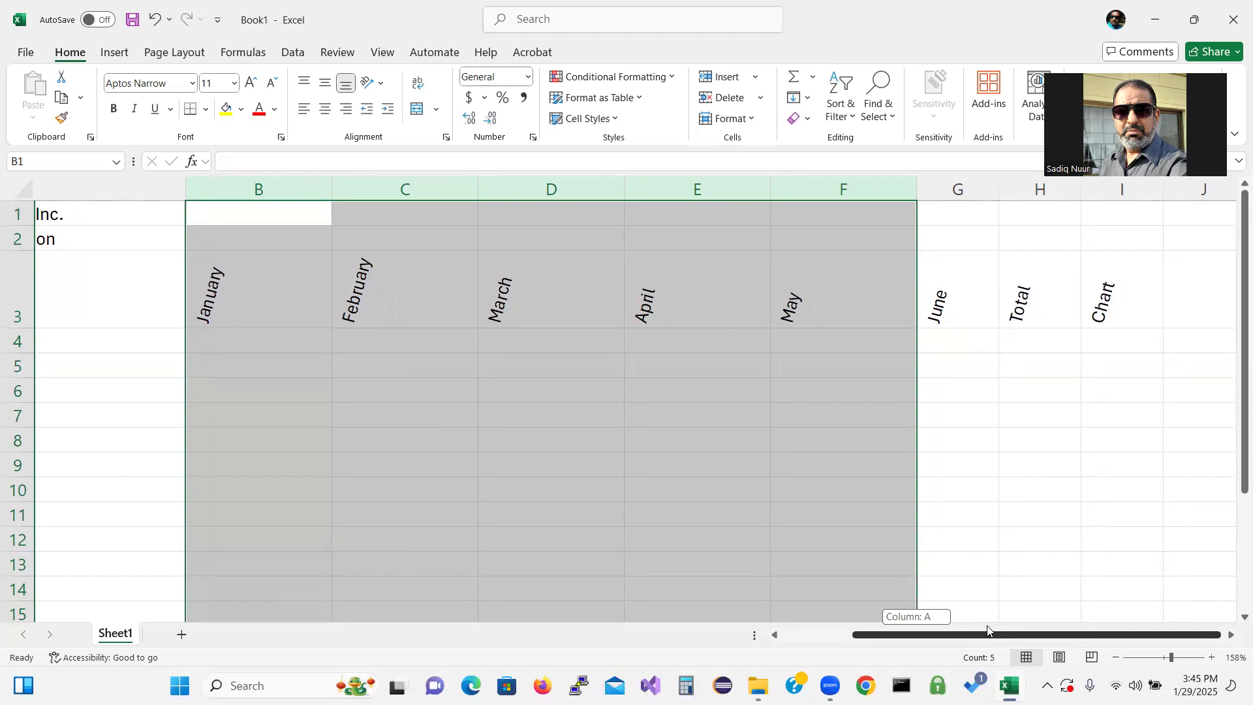
pyautogui.moveTo(987, 630); pyautogui.dragTo(1044, 625)
pyautogui.moveTo(1002, 190); pyautogui.dragTo(1131, 194)
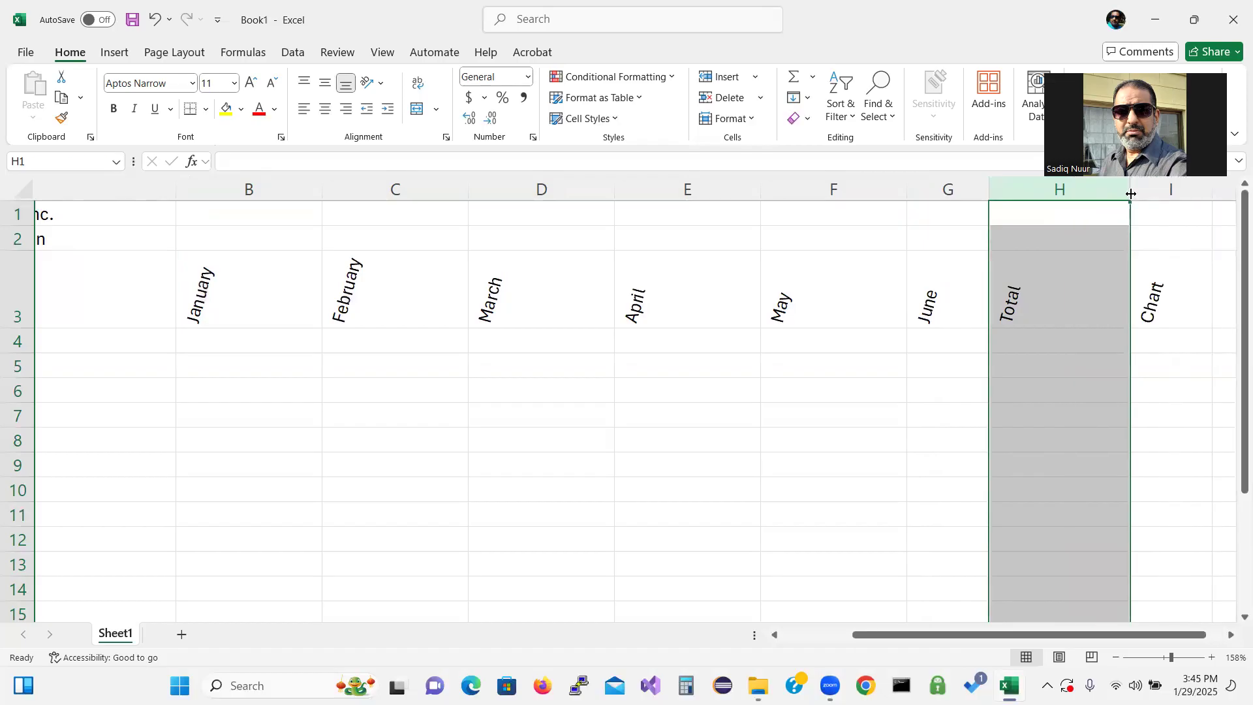
pyautogui.moveTo(1129, 188); pyautogui.dragTo(1129, 188)
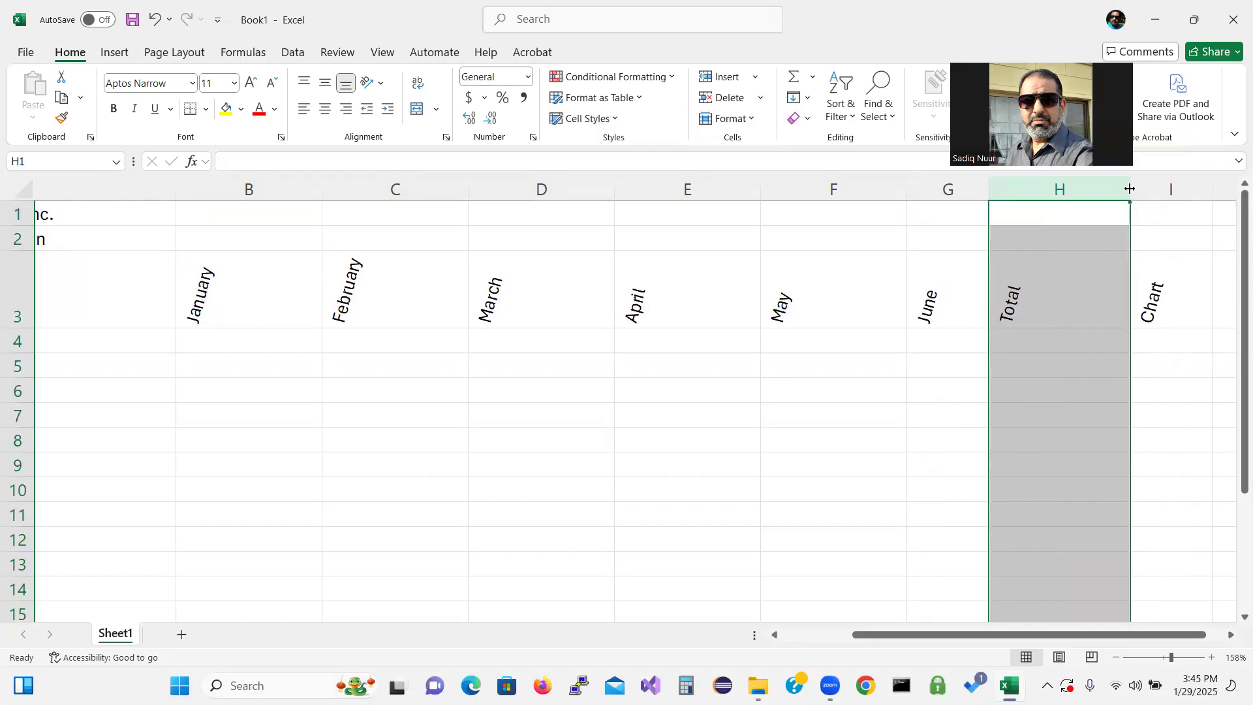
pyautogui.doubleClick(1129, 189)
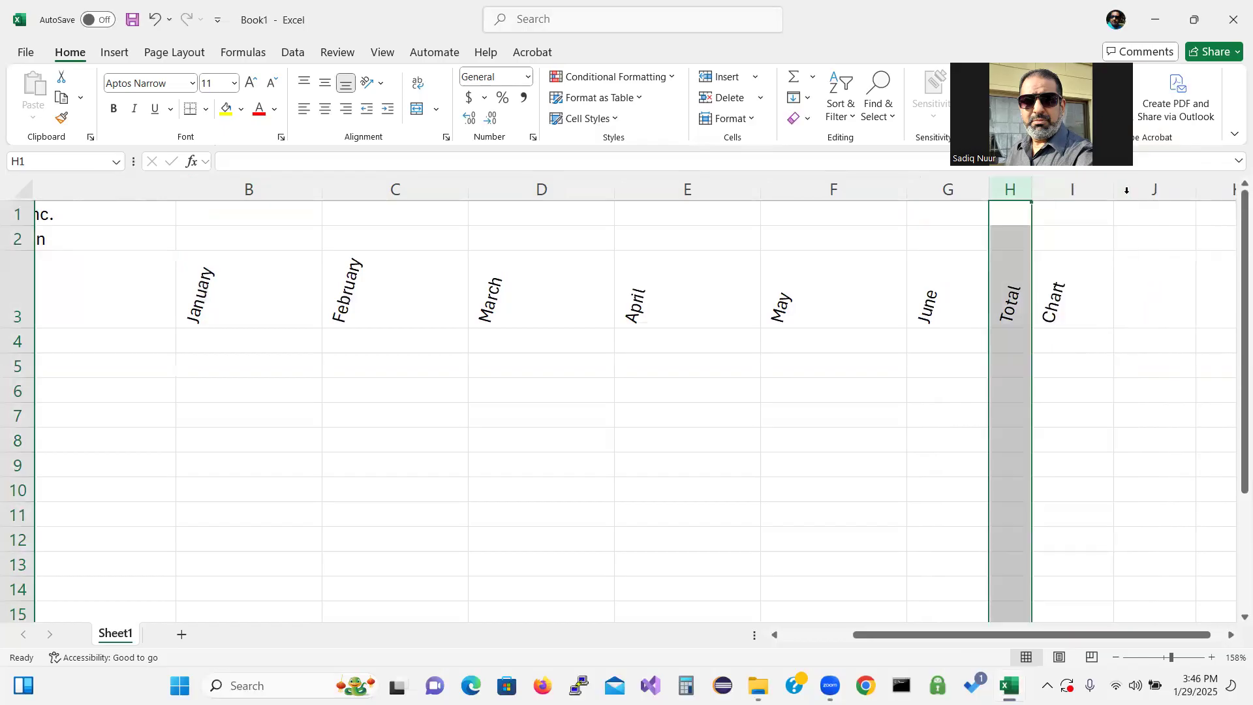
# Widen the Total column H and the June column G, setting G to a width of about 14.89
pyautogui.moveTo(1031, 186); pyautogui.dragTo(1162, 203)
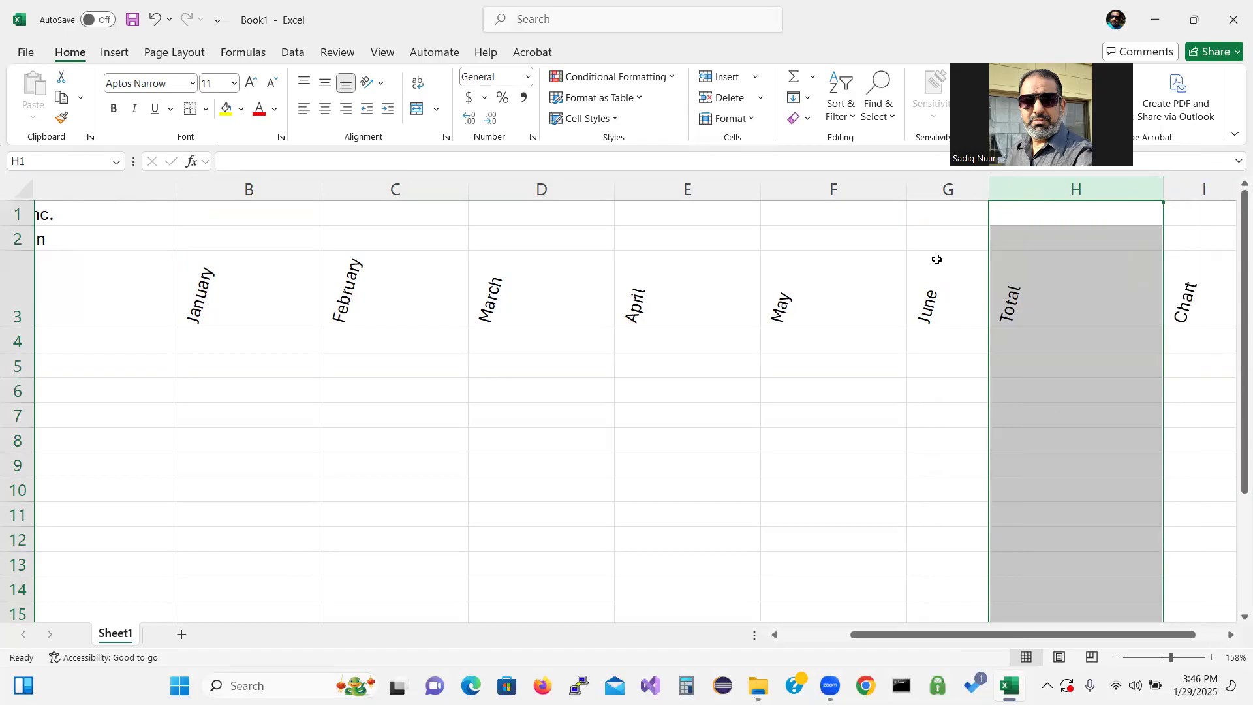
pyautogui.click(949, 187)
pyautogui.moveTo(989, 188); pyautogui.dragTo(1054, 198)
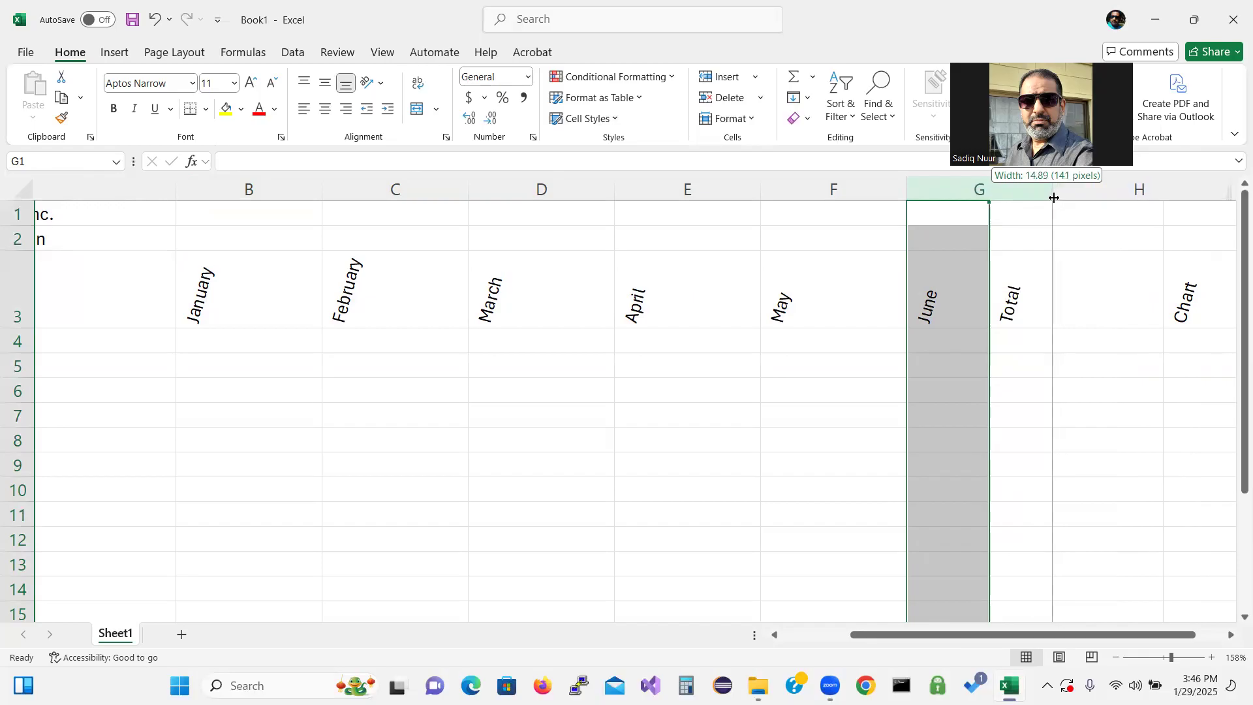
pyautogui.moveTo(1055, 197); pyautogui.dragTo(1055, 197)
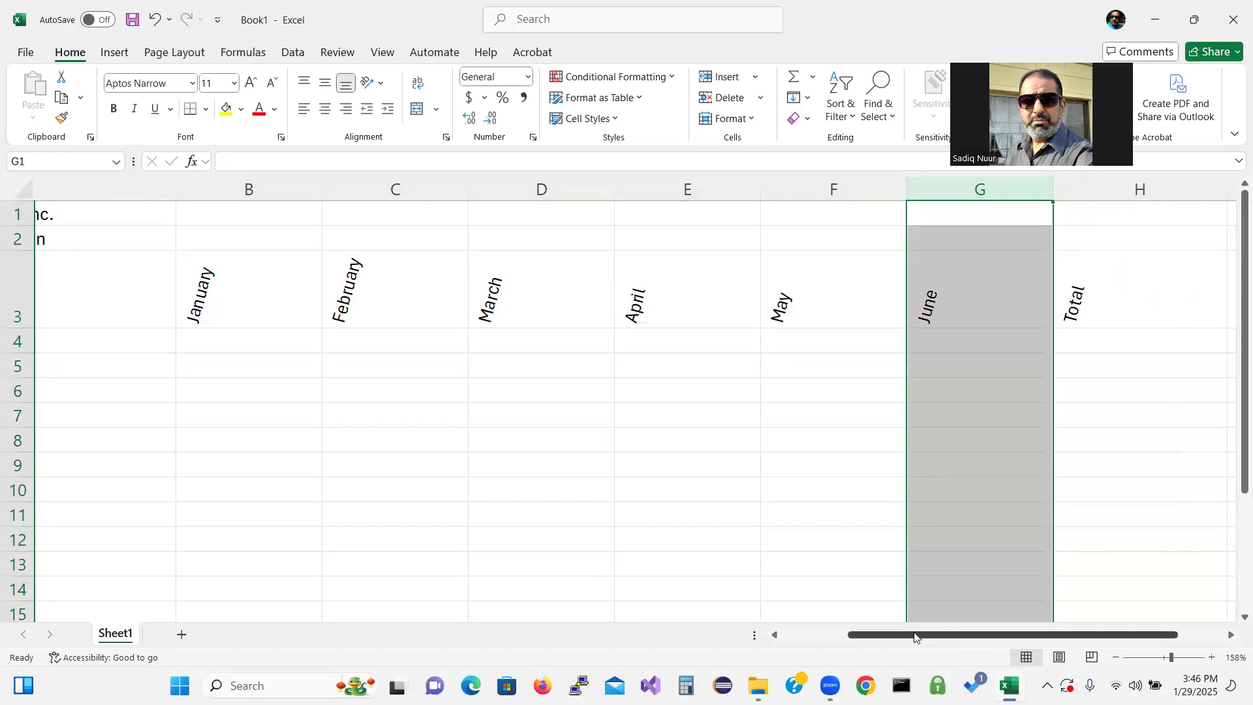
# Enter the row labels Revenue in A4 and Cost of Goods Sold in A5
pyautogui.moveTo(930, 637); pyautogui.dragTo(757, 637)
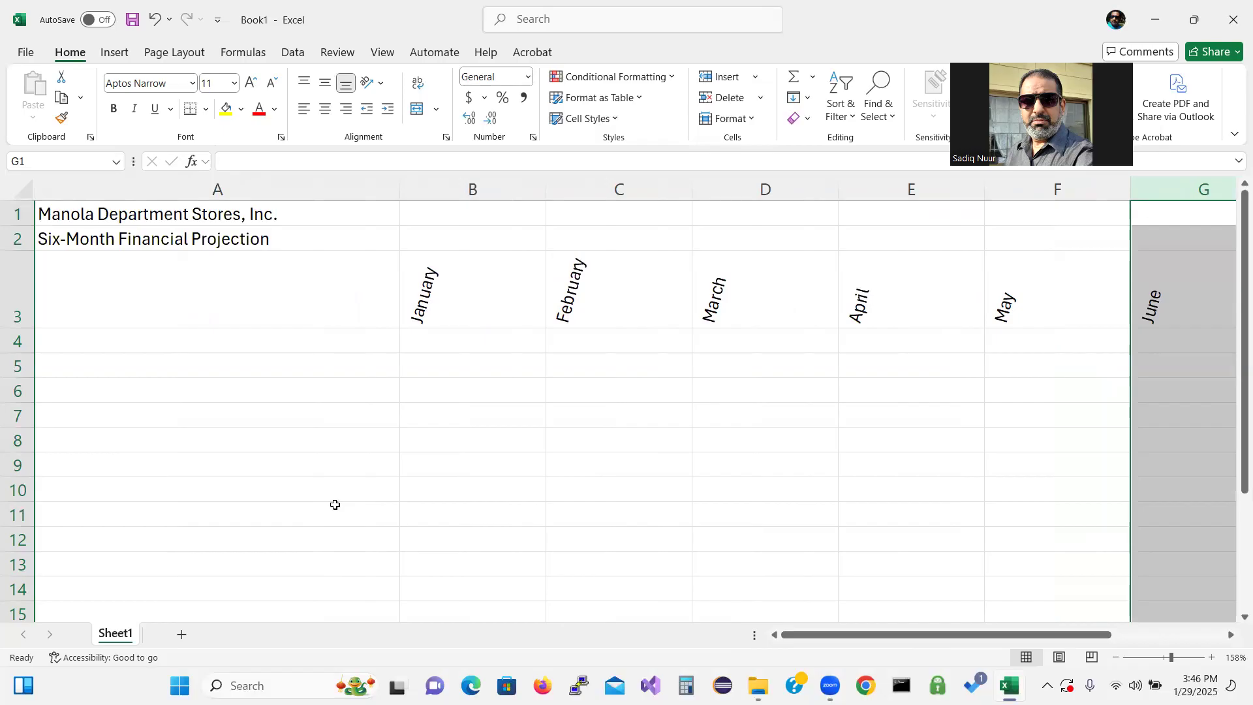
pyautogui.click(132, 336)
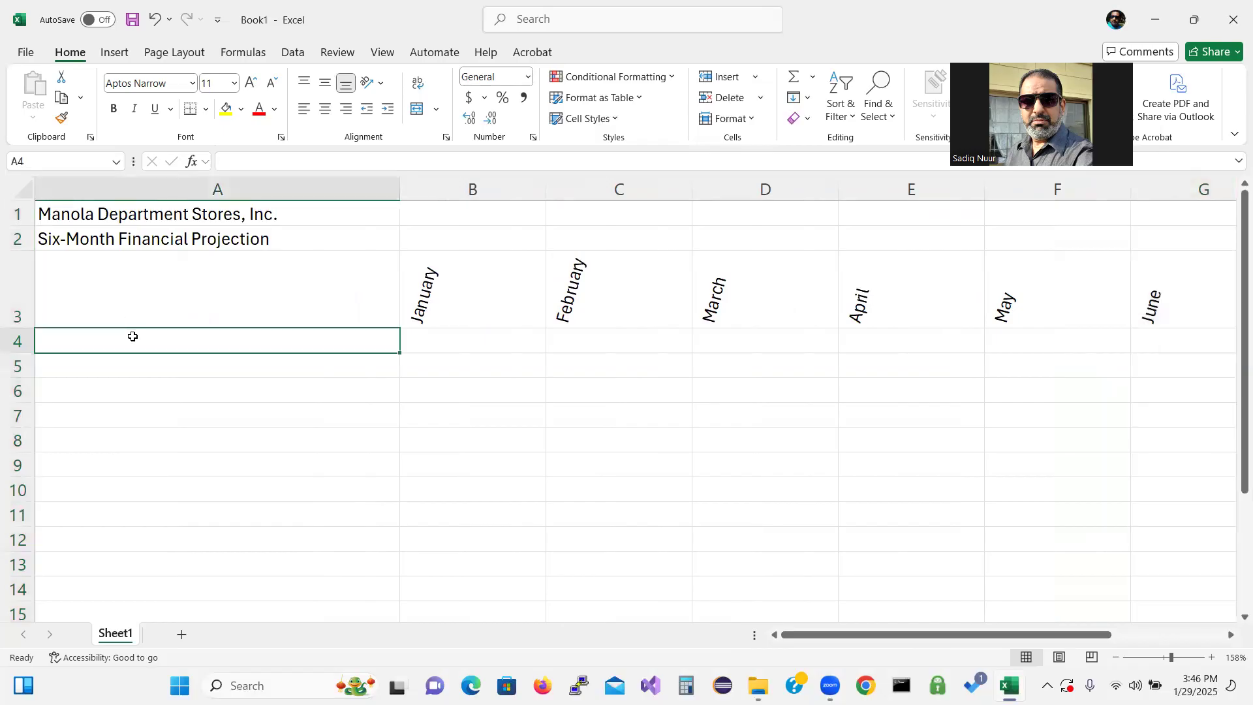
pyautogui.write('R')
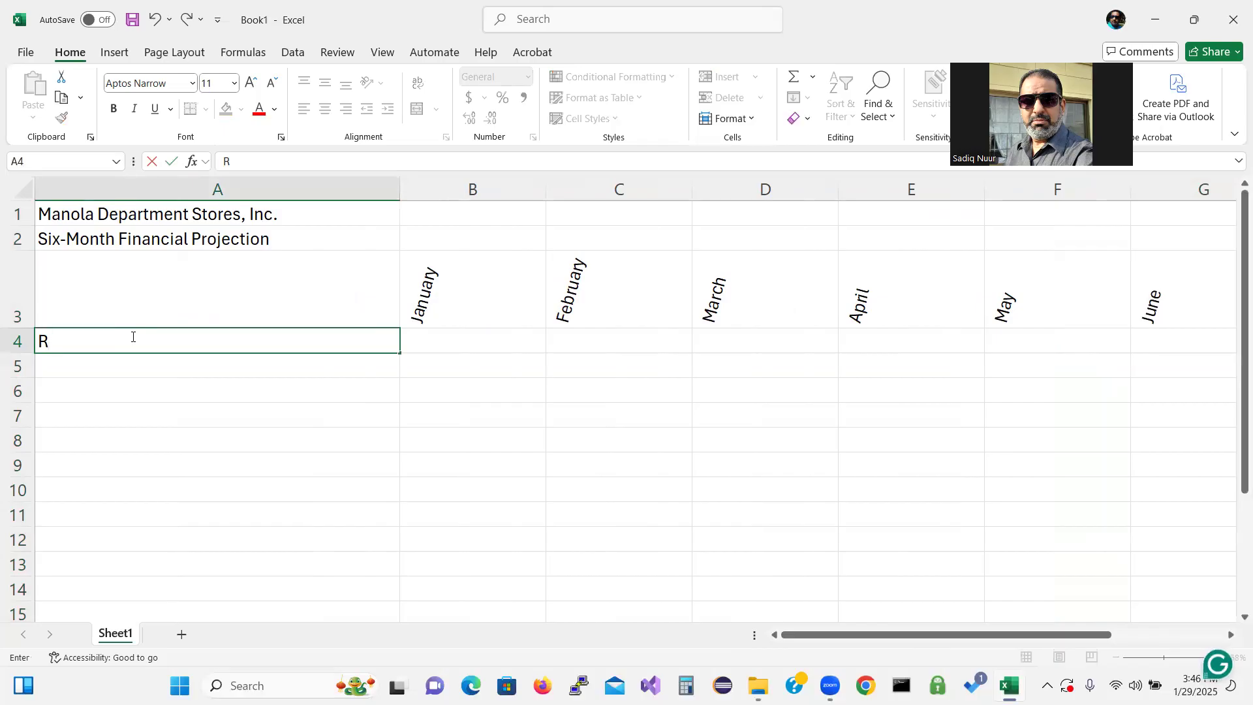
pyautogui.write('evenue')
pyautogui.press('Return')
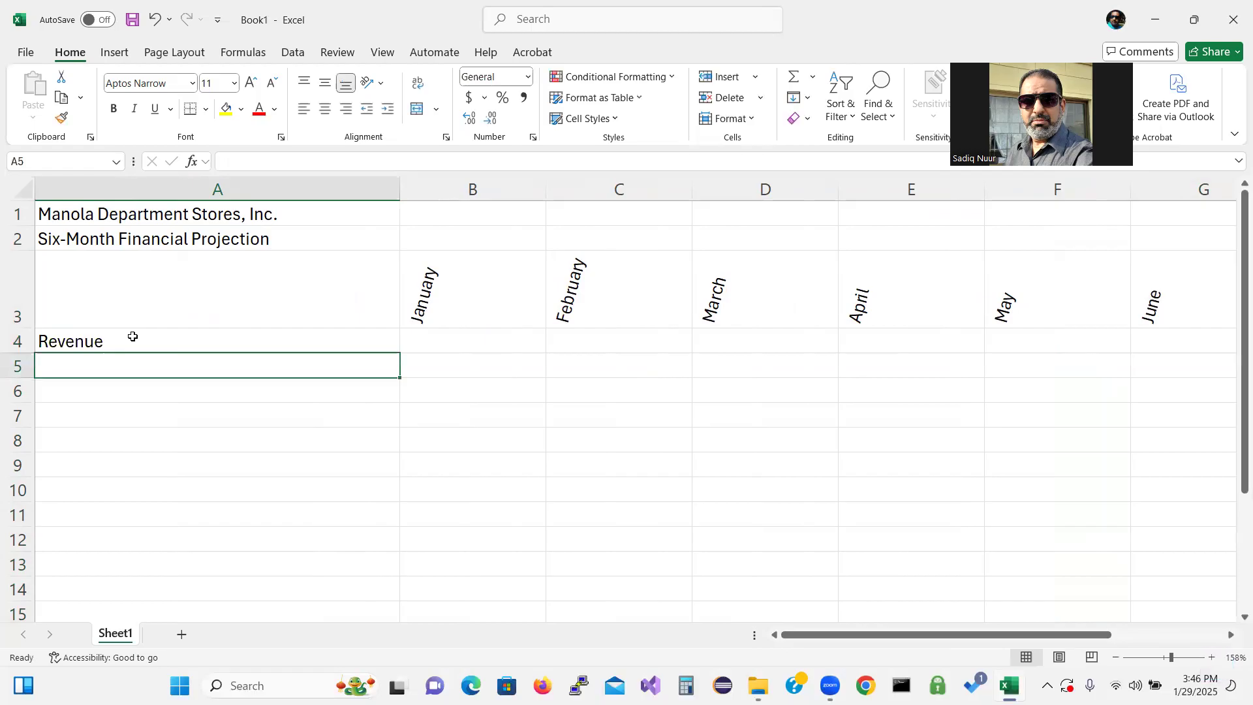
pyautogui.write('Cost of')
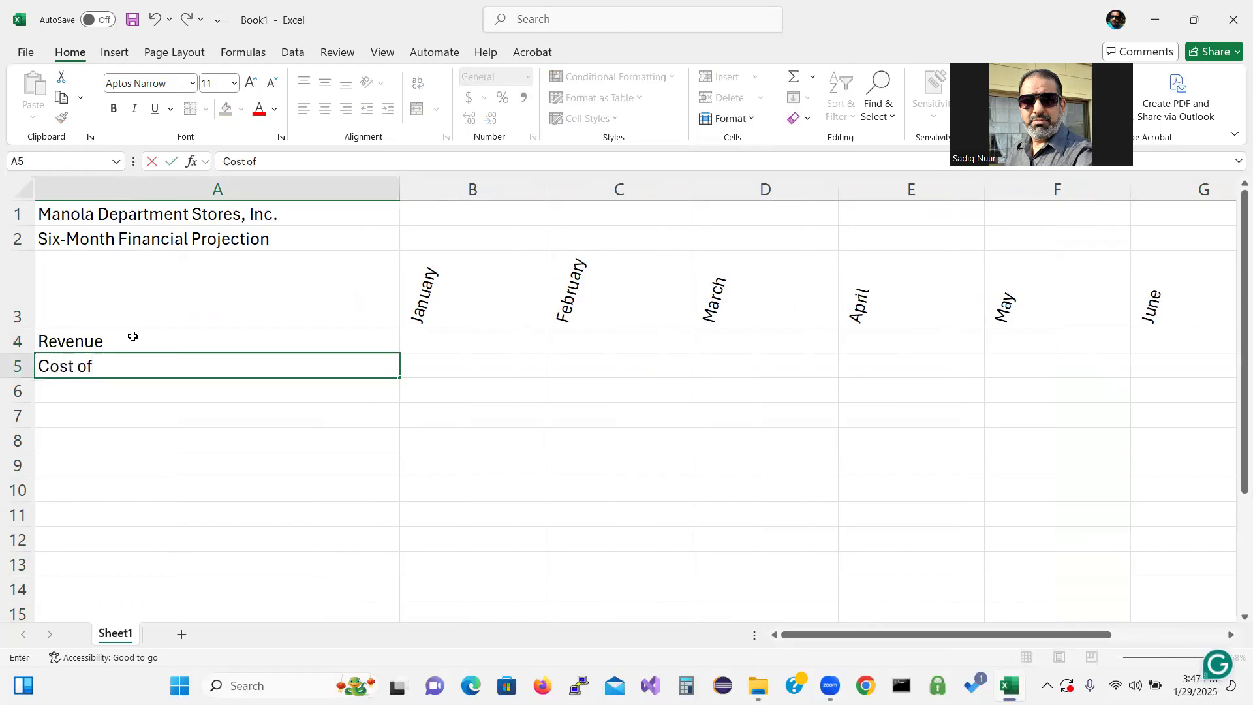
pyautogui.write(' Goods Sold')
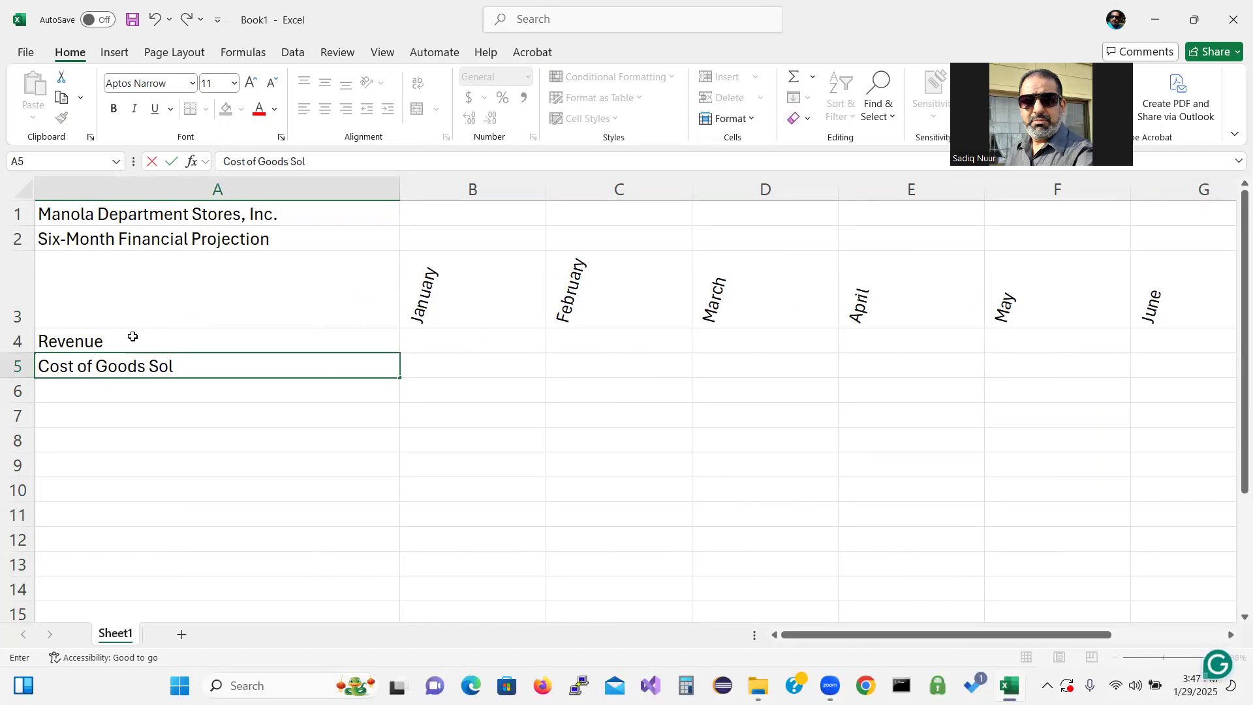
pyautogui.press('Return')
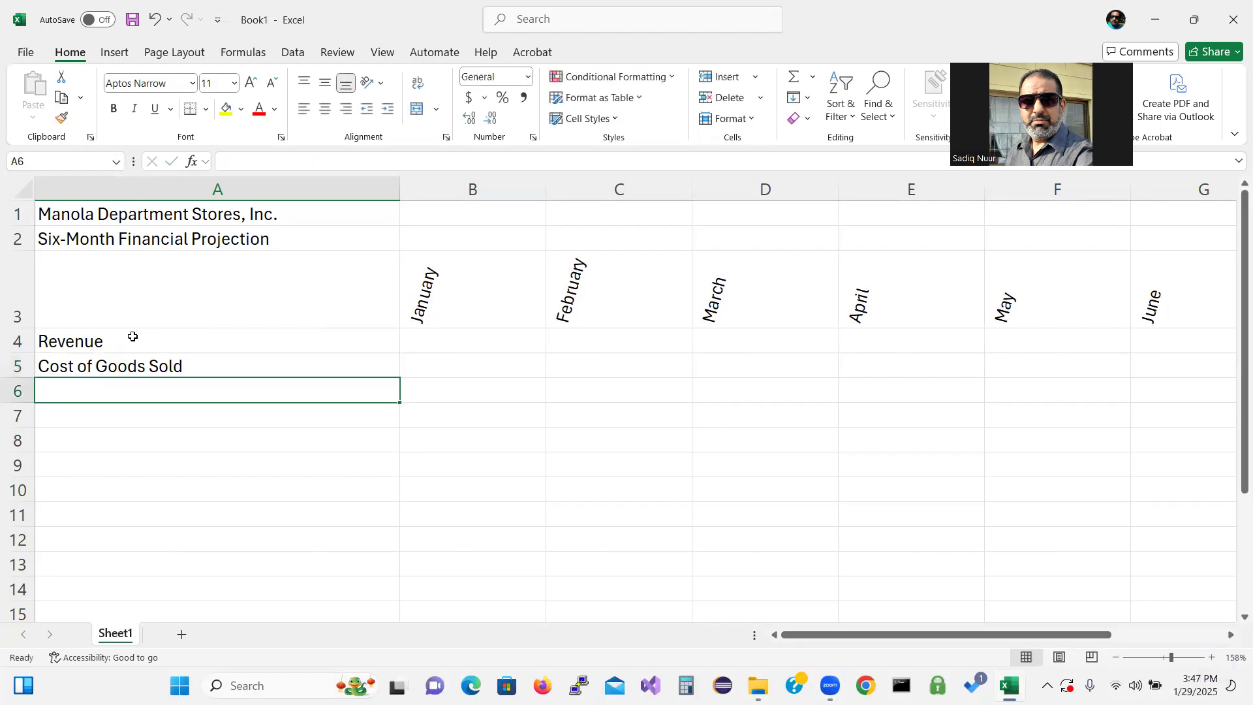
# Enter Gross Margin in A6 and, leaving row 7 blank, Expenses in A8
pyautogui.write('Gros')
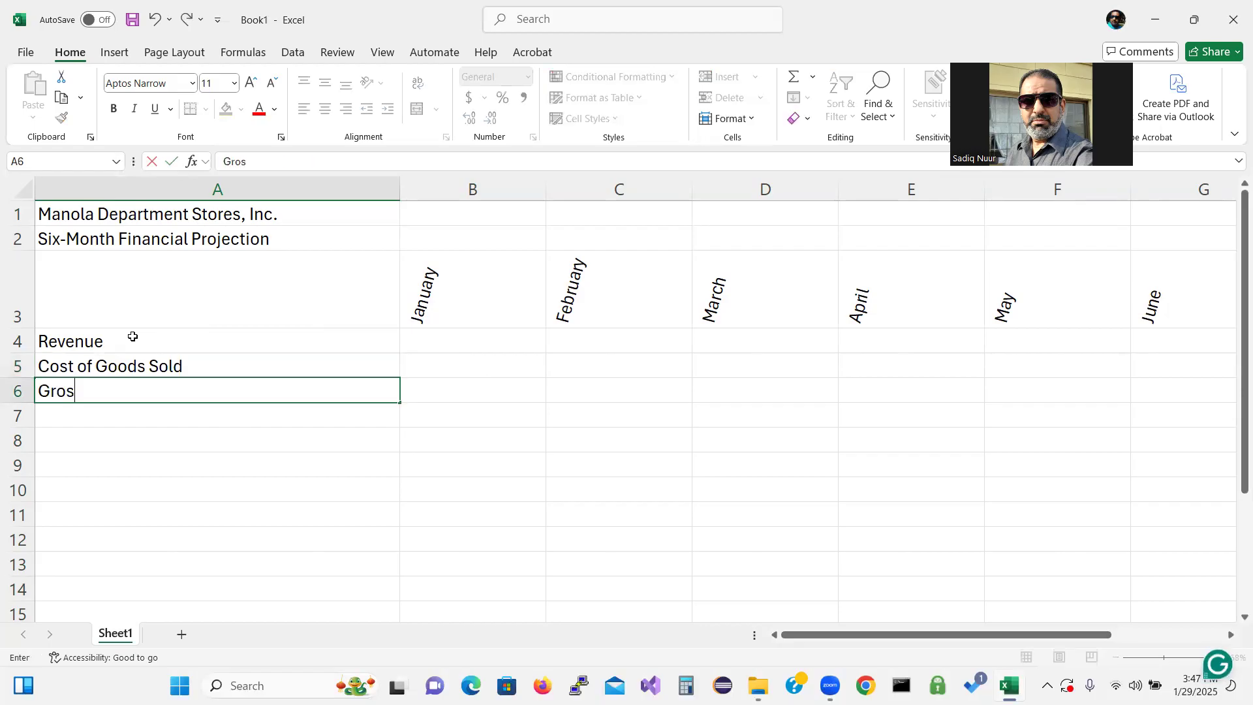
pyautogui.write('s Margin')
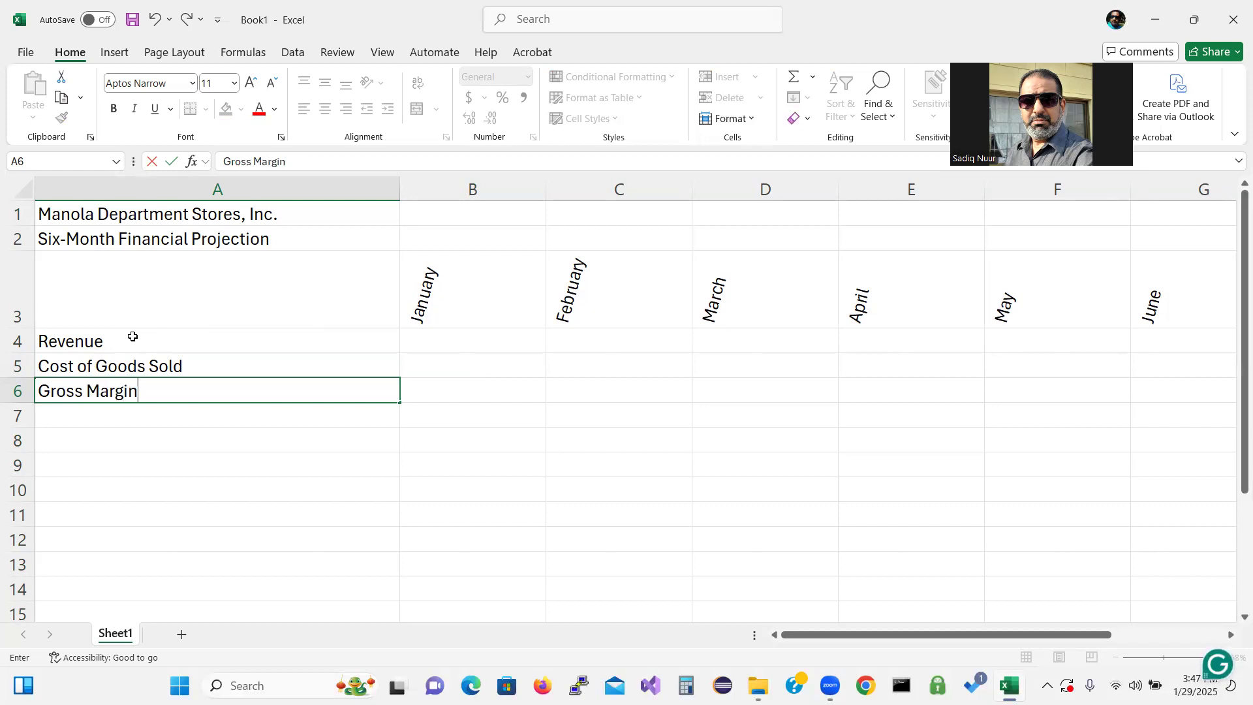
pyautogui.press('Return')
pyautogui.press('Return')
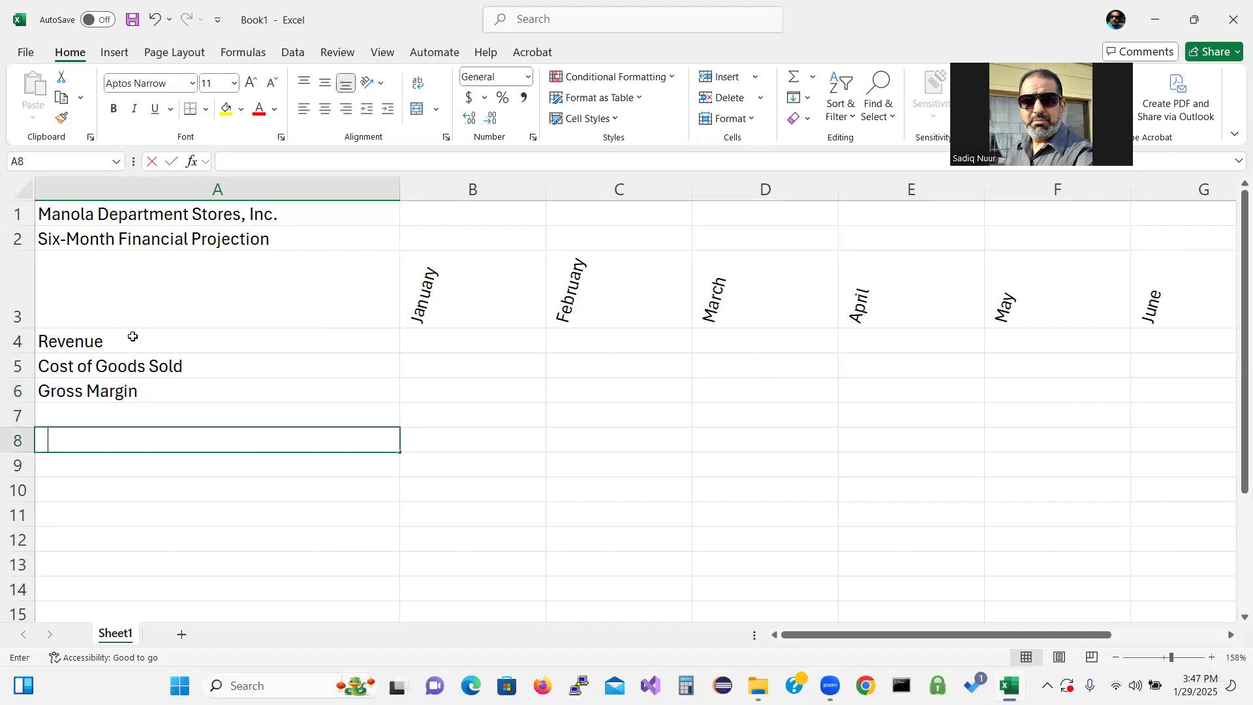
pyautogui.write('Expenses')
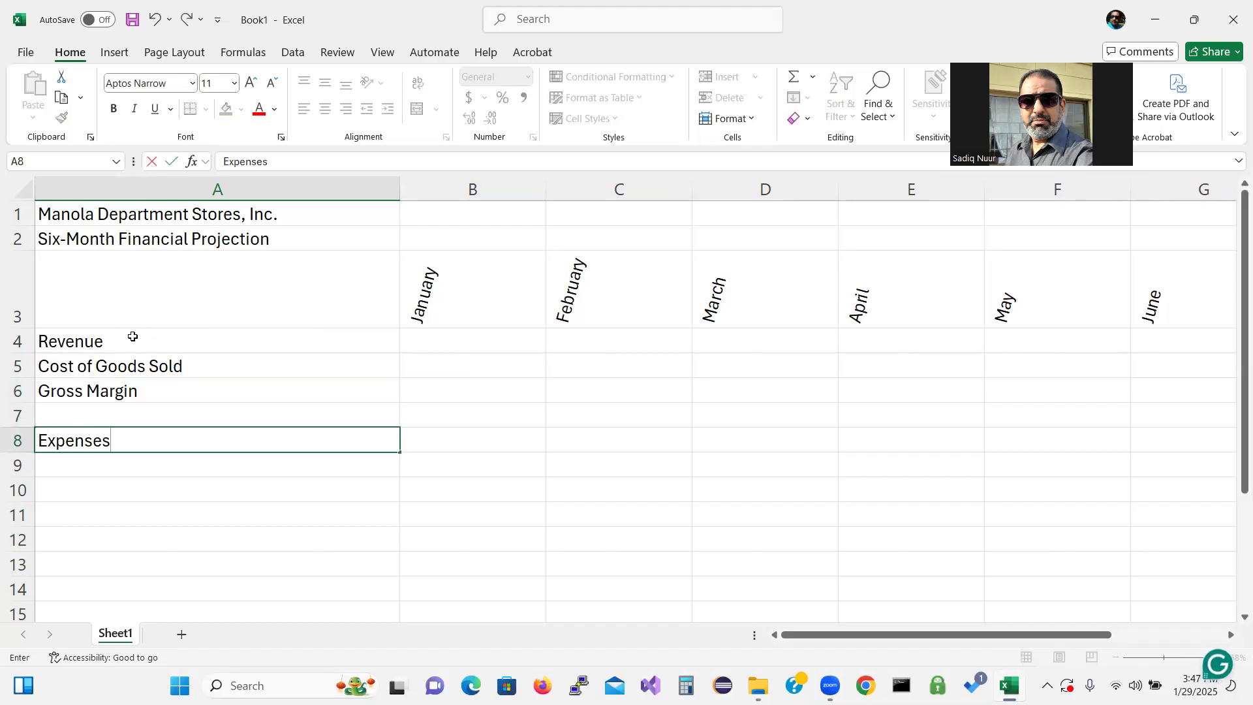
pyautogui.press('Return')
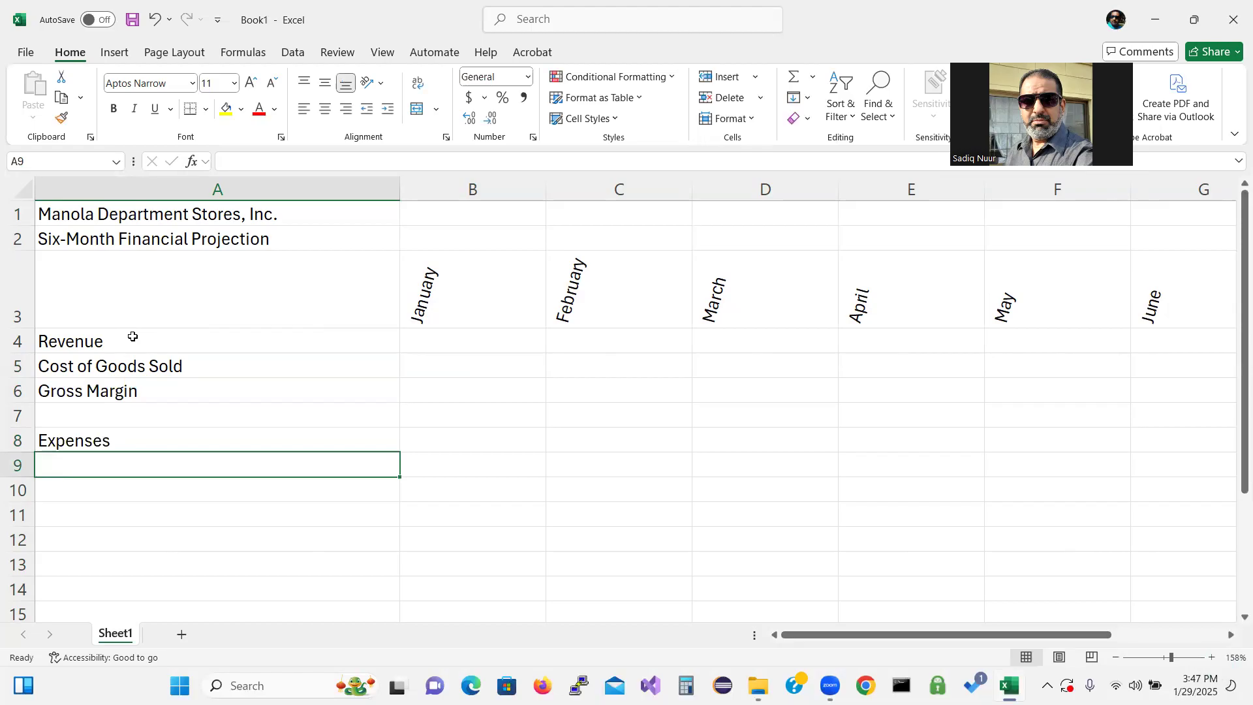
# Enter the expense labels Bonus, Salary and Site Rental in A9 through A11
pyautogui.write('B')
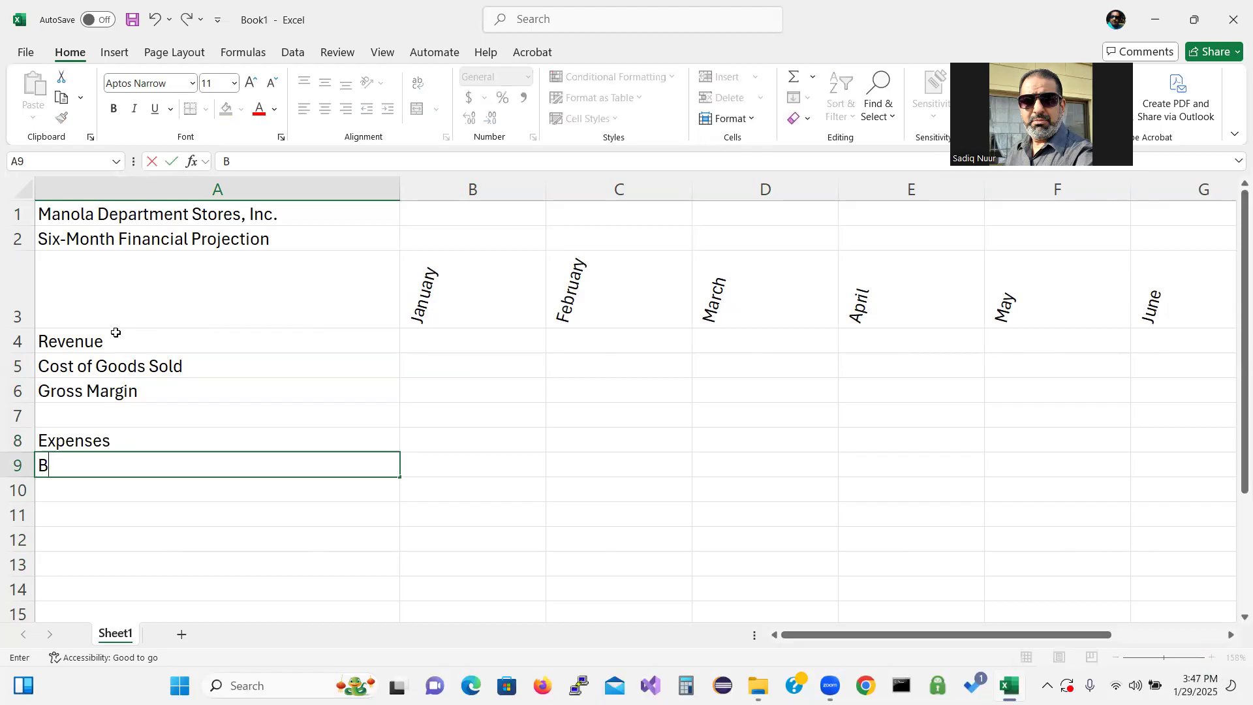
pyautogui.write('onus')
pyautogui.press('Return')
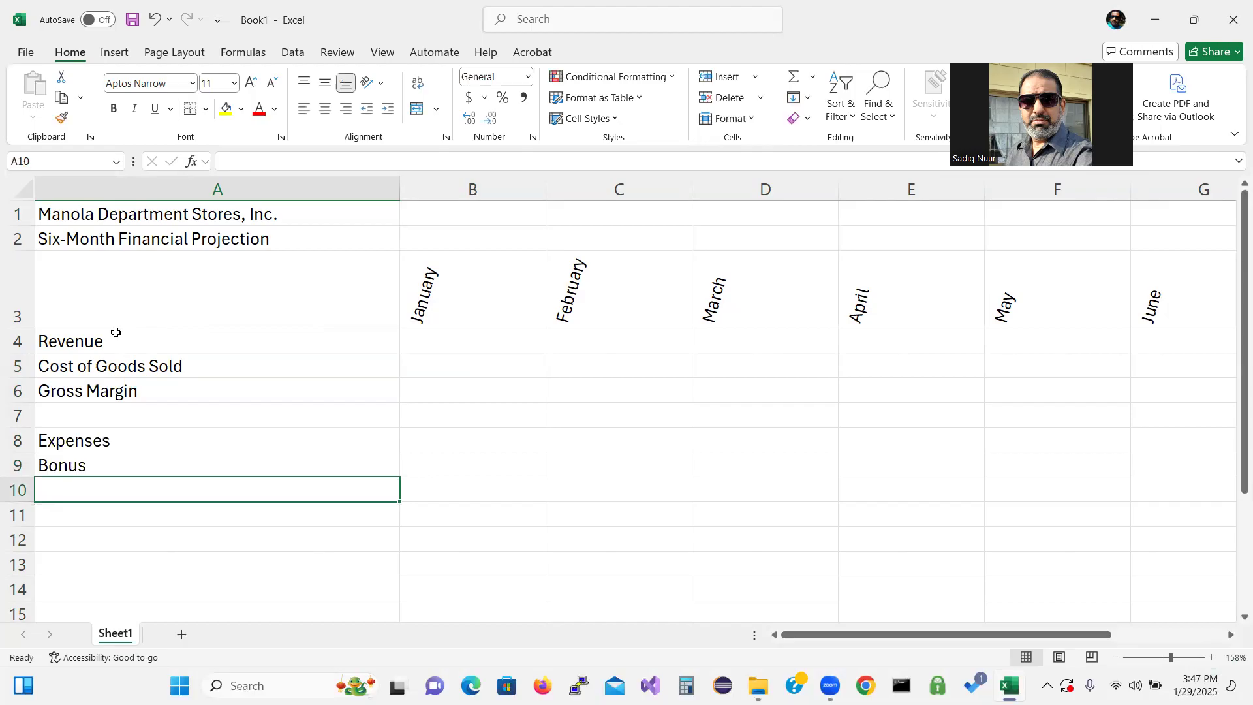
pyautogui.write('Salary')
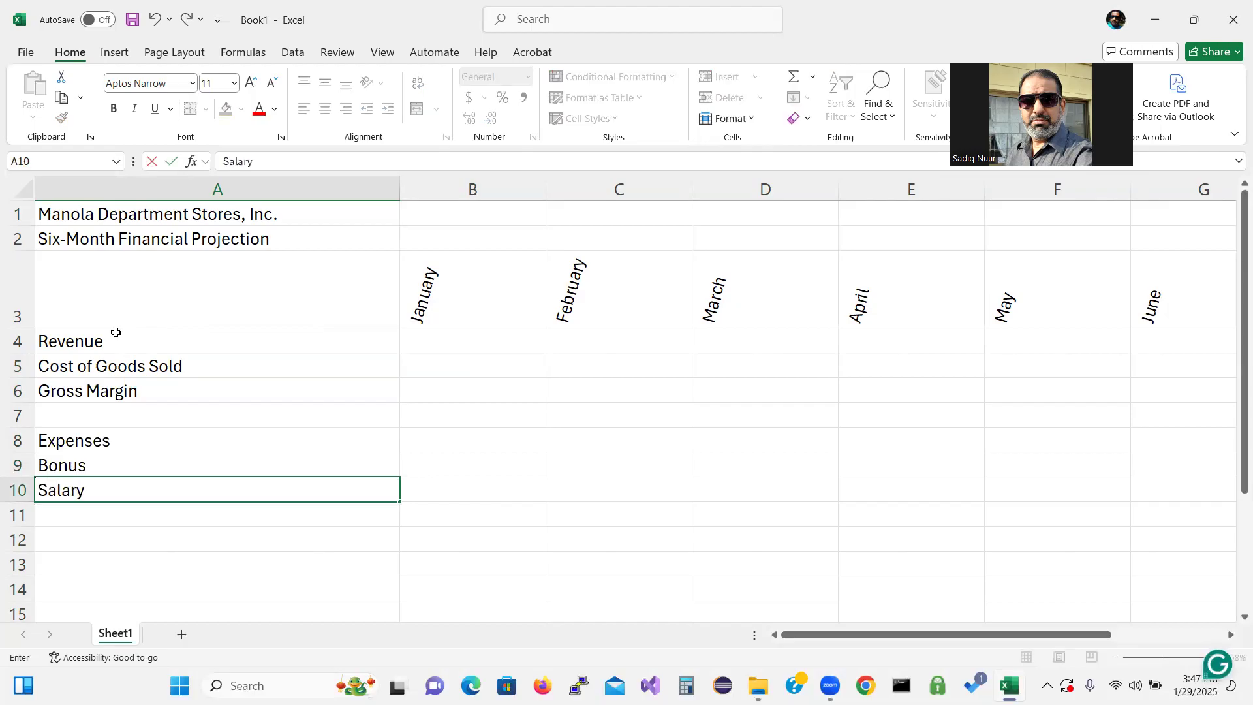
pyautogui.press('Return')
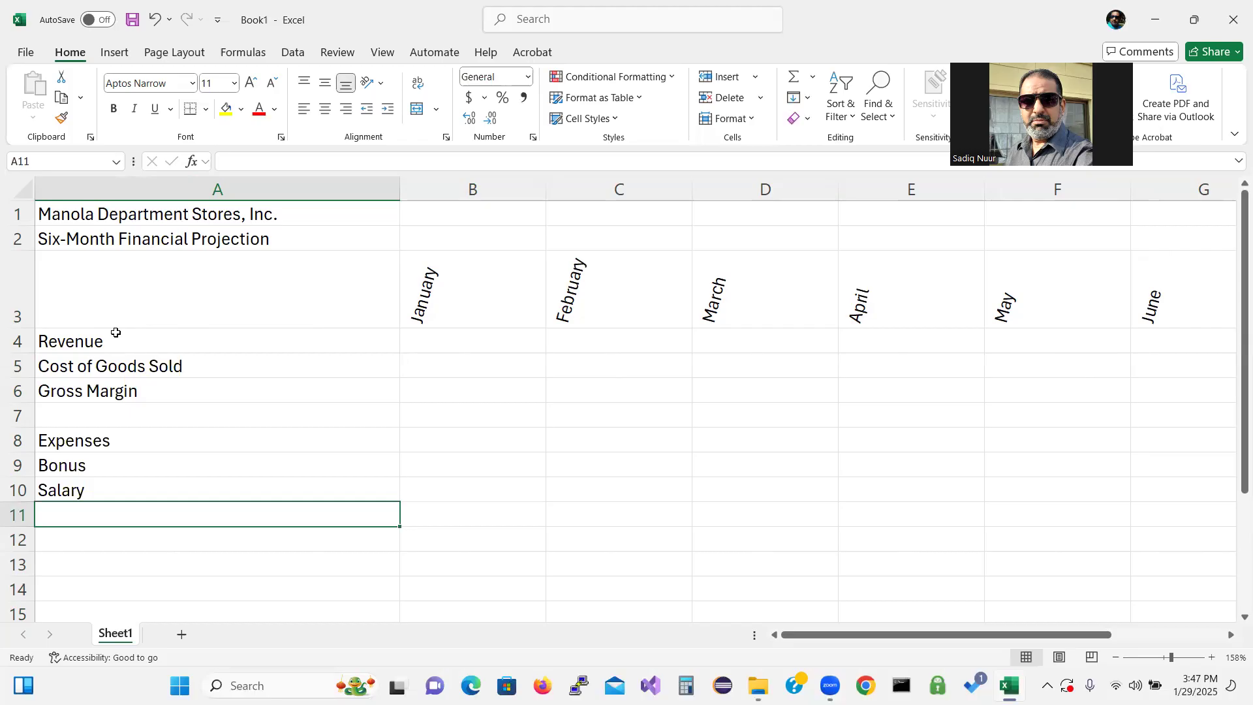
pyautogui.write('Site')
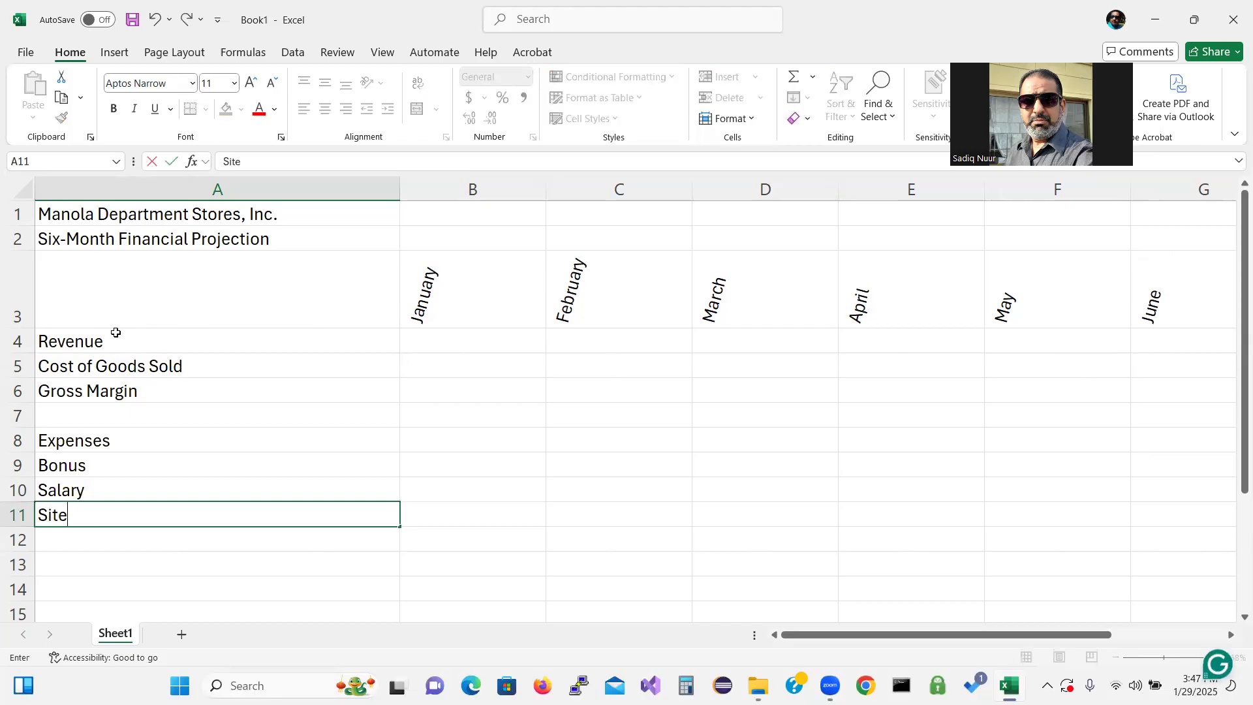
pyautogui.write(' rental')
pyautogui.press('BackSpace')
pyautogui.press('BackSpace')
pyautogui.press('BackSpace')
pyautogui.press('BackSpace')
pyautogui.press('BackSpace')
pyautogui.press('BackSpace')
pyautogui.write('Rental')
pyautogui.press('Return')
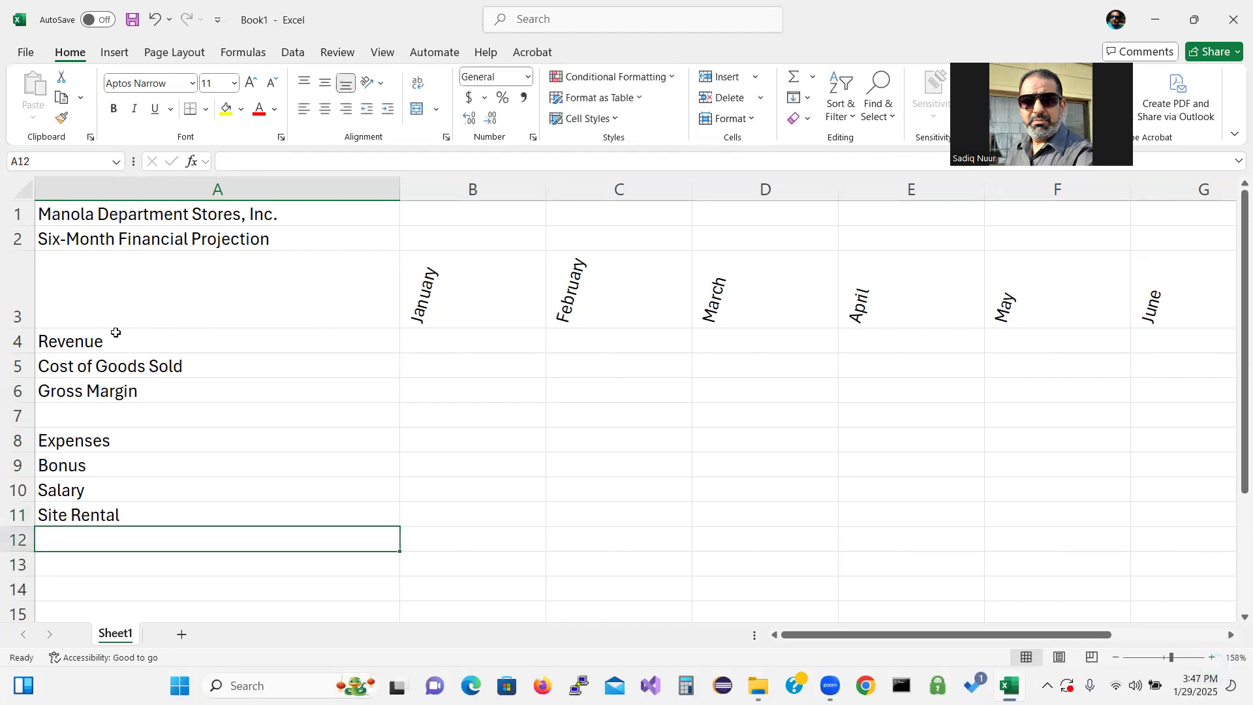
# Enter Marketing in A12 and Miscellaneous in A13
pyautogui.write('M')
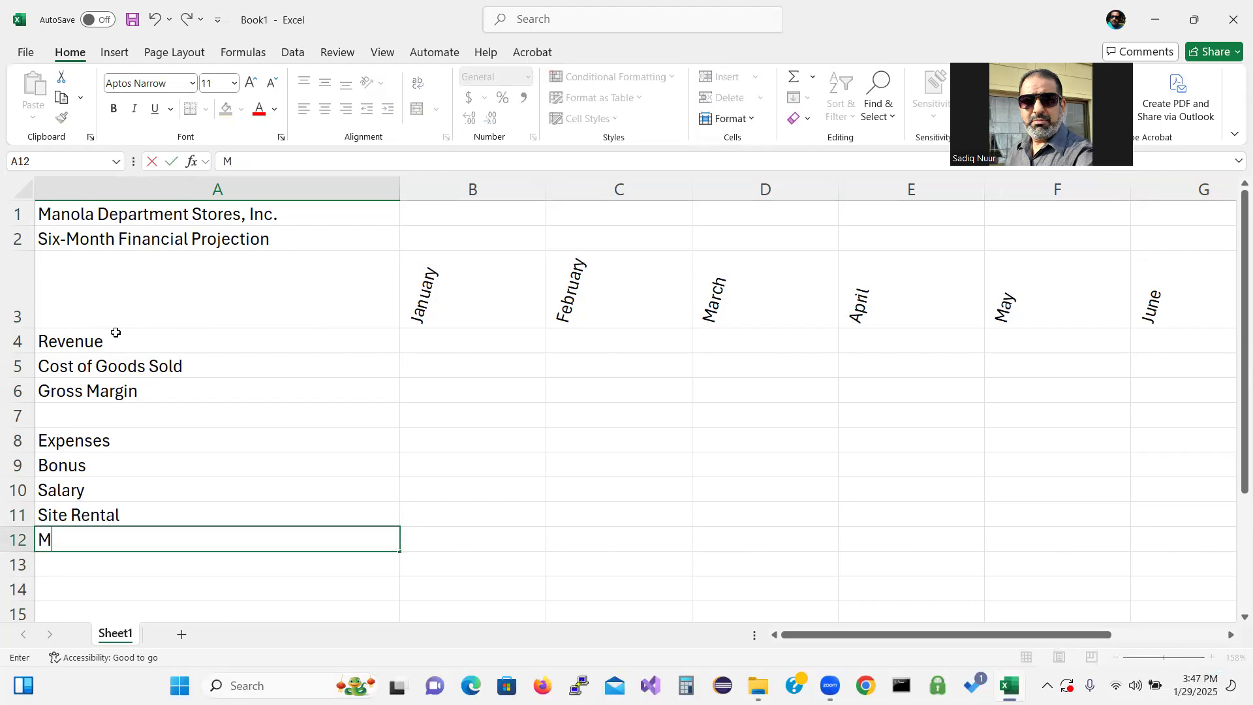
pyautogui.write('arketing')
pyautogui.press('Return')
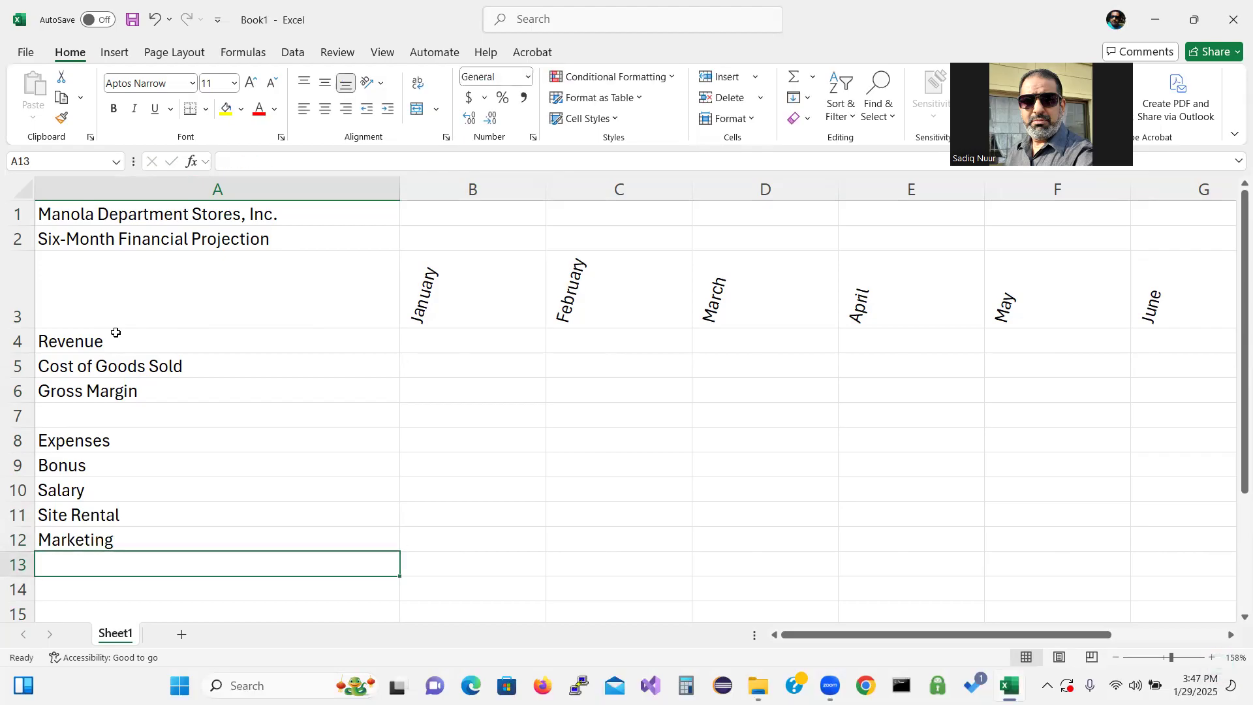
pyautogui.write('Miscellan')
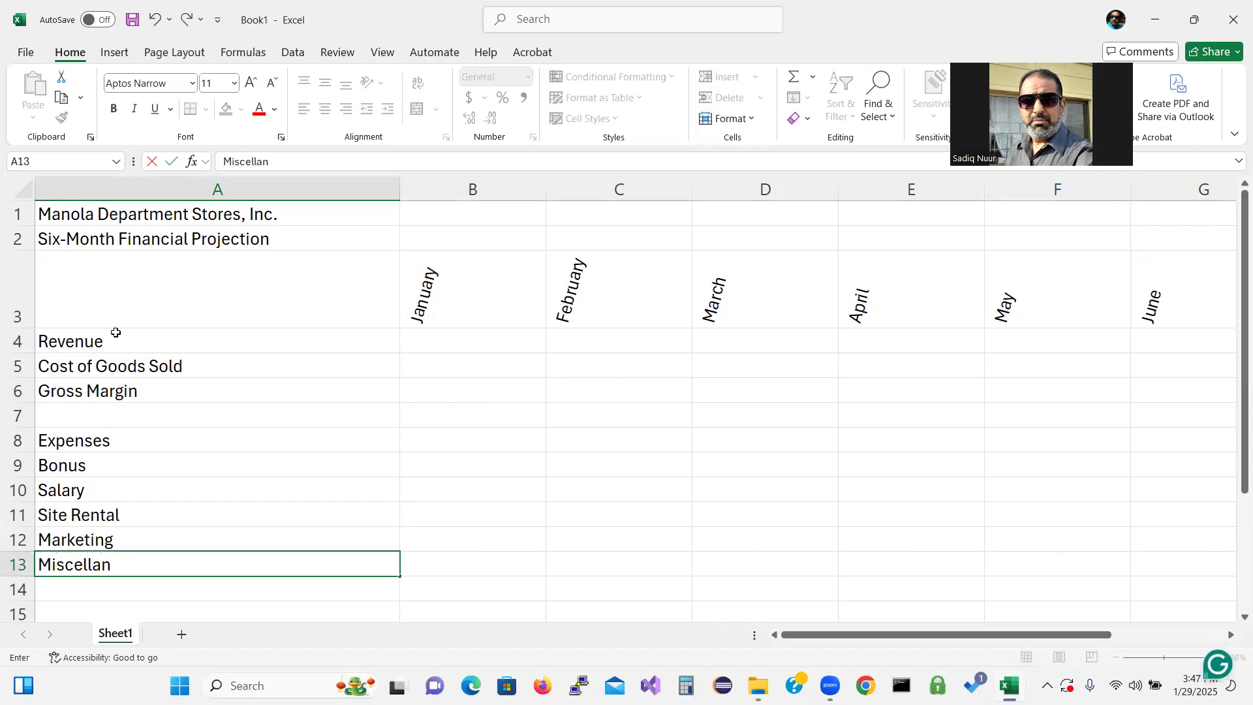
pyautogui.write('eous')
pyautogui.press('Return')
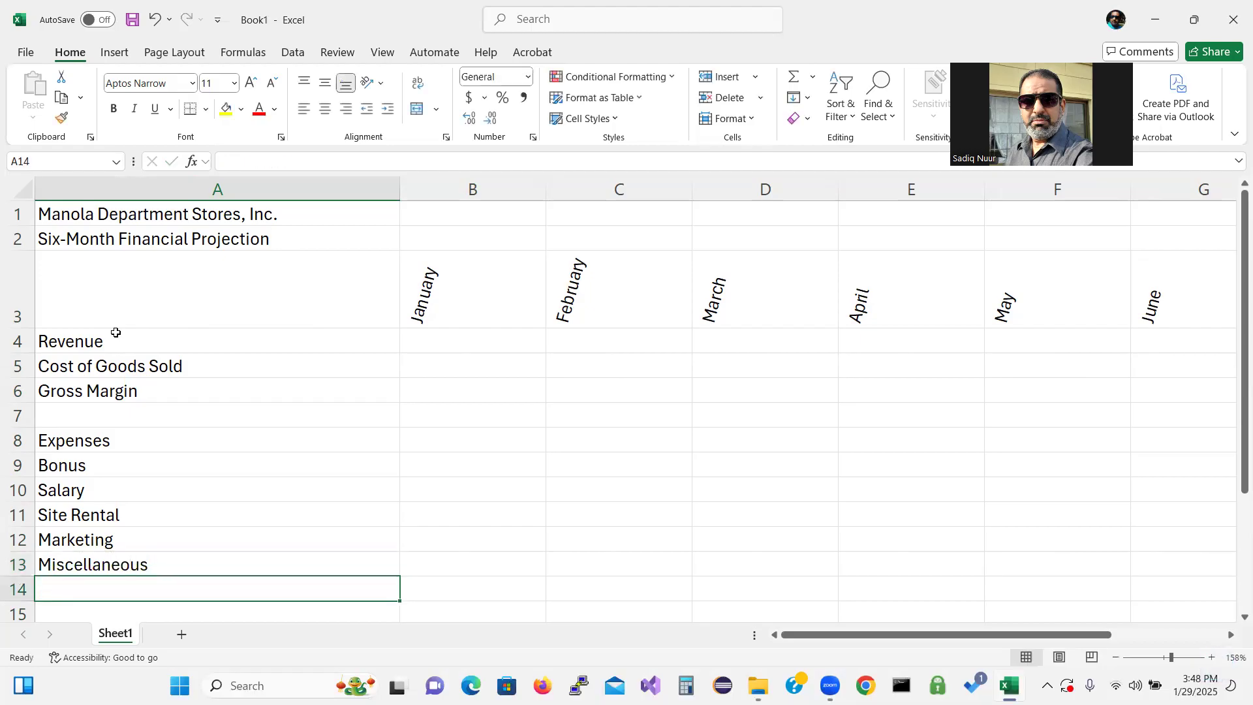
# Enter Total Expenses in A14 and, leaving row 15 blank, Operating Income in A16
pyautogui.write('Total ')
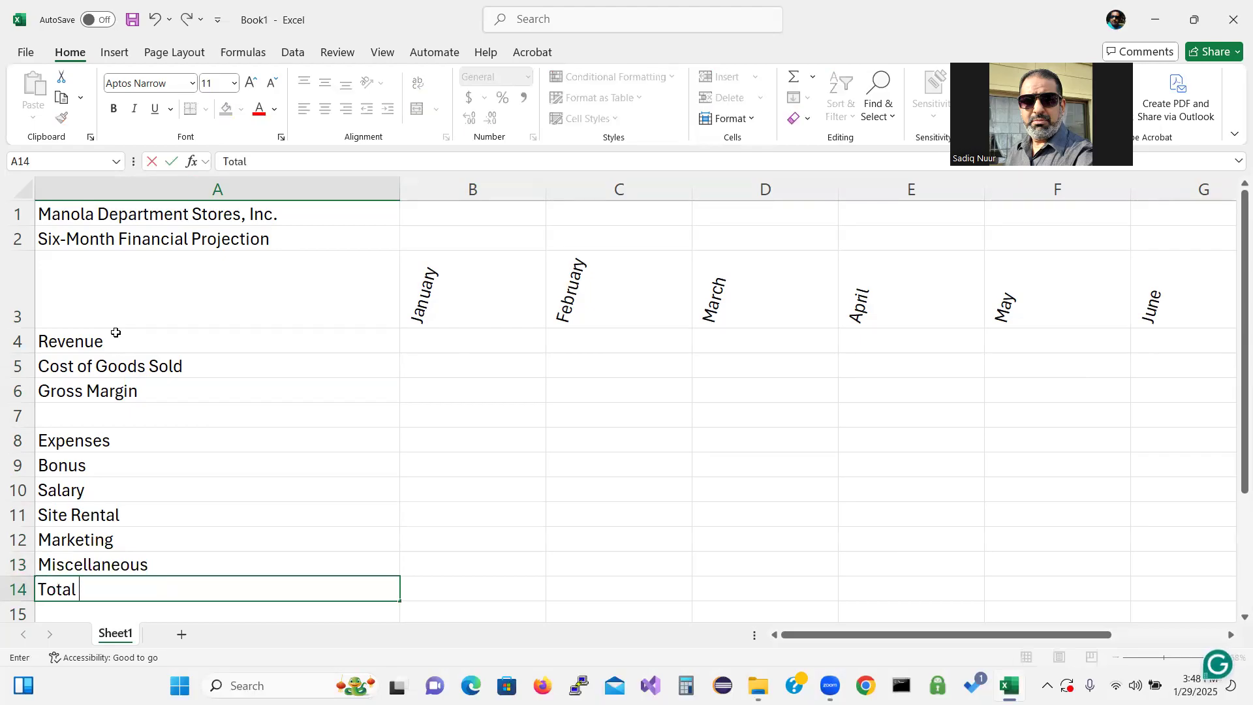
pyautogui.write('Expenses')
pyautogui.press('Return')
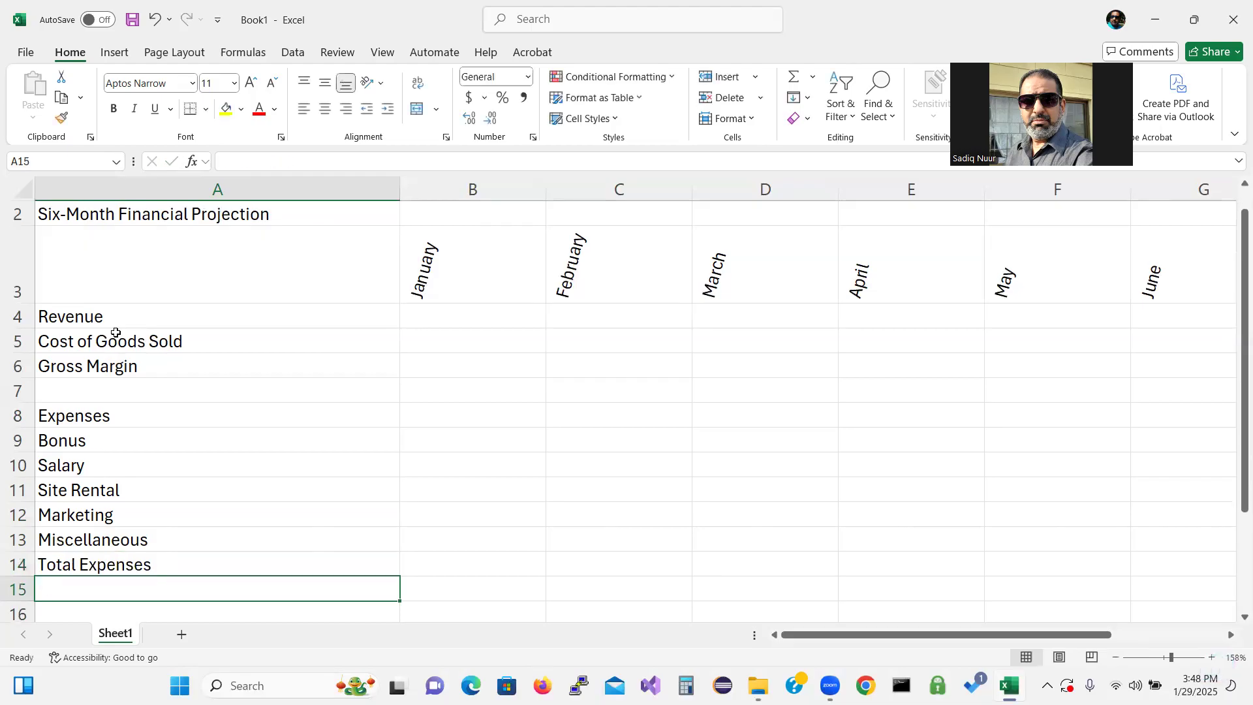
pyautogui.press('Return')
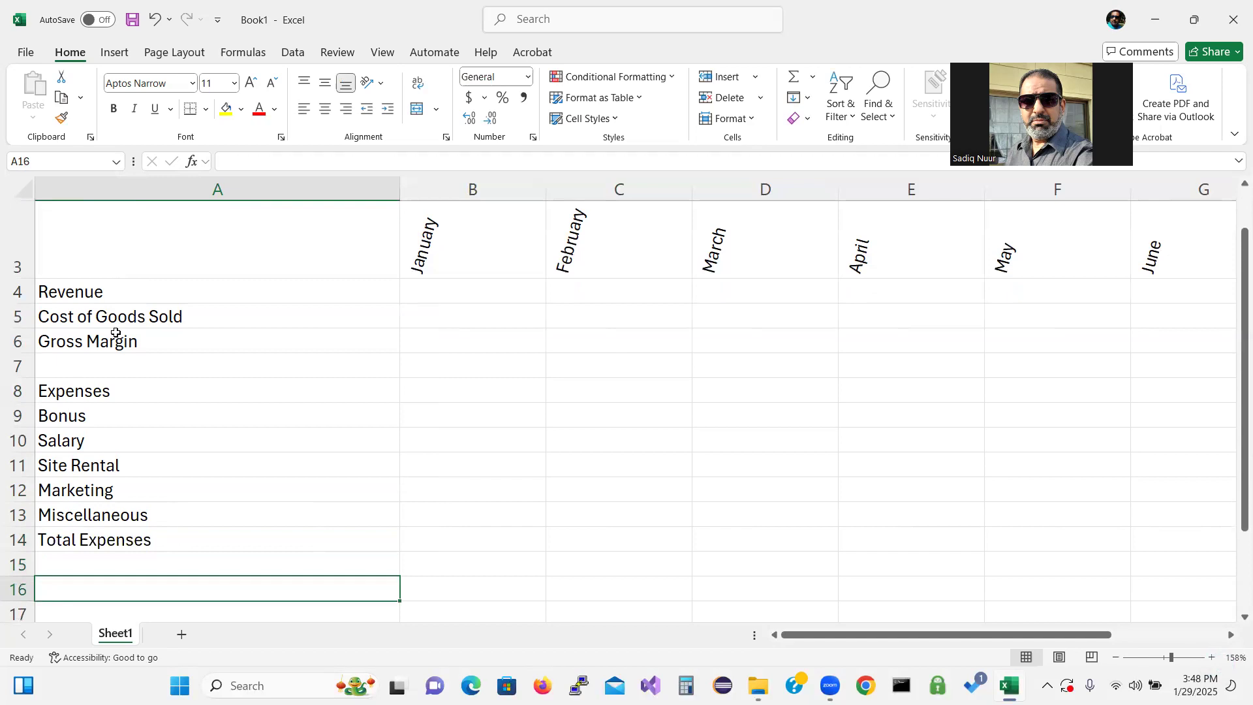
pyautogui.write('Operating')
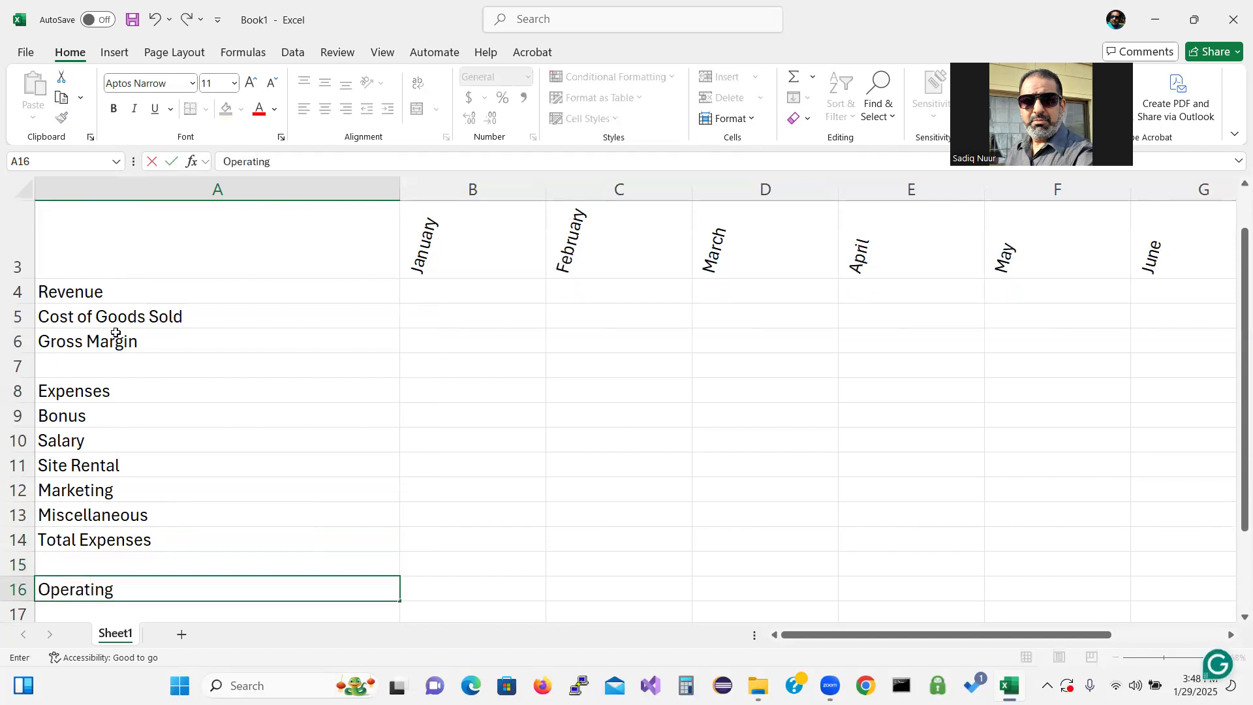
pyautogui.write(' Income')
pyautogui.press('Return')
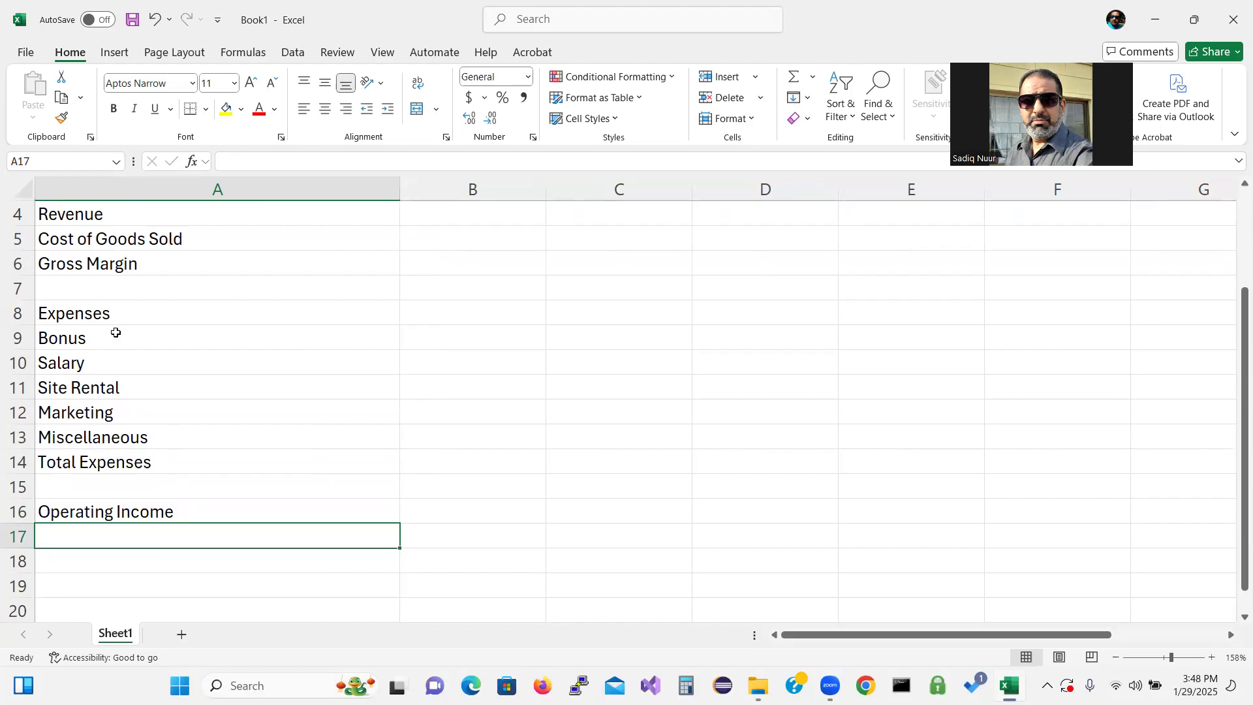
# Indent the Cost of Goods Sold label in A5 by one level
pyautogui.moveTo(1235, 416); pyautogui.dragTo(1234, 288)
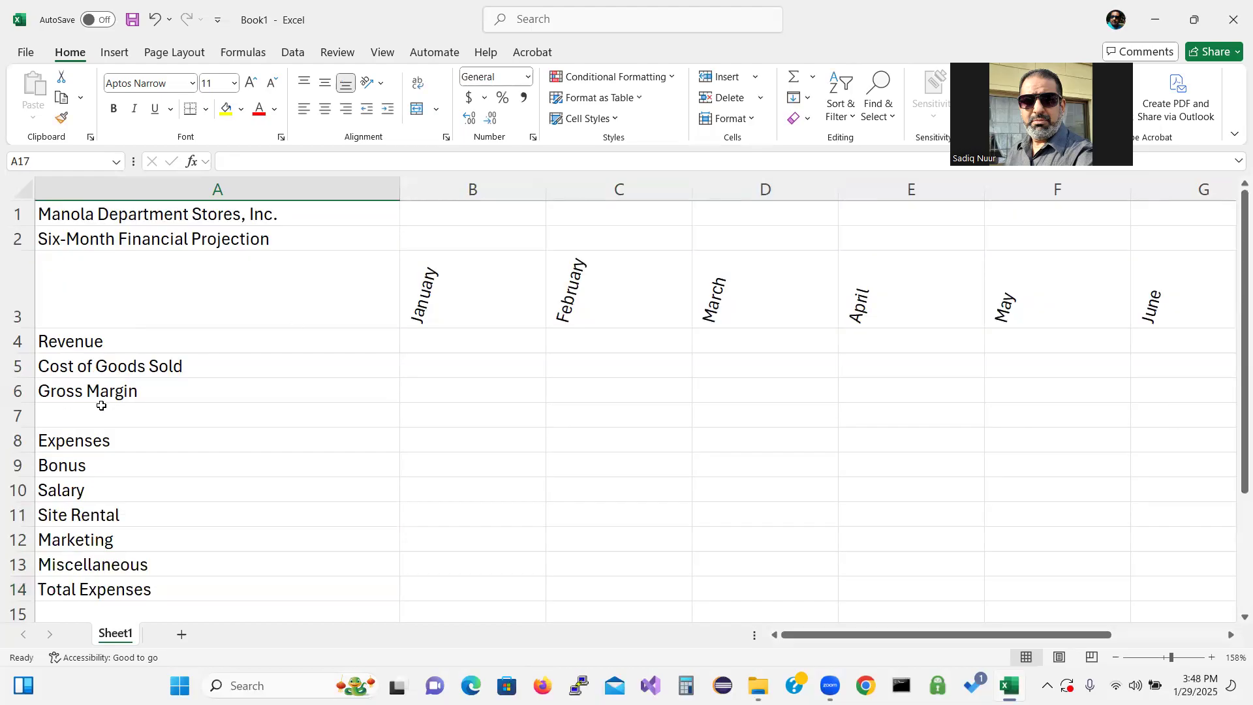
pyautogui.click(188, 368)
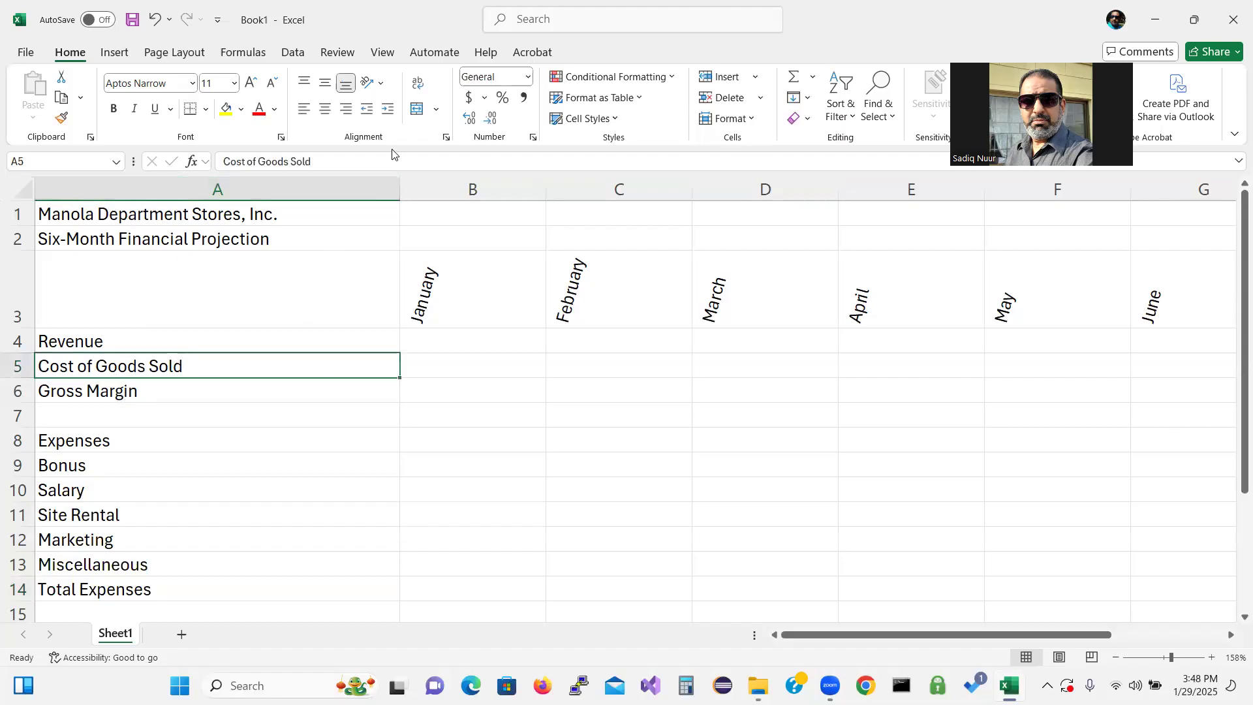
pyautogui.click(388, 109)
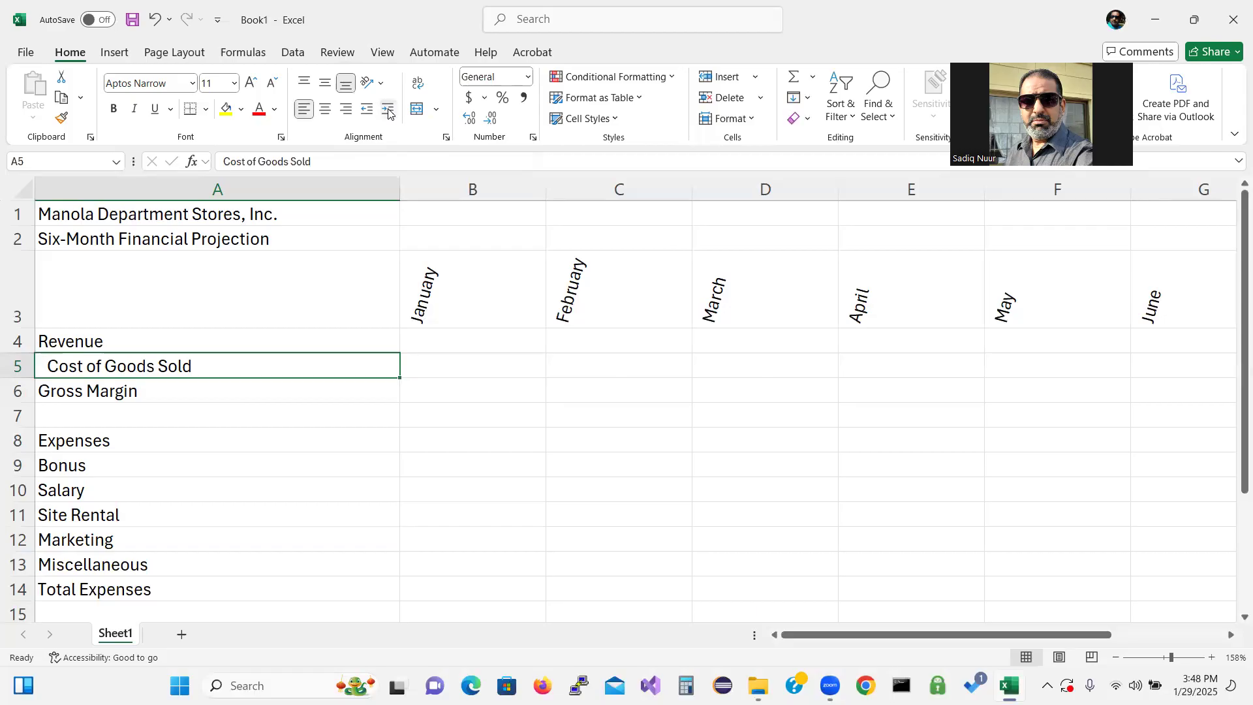
# Indent the expense labels Bonus through Miscellaneous in A9:A13 by one level
pyautogui.click(119, 462)
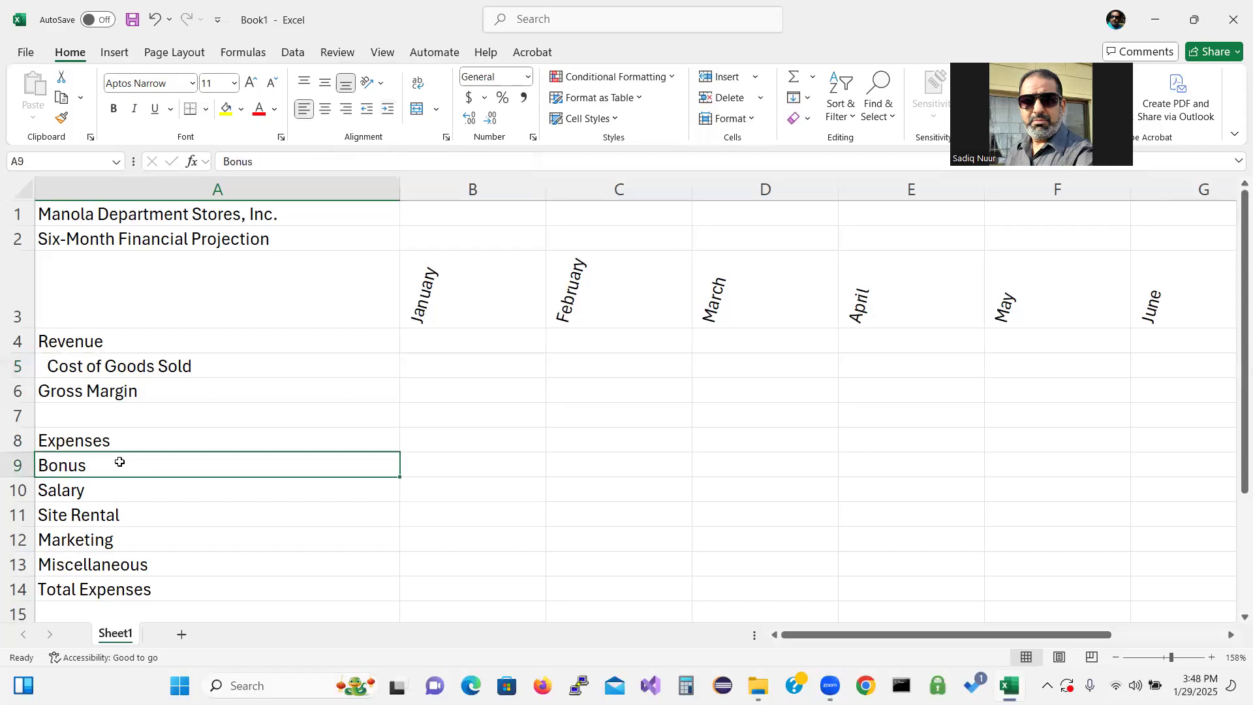
pyautogui.moveTo(119, 471); pyautogui.dragTo(120, 566)
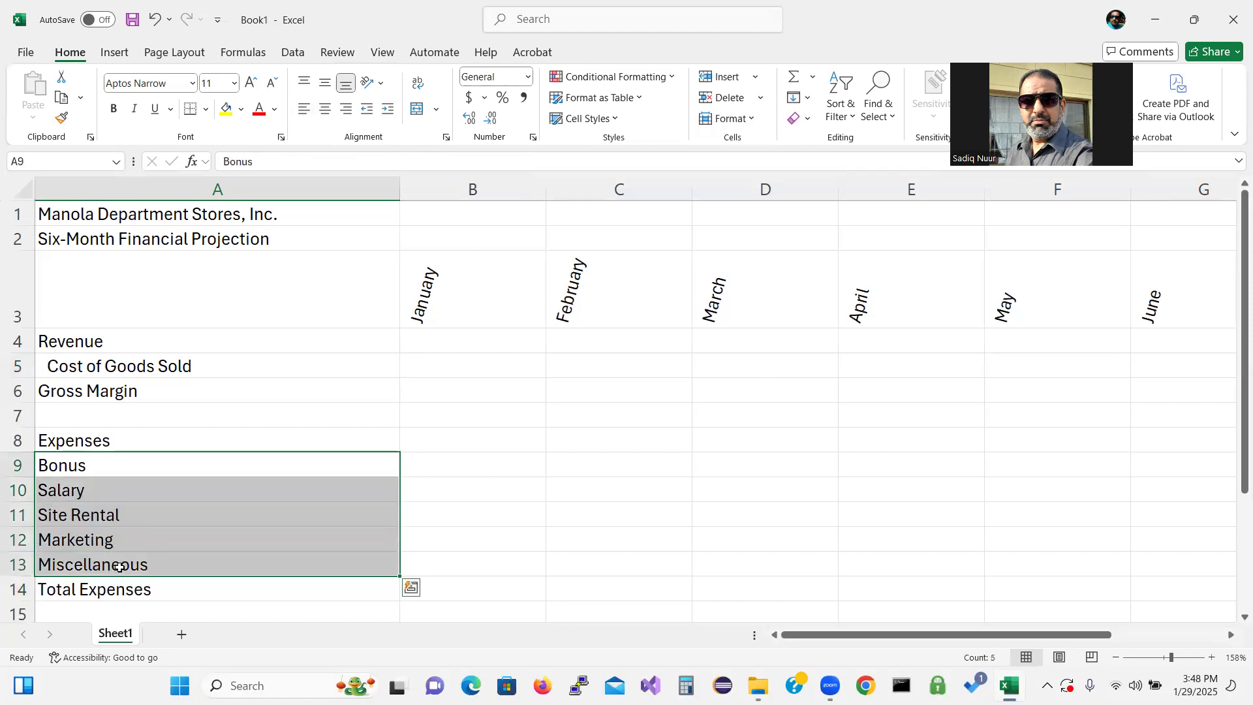
pyautogui.click(387, 109)
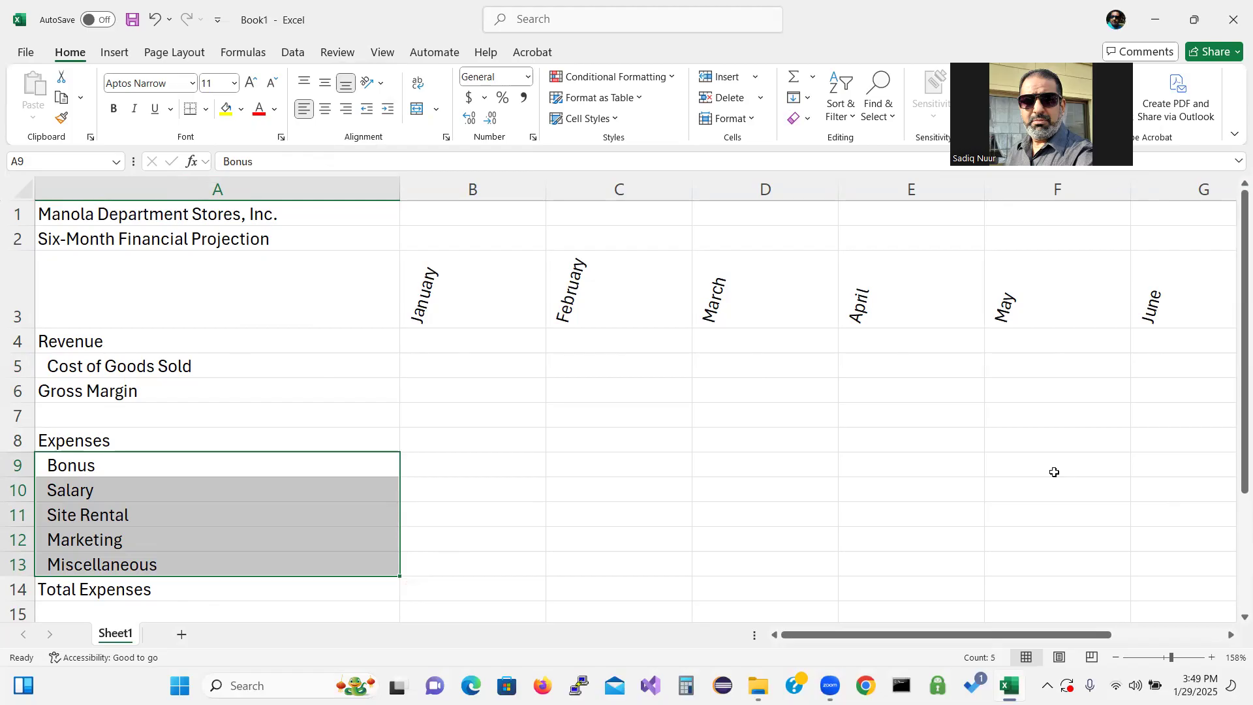
# Enter the label What-If Assumptions in A18
pyautogui.moveTo(1236, 378); pyautogui.dragTo(1235, 424)
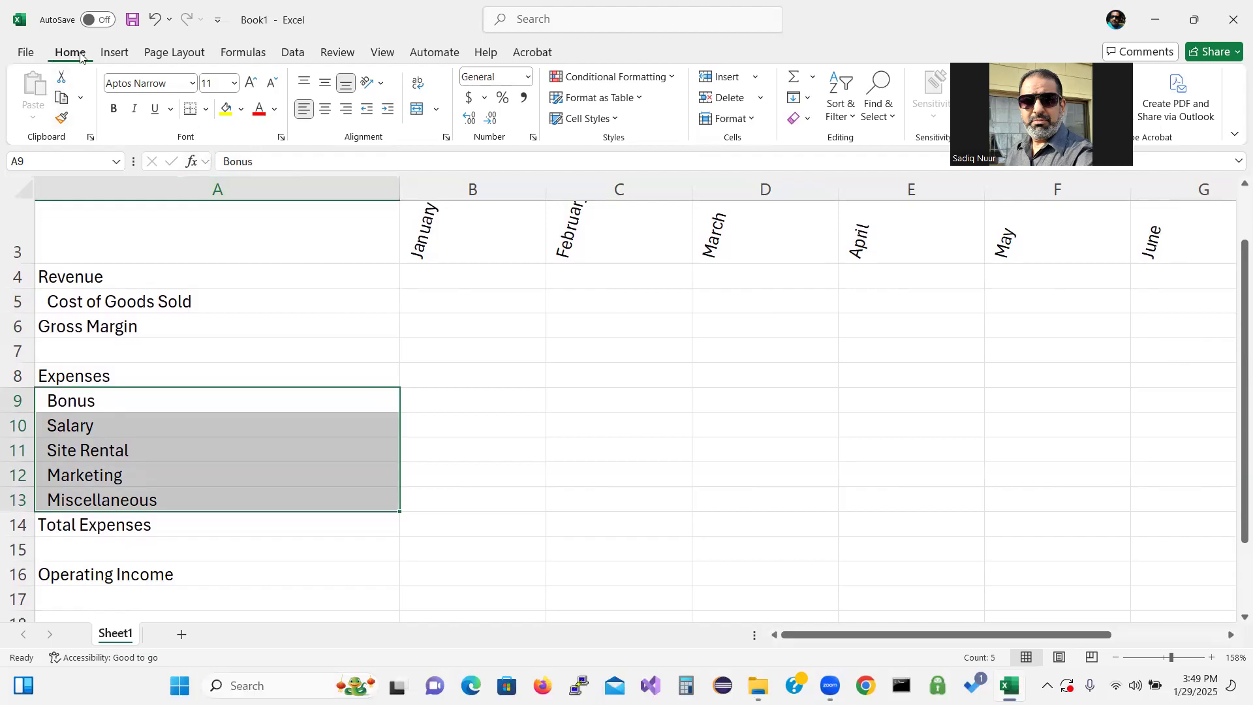
pyautogui.click(59, 98)
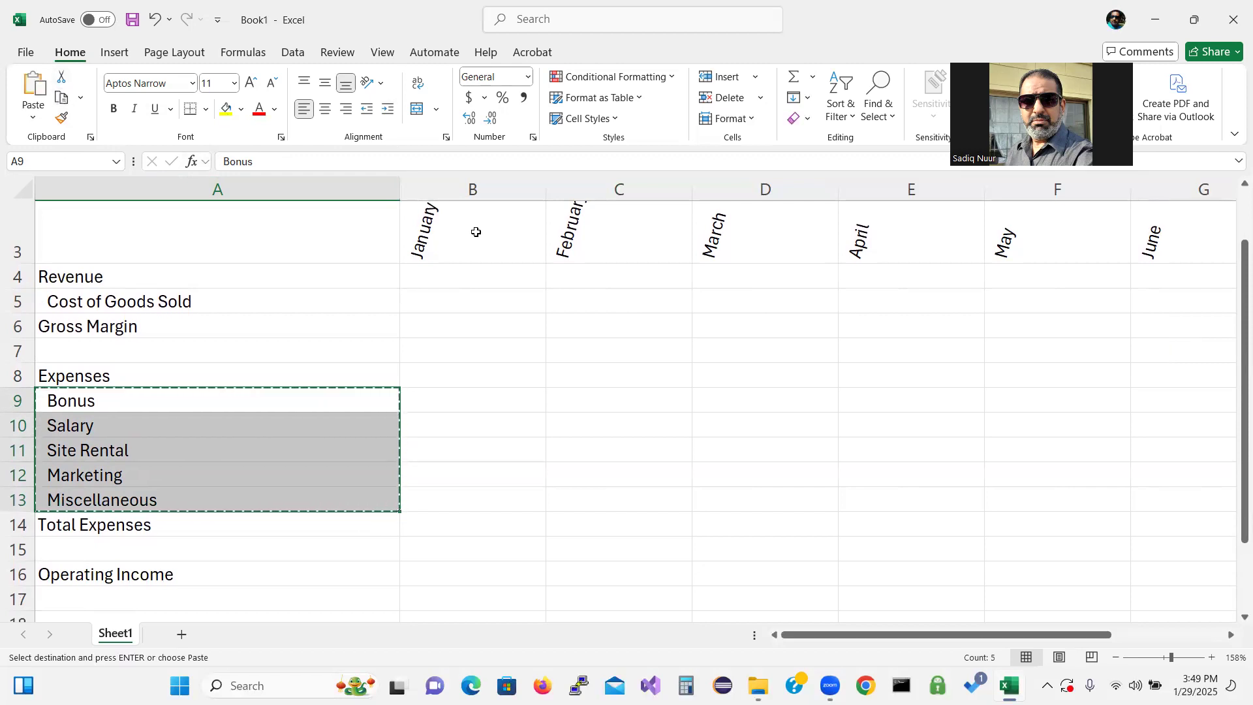
pyautogui.moveTo(1235, 429); pyautogui.dragTo(1234, 507)
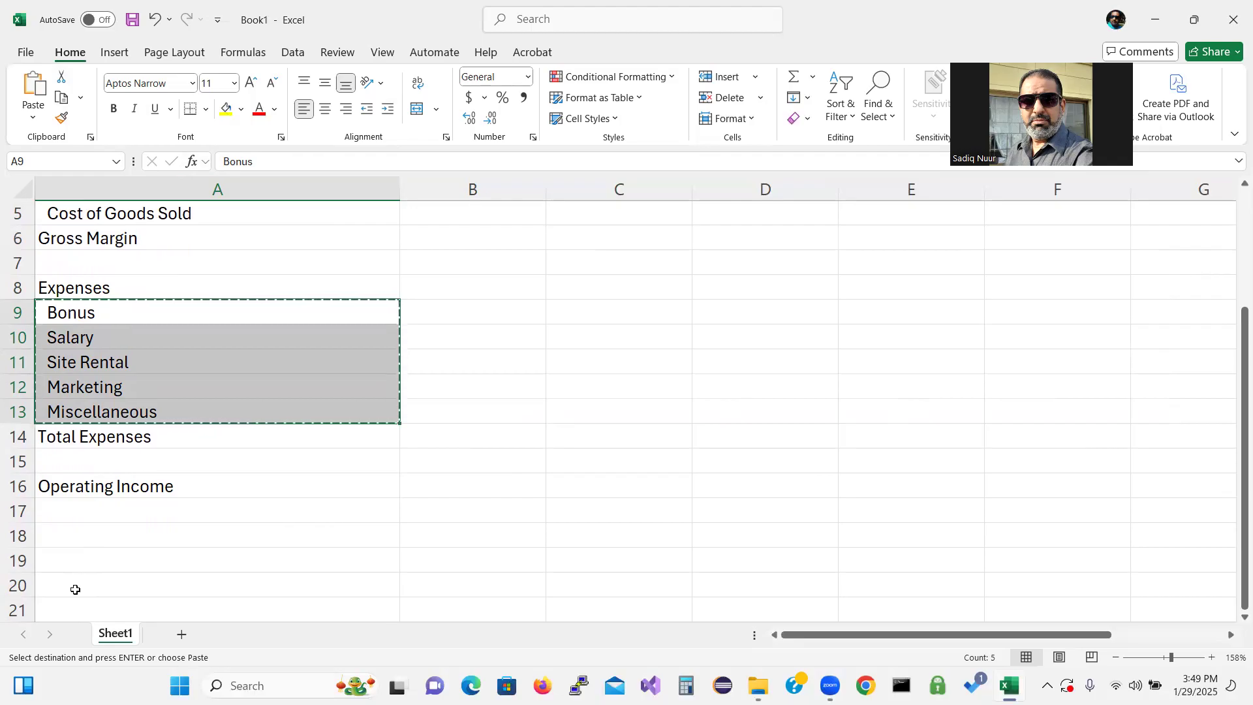
pyautogui.click(80, 533)
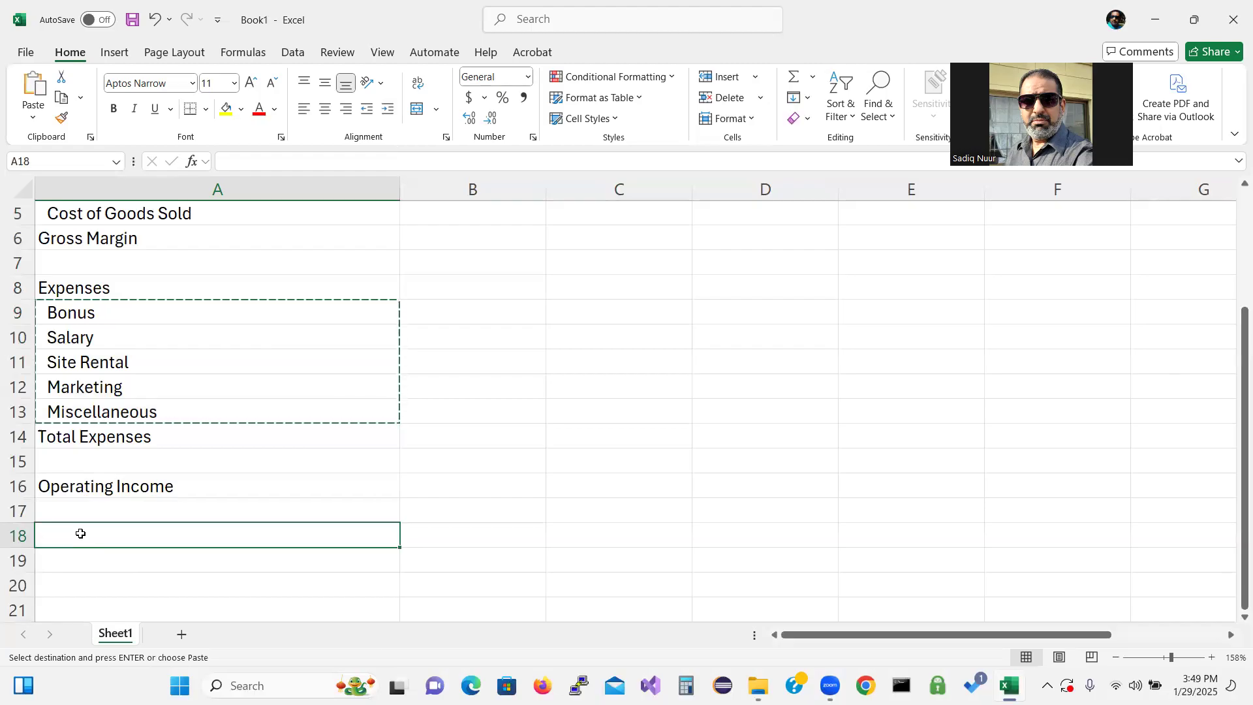
pyautogui.write('What-')
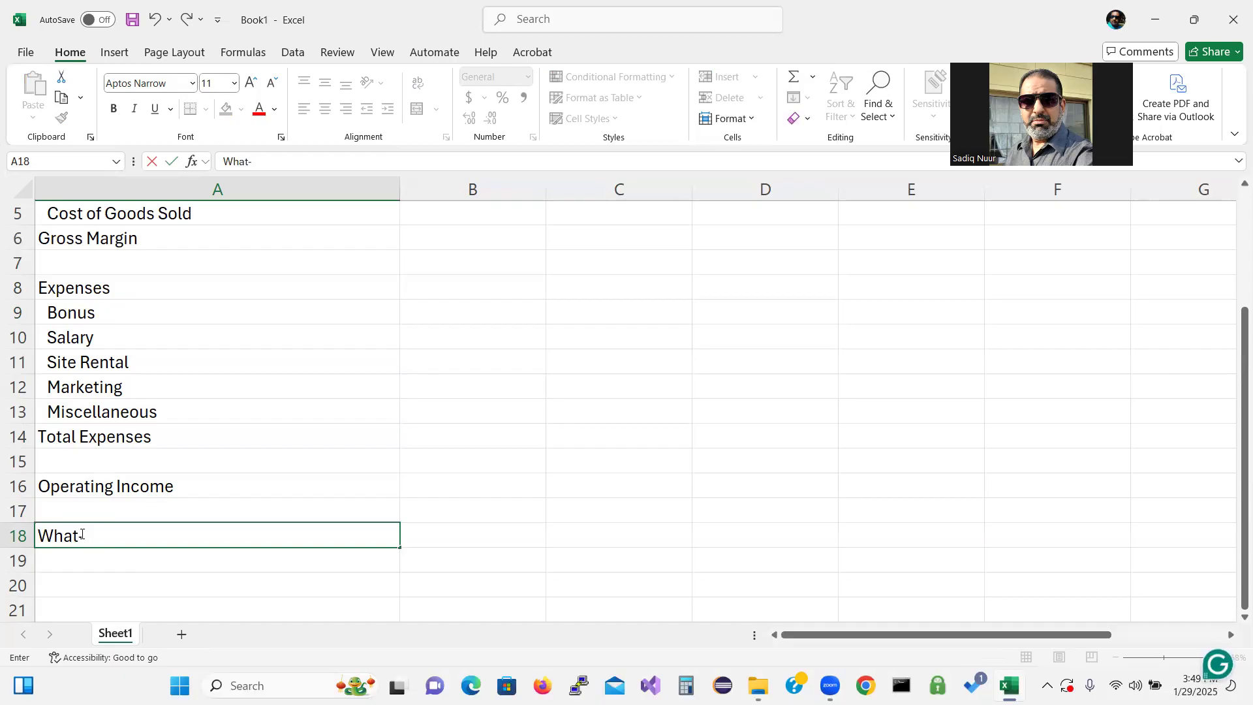
pyautogui.write('If Assumption')
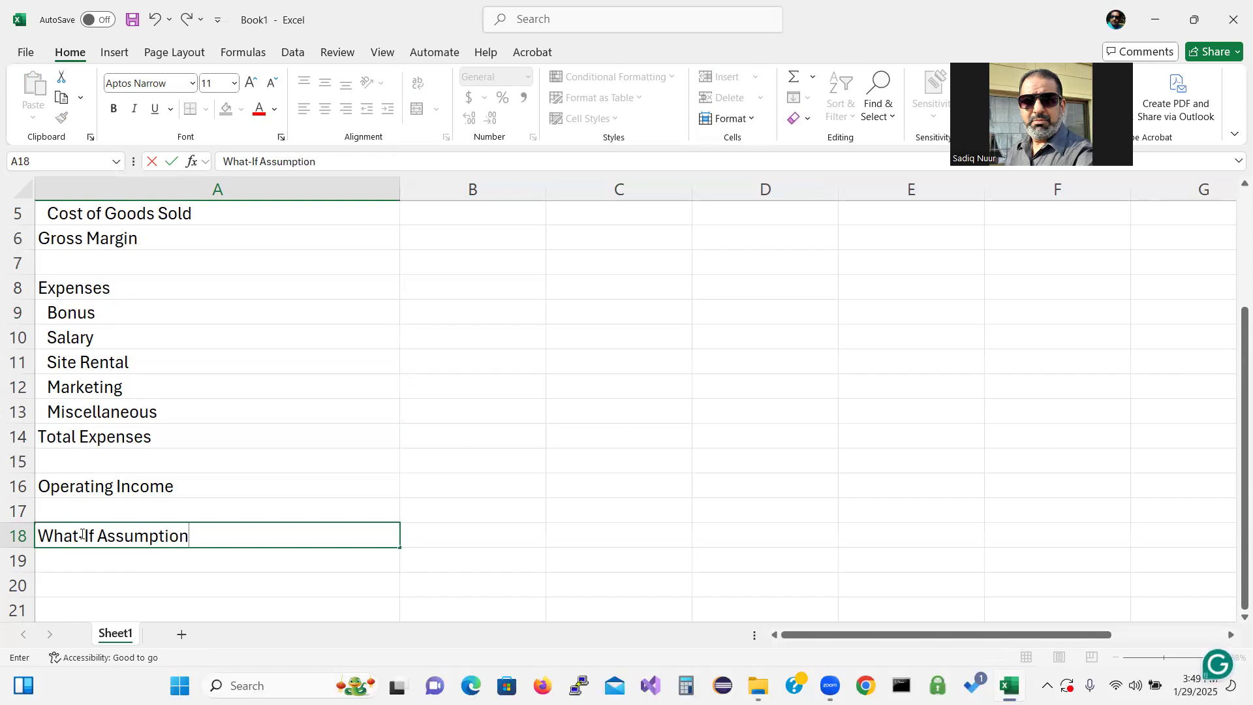
pyautogui.write('s')
pyautogui.press('Return')
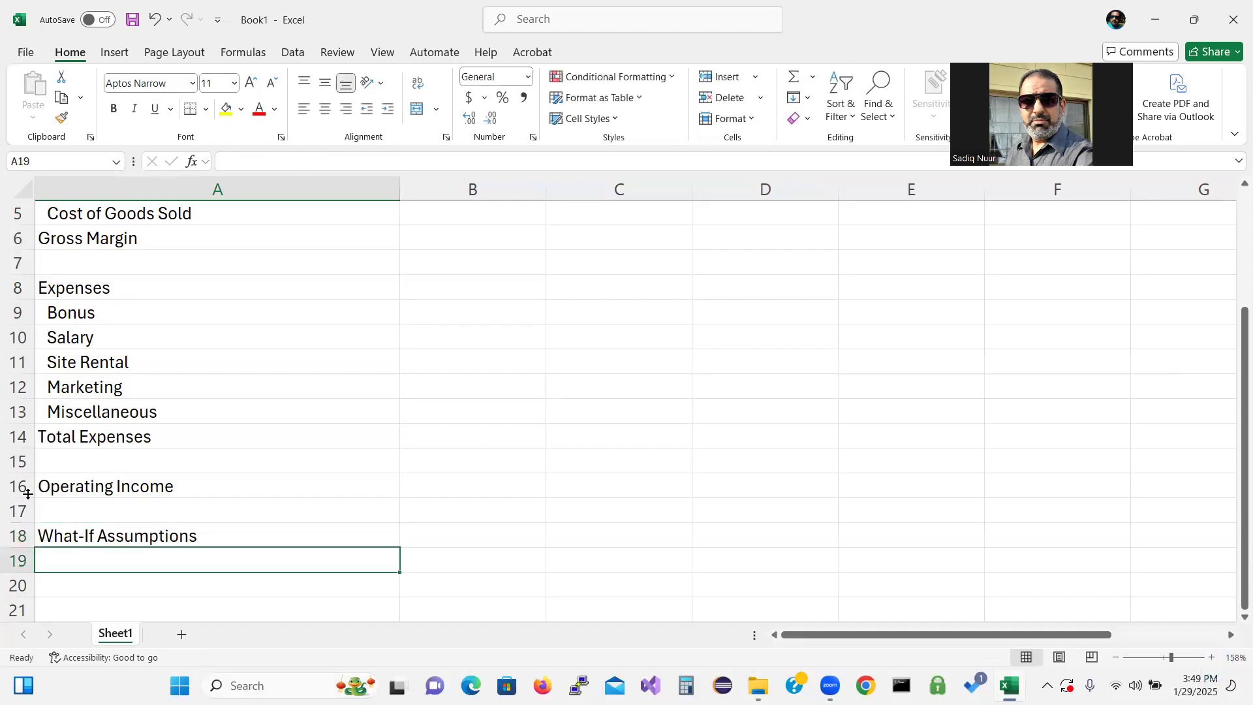
# Copy the indented expense labels from A9:A13 and paste them starting at A19
pyautogui.moveTo(77, 317); pyautogui.dragTo(79, 417)
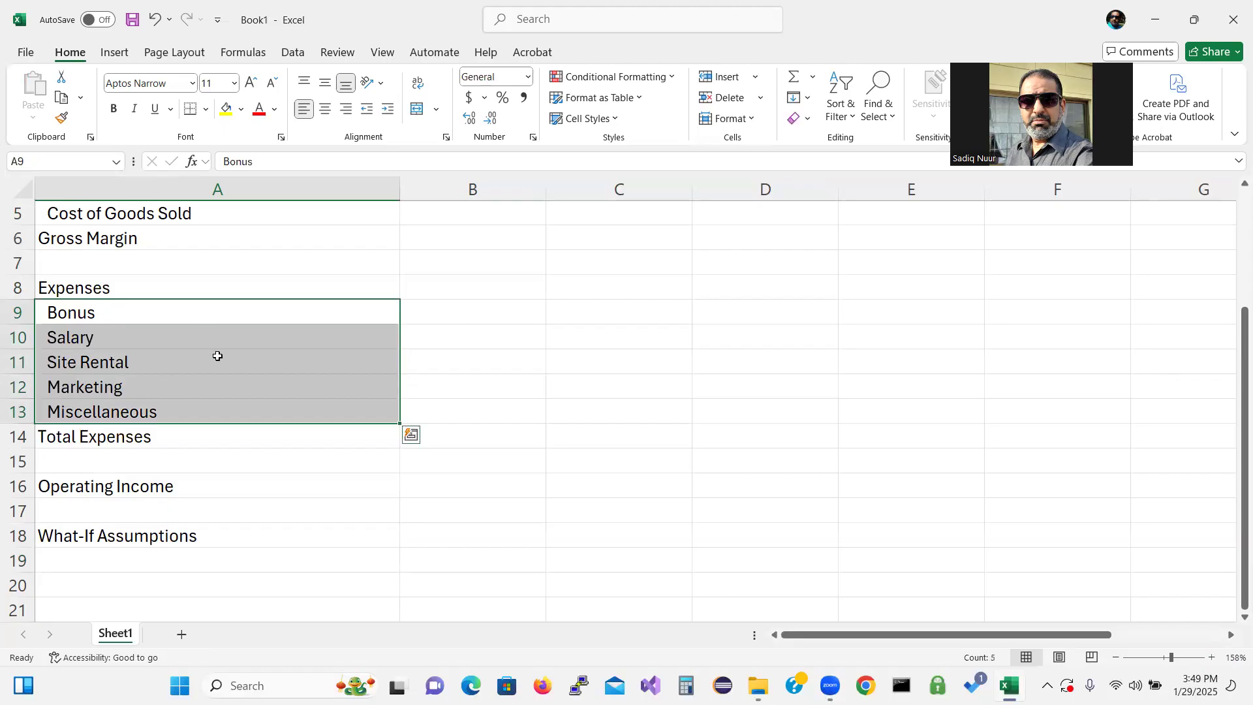
pyautogui.click(61, 98)
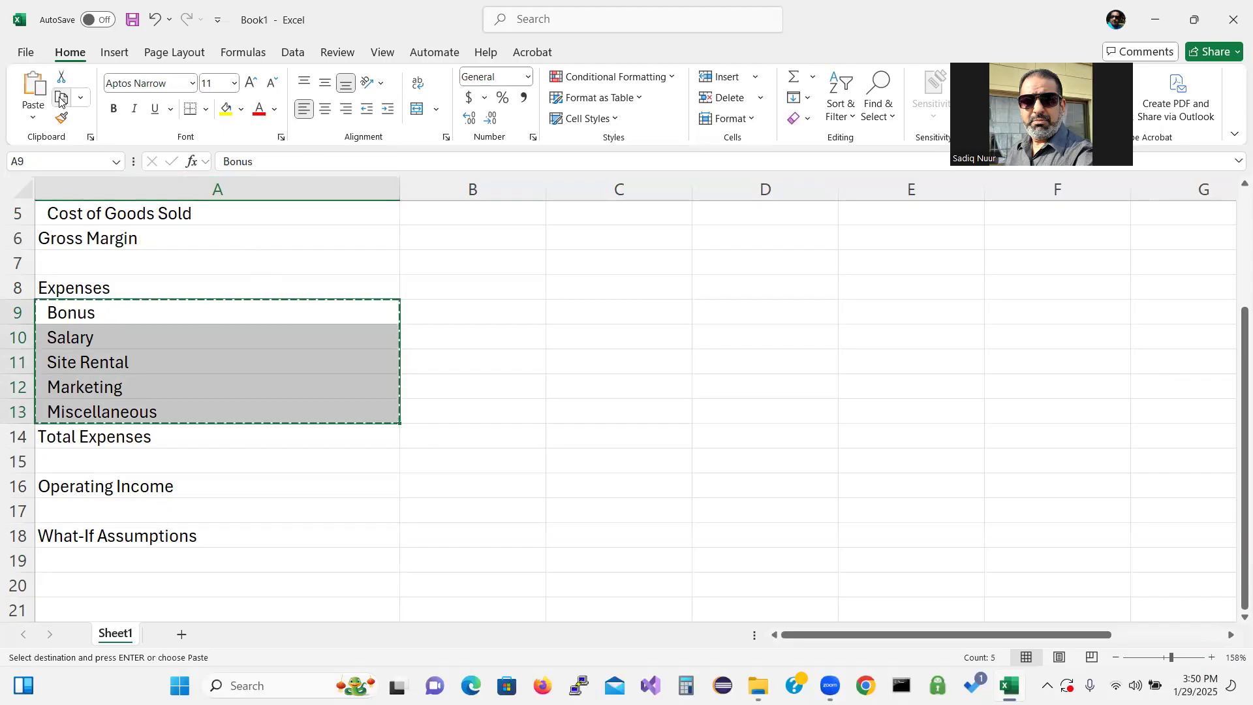
pyautogui.click(92, 563)
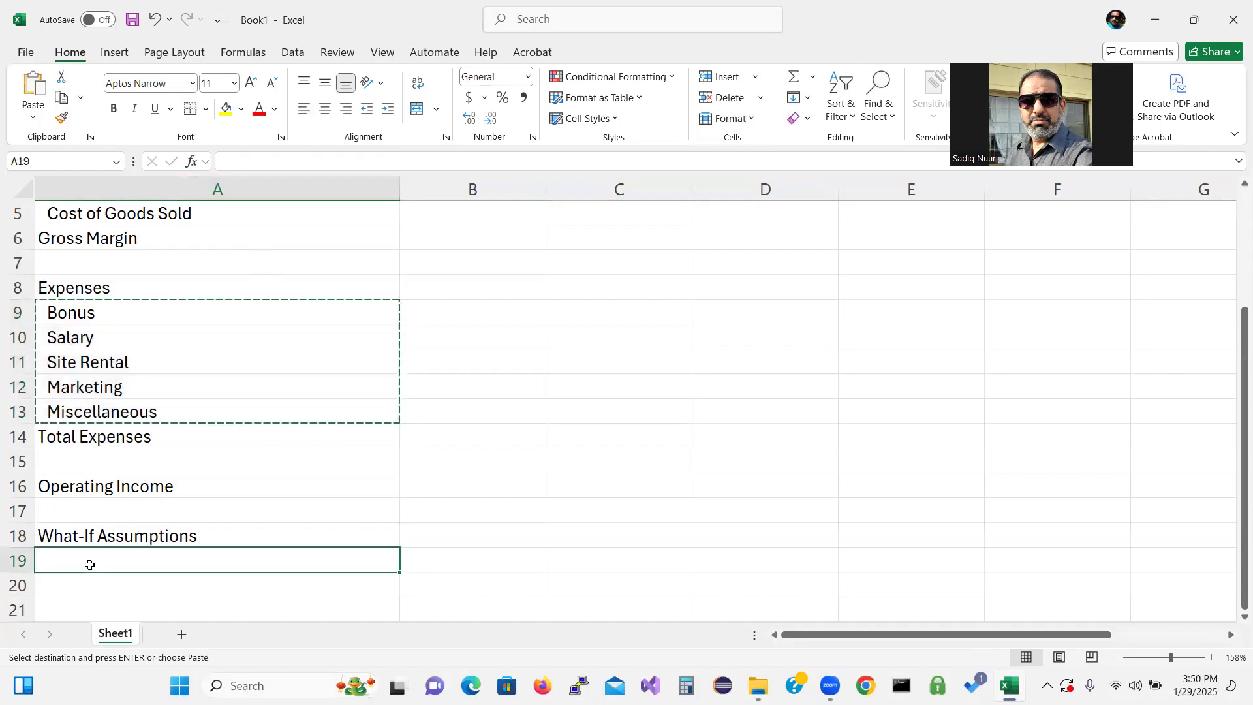
pyautogui.click(33, 93)
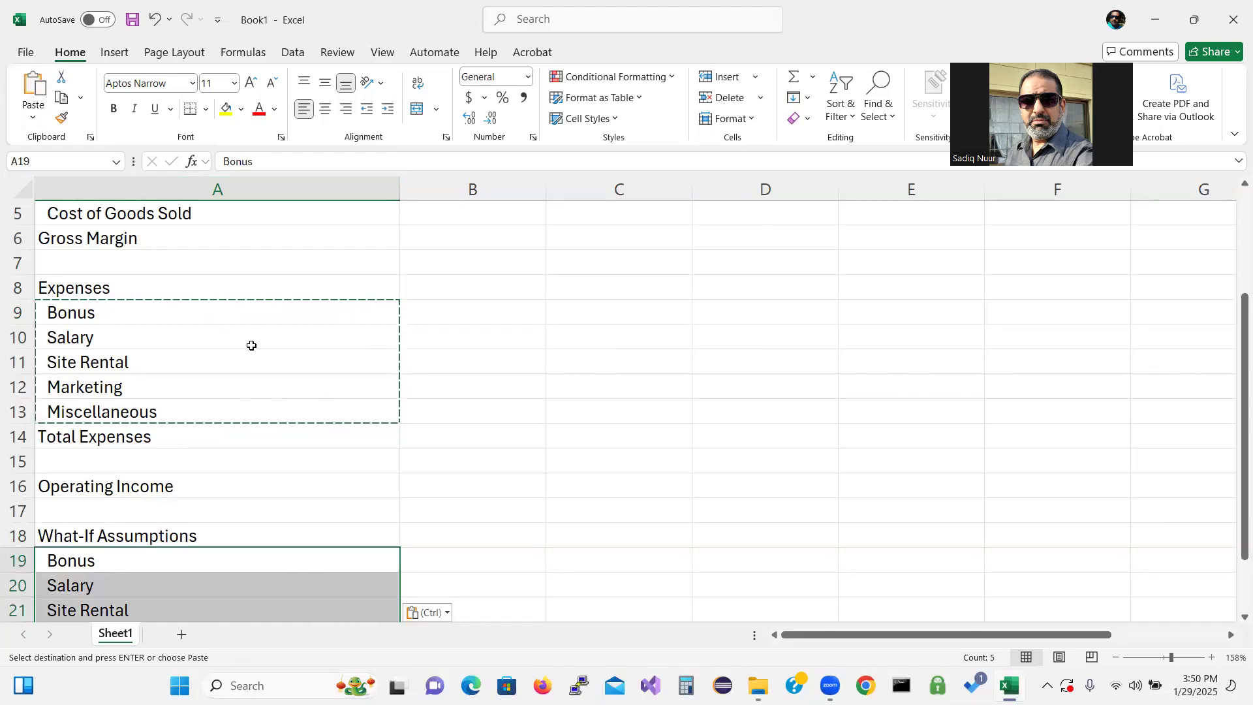
pyautogui.press('Escape')
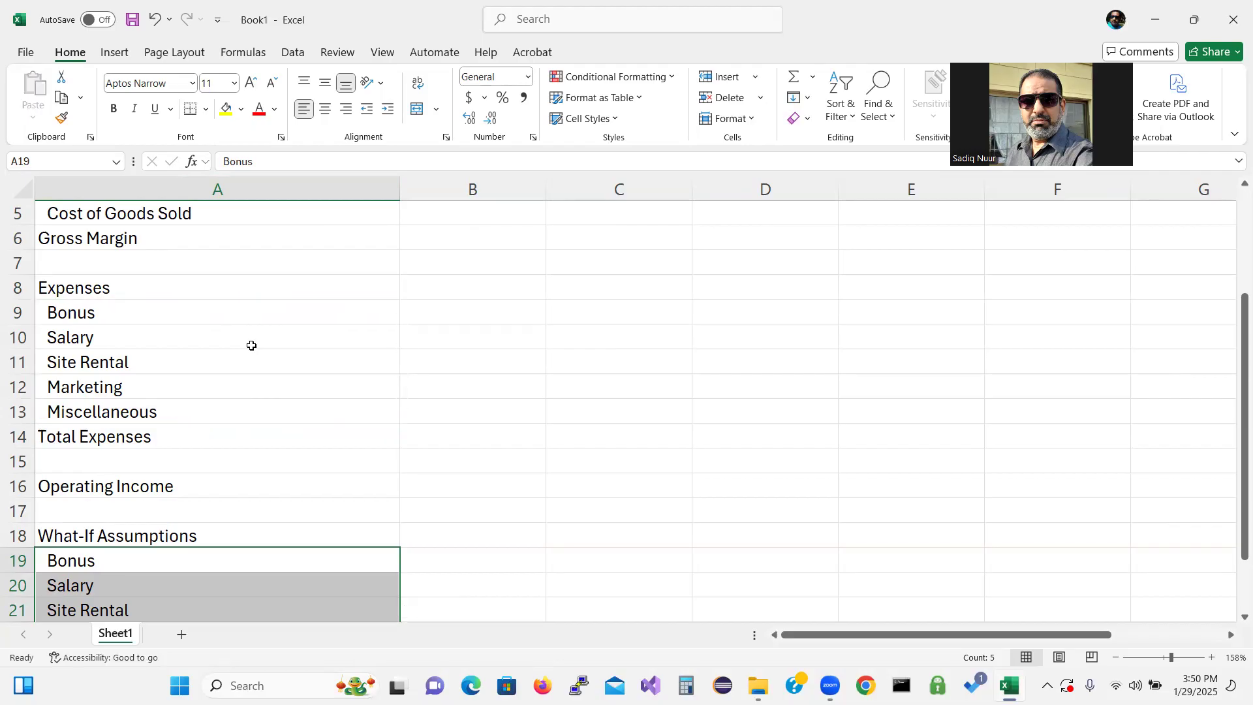
pyautogui.moveTo(1243, 431); pyautogui.dragTo(1243, 480)
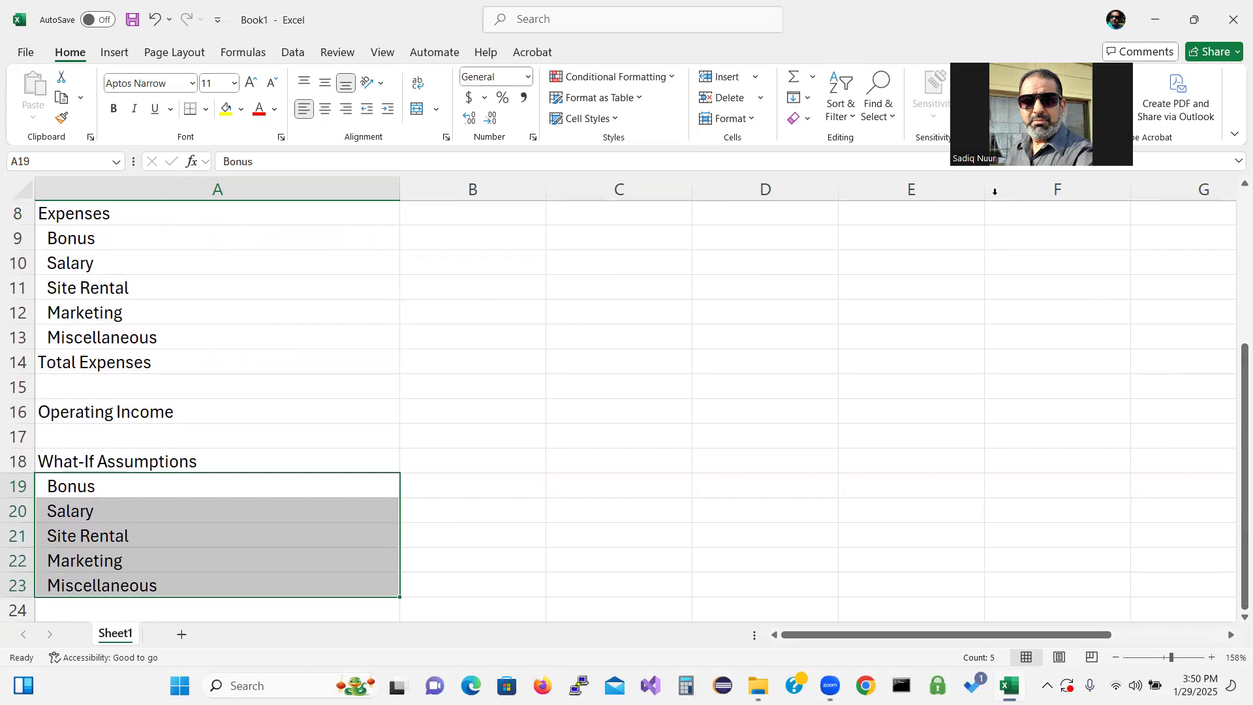
pyautogui.hotkey('ctrl', '2')
pyautogui.moveTo(748, 309)
pyautogui.mouseDown()
pyautogui.moveTo(725, 333)
pyautogui.moveTo(786, 369)
pyautogui.moveTo(746, 353)
pyautogui.mouseUp()
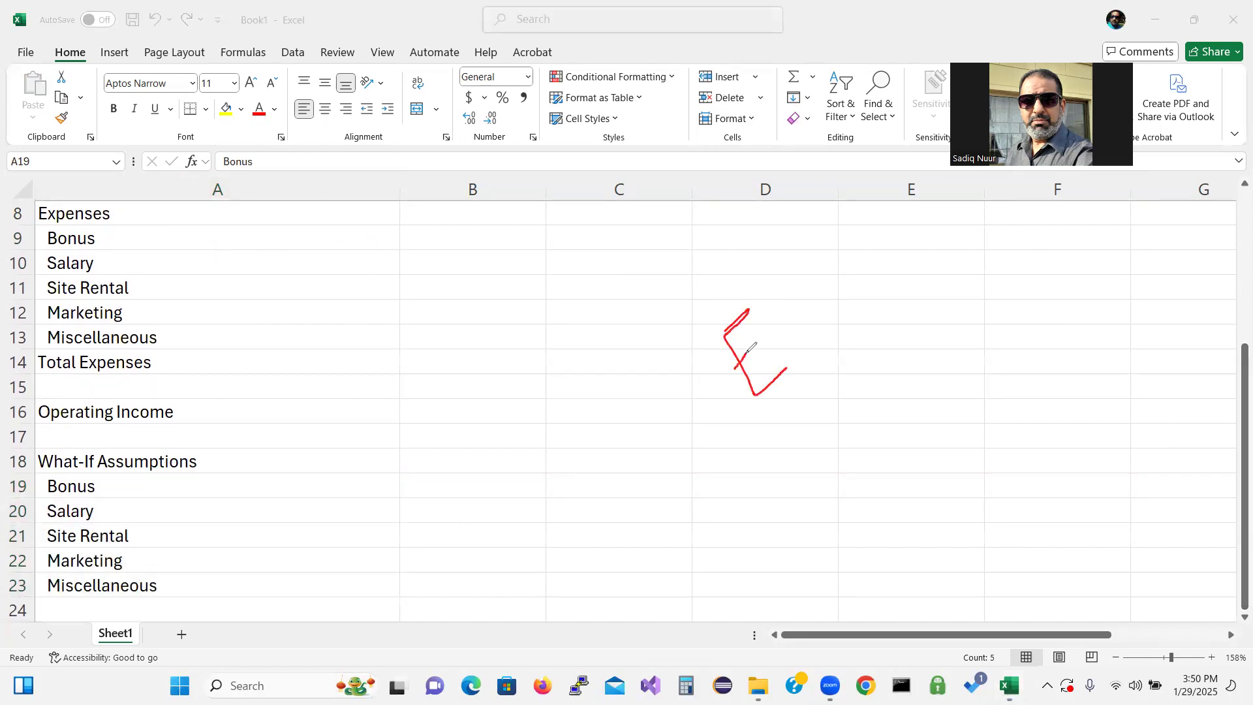
pyautogui.moveTo(791, 316)
pyautogui.mouseDown()
pyautogui.moveTo(775, 332)
pyautogui.moveTo(807, 336)
pyautogui.moveTo(785, 347)
pyautogui.mouseUp()
pyautogui.moveTo(821, 294)
pyautogui.mouseDown()
pyautogui.moveTo(807, 308)
pyautogui.moveTo(828, 316)
pyautogui.moveTo(849, 299)
pyautogui.mouseUp()
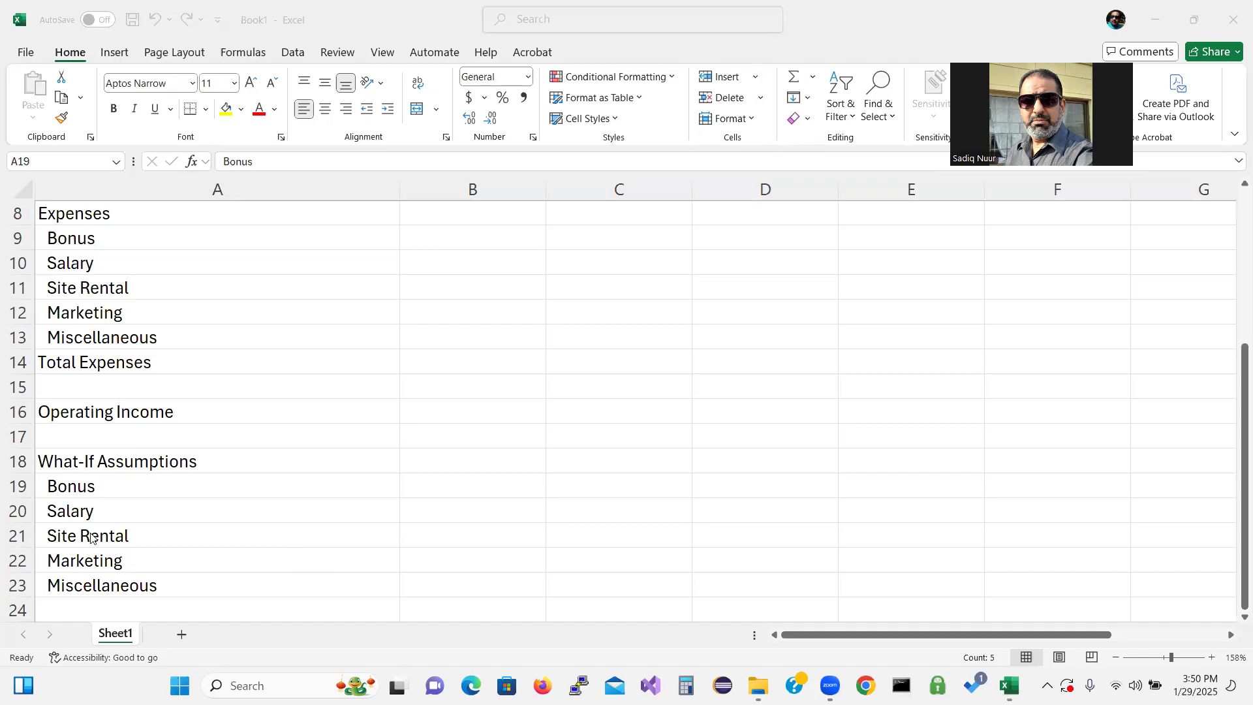
# Insert a row above the pasted Salary label and enter Sales Revenue for Bonus in A20
pyautogui.click(19, 516)
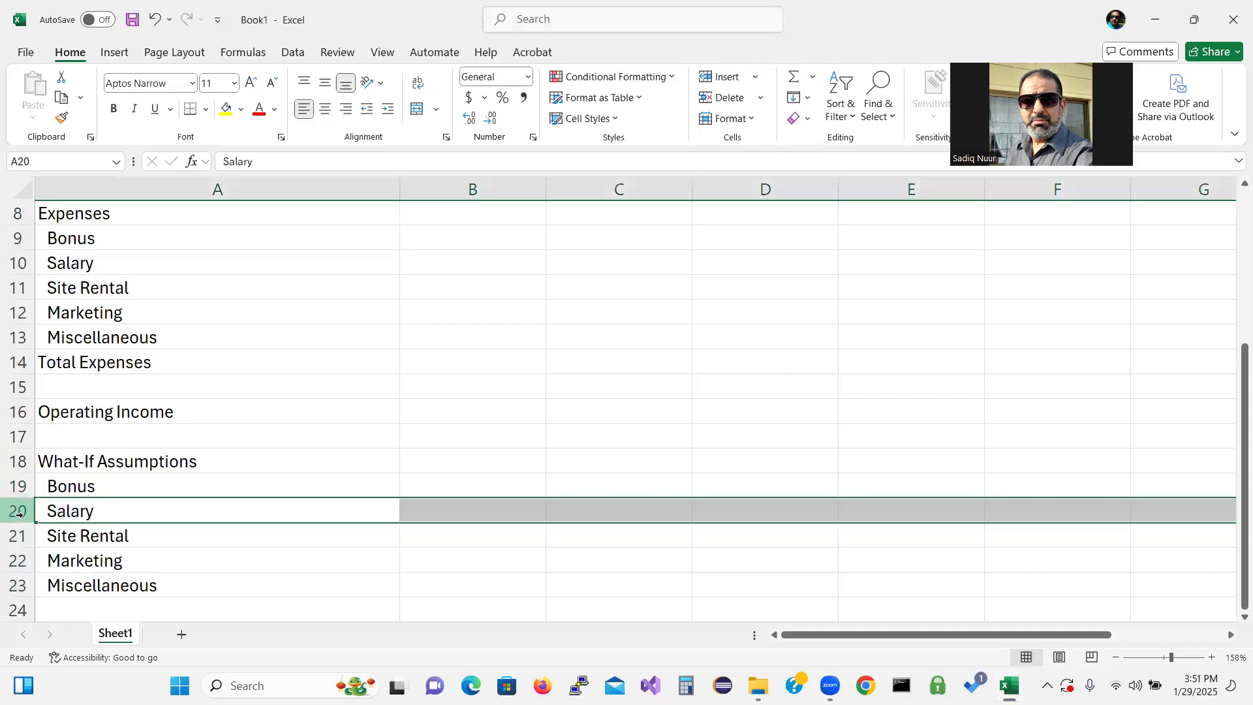
pyautogui.rightClick(14, 509)
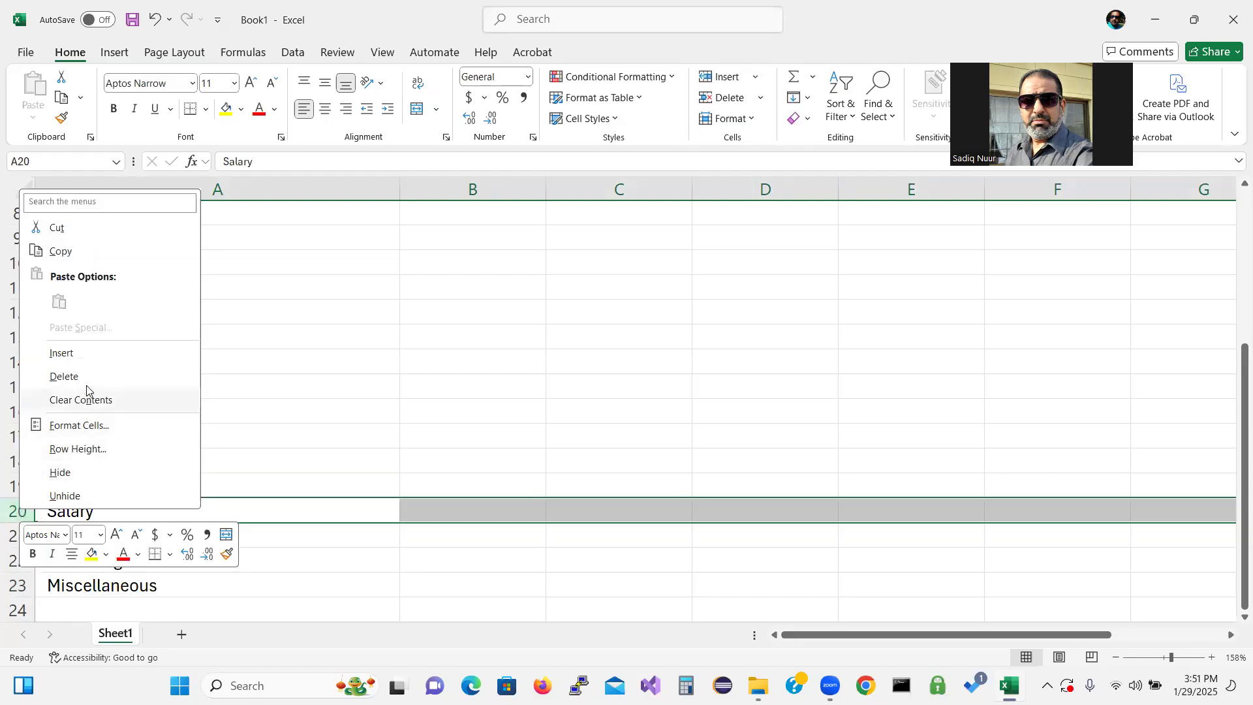
pyautogui.click(62, 353)
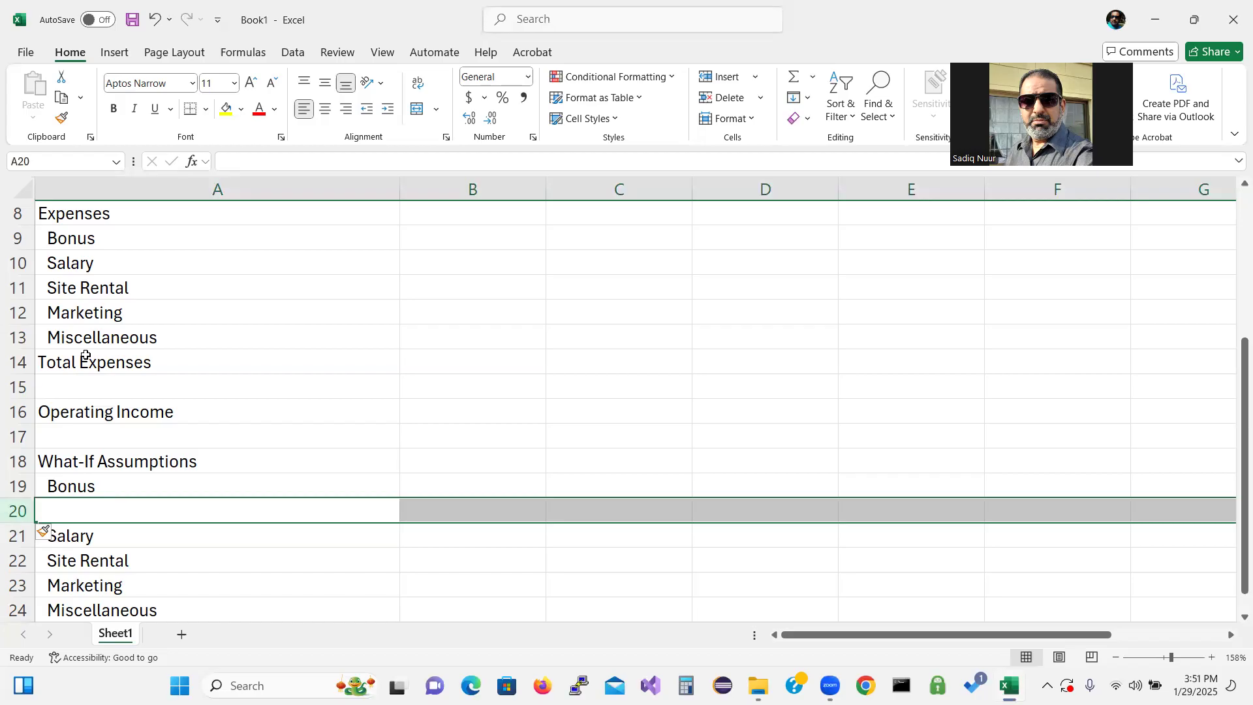
pyautogui.write('Sales Revenue for Bonus')
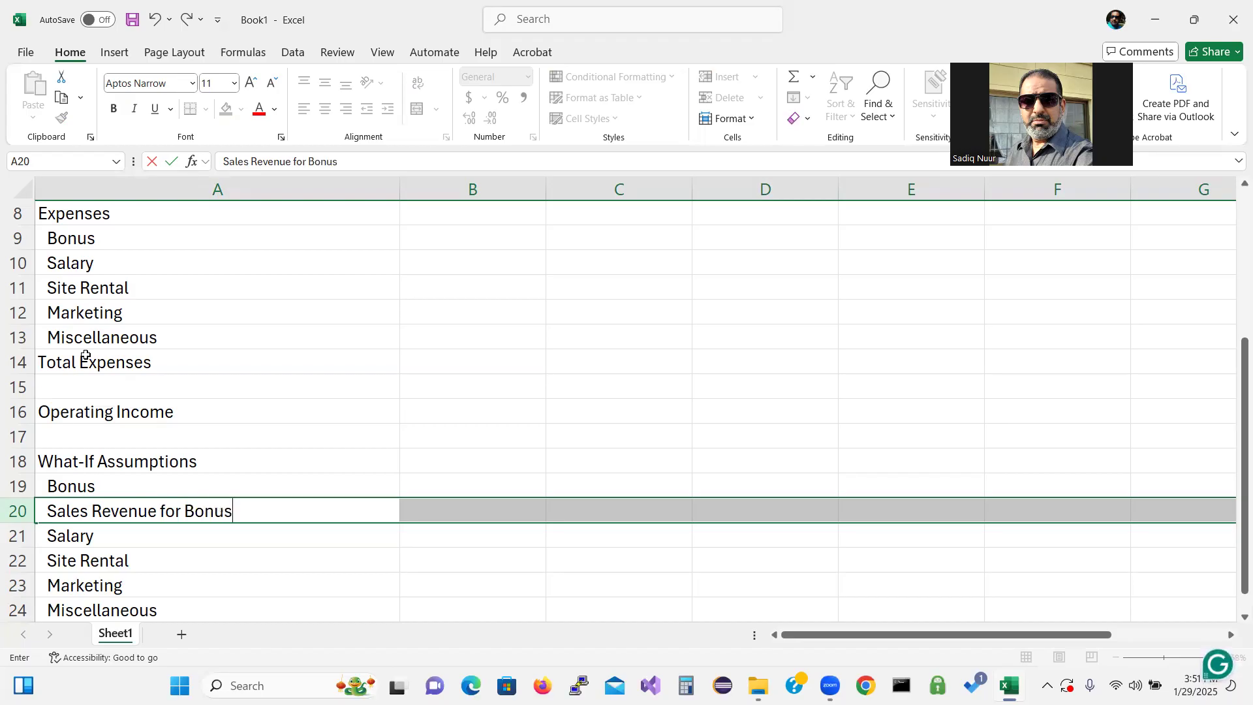
pyautogui.press('Tab')
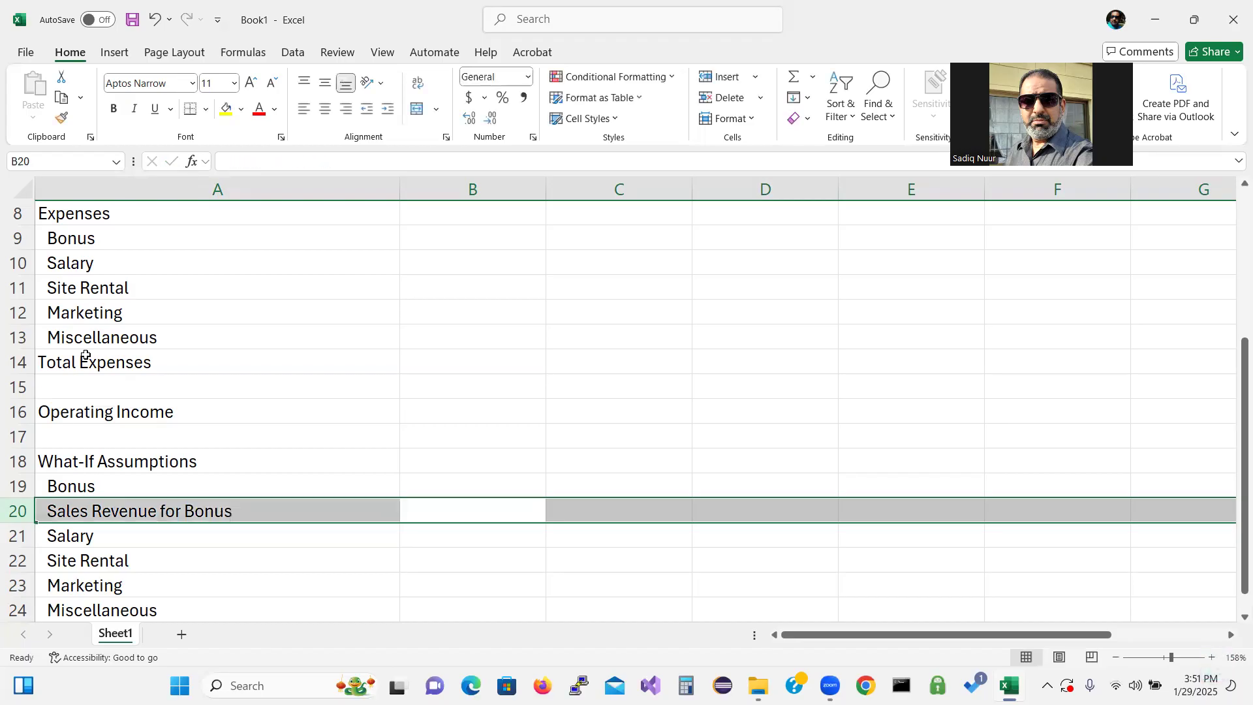
# Insert a new row 19 above the assumptions' Bonus label, formatted the same as below
pyautogui.click(170, 535)
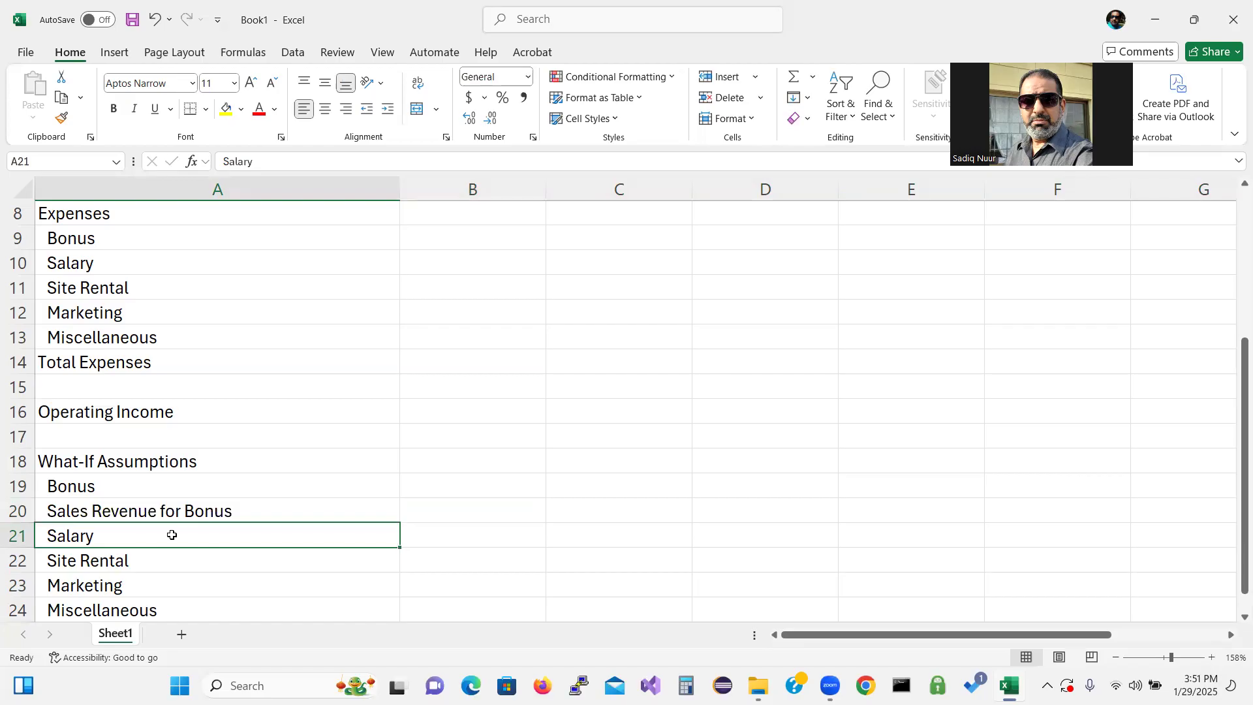
pyautogui.click(20, 485)
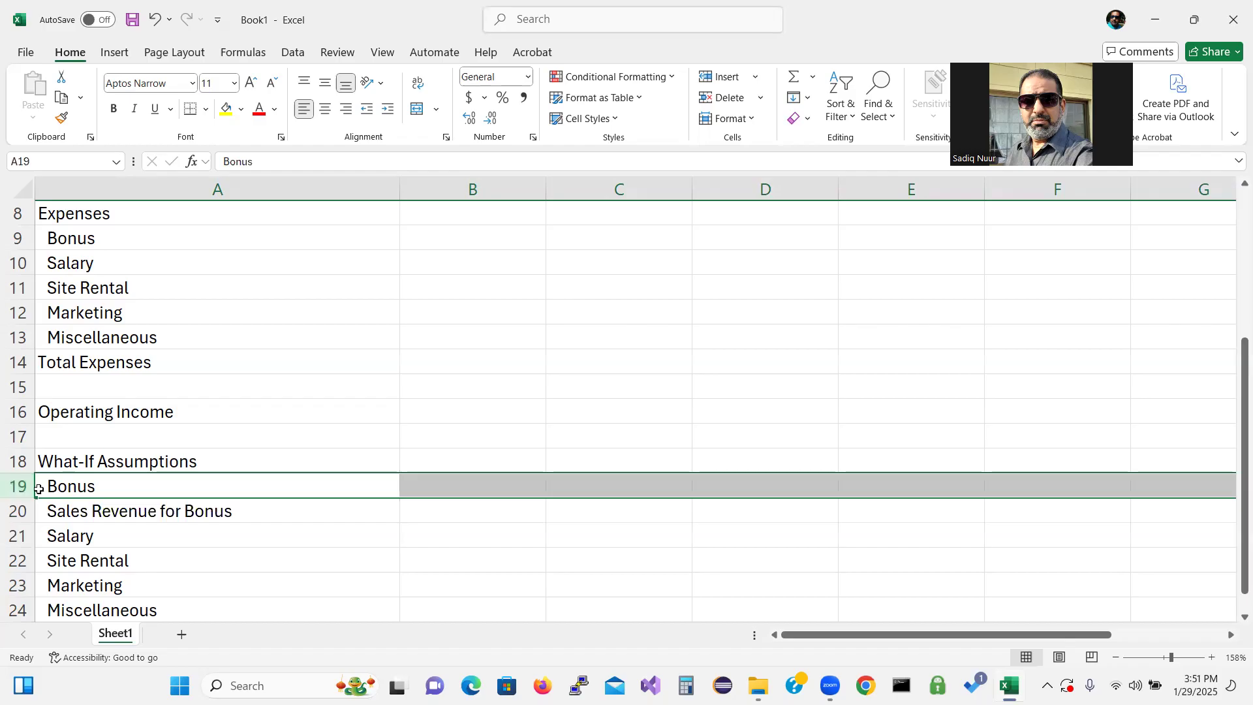
pyautogui.rightClick(18, 486)
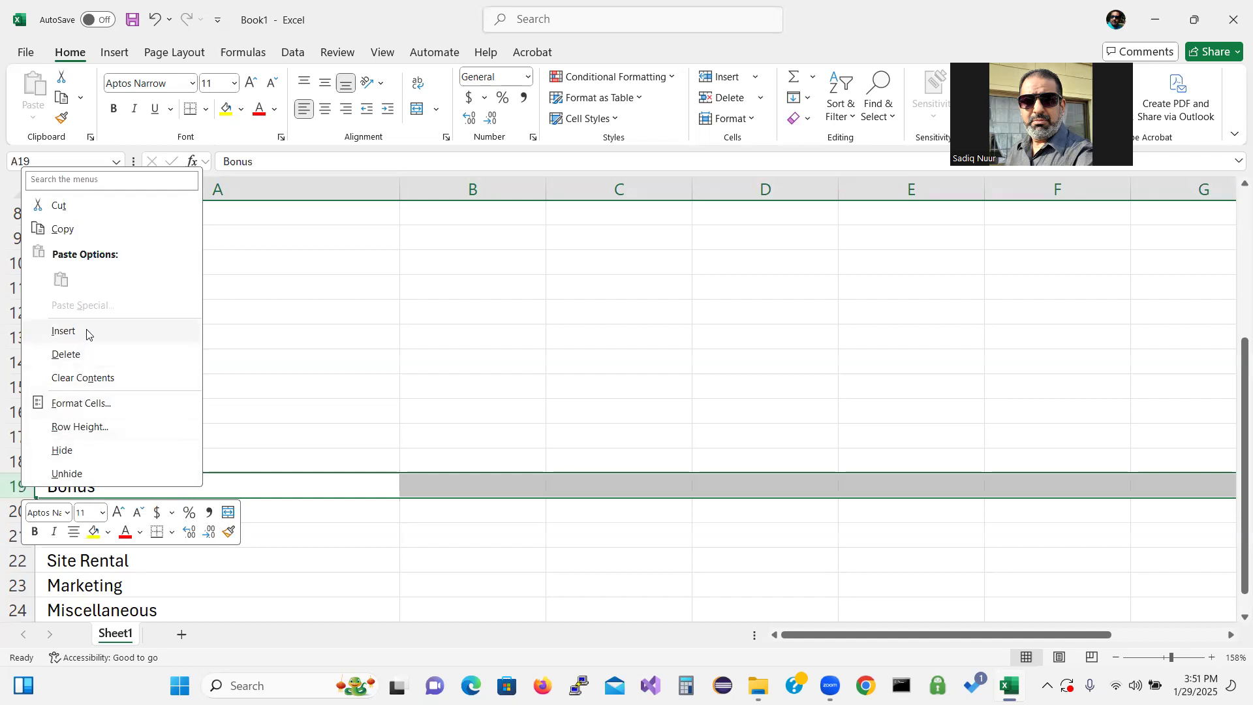
pyautogui.click(63, 331)
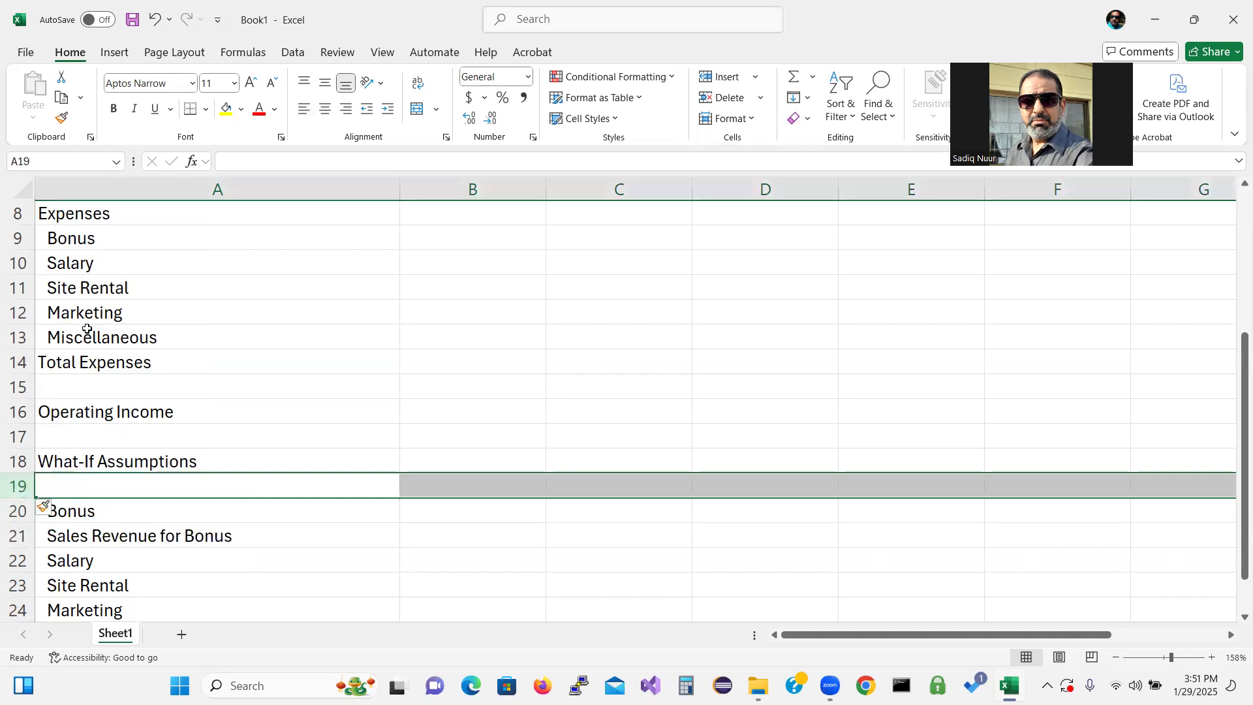
pyautogui.click(59, 510)
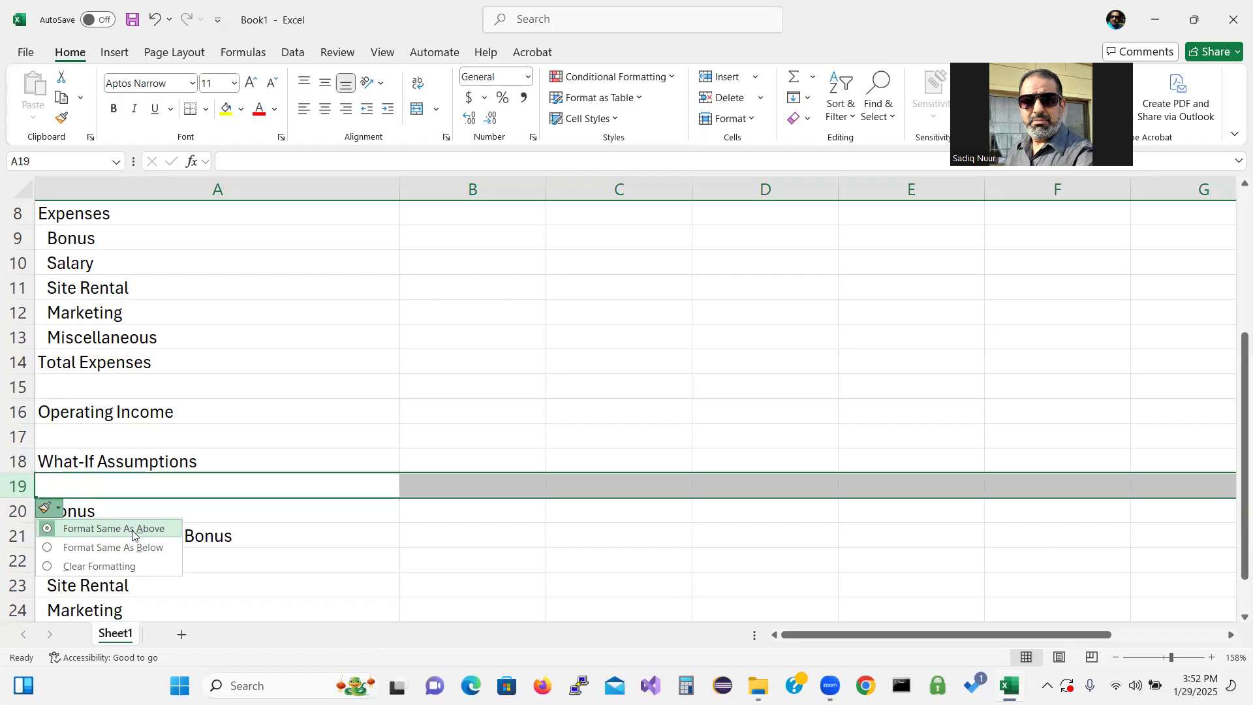
pyautogui.click(69, 548)
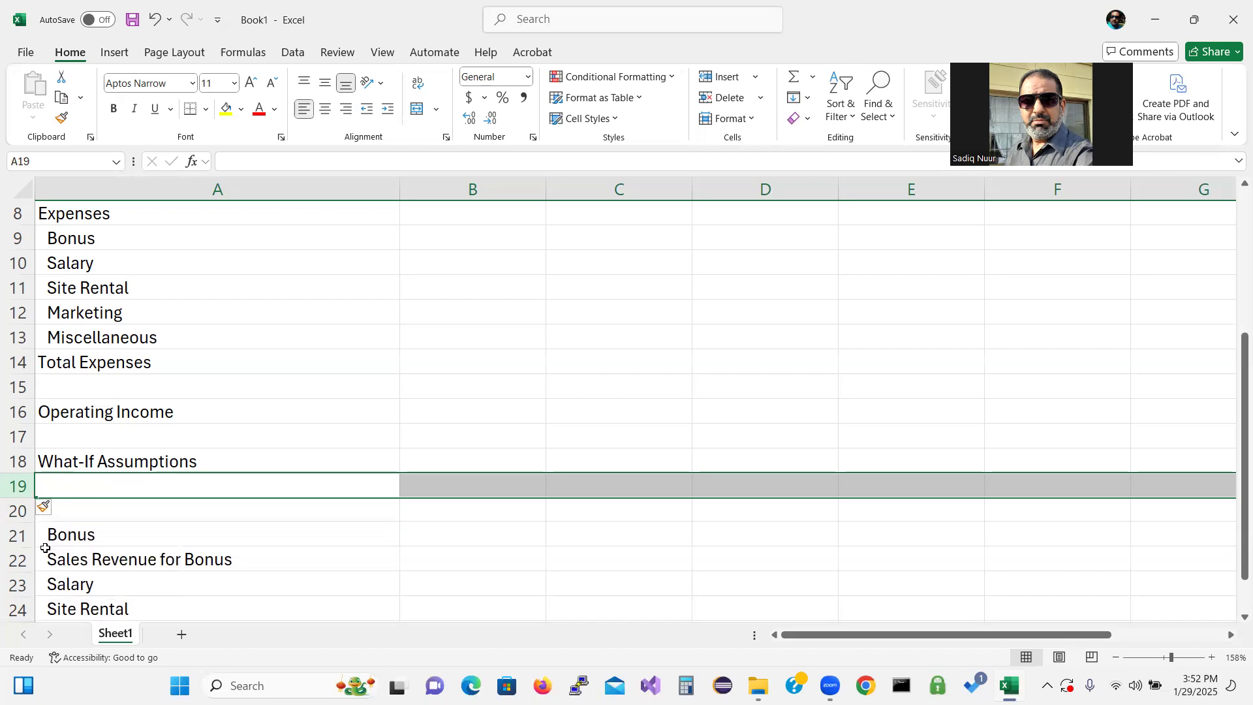
# Enter Margin in A19 as the first what-if assumption label
pyautogui.click(95, 486)
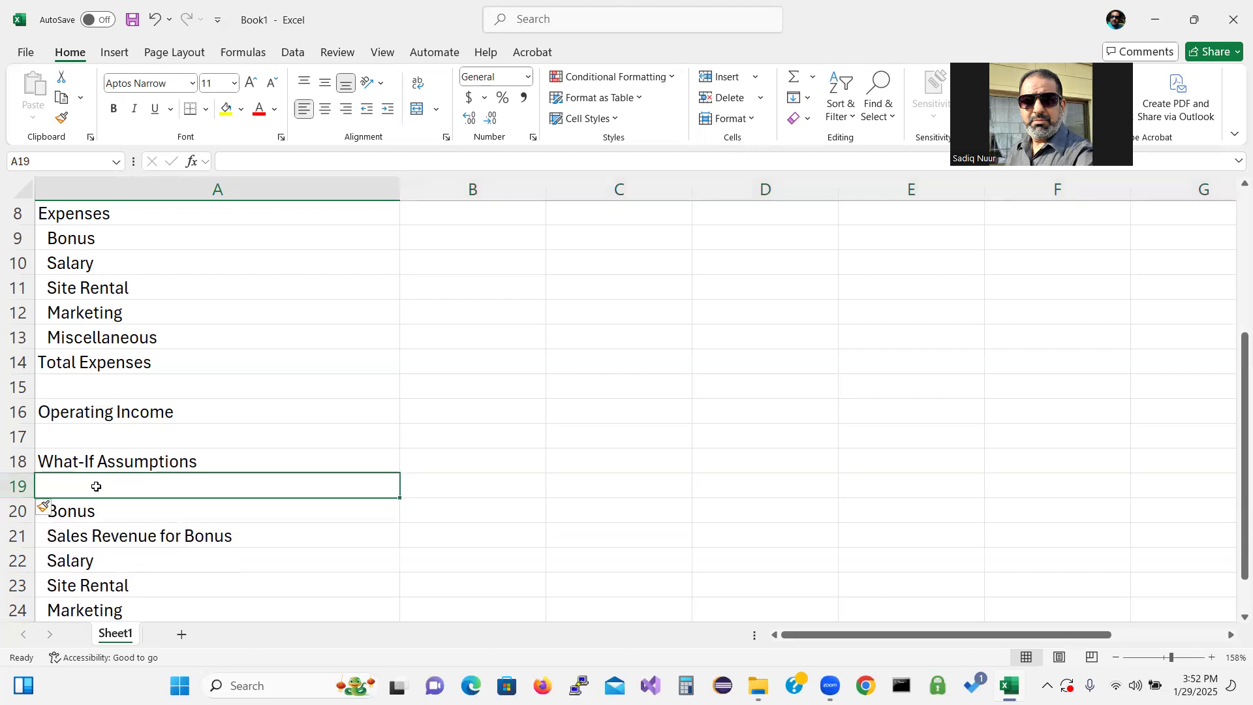
pyautogui.write('Margin')
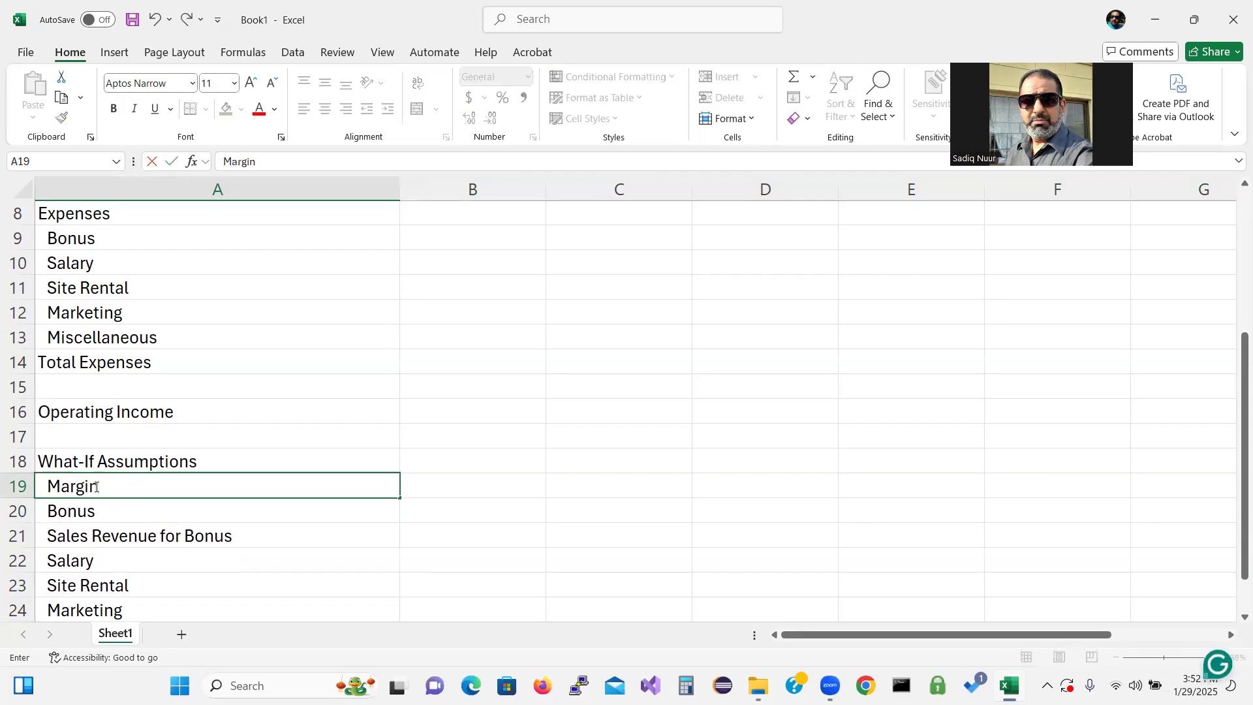
pyautogui.press('Return')
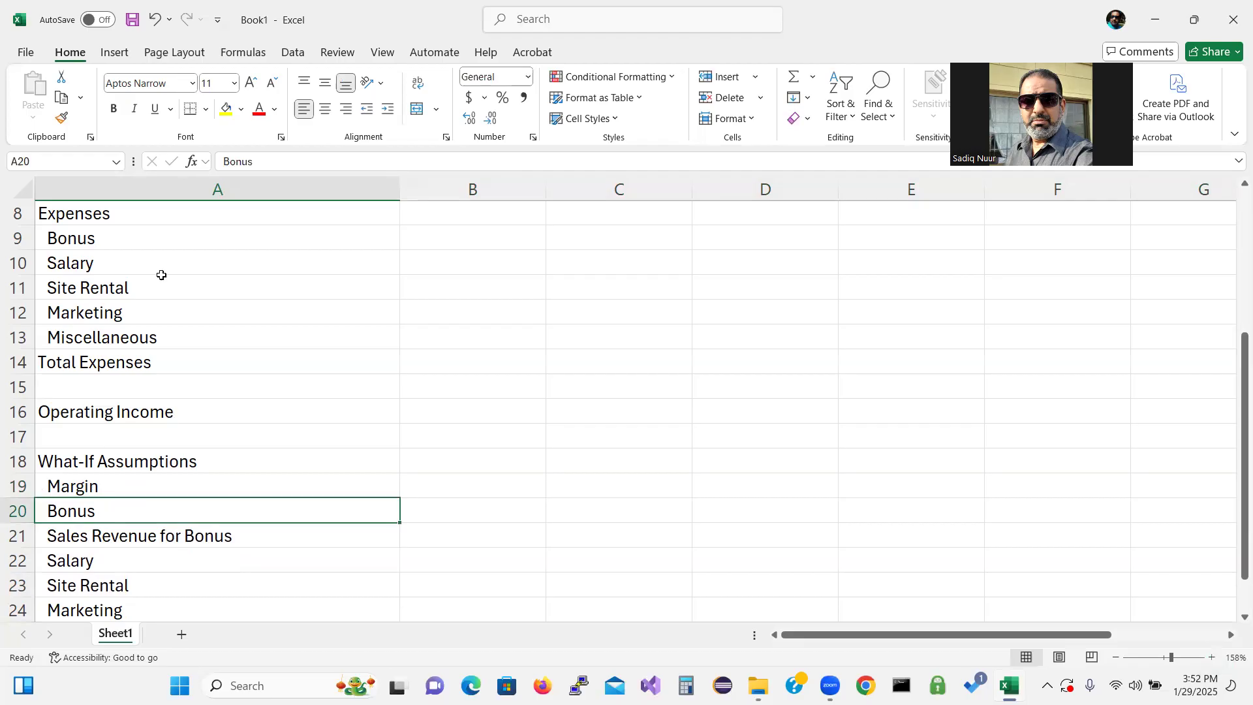
# Save the workbook in the Excel Lecture folder on the Desktop as SC_EX_3_Manola
pyautogui.click(25, 52)
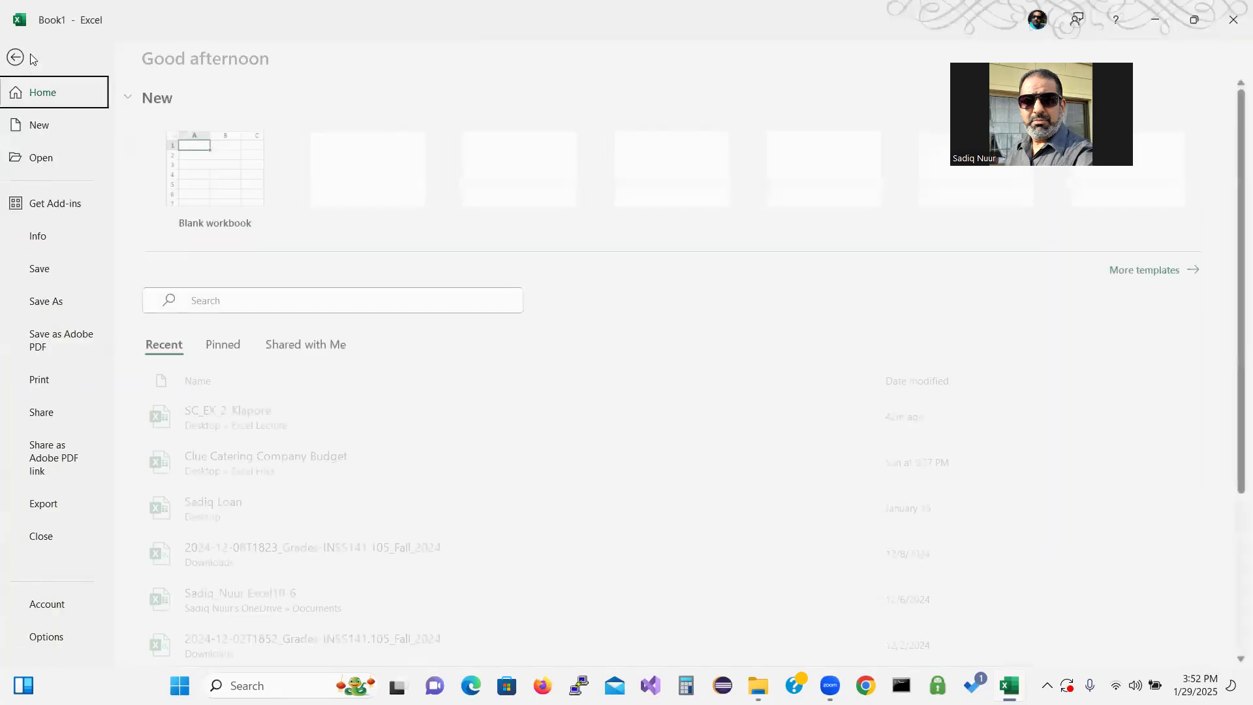
pyautogui.click(41, 271)
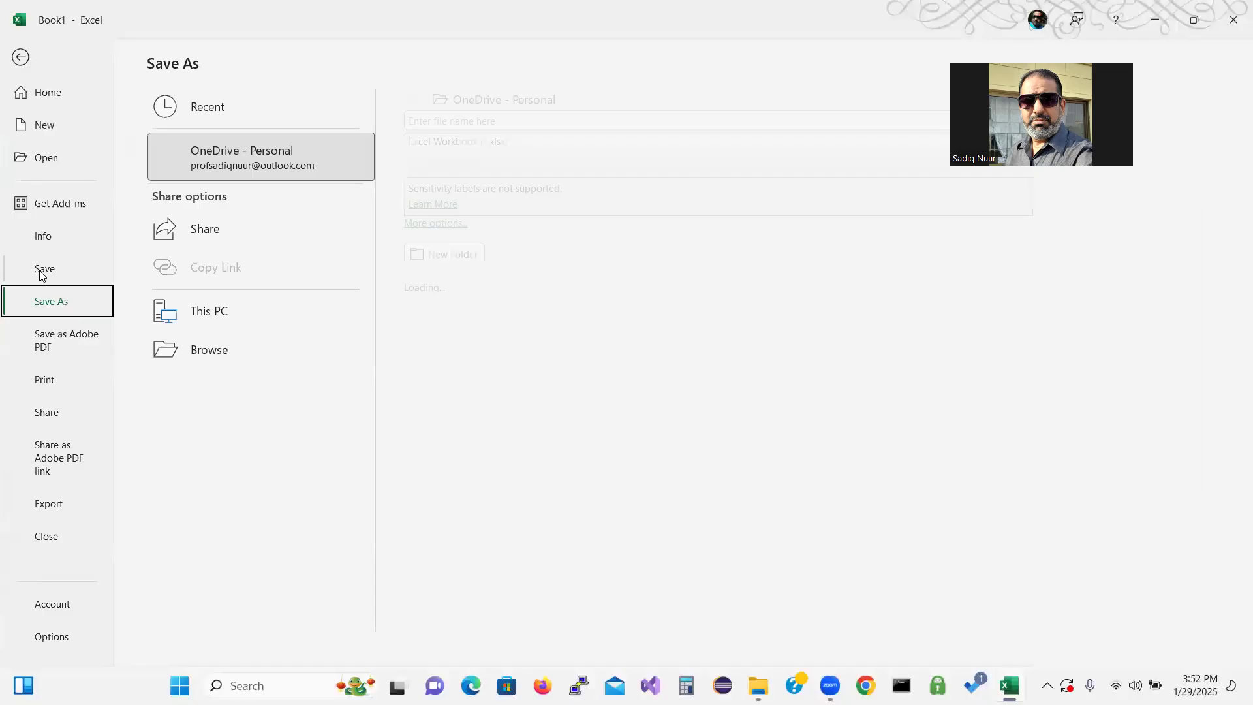
pyautogui.click(205, 391)
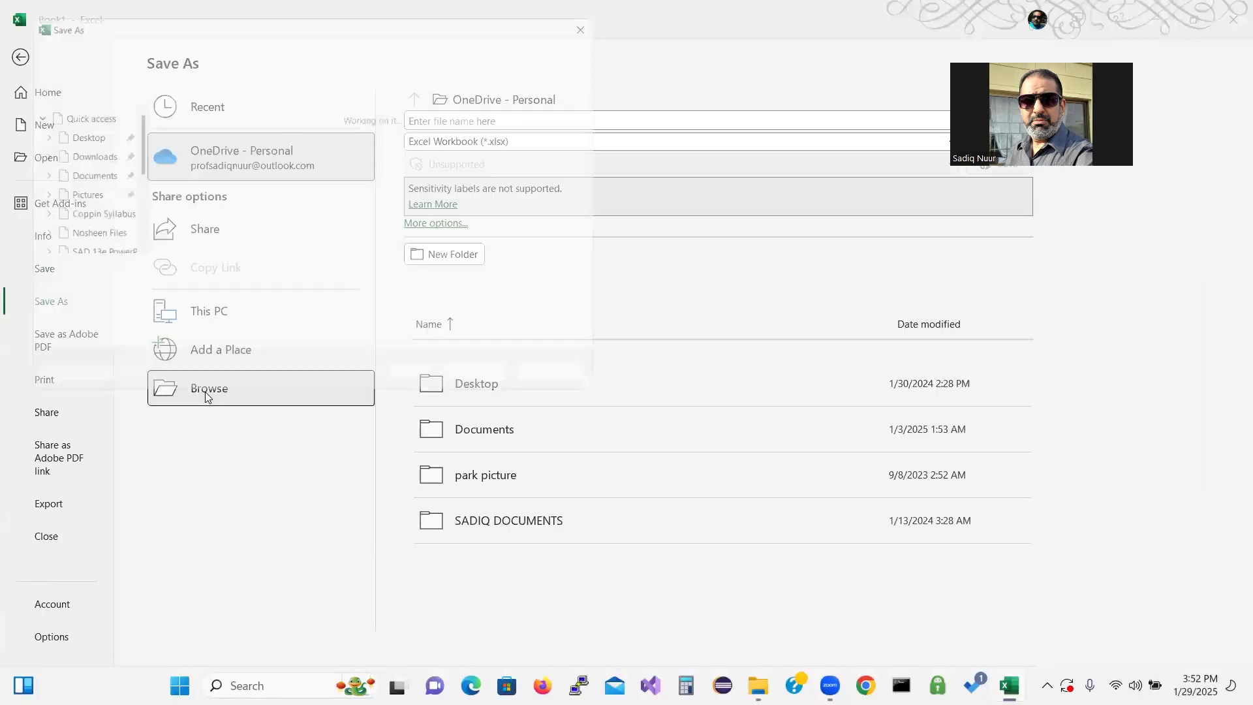
pyautogui.click(72, 133)
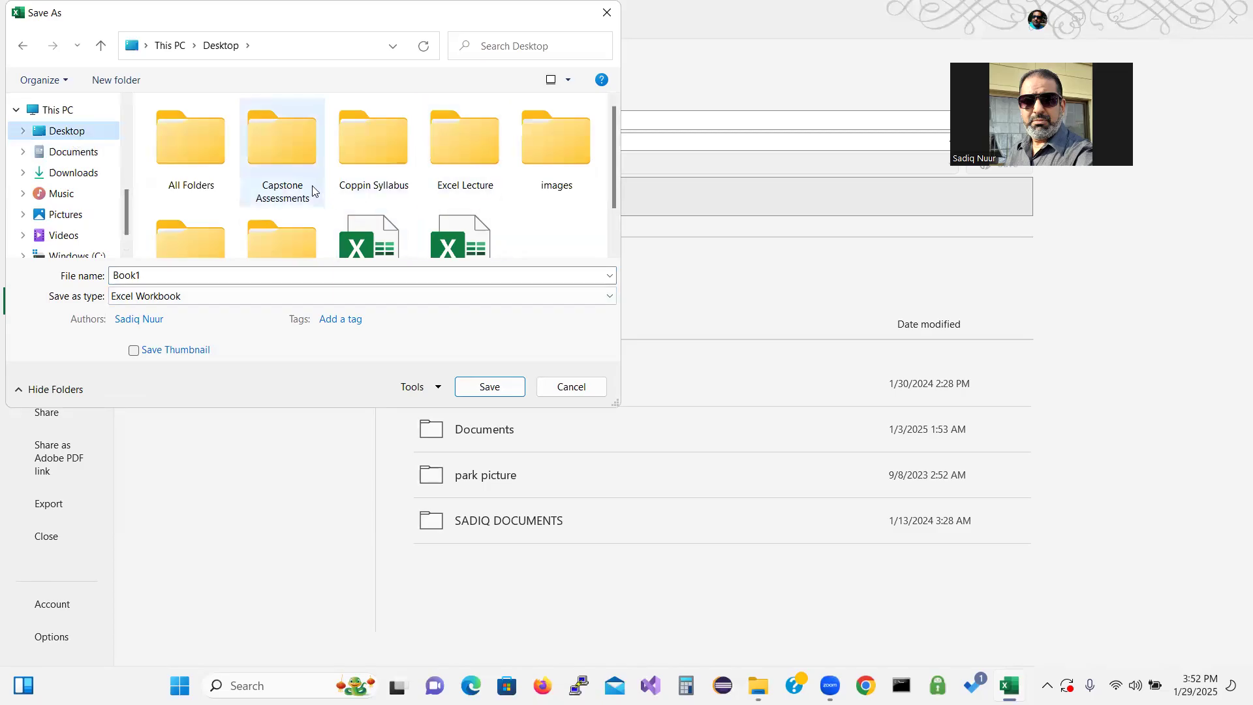
pyautogui.doubleClick(463, 150)
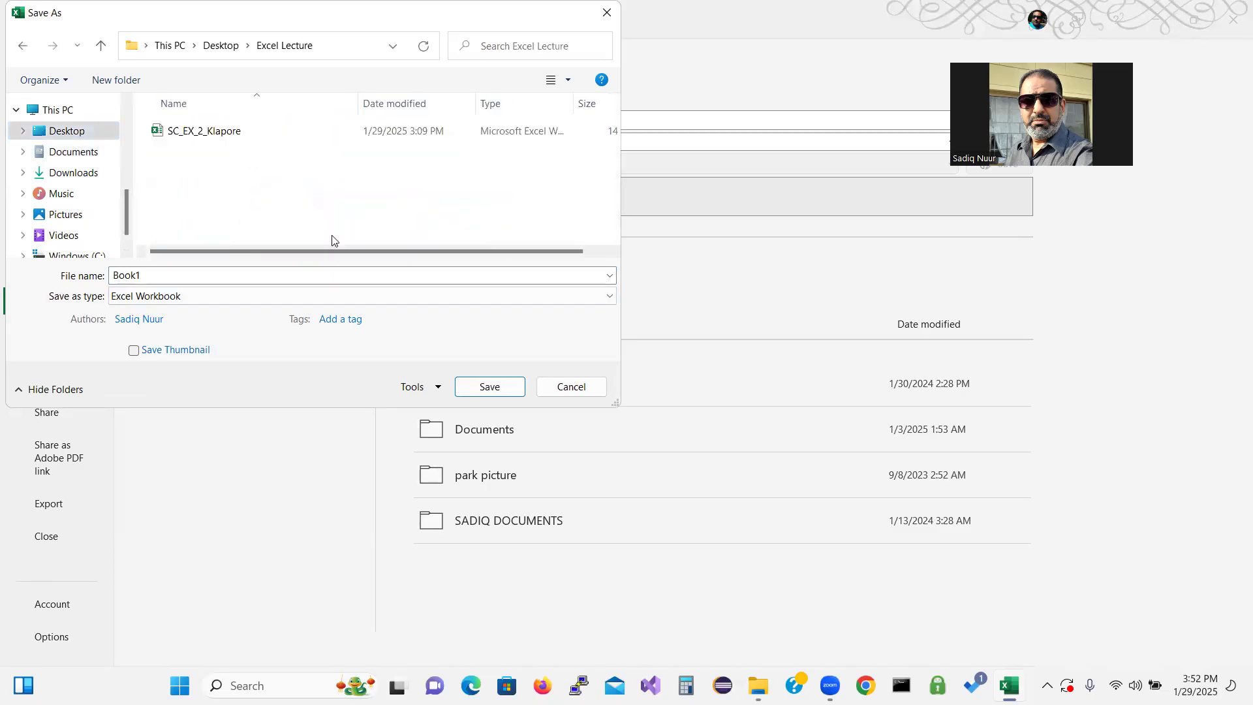
pyautogui.click(176, 275)
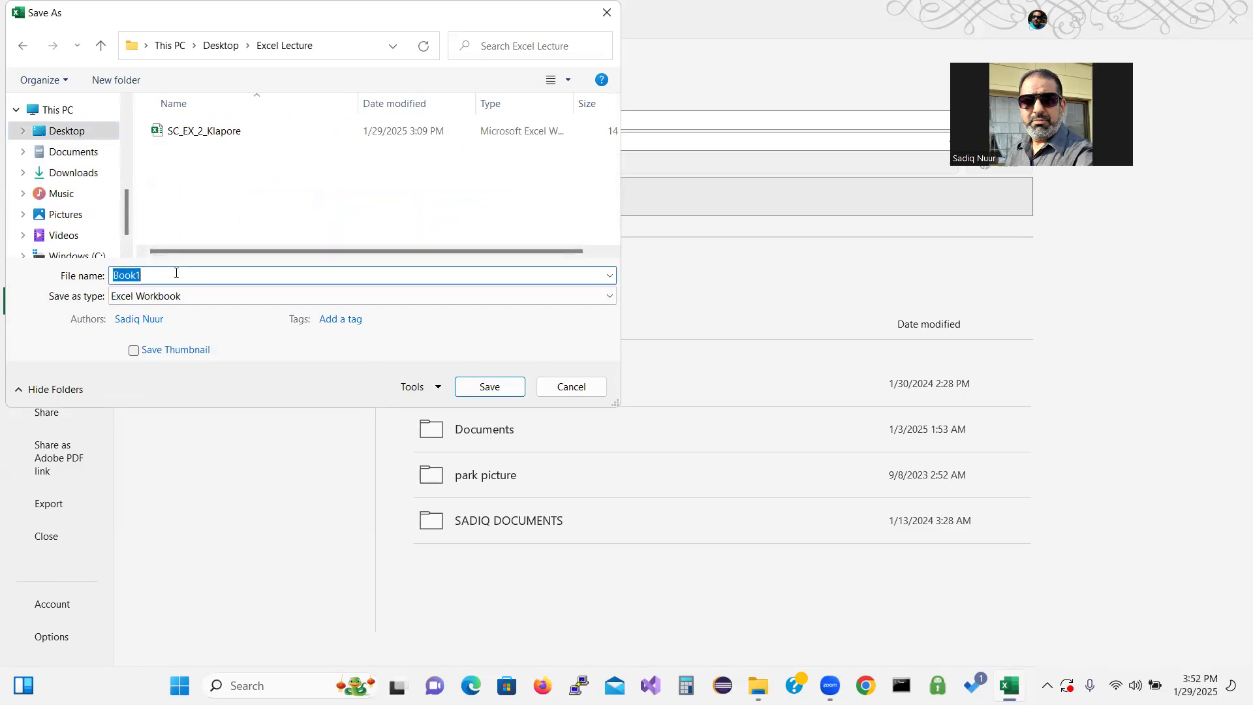
pyautogui.write('SC_')
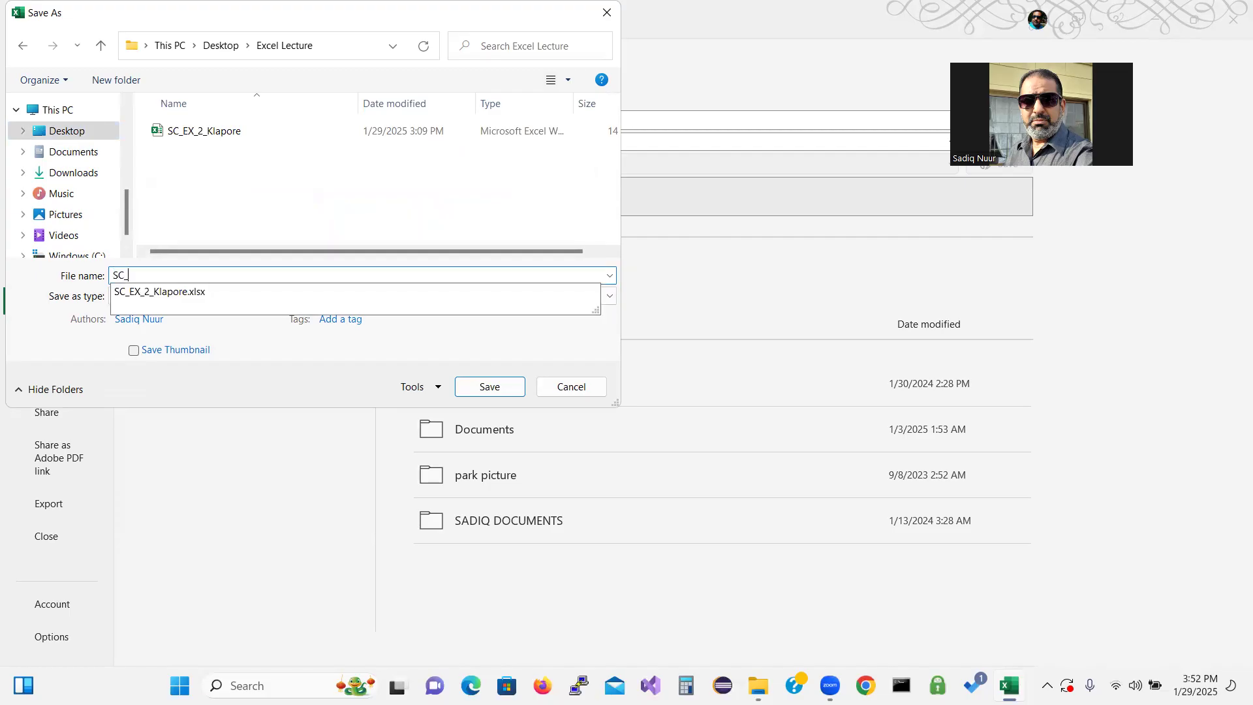
pyautogui.write('EX_3')
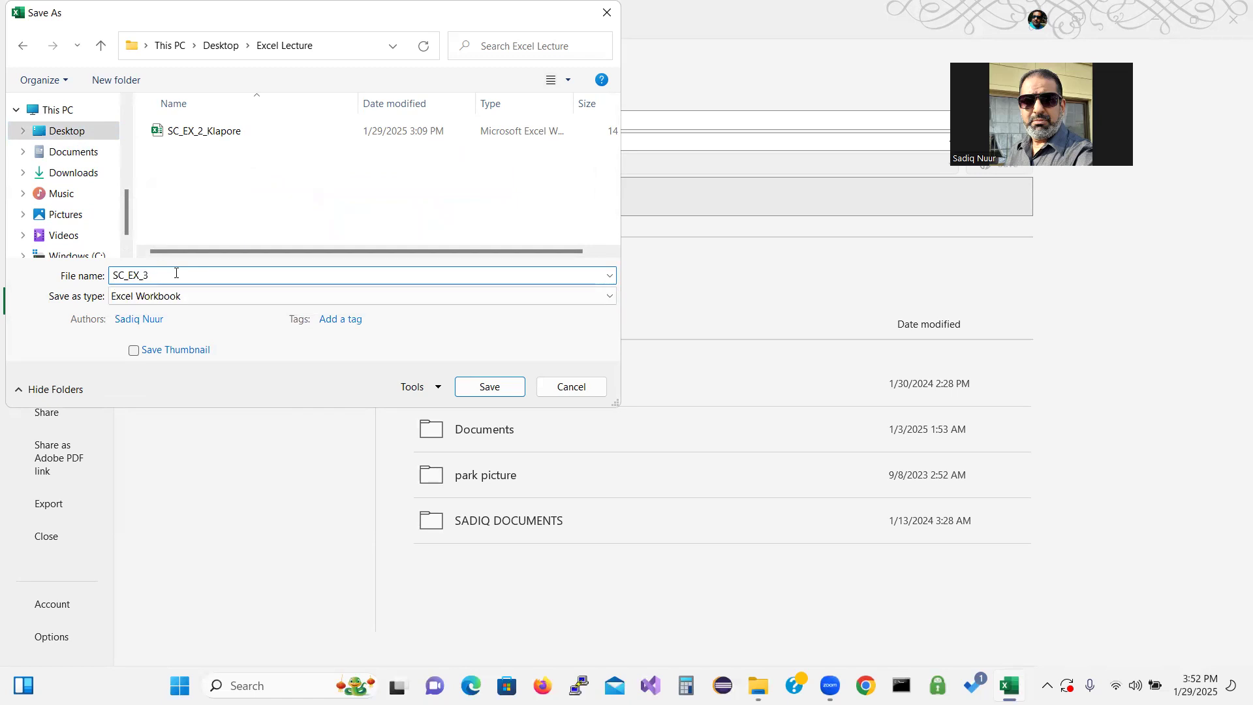
pyautogui.write('_Mam')
pyautogui.press('BackSpace')
pyautogui.write('nola')
pyautogui.click(496, 387)
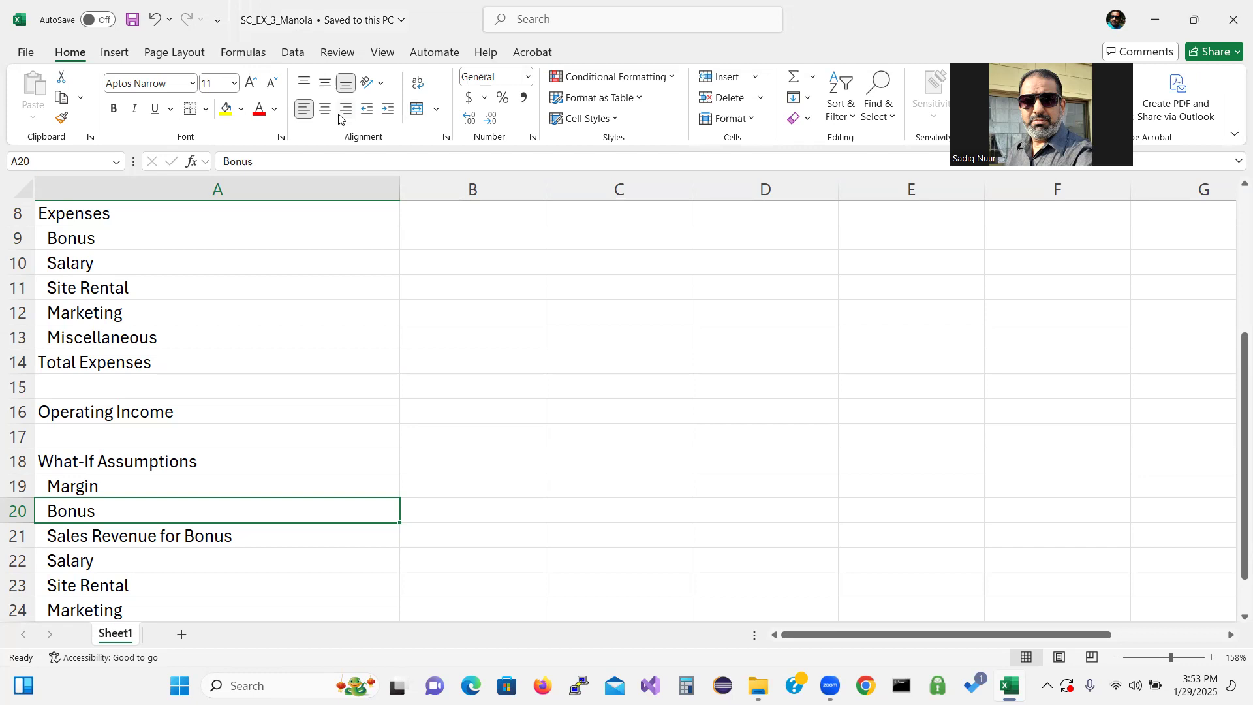
# Enter 81.25% as the Margin assumption value in B19
pyautogui.click(462, 461)
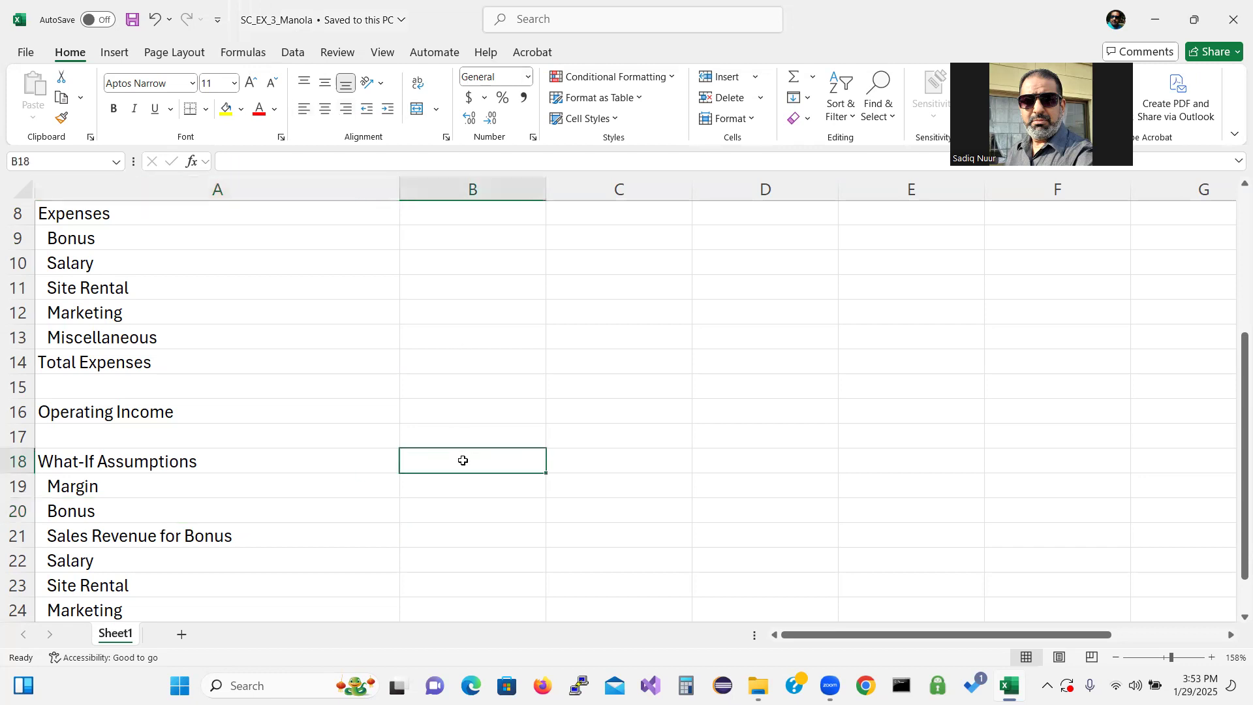
pyautogui.click(470, 491)
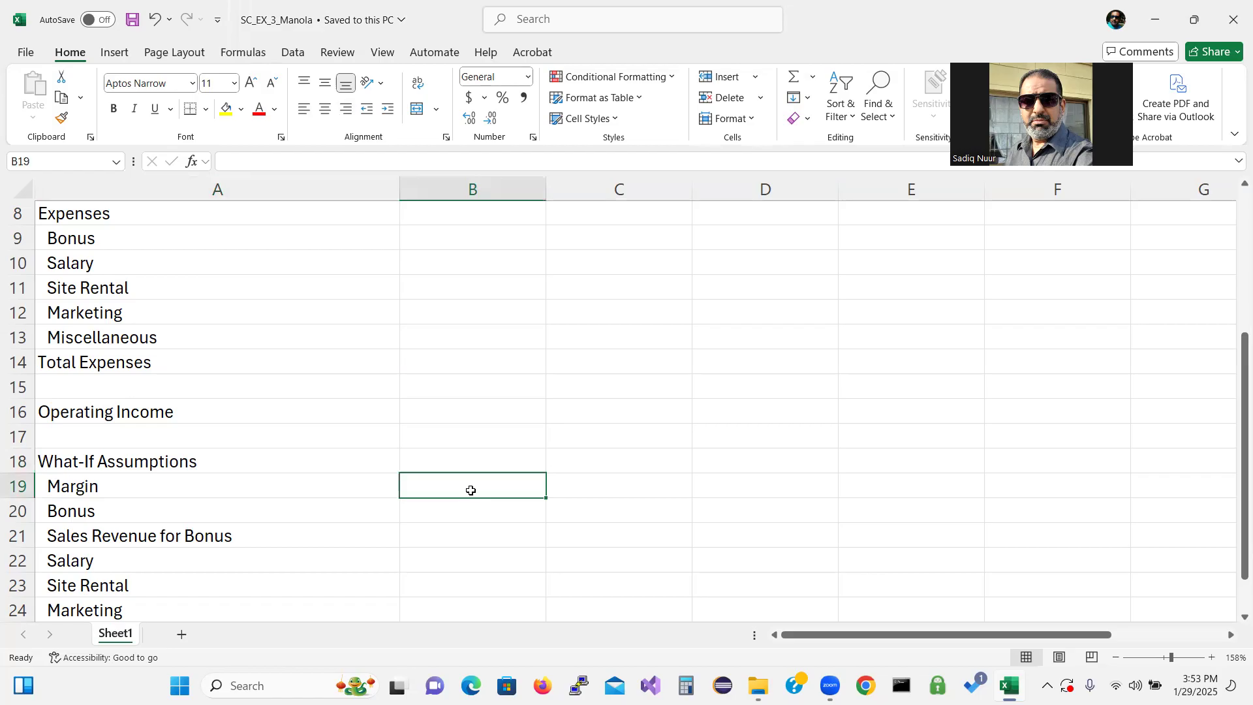
pyautogui.write('81')
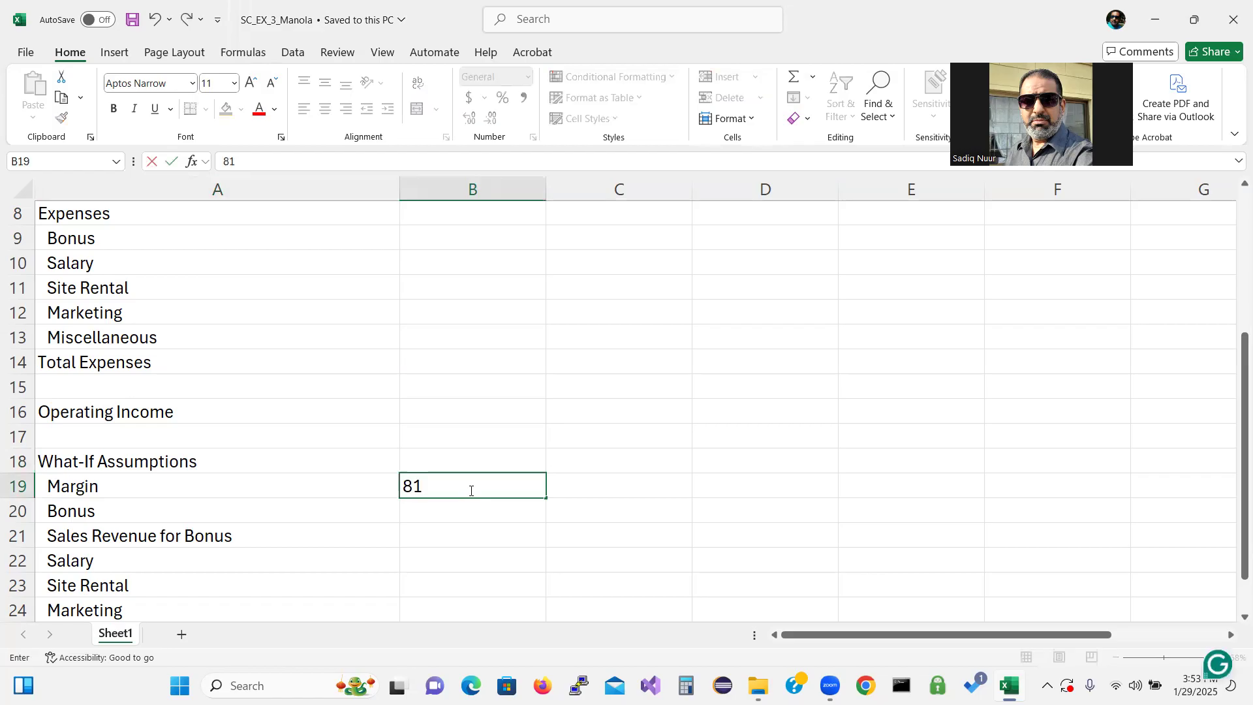
pyautogui.write('.25')
pyautogui.write('%')
pyautogui.press('Return')
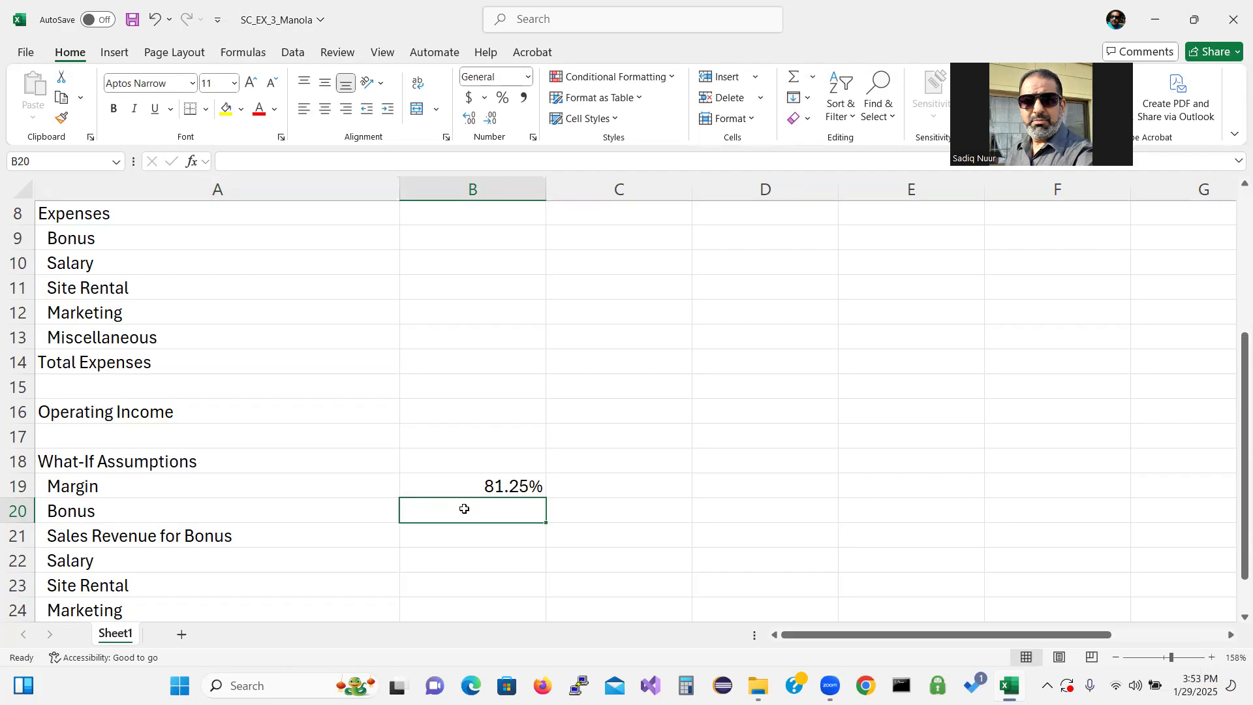
# Apply comma style to B20:B21 and enter 5000 as the Bonus assumption in B20
pyautogui.moveTo(464, 508); pyautogui.dragTo(475, 532)
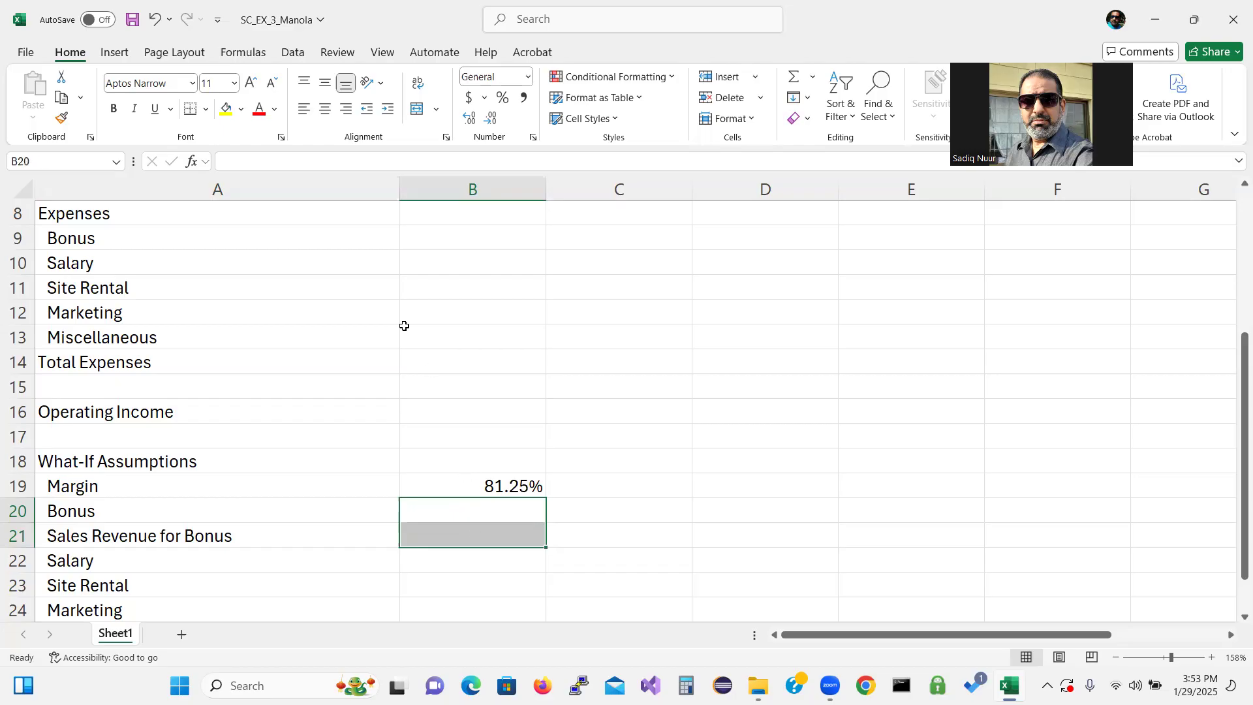
pyautogui.click(524, 97)
pyautogui.click(447, 515)
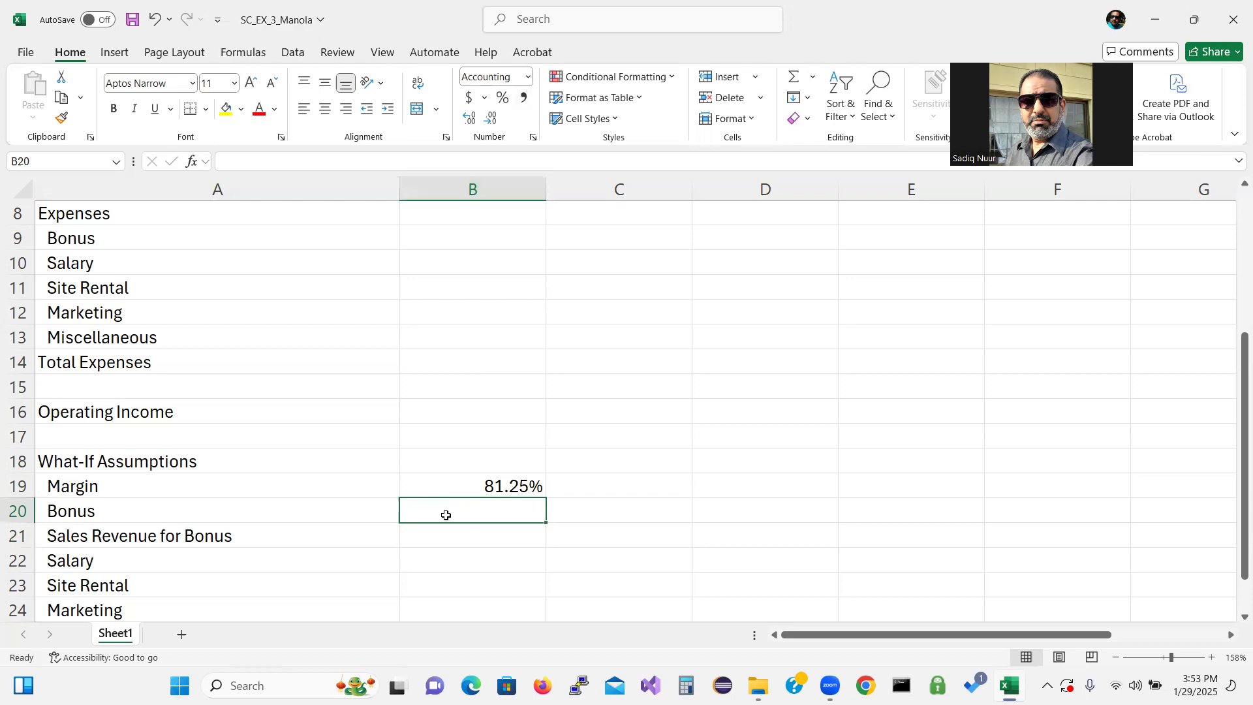
pyautogui.write('5')
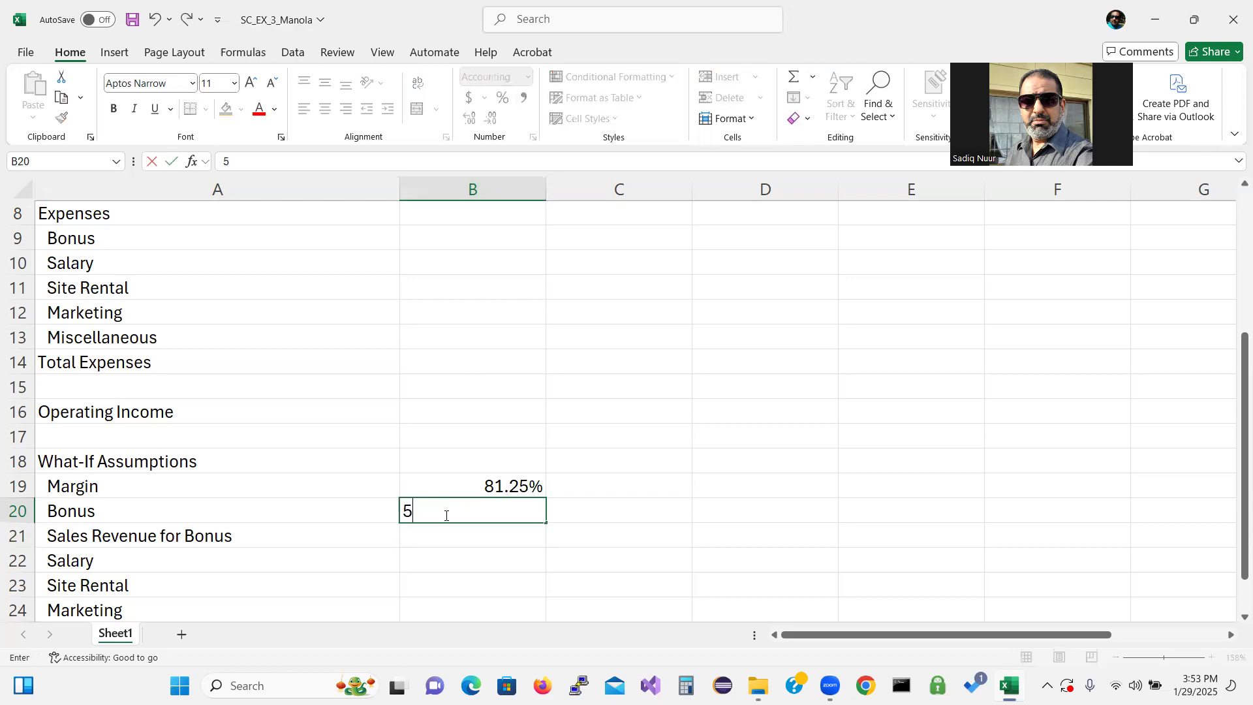
pyautogui.write('000')
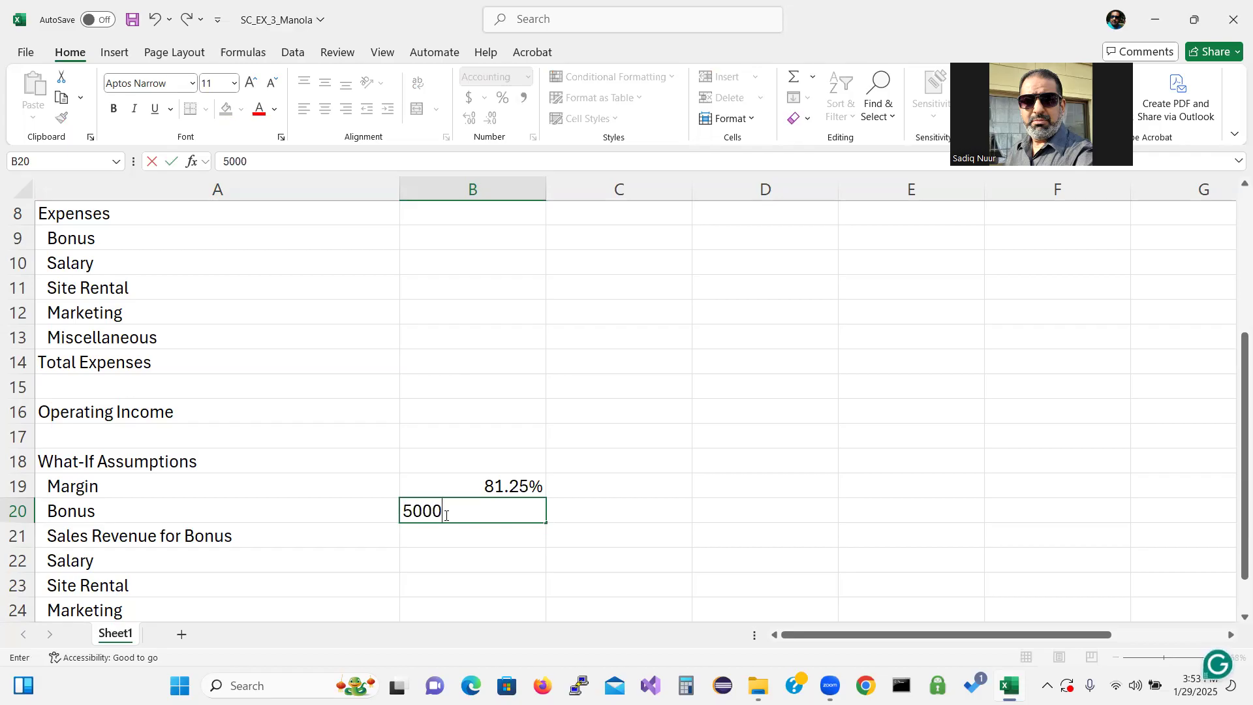
pyautogui.press('Return')
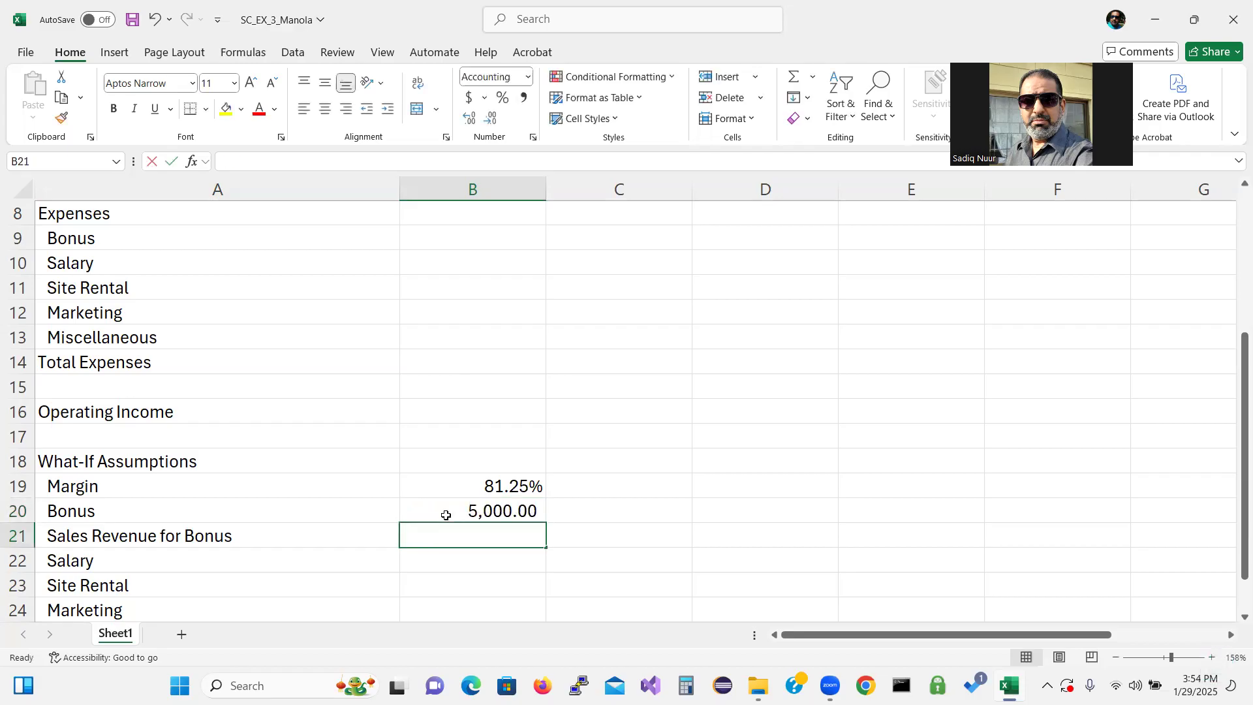
# Enter 1,250,000 as the Sales Revenue for Bonus assumption in B21
pyautogui.write('1,25')
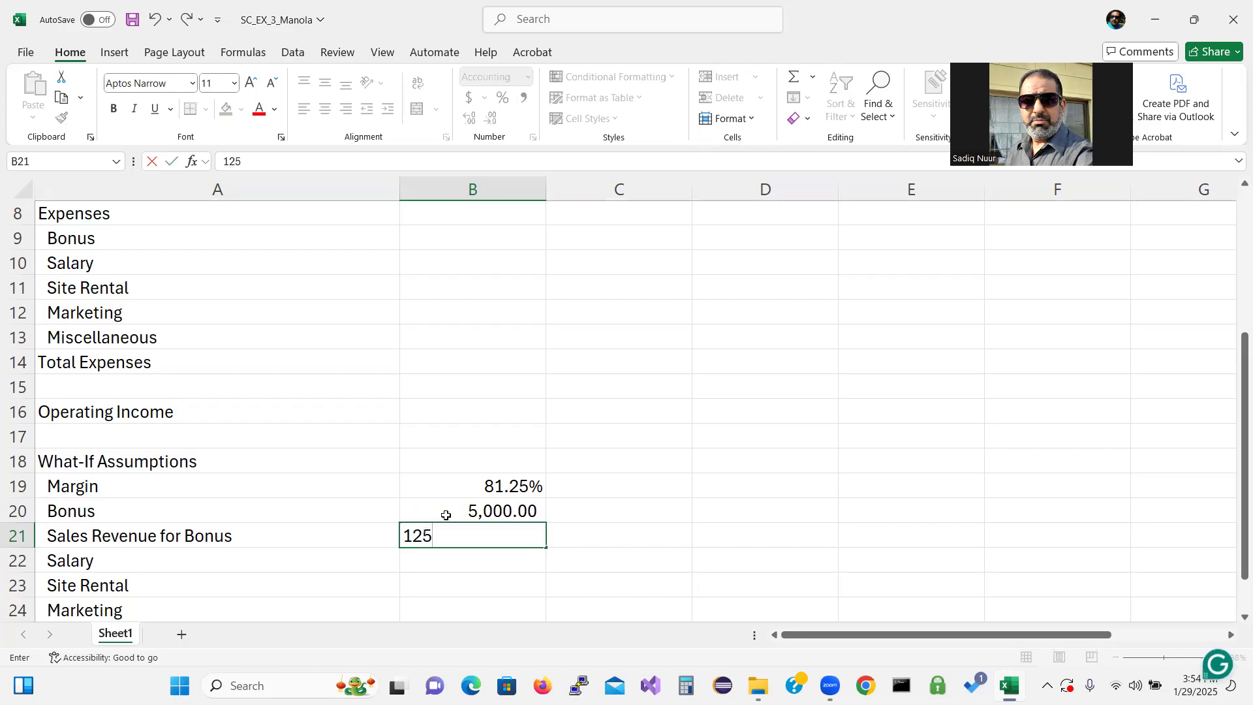
pyautogui.write('0,00')
pyautogui.write('0000')
pyautogui.press('Return')
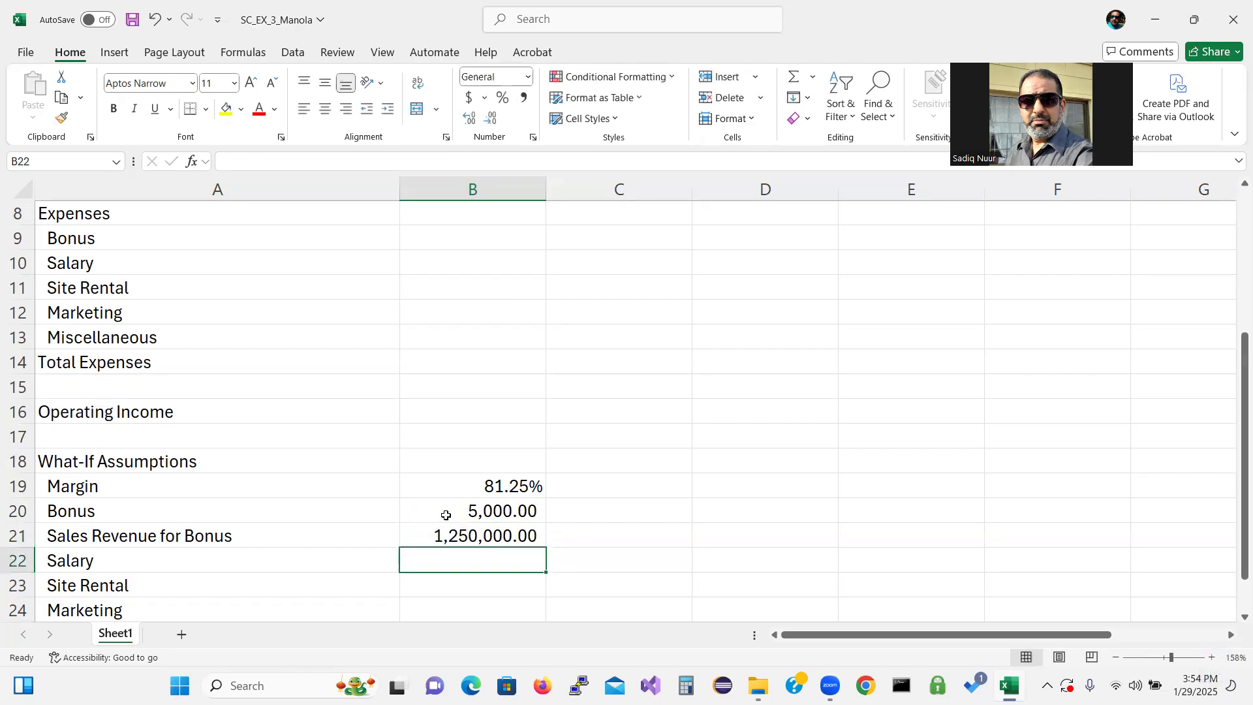
# Enter 20.00% for the Salary assumption in B22 and 10.00% for Site Rental in B23
pyautogui.write('2')
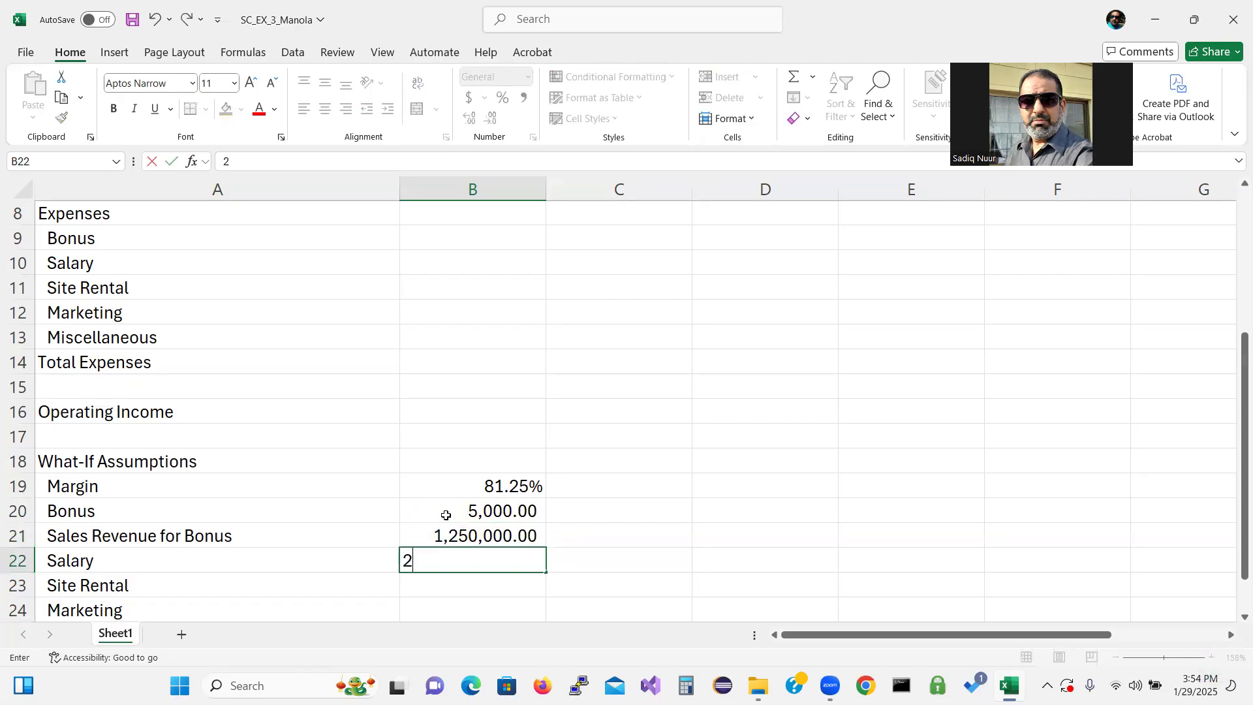
pyautogui.write('0.00')
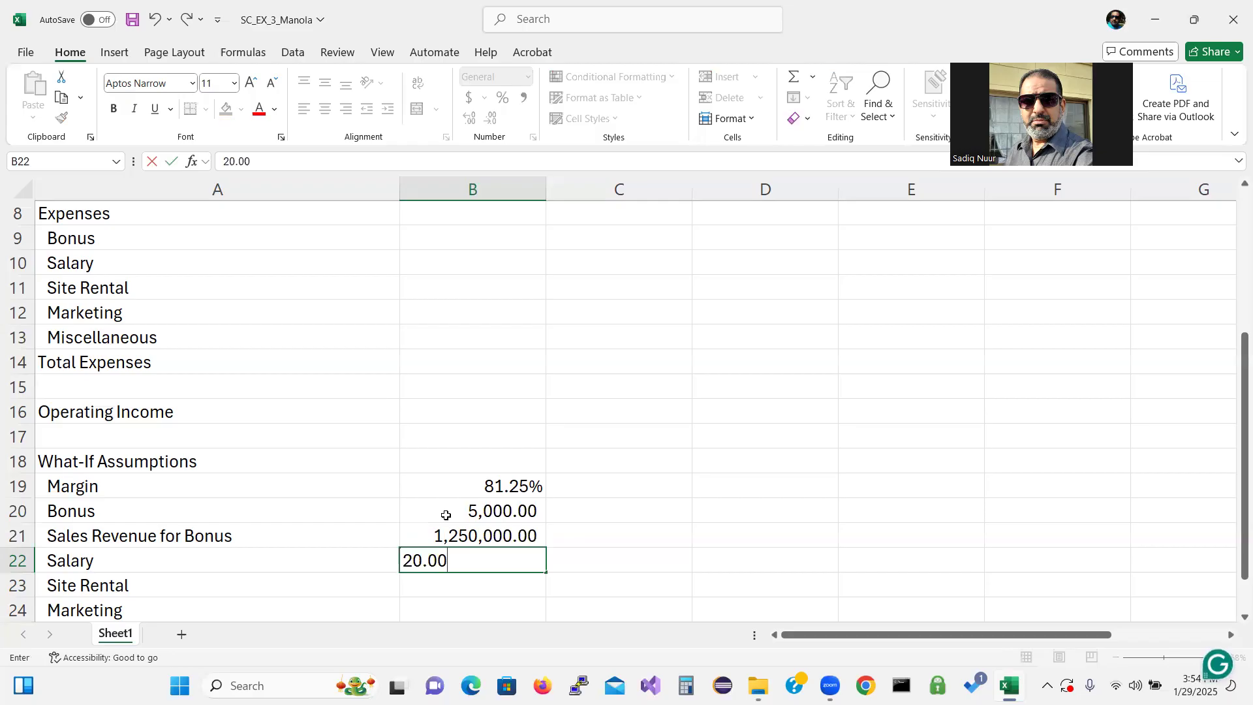
pyautogui.write('%')
pyautogui.press('Return')
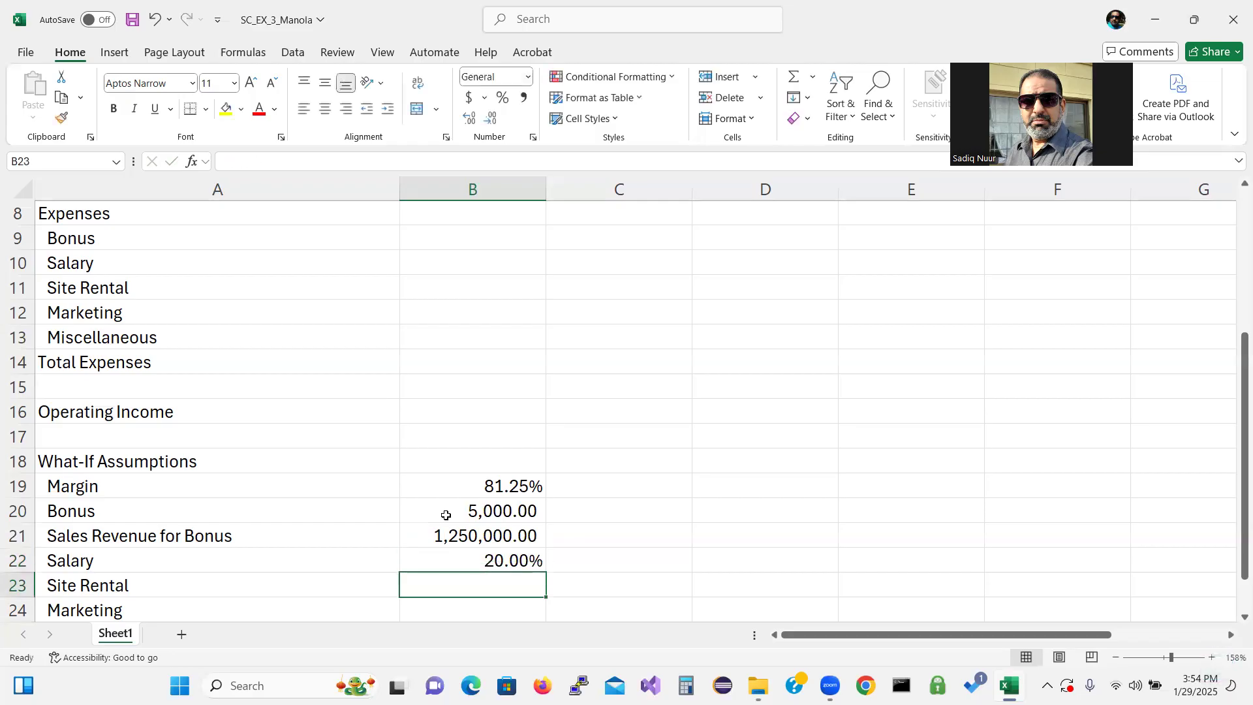
pyautogui.write('1')
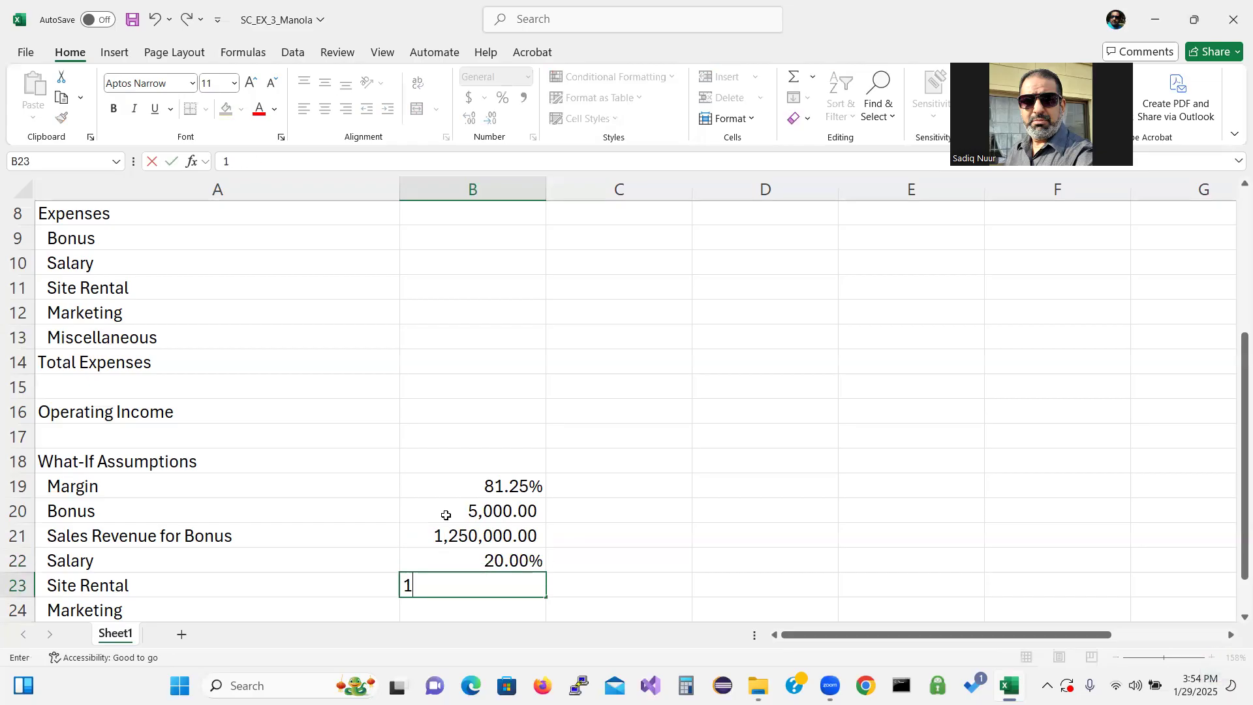
pyautogui.write('0')
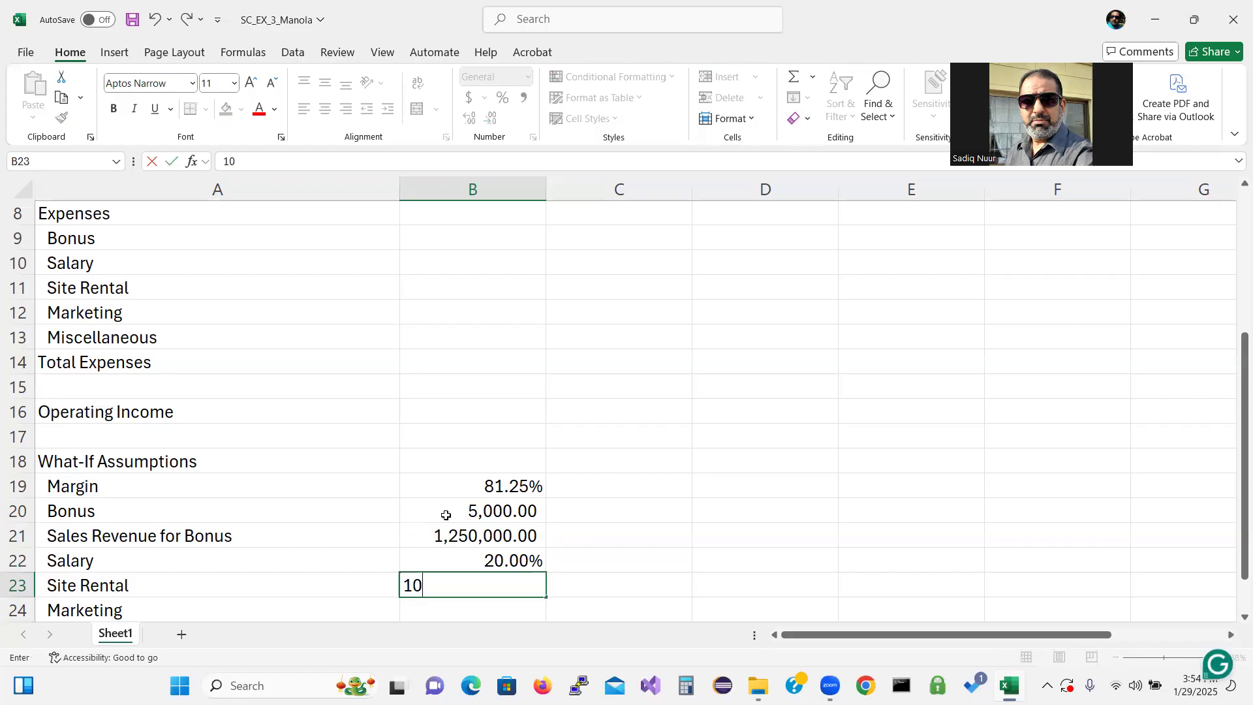
pyautogui.write('.00%')
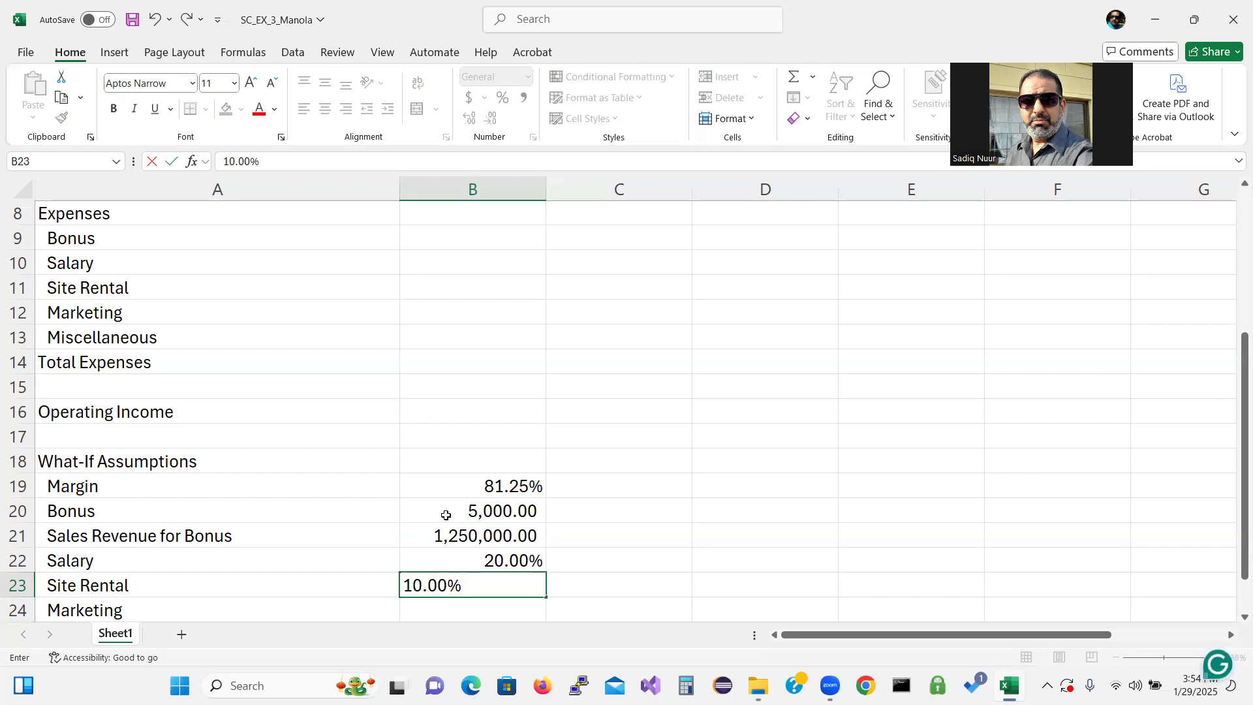
pyautogui.press('Return')
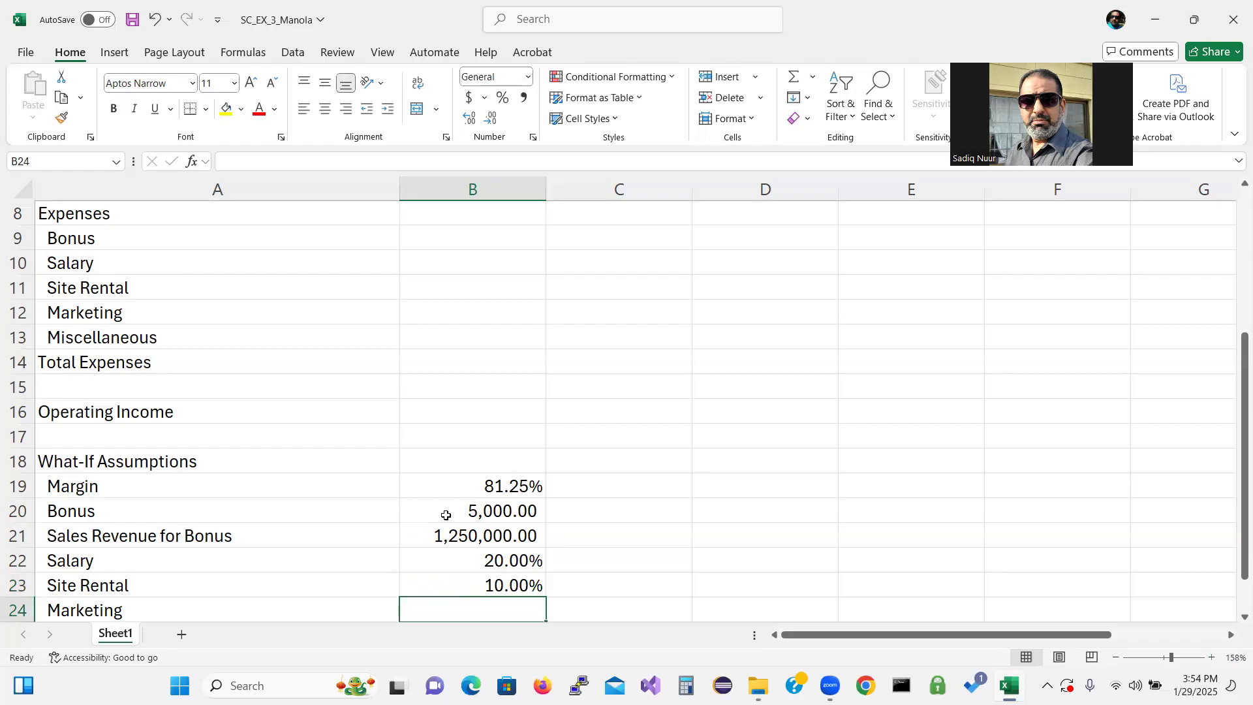
# Enter 3.50% for the Marketing assumption in B24 and 5.00% for Miscellaneous in B25
pyautogui.write('3.50%')
pyautogui.press('Return')
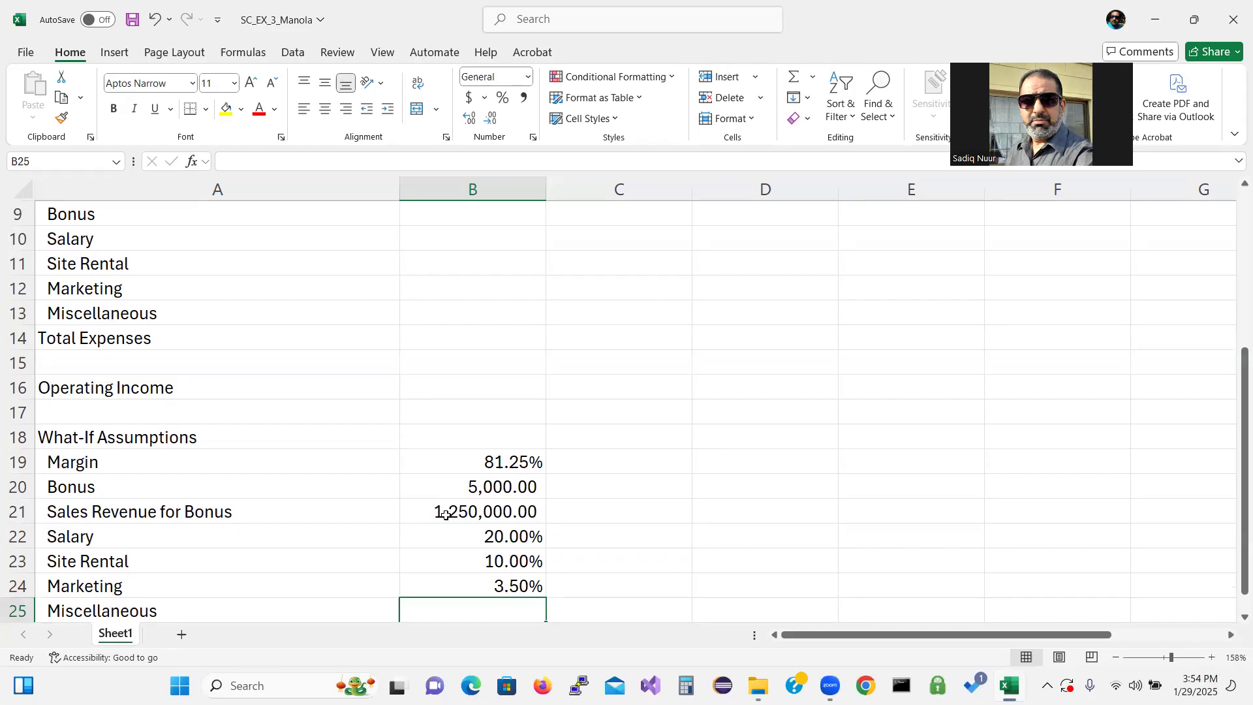
pyautogui.write('5.0')
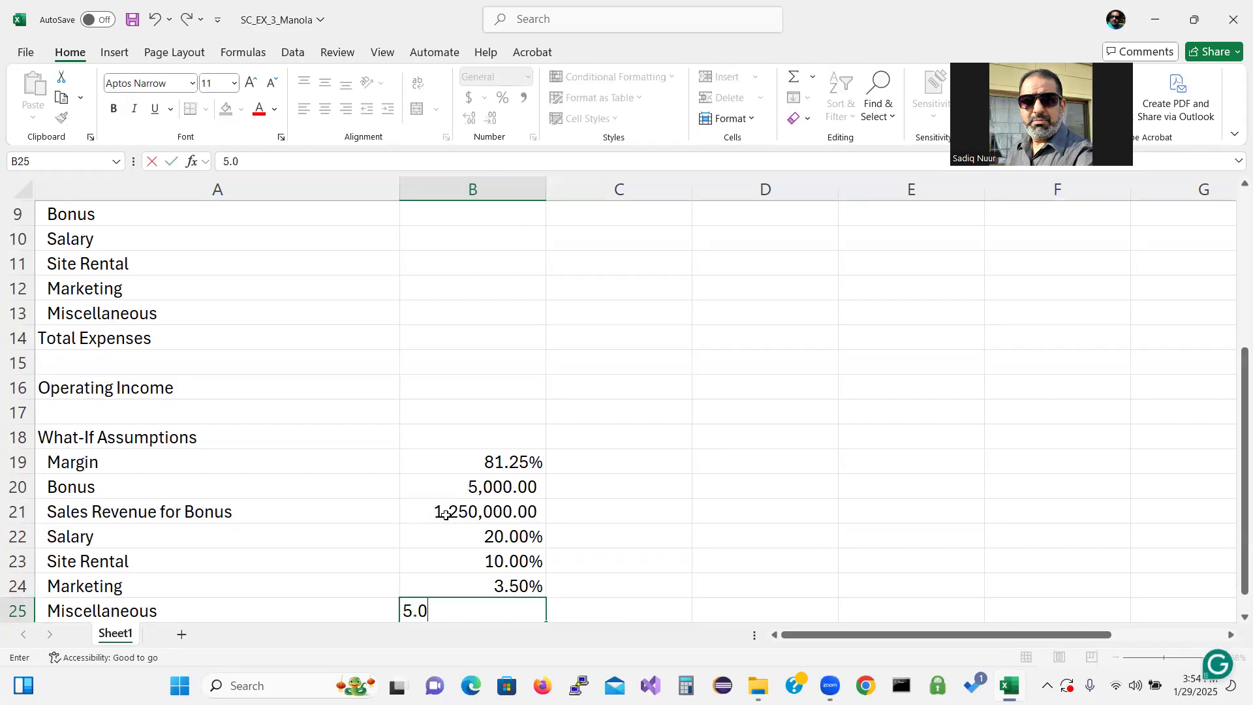
pyautogui.write('0%')
pyautogui.press('Return')
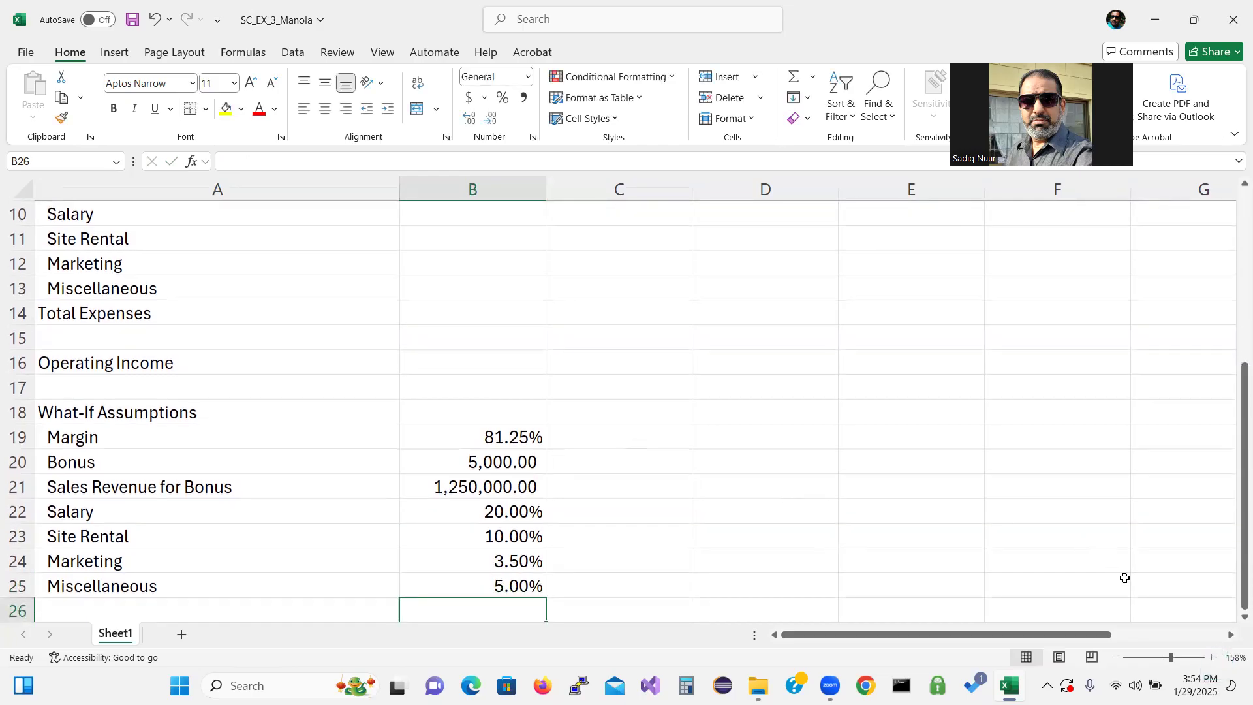
# Apply comma style to the Revenue row cells B4:H4 at the top of the worksheet
pyautogui.moveTo(1233, 552); pyautogui.dragTo(1233, 365)
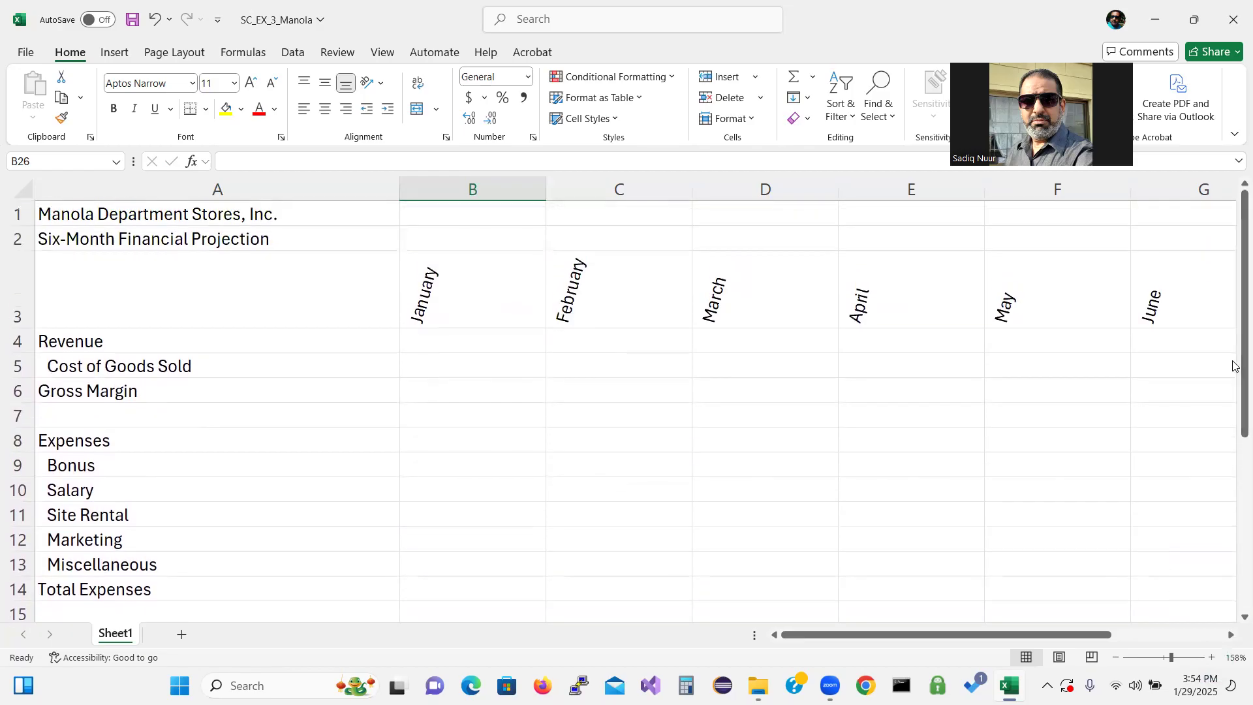
pyautogui.click(435, 339)
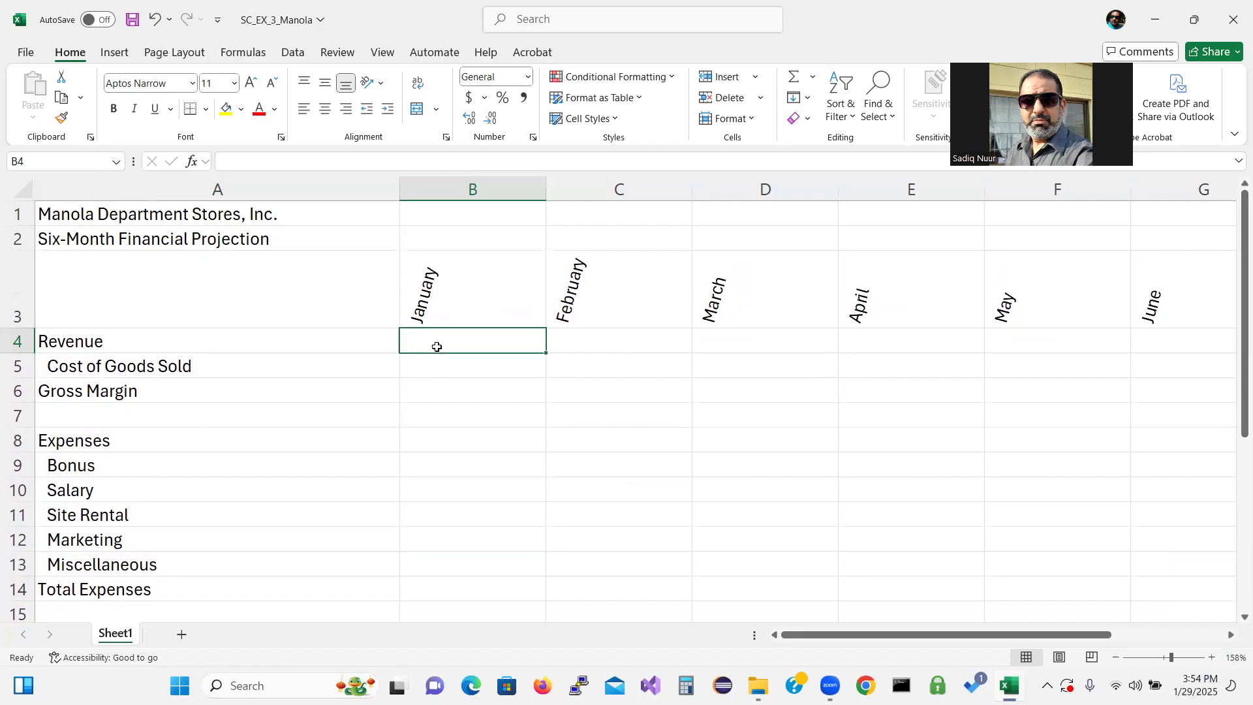
pyautogui.moveTo(437, 346); pyautogui.dragTo(975, 337)
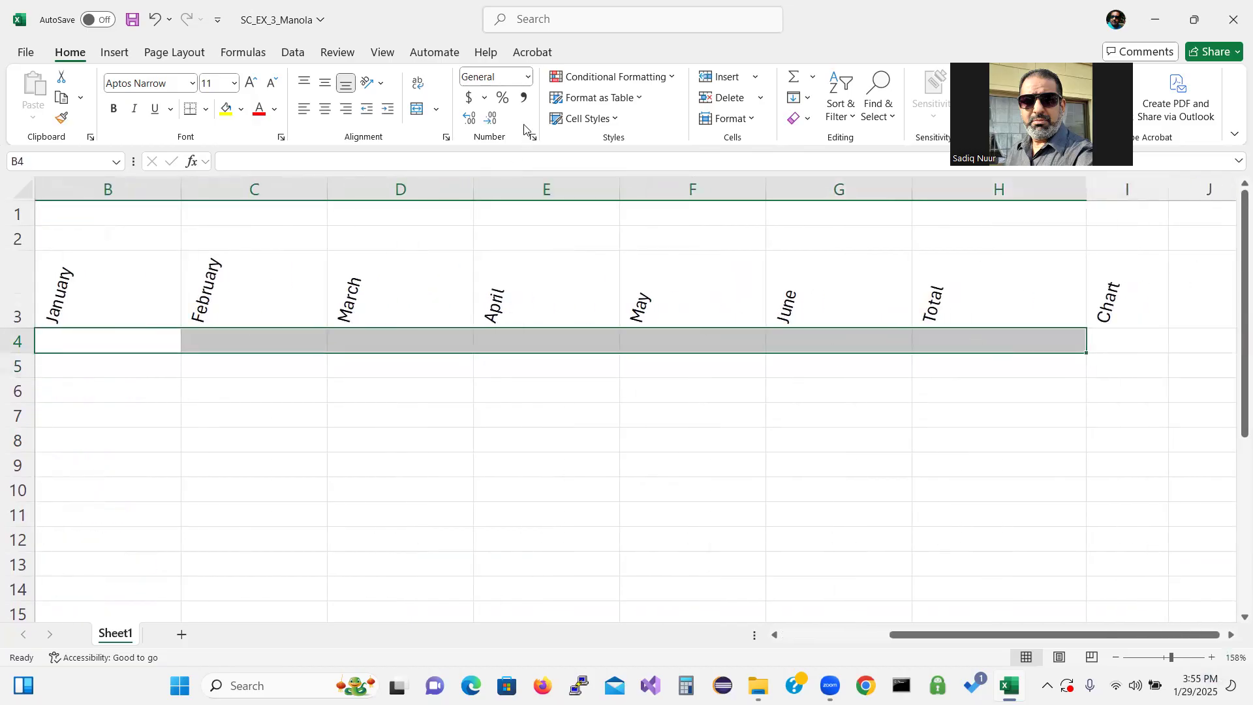
pyautogui.click(525, 97)
pyautogui.moveTo(931, 635); pyautogui.dragTo(809, 636)
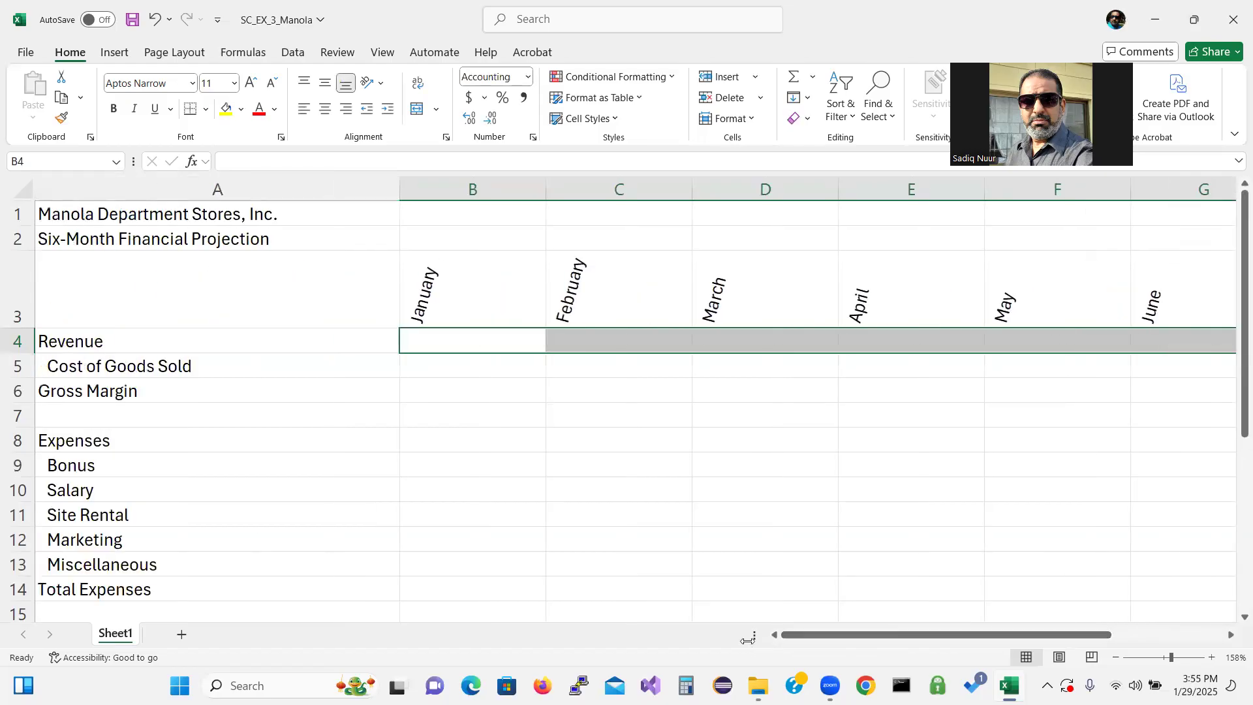
pyautogui.click(439, 341)
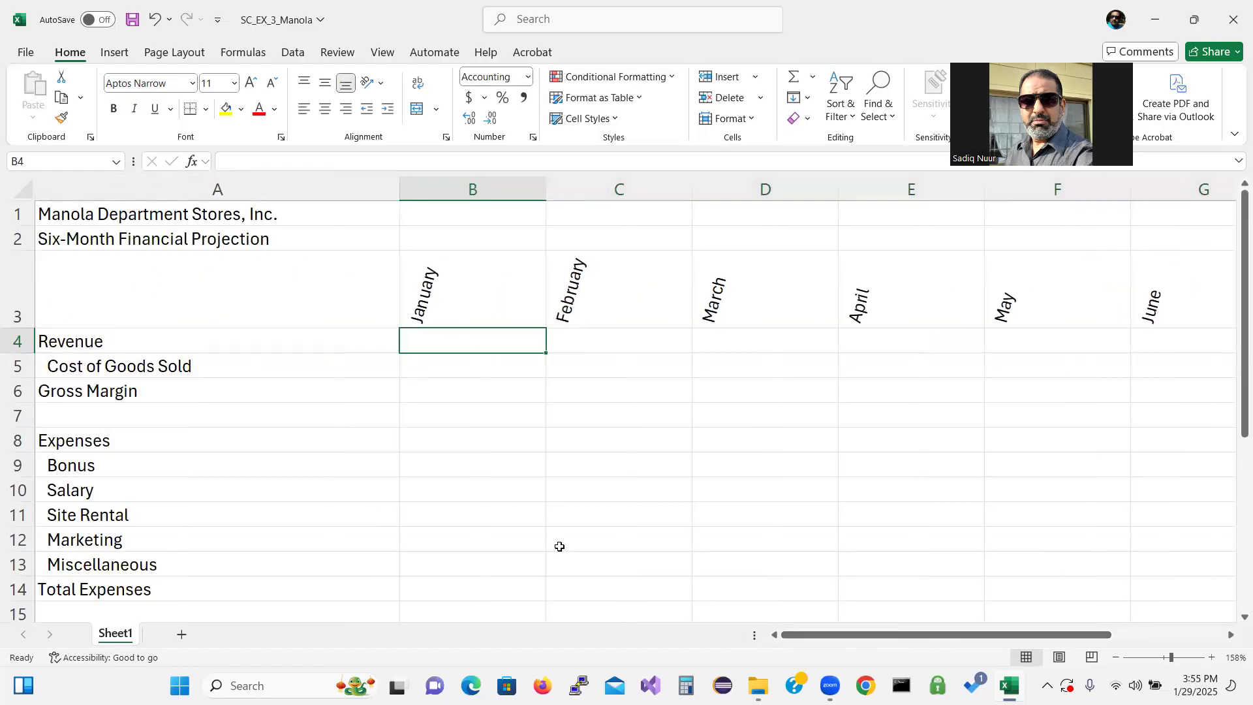
# Enter the Revenue values 1,470,500 for January in B4 and 1,405,000 for February in C4
pyautogui.write('1,47')
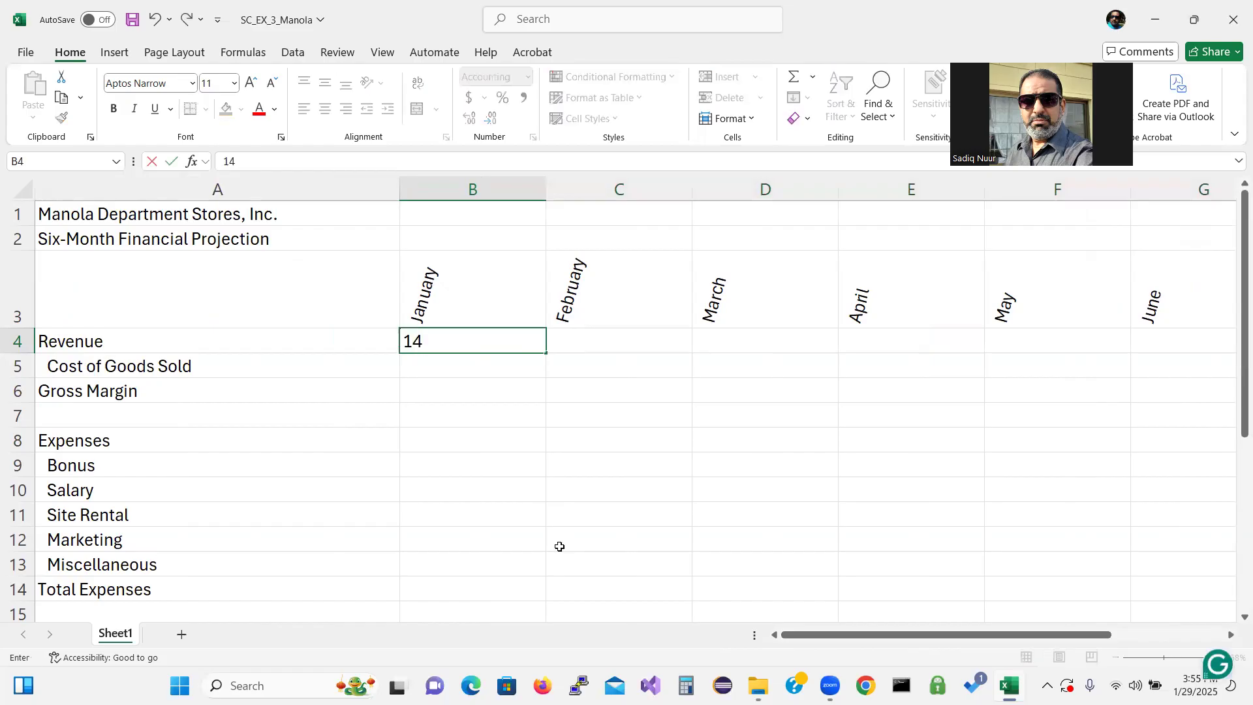
pyautogui.write('0,5')
pyautogui.write('00')
pyautogui.press('Tab')
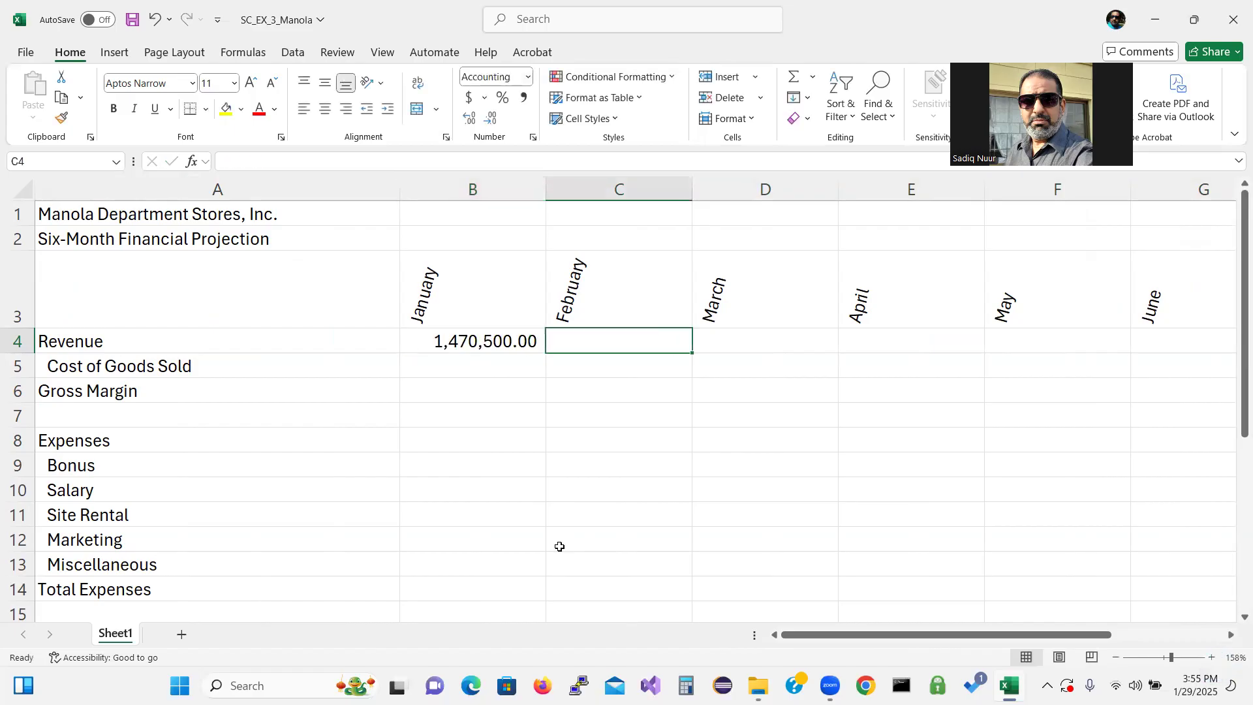
pyautogui.write('1,40')
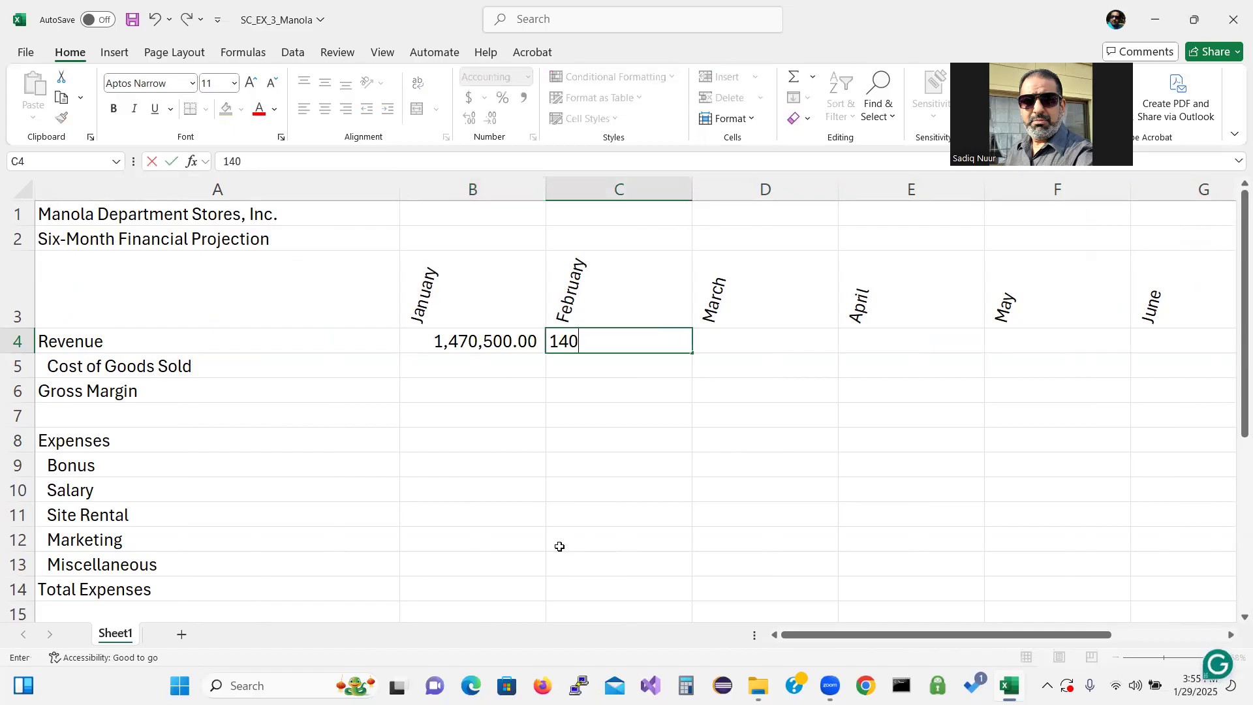
pyautogui.write('5,00')
pyautogui.write('000')
pyautogui.press('Tab')
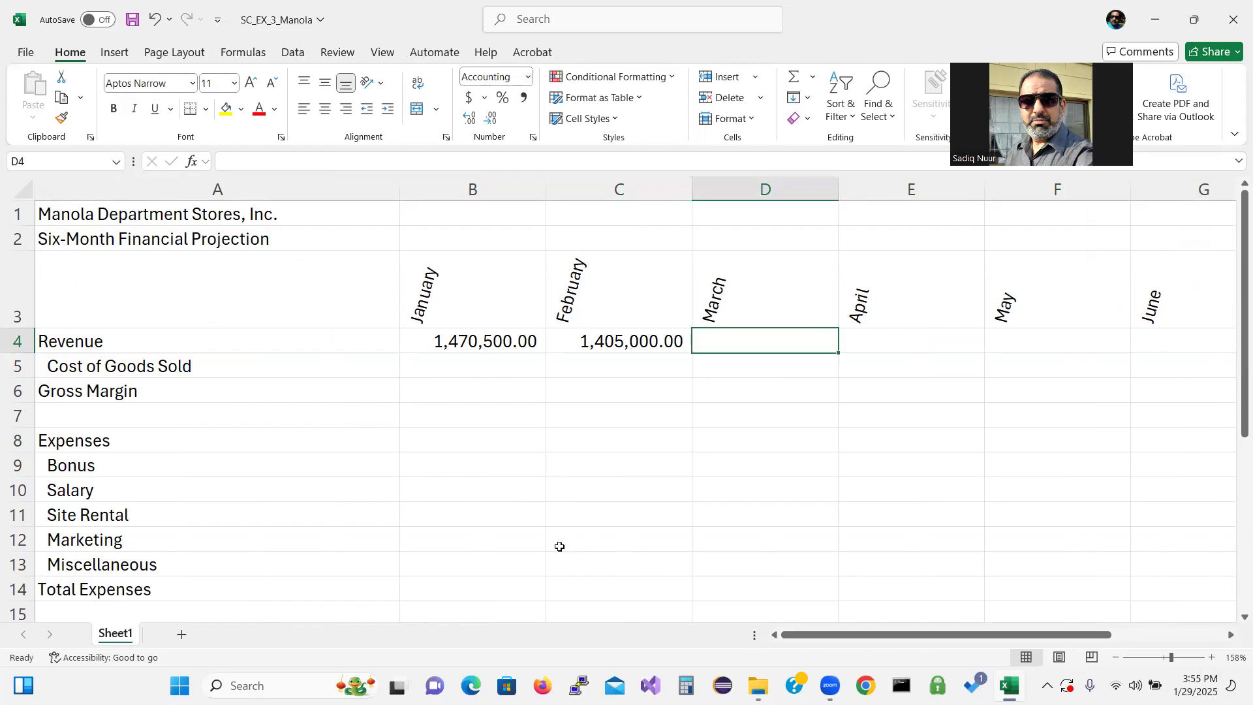
# Enter the Revenue values 1,186,600 for March in D4 and 1,498,000 for April in E4
pyautogui.write('1186')
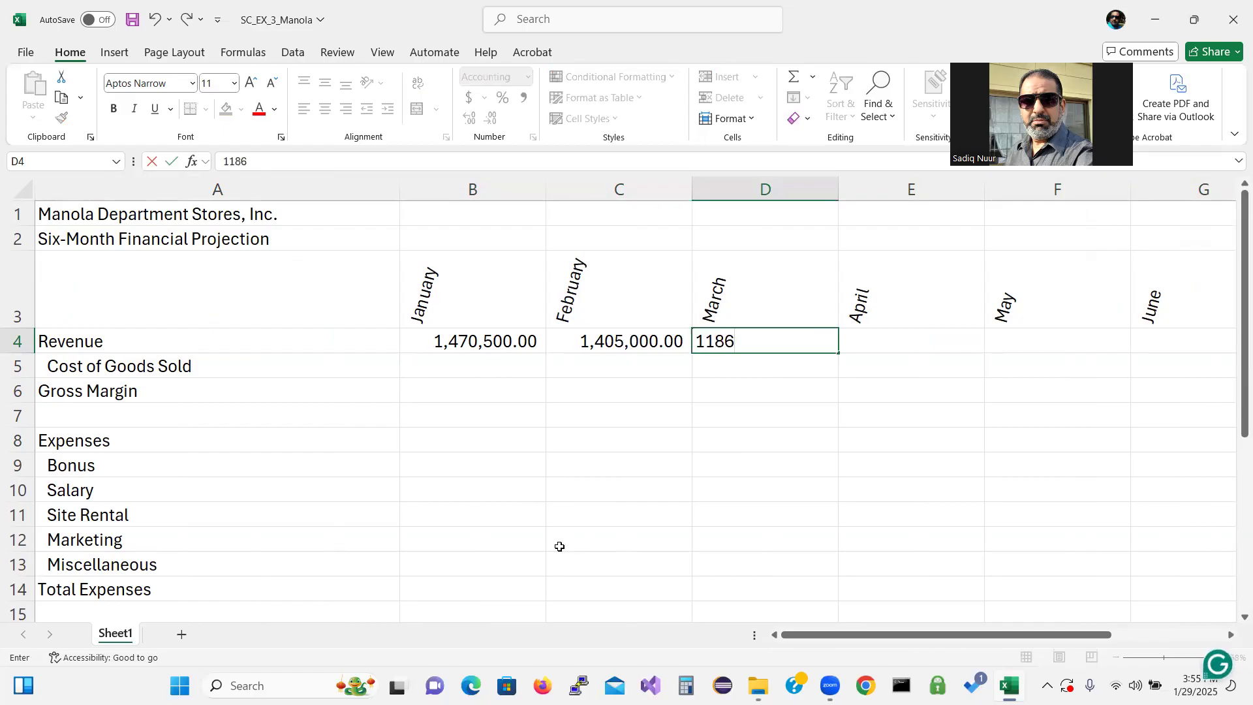
pyautogui.write('600')
pyautogui.press('Tab')
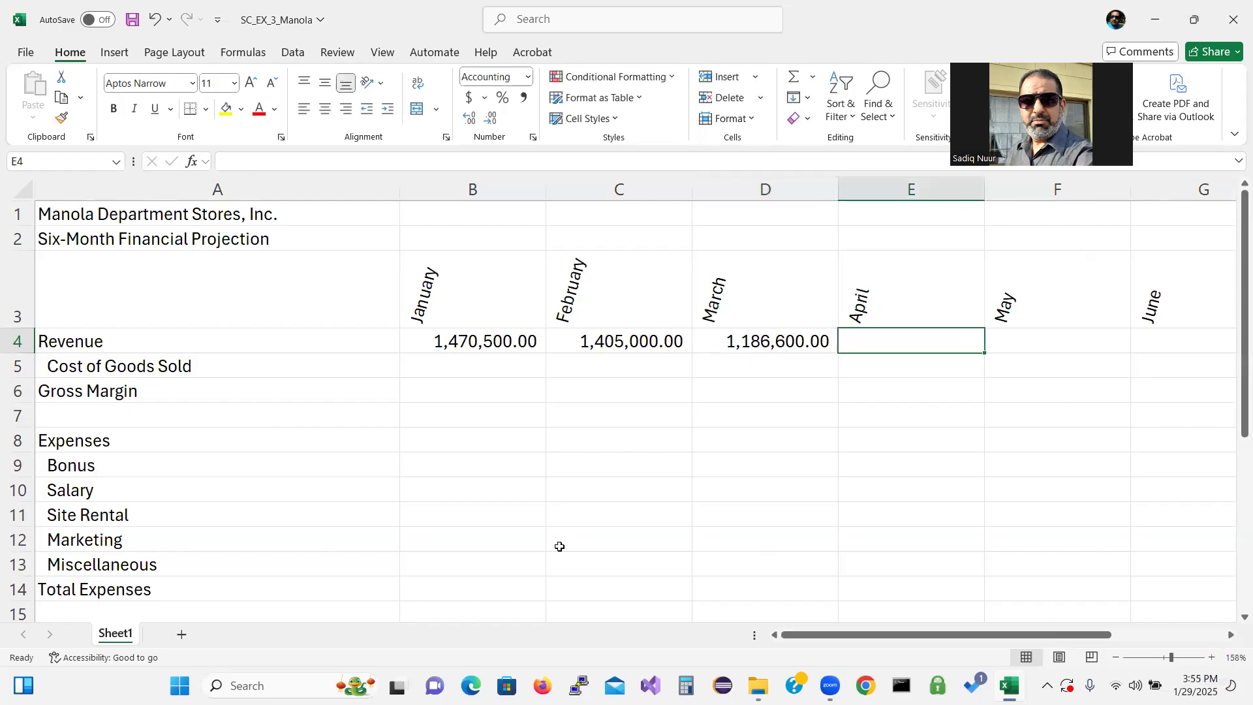
pyautogui.write('14')
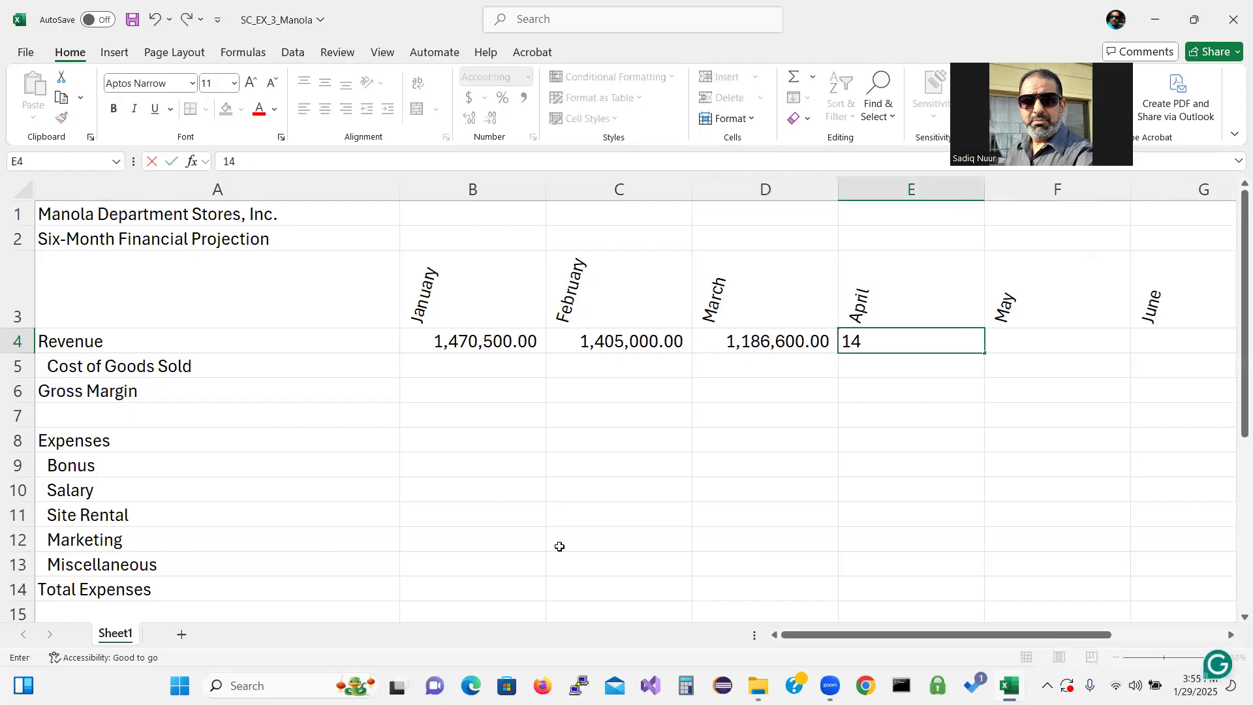
pyautogui.write('98000')
pyautogui.press('Tab')
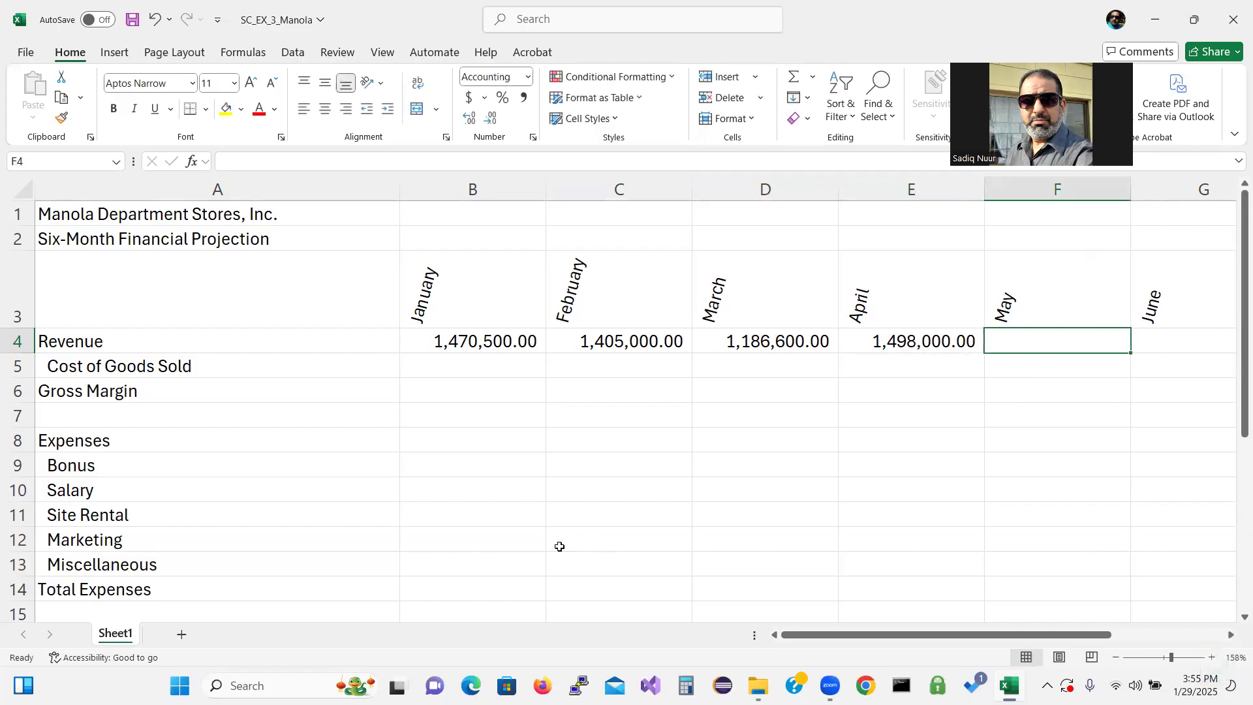
# Enter the Revenue values 1,102,900 for May in F4 and 1,145,300 for June in G4
pyautogui.write('1102900')
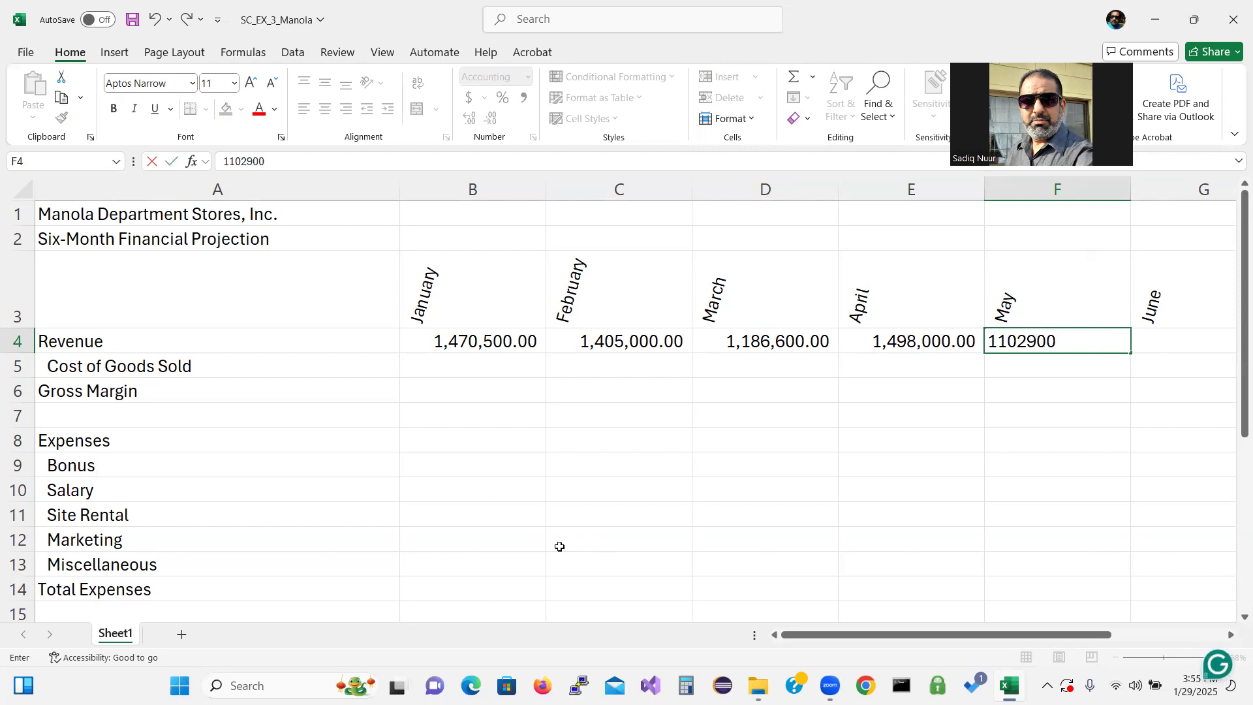
pyautogui.press('Tab')
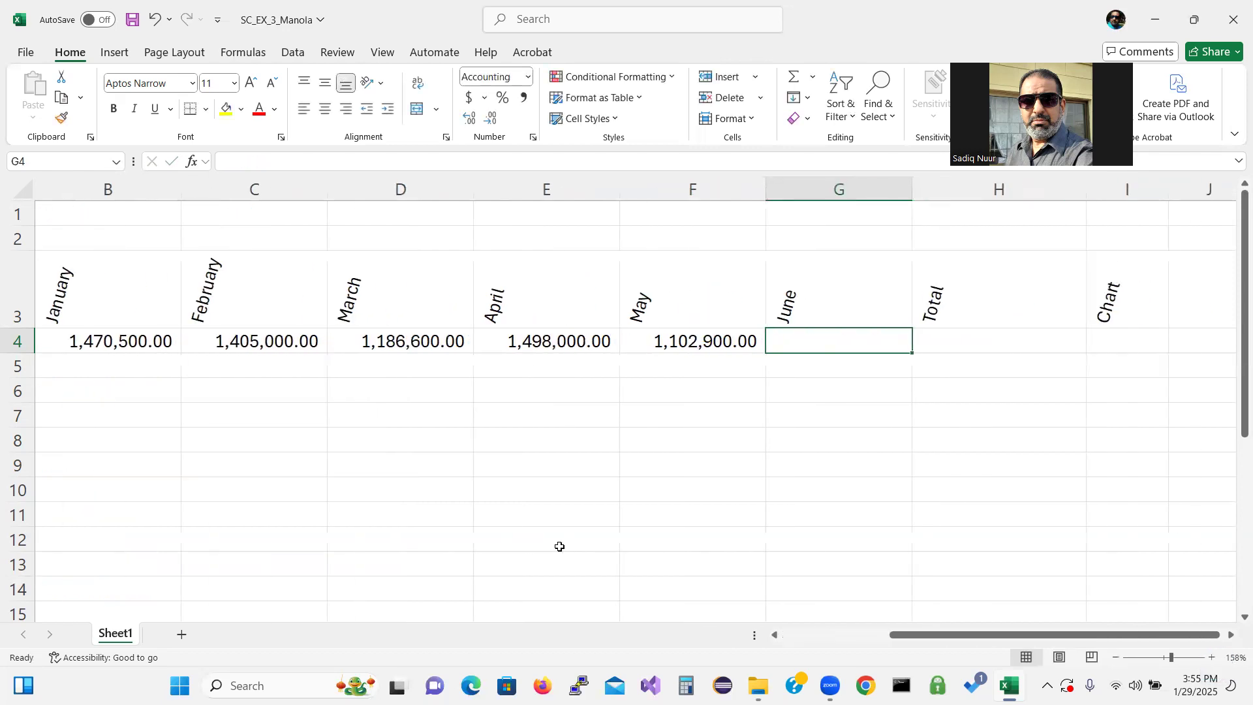
pyautogui.write('1')
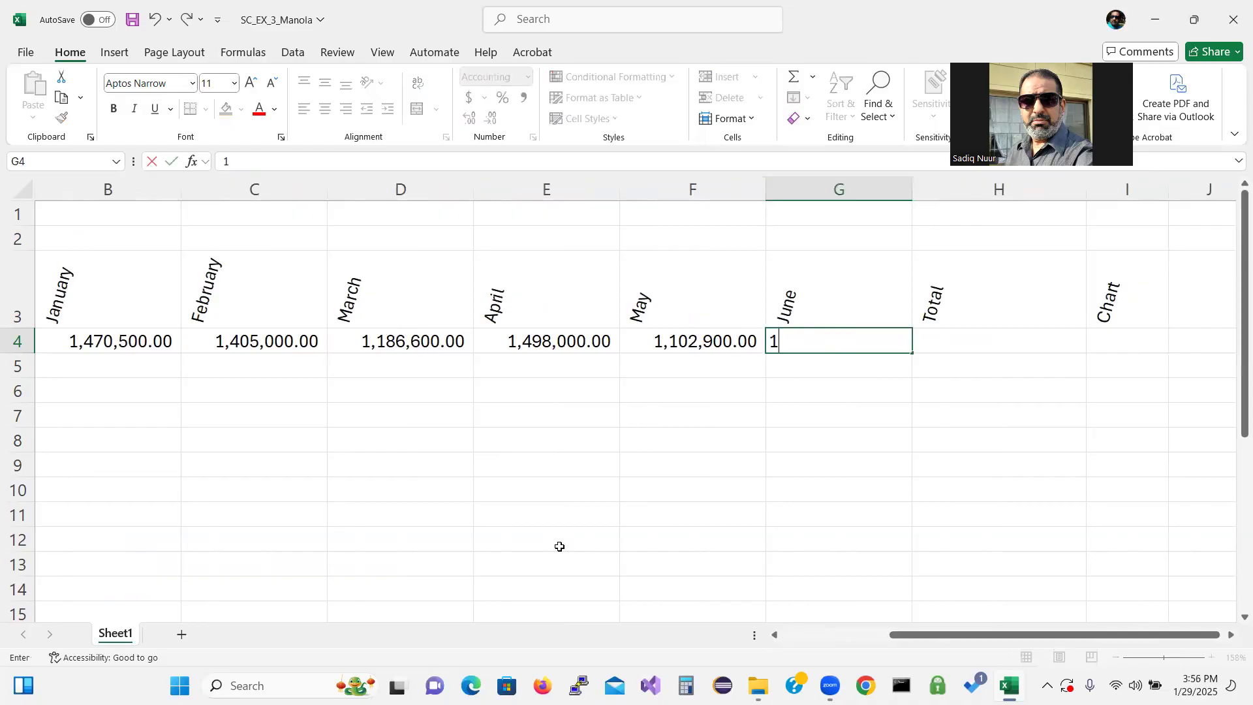
pyautogui.write(',1')
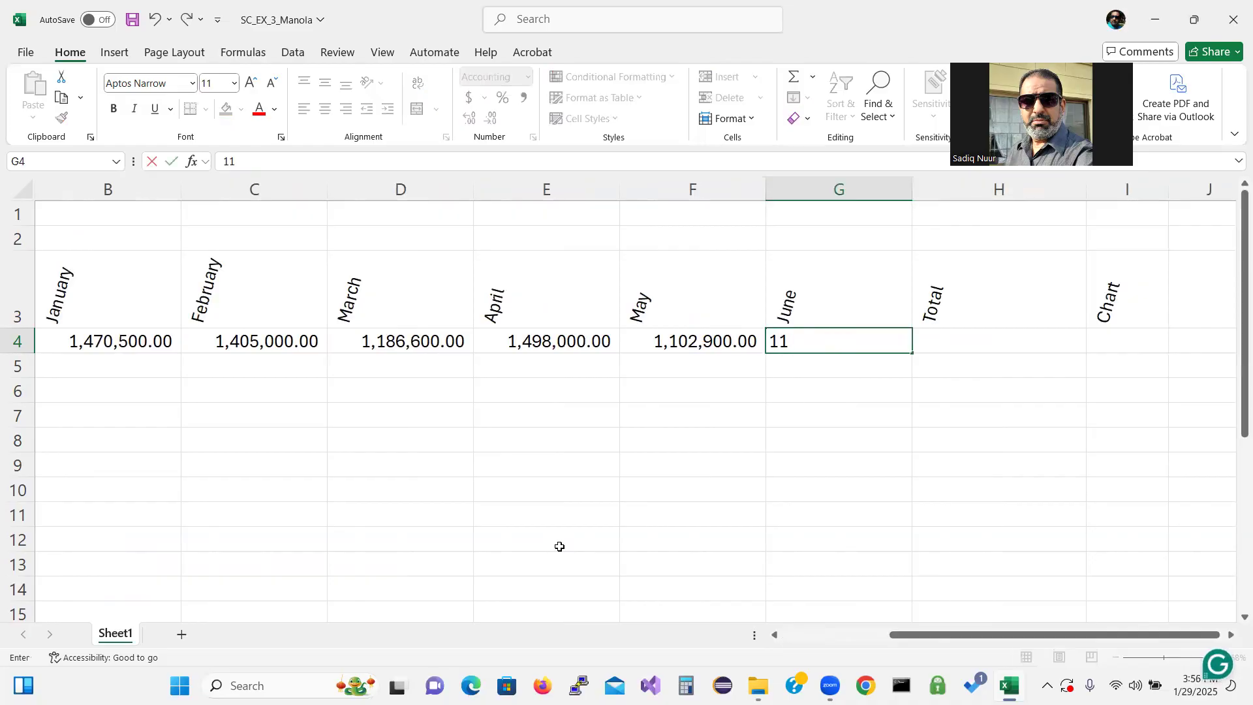
pyautogui.write('45,')
pyautogui.write('300')
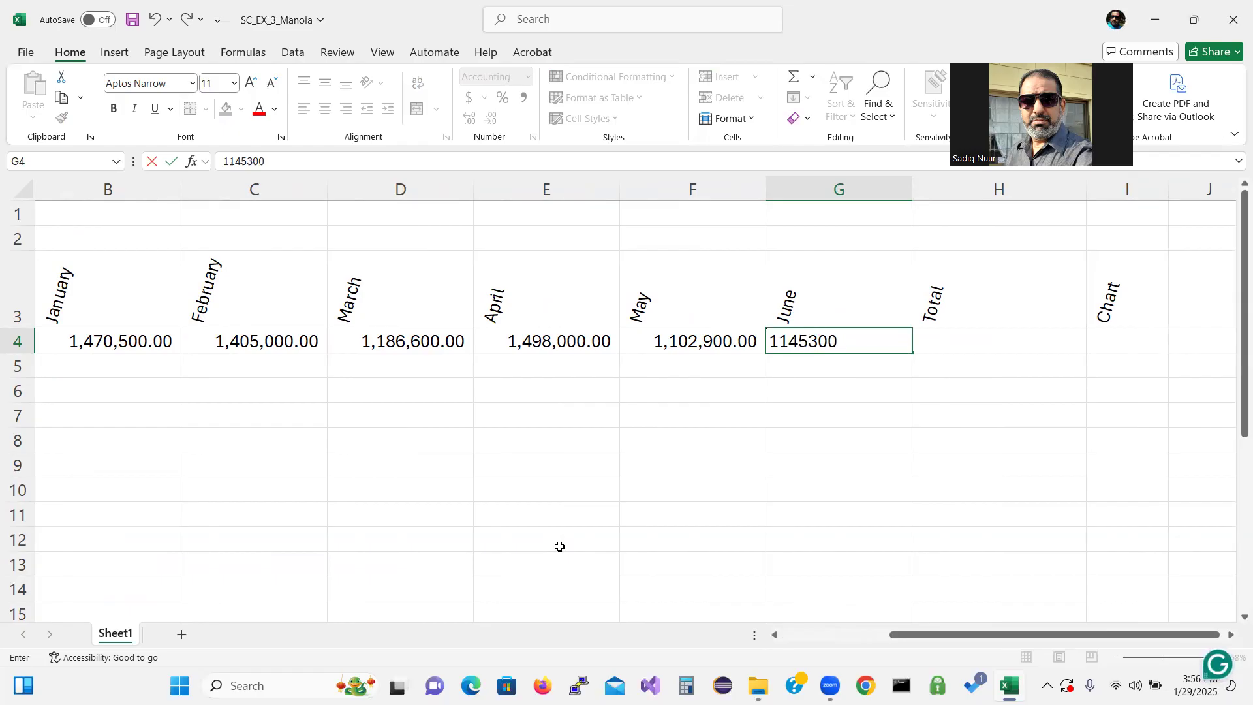
pyautogui.press('Tab')
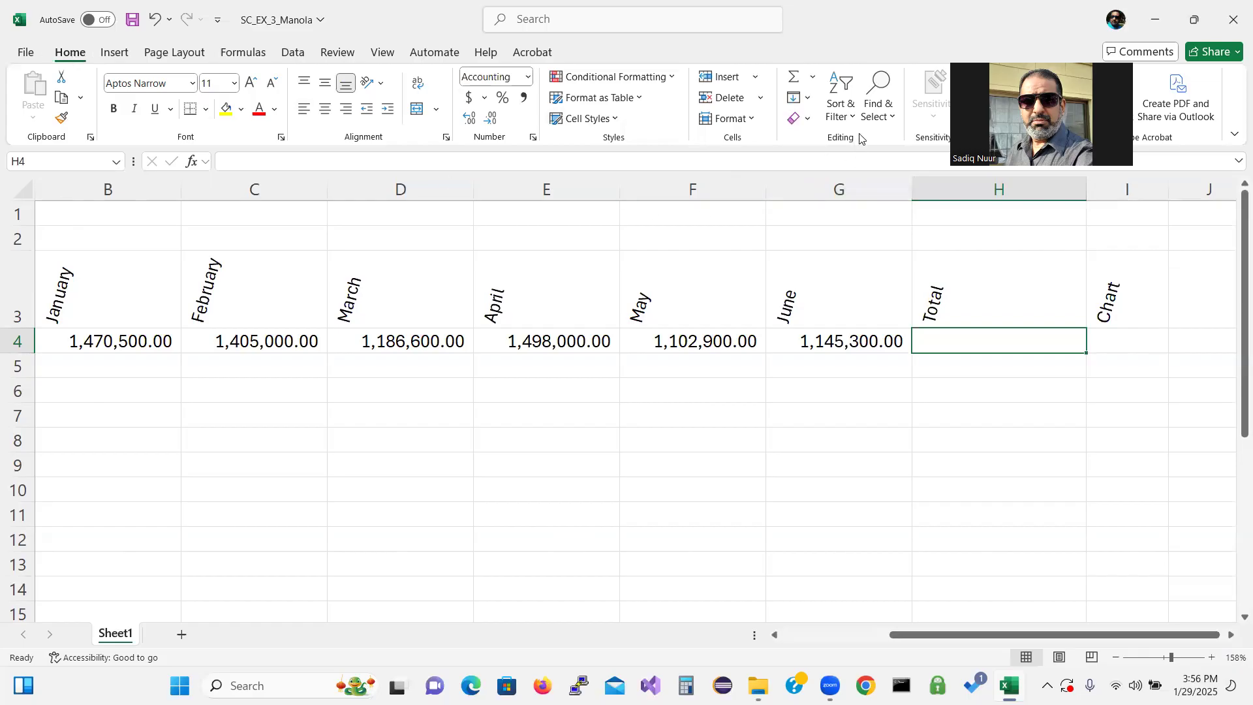
# Sum the six monthly Revenue values B4:G4 into the Total cell H4 with AutoSum
pyautogui.click(812, 80)
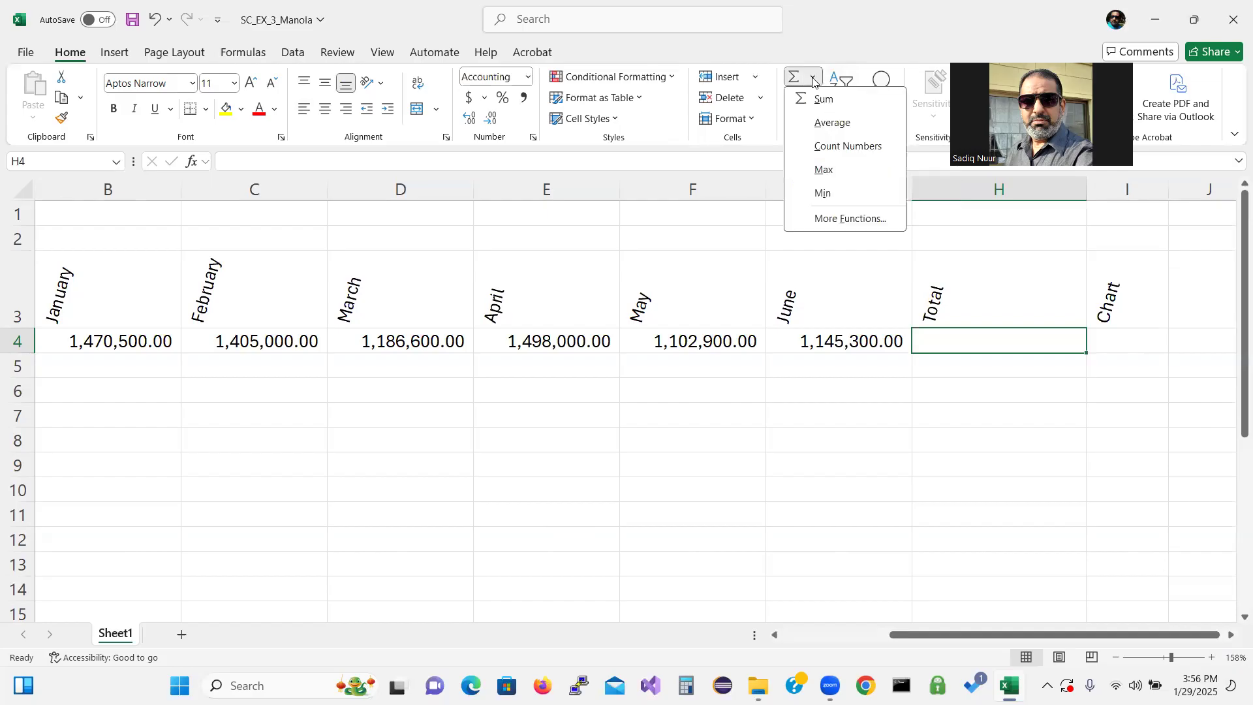
pyautogui.click(825, 101)
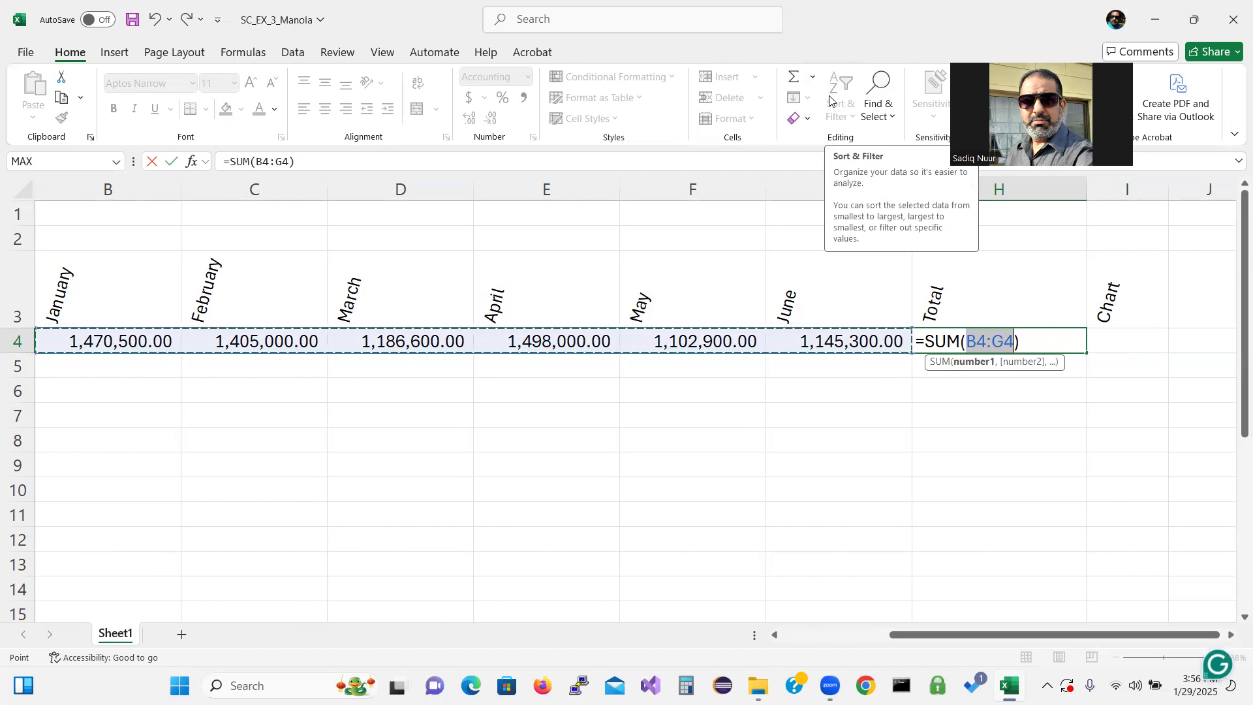
pyautogui.press('Return')
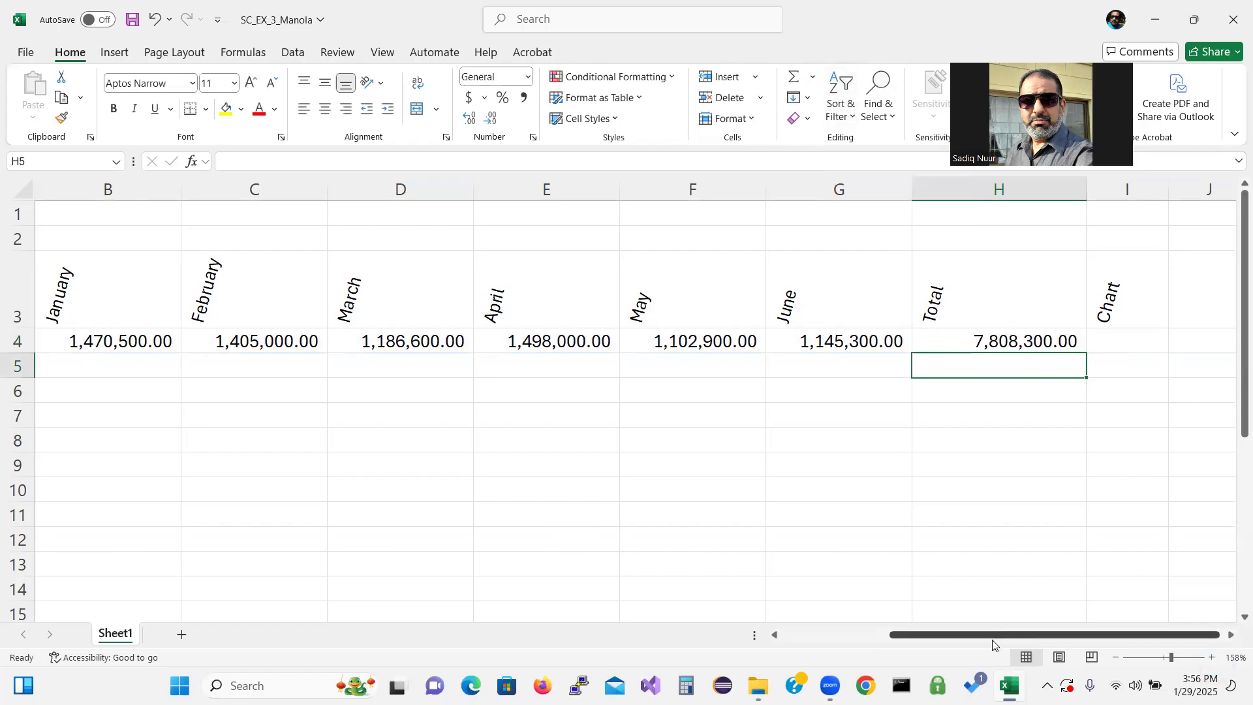
# Enter the =NOW() function in cell H1 to show the current date and time
pyautogui.moveTo(900, 636); pyautogui.dragTo(783, 656)
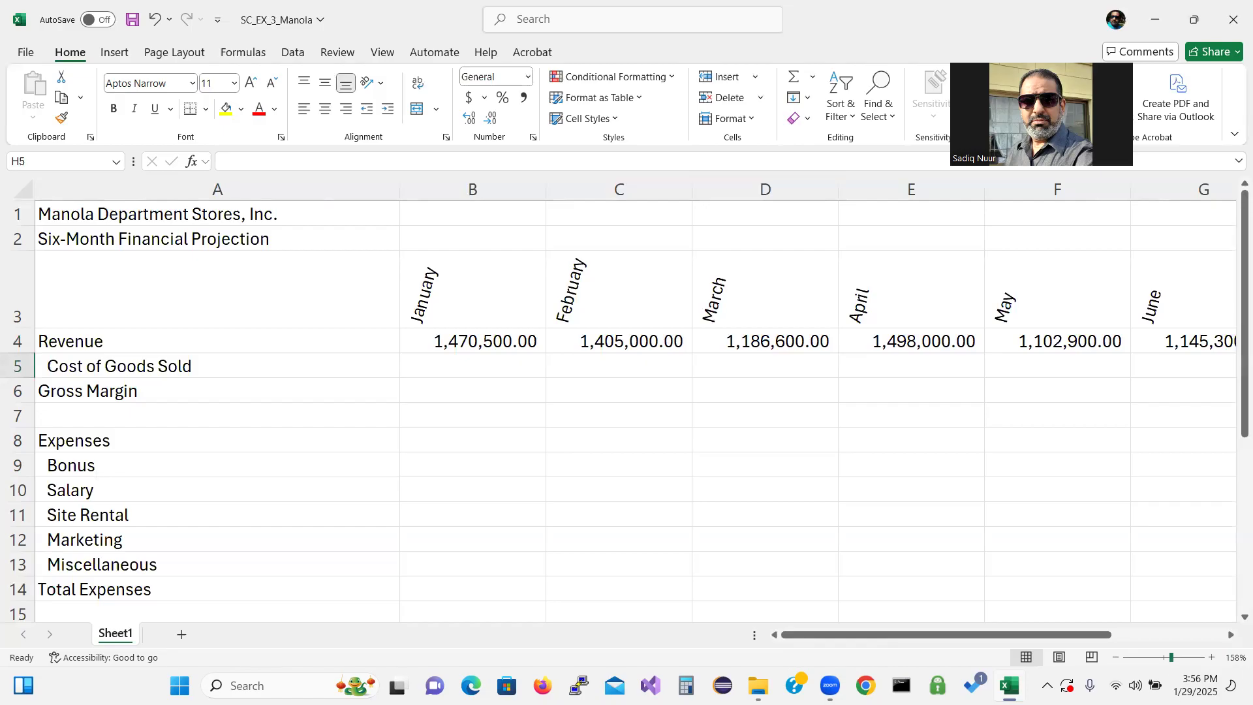
pyautogui.click(1117, 658)
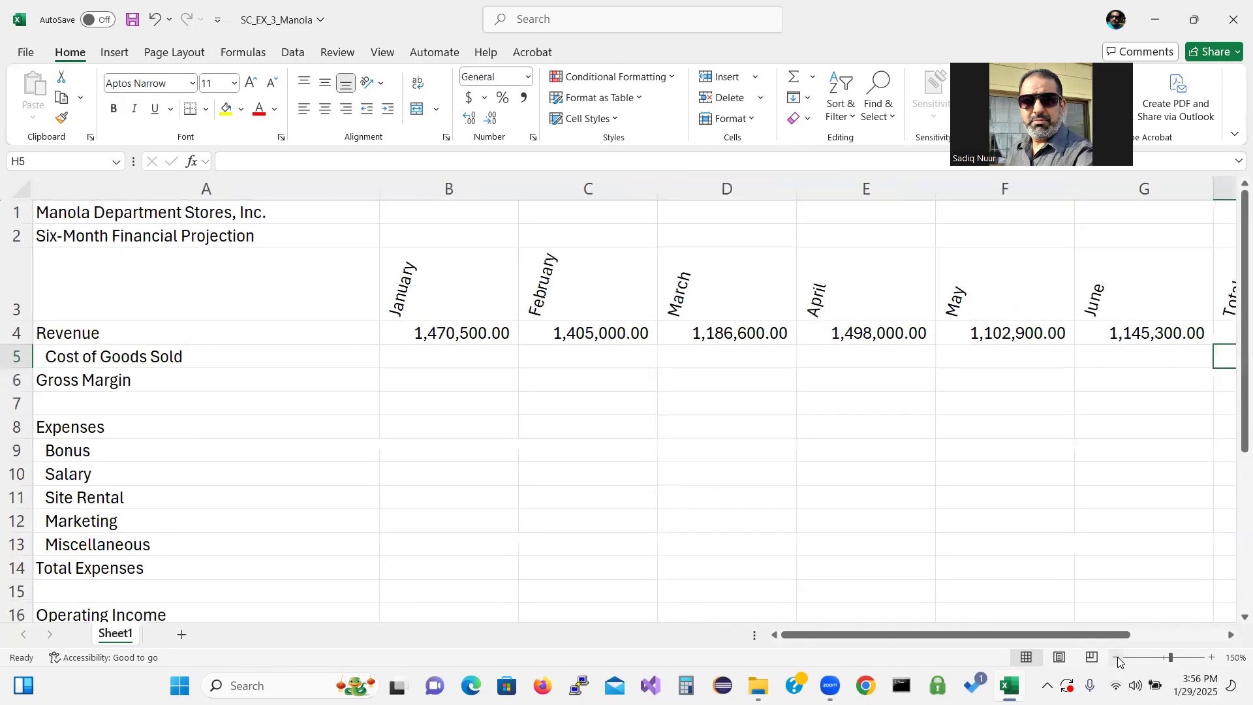
pyautogui.moveTo(1096, 634); pyautogui.dragTo(1187, 634)
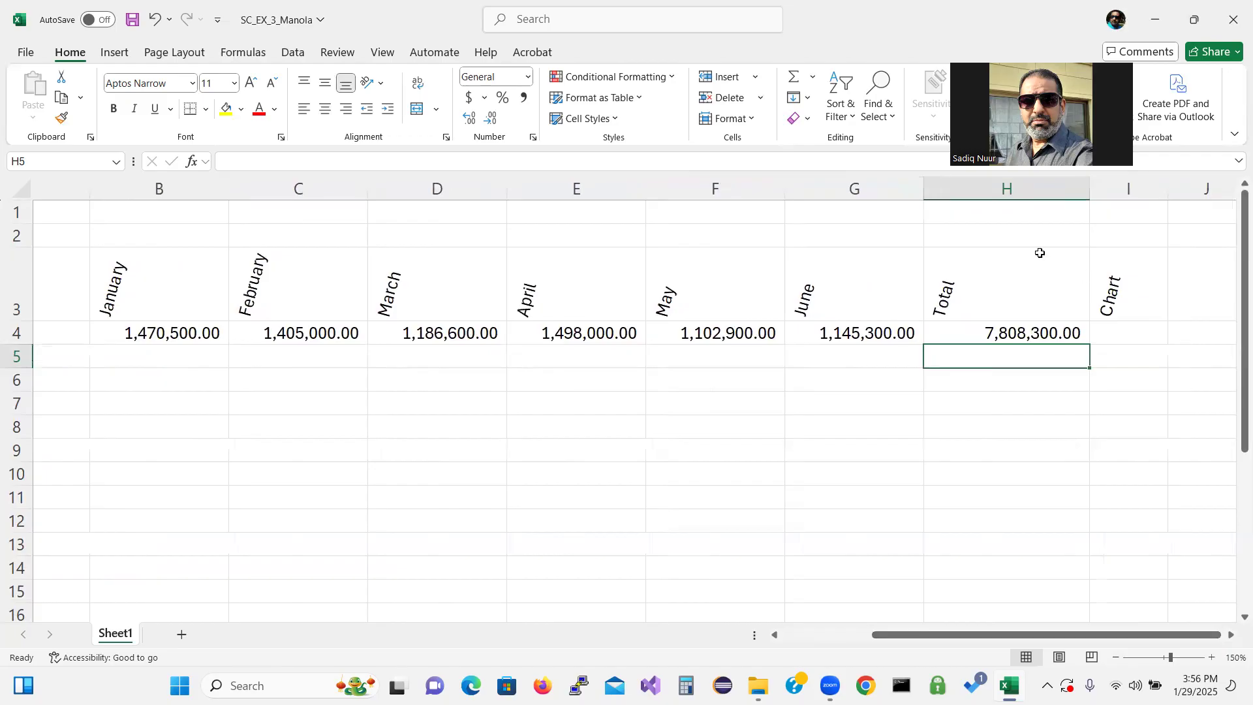
pyautogui.click(1010, 212)
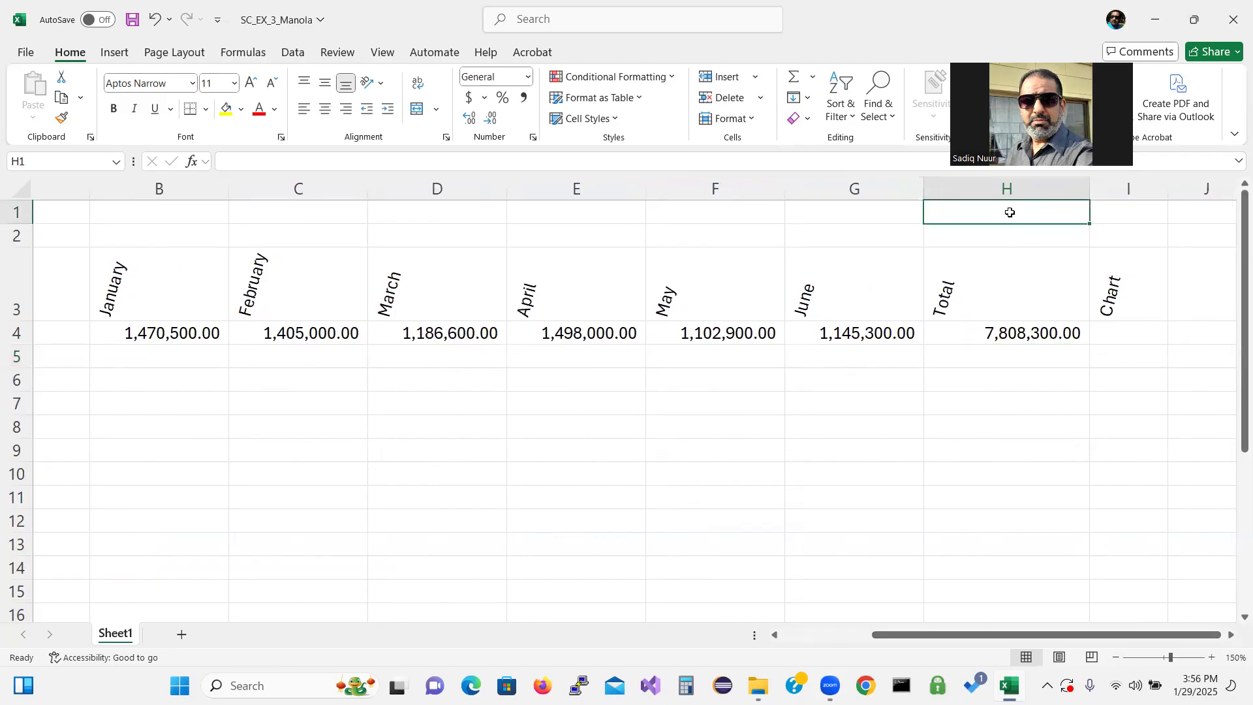
pyautogui.write('=')
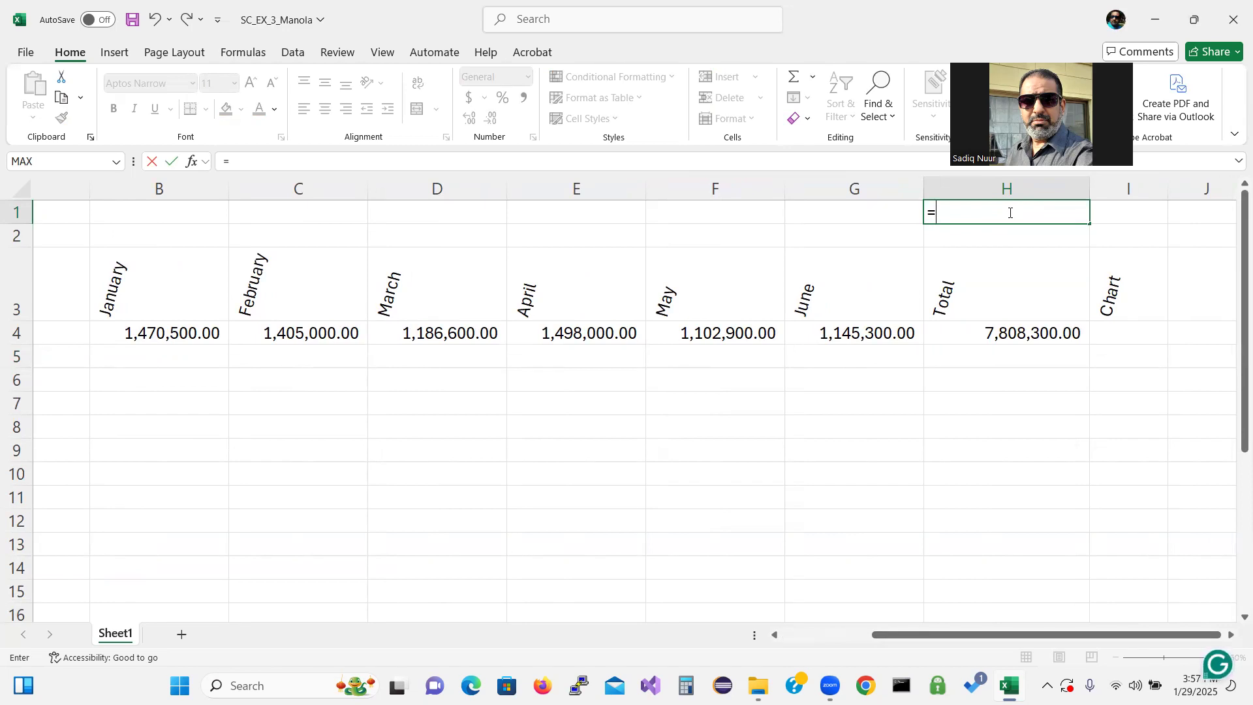
pyautogui.write('now')
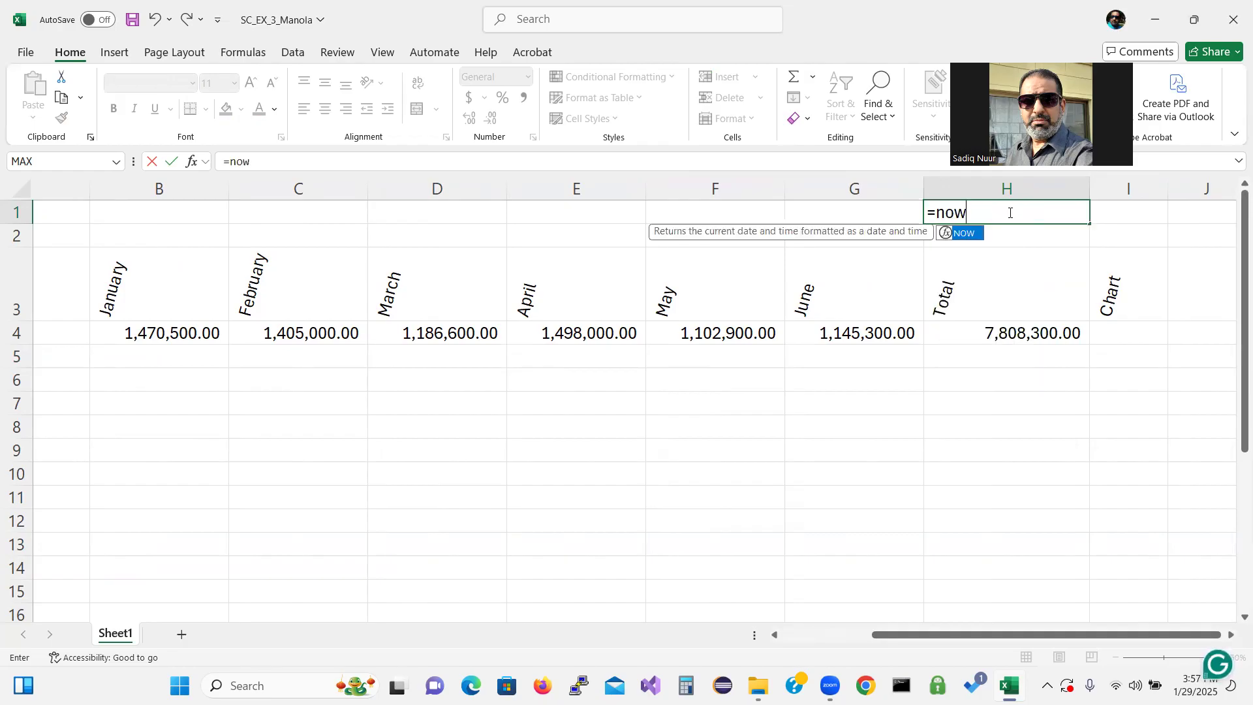
pyautogui.write('()')
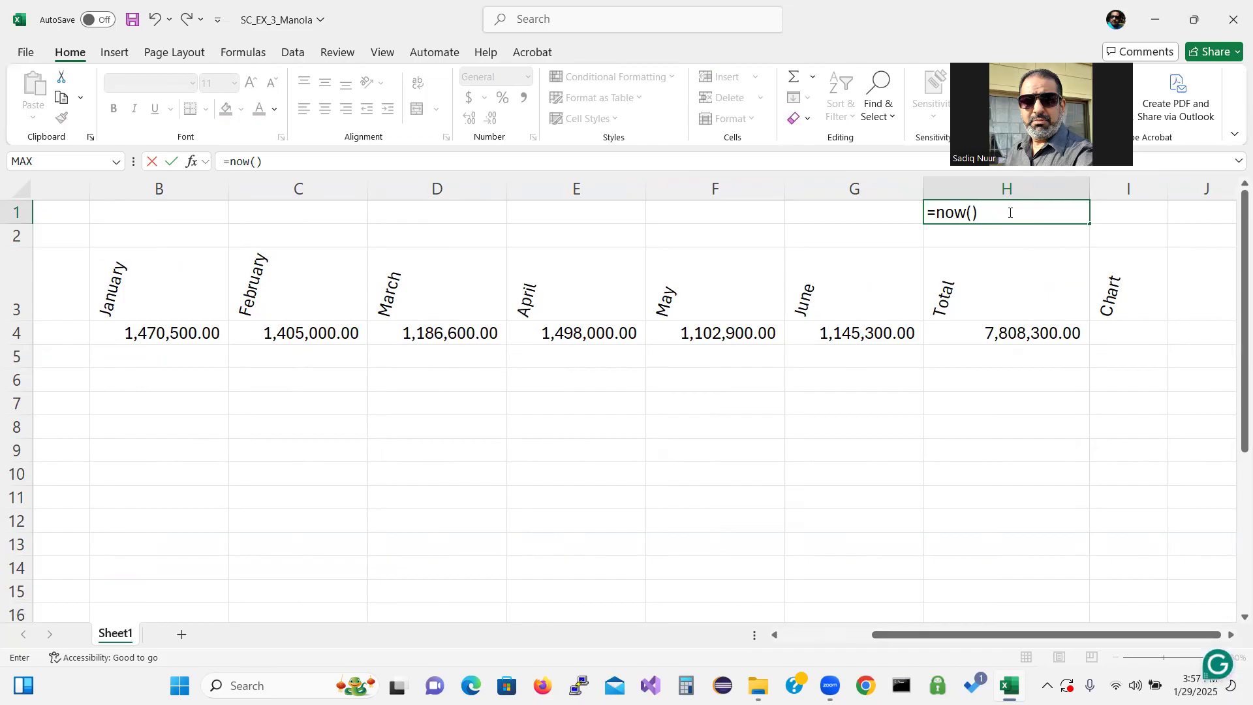
pyautogui.press('Return')
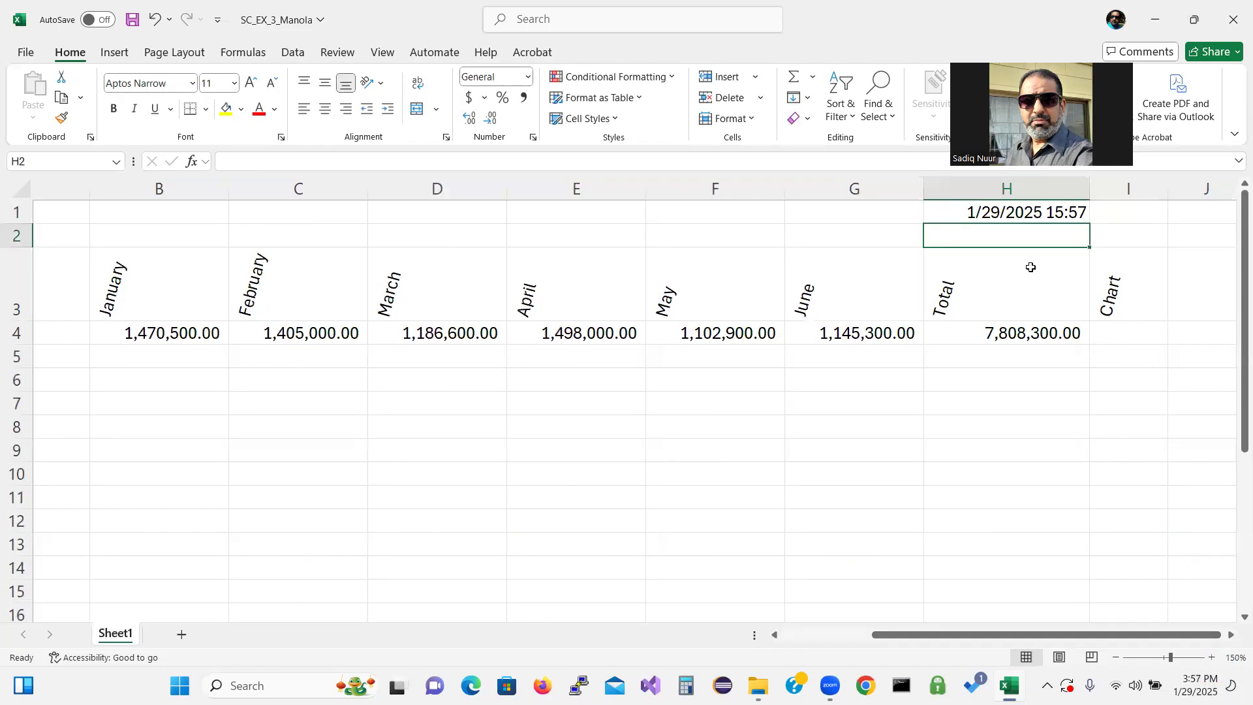
# Format the date in H1 with the 2012-03-14 style Date number format
pyautogui.click(1032, 214)
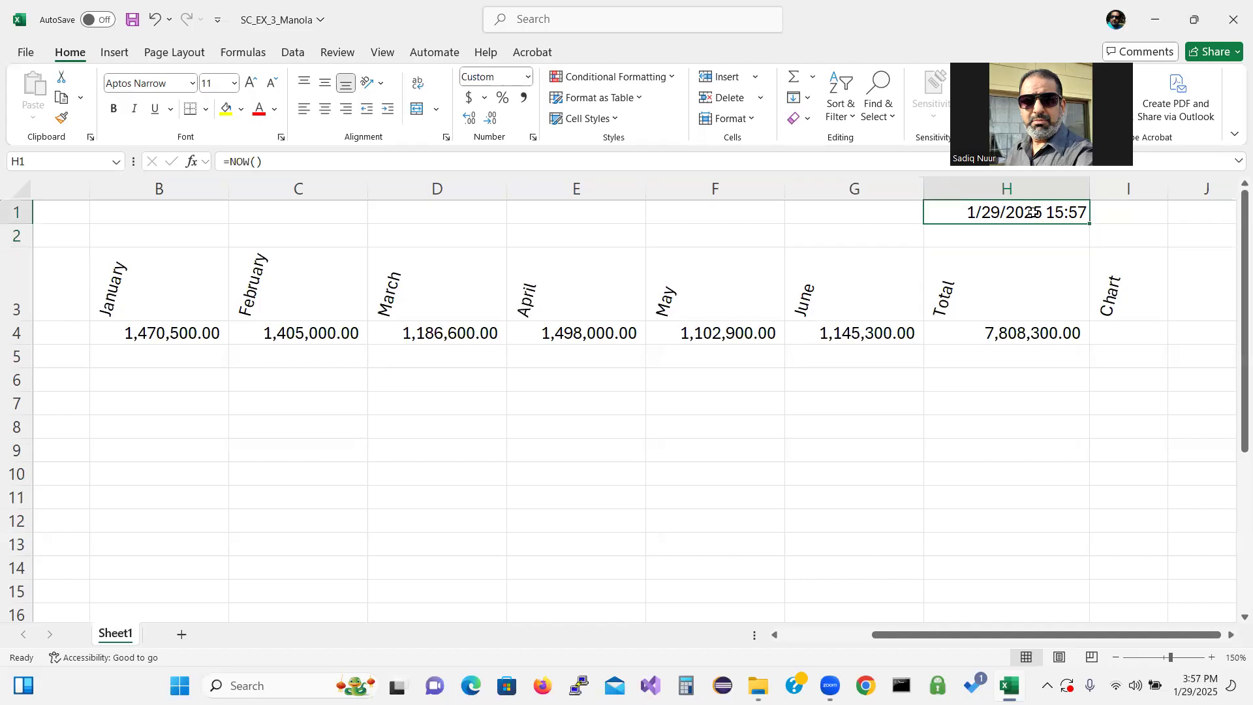
pyautogui.rightClick(1024, 214)
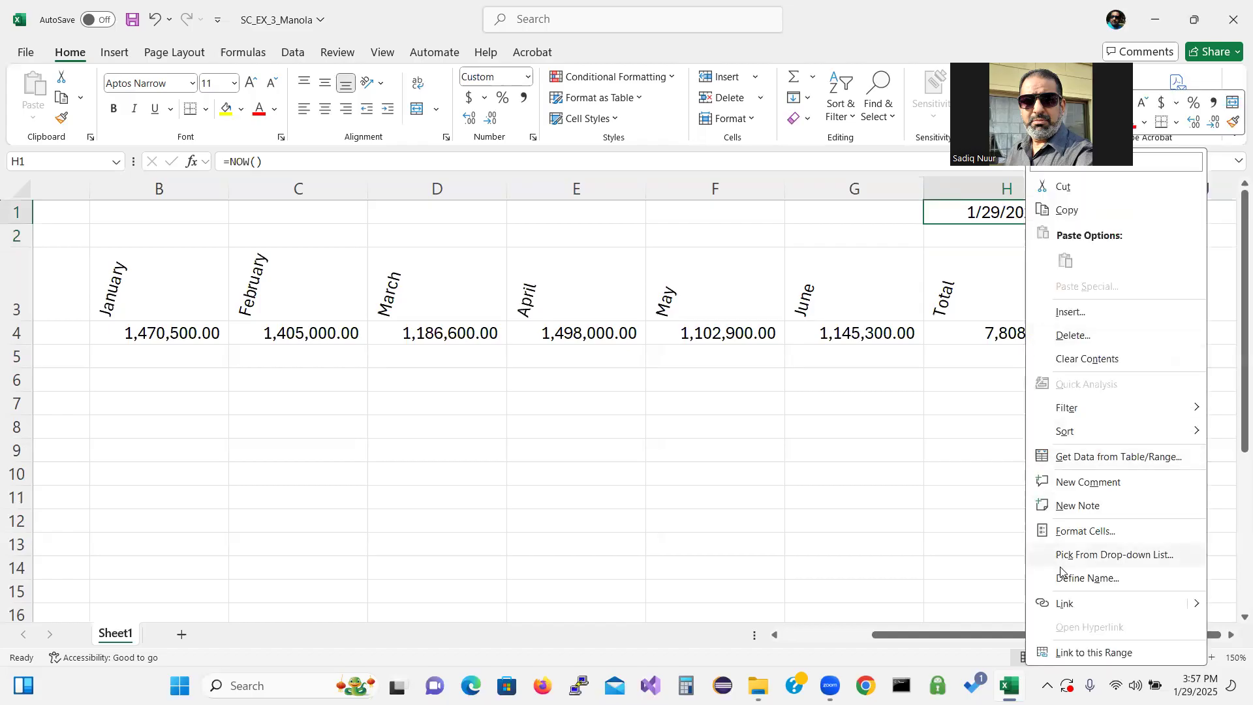
pyautogui.click(1087, 532)
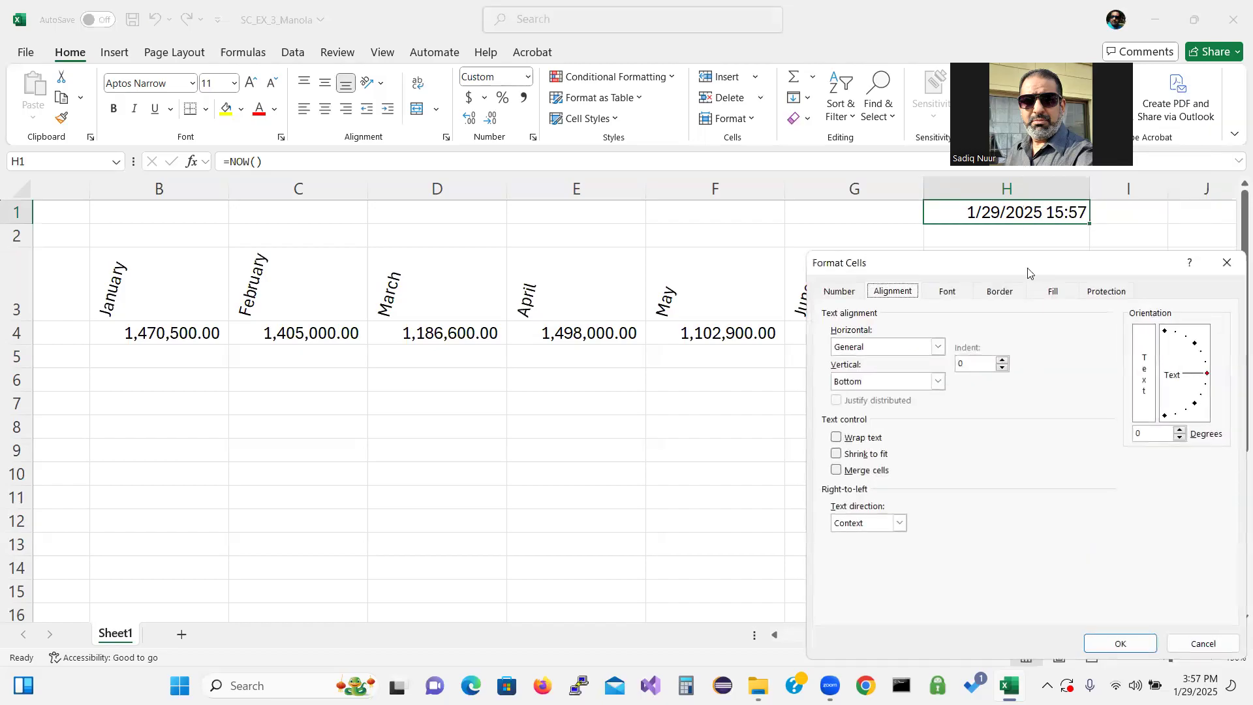
pyautogui.moveTo(1028, 272); pyautogui.dragTo(615, 199)
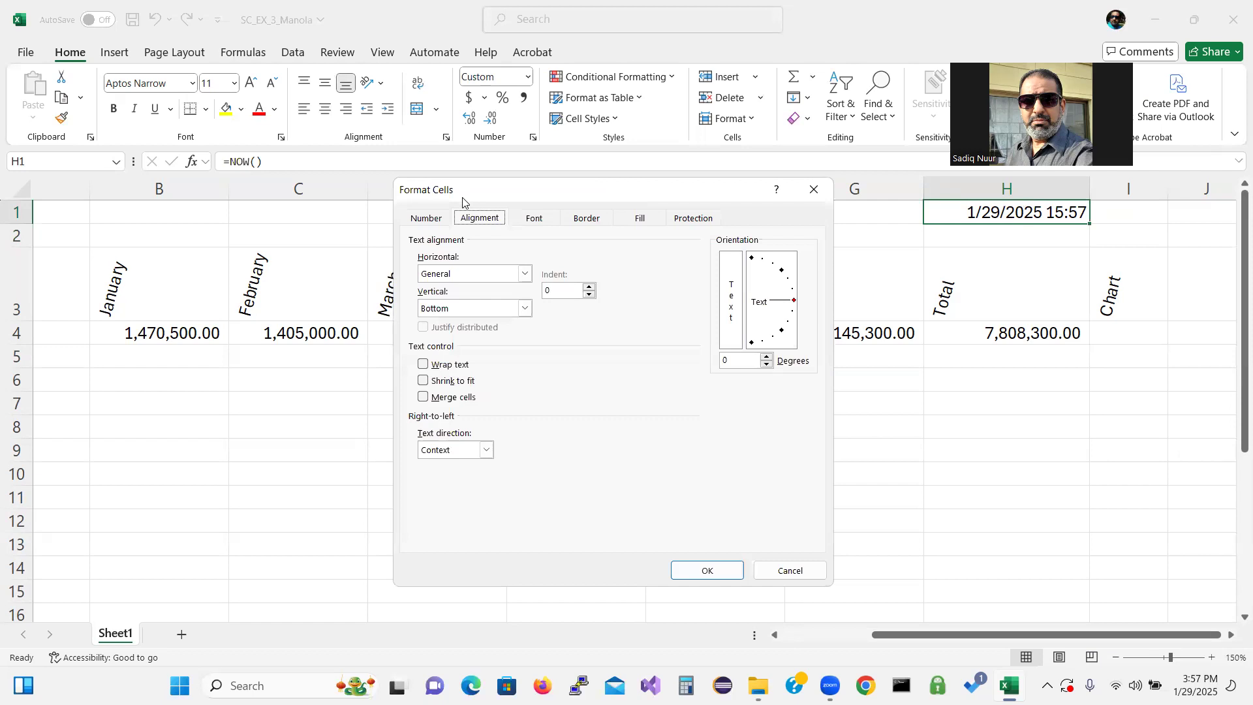
pyautogui.click(422, 220)
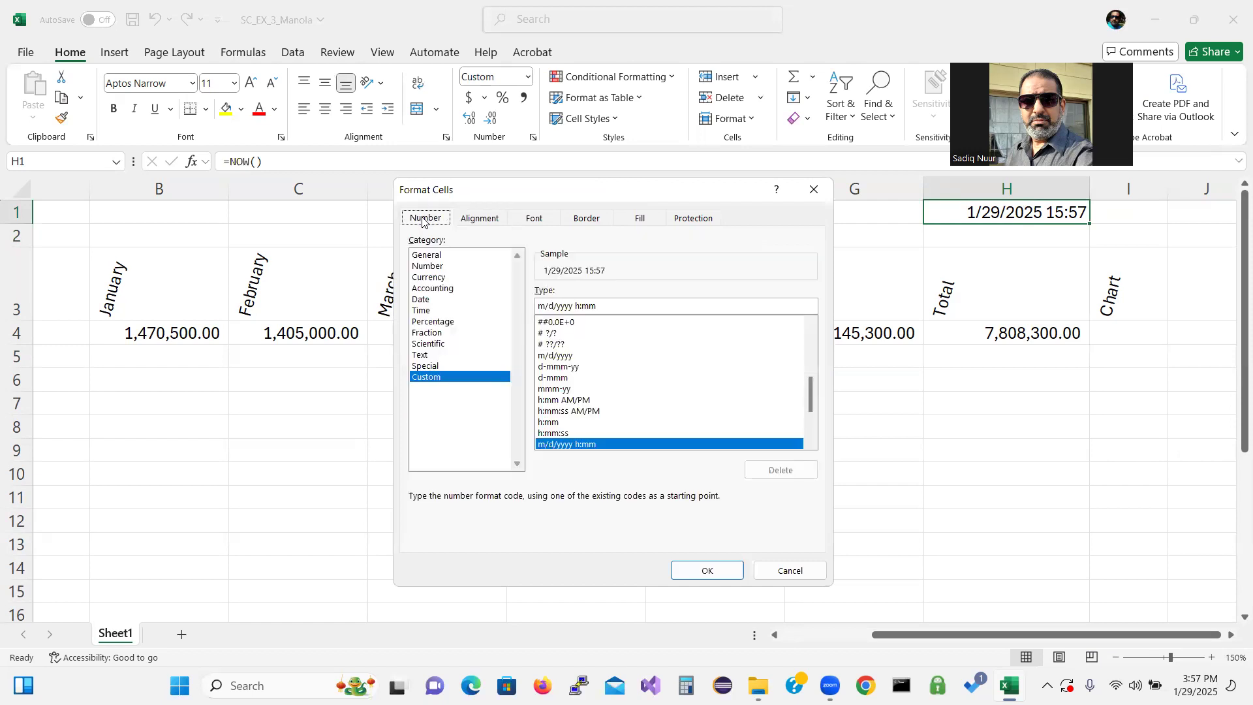
pyautogui.click(426, 310)
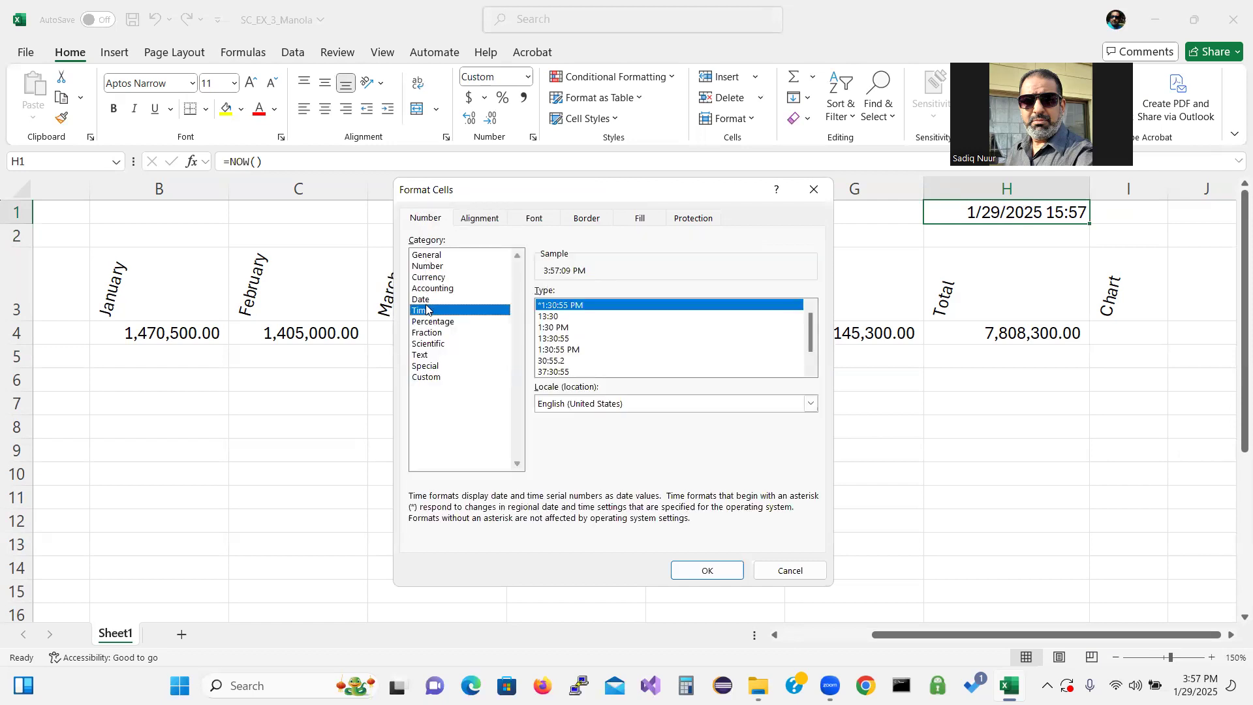
pyautogui.click(435, 302)
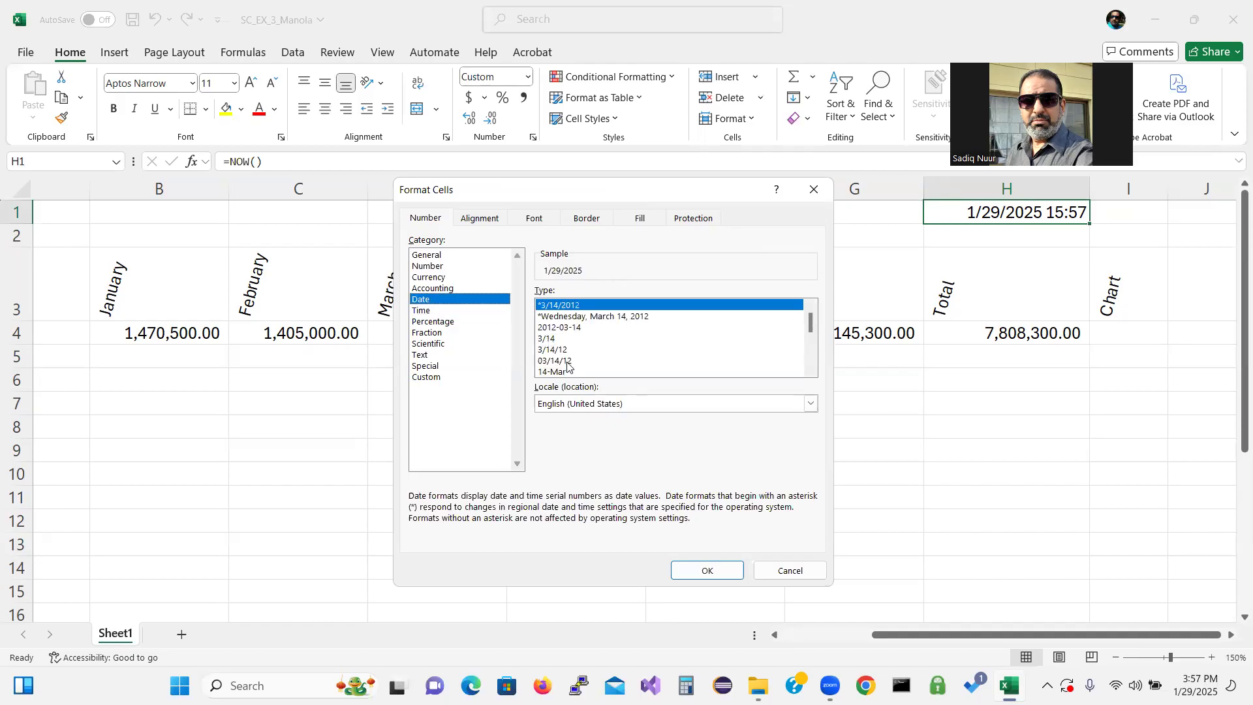
pyautogui.click(590, 328)
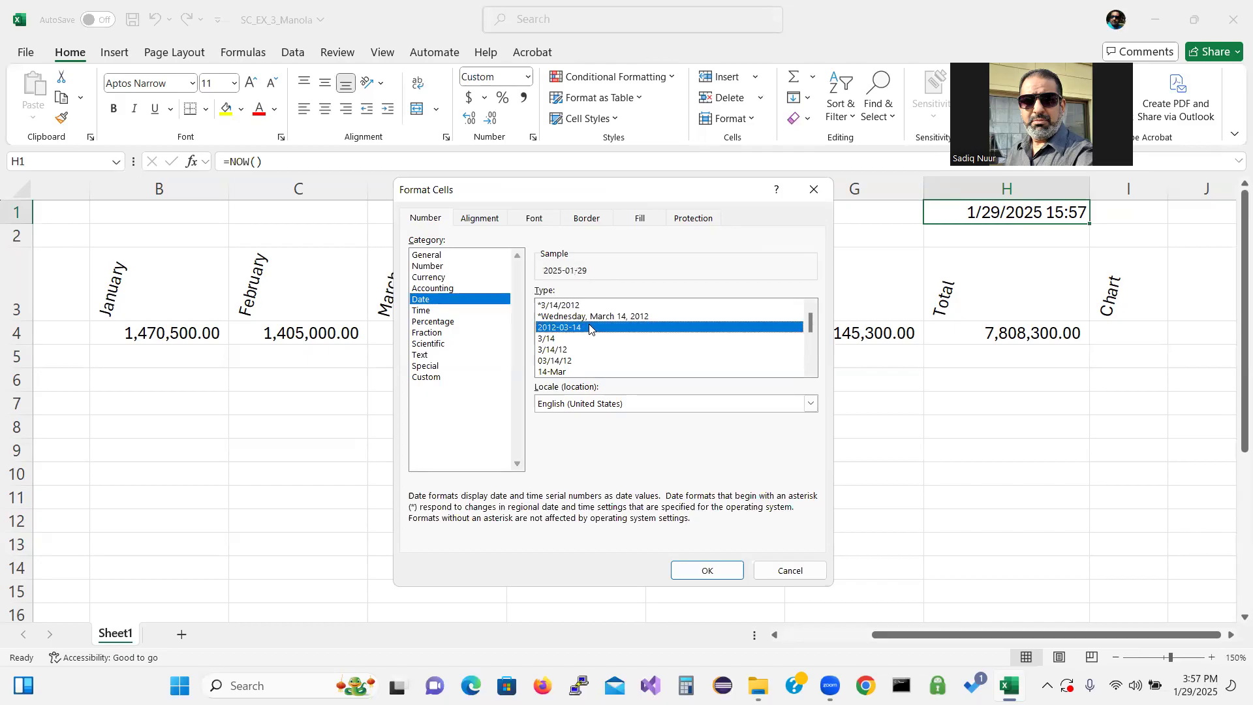
pyautogui.click(708, 567)
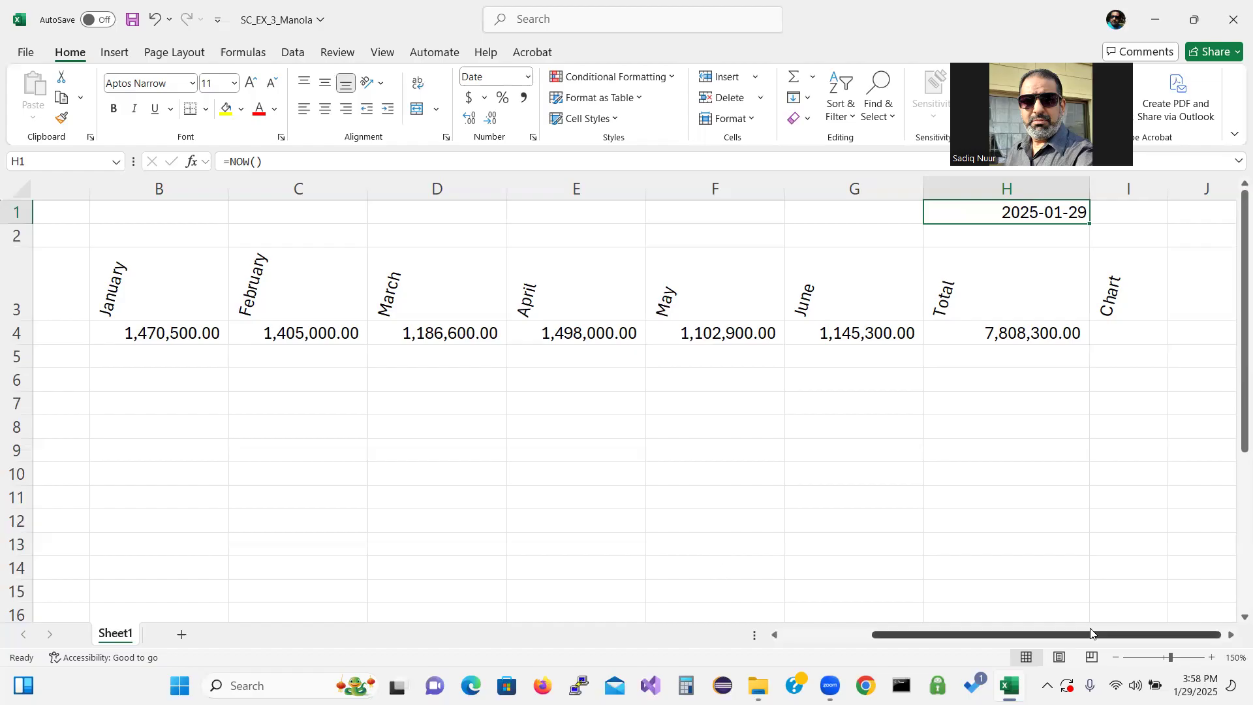
pyautogui.moveTo(1000, 634); pyautogui.dragTo(909, 644)
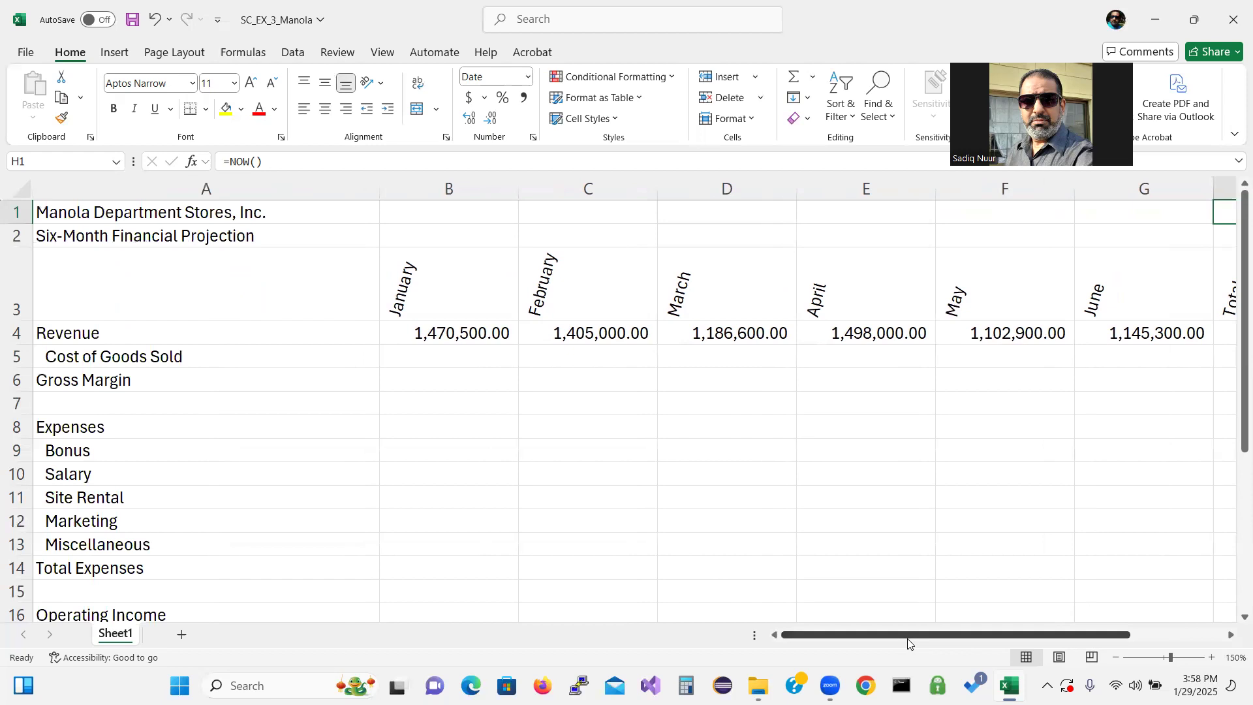
# Enter the January Cost of Goods Sold formula =B4*(1-B19) in cell B5
pyautogui.click(477, 358)
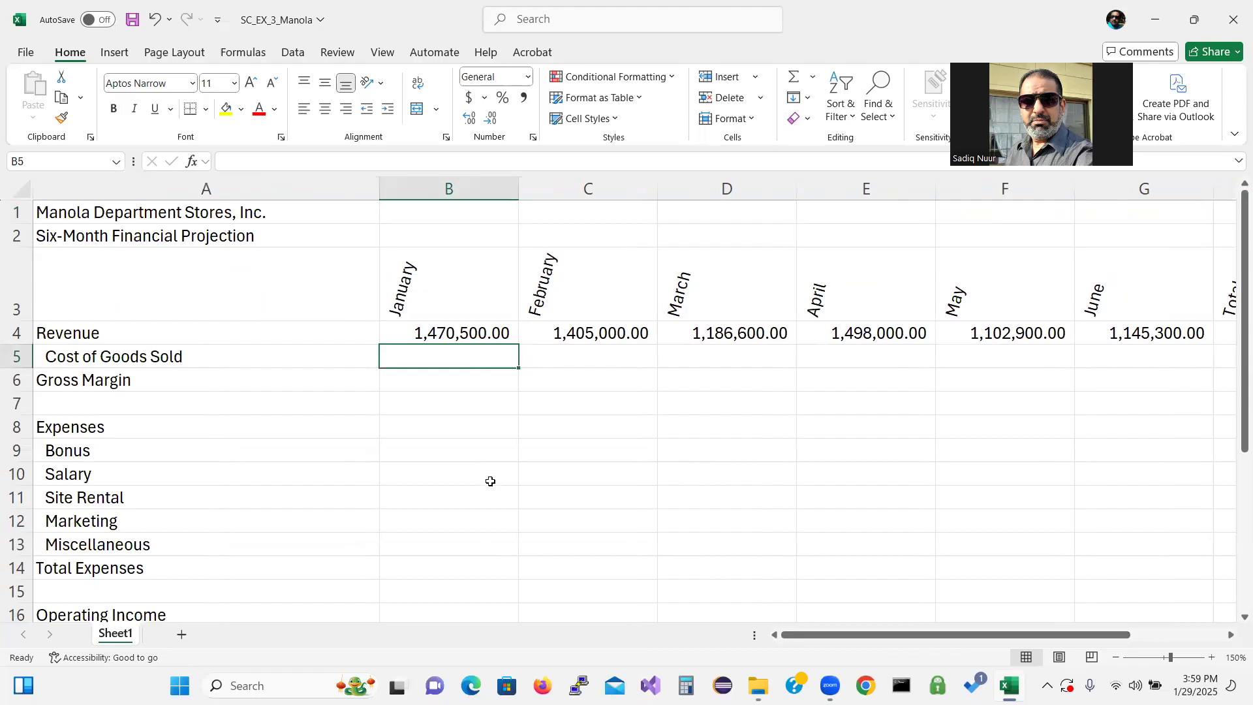
pyautogui.write('=b4')
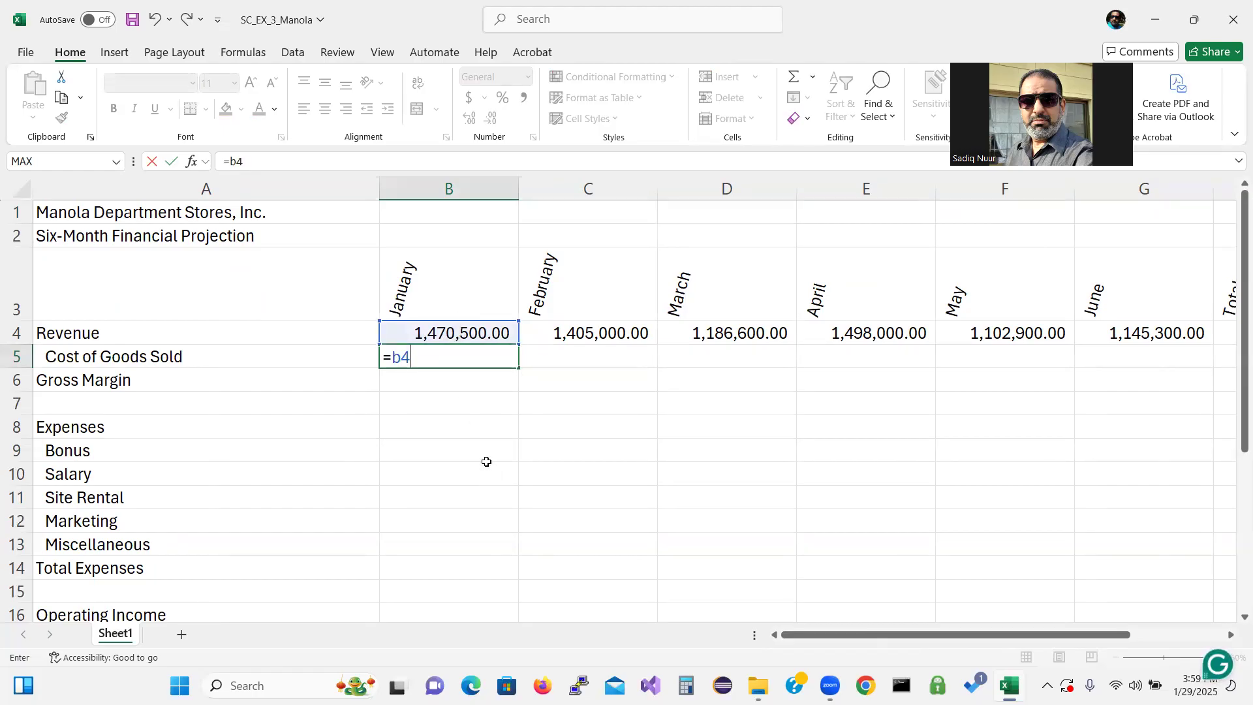
pyautogui.write('*(1-b')
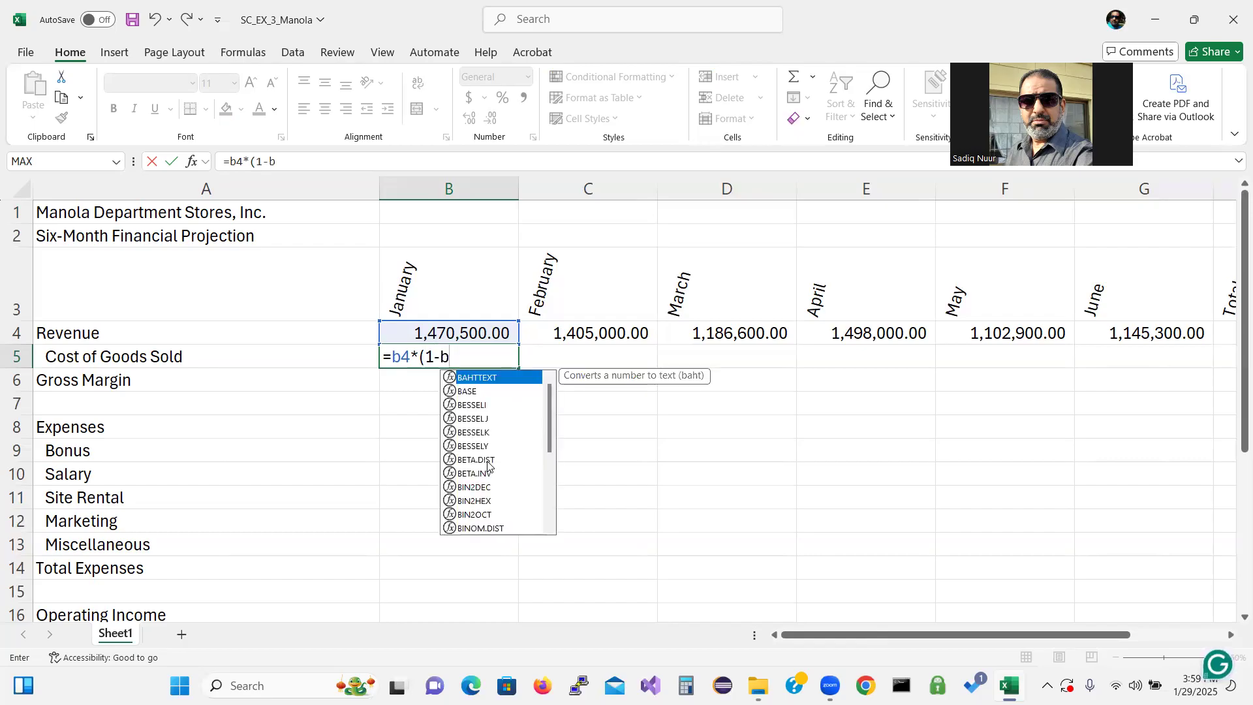
pyautogui.write('19')
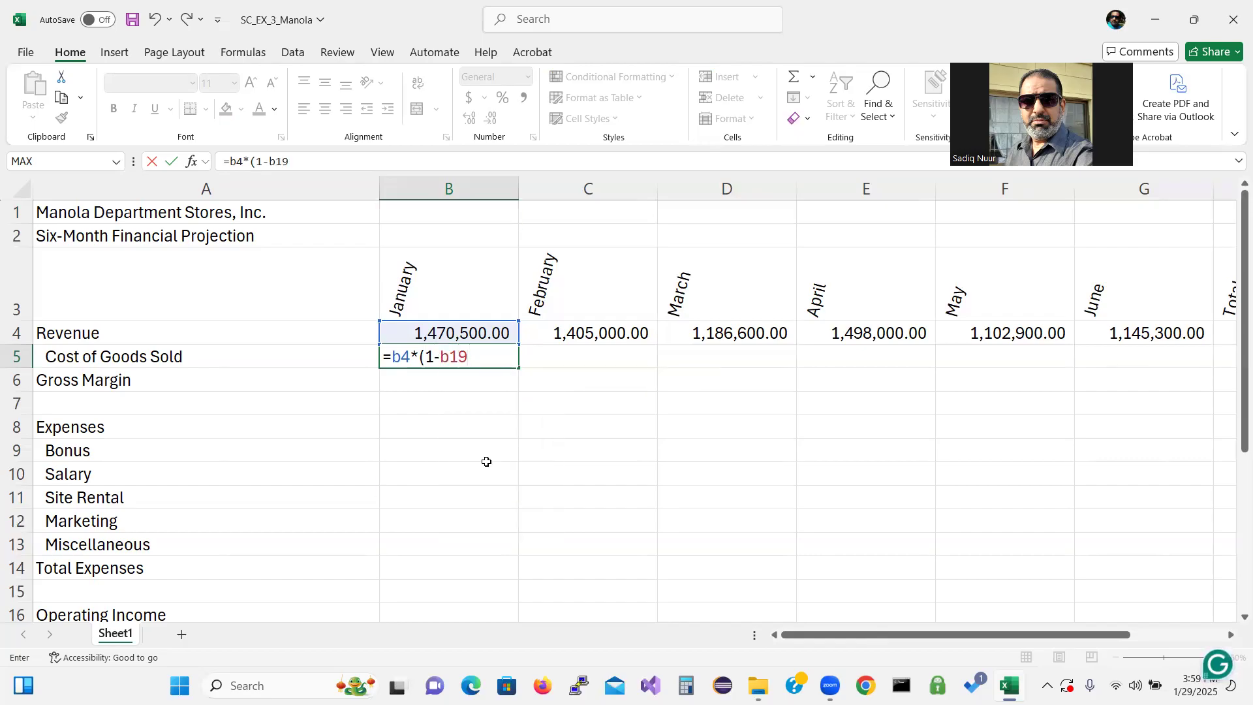
pyautogui.moveTo(1233, 444); pyautogui.dragTo(1233, 470)
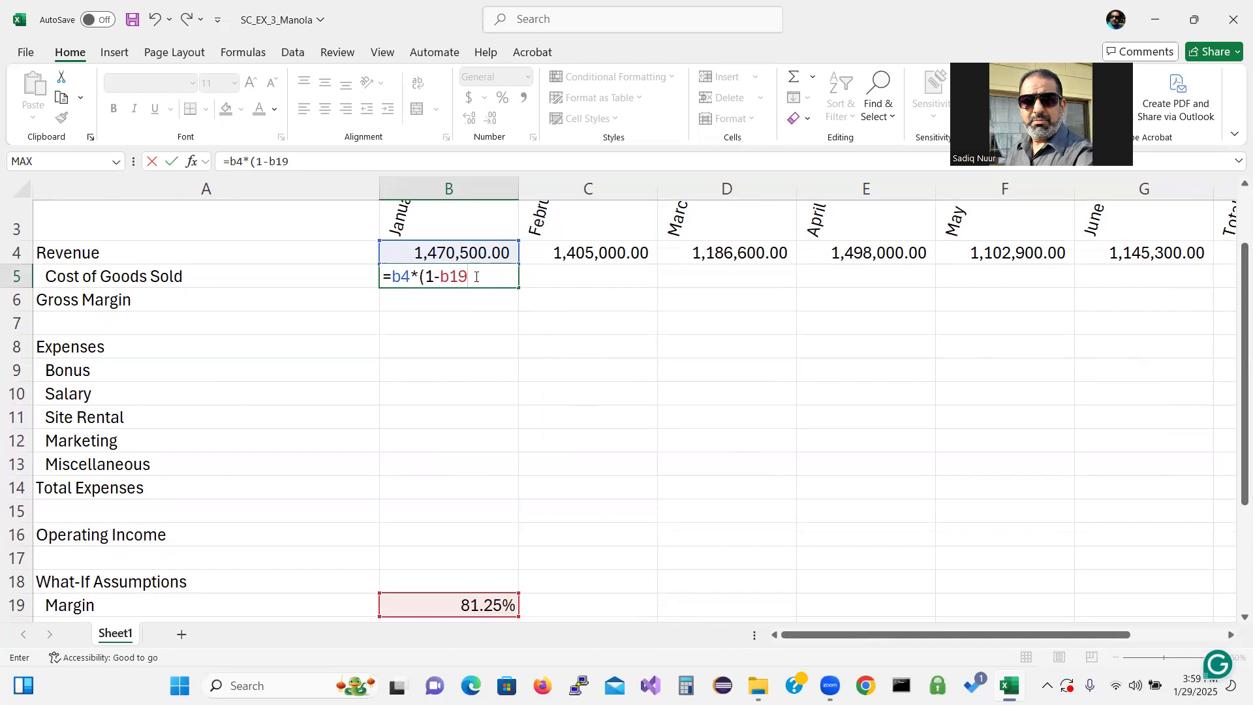
pyautogui.write(')')
pyautogui.press('Return')
pyautogui.click(469, 276)
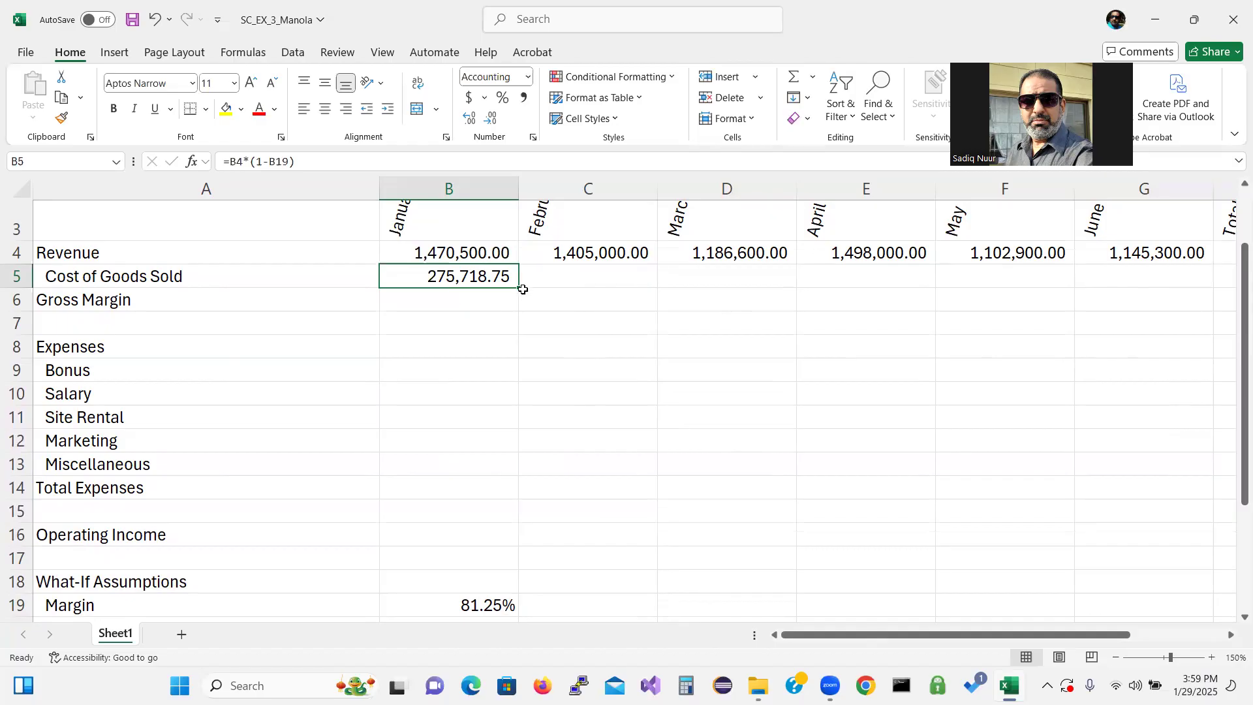
# Copy the Cost of Goods Sold formula across C5:E5 and inspect the copied formulas
pyautogui.moveTo(520, 288); pyautogui.dragTo(748, 282)
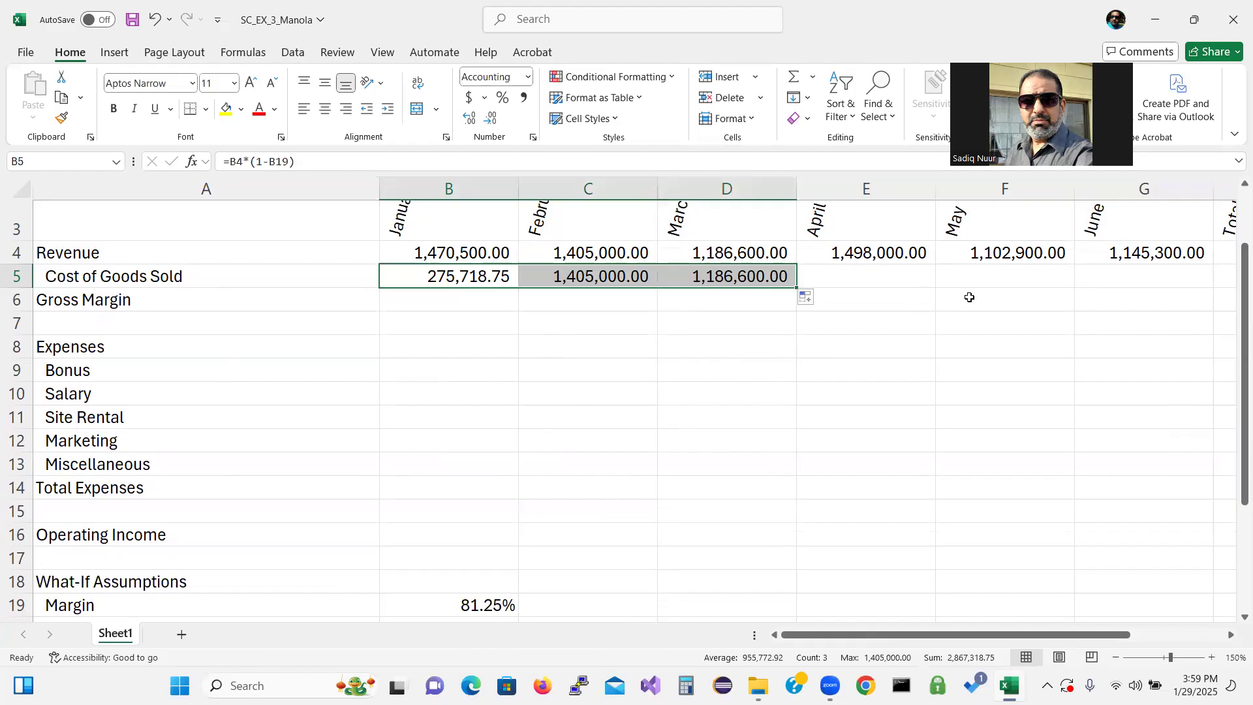
pyautogui.click(578, 282)
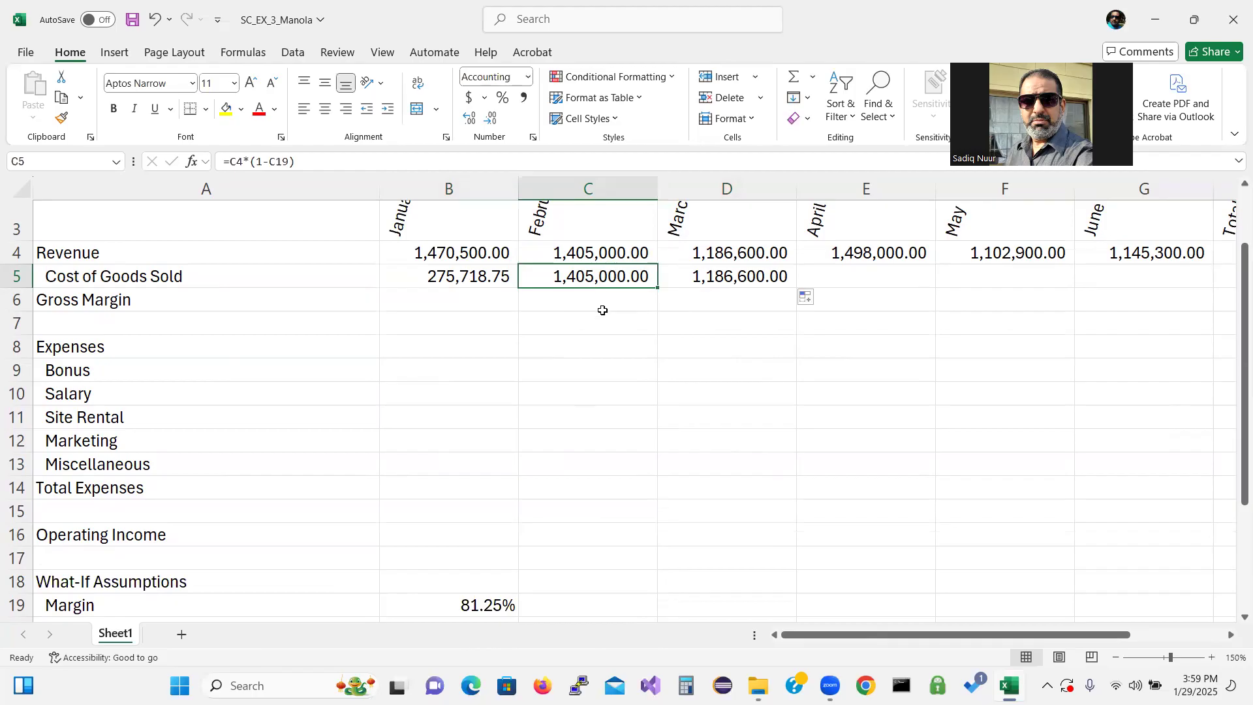
pyautogui.doubleClick(591, 275)
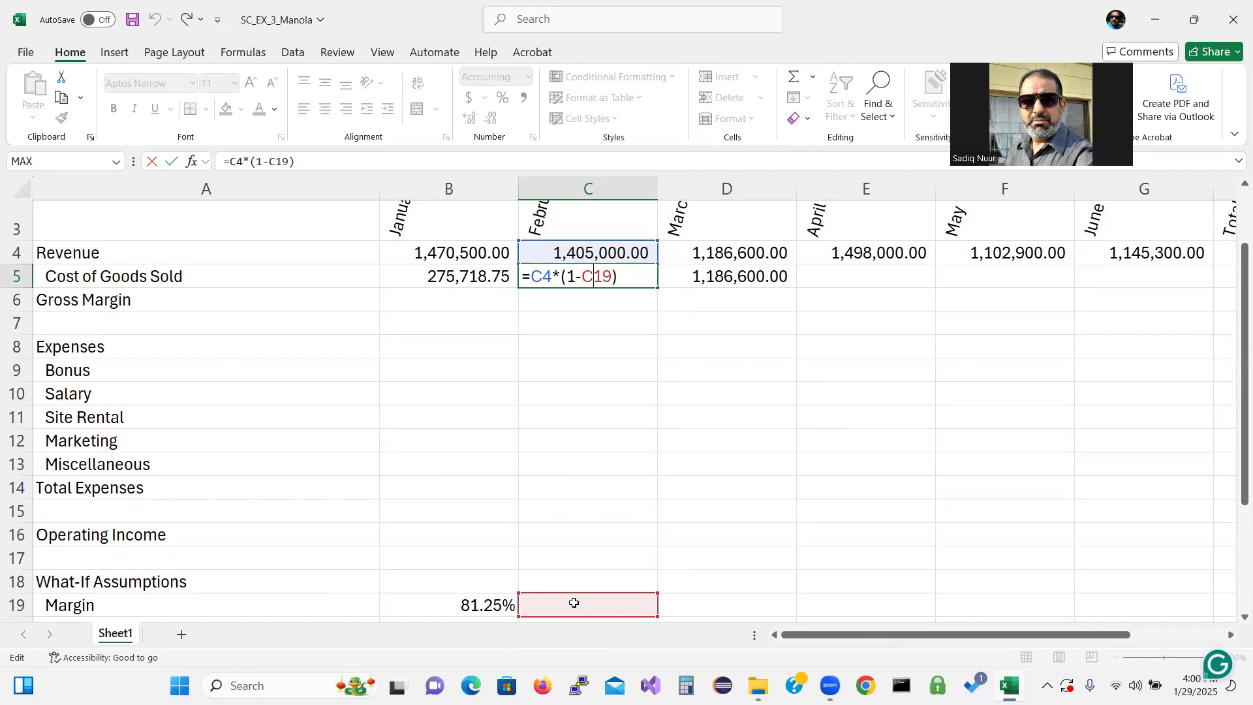
pyautogui.hotkey('ctrl', 'Return')
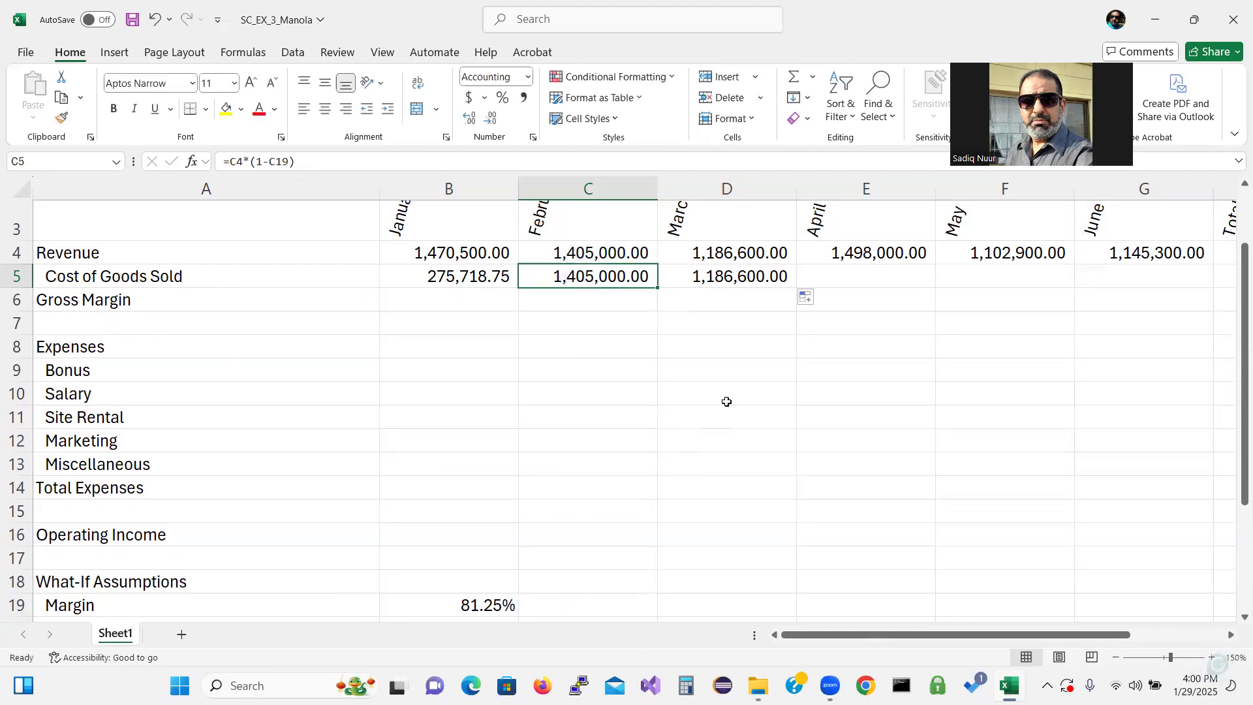
pyautogui.doubleClick(743, 279)
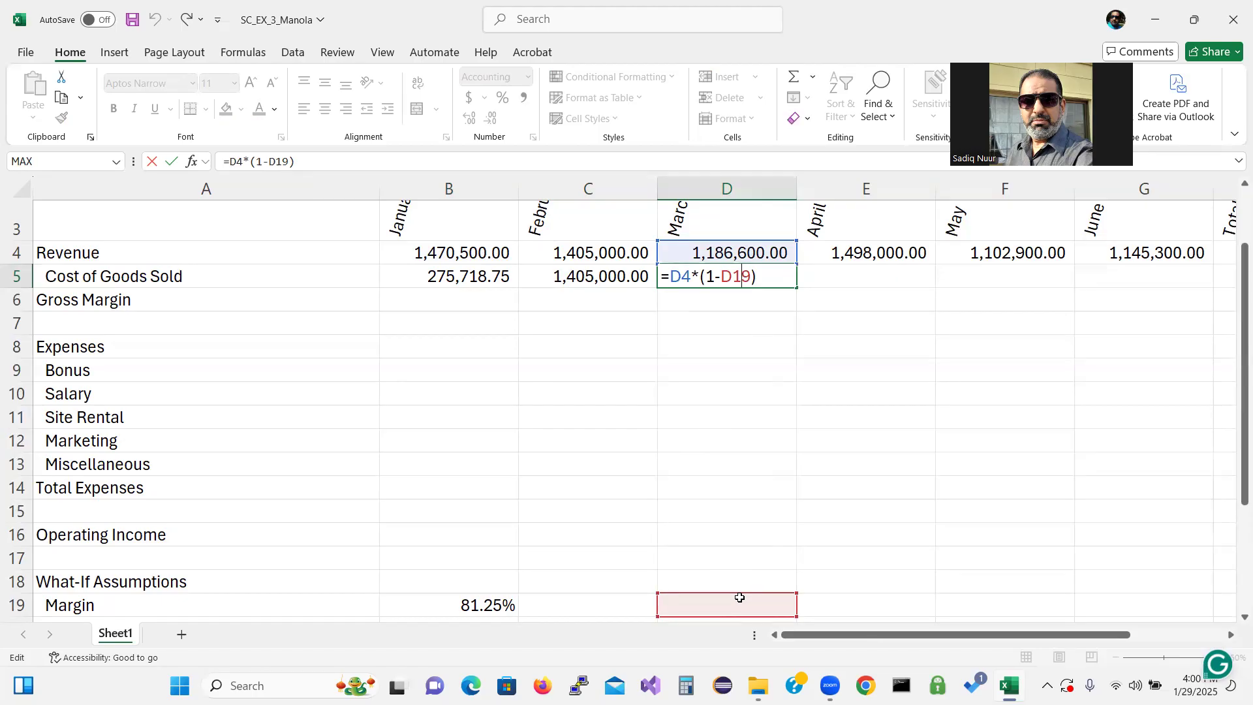
pyautogui.click(754, 436)
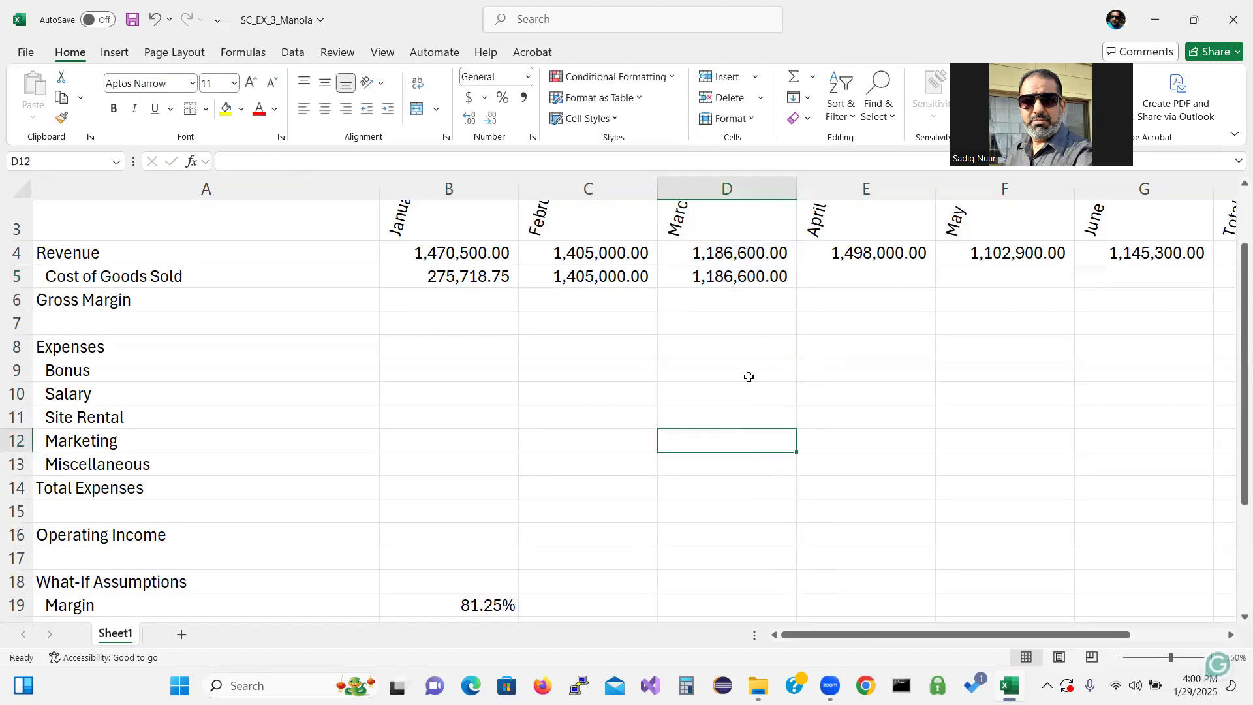
pyautogui.click(770, 277)
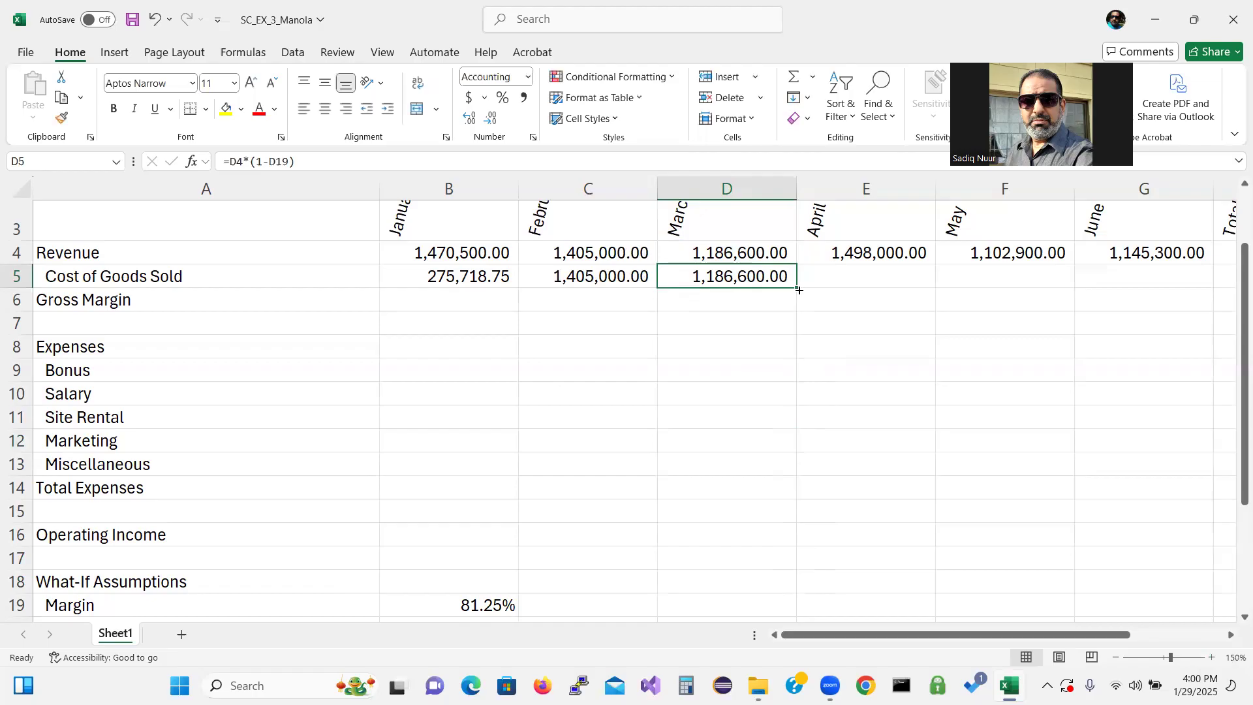
pyautogui.moveTo(796, 286); pyautogui.dragTo(901, 288)
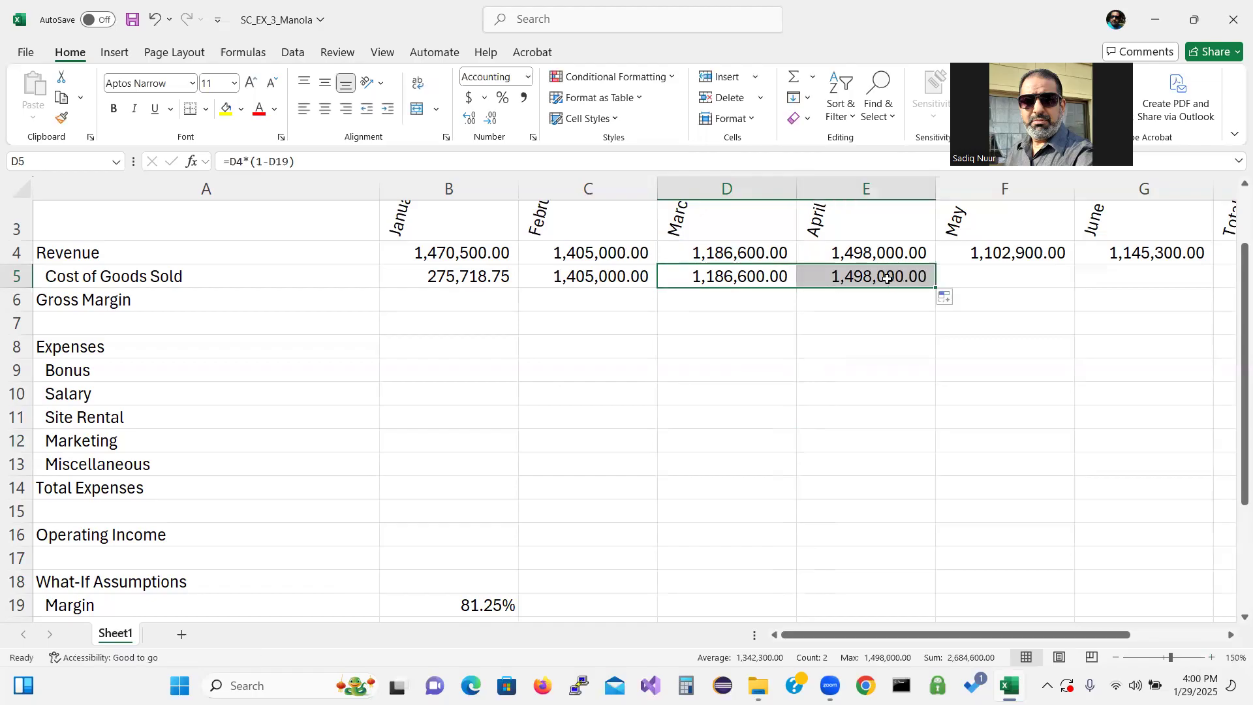
pyautogui.click(888, 279)
pyautogui.doubleClick(886, 278)
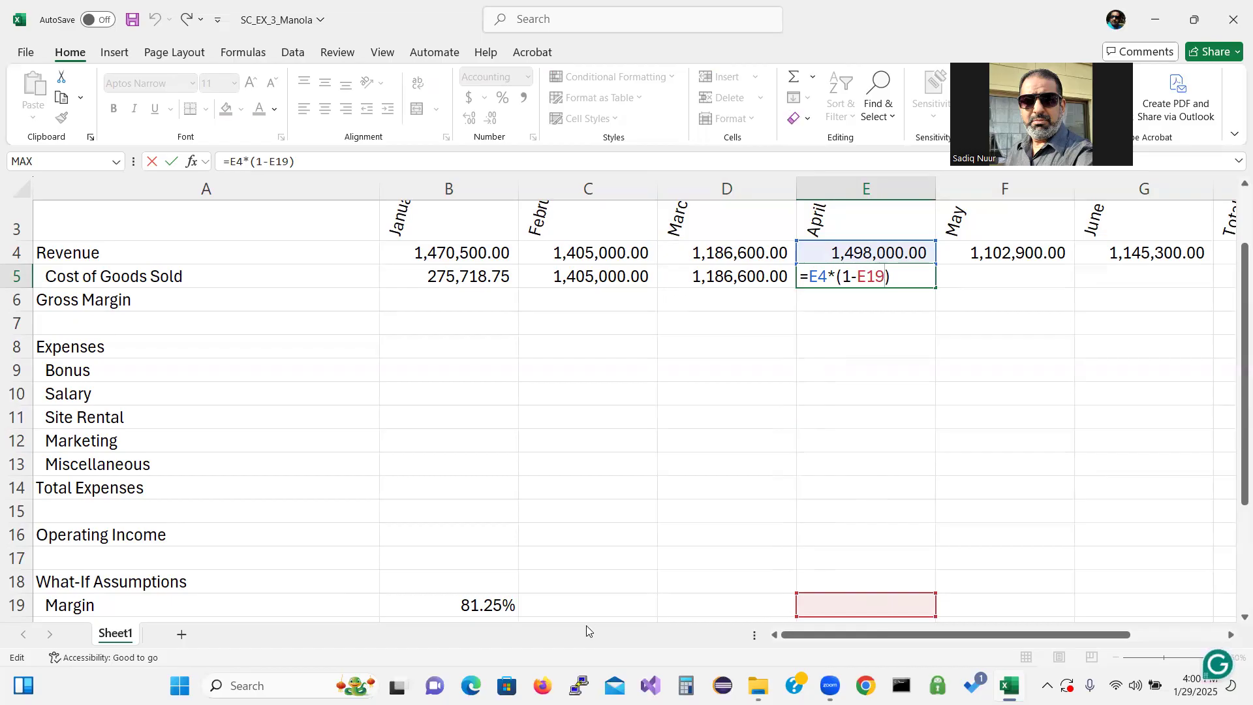
# Review the What-If Assumptions values in B19:B25
pyautogui.moveTo(1244, 435); pyautogui.dragTo(1244, 539)
pyautogui.moveTo(473, 449); pyautogui.dragTo(489, 588)
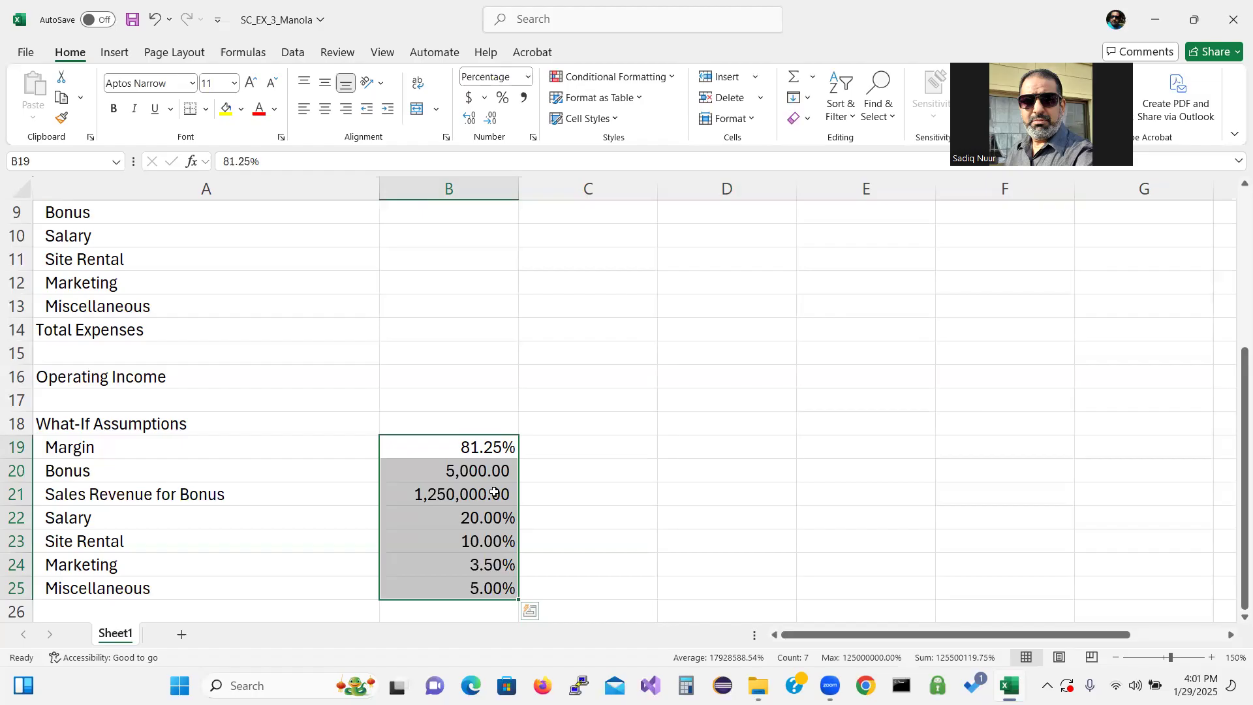
pyautogui.click(474, 444)
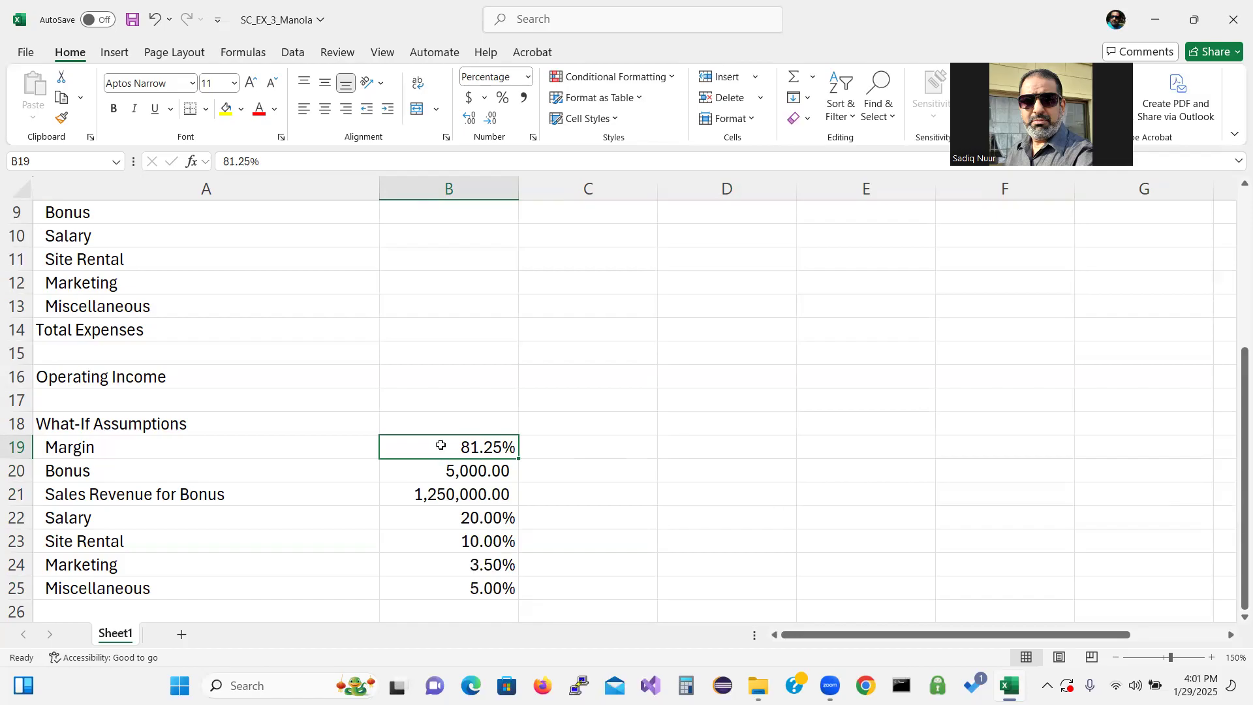
pyautogui.moveTo(1233, 519); pyautogui.dragTo(1234, 424)
# Clear the Cost of Goods Sold formulas from B5:E5
pyautogui.click(444, 274)
pyautogui.moveTo(445, 274); pyautogui.dragTo(847, 271)
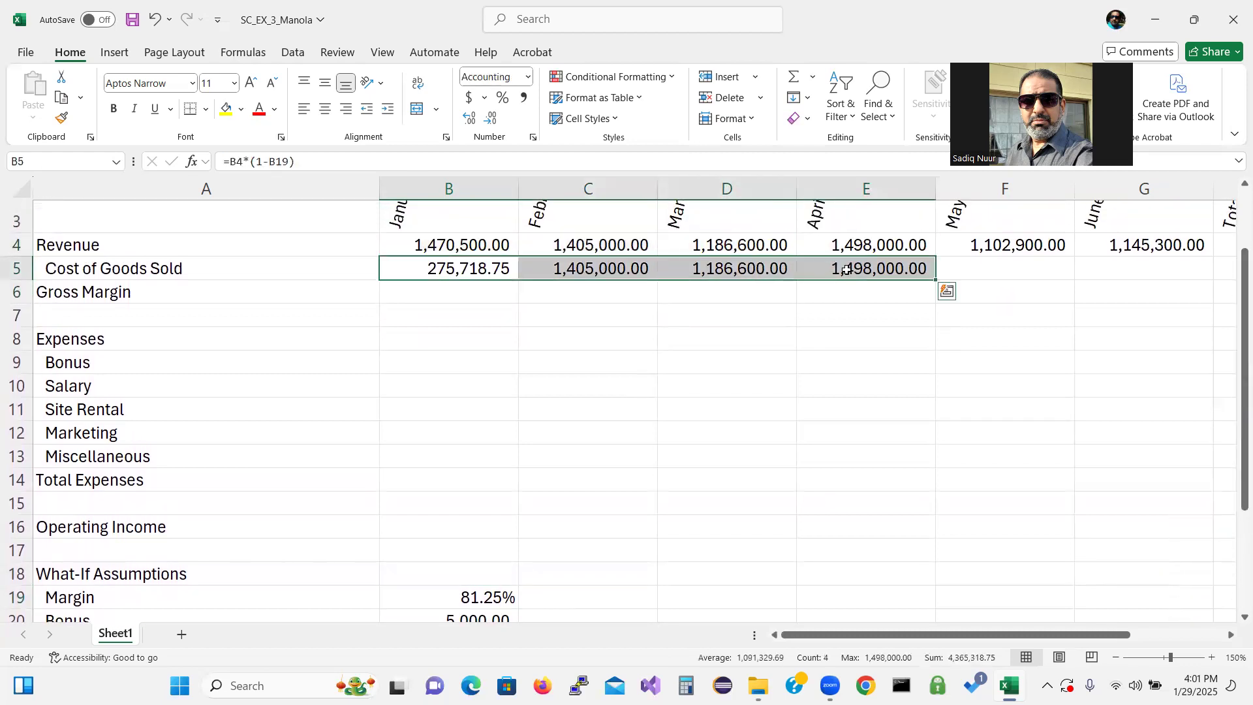
pyautogui.press('Delete')
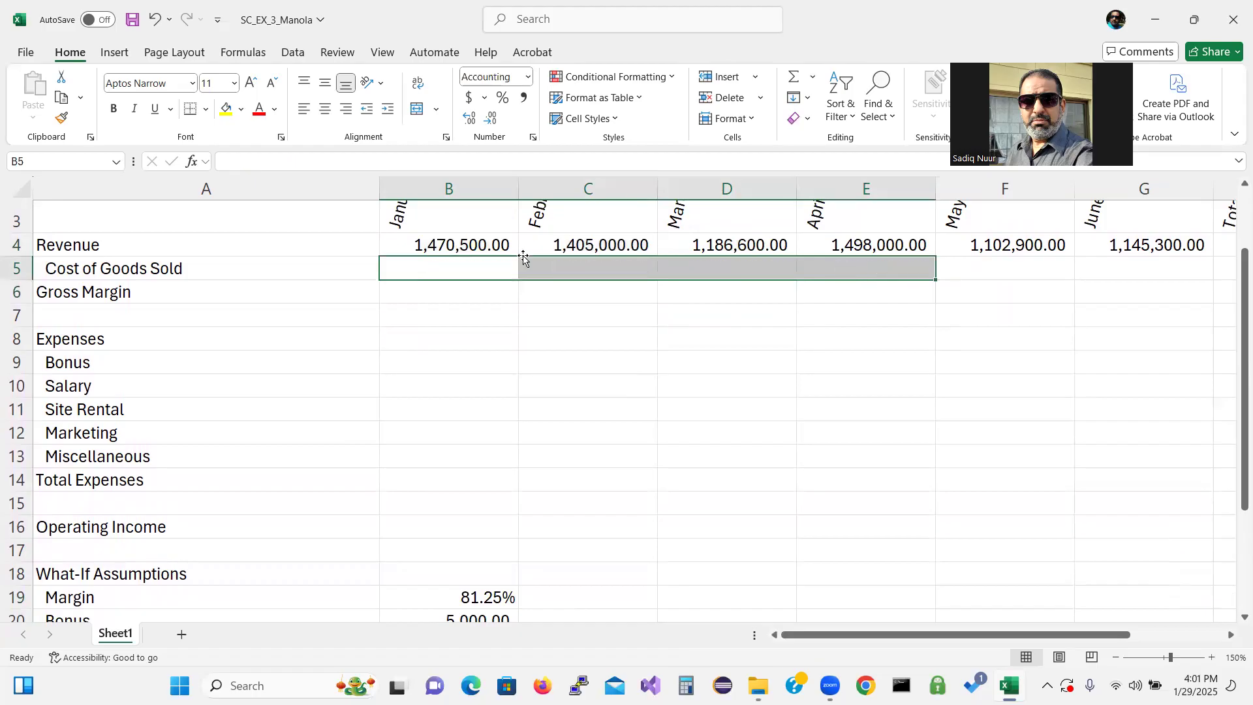
# Enter =B4*(1-$B$19) in B5, making the Margin reference absolute
pyautogui.click(465, 270)
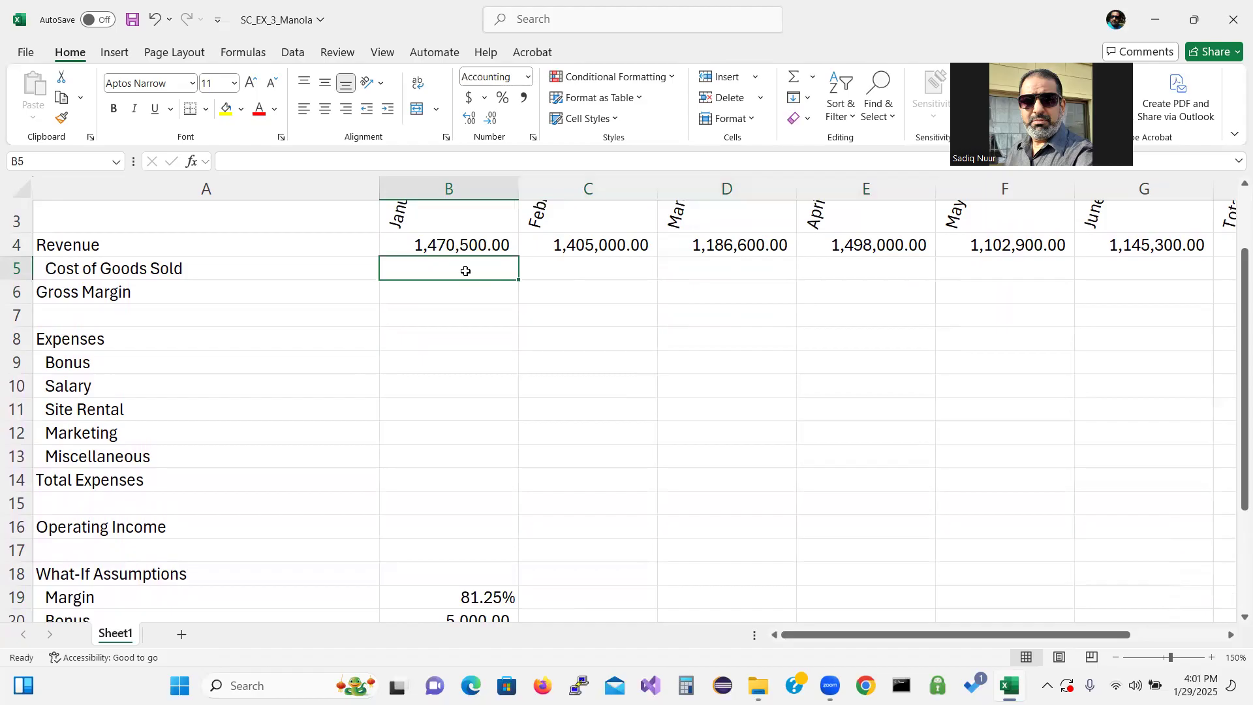
pyautogui.write('=b4')
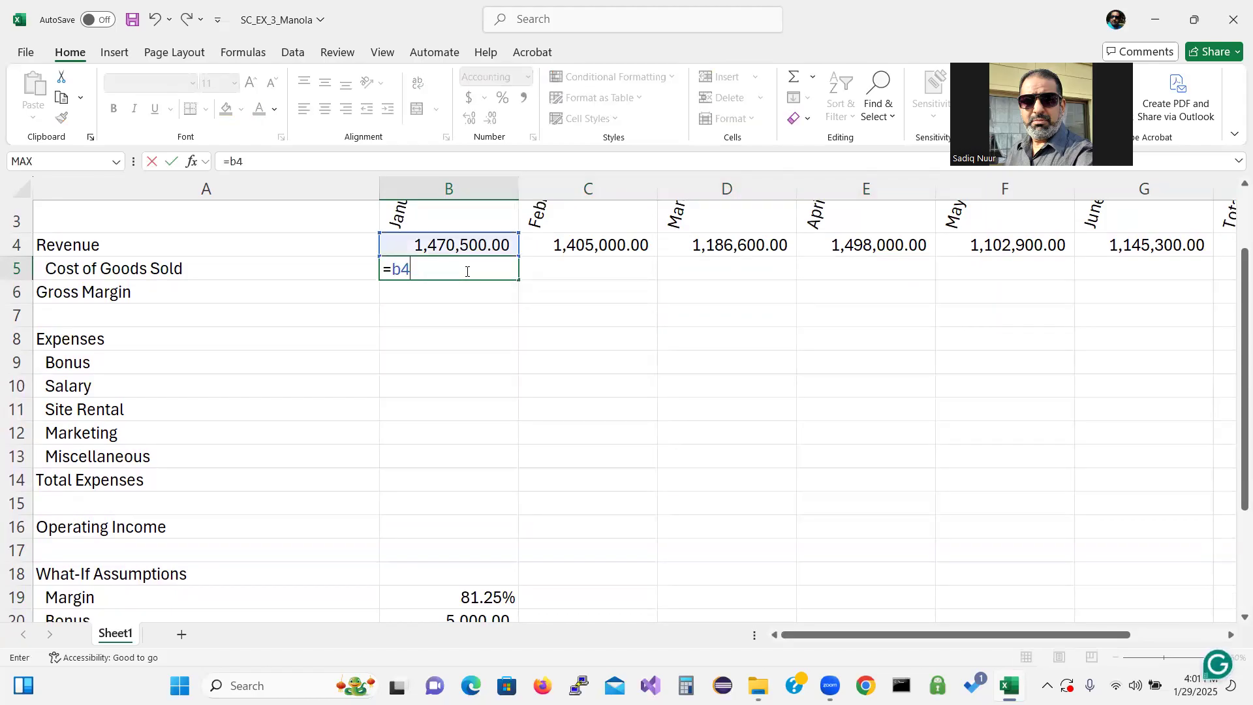
pyautogui.write('*(1-')
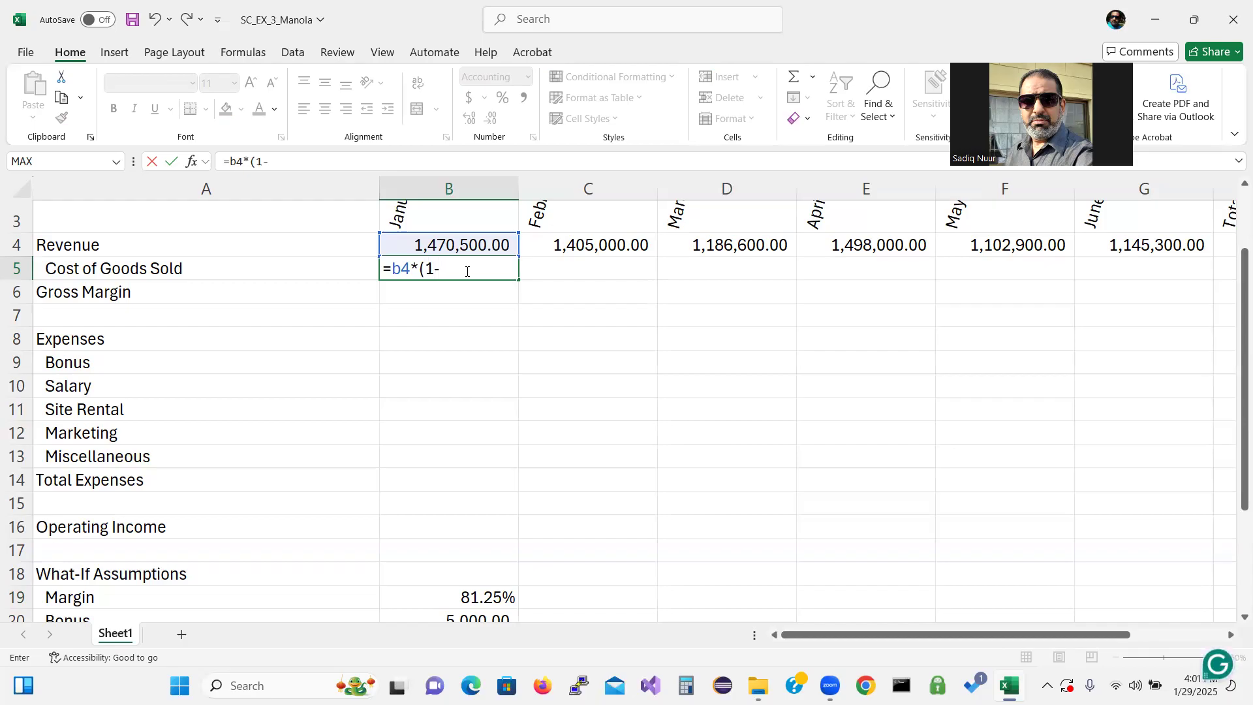
pyautogui.write('b19')
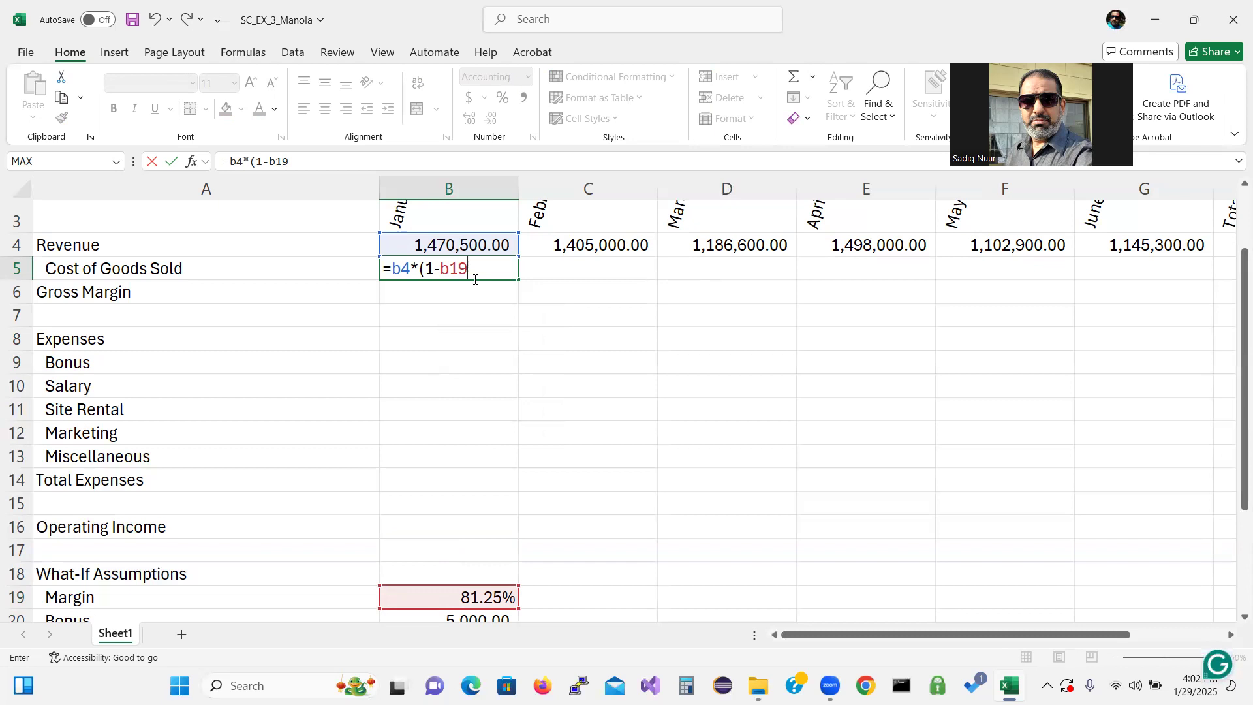
pyautogui.press('super+p')
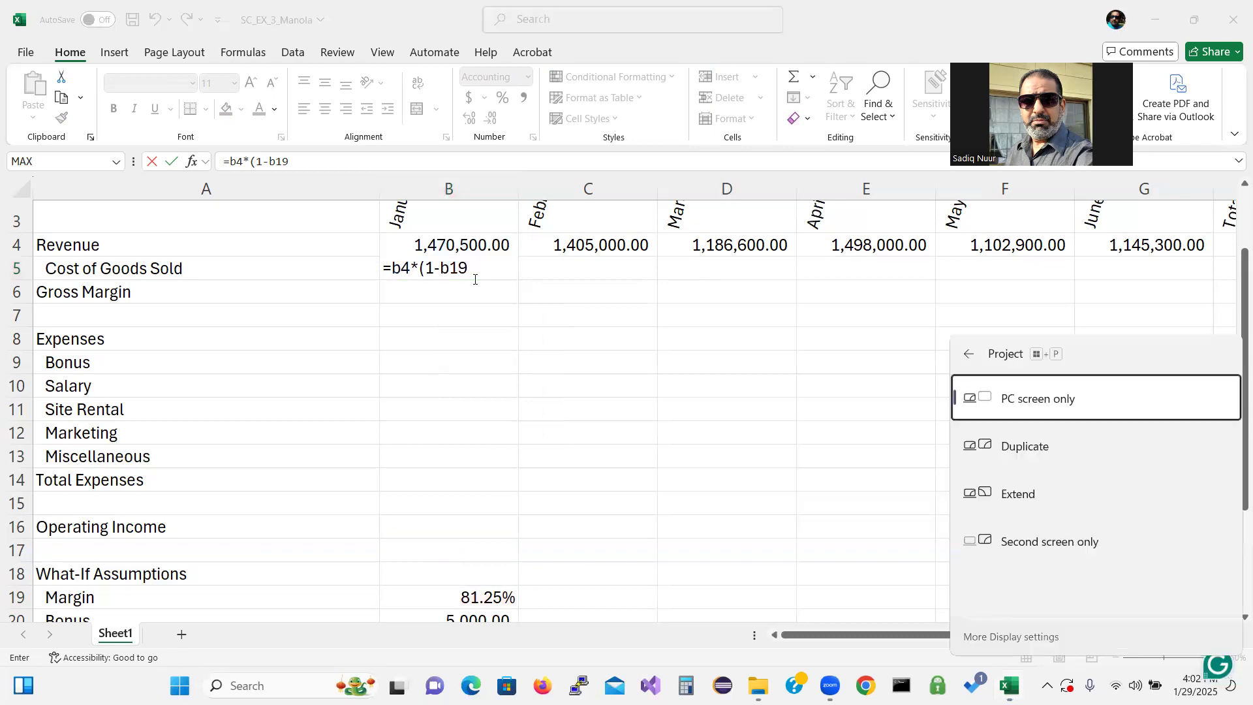
pyautogui.press('Escape')
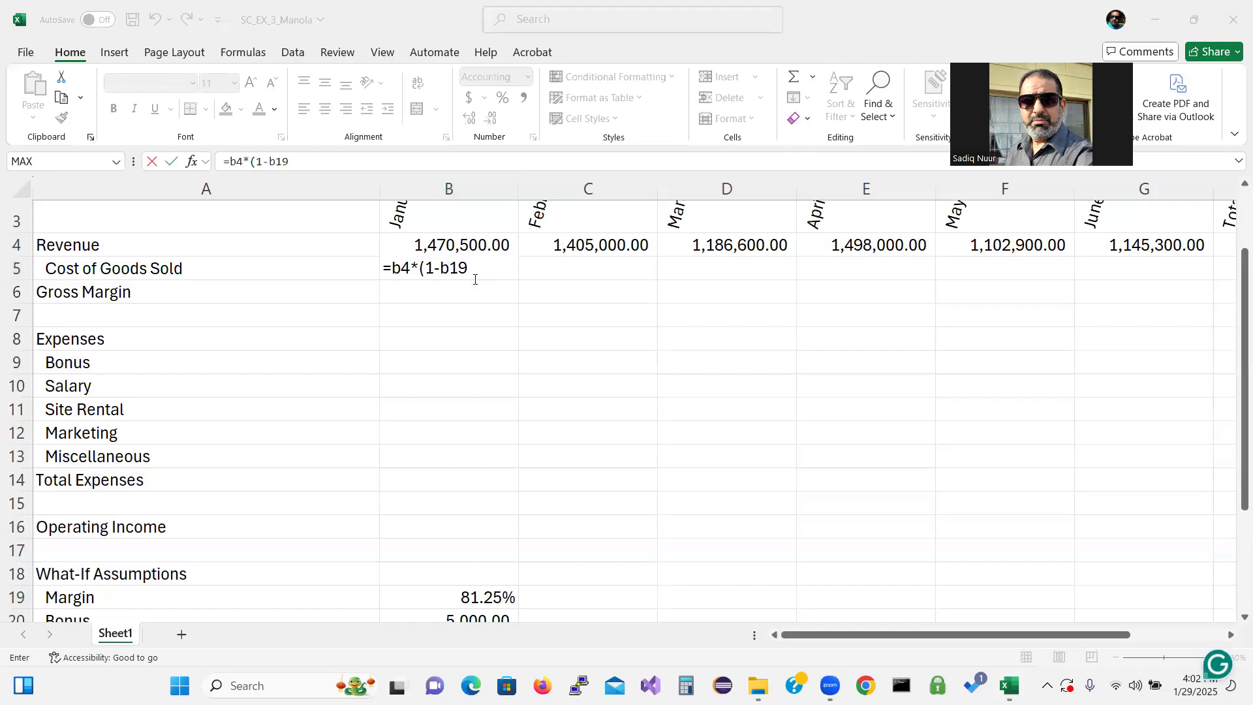
pyautogui.click(477, 272)
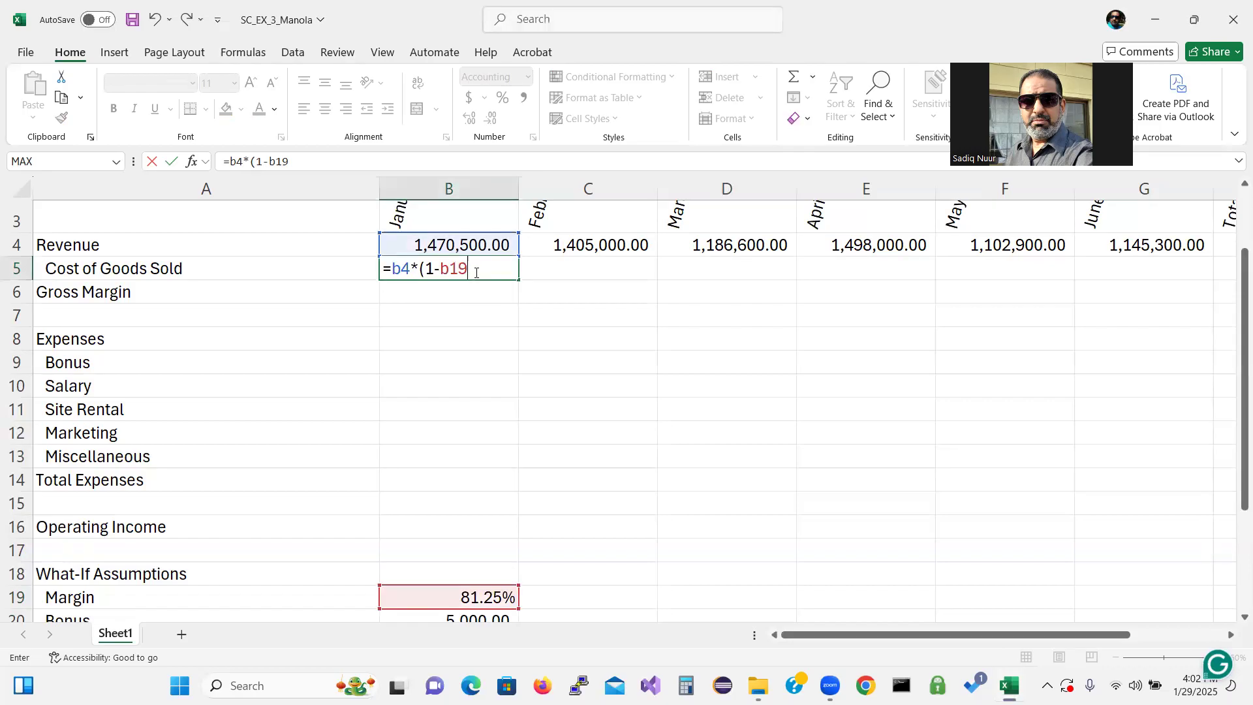
pyautogui.press('F4')
pyautogui.write(')')
pyautogui.press('Return')
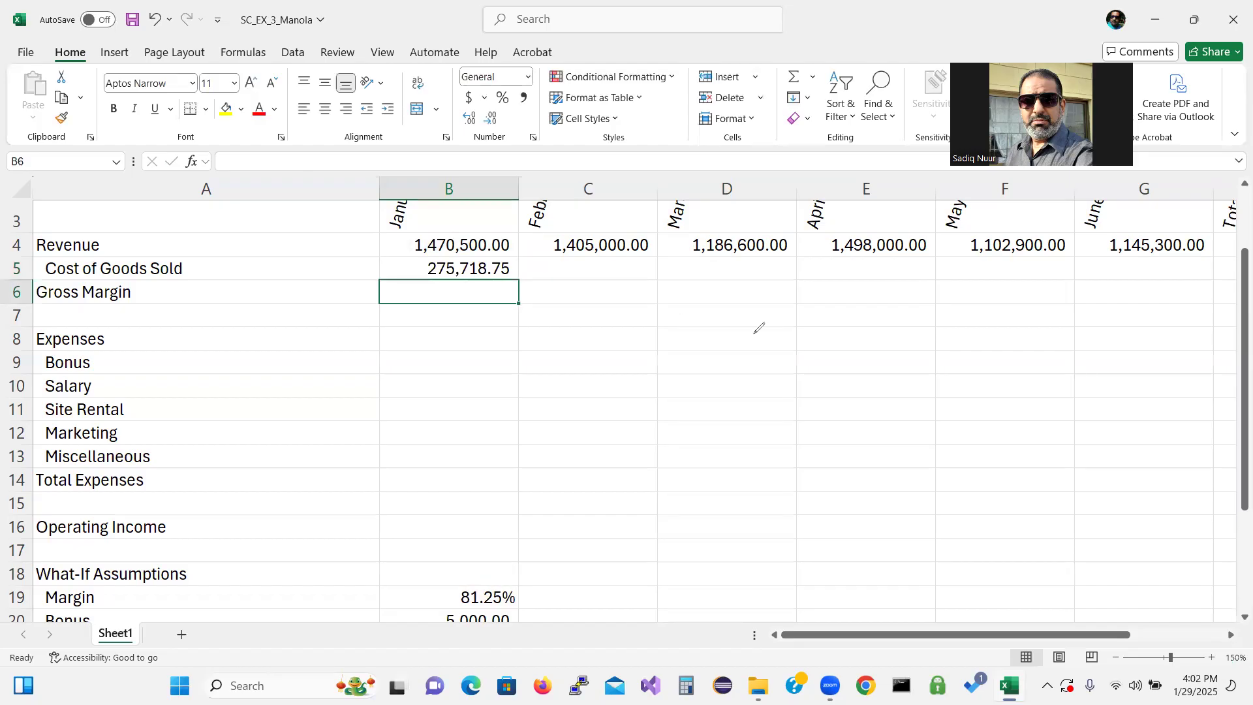
pyautogui.moveTo(747, 335)
pyautogui.mouseDown()
pyautogui.moveTo(782, 316)
pyautogui.moveTo(753, 340)
pyautogui.moveTo(777, 410)
pyautogui.moveTo(765, 376)
pyautogui.moveTo(776, 365)
pyautogui.moveTo(809, 396)
pyautogui.moveTo(804, 358)
pyautogui.moveTo(834, 383)
pyautogui.moveTo(885, 326)
pyautogui.moveTo(875, 334)
pyautogui.moveTo(887, 346)
pyautogui.mouseUp()
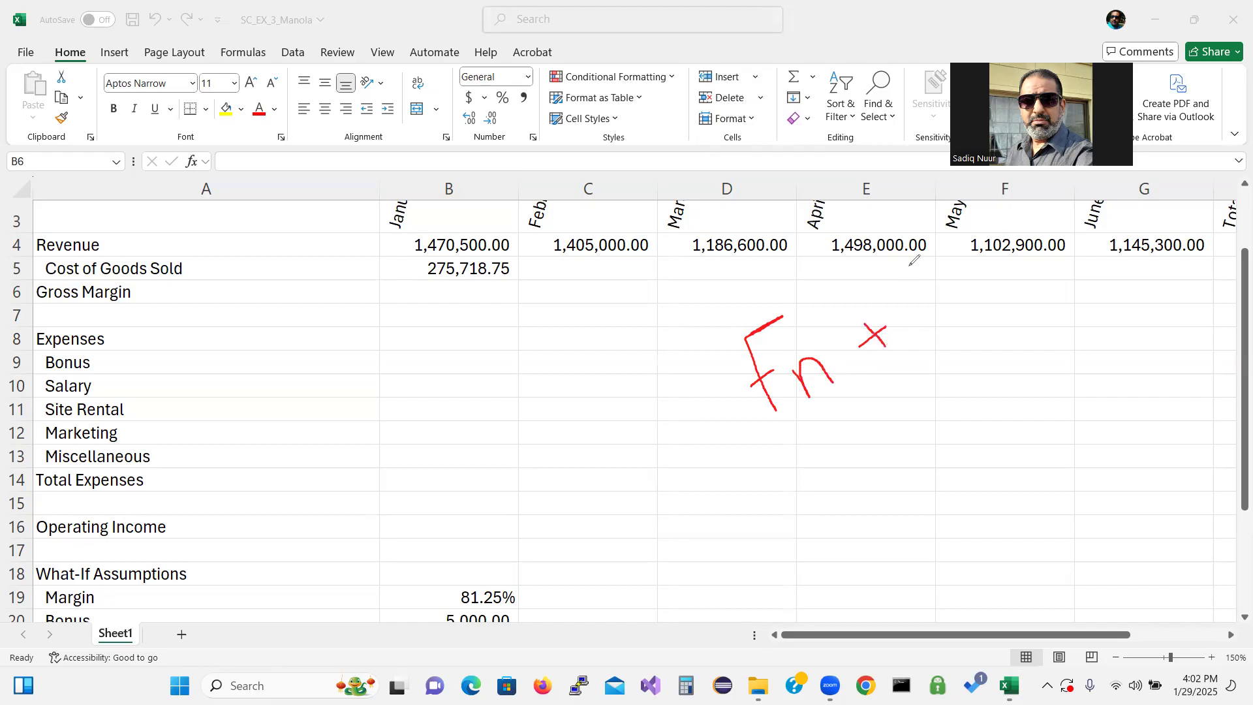
pyautogui.moveTo(899, 275)
pyautogui.mouseDown()
pyautogui.moveTo(921, 257)
pyautogui.moveTo(923, 335)
pyautogui.moveTo(926, 312)
pyautogui.moveTo(964, 300)
pyautogui.moveTo(960, 325)
pyautogui.mouseUp()
pyautogui.moveTo(891, 461)
pyautogui.mouseDown()
pyautogui.moveTo(878, 425)
pyautogui.moveTo(922, 432)
pyautogui.moveTo(919, 416)
pyautogui.moveTo(949, 412)
pyautogui.moveTo(939, 425)
pyautogui.mouseUp()
pyautogui.moveTo(969, 379)
pyautogui.mouseDown()
pyautogui.moveTo(957, 386)
pyautogui.moveTo(971, 389)
pyautogui.moveTo(959, 416)
pyautogui.moveTo(982, 376)
pyautogui.moveTo(992, 386)
pyautogui.moveTo(975, 374)
pyautogui.moveTo(1023, 364)
pyautogui.mouseUp()
pyautogui.moveTo(1007, 318)
pyautogui.mouseDown()
pyautogui.moveTo(1023, 351)
pyautogui.moveTo(1047, 323)
pyautogui.moveTo(1059, 331)
pyautogui.mouseUp()
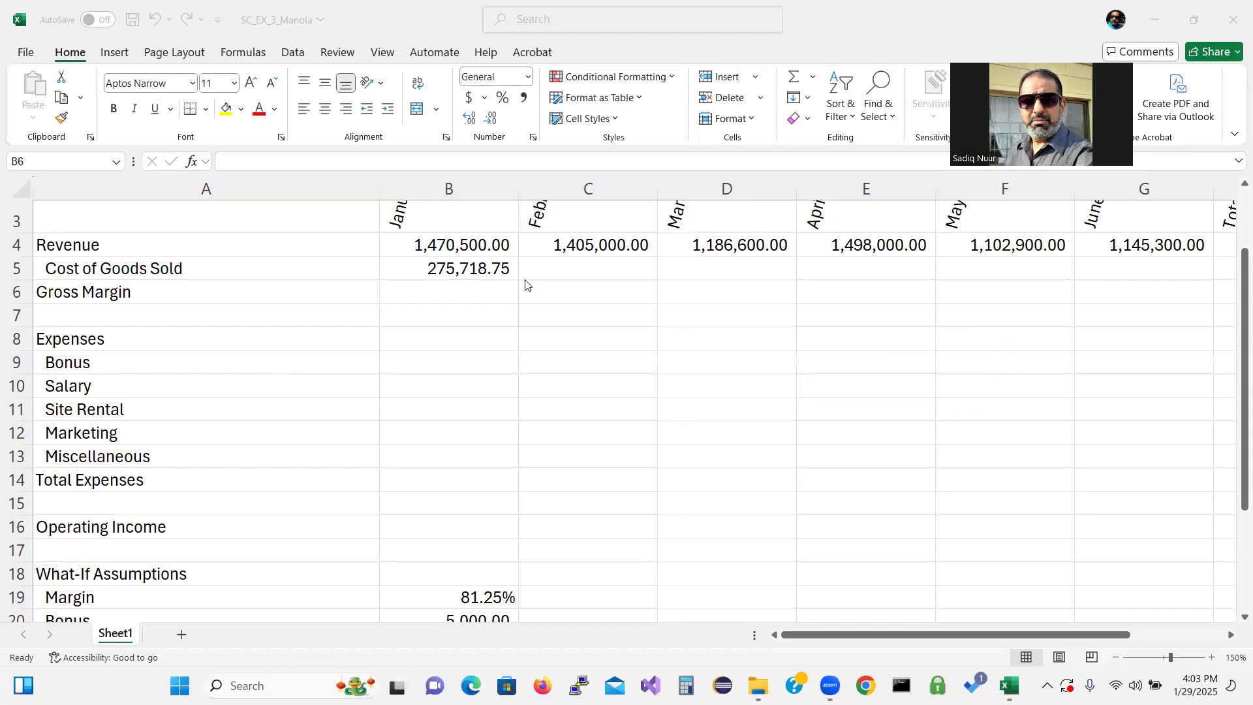
# Copy the January Cost of Goods Sold formula across C5:G5 for the remaining months
pyautogui.click(496, 282)
pyautogui.click(482, 268)
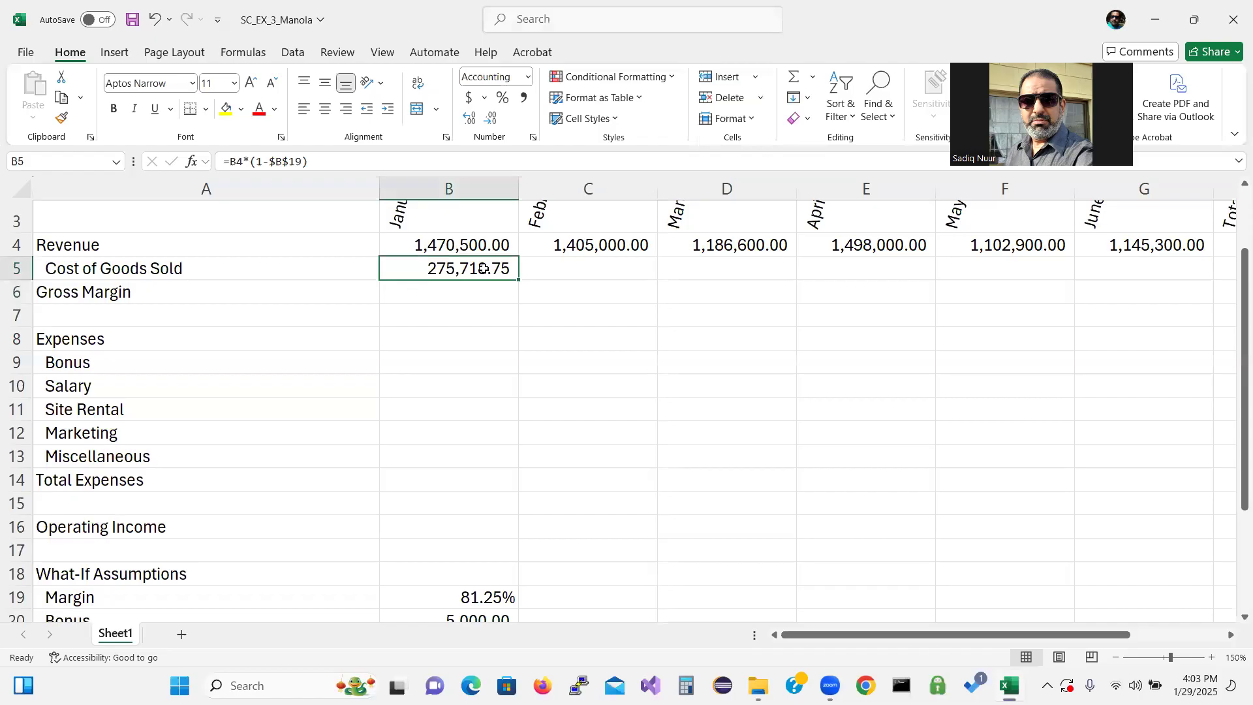
pyautogui.click(519, 280)
pyautogui.moveTo(520, 279); pyautogui.dragTo(1187, 277)
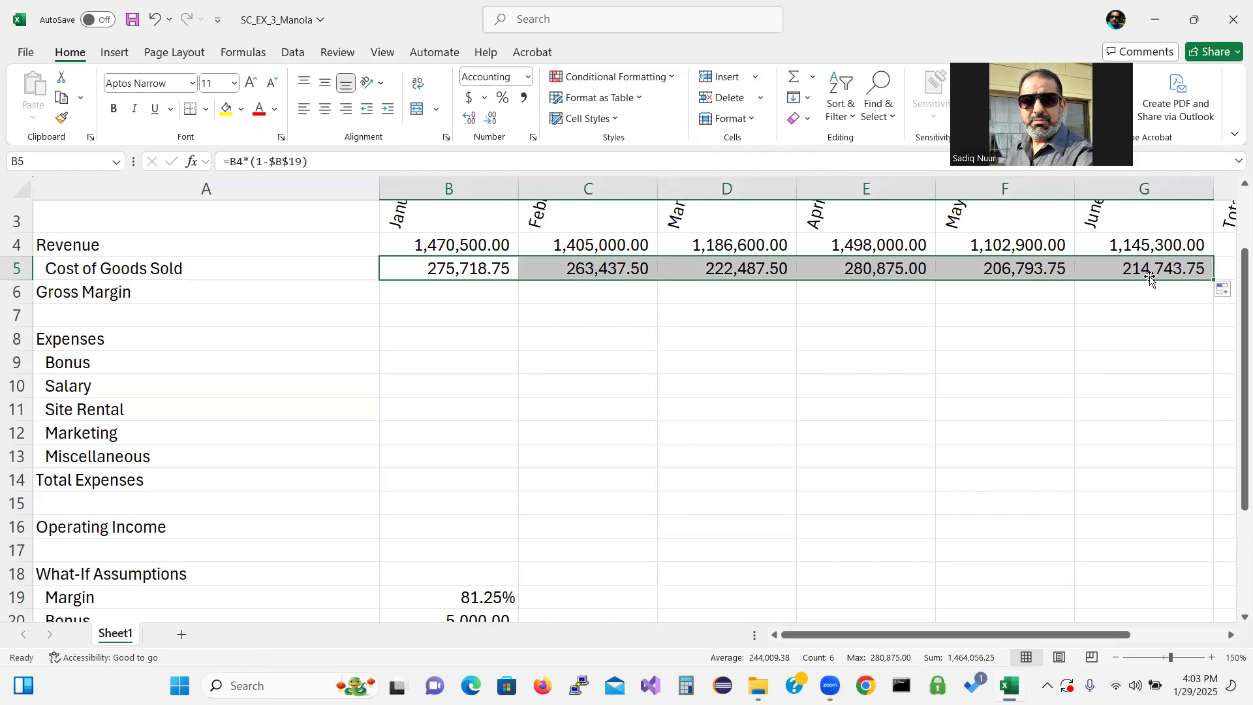
pyautogui.moveTo(1235, 457); pyautogui.dragTo(1238, 465)
# Inspect the copied Cost of Goods Sold formulas in the April and February cells to check the absolute Margin reference
pyautogui.click(980, 470)
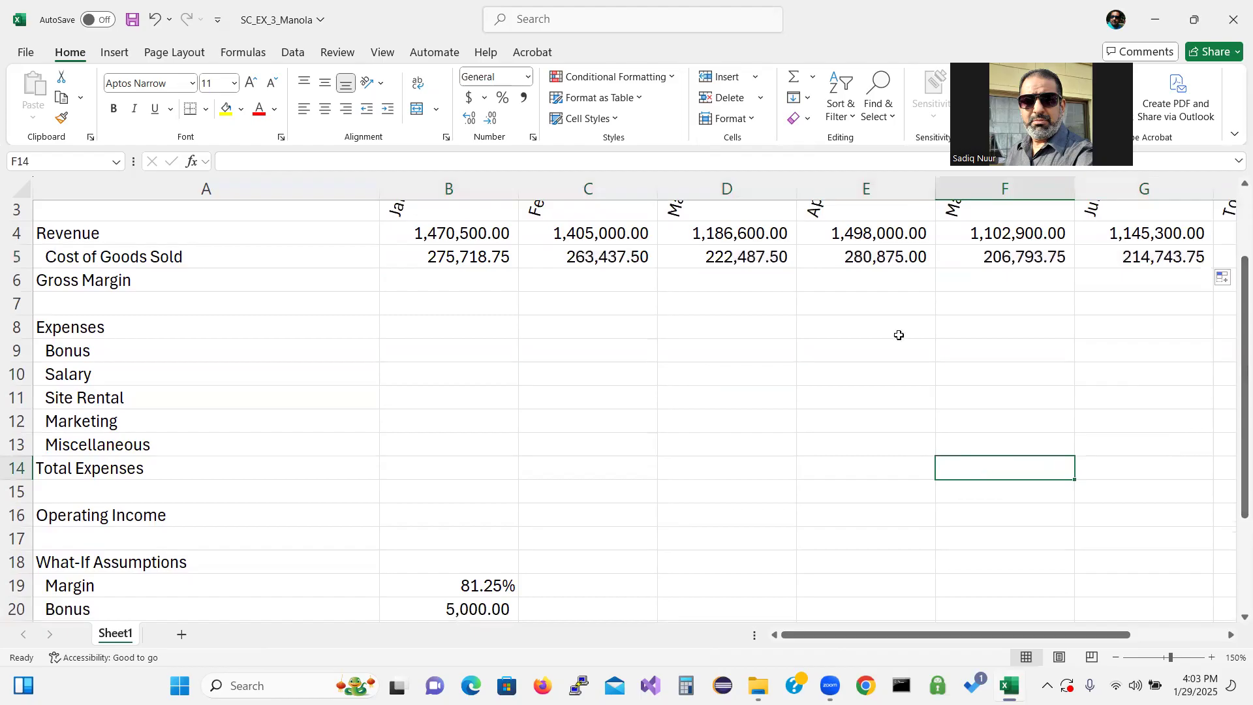
pyautogui.doubleClick(865, 257)
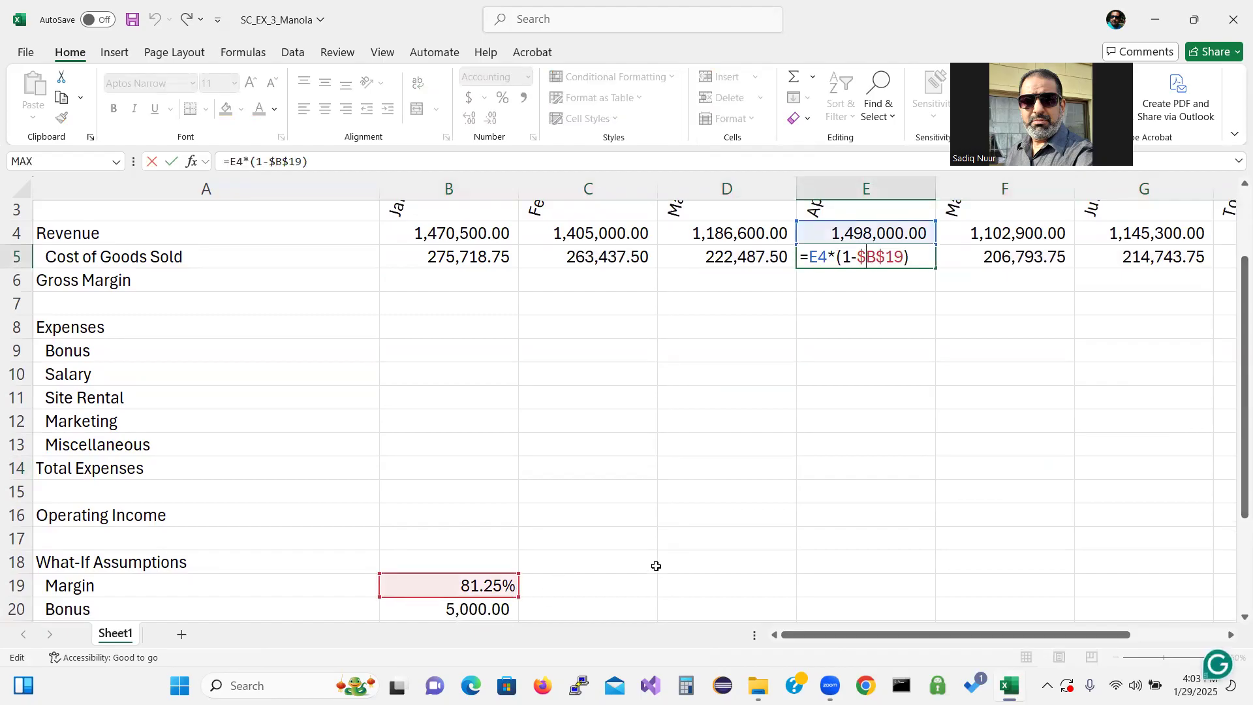
pyautogui.hotkey('ctrl', 'Return')
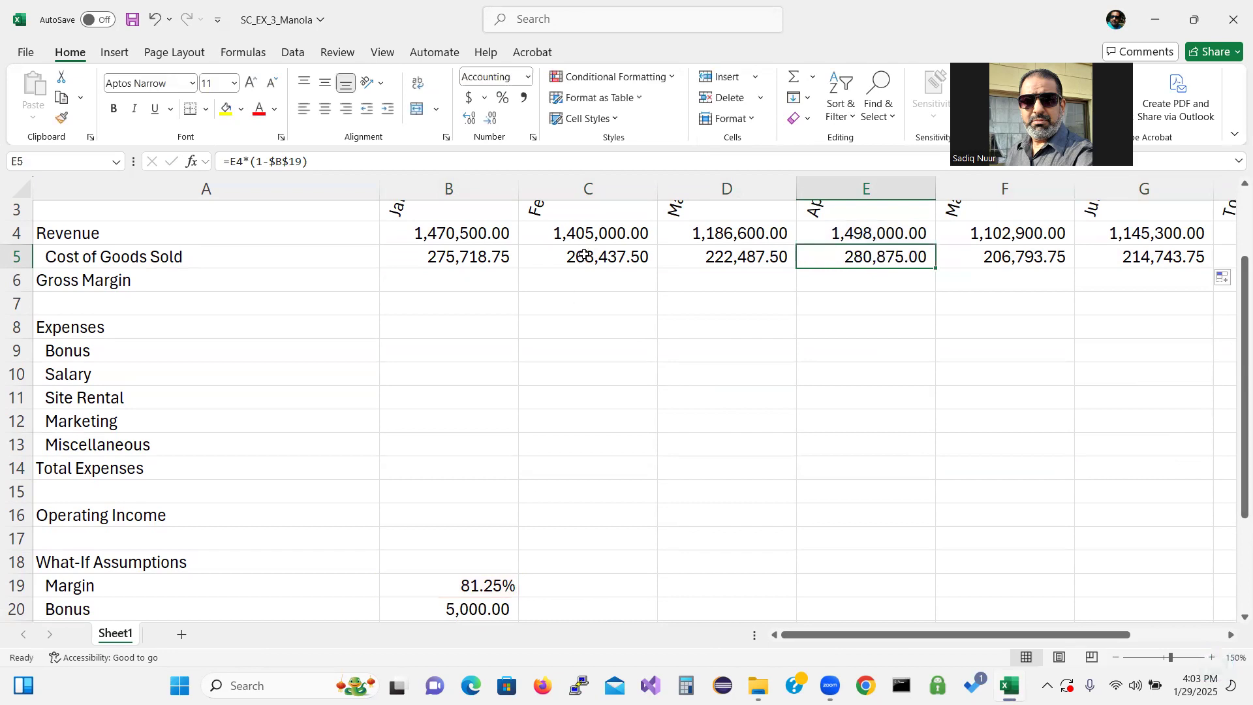
pyautogui.doubleClick(584, 255)
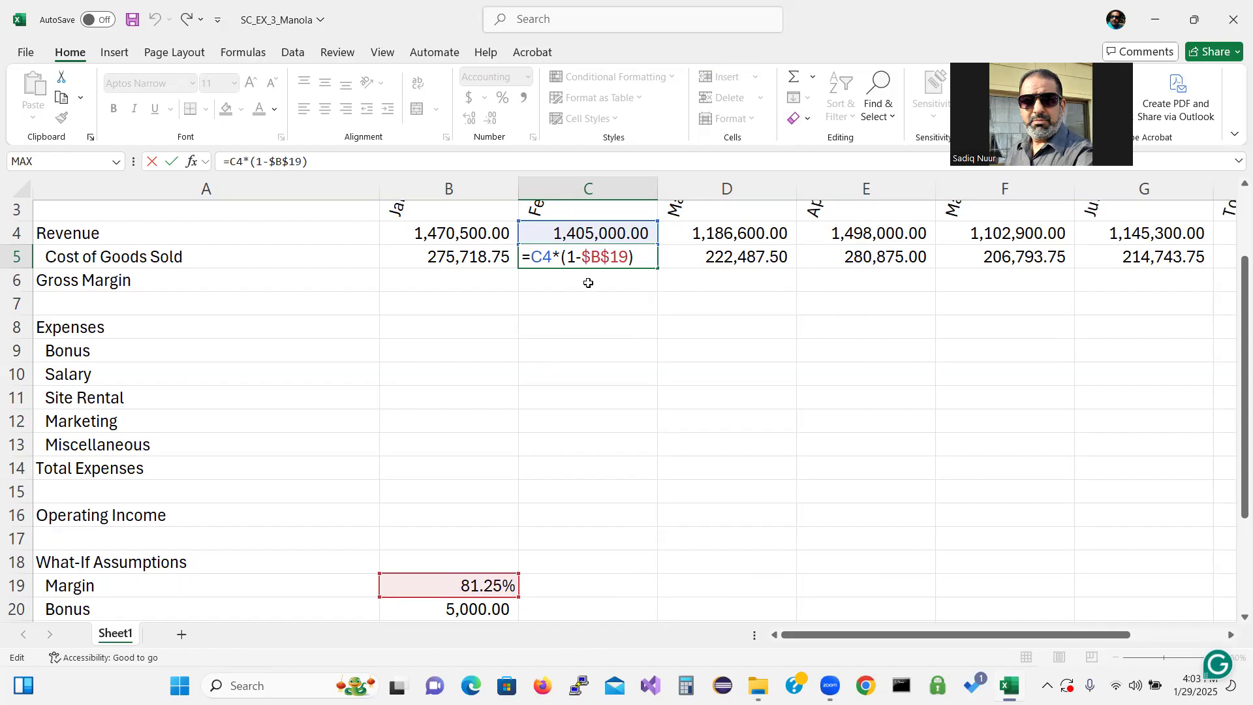
pyautogui.hotkey('ctrl', 'Return')
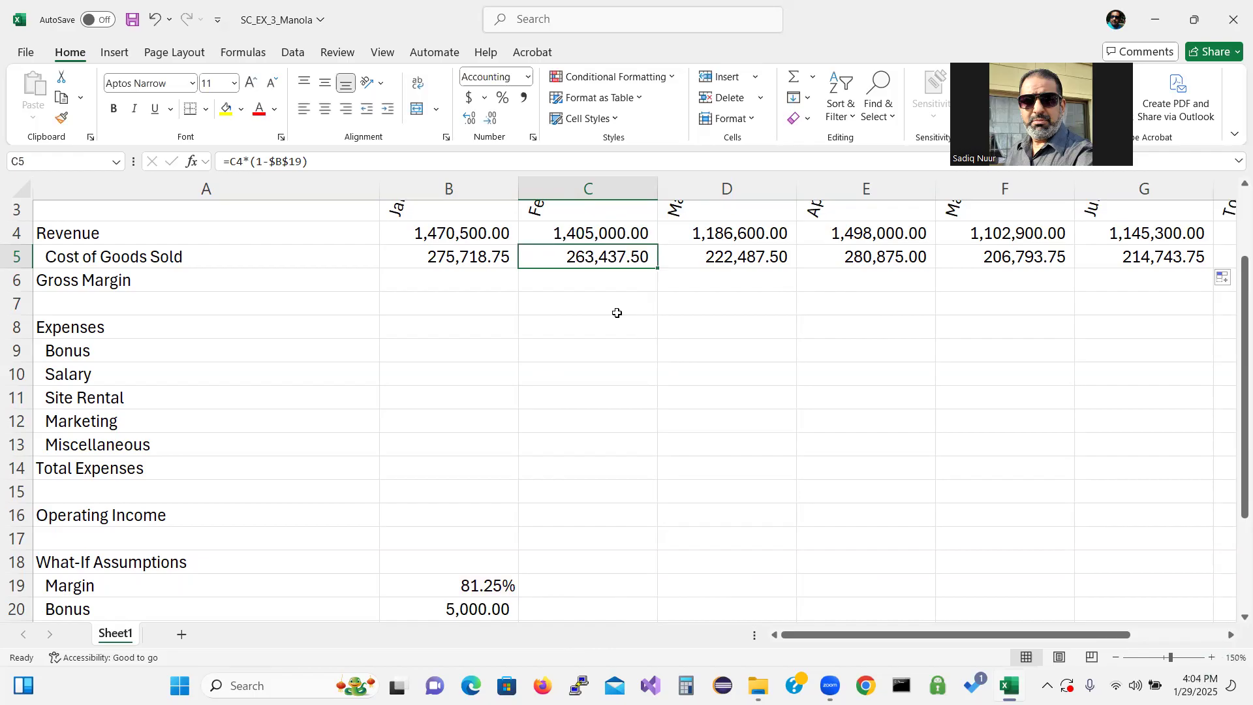
# Enter the January Gross Margin formula =B4-B5 in B6
pyautogui.click(474, 279)
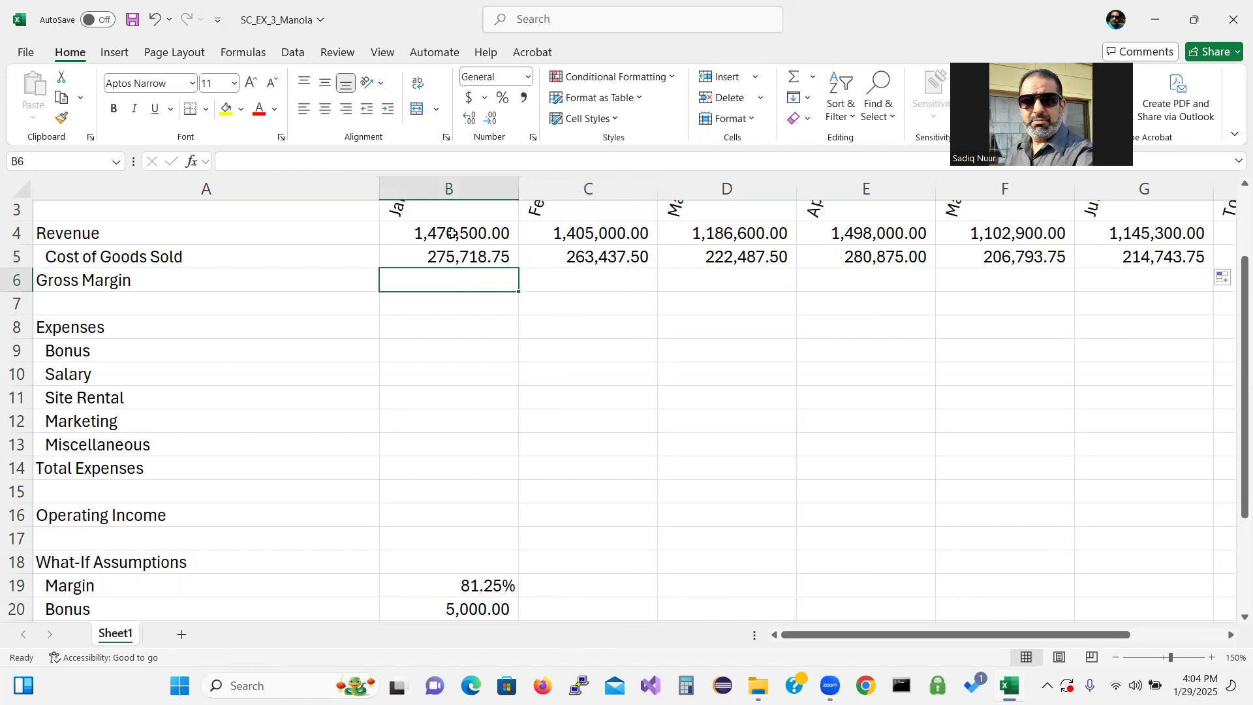
pyautogui.write('=')
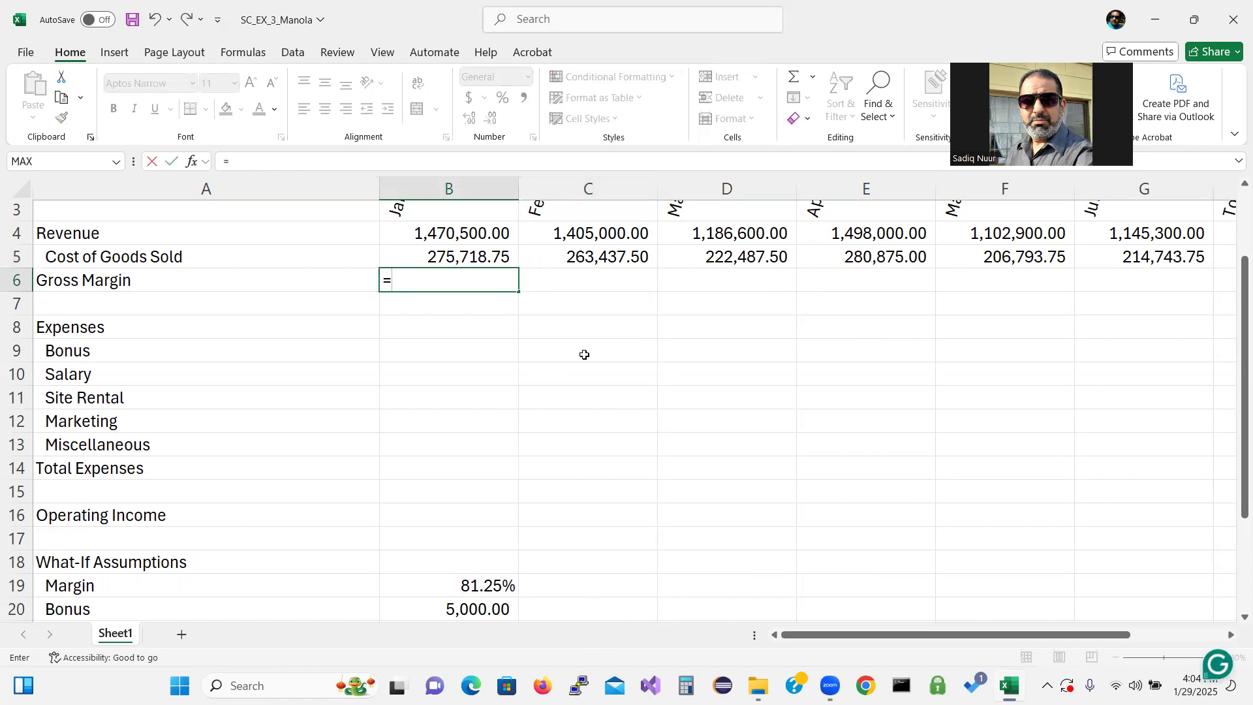
pyautogui.write('b4')
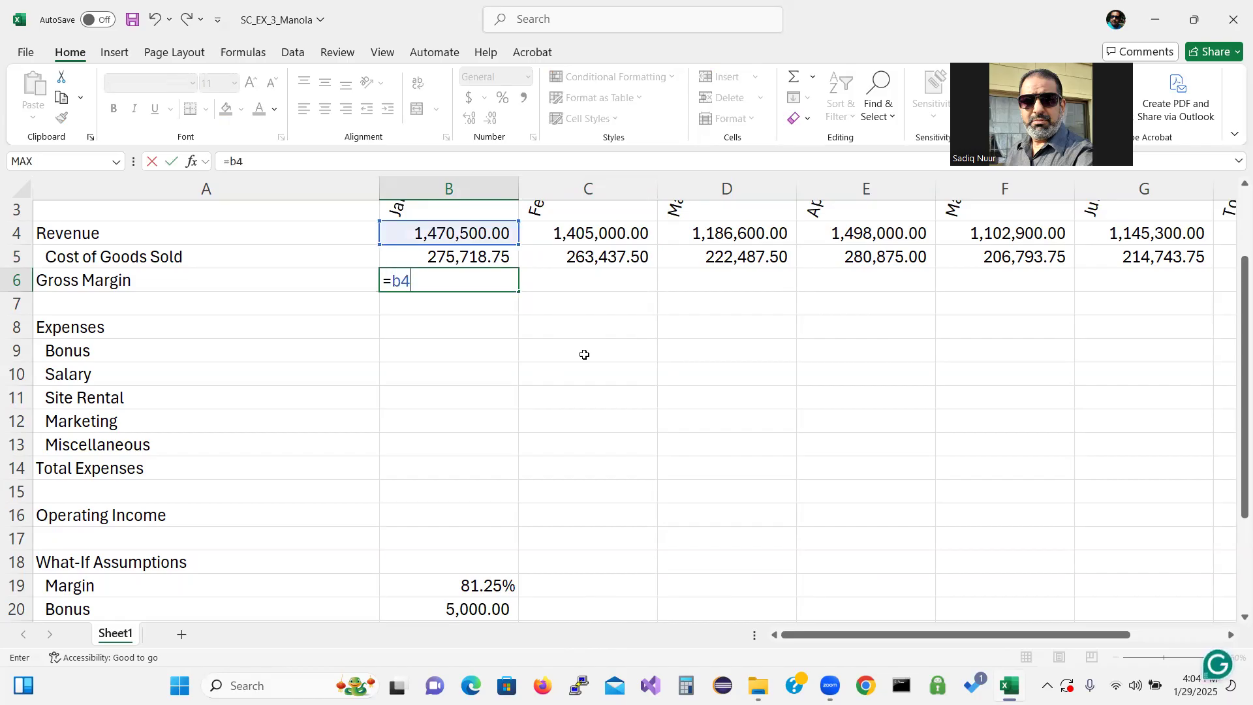
pyautogui.write('-b5')
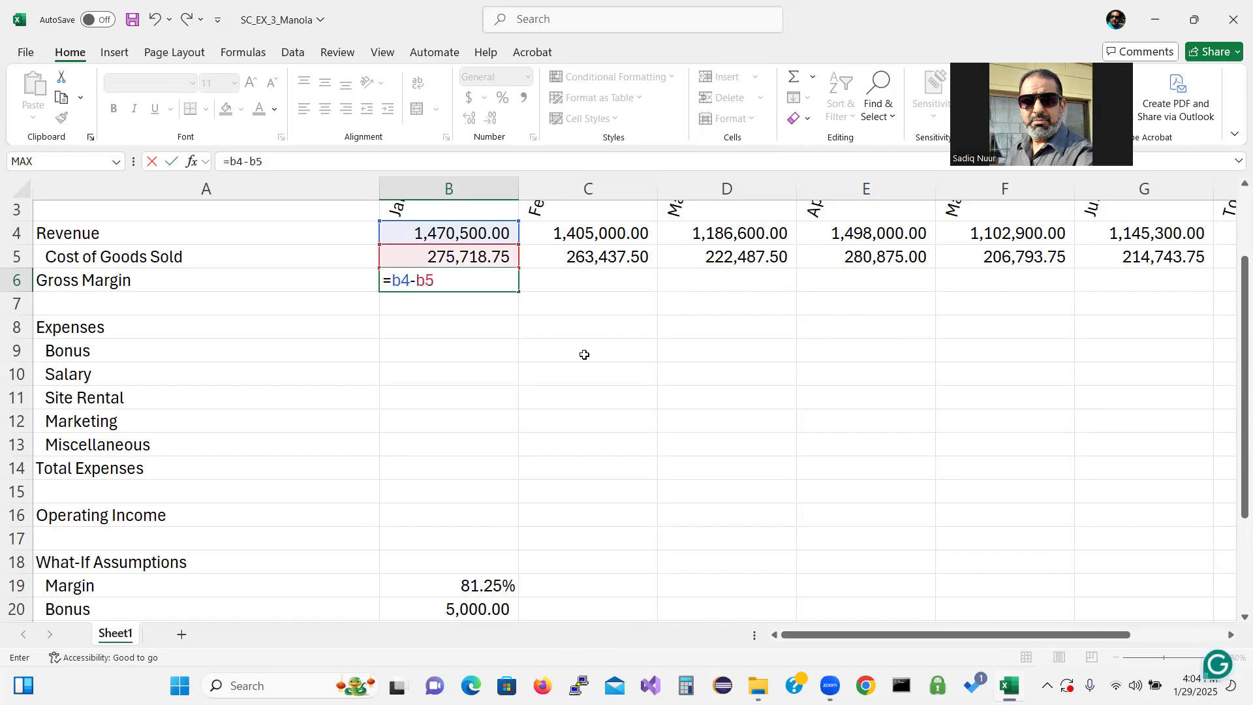
pyautogui.press('Return')
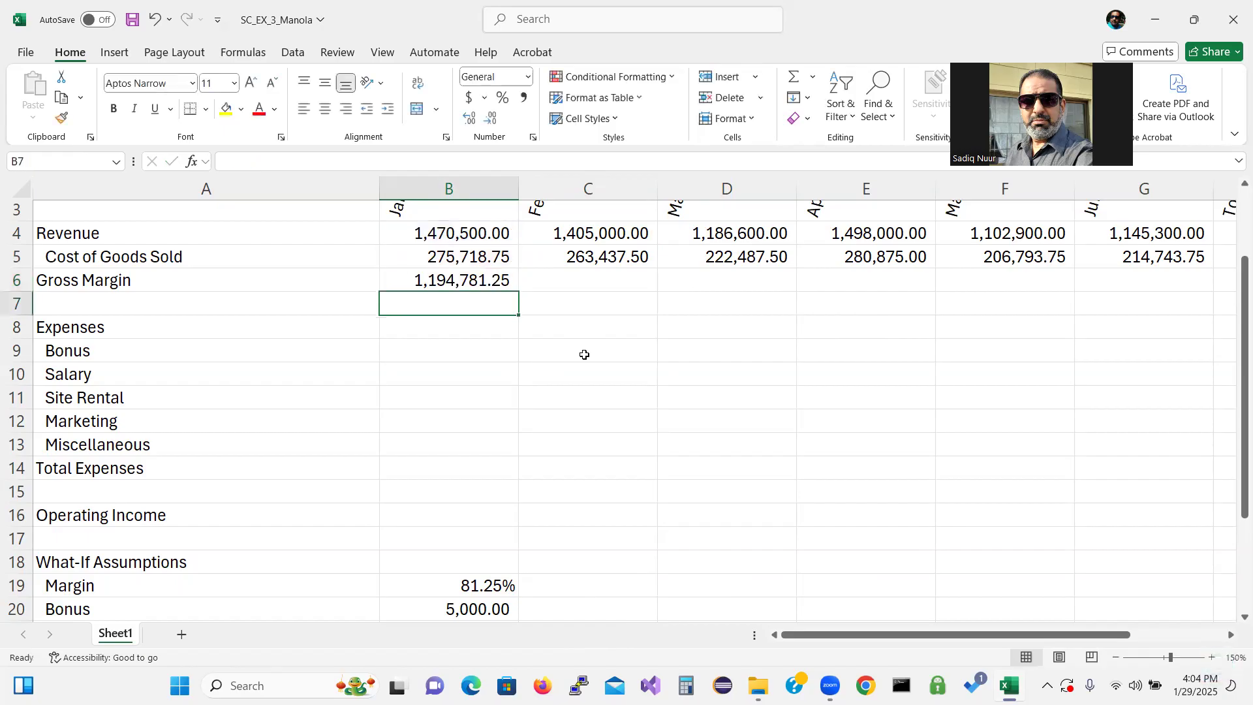
# Copy the January Gross Margin formula across C6:G6 for the remaining months
pyautogui.click(486, 282)
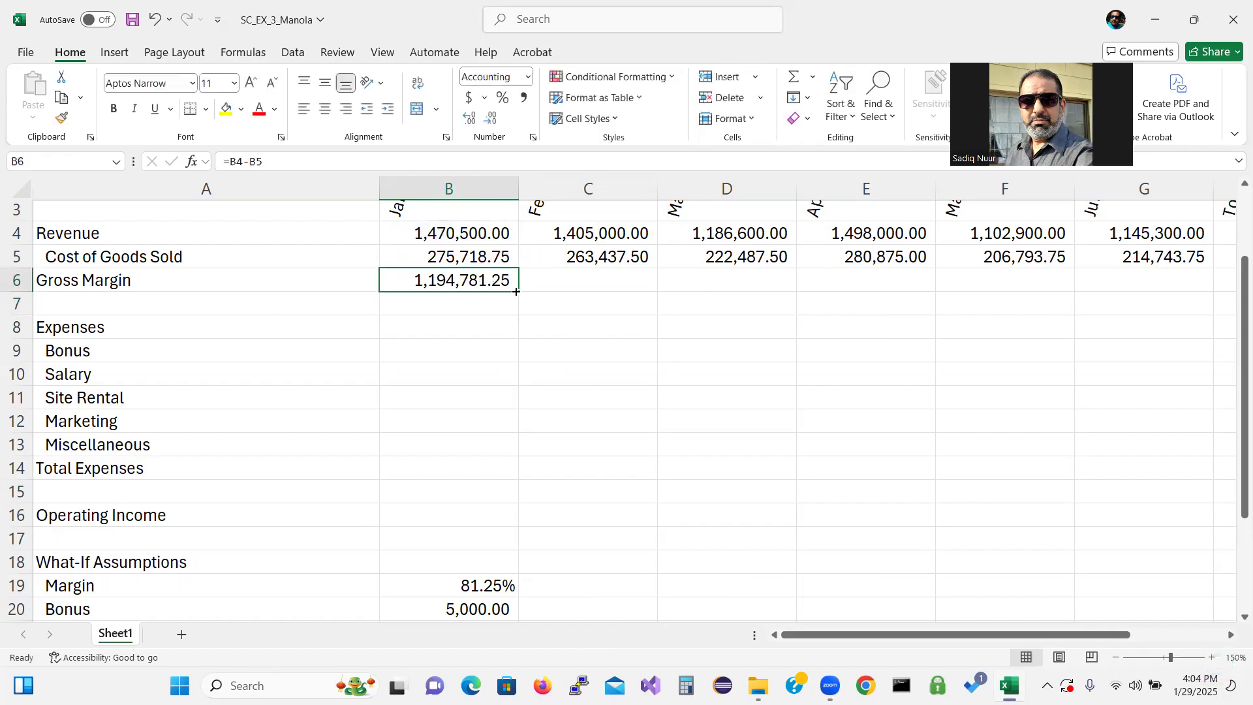
pyautogui.moveTo(519, 291); pyautogui.dragTo(1167, 280)
pyautogui.moveTo(1045, 637); pyautogui.dragTo(1073, 633)
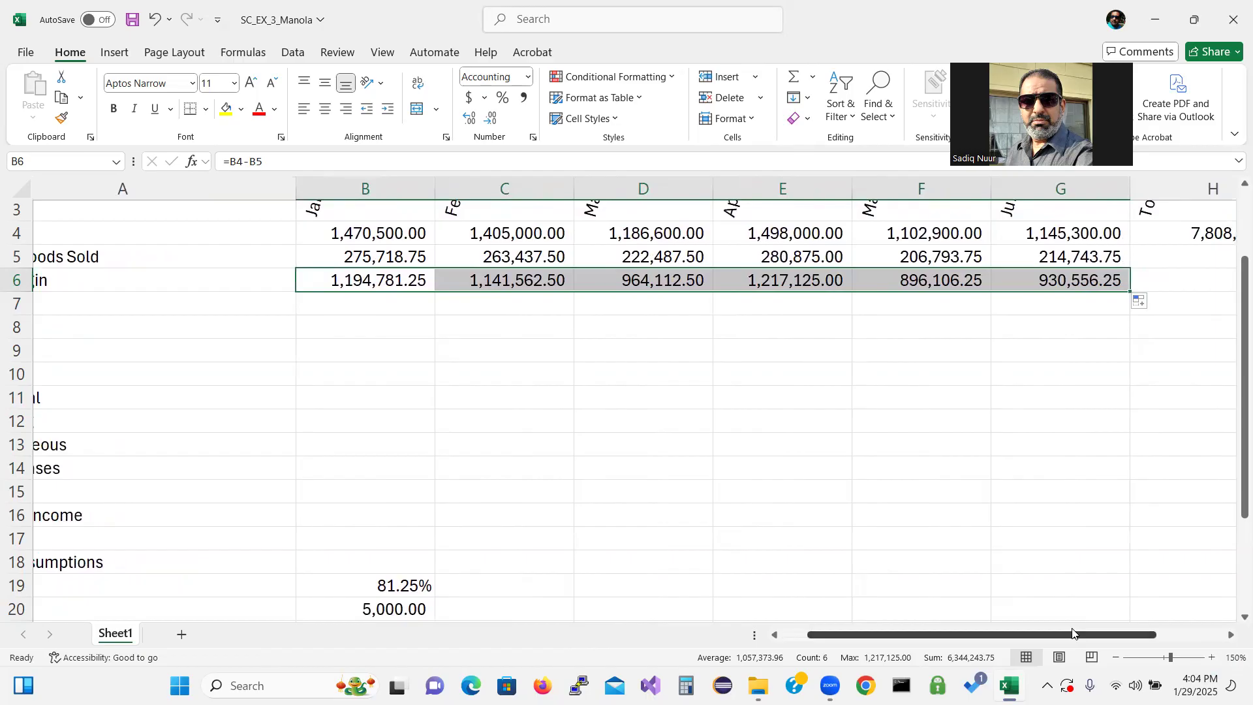
pyautogui.moveTo(1073, 633); pyautogui.dragTo(1007, 642)
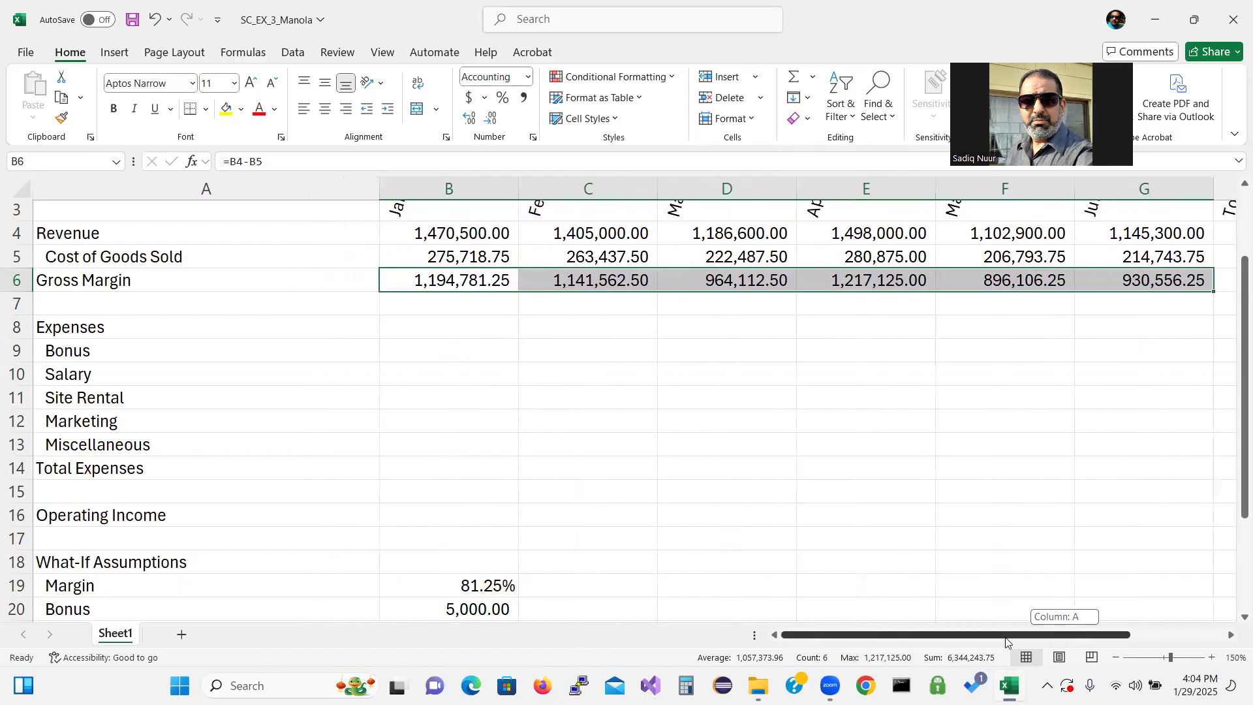
pyautogui.click(465, 346)
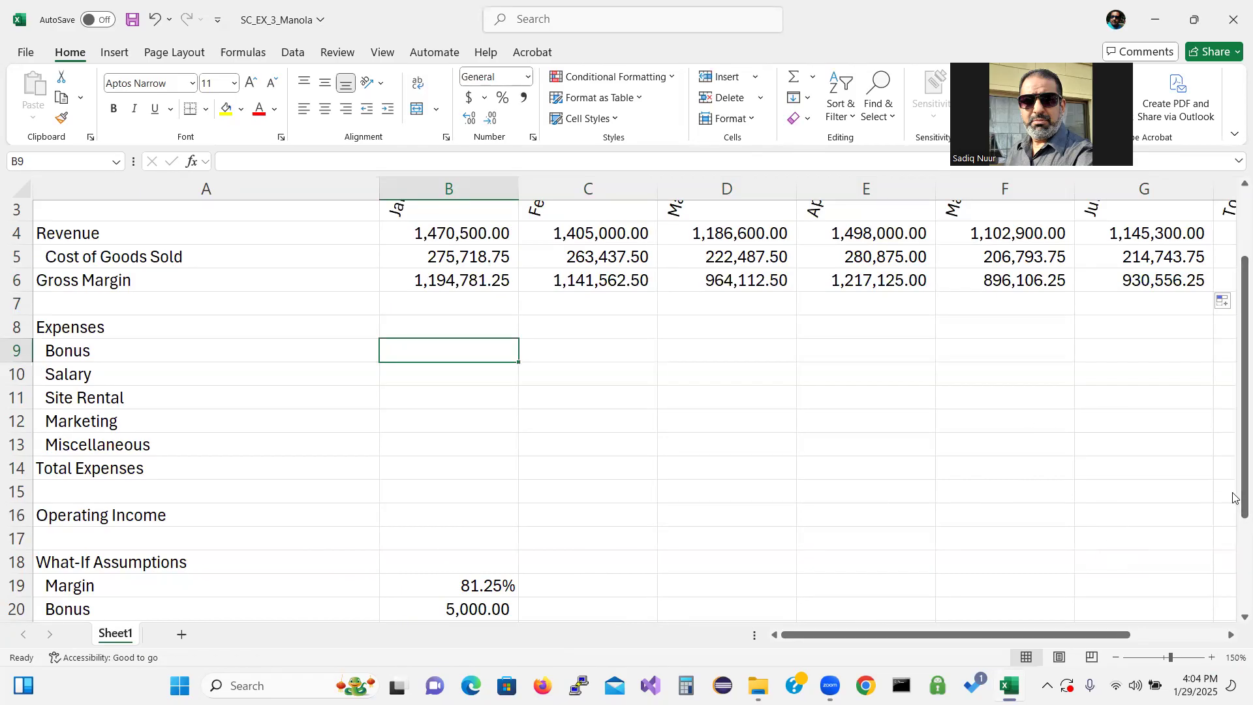
pyautogui.moveTo(1233, 502); pyautogui.dragTo(1233, 513)
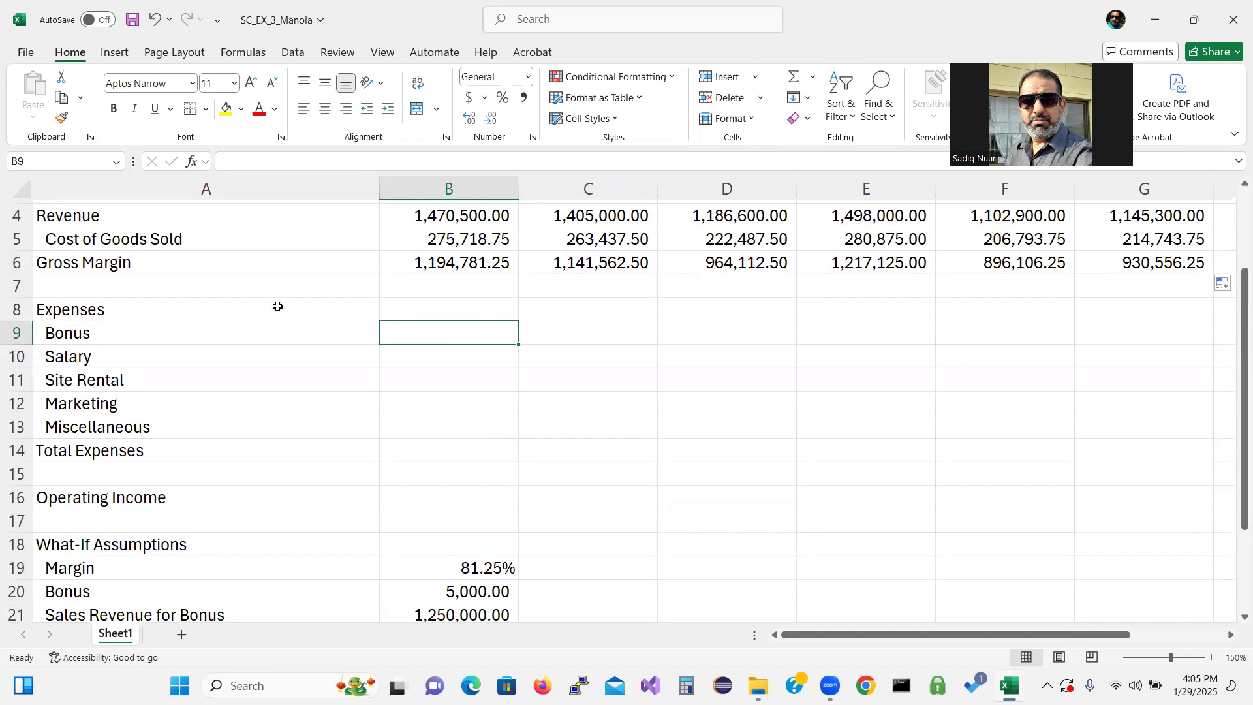
# Start an IF function for the January Bonus in B9, choosing it from the Logical function category
pyautogui.click(191, 161)
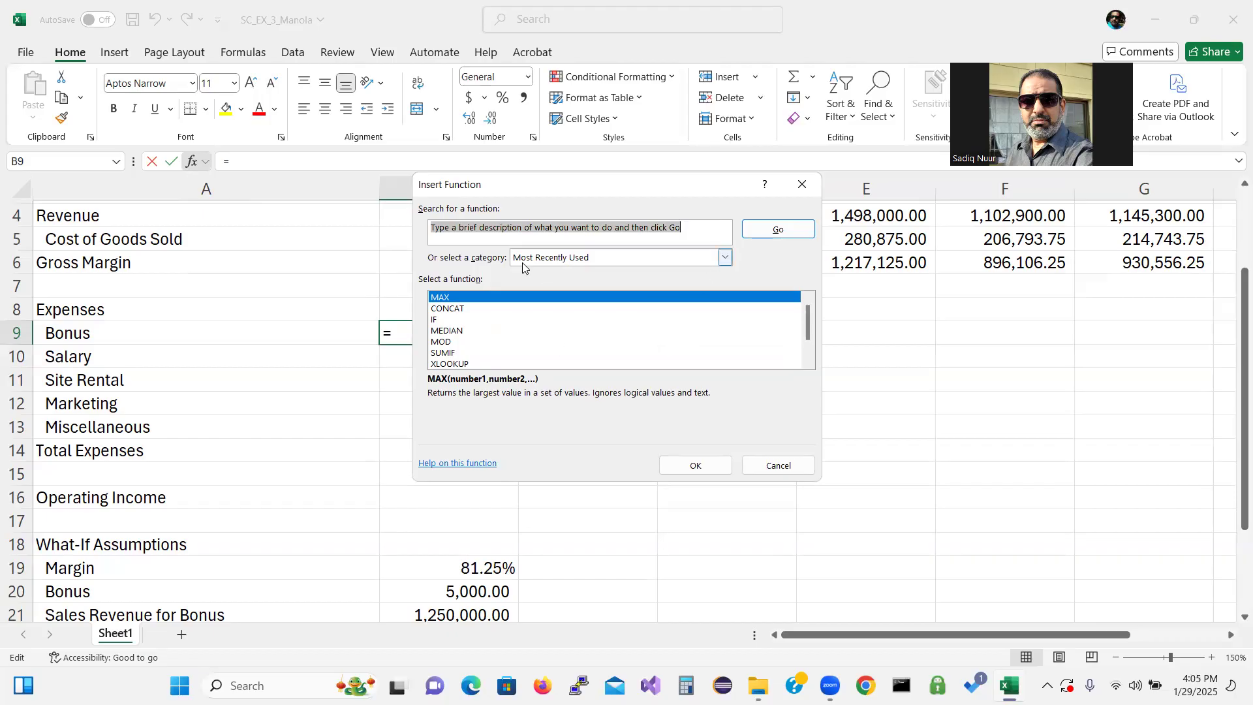
pyautogui.click(722, 258)
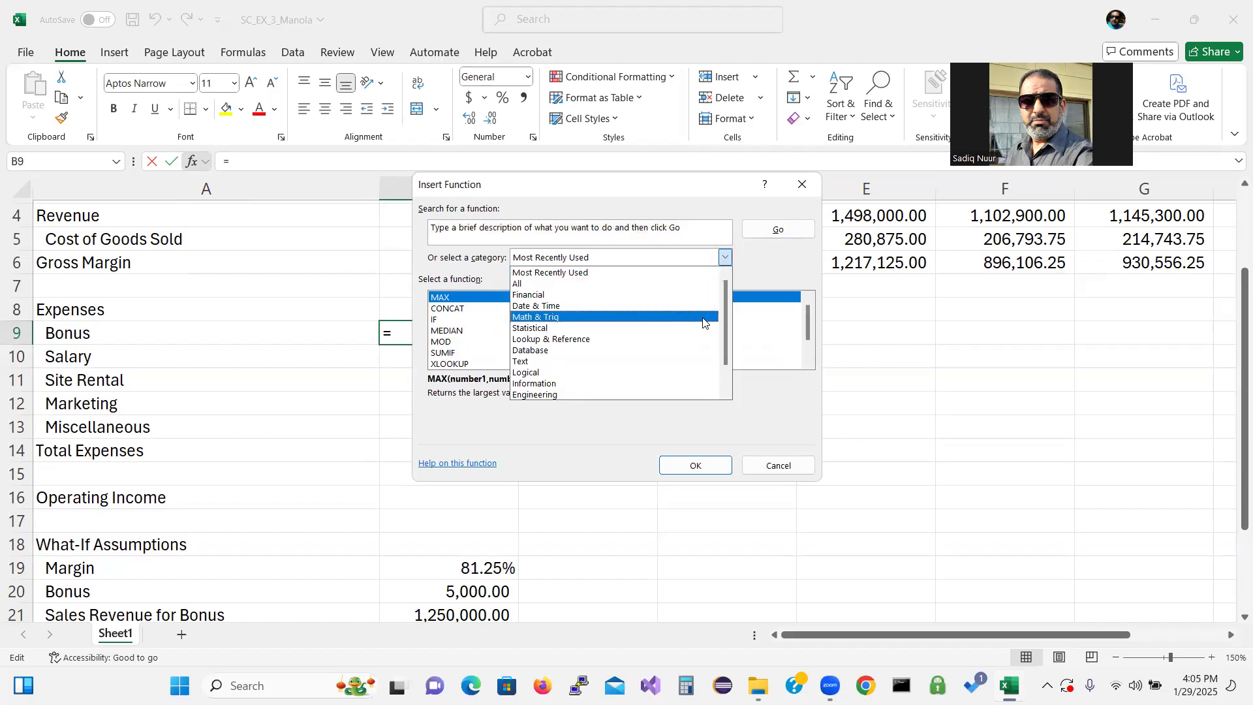
pyautogui.click(670, 373)
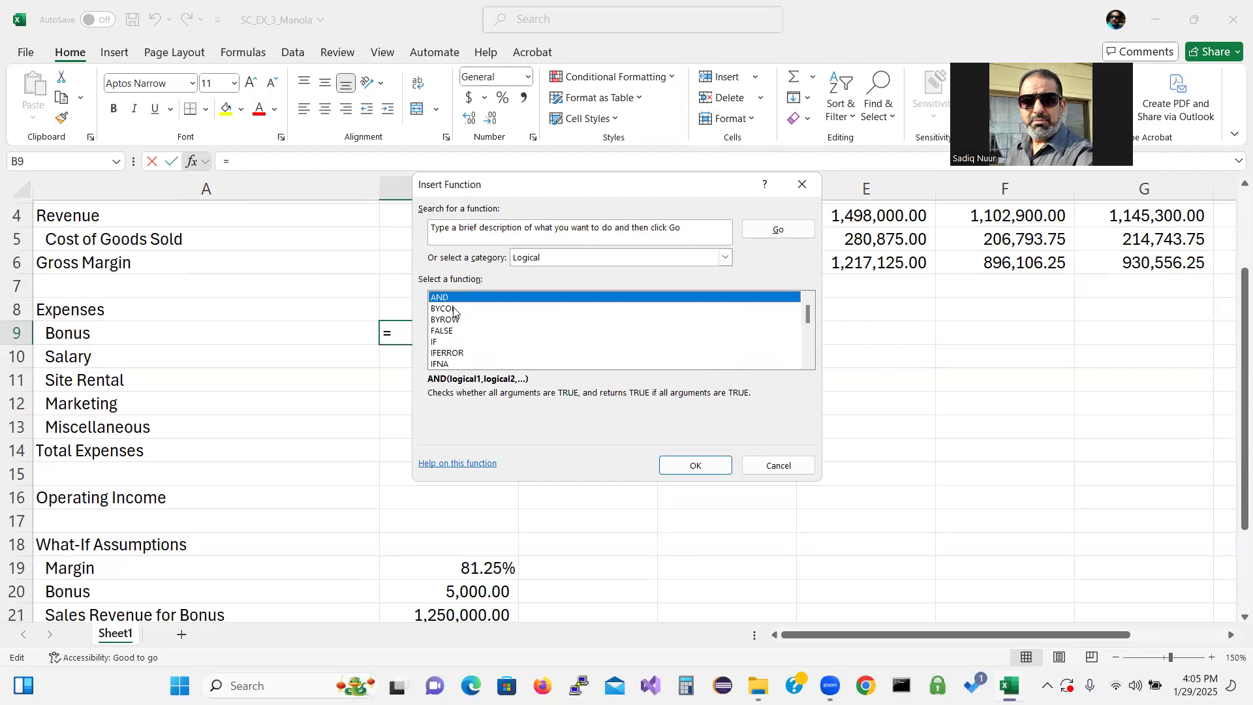
pyautogui.click(440, 342)
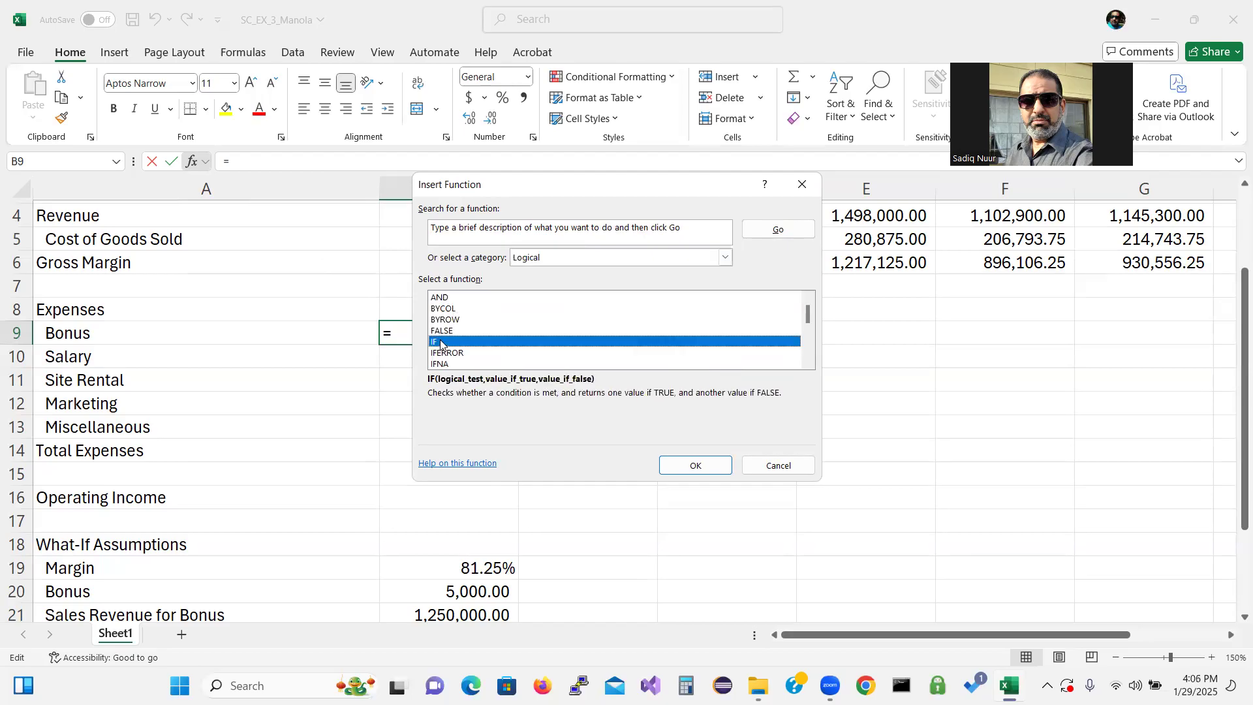
pyautogui.click(710, 467)
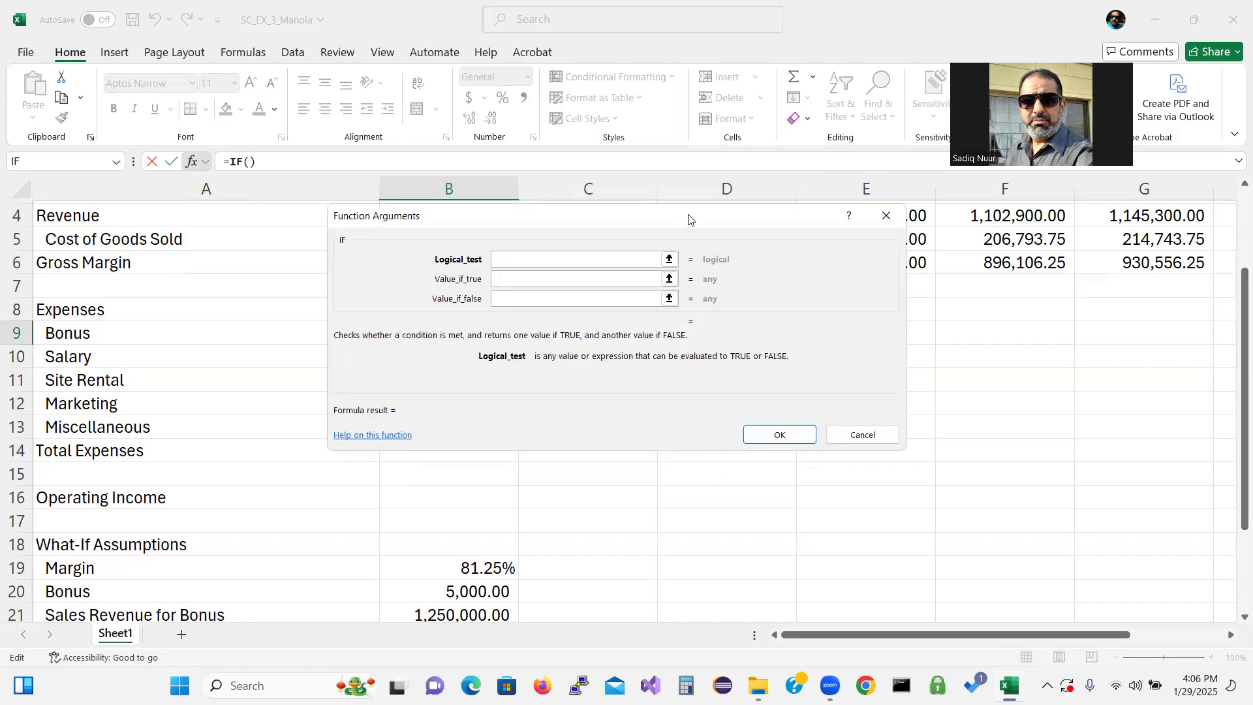
# Fill in the IF arguments: test b4>=$B$21, value if true $B$20, value if false 0
pyautogui.moveTo(688, 218); pyautogui.dragTo(920, 312)
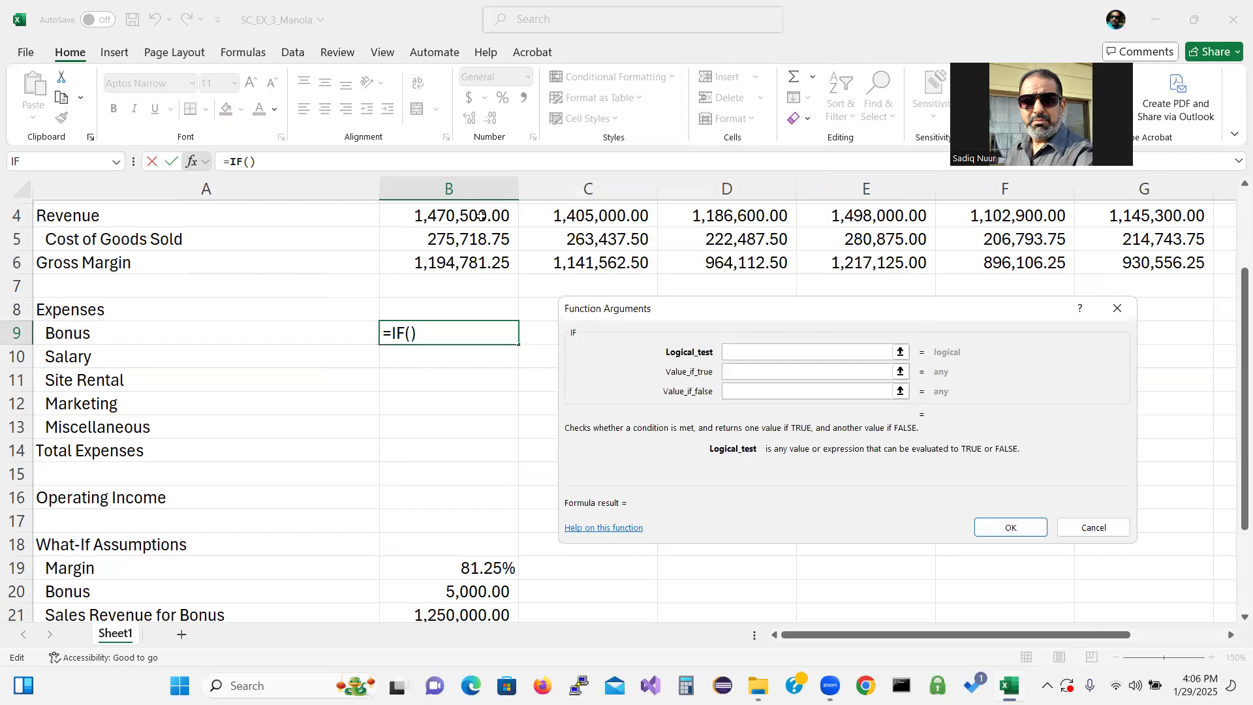
pyautogui.click(746, 355)
pyautogui.write('b')
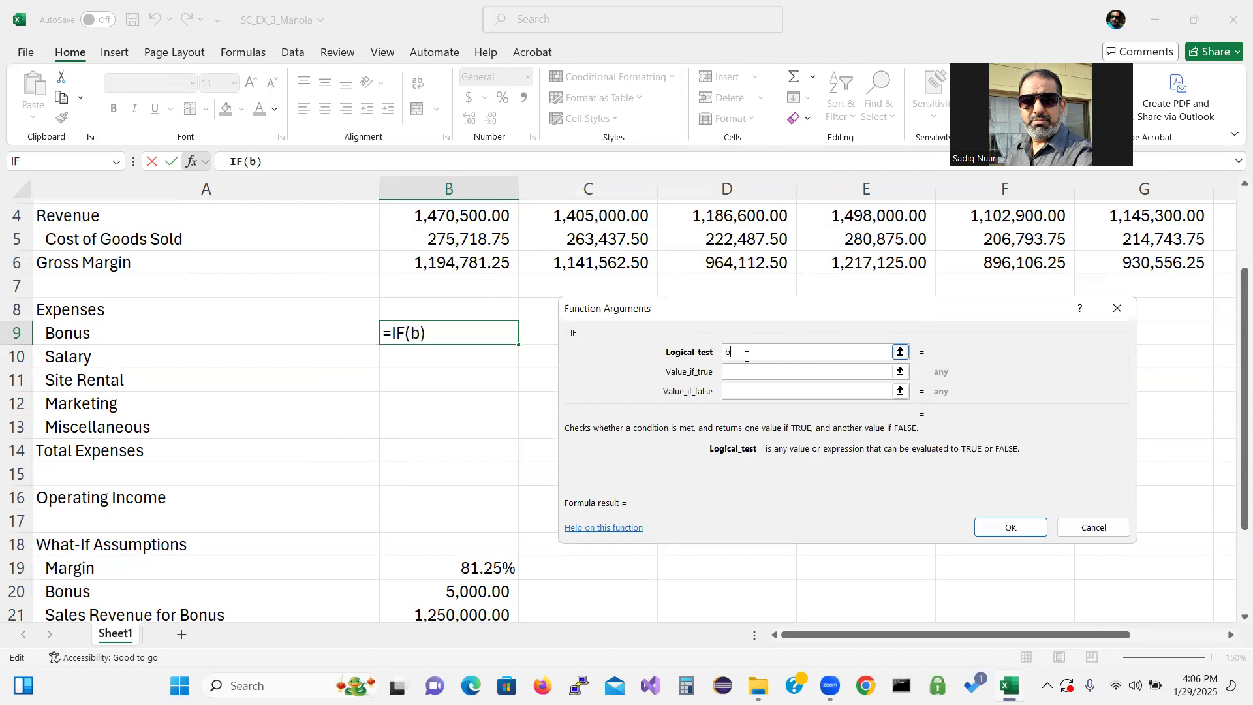
pyautogui.write('4>=')
pyautogui.click(437, 616)
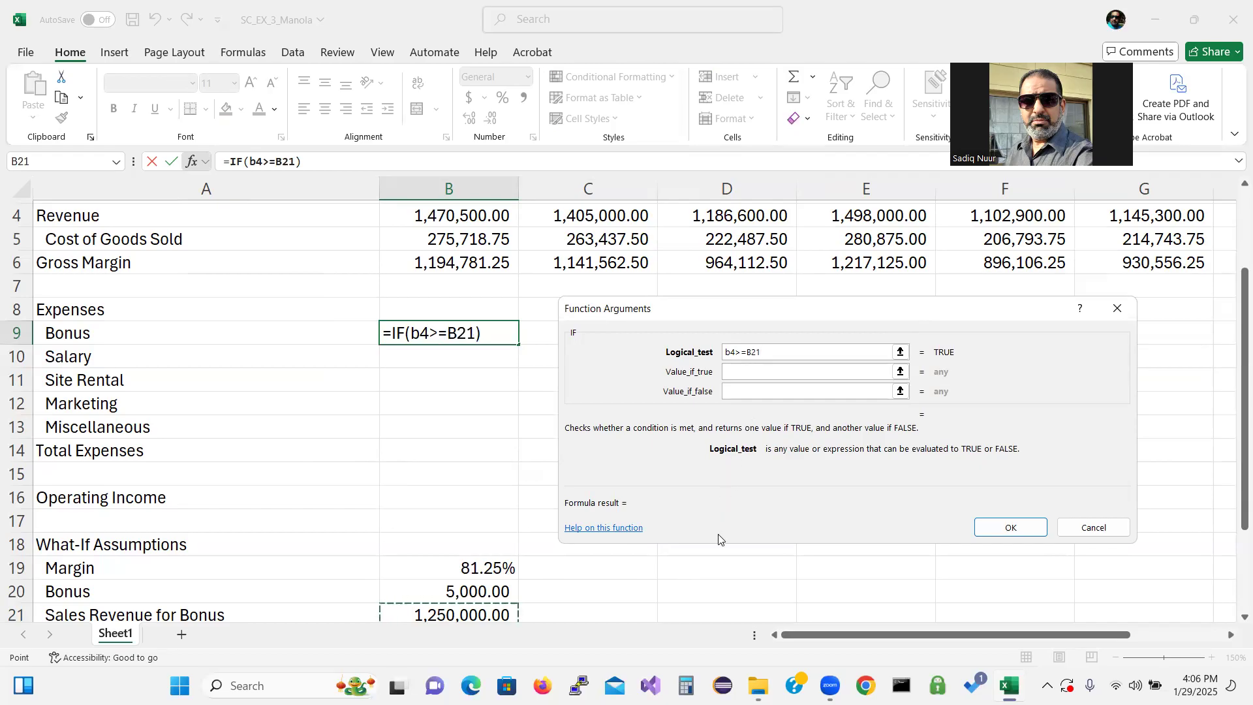
pyautogui.press('F4')
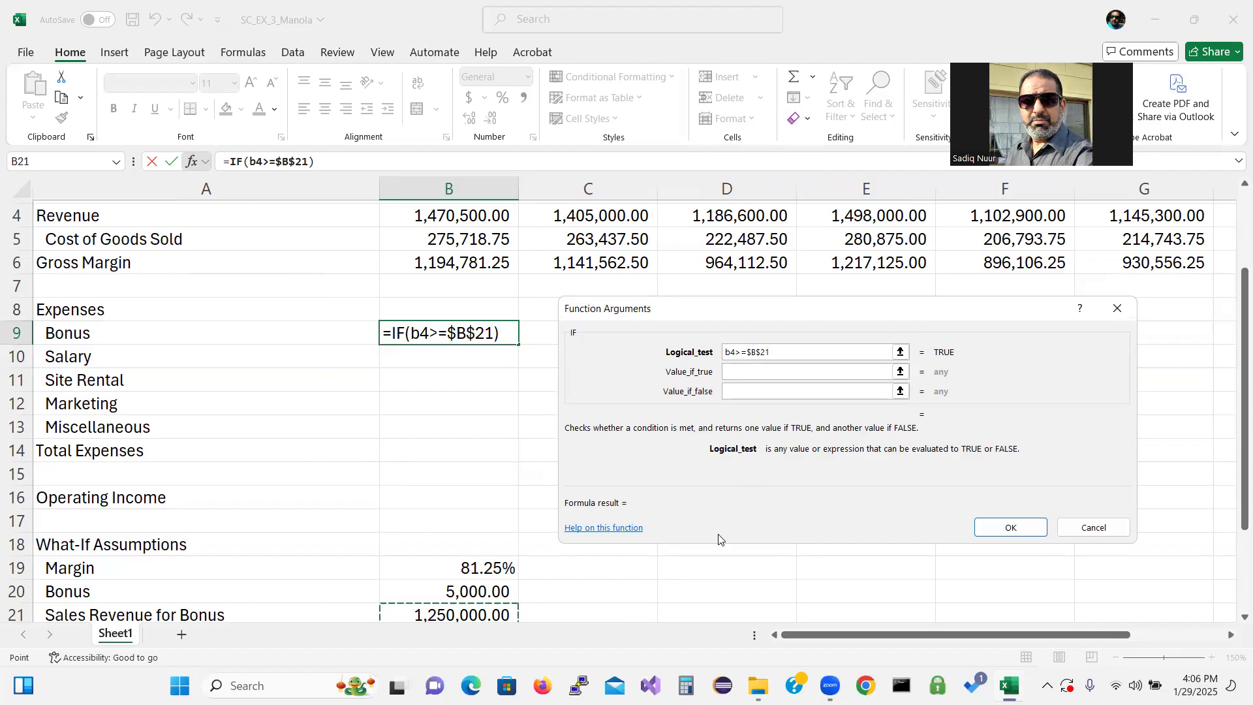
pyautogui.click(758, 370)
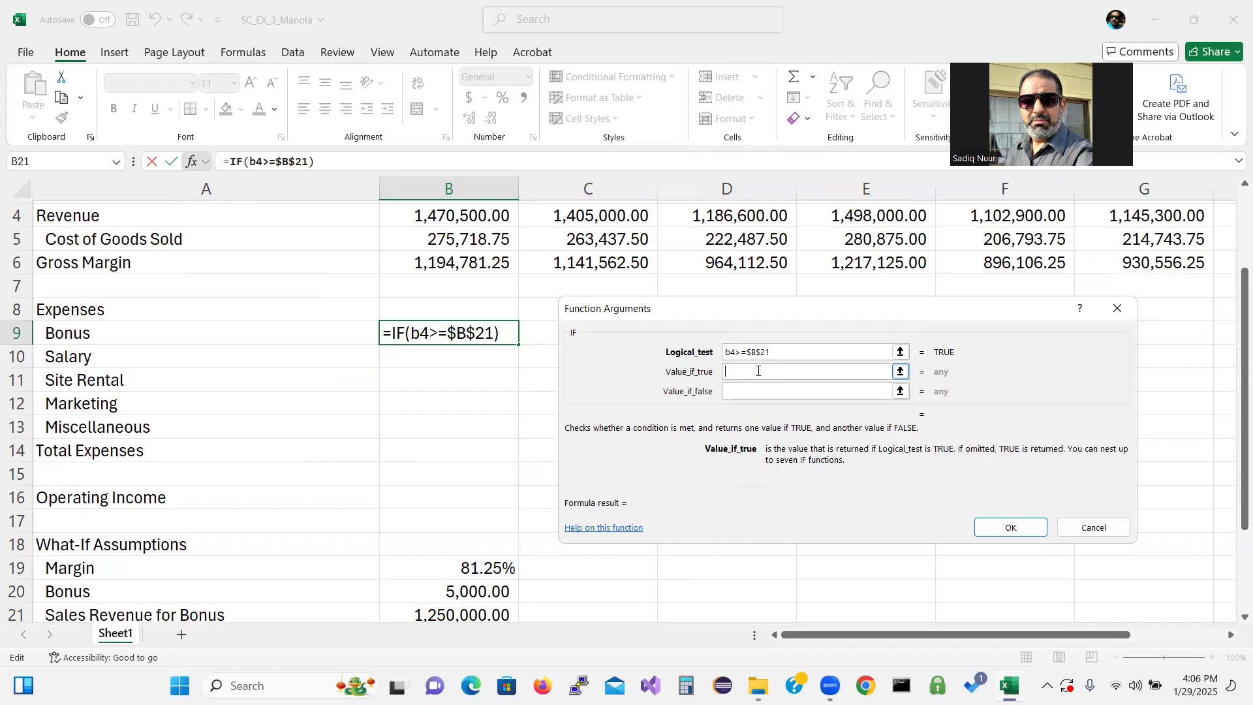
pyautogui.click(486, 594)
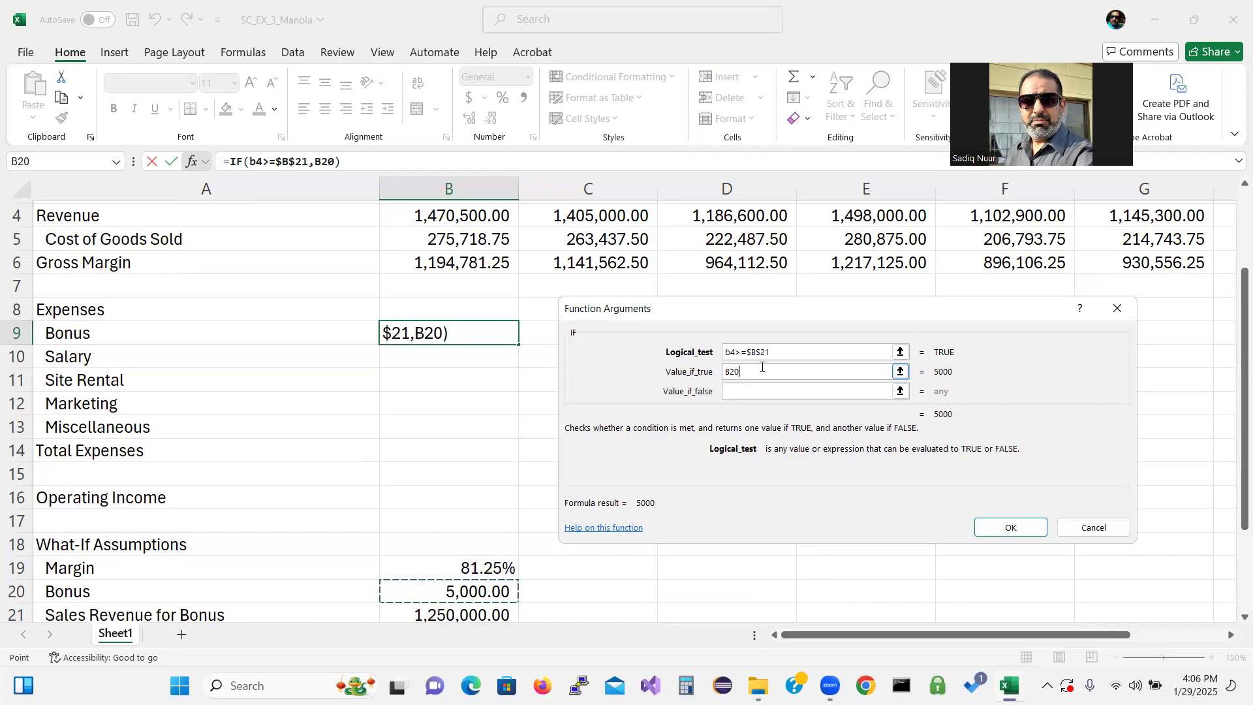
pyautogui.press('F4')
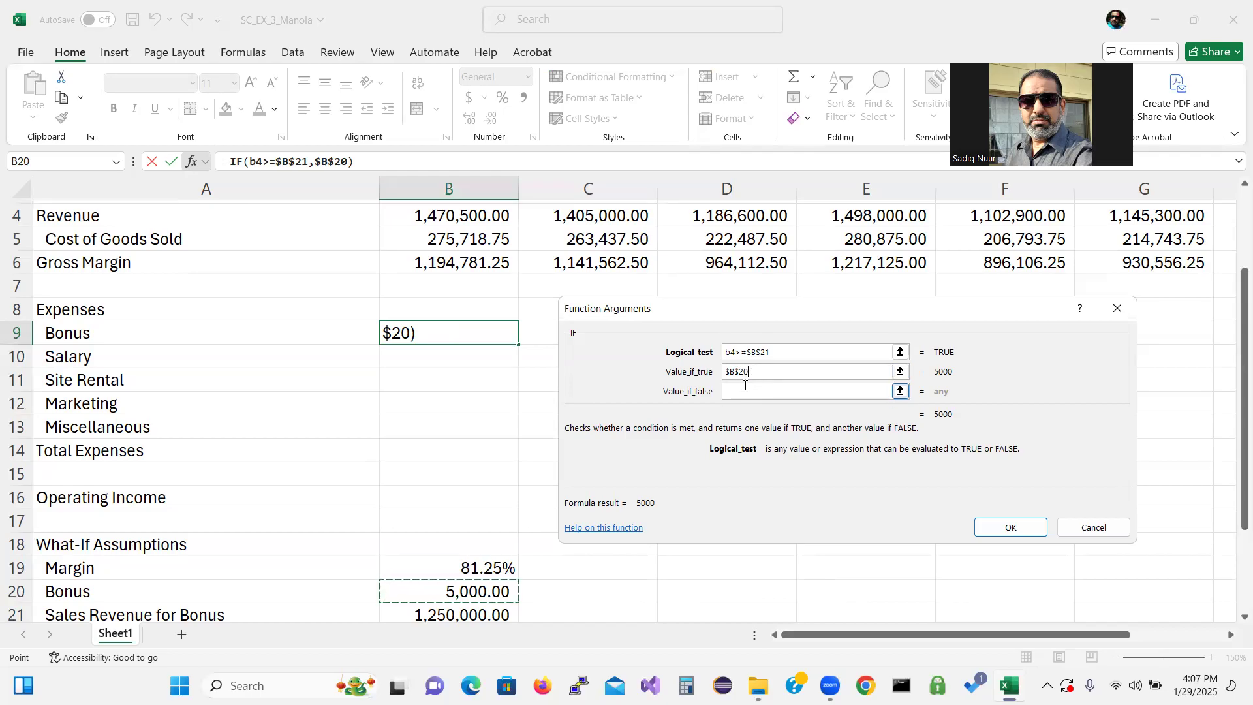
pyautogui.click(741, 391)
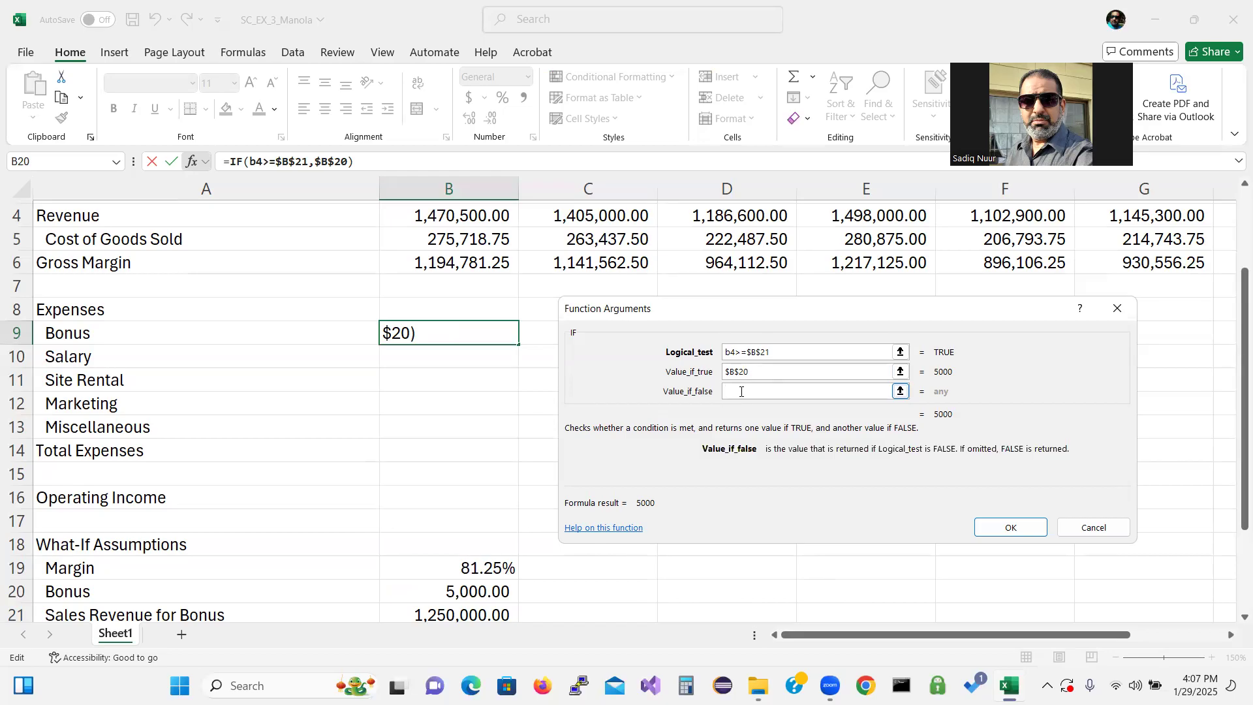
pyautogui.write('0')
pyautogui.click(1020, 528)
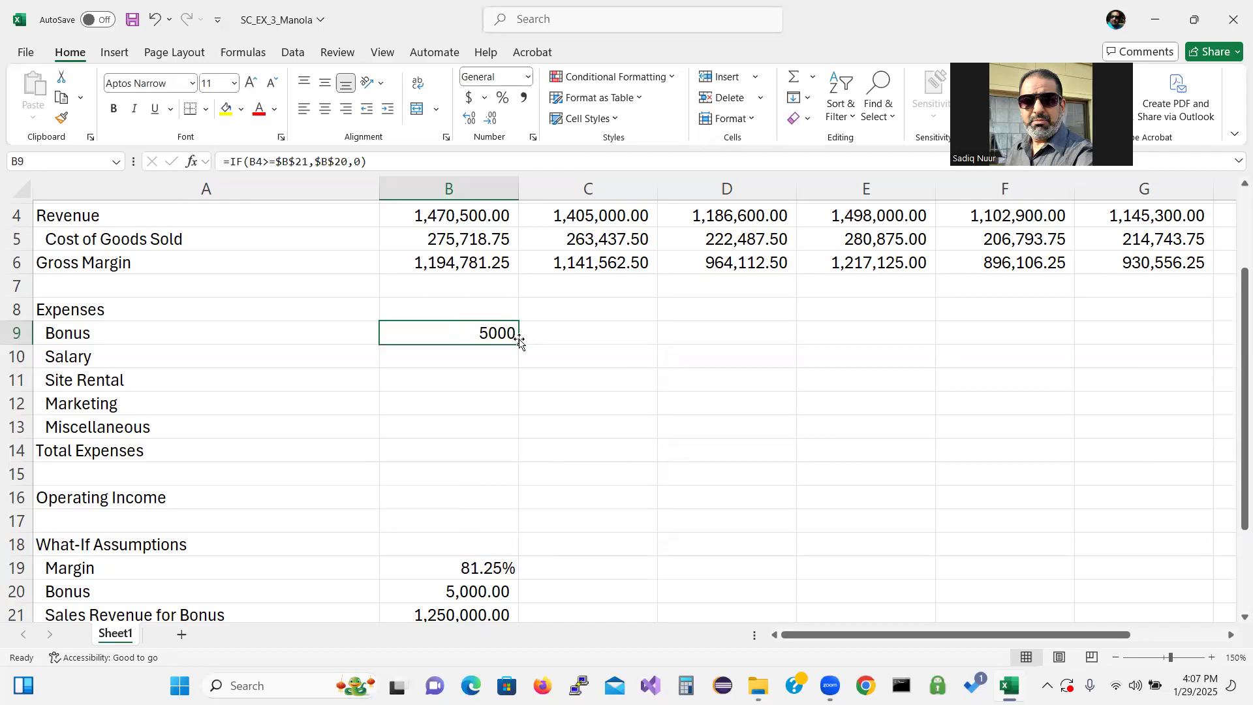
# Copy the January Bonus formula across C9:G9 for the remaining months
pyautogui.moveTo(520, 341); pyautogui.dragTo(886, 324)
pyautogui.moveTo(993, 322); pyautogui.dragTo(1168, 300)
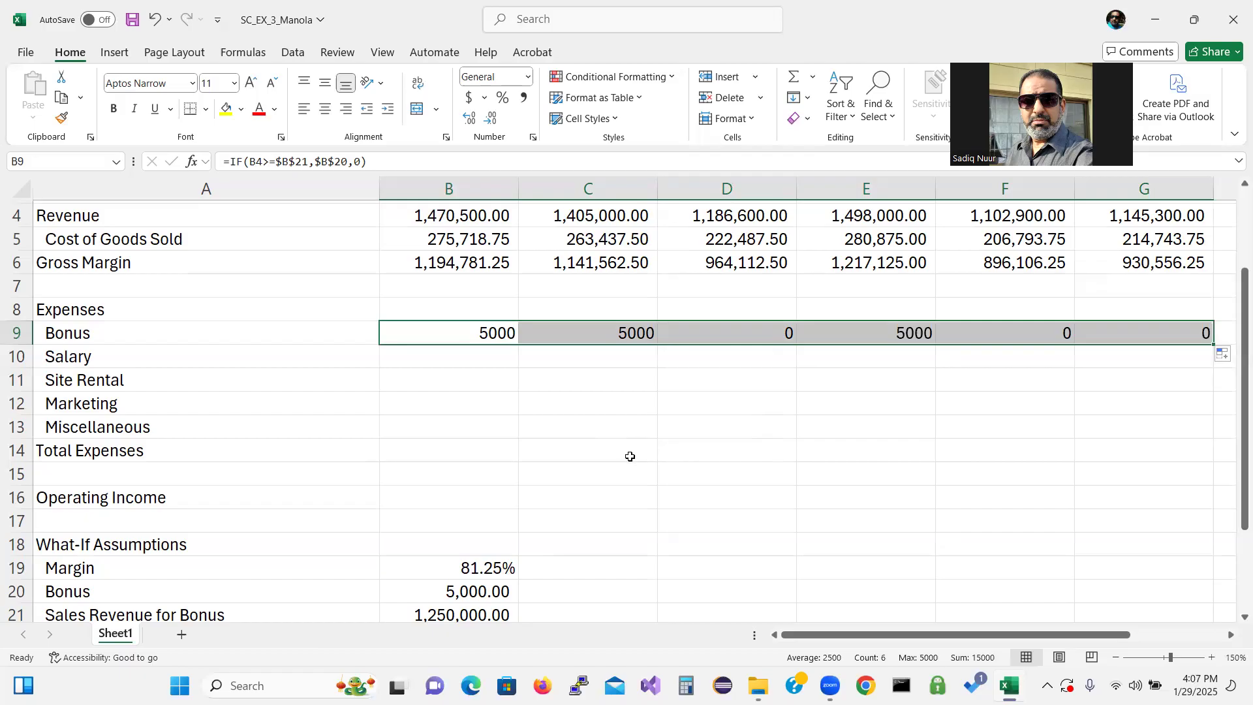
# Enter the January Salary formula =b4*$B$22 in B10
pyautogui.click(465, 357)
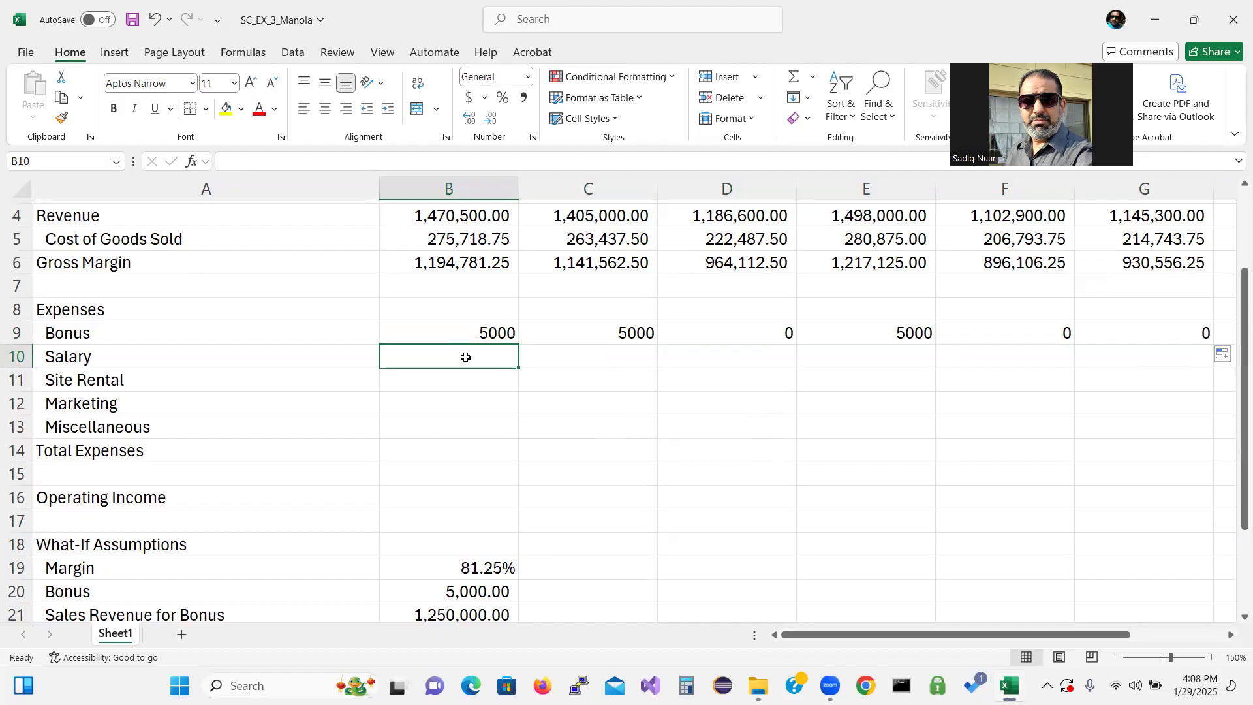
pyautogui.write('=b')
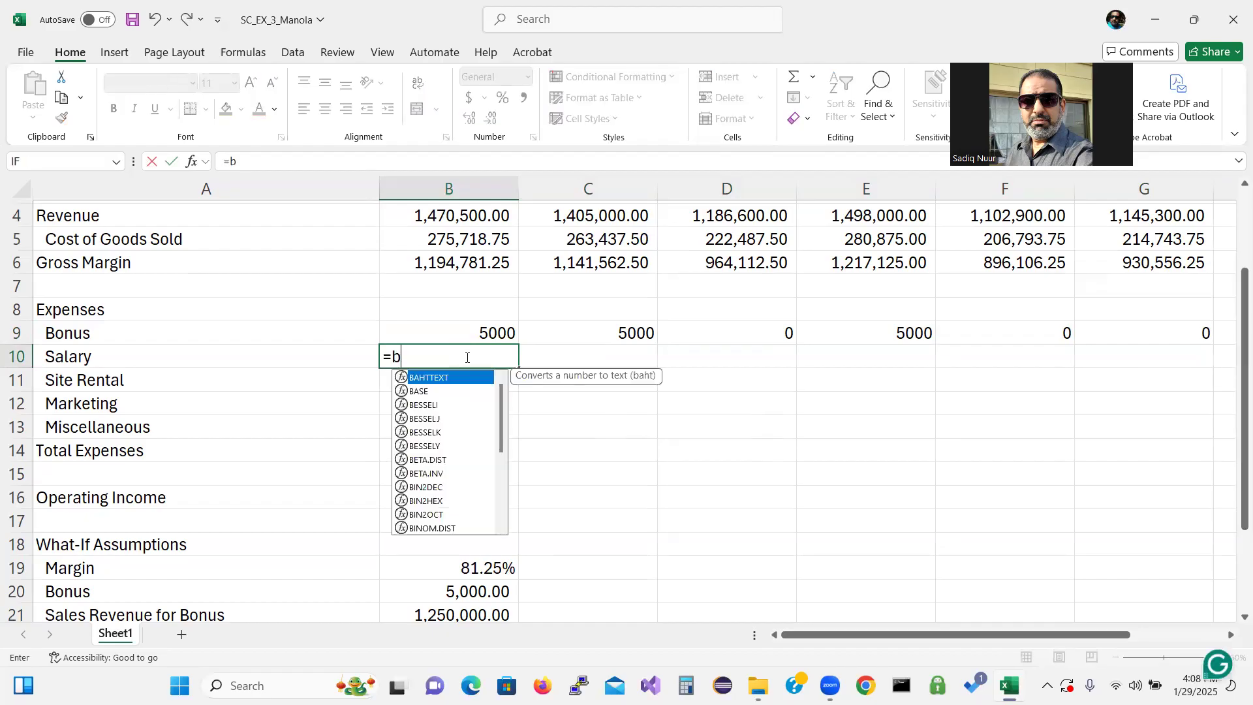
pyautogui.write('4*')
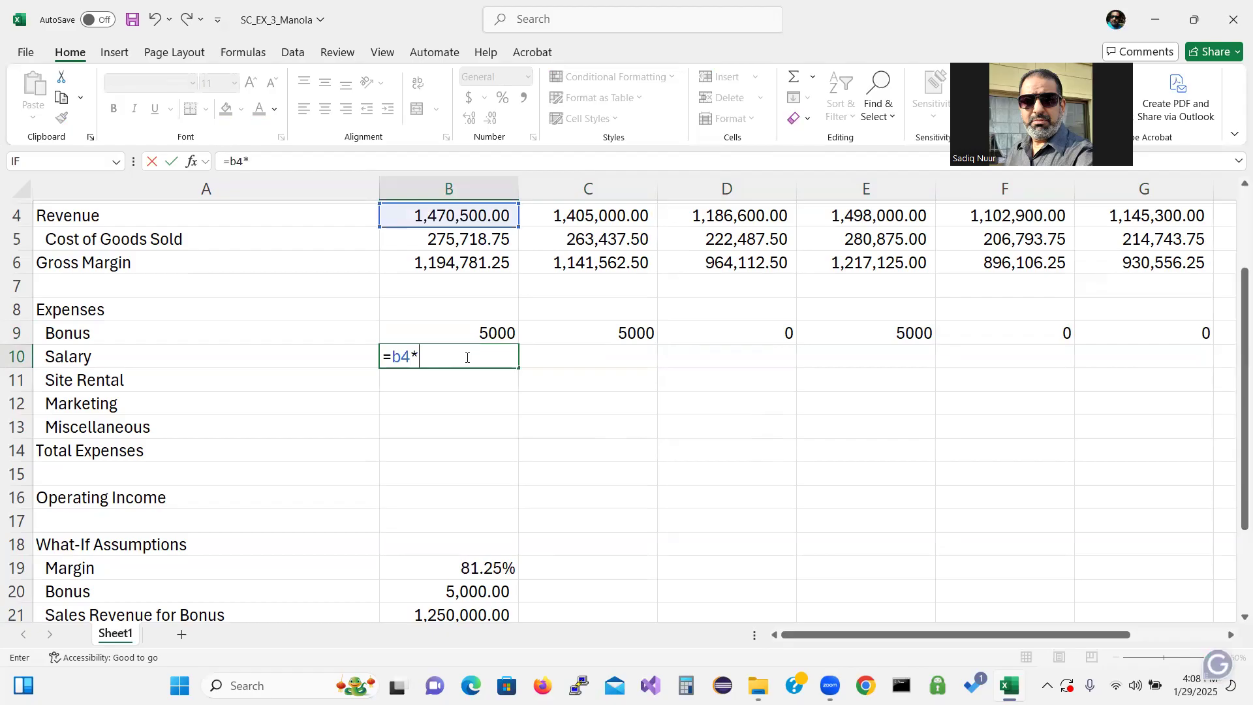
pyautogui.write('b22')
pyautogui.moveTo(1236, 409)
pyautogui.mouseDown()
pyautogui.moveTo(1235, 462)
pyautogui.moveTo(1235, 421)
pyautogui.moveTo(1233, 432)
pyautogui.mouseUp()
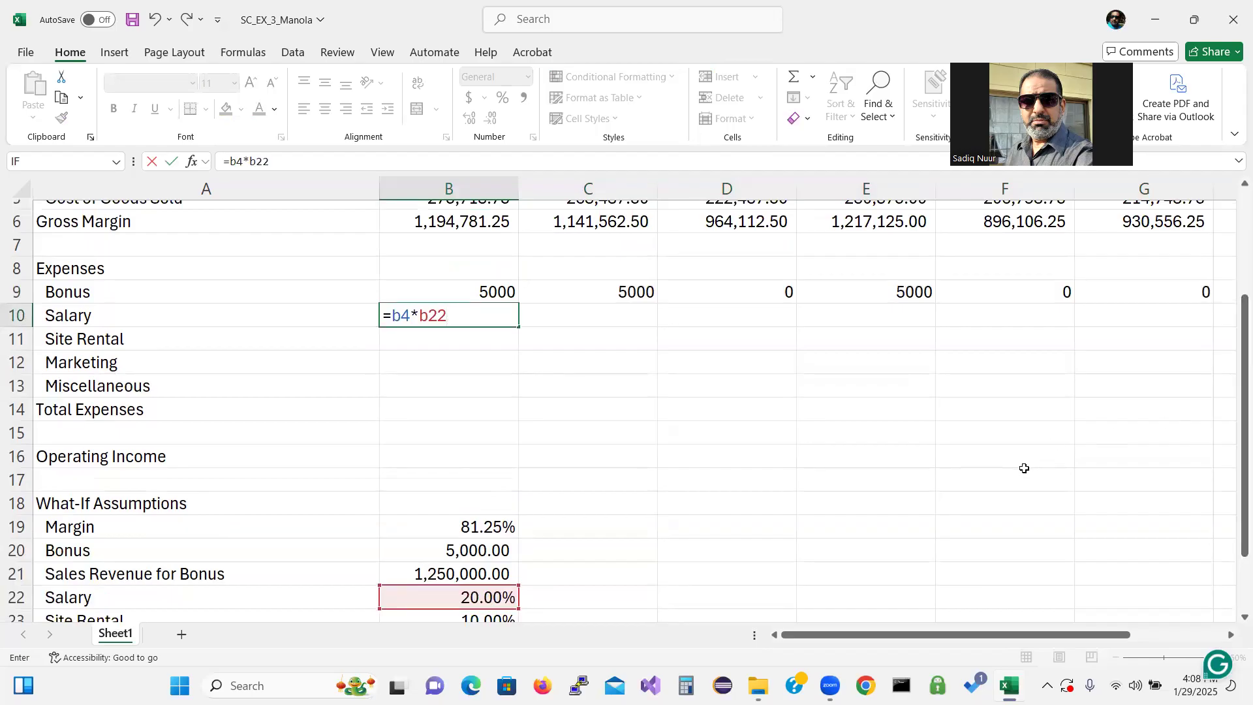
pyautogui.press('F4')
pyautogui.press('Return')
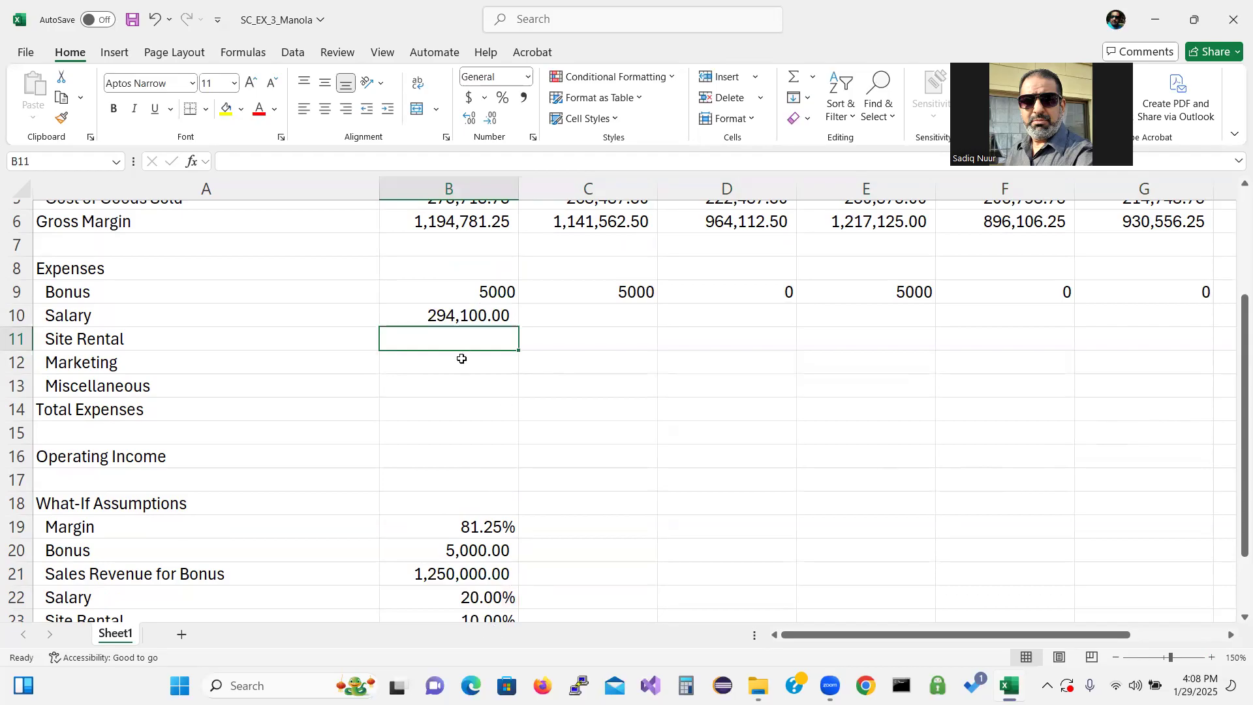
# Enter the January Site Rental formula =b4*$B$23 in B11
pyautogui.write('=b')
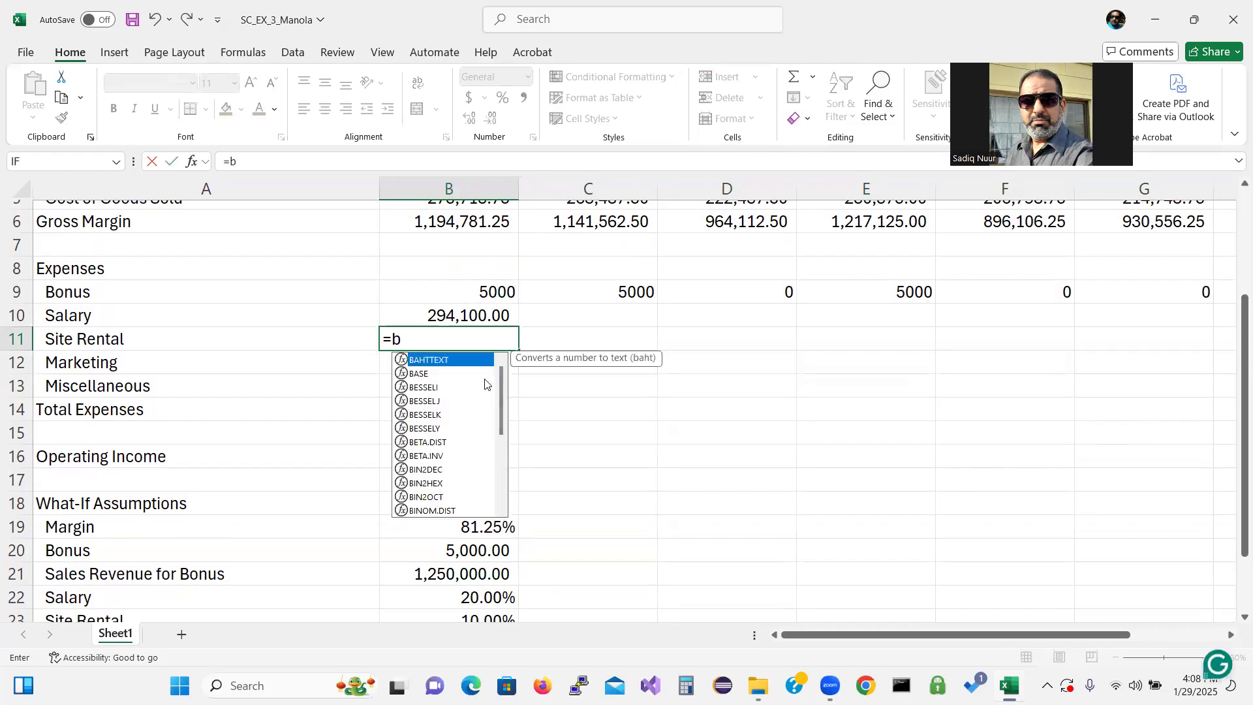
pyautogui.write('4*')
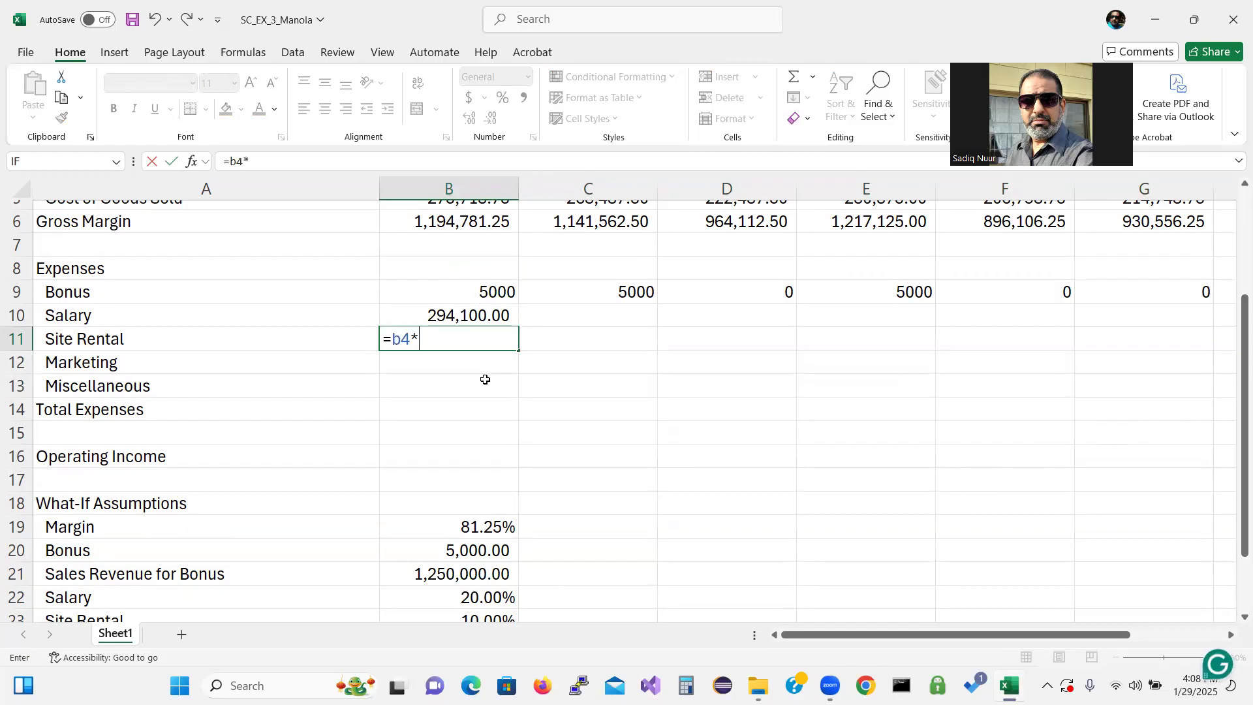
pyautogui.write('b23')
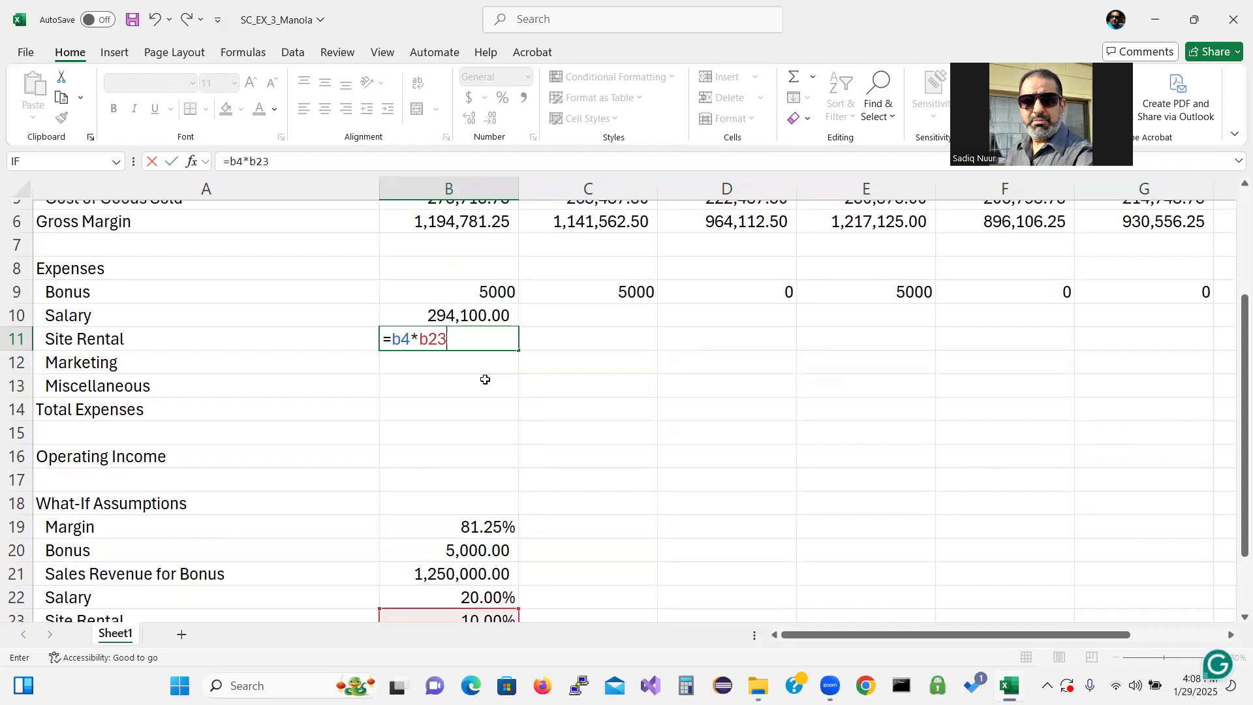
pyautogui.press('F4')
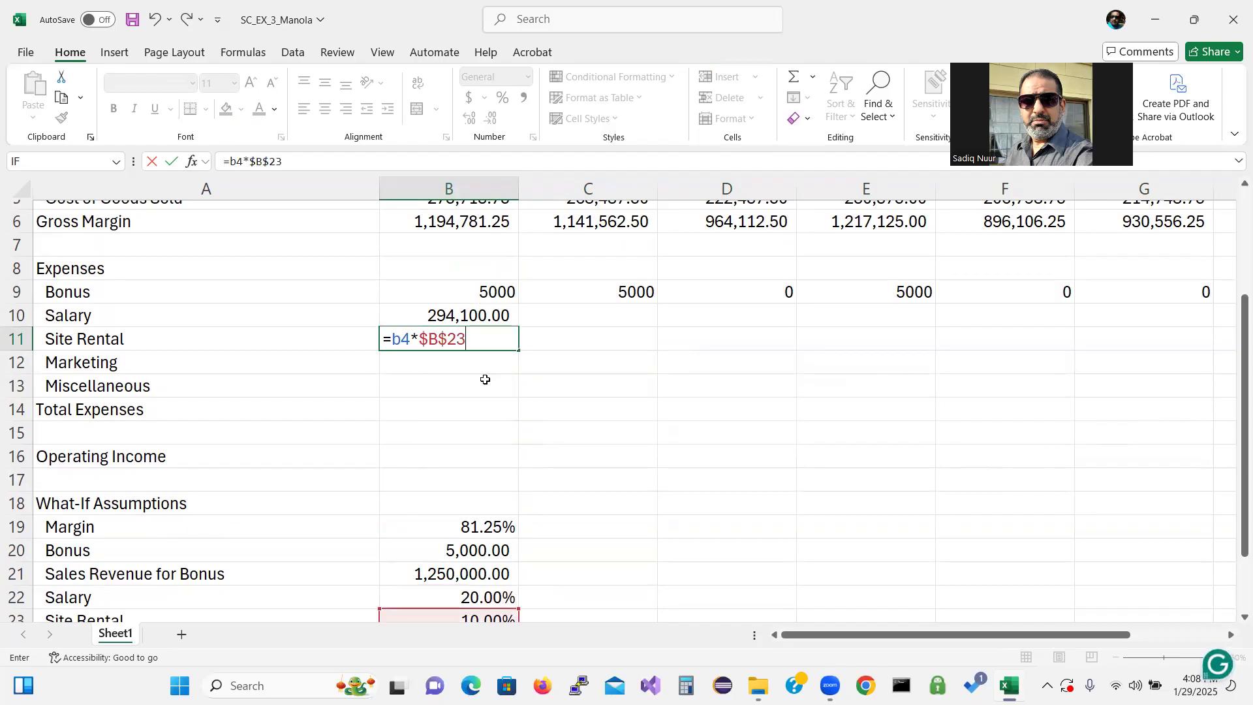
pyautogui.press('Return')
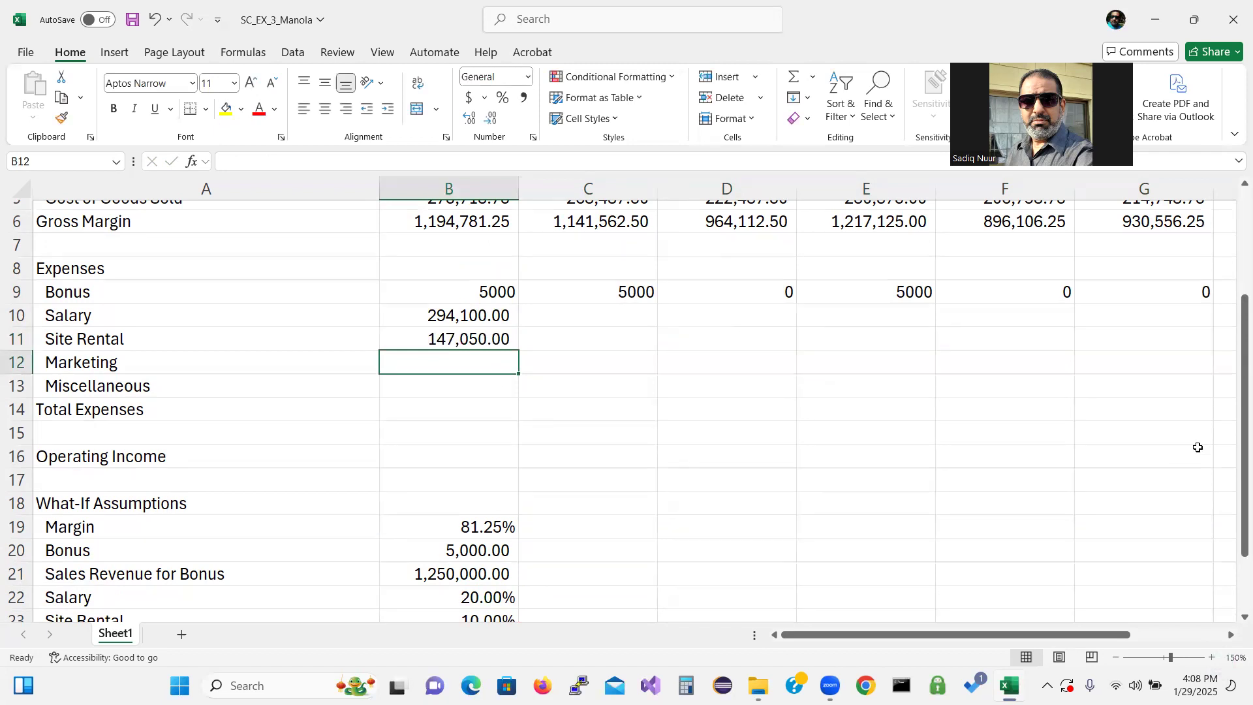
# Enter the January Marketing formula =b4*$B$24 in B12
pyautogui.scroll(-1, 1190, 440)
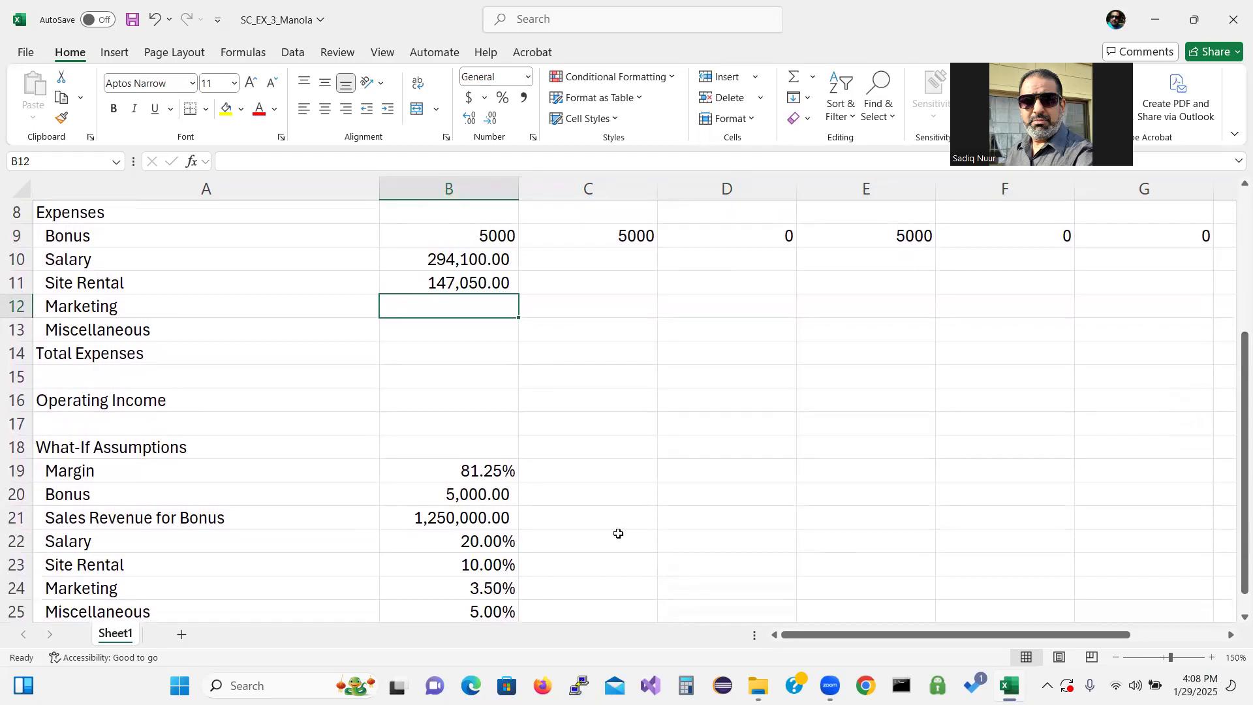
pyautogui.write('=b4')
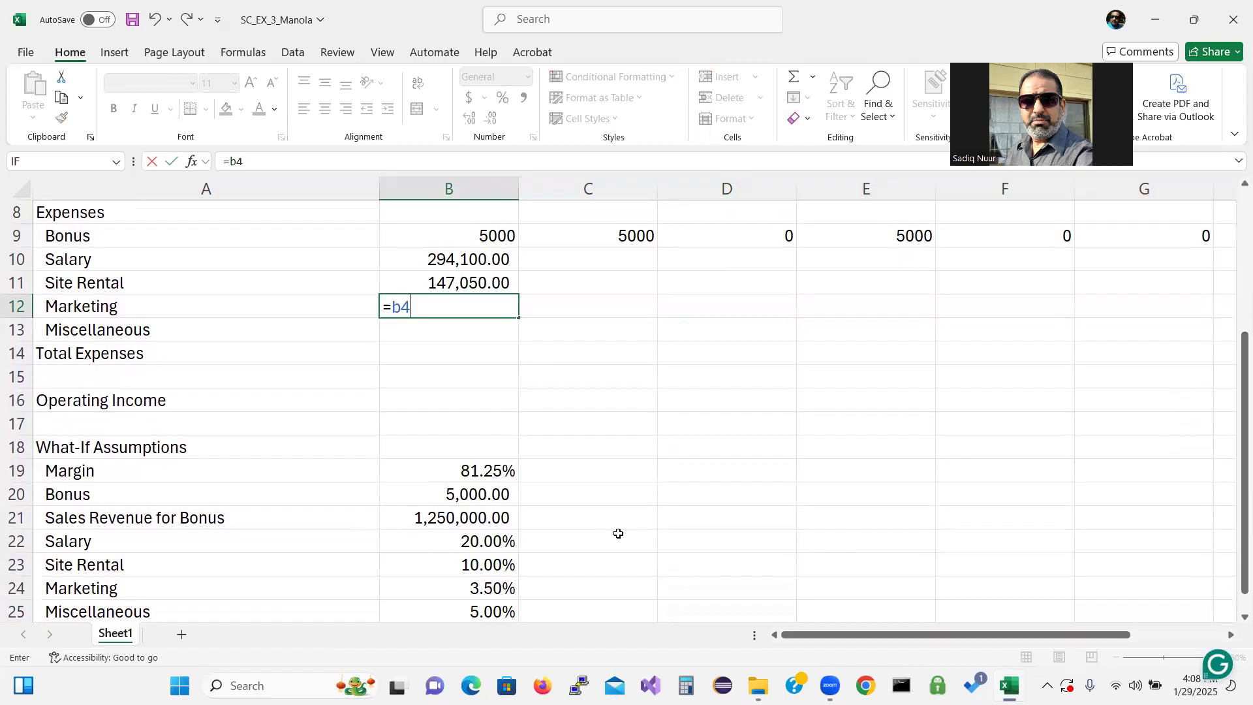
pyautogui.write('*b24')
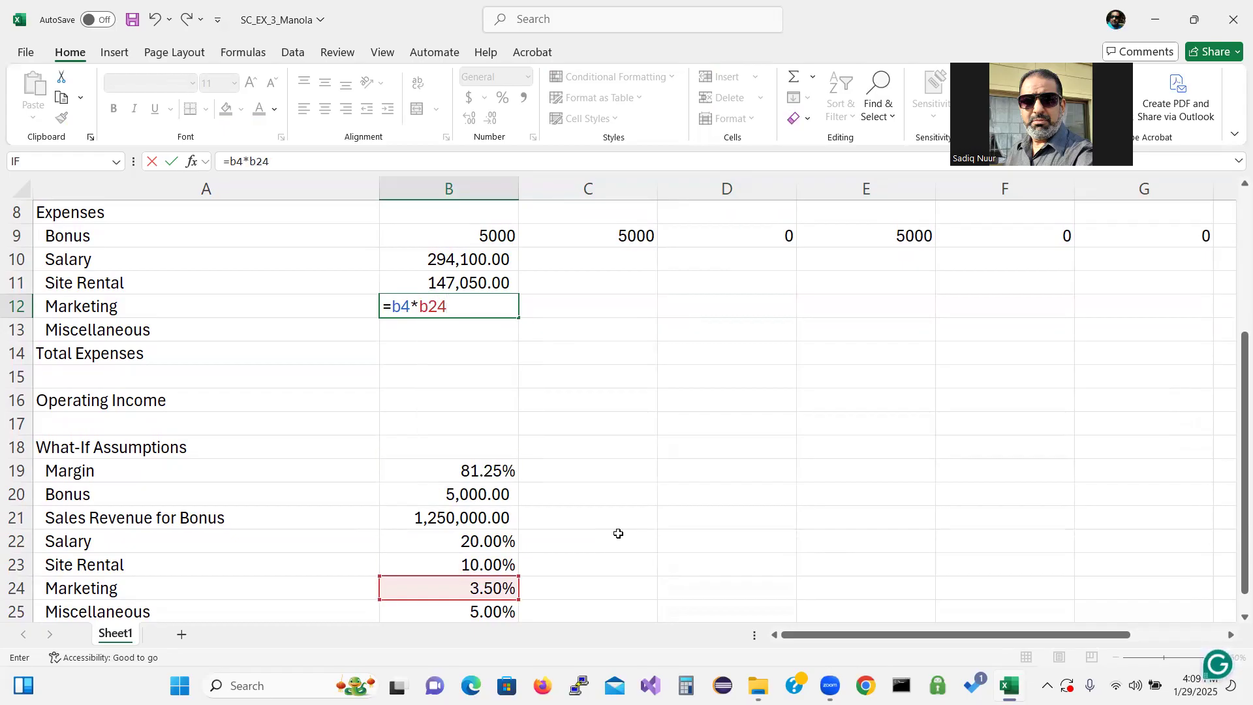
pyautogui.press('F4')
pyautogui.press('Return')
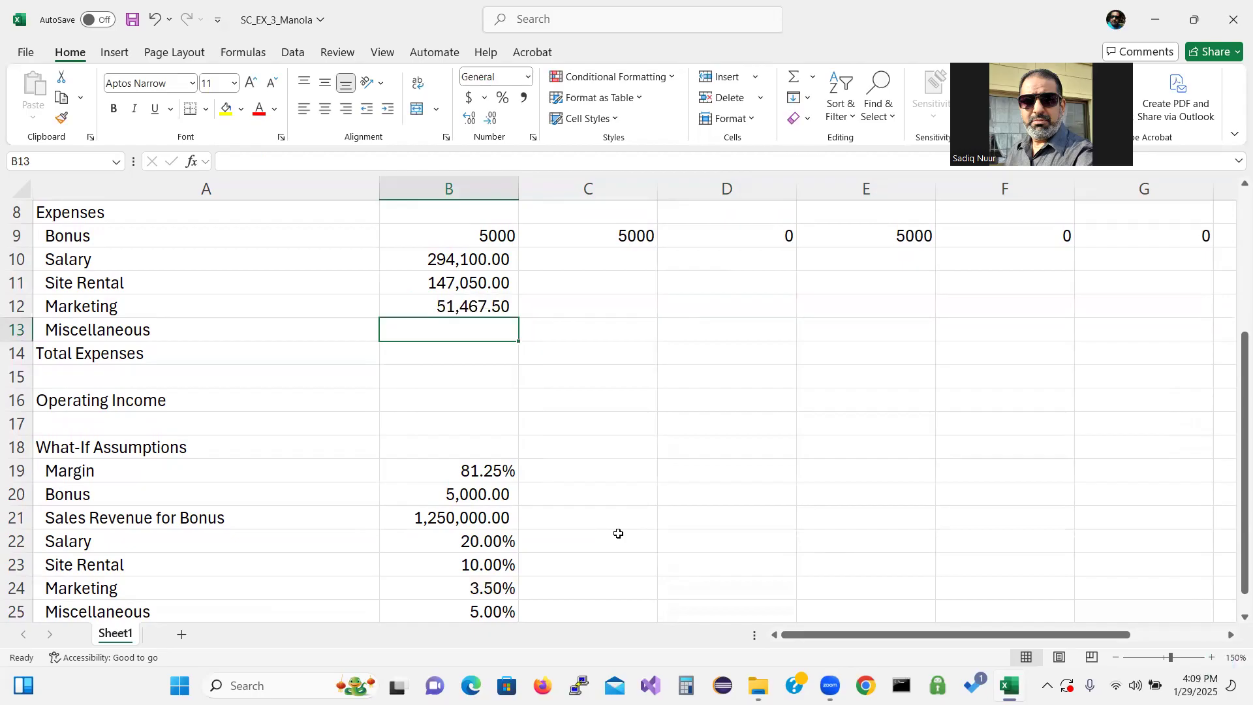
# Enter the January Miscellaneous formula =b4*$B$25 in B13
pyautogui.write('=')
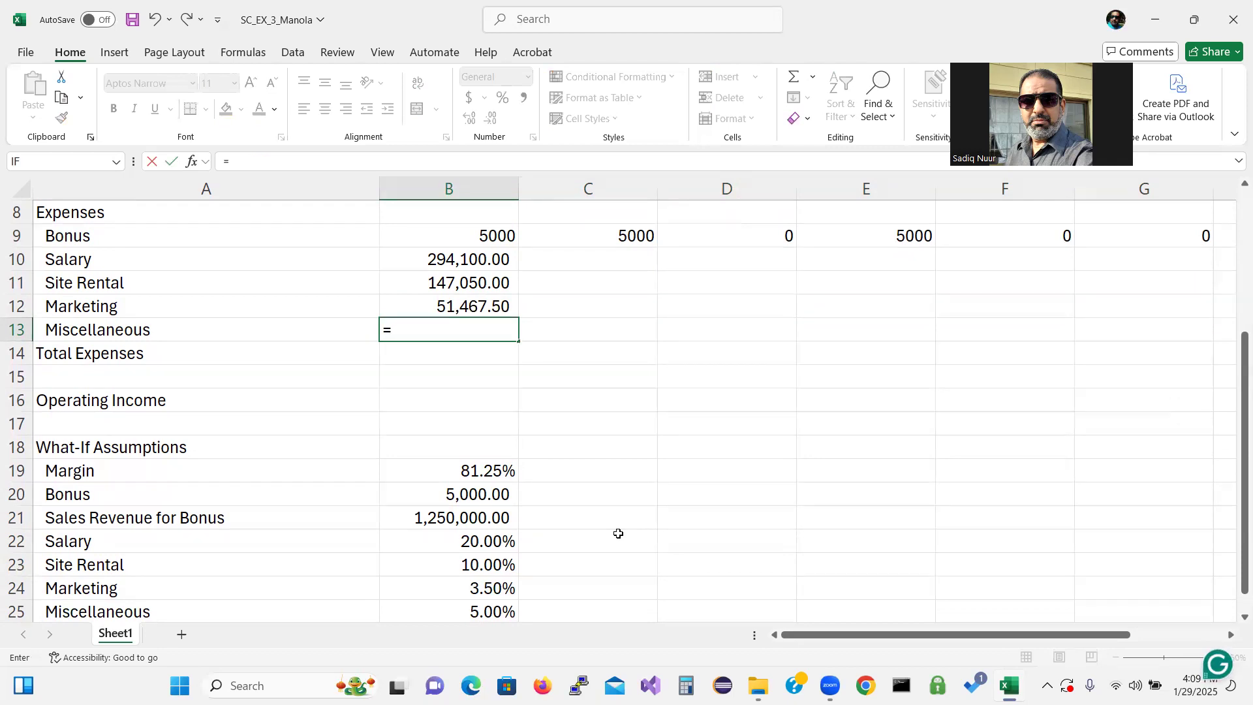
pyautogui.write('b4*')
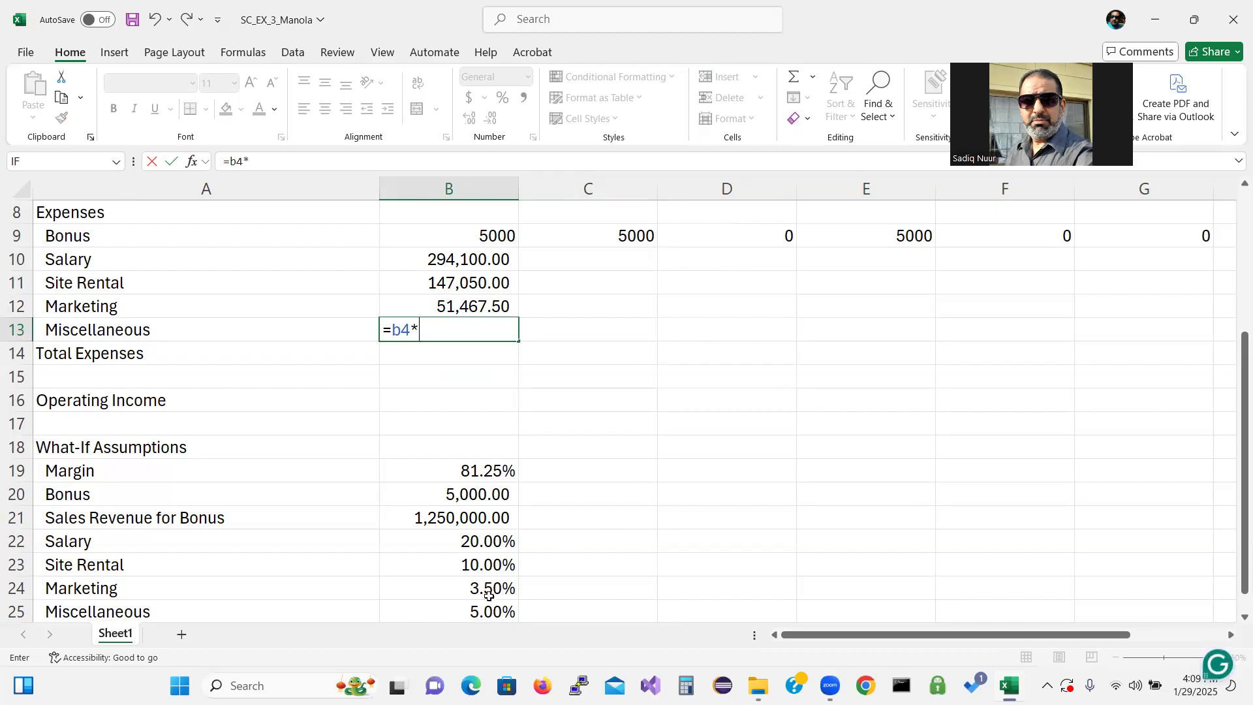
pyautogui.click(475, 613)
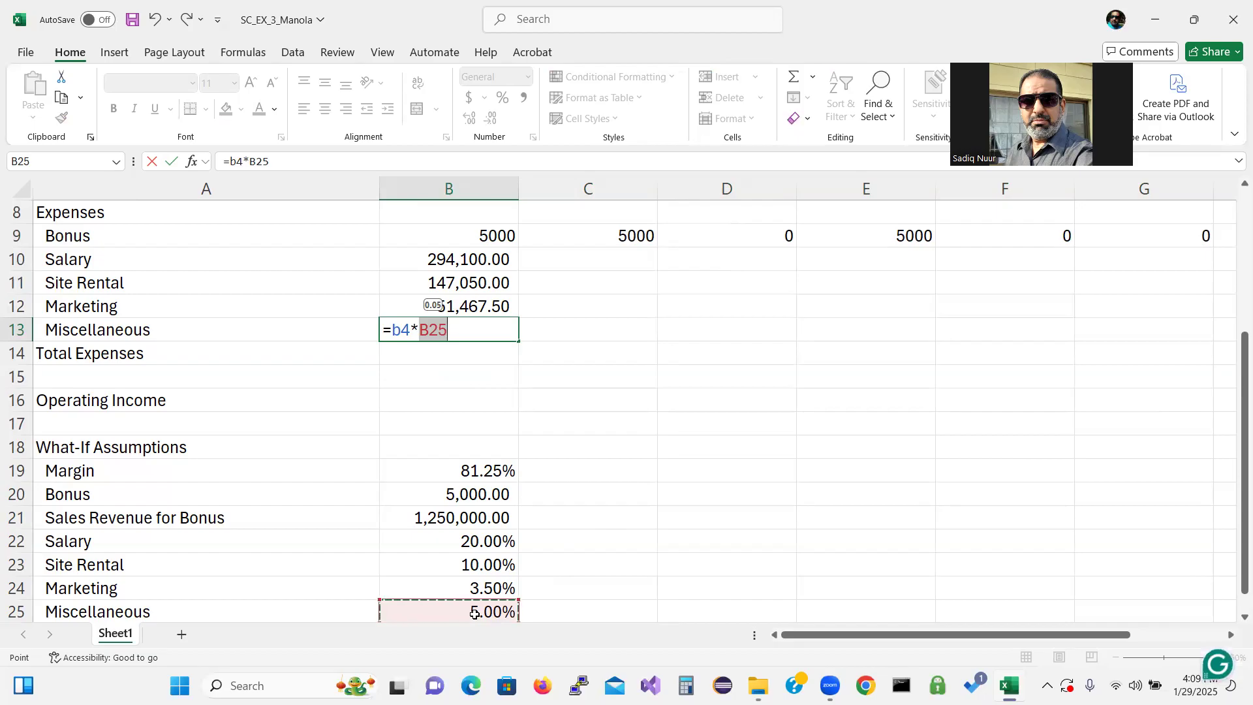
pyautogui.press('F4')
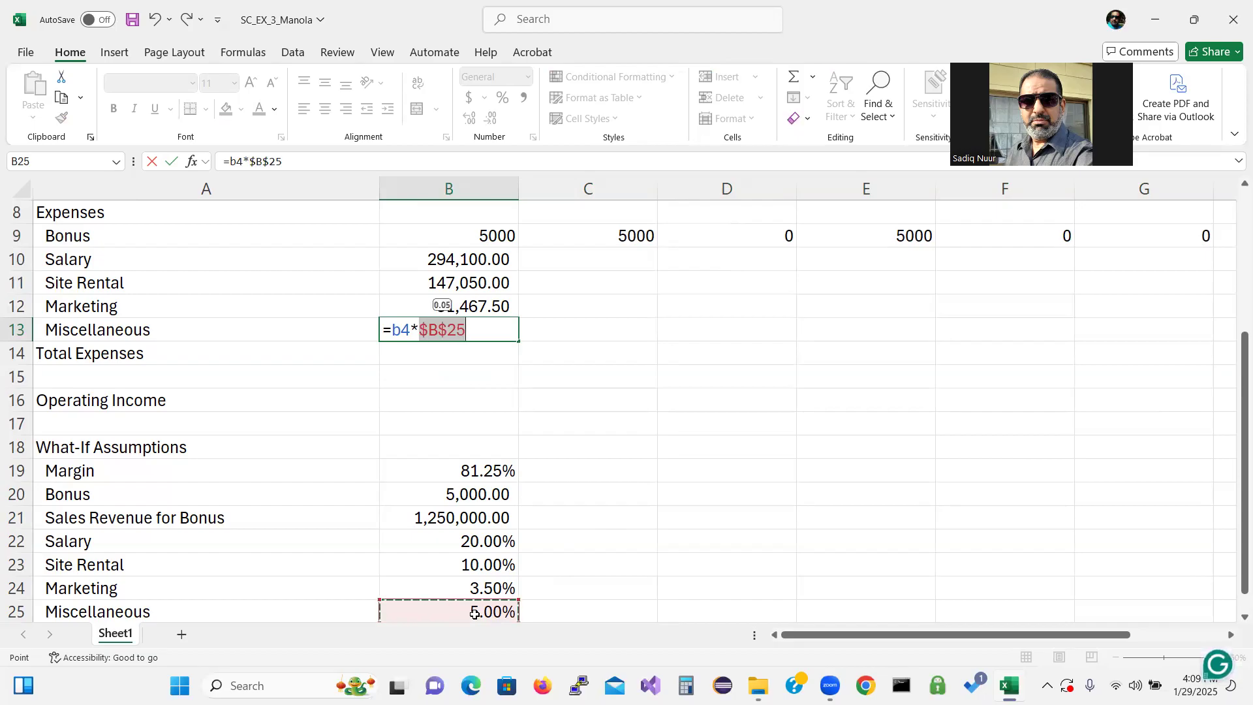
pyautogui.press('Return')
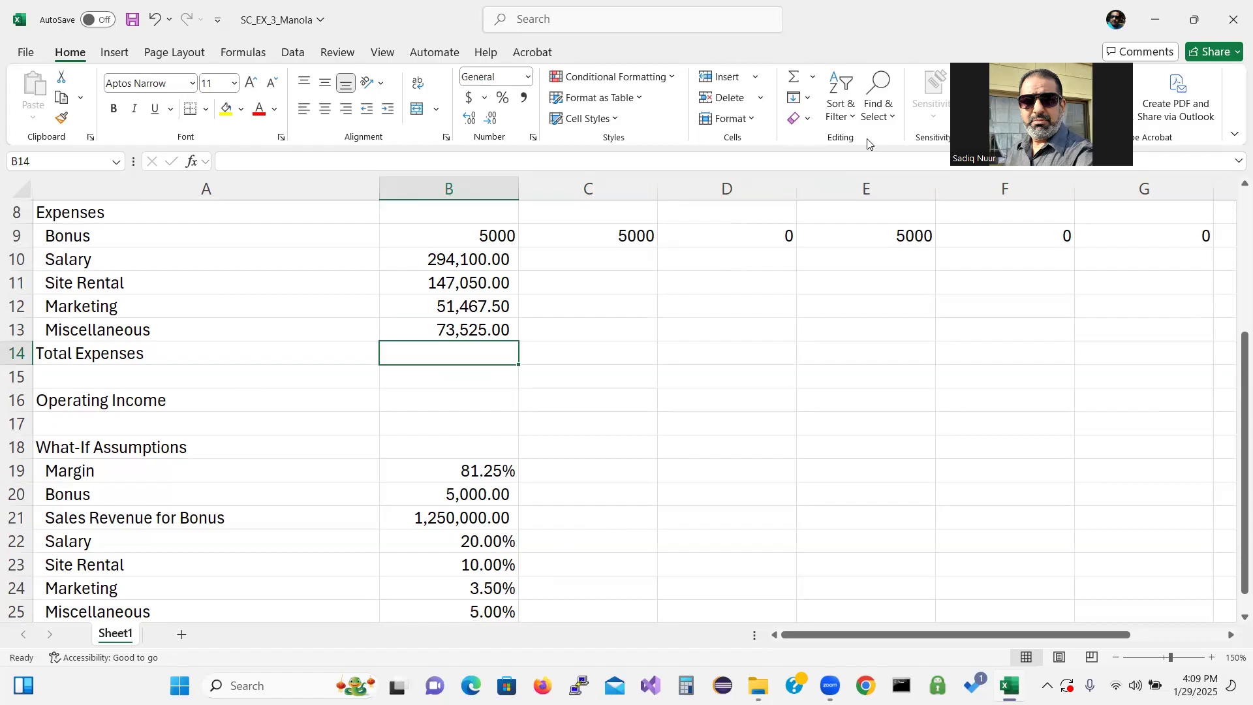
# Sum the January expenses B9:B13 into Total Expenses in B14 with AutoSum
pyautogui.click(812, 76)
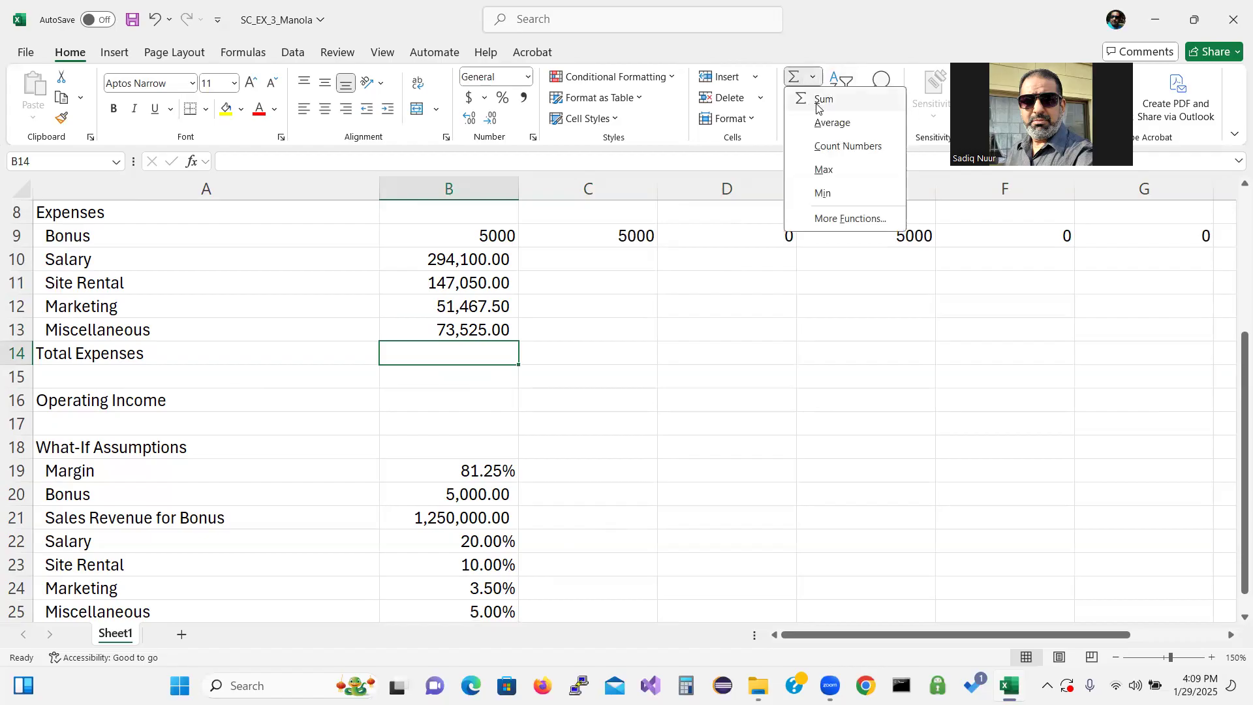
pyautogui.click(819, 105)
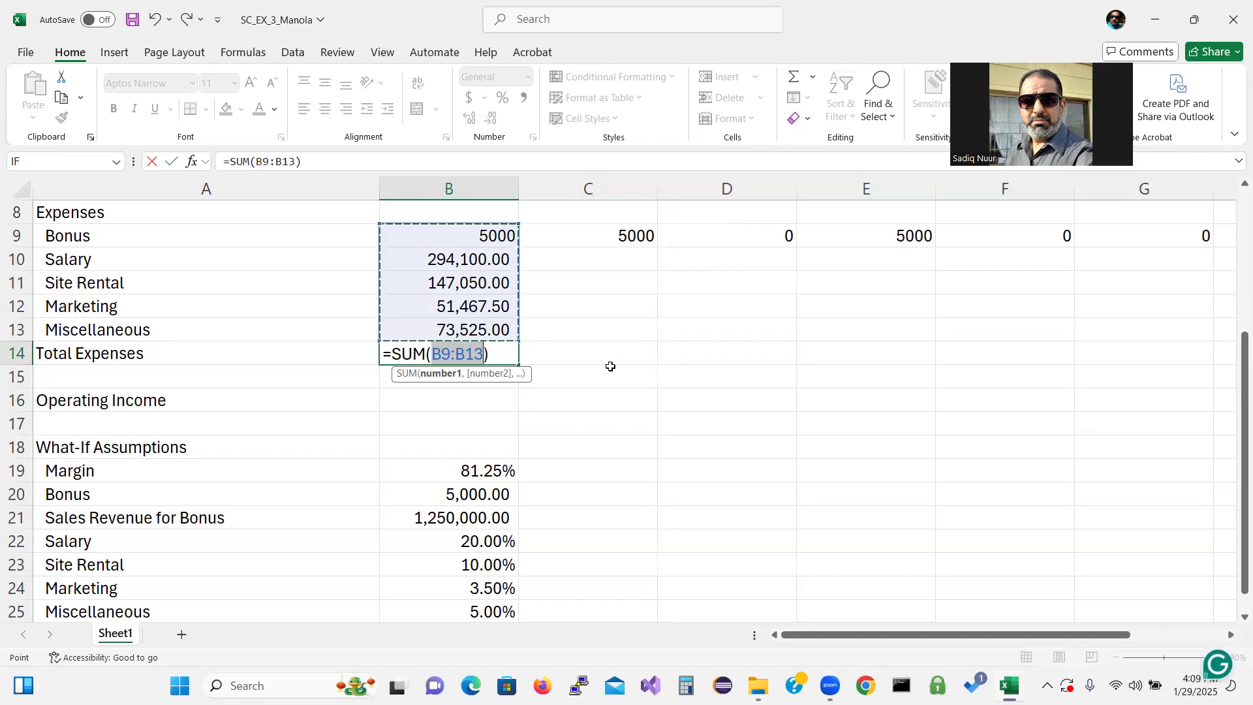
pyautogui.press('Return')
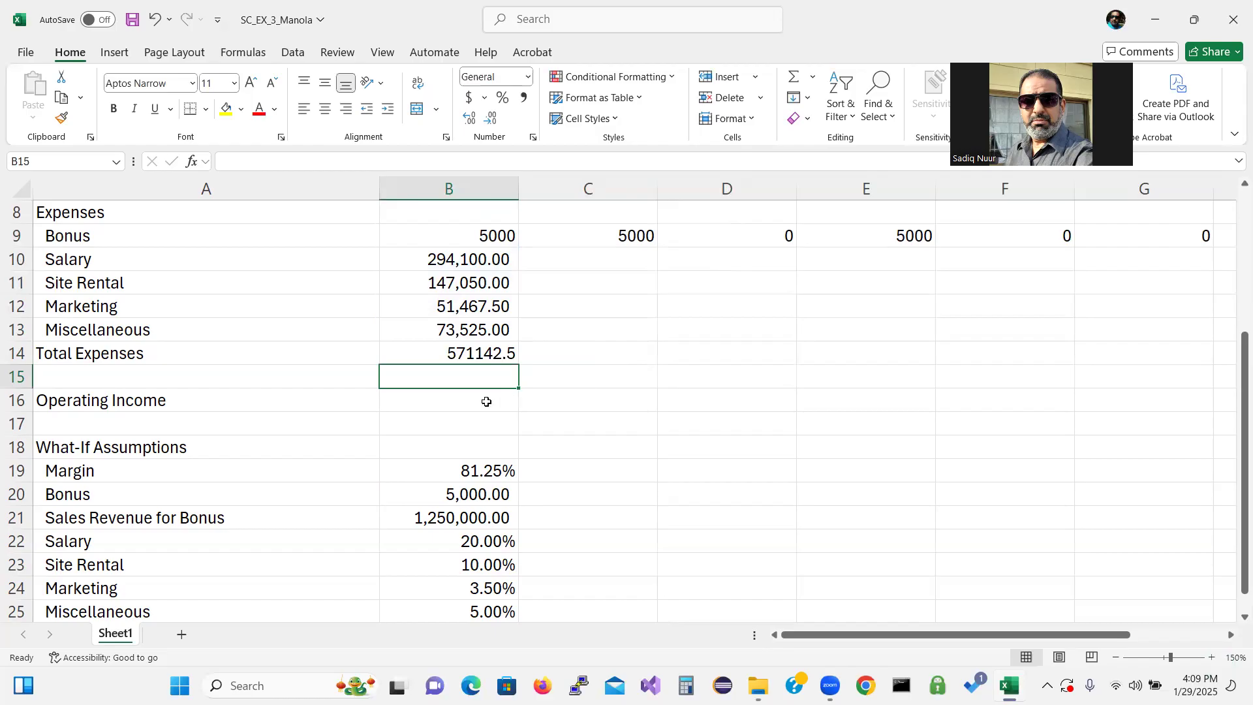
# Enter the January Operating Income formula =b6-b14 in B16
pyautogui.click(475, 405)
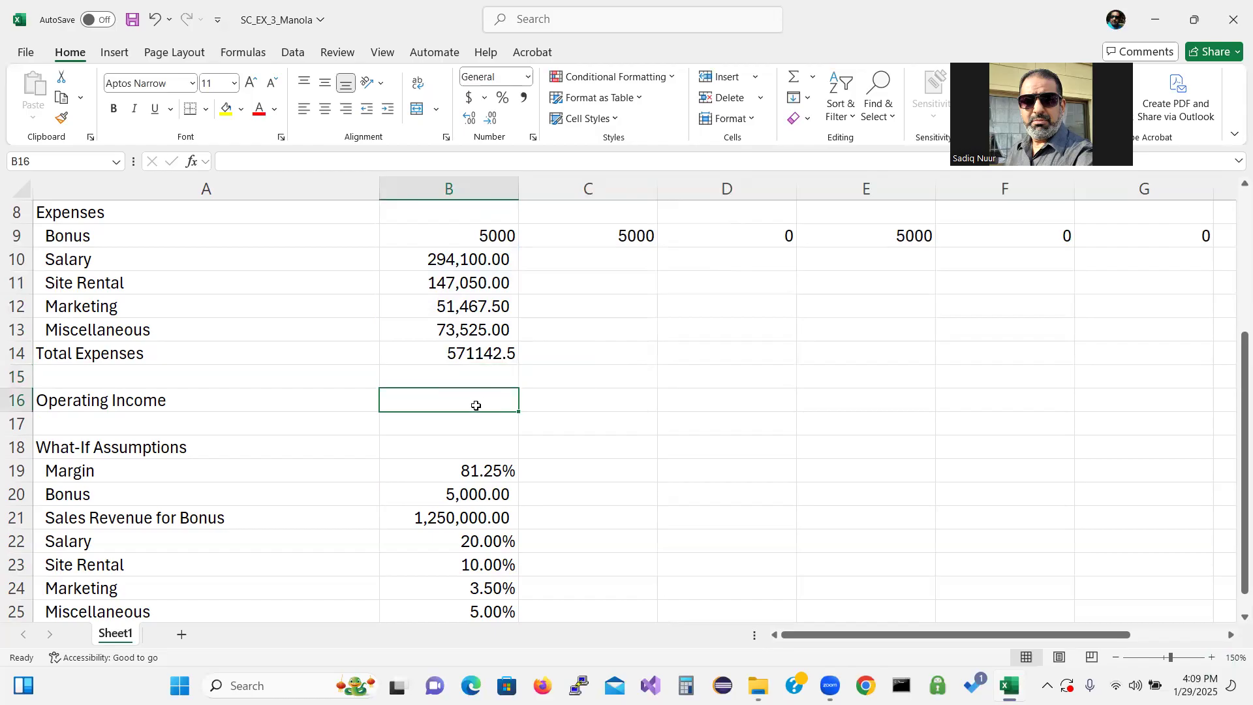
pyautogui.write('=b6')
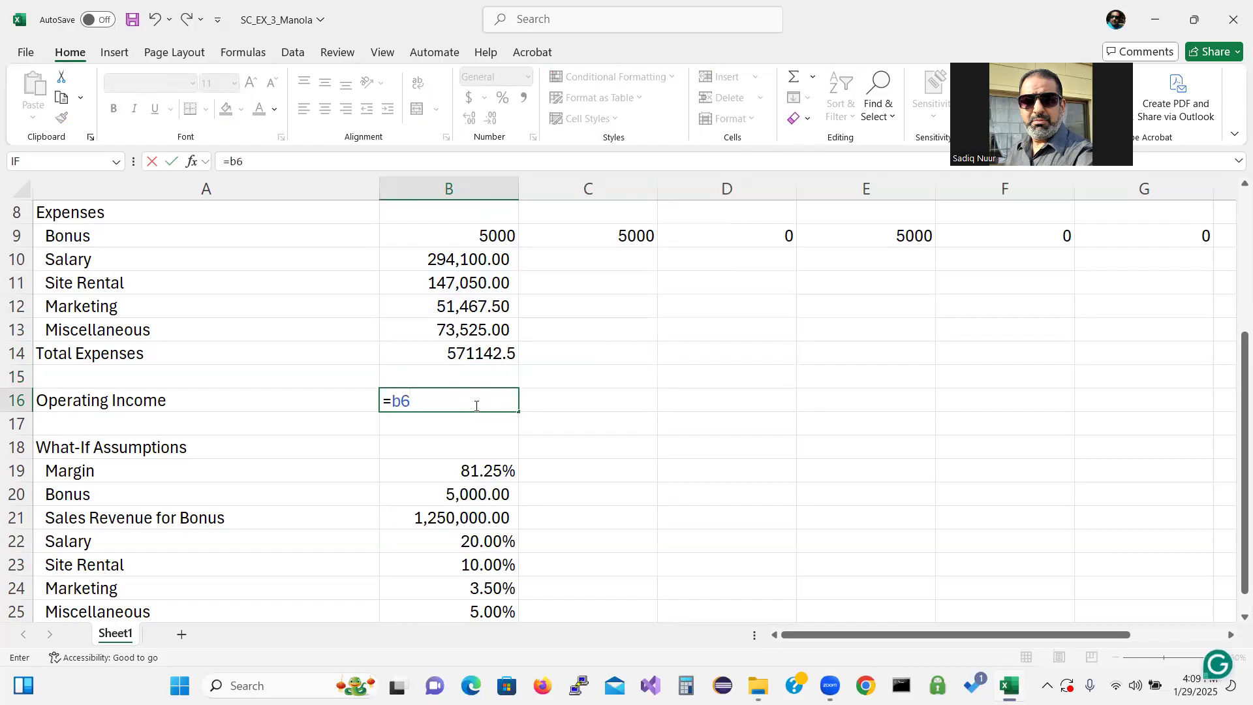
pyautogui.write('-b14')
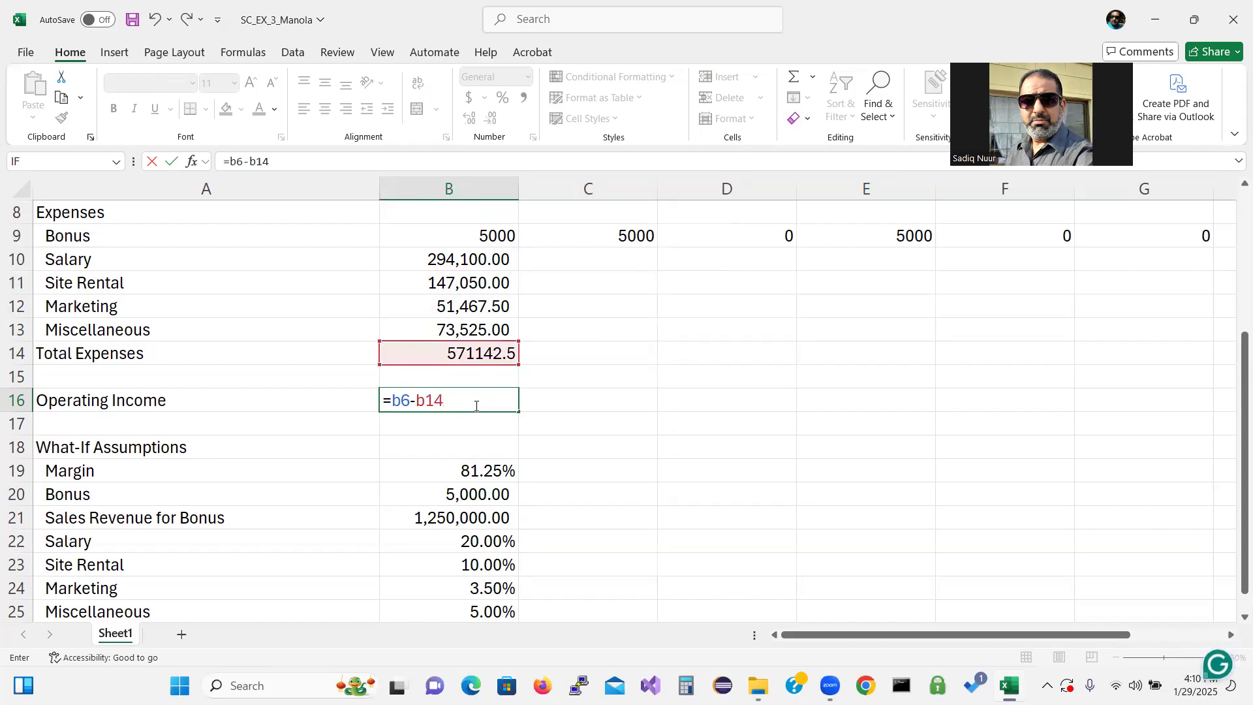
pyautogui.moveTo(1235, 436); pyautogui.dragTo(1235, 398)
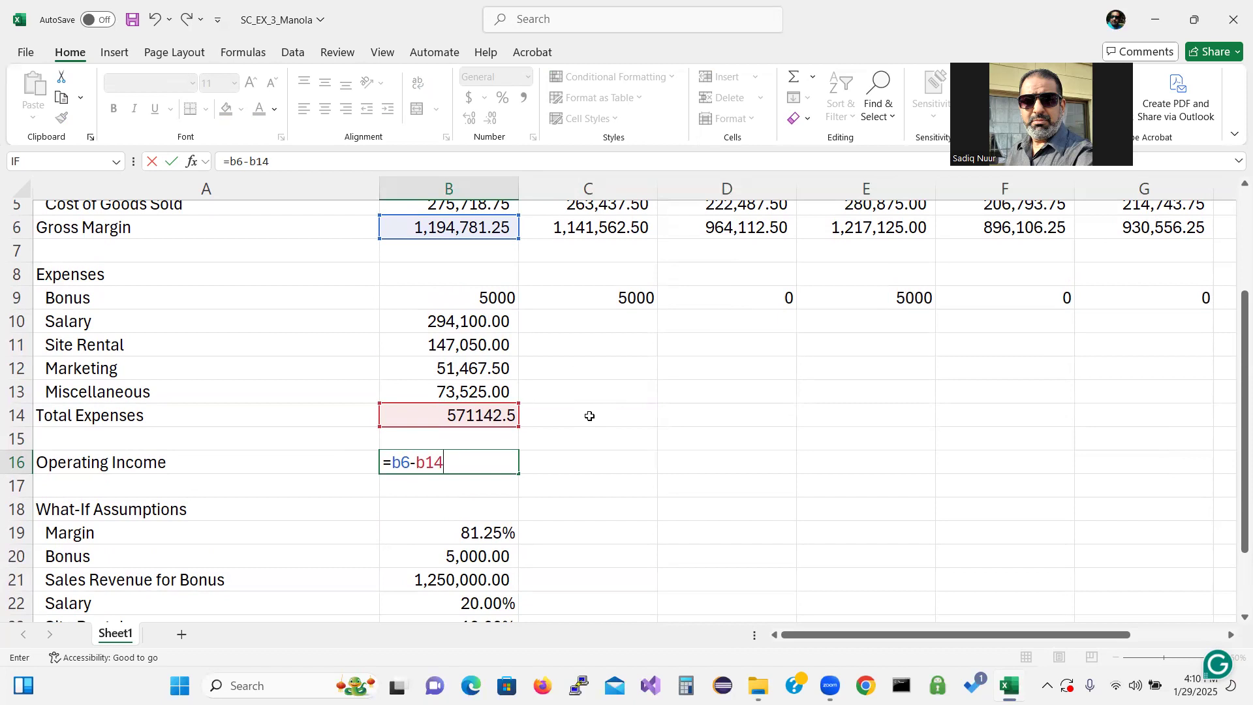
pyautogui.press('Return')
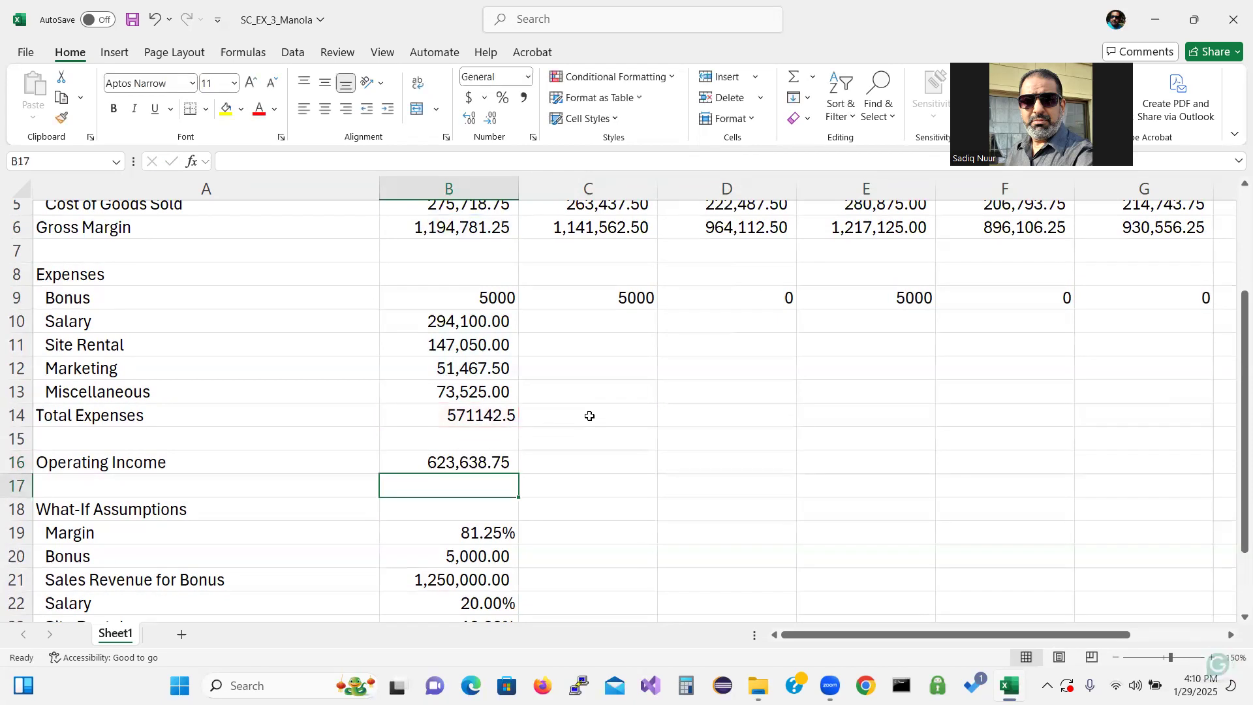
# Apply comma style to Total Expenses in B14 and Bonus in B9, and fill the Bonus row through G9
pyautogui.click(479, 421)
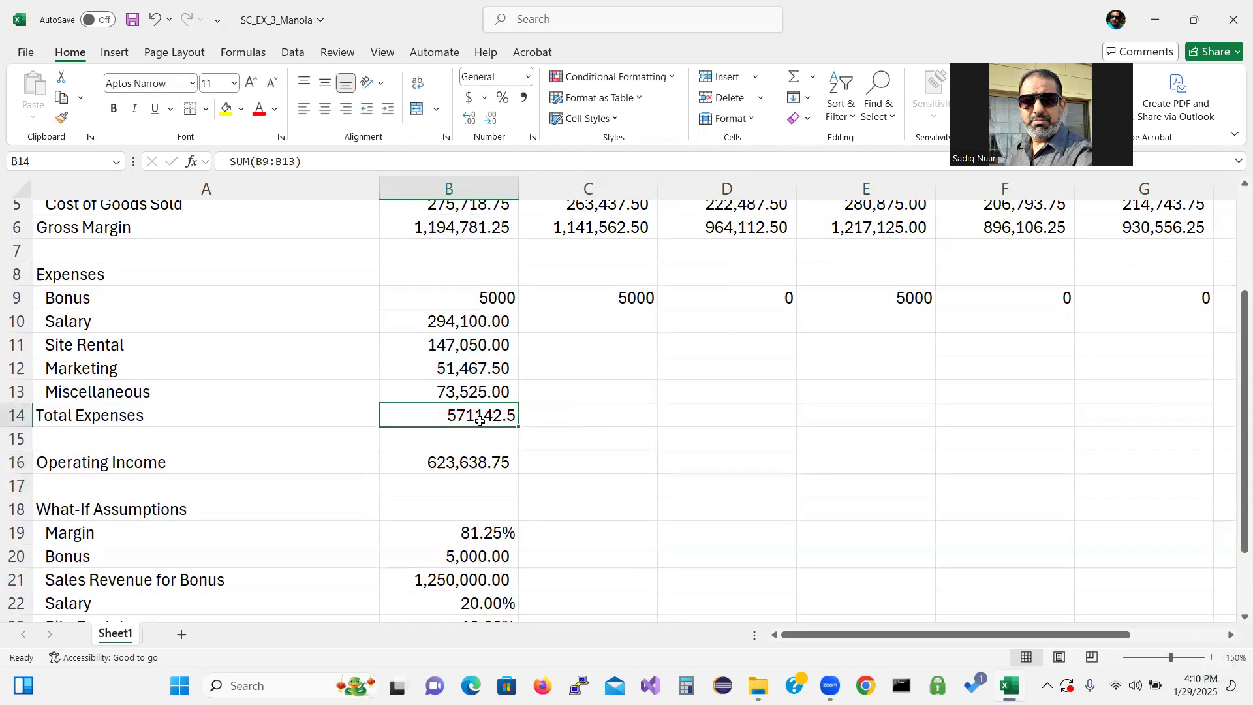
pyautogui.click(526, 97)
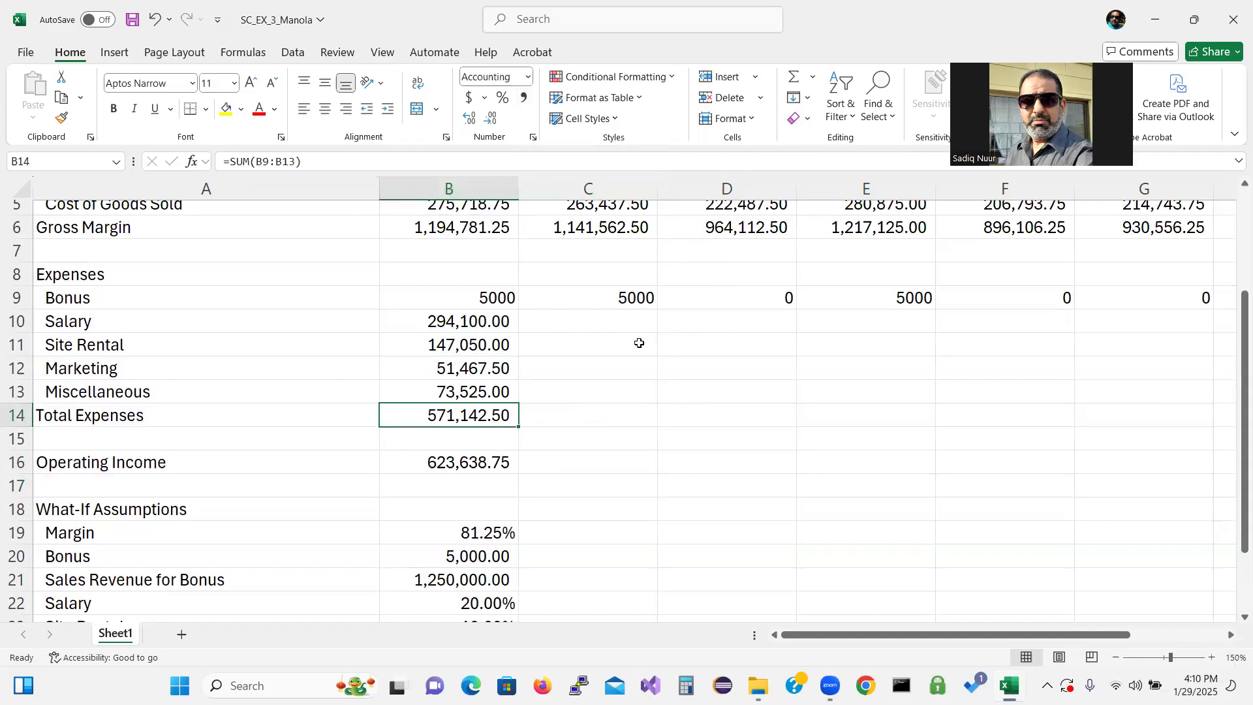
pyautogui.click(493, 298)
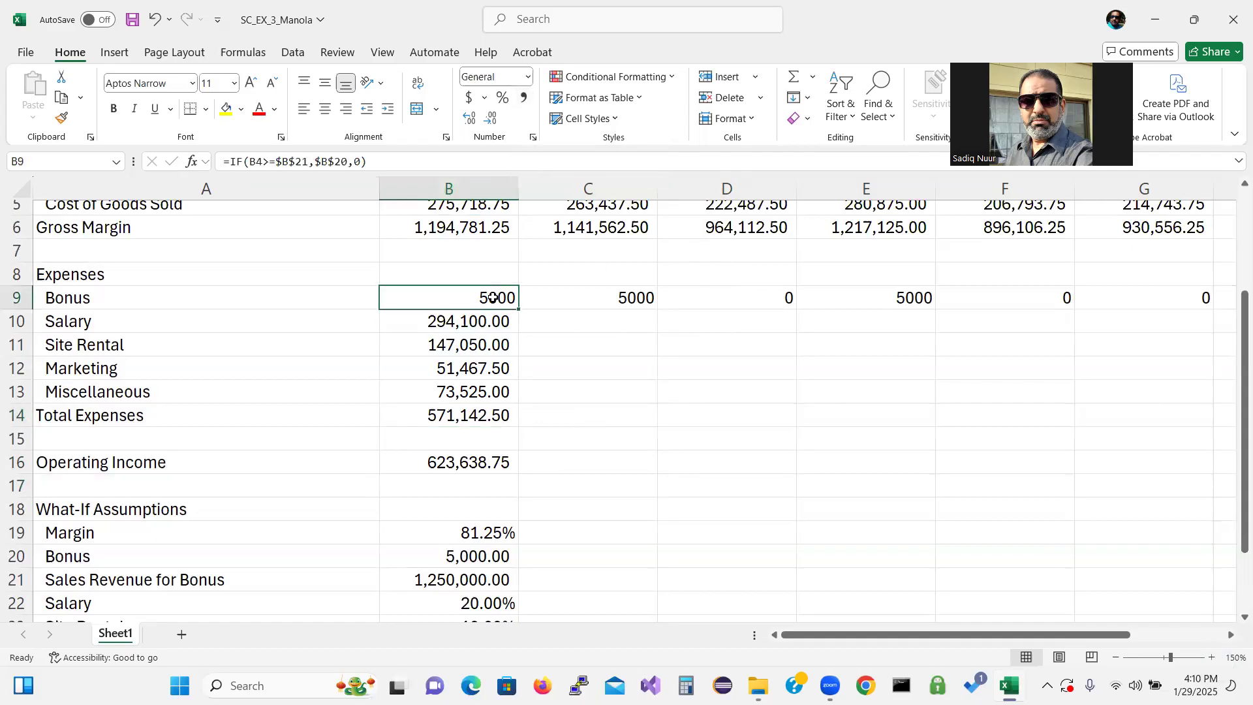
pyautogui.click(525, 97)
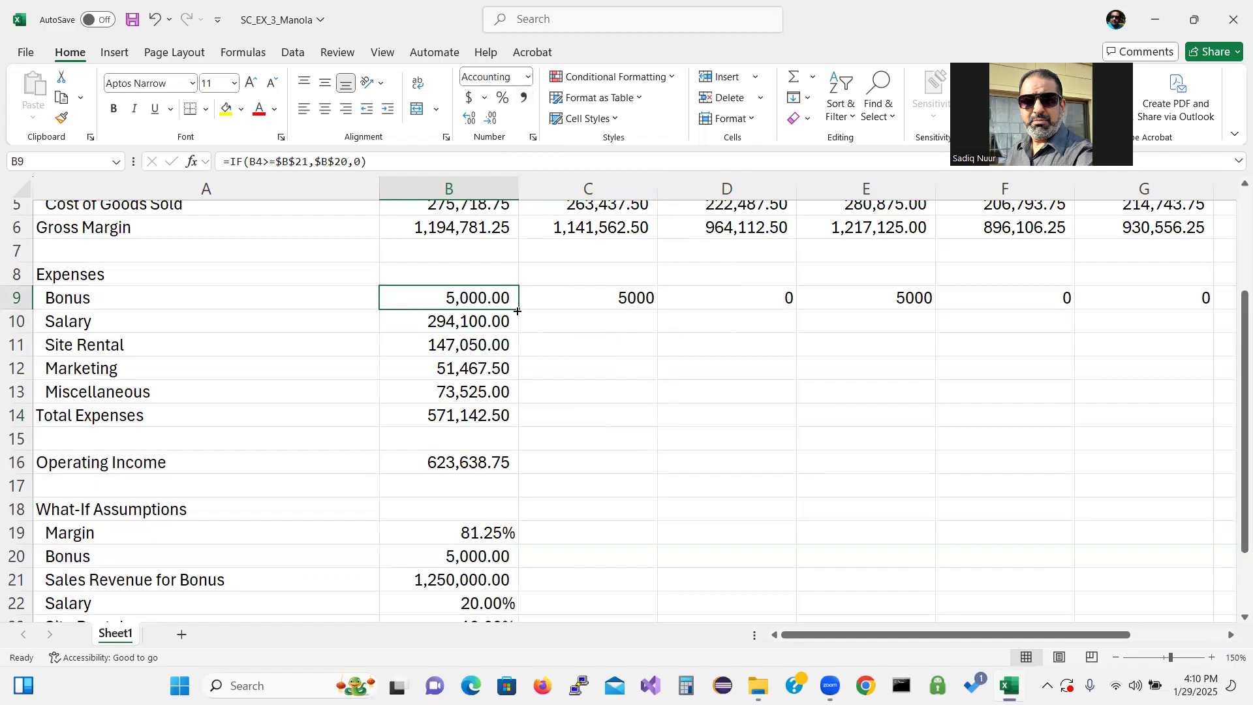
pyautogui.moveTo(517, 311); pyautogui.dragTo(1210, 312)
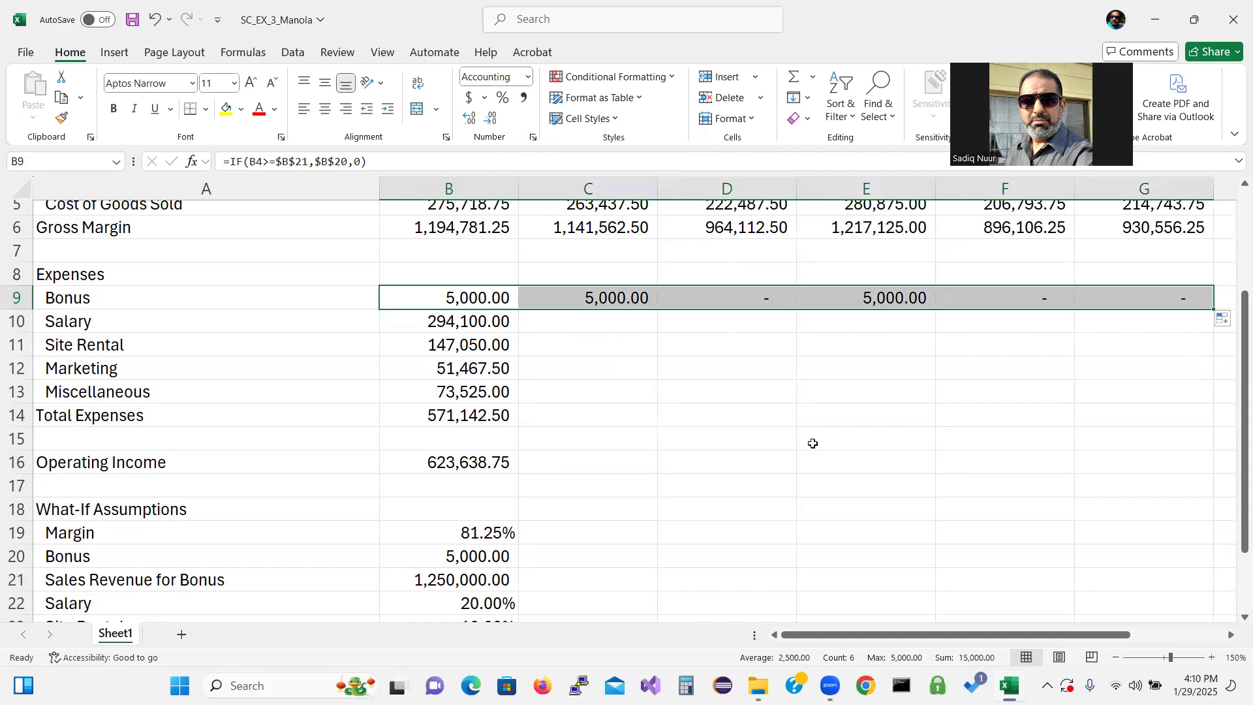
pyautogui.click(770, 301)
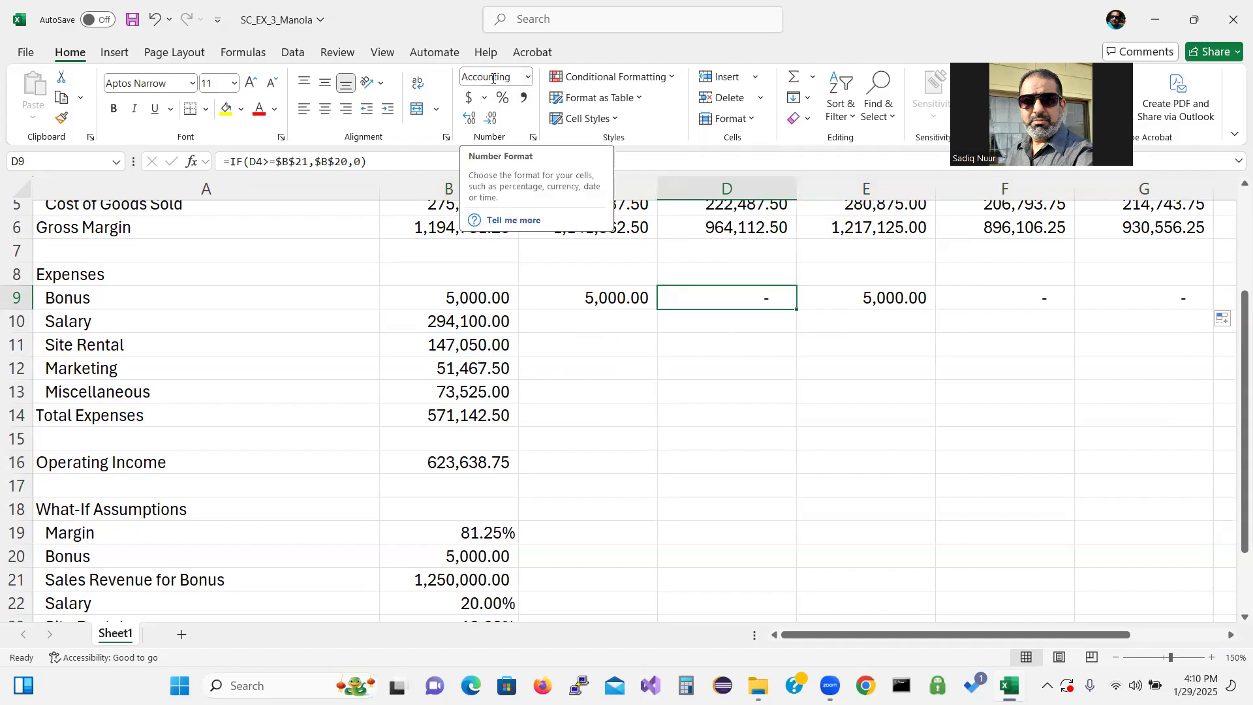
pyautogui.click(529, 78)
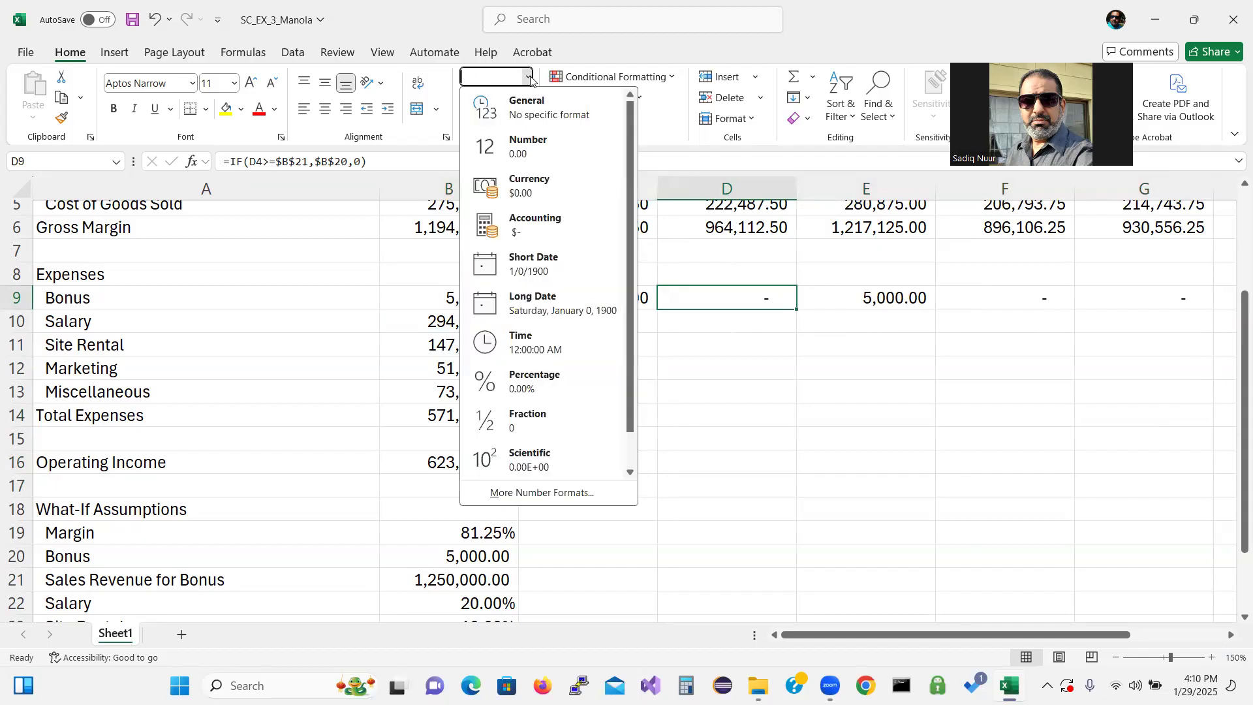
pyautogui.click(537, 118)
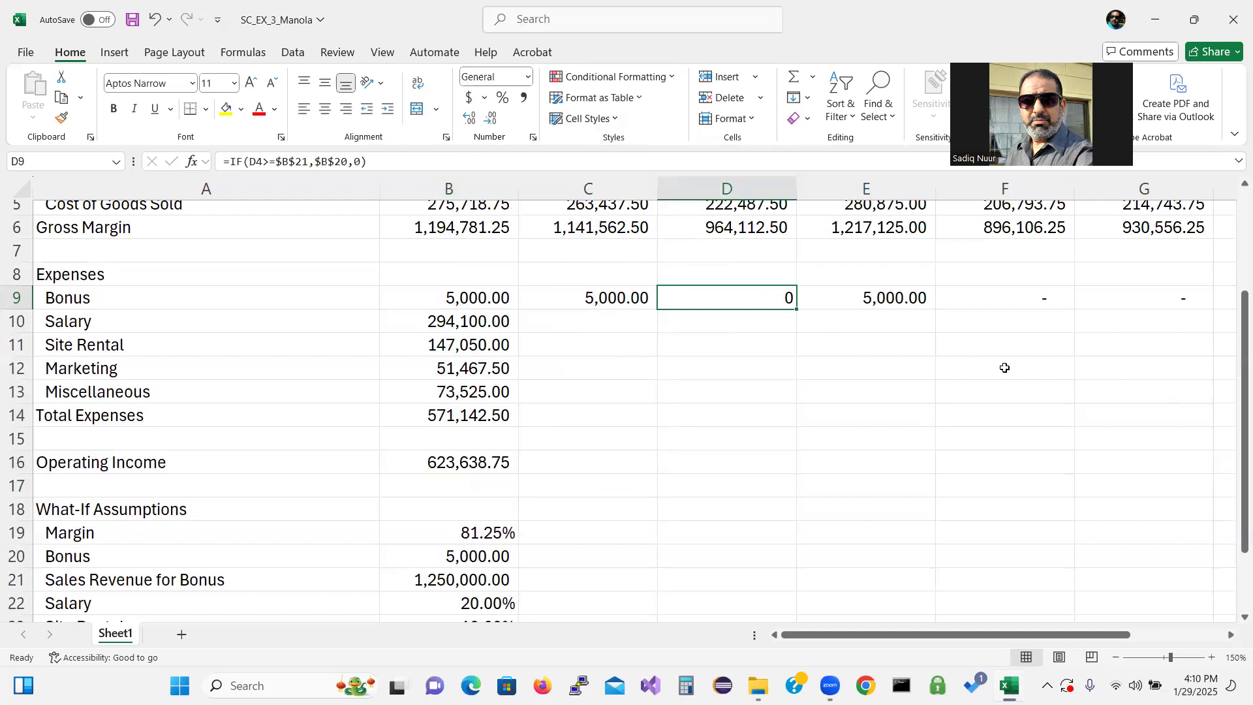
pyautogui.hotkey('ctrl', 'z')
# Copy the January expense, total and operating income formulas in B10:B16 across through column H
pyautogui.moveTo(490, 326); pyautogui.dragTo(494, 460)
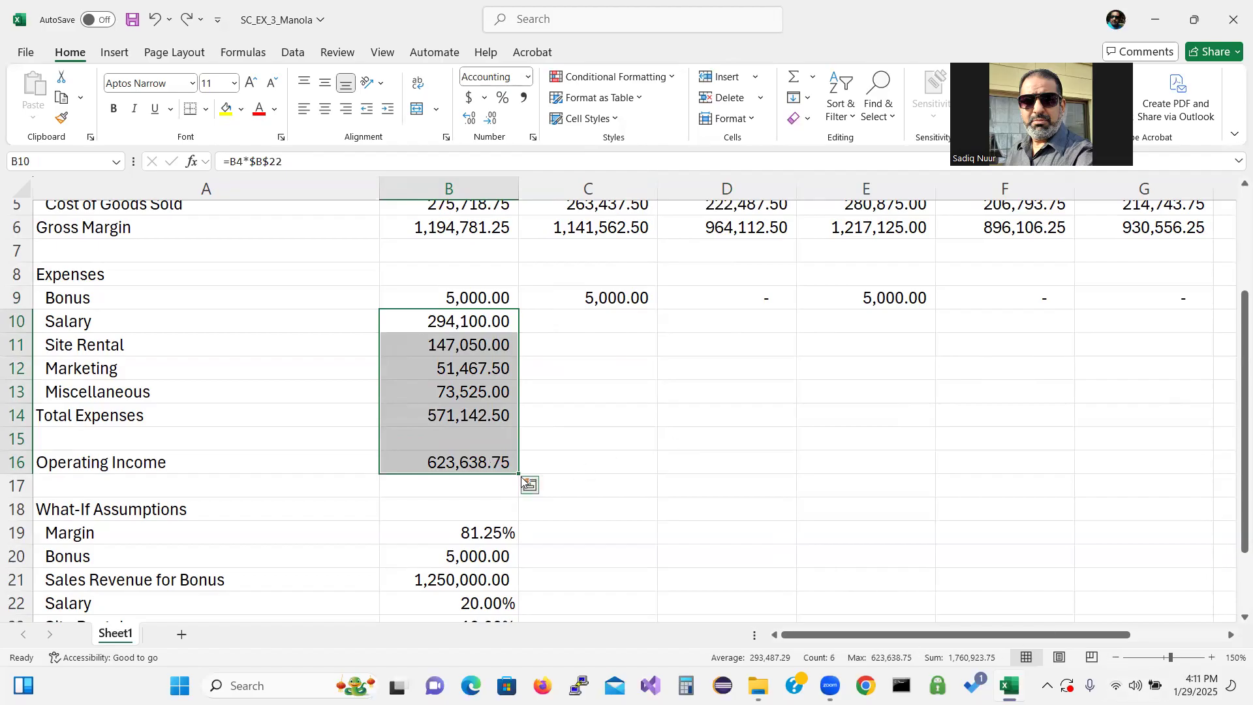
pyautogui.moveTo(518, 474); pyautogui.dragTo(1007, 479)
pyautogui.moveTo(1096, 483); pyautogui.dragTo(953, 465)
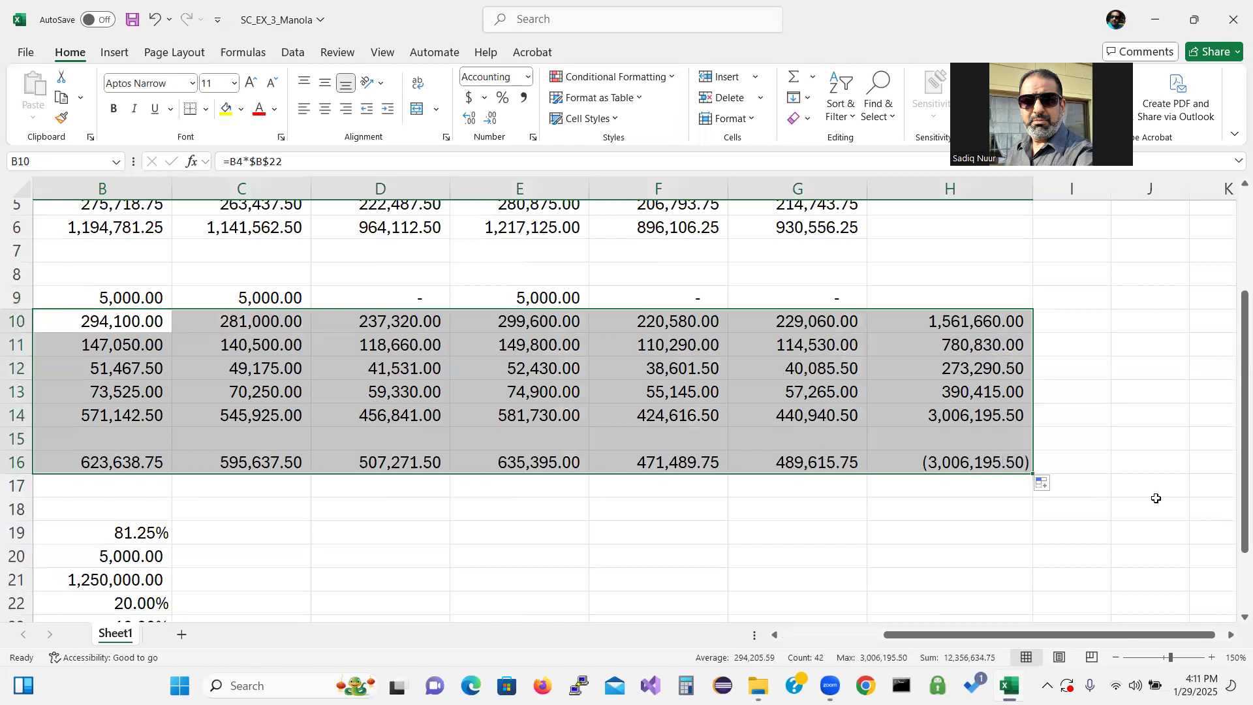
# Sum the Bonus row into the Total column at H9 with AutoSum
pyautogui.moveTo(1235, 450); pyautogui.dragTo(1233, 382)
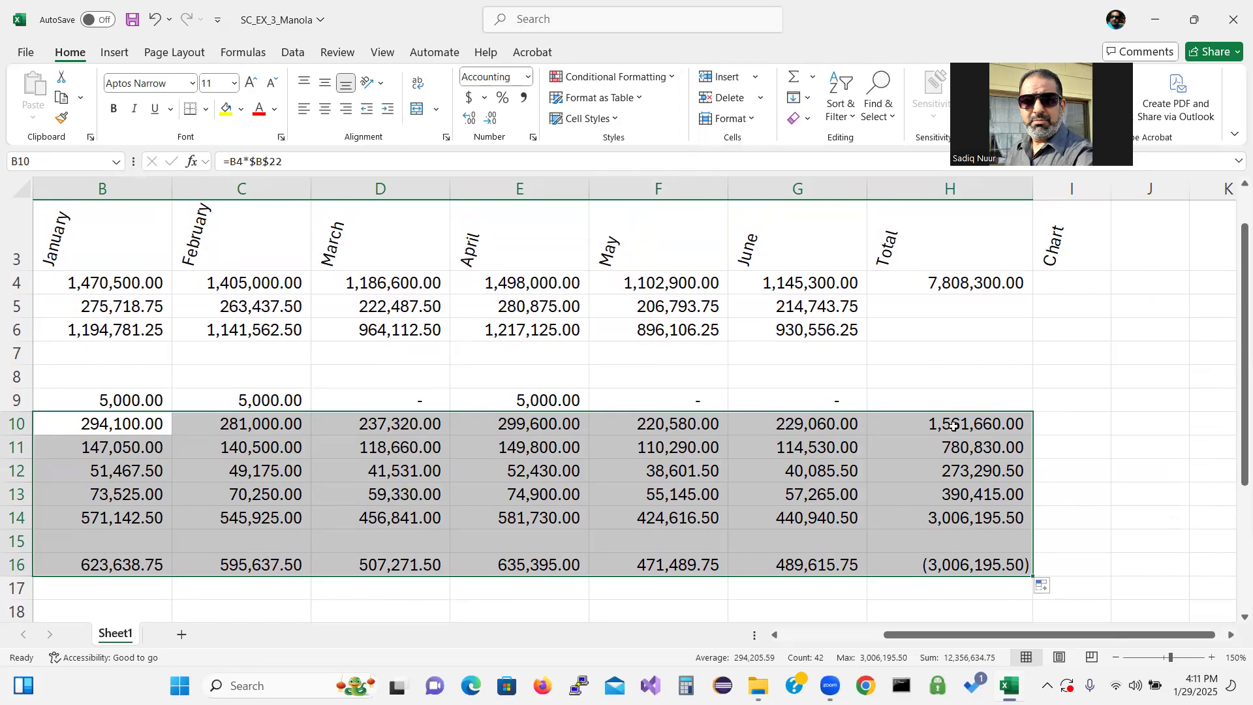
pyautogui.rightClick(948, 402)
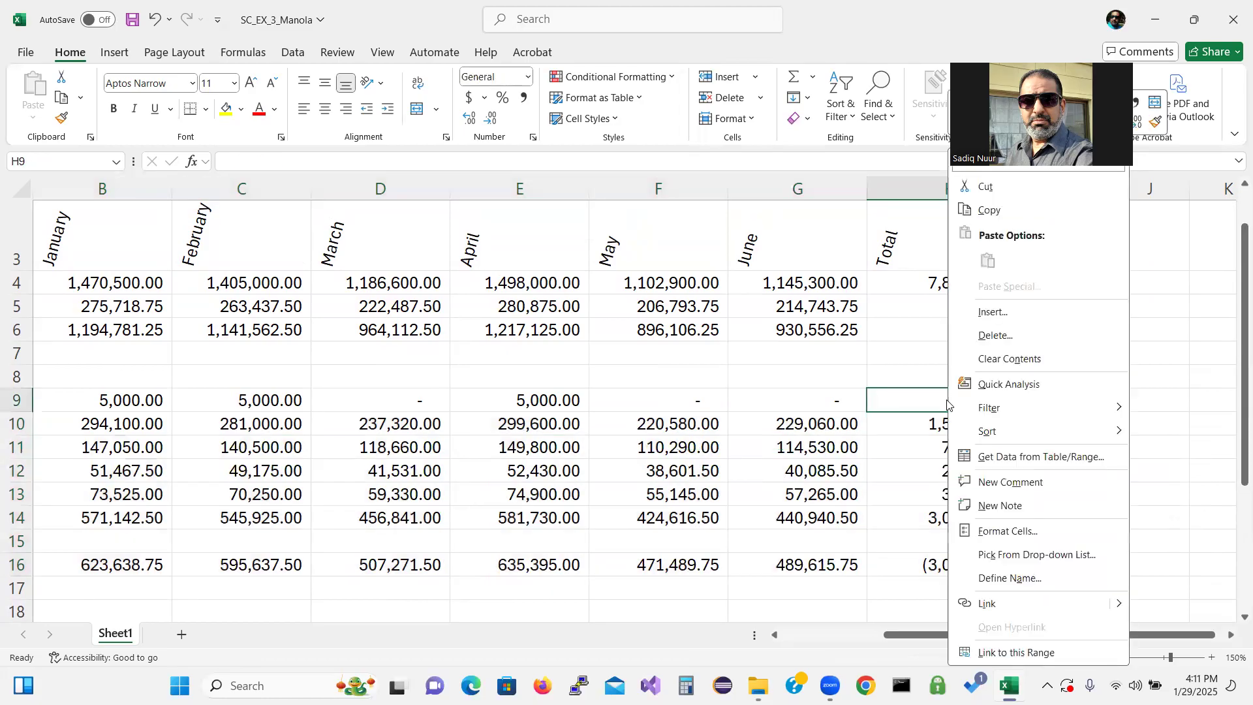
pyautogui.click(898, 408)
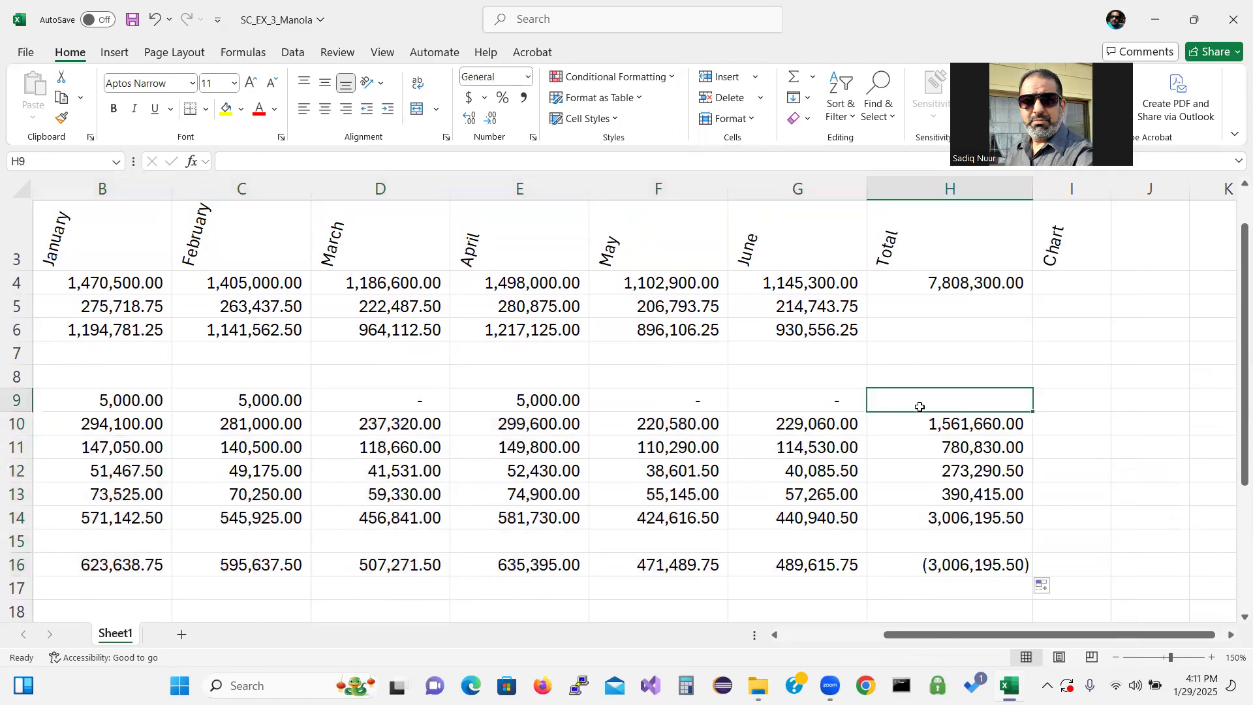
pyautogui.click(792, 83)
pyautogui.press('Return')
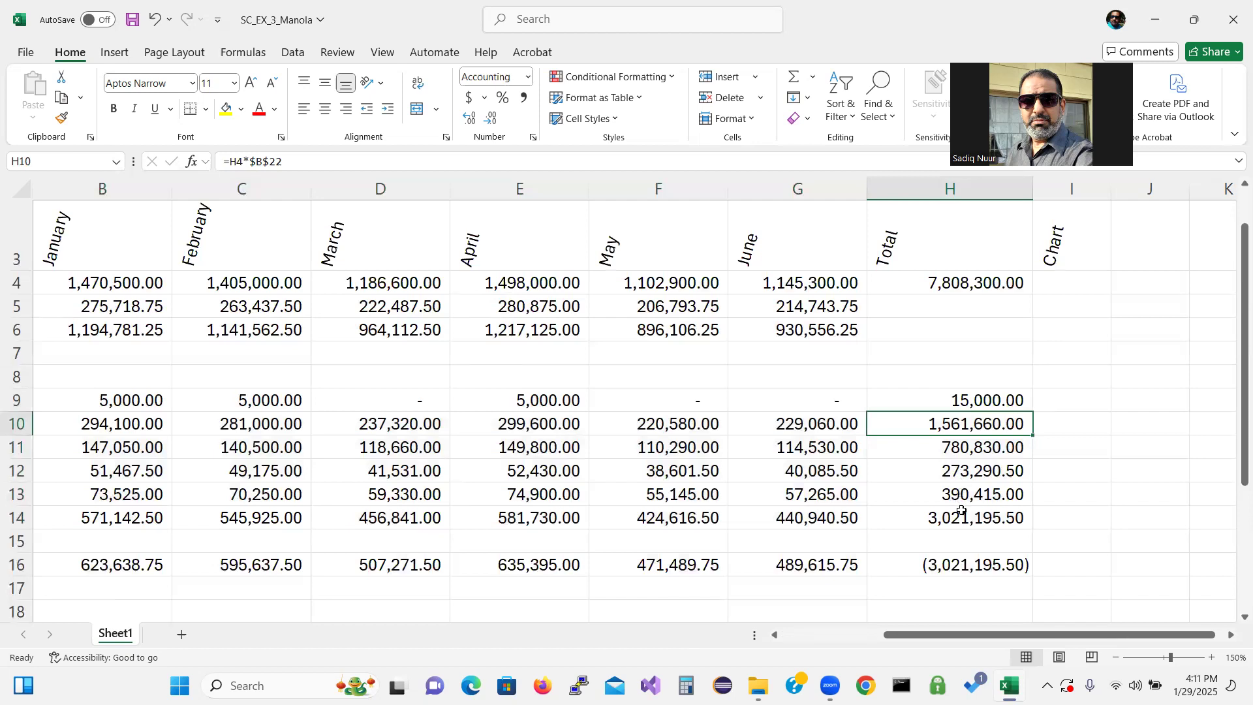
# Clear the Operating Income total in H16
pyautogui.click(961, 568)
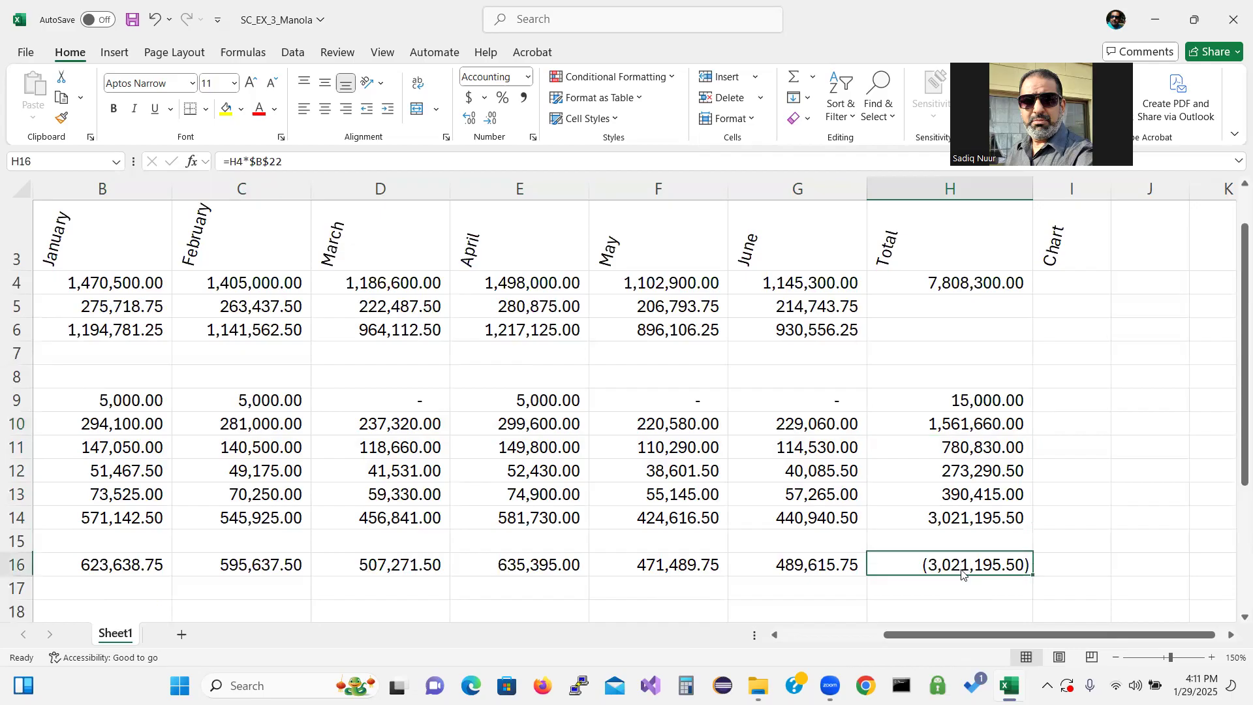
pyautogui.rightClick(961, 572)
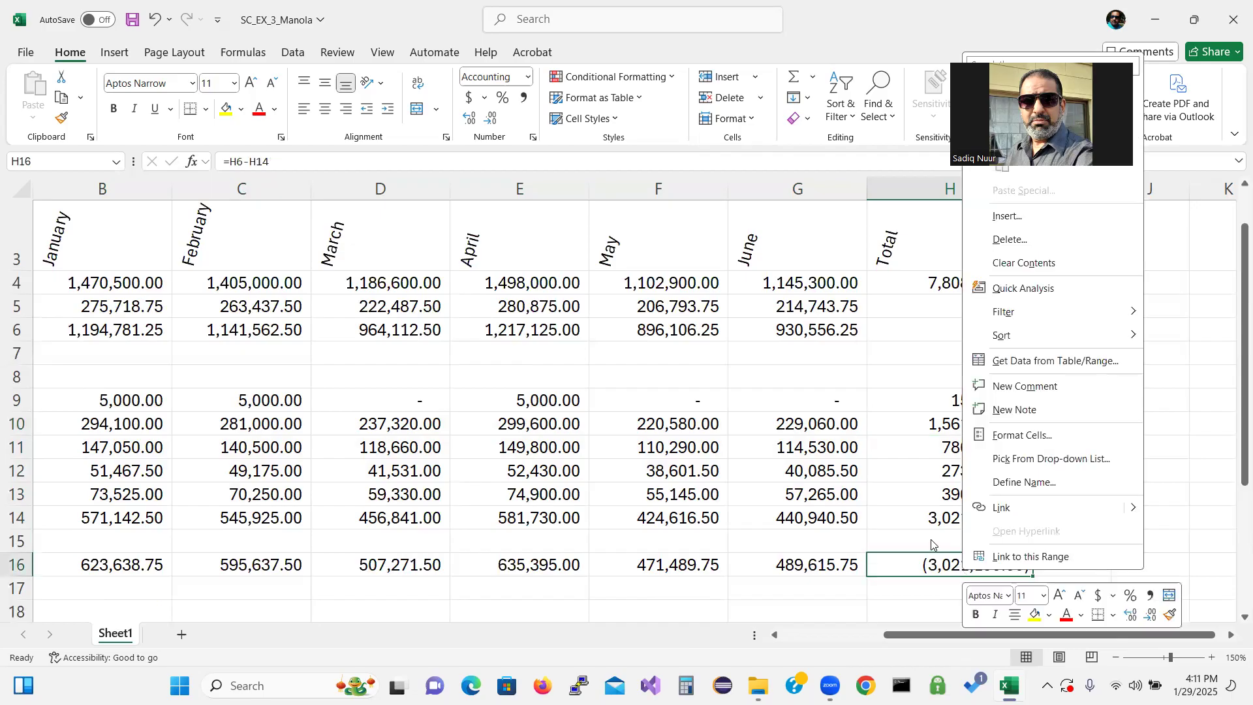
pyautogui.press('Escape')
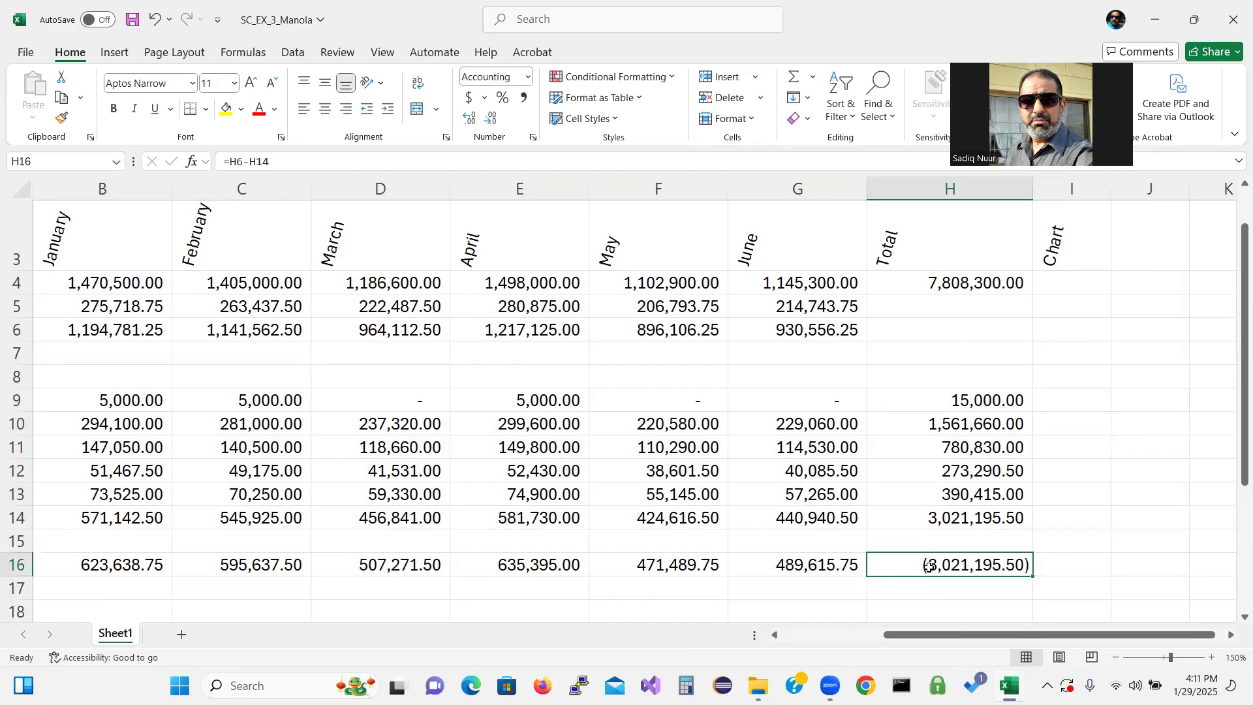
pyautogui.press('Delete')
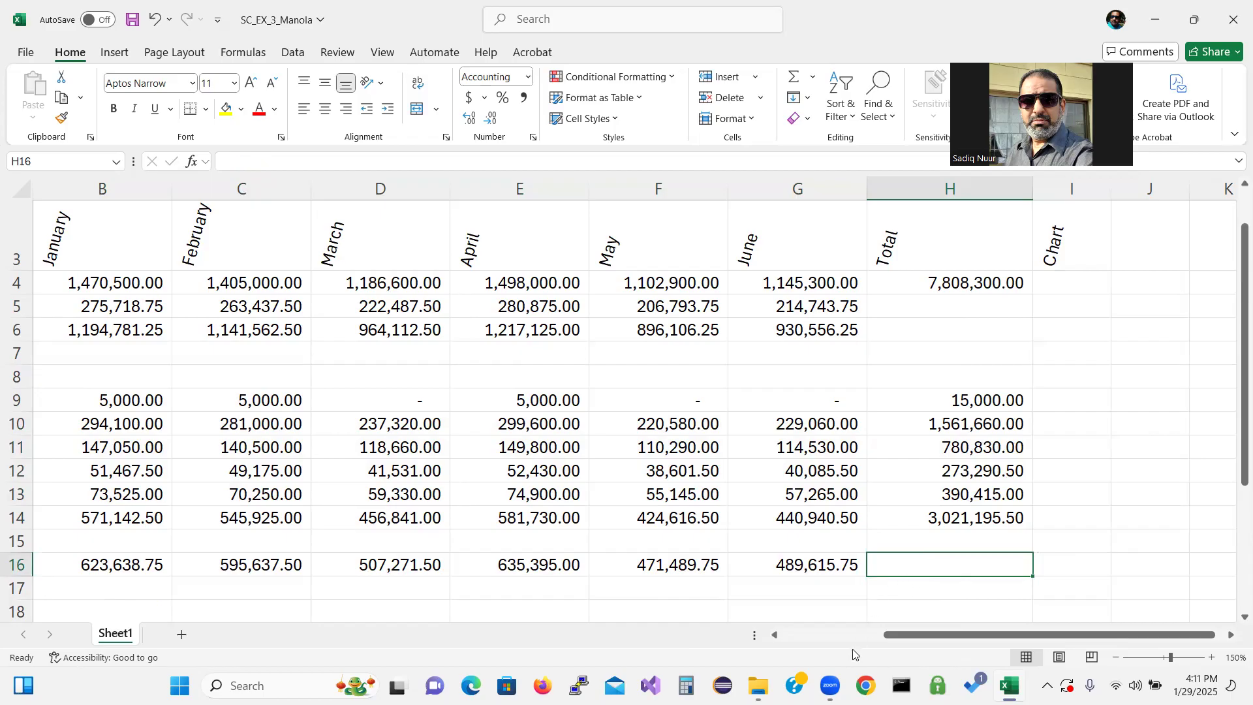
# Copy the June Operating Income formula from G16 into H16, then clear H16 again
pyautogui.click(807, 569)
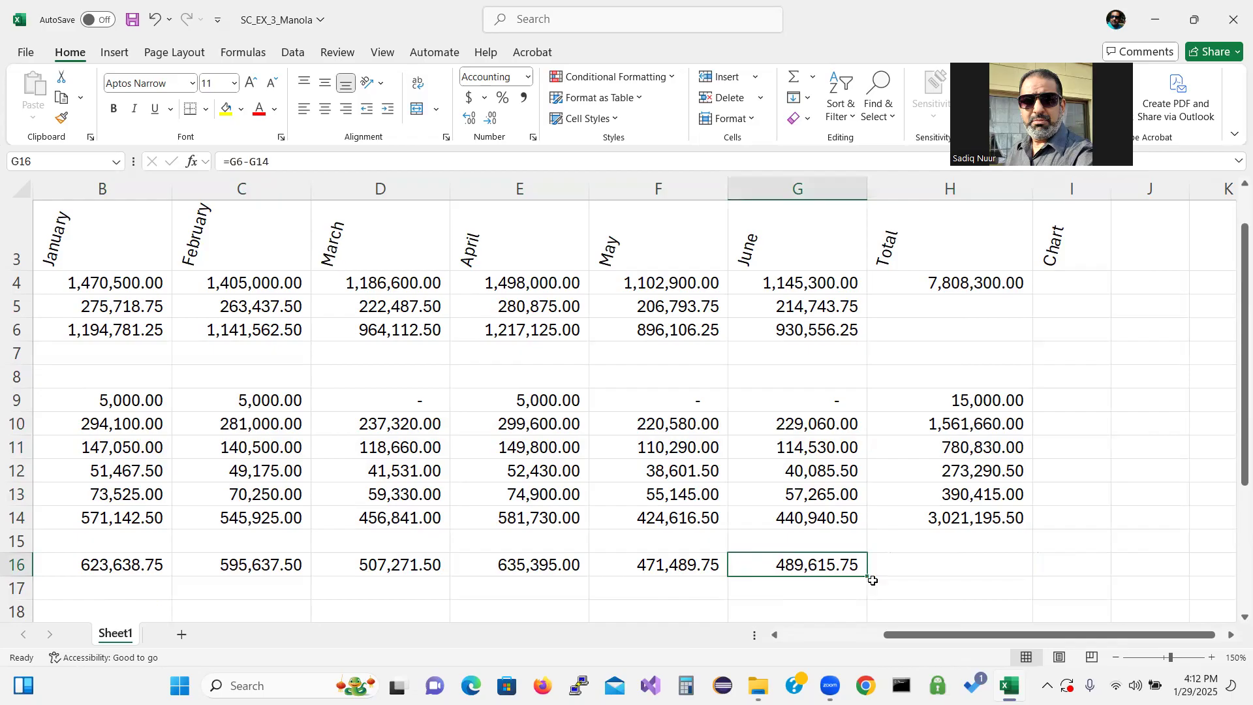
pyautogui.moveTo(868, 578); pyautogui.dragTo(982, 566)
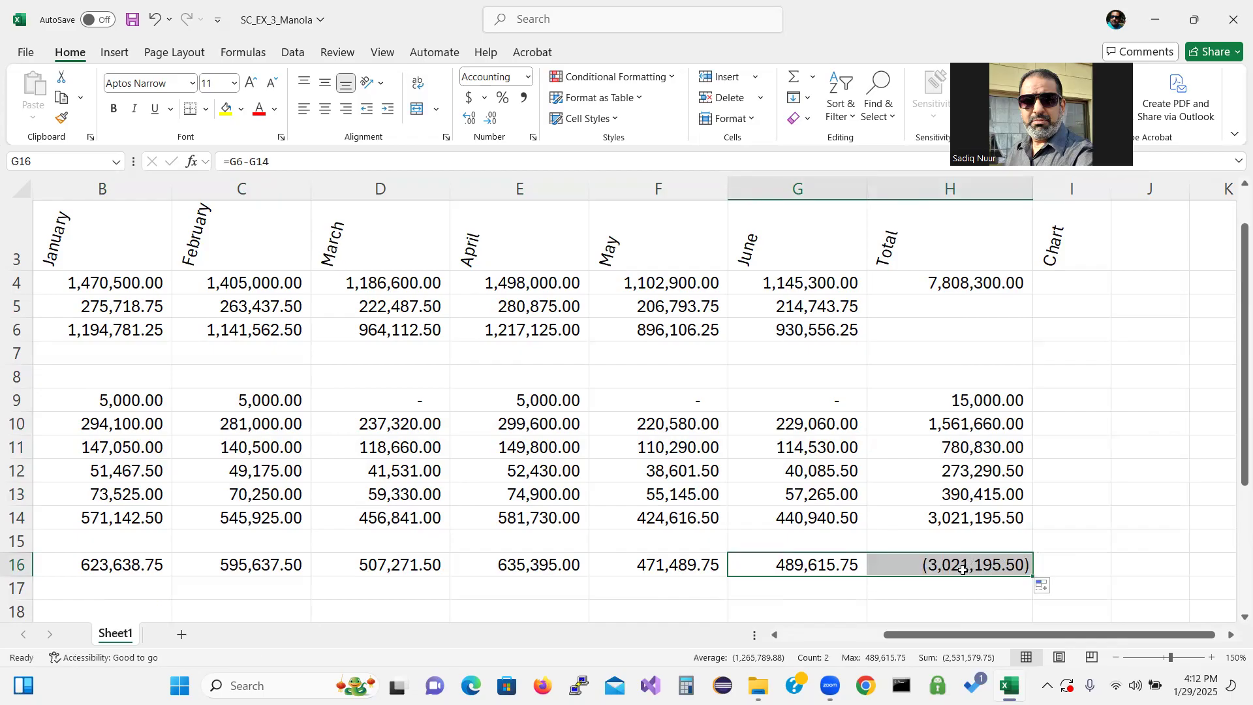
pyautogui.click(963, 569)
pyautogui.press('Delete')
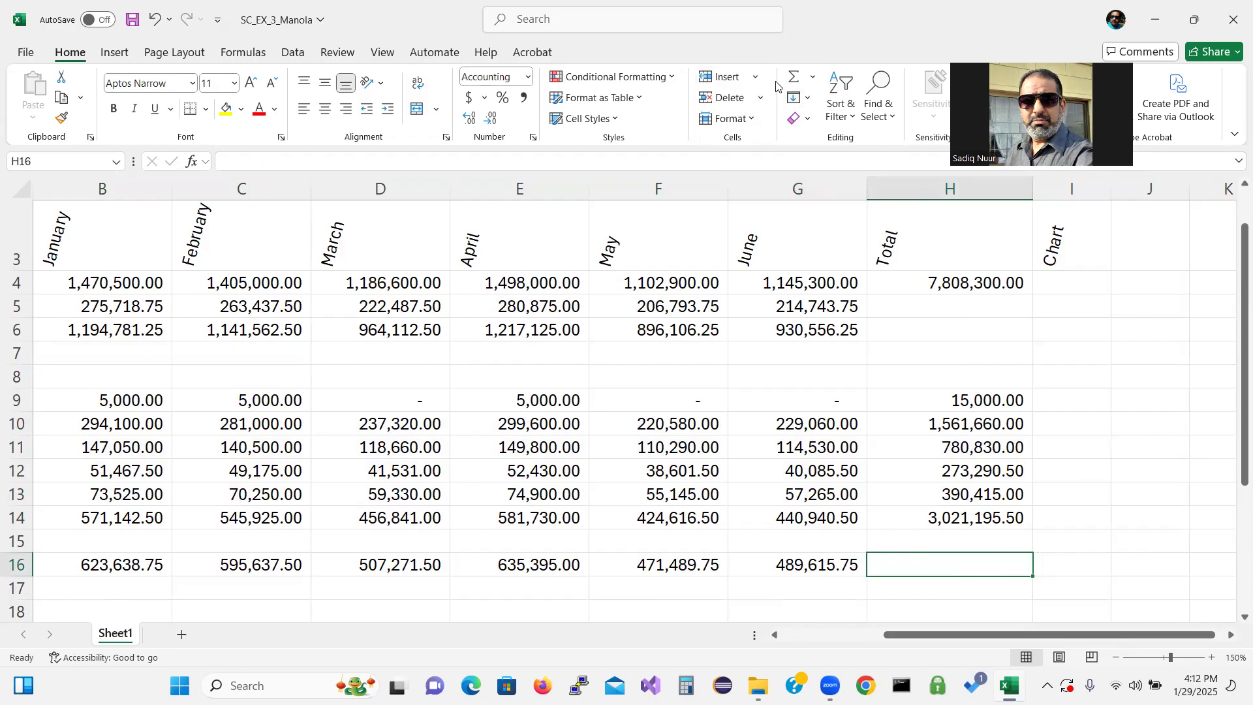
# Copy the revenue total formula in H4 down to H5 and H6
pyautogui.click(963, 282)
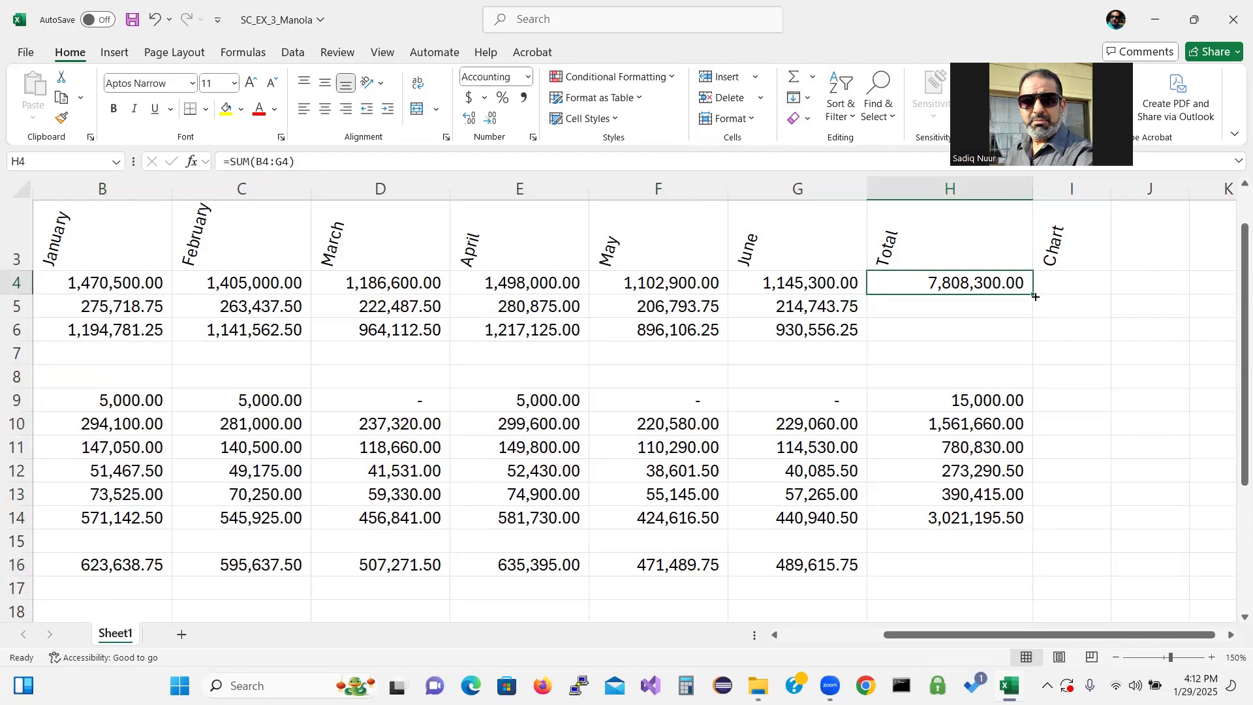
pyautogui.moveTo(1034, 295); pyautogui.dragTo(1034, 334)
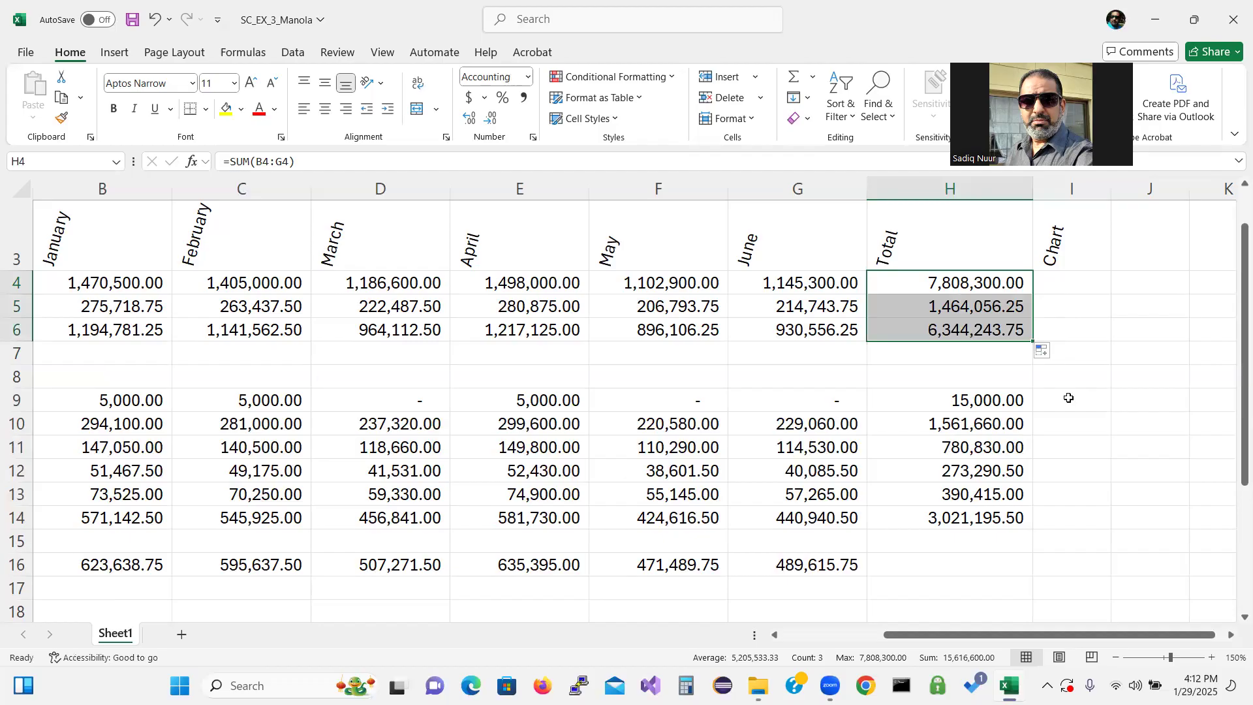
# Copy the June Operating Income formula from G16 into the Total column at H16
pyautogui.click(968, 570)
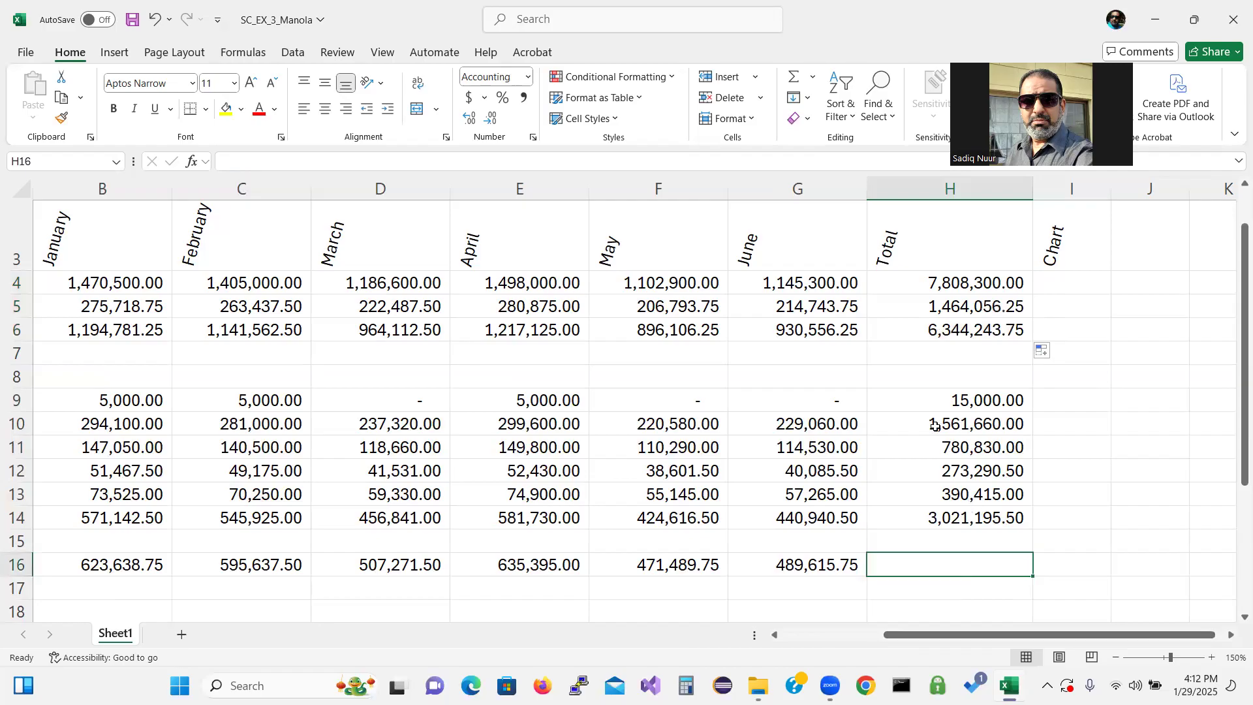
pyautogui.click(822, 564)
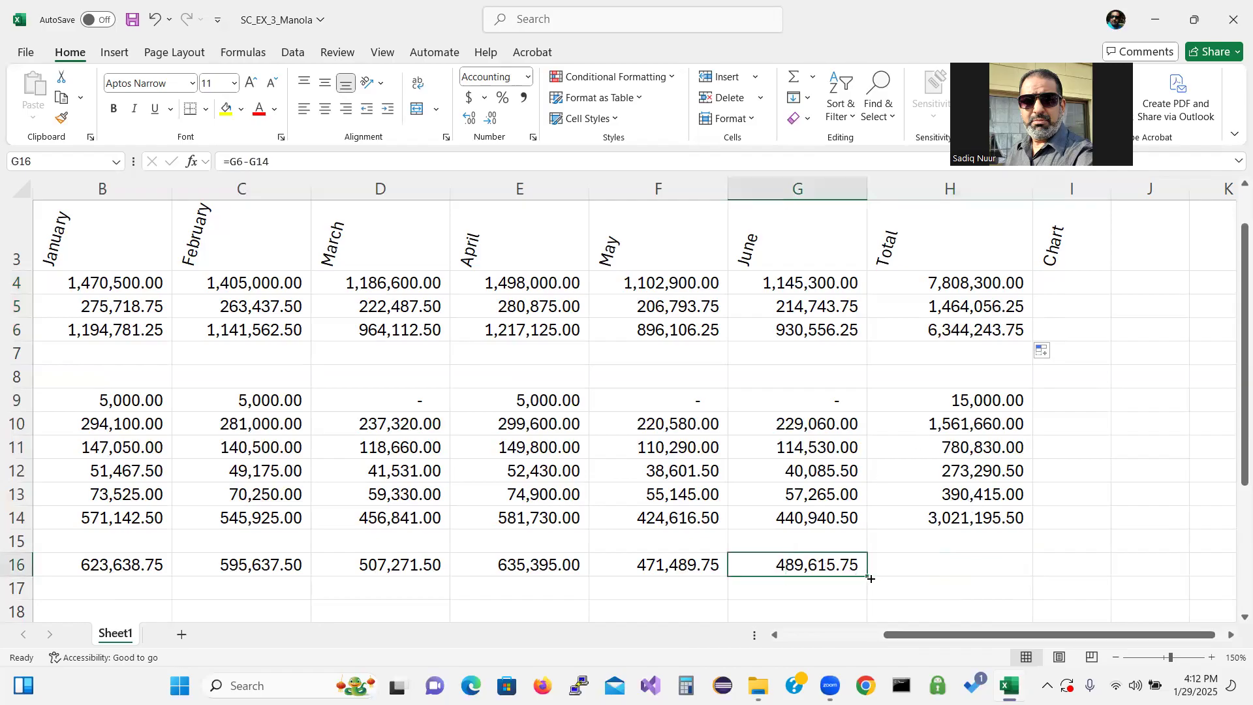
pyautogui.moveTo(864, 574); pyautogui.dragTo(1018, 564)
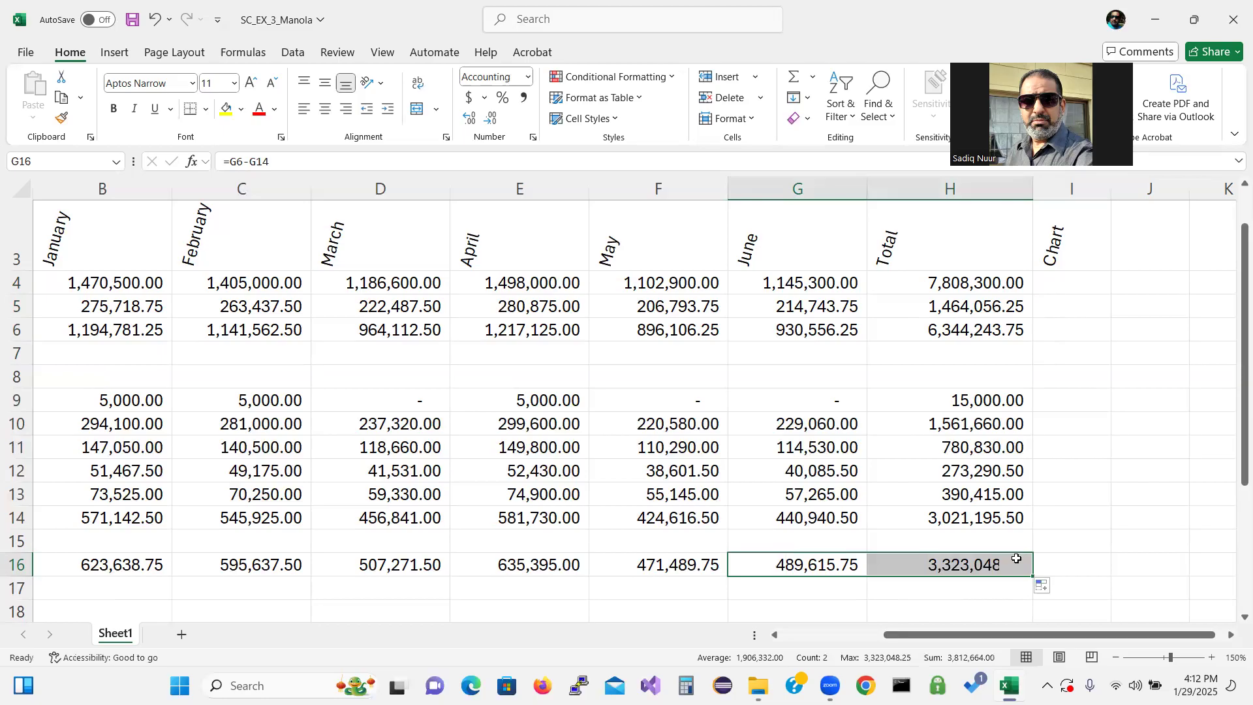
pyautogui.click(1090, 556)
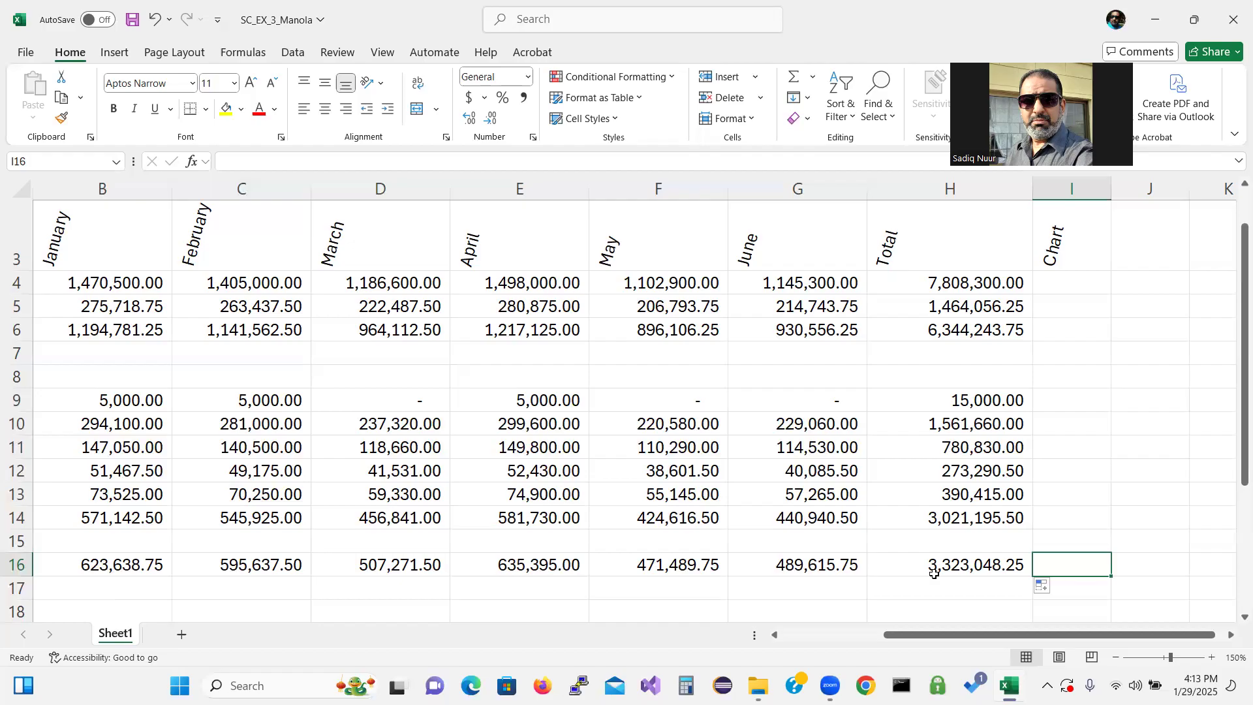
# Insert a line sparkline in I4 using the January–June data in B4:G4 and fill it down to I16
pyautogui.click(1061, 280)
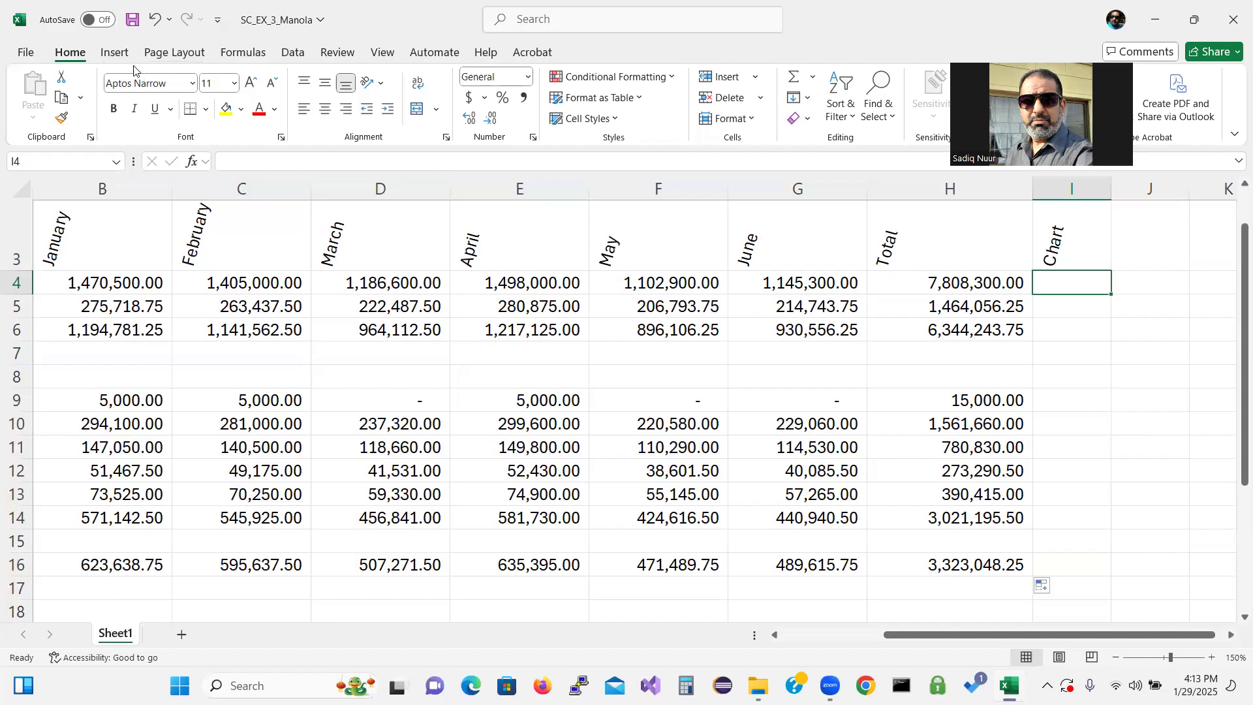
pyautogui.click(114, 54)
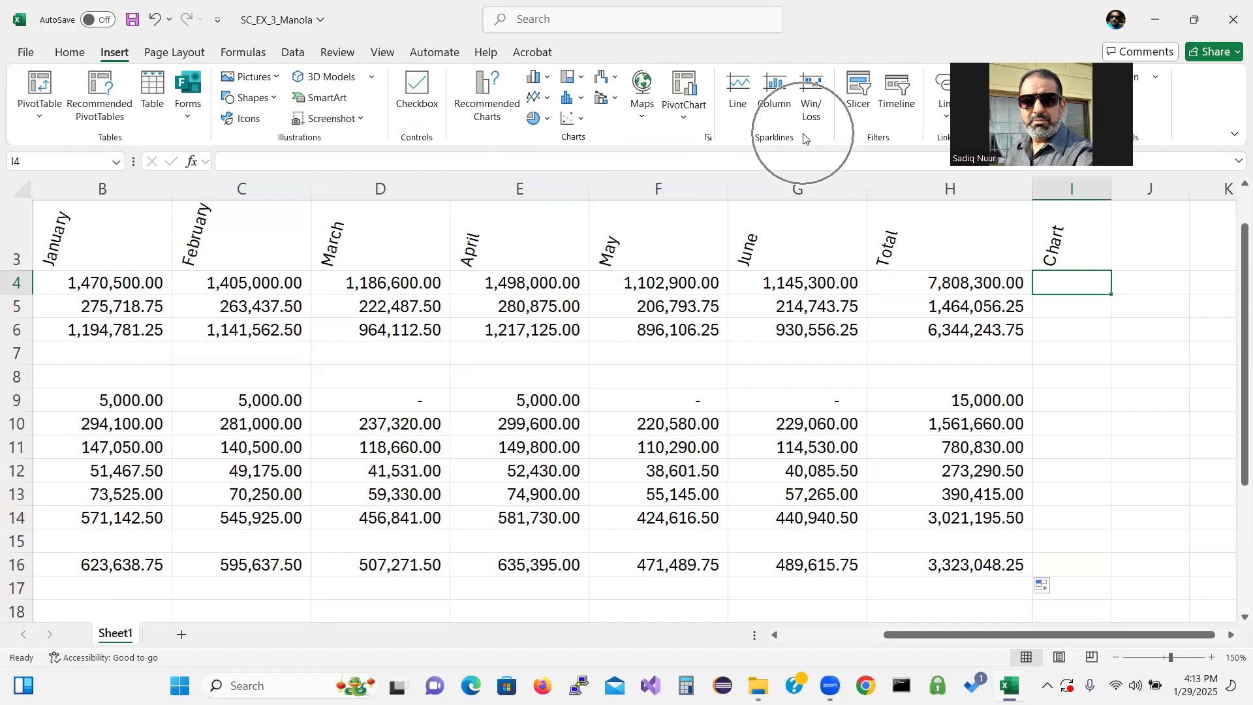
pyautogui.click(742, 97)
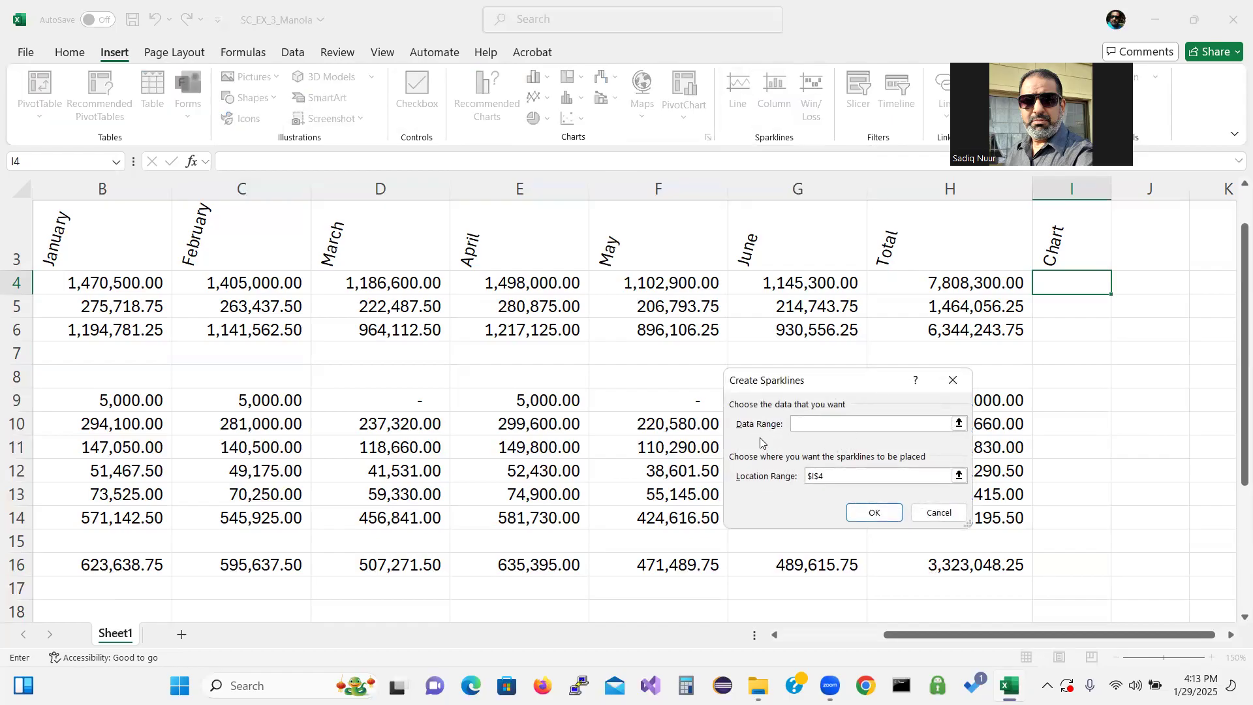
pyautogui.click(81, 286)
pyautogui.moveTo(81, 286); pyautogui.dragTo(764, 285)
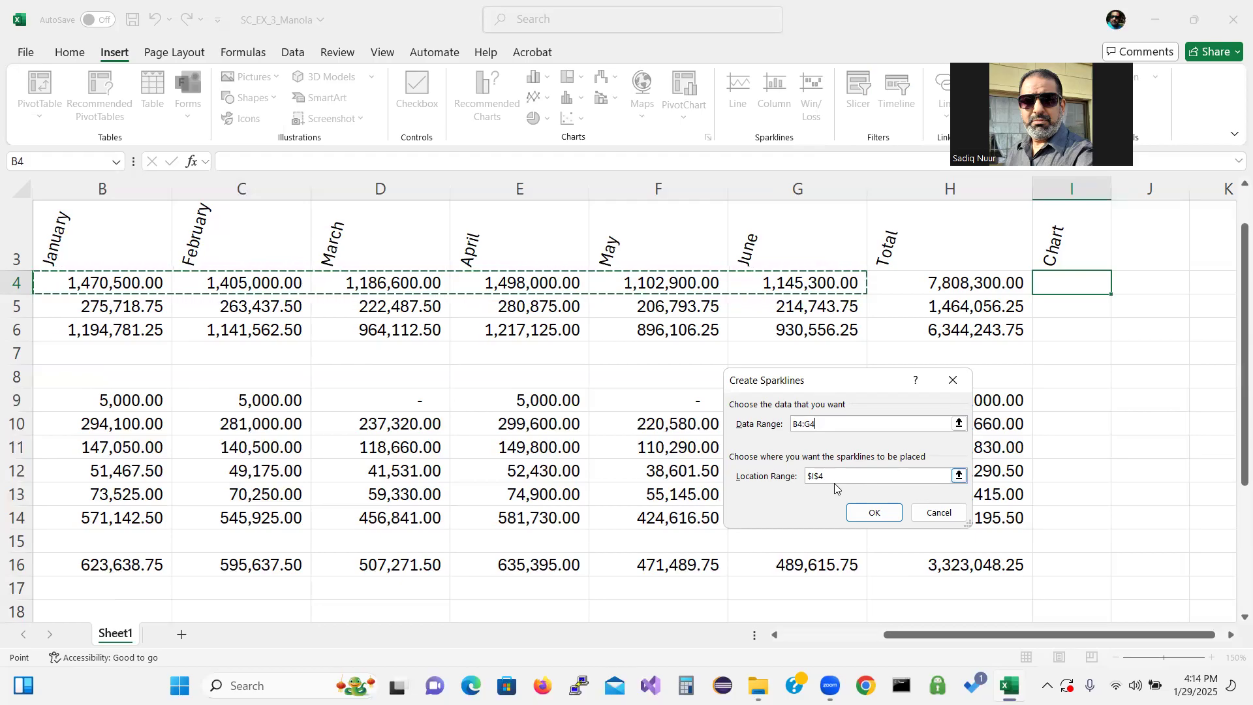
pyautogui.click(874, 512)
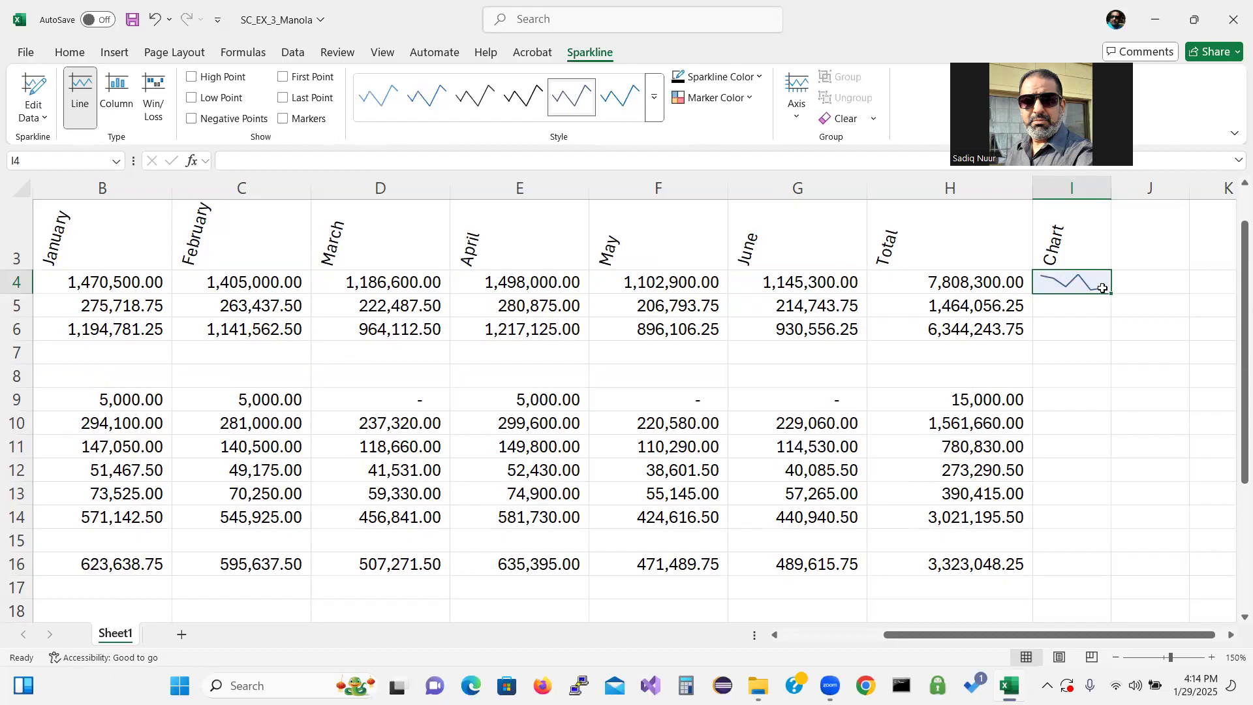
pyautogui.moveTo(1113, 294); pyautogui.dragTo(1123, 567)
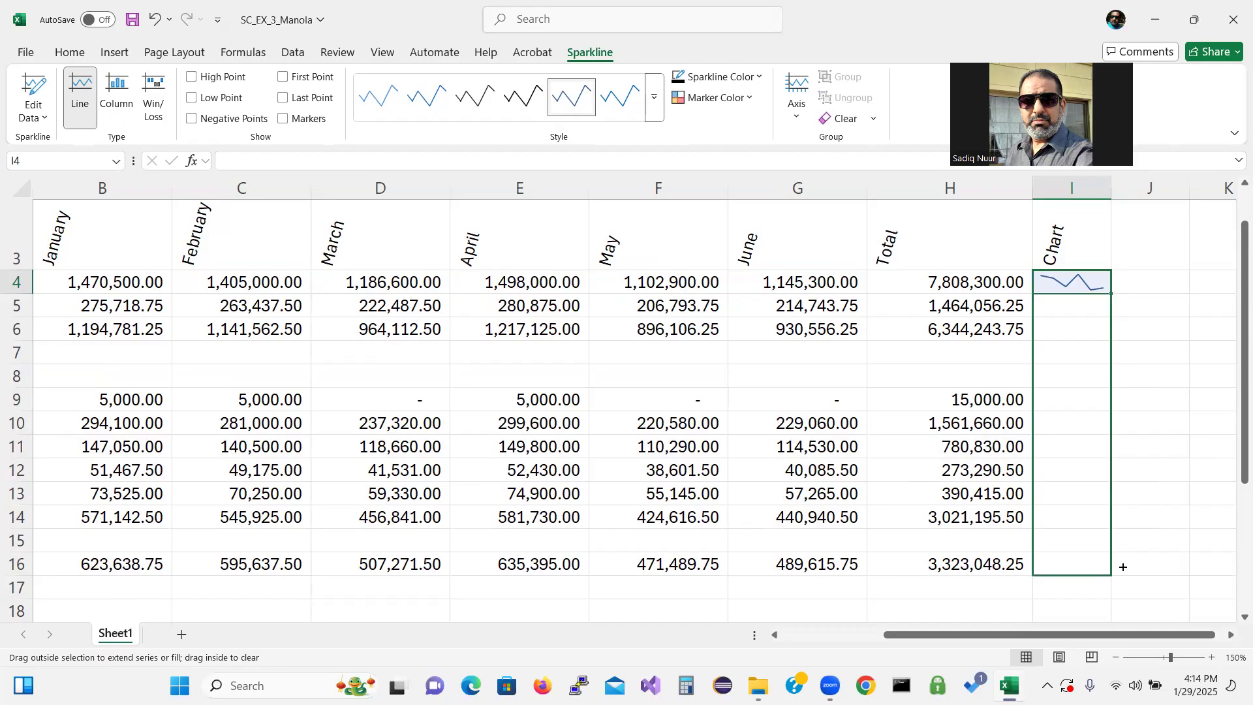
pyautogui.moveTo(1123, 567); pyautogui.dragTo(1123, 566)
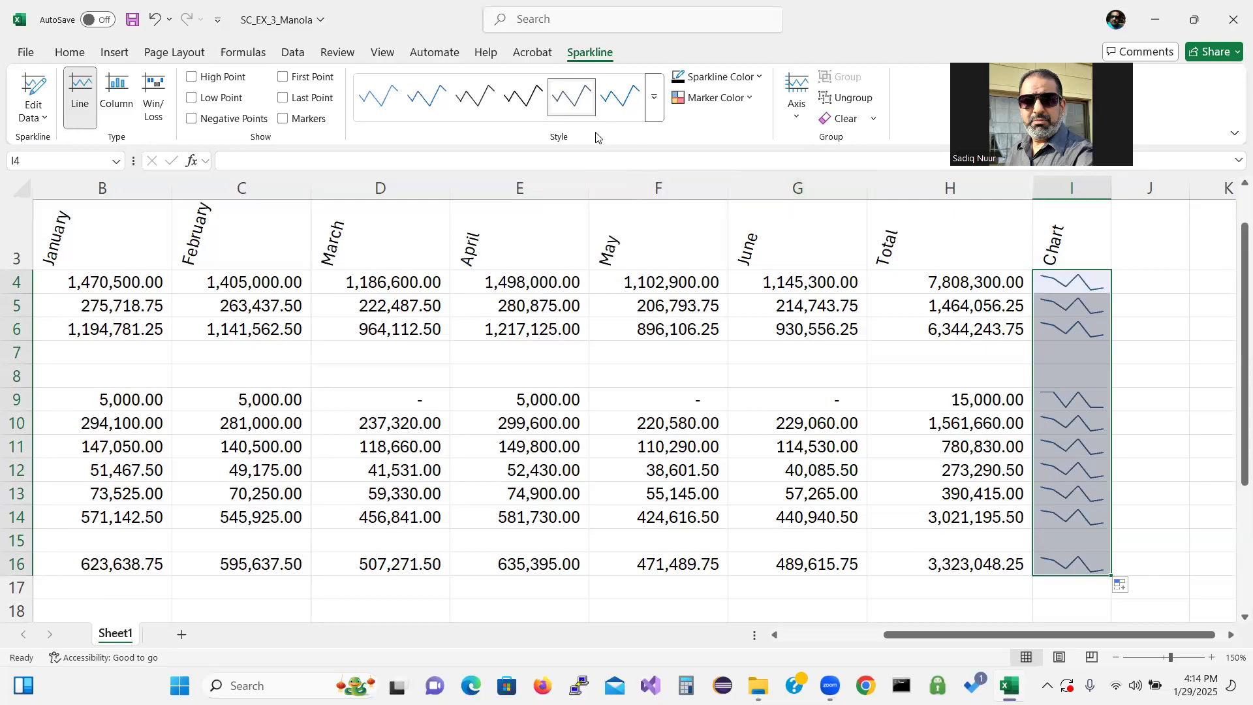
# Apply the Turquoise, Sparkline Style Accent 1, Lighter 40% style to the sparklines
pyautogui.click(655, 110)
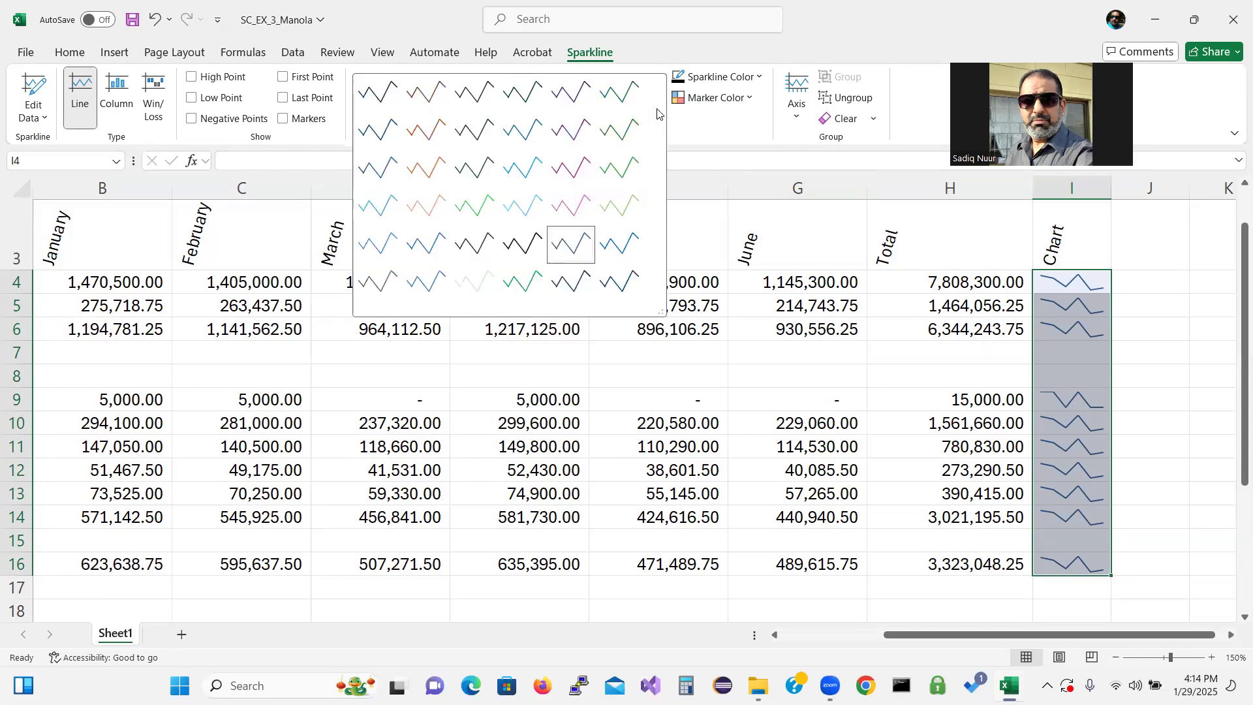
pyautogui.click(386, 212)
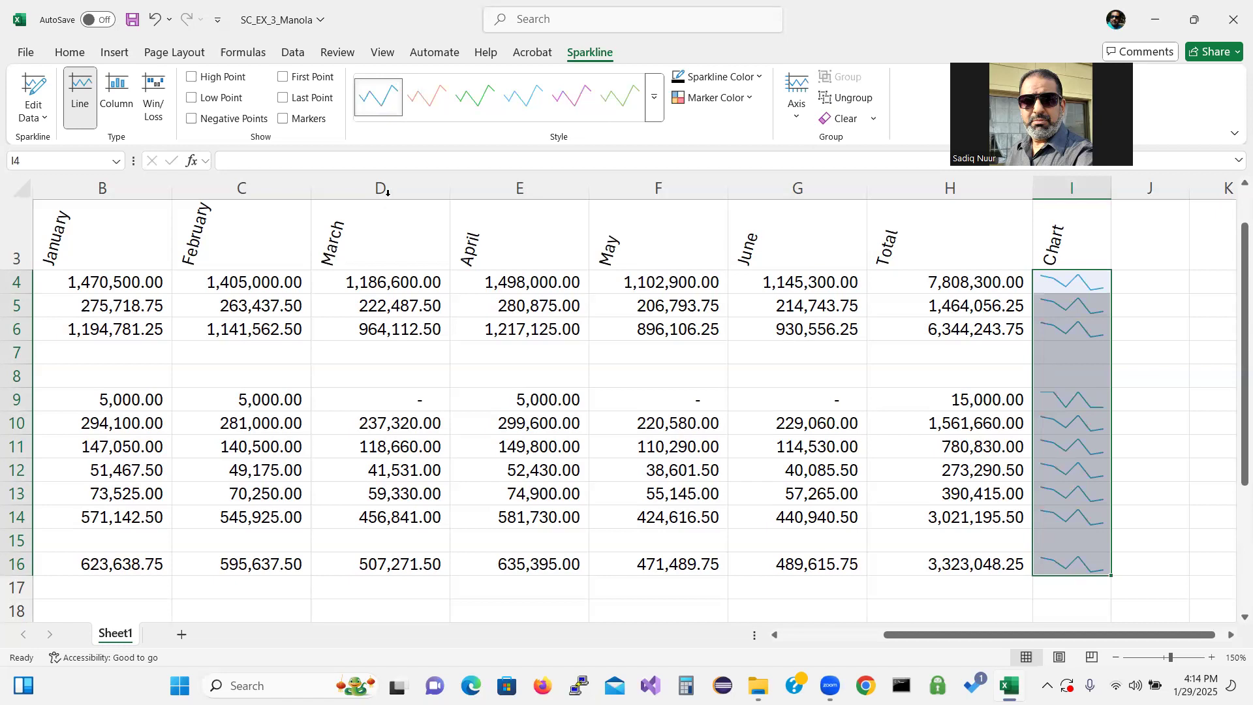
pyautogui.click(654, 98)
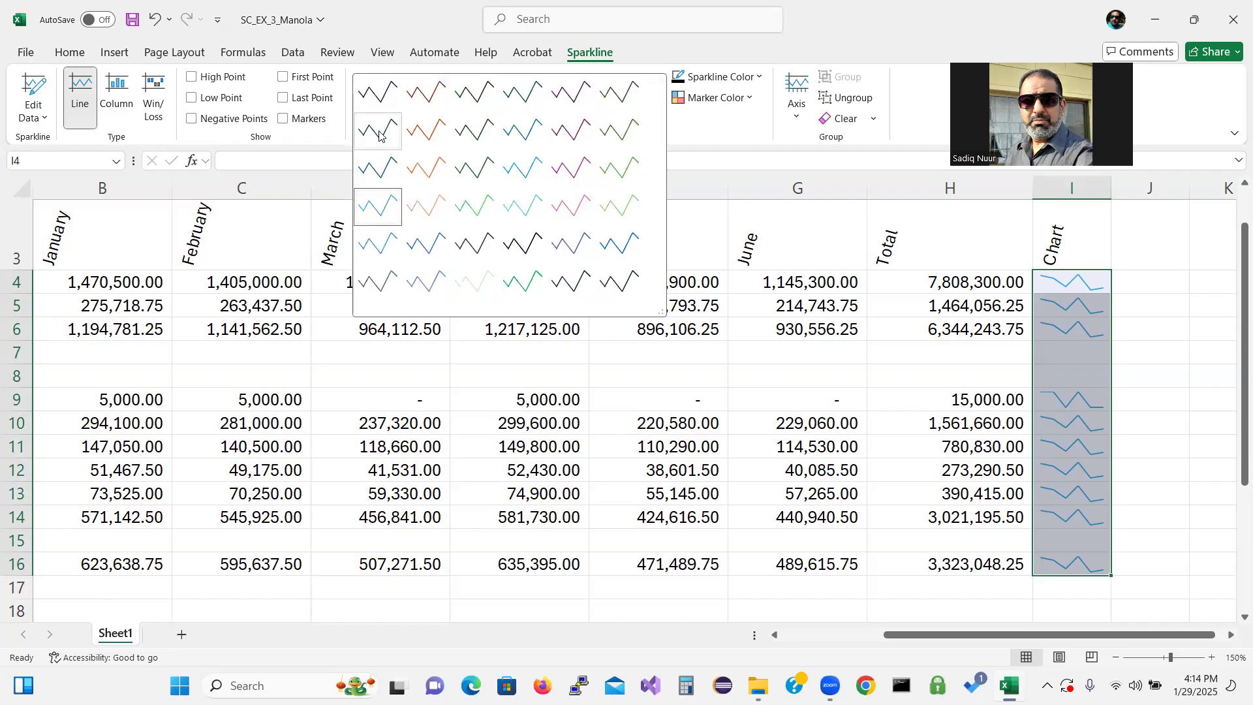
pyautogui.press('Escape')
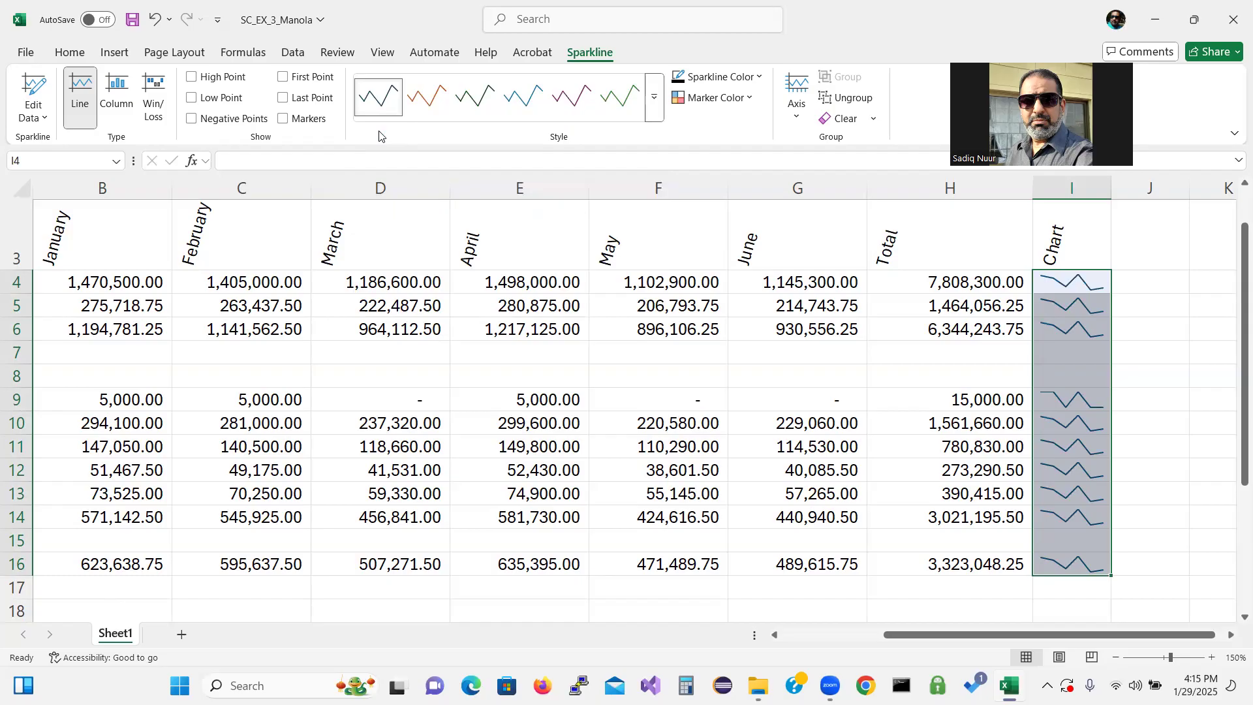
pyautogui.click(654, 98)
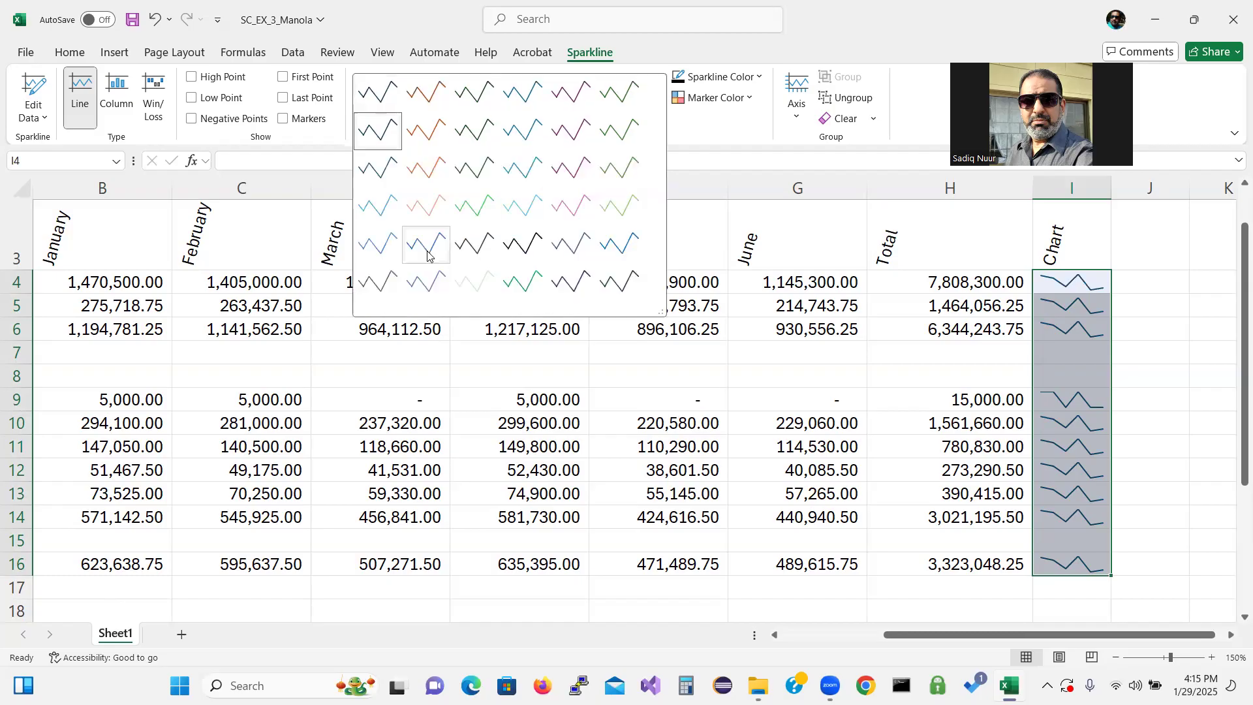
pyautogui.click(383, 219)
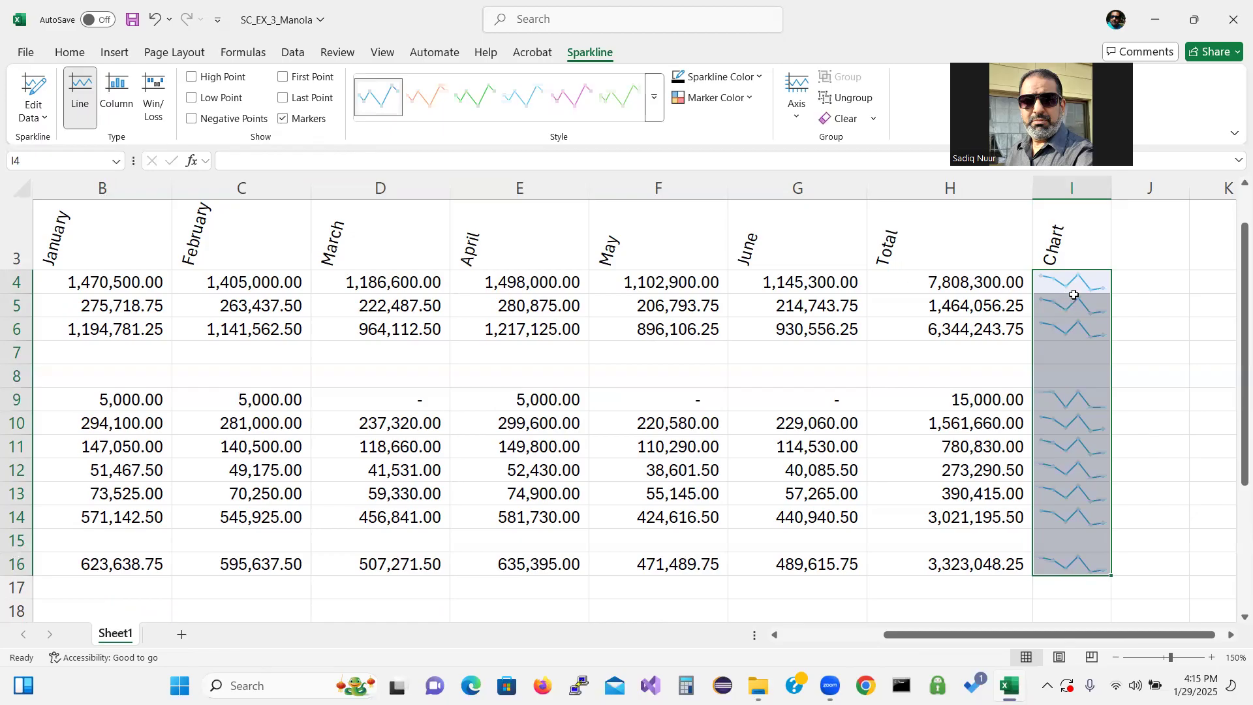
# Apply a dark green marker style to the sparklines and turn off markers
pyautogui.click(652, 105)
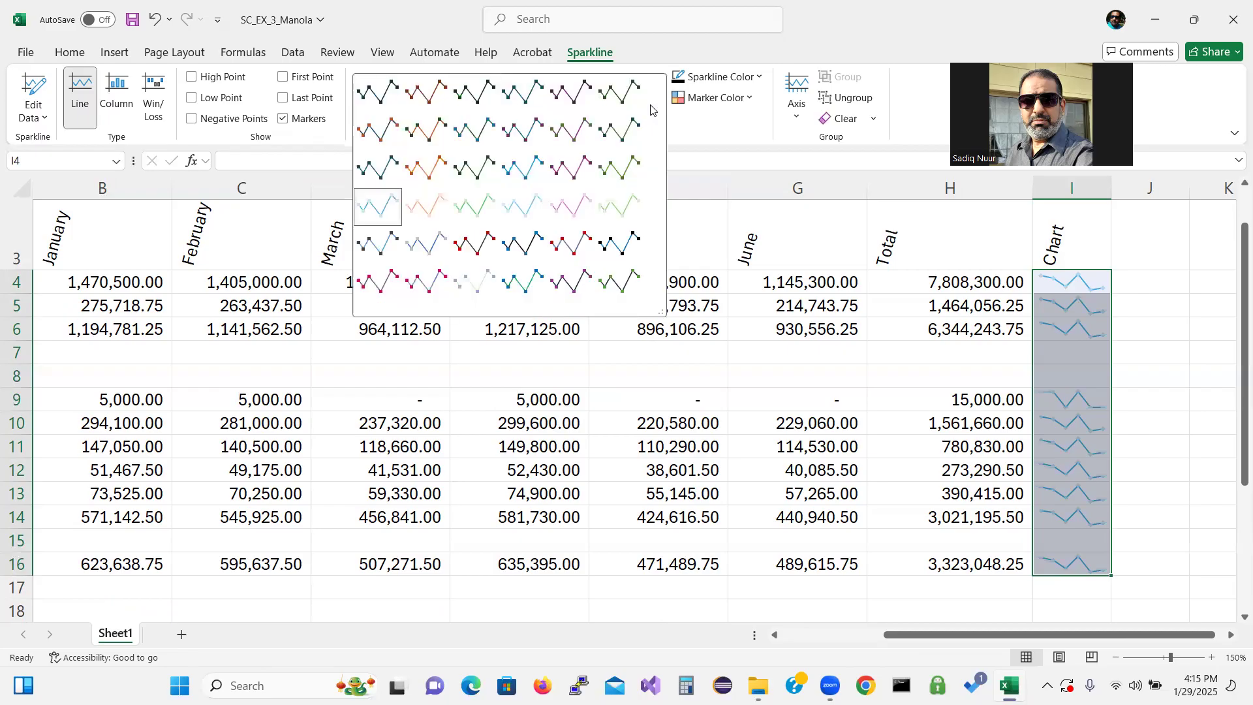
pyautogui.click(474, 168)
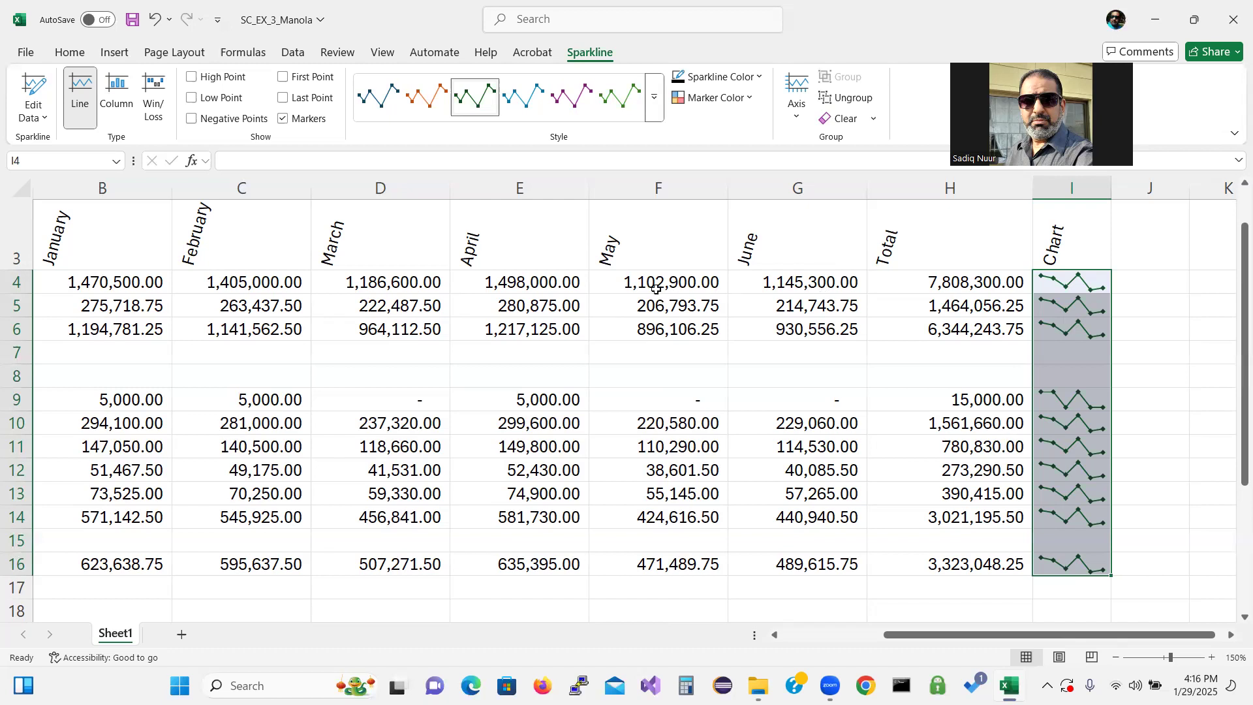
pyautogui.click(283, 119)
# Change the sparklines to Column type and apply a Dark Teal, Sparkline Style Accent 1 style
pyautogui.click(113, 88)
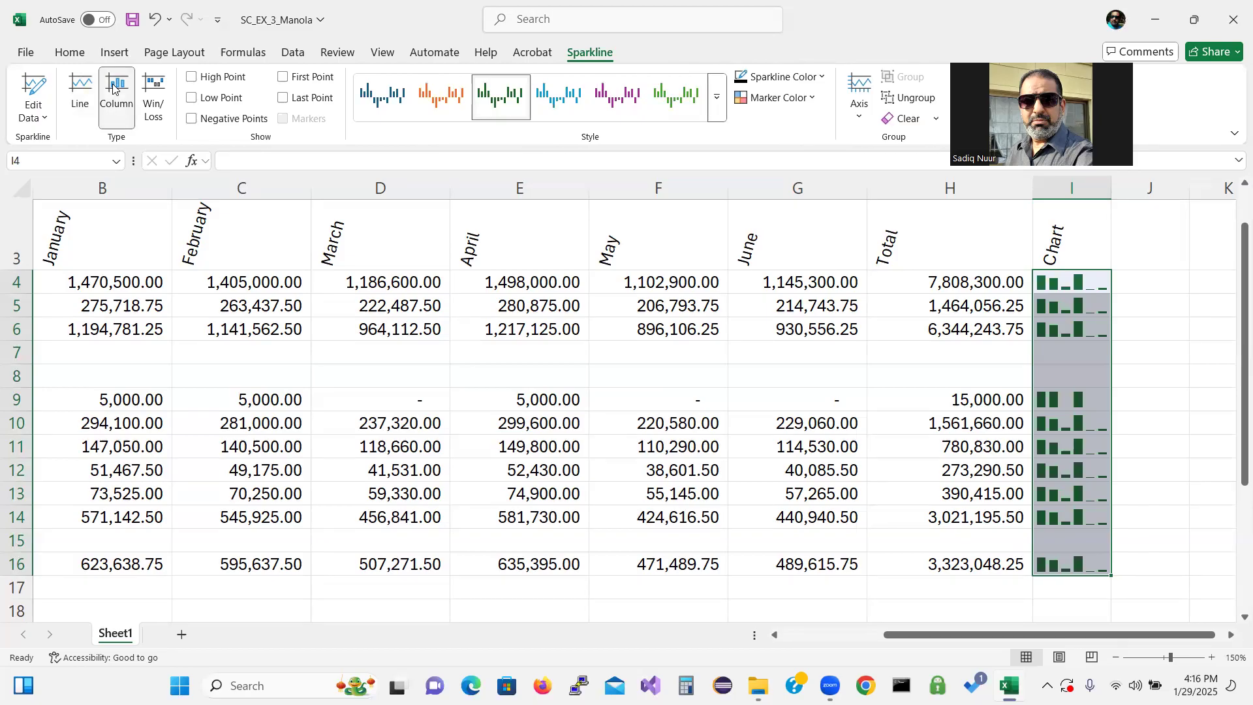
pyautogui.click(718, 110)
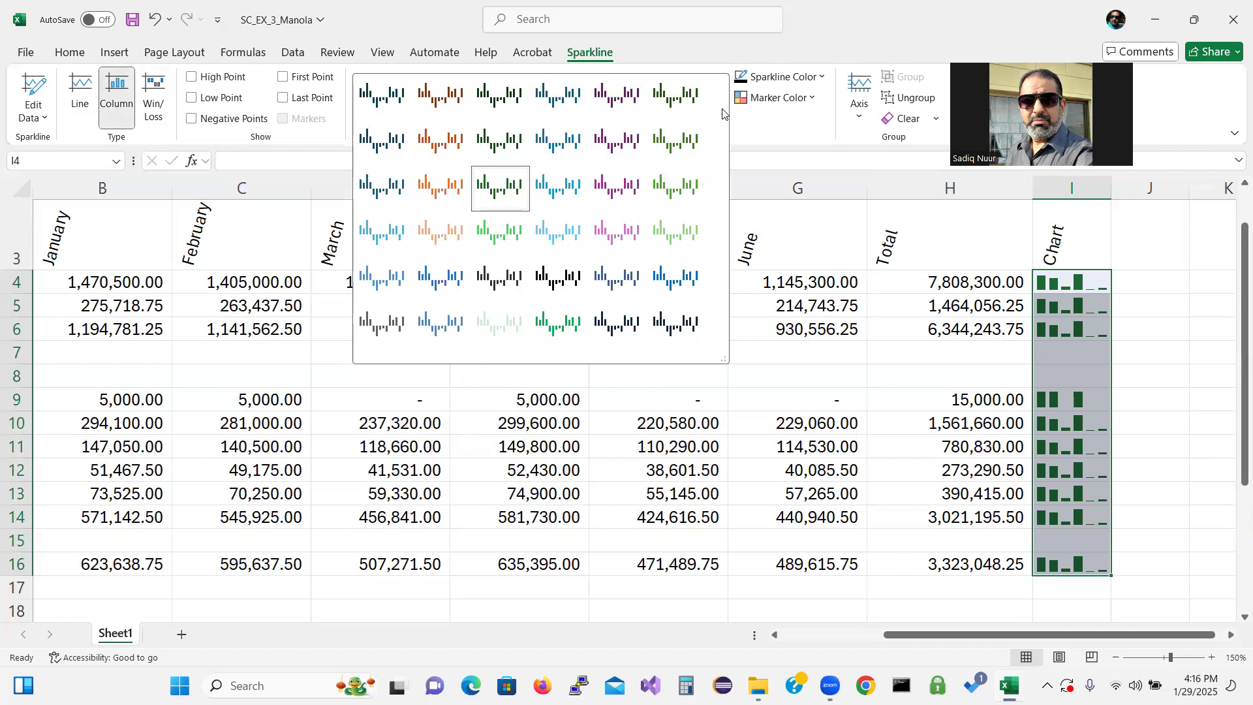
pyautogui.click(384, 189)
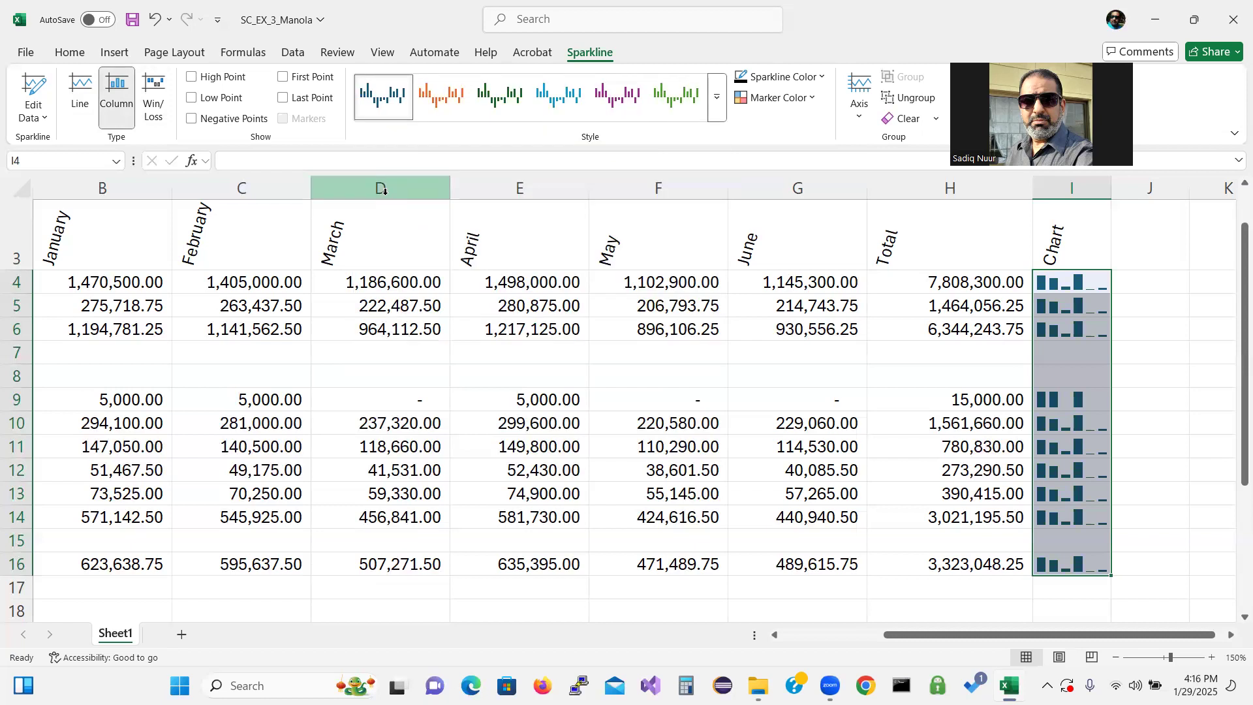
pyautogui.click(721, 114)
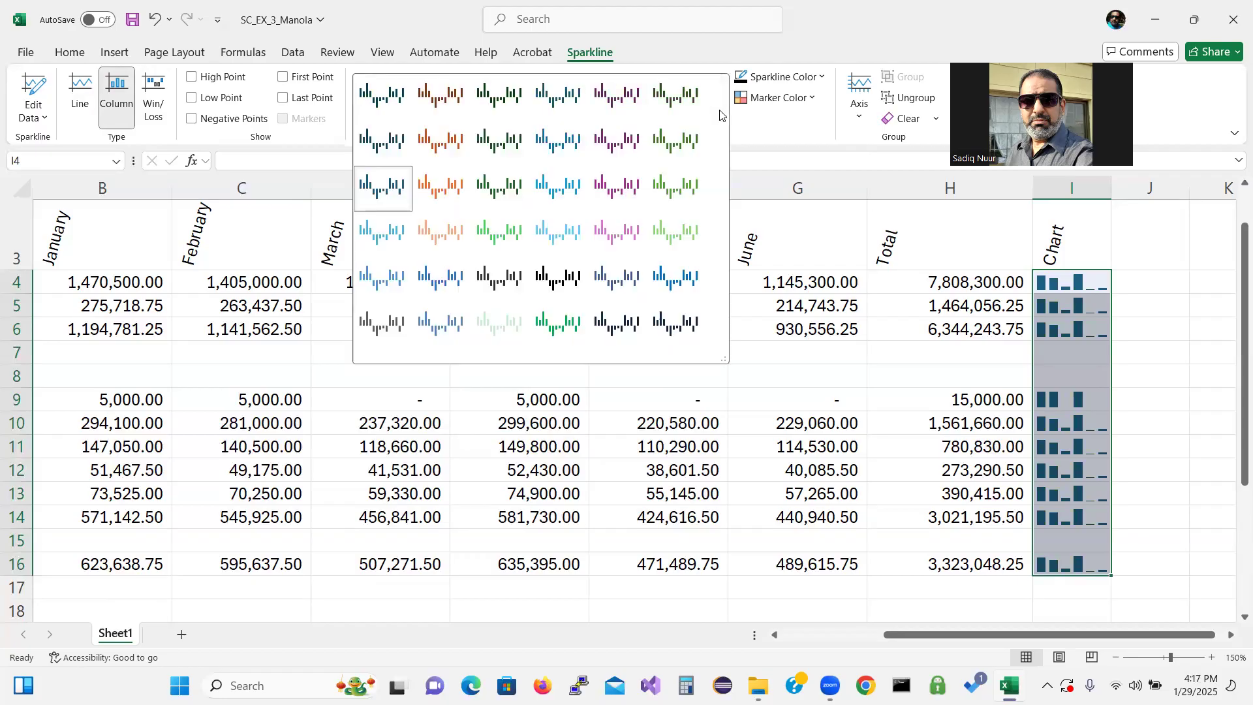
pyautogui.click(385, 142)
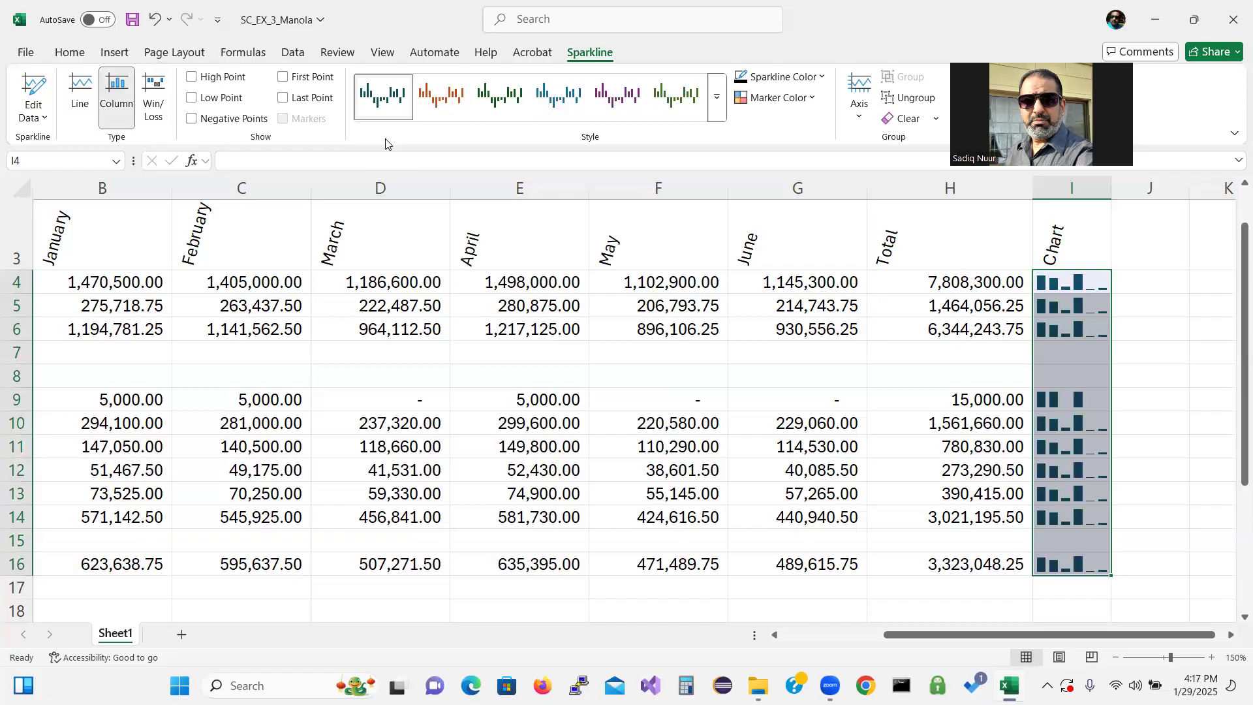
# Save the workbook, then undo the last action
pyautogui.click(133, 22)
pyautogui.hotkey('ctrl', 'z')
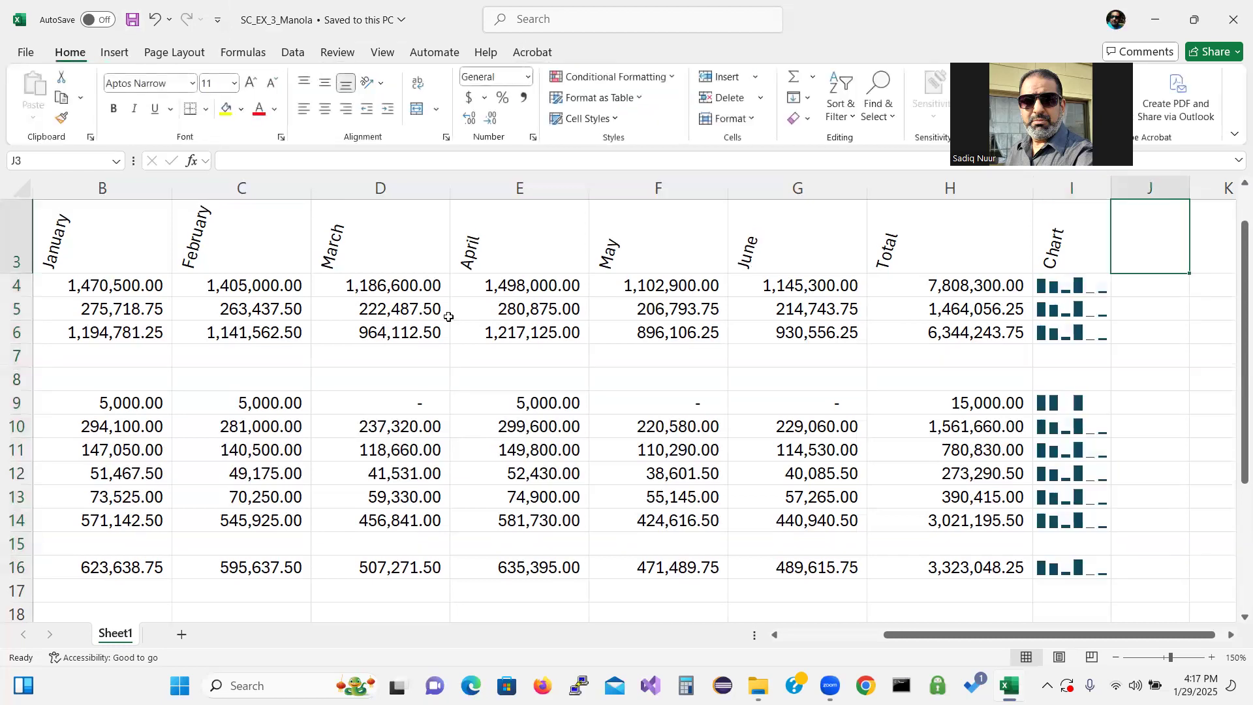
# Format rows 4, 9, 14 and 16 (B:H) as Currency with the $ symbol, 2 decimals and red parenthesized negatives
pyautogui.click(113, 285)
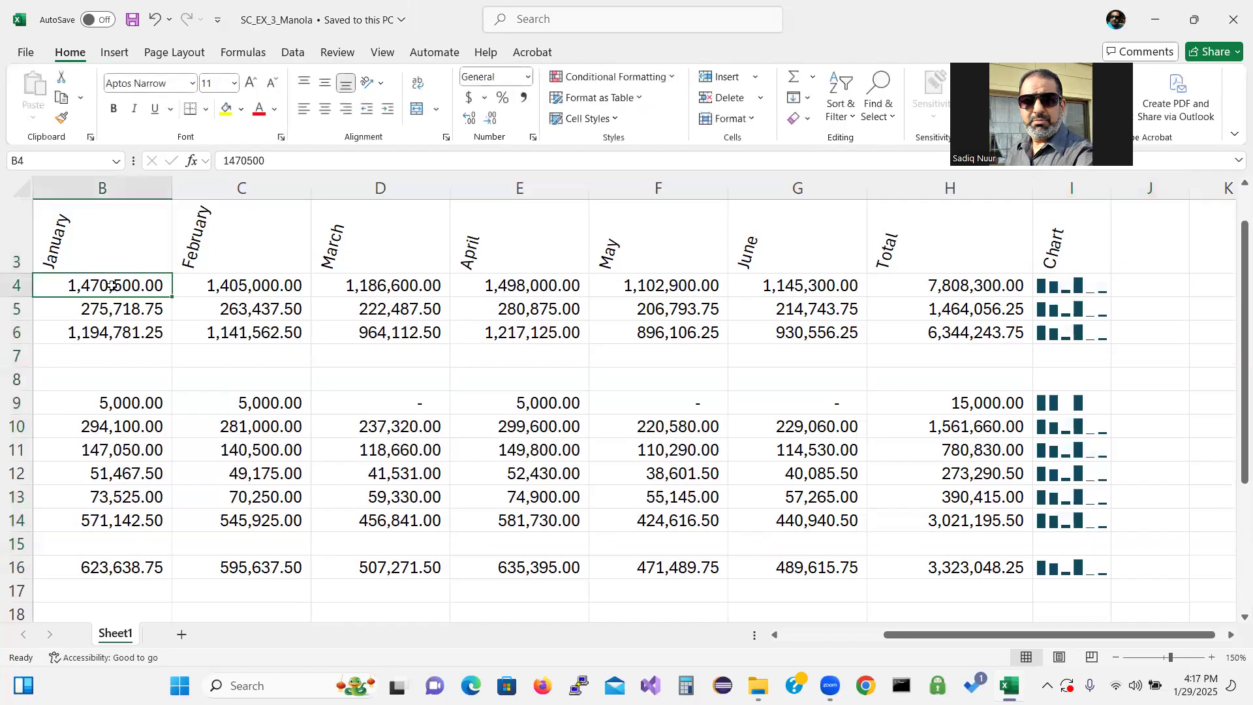
pyautogui.moveTo(112, 286); pyautogui.dragTo(965, 287)
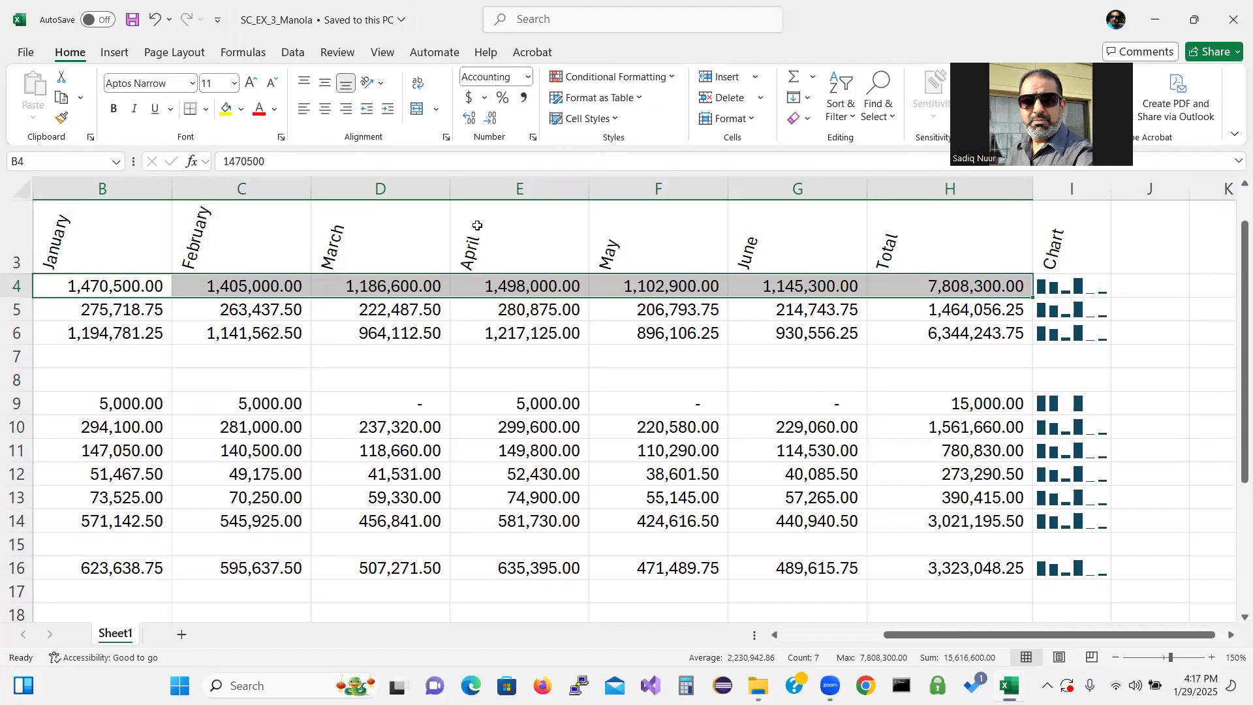
pyautogui.moveTo(123, 402); pyautogui.dragTo(918, 398)
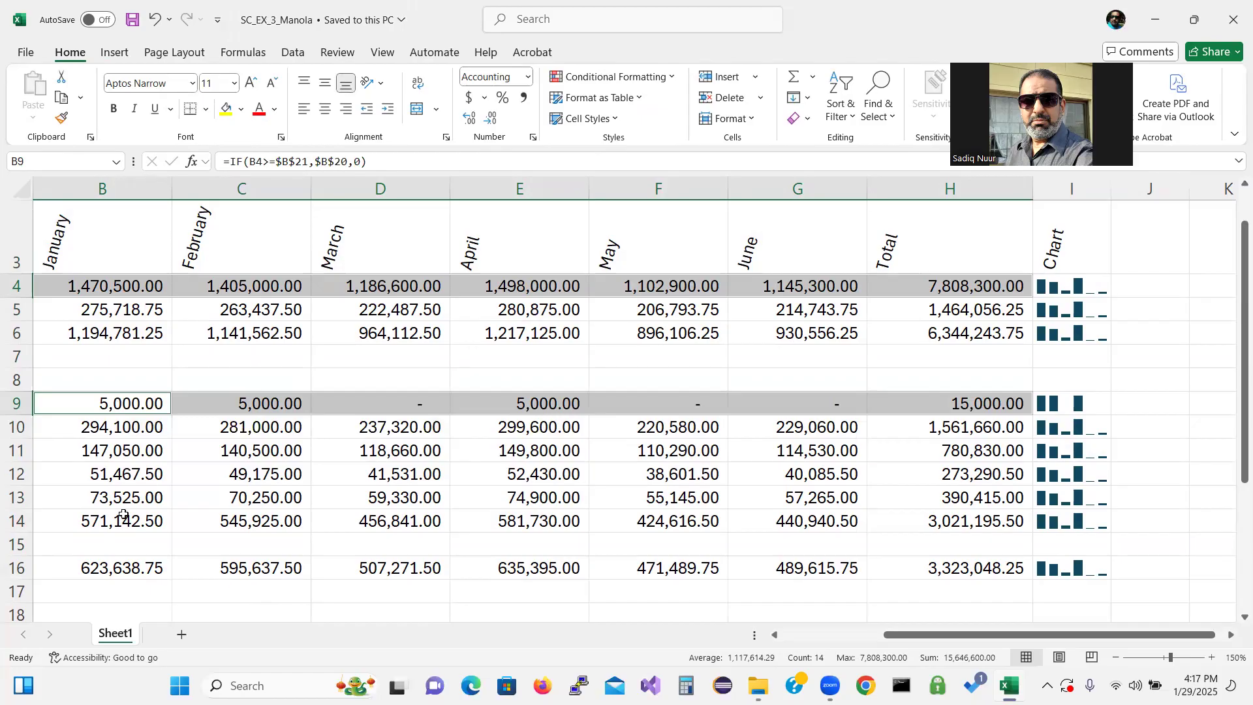
pyautogui.moveTo(102, 520); pyautogui.dragTo(884, 511)
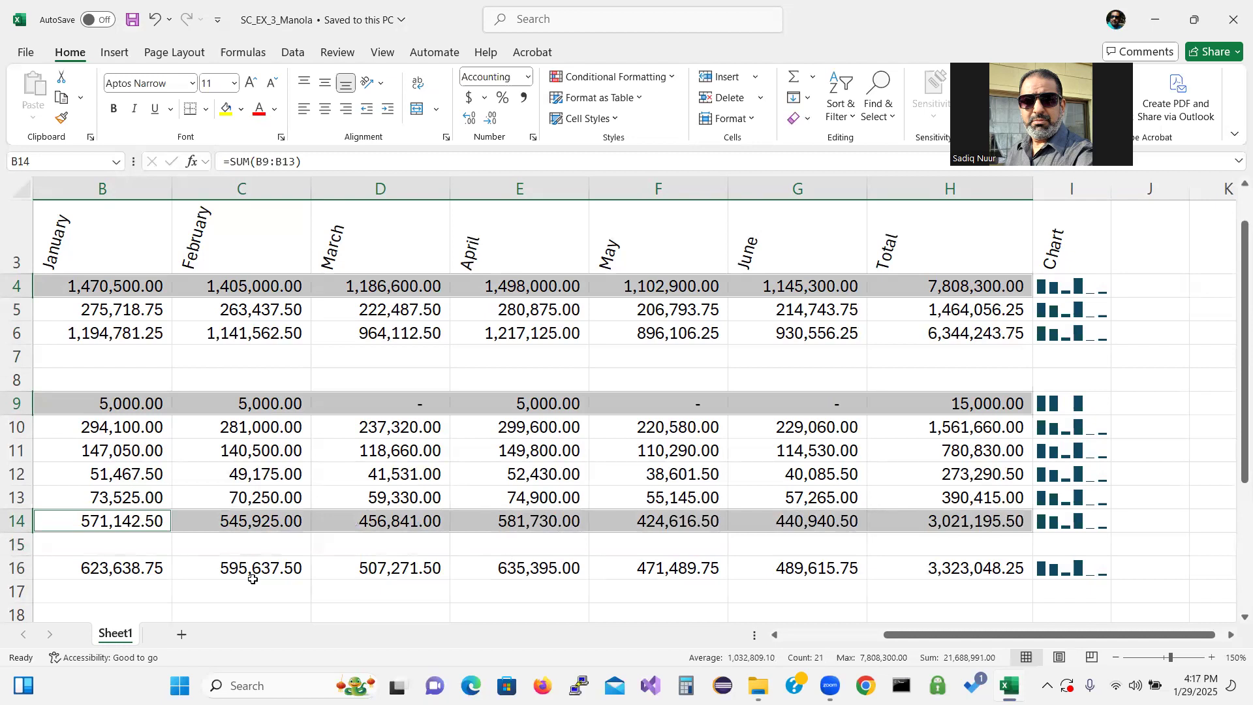
pyautogui.moveTo(130, 564); pyautogui.dragTo(944, 563)
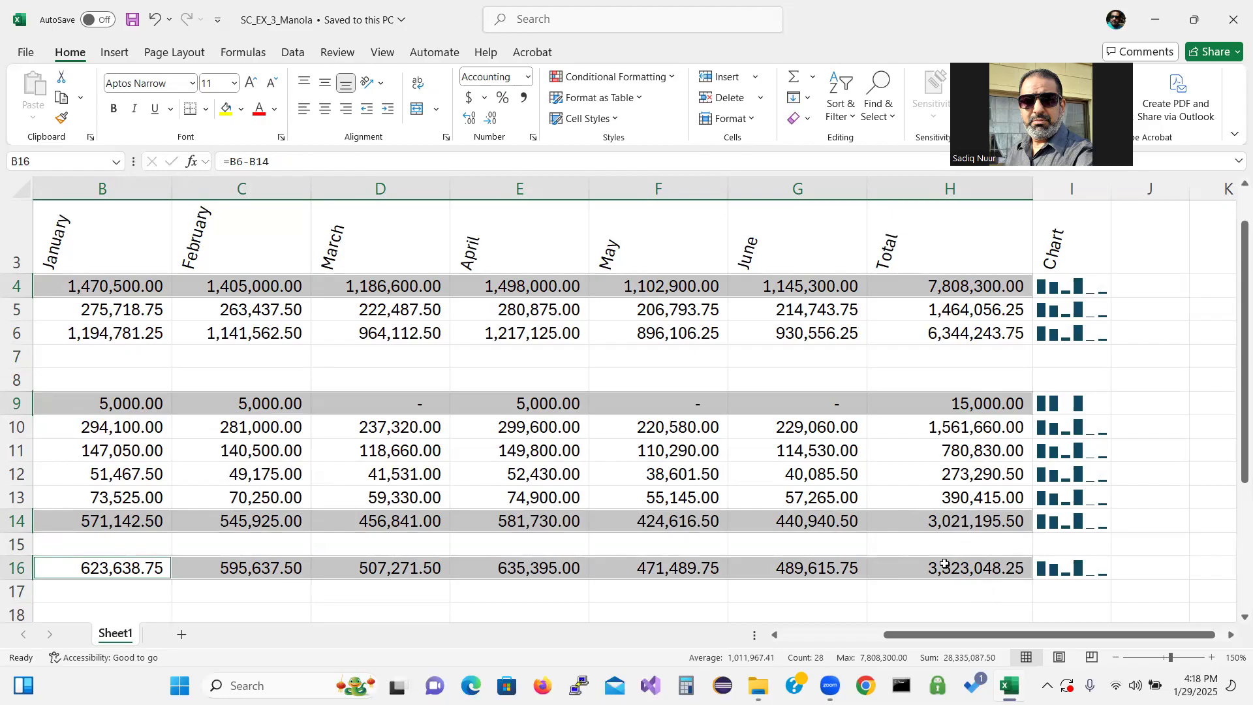
pyautogui.click(532, 138)
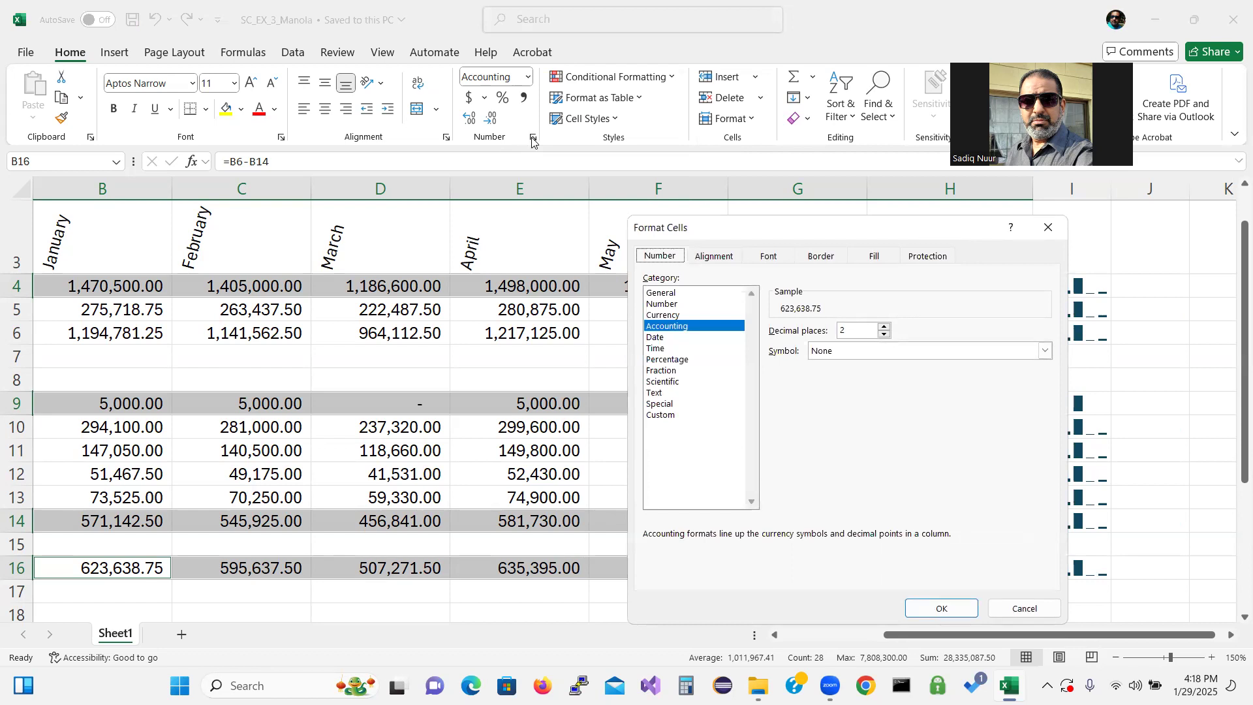
pyautogui.click(661, 315)
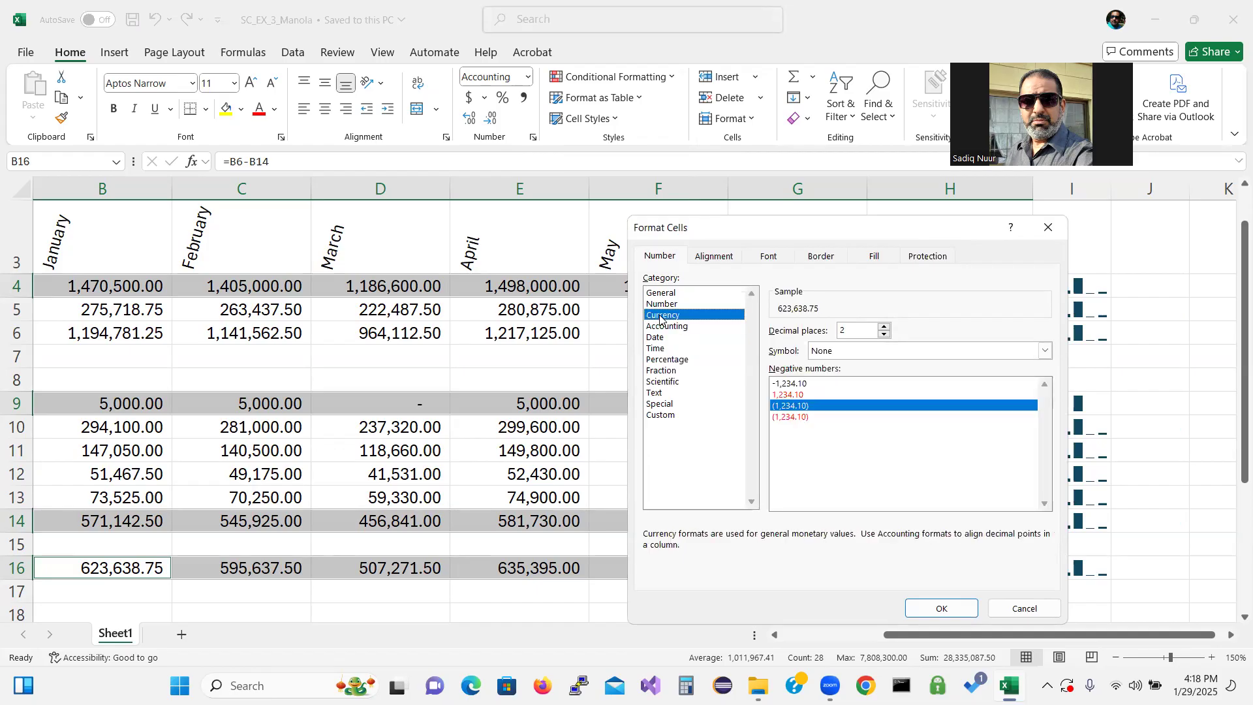
pyautogui.click(796, 417)
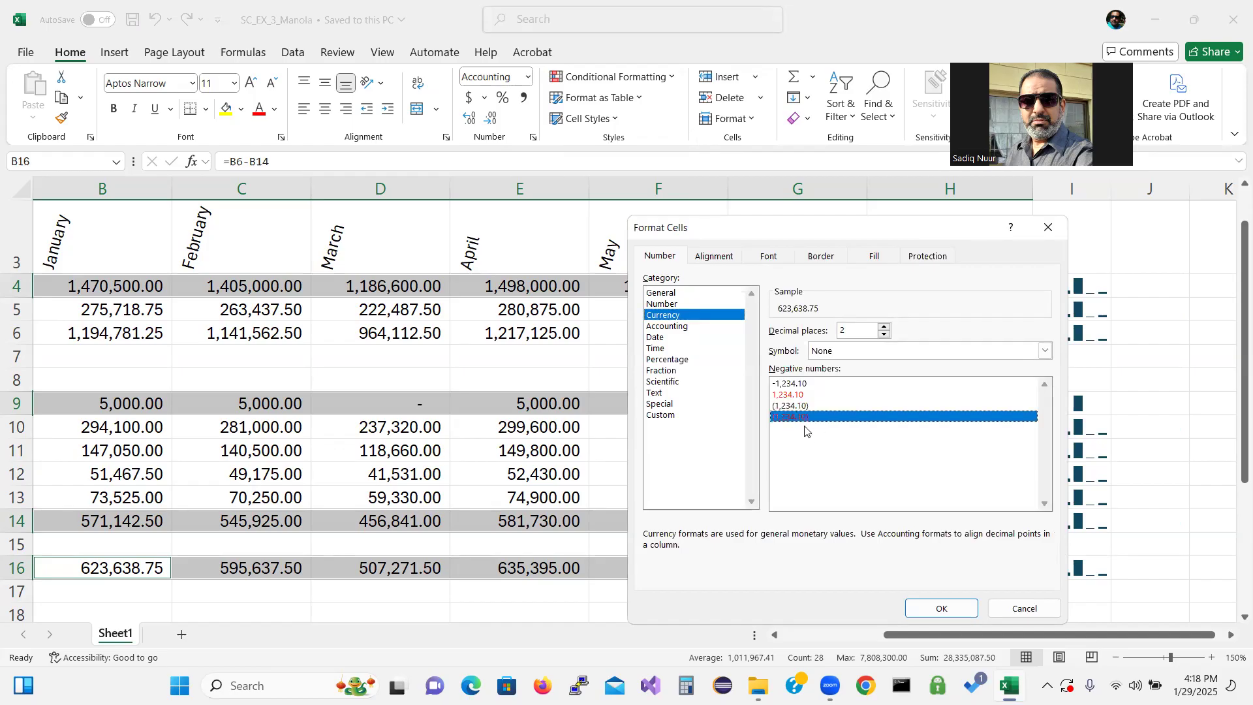
pyautogui.click(870, 352)
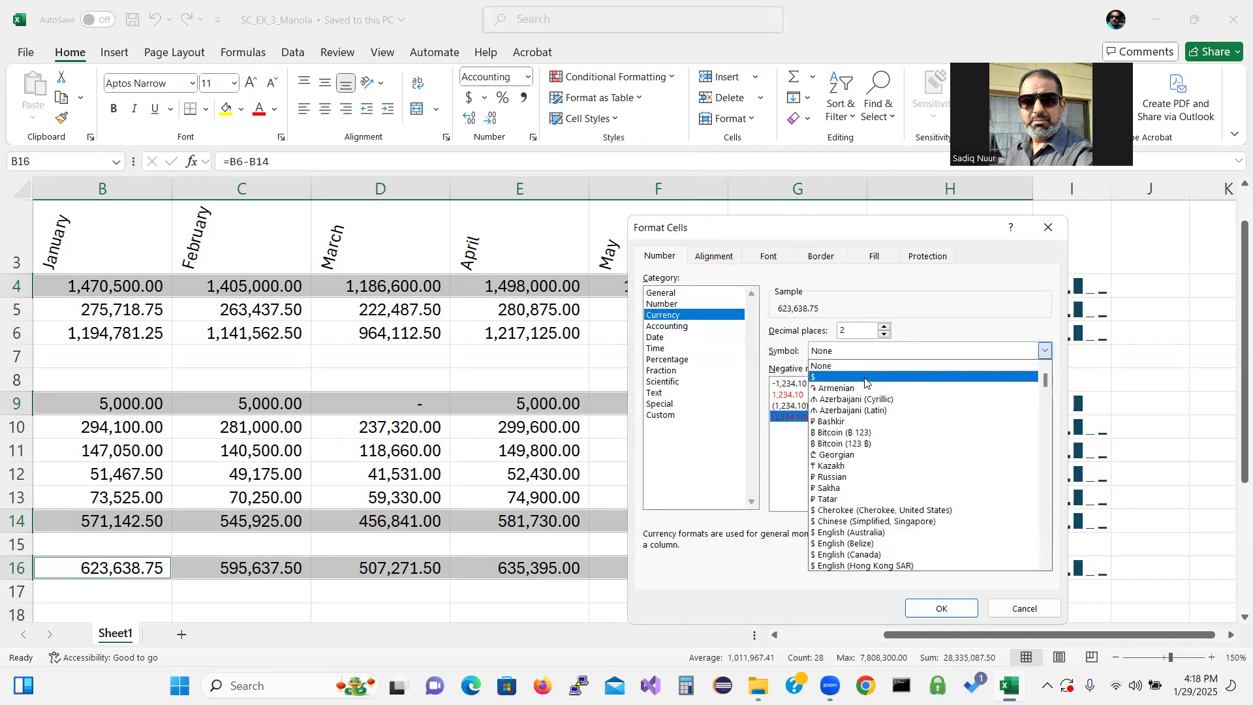
pyautogui.click(864, 378)
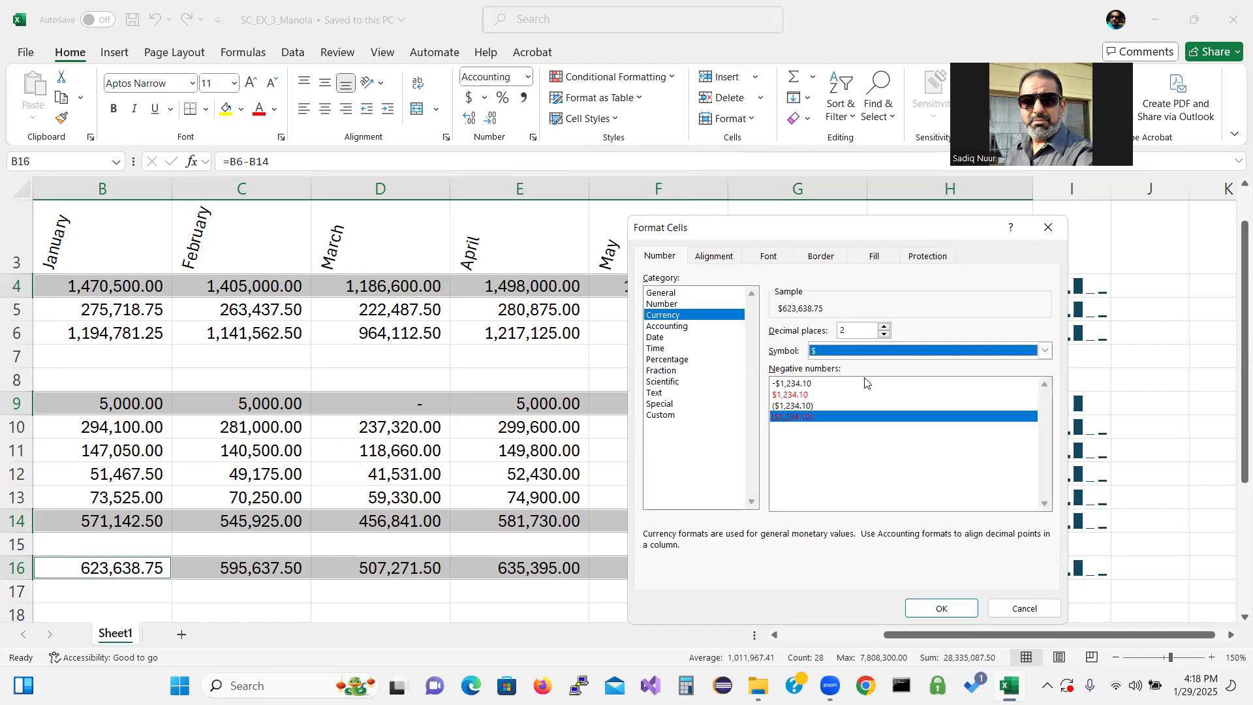
pyautogui.click(935, 605)
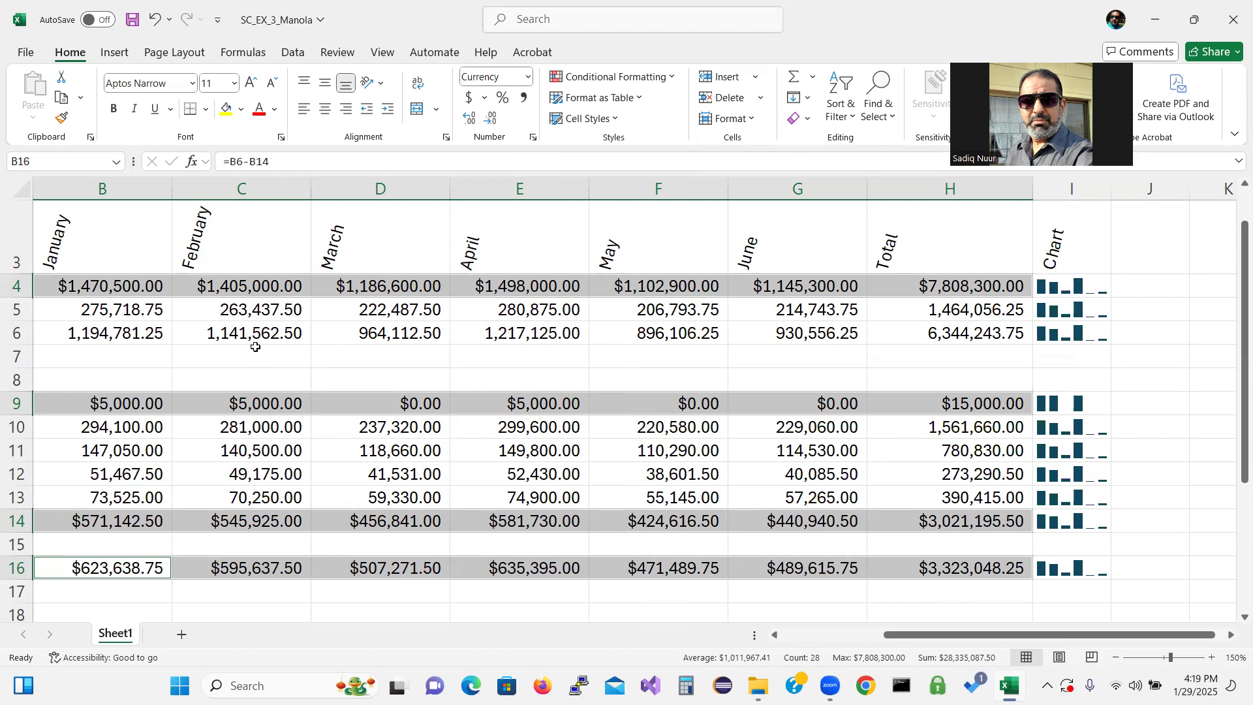
# Format B5:H5 and B10:H13 as Currency with no symbol, 2 decimals and red parenthesized negatives
pyautogui.click(97, 312)
pyautogui.moveTo(96, 312); pyautogui.dragTo(920, 310)
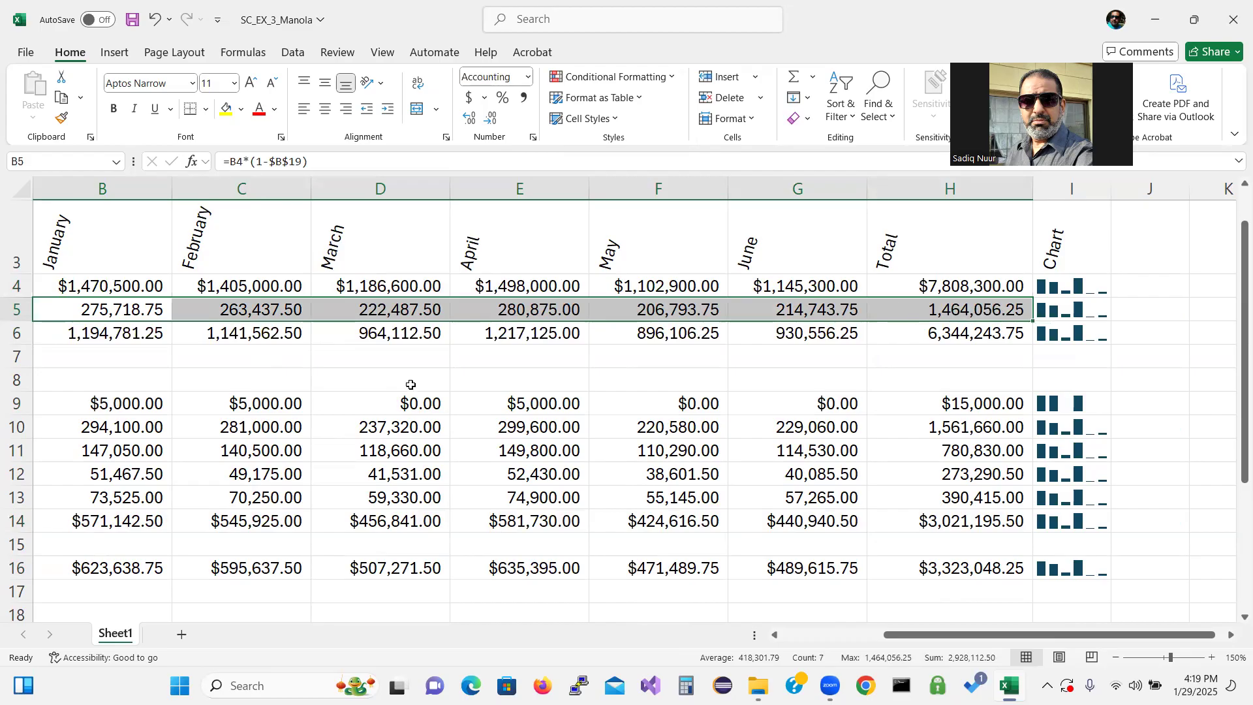
pyautogui.keyDown('ctrl'); pyautogui.click(137, 428); pyautogui.keyUp('ctrl')
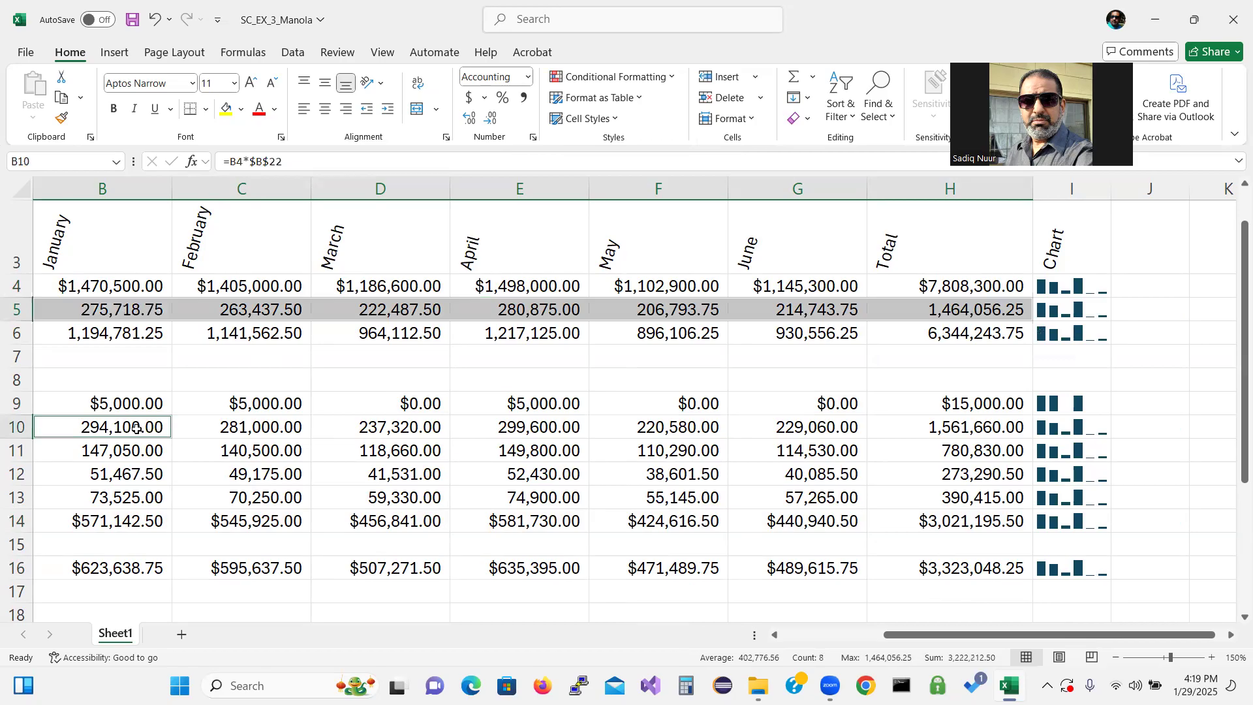
pyautogui.moveTo(137, 428); pyautogui.dragTo(959, 503)
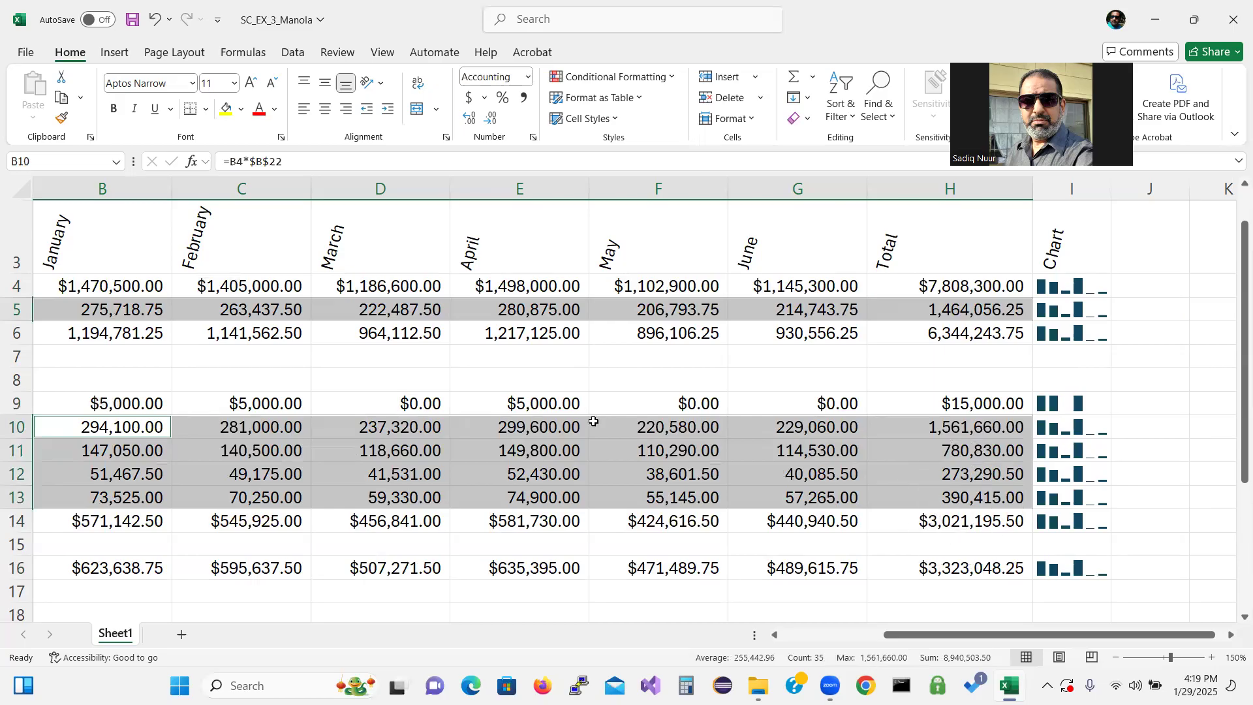
pyautogui.rightClick(546, 437)
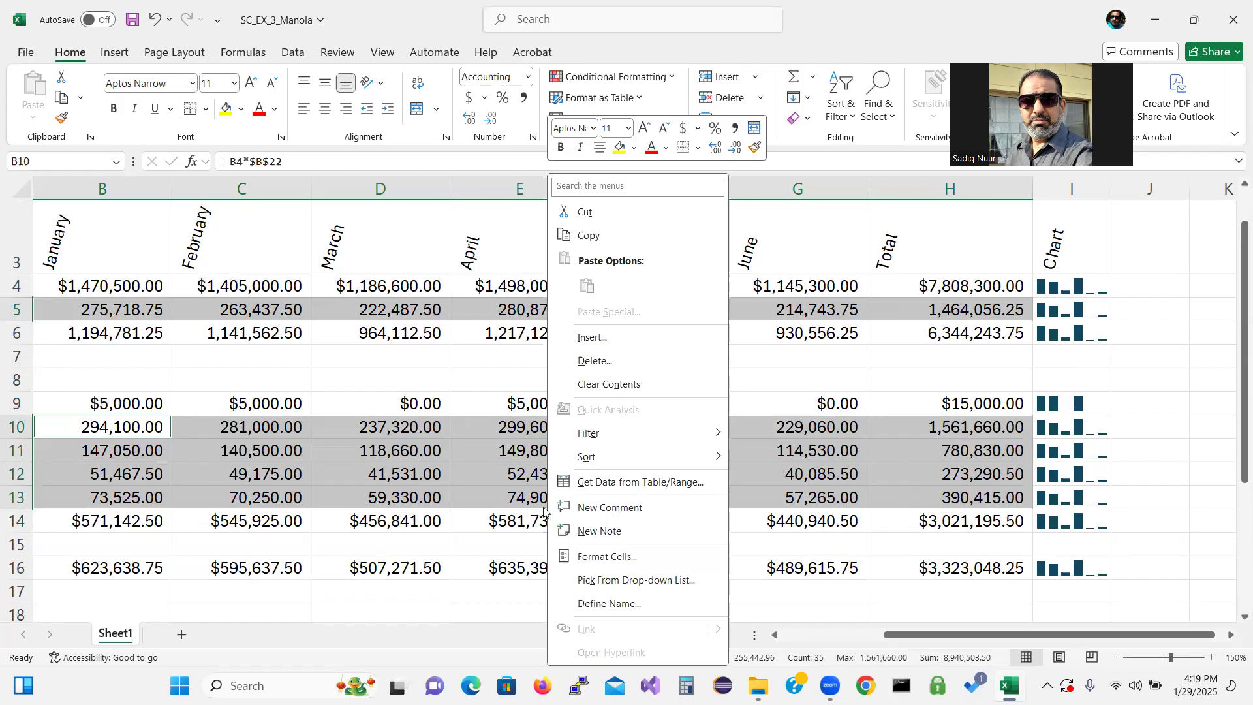
pyautogui.click(604, 557)
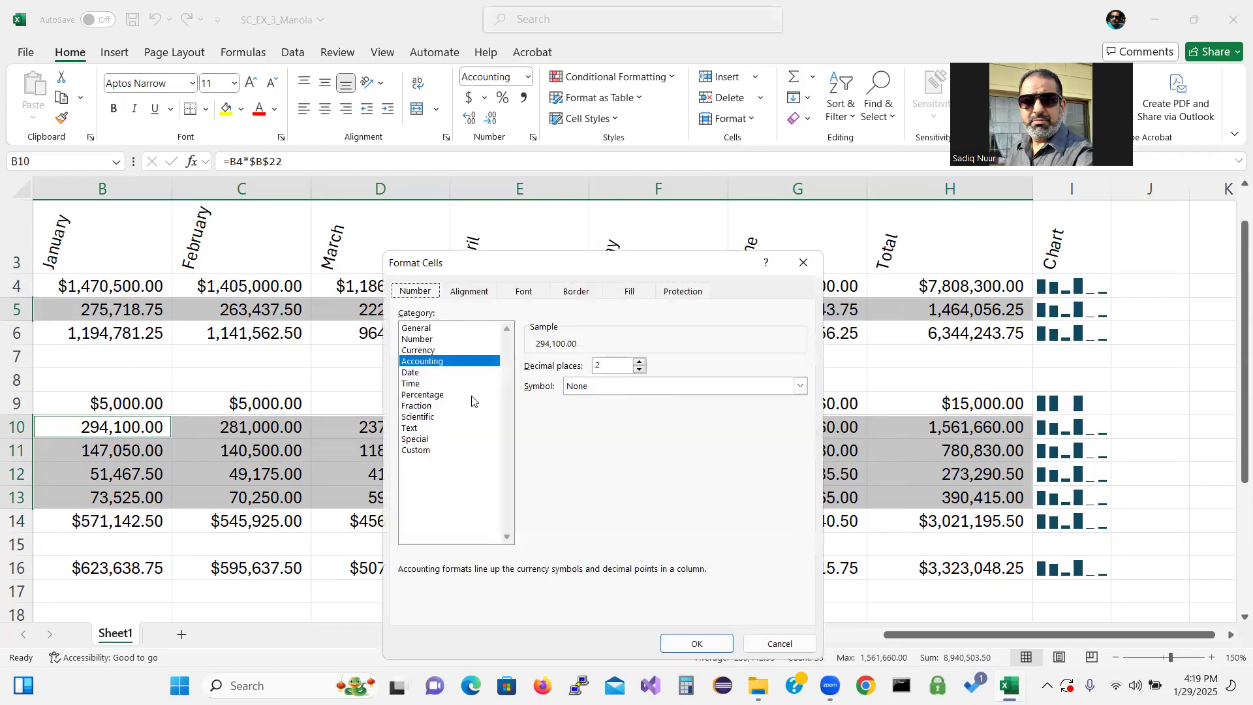
pyautogui.click(428, 350)
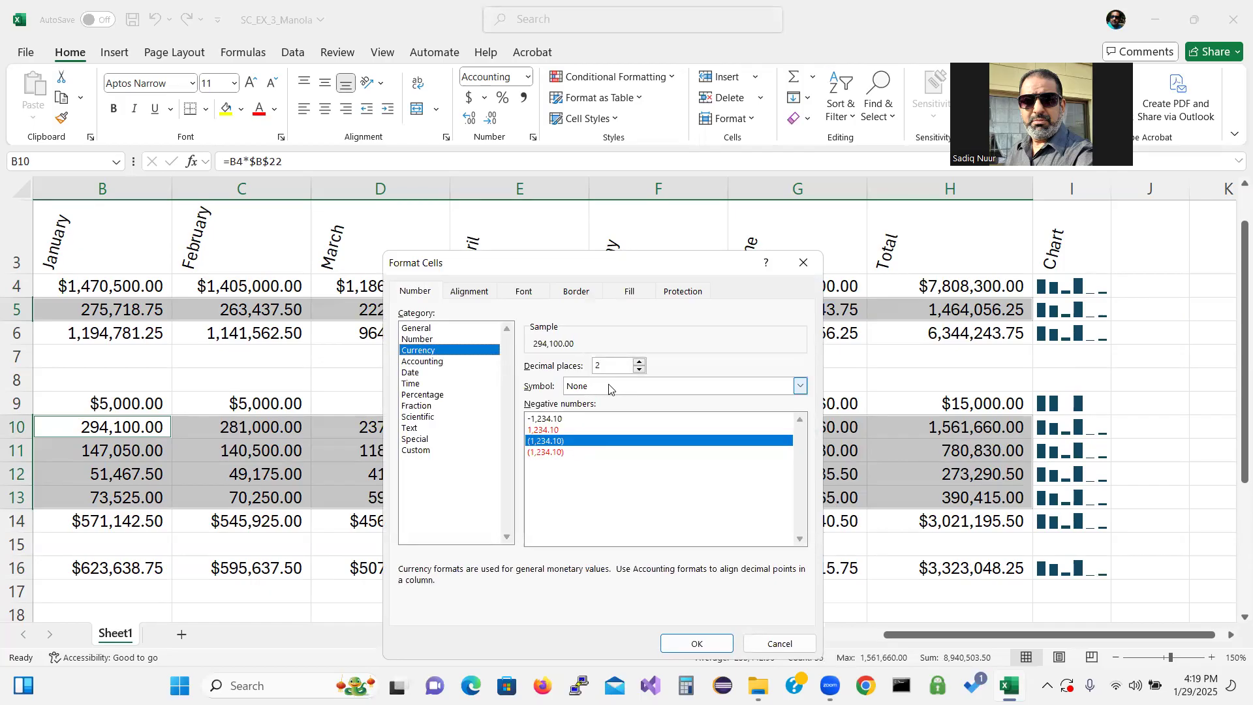
pyautogui.click(570, 453)
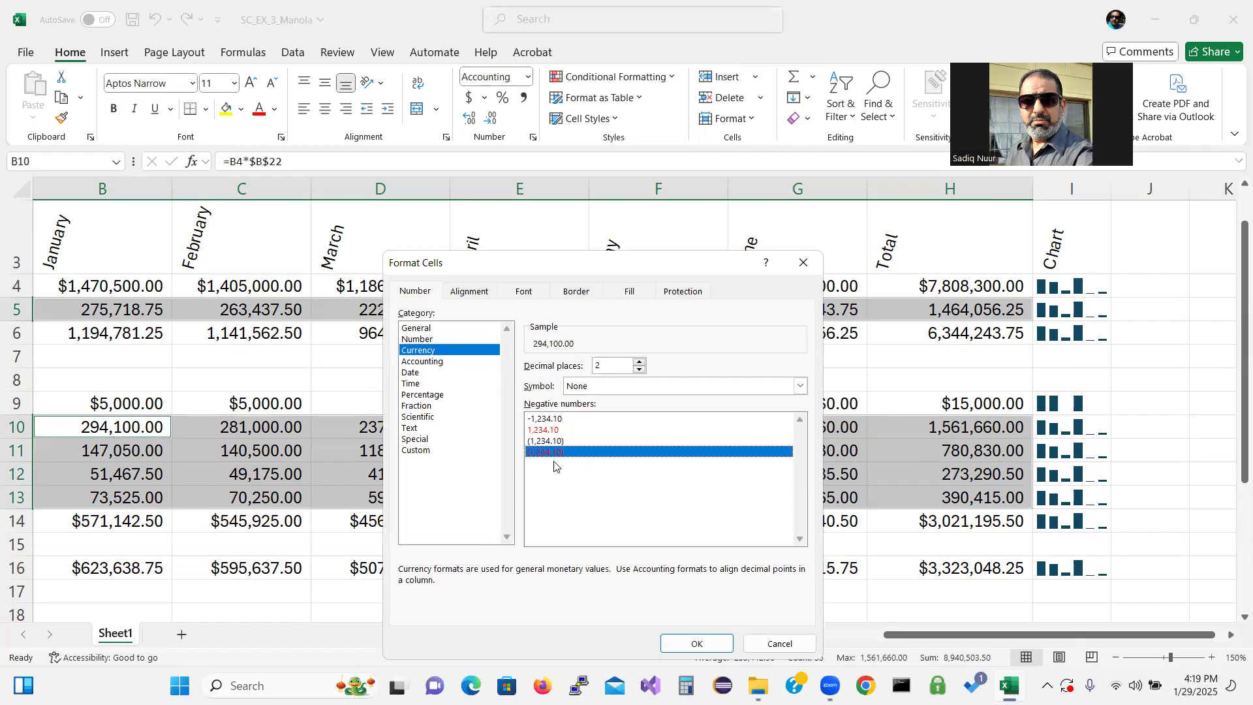
pyautogui.click(688, 644)
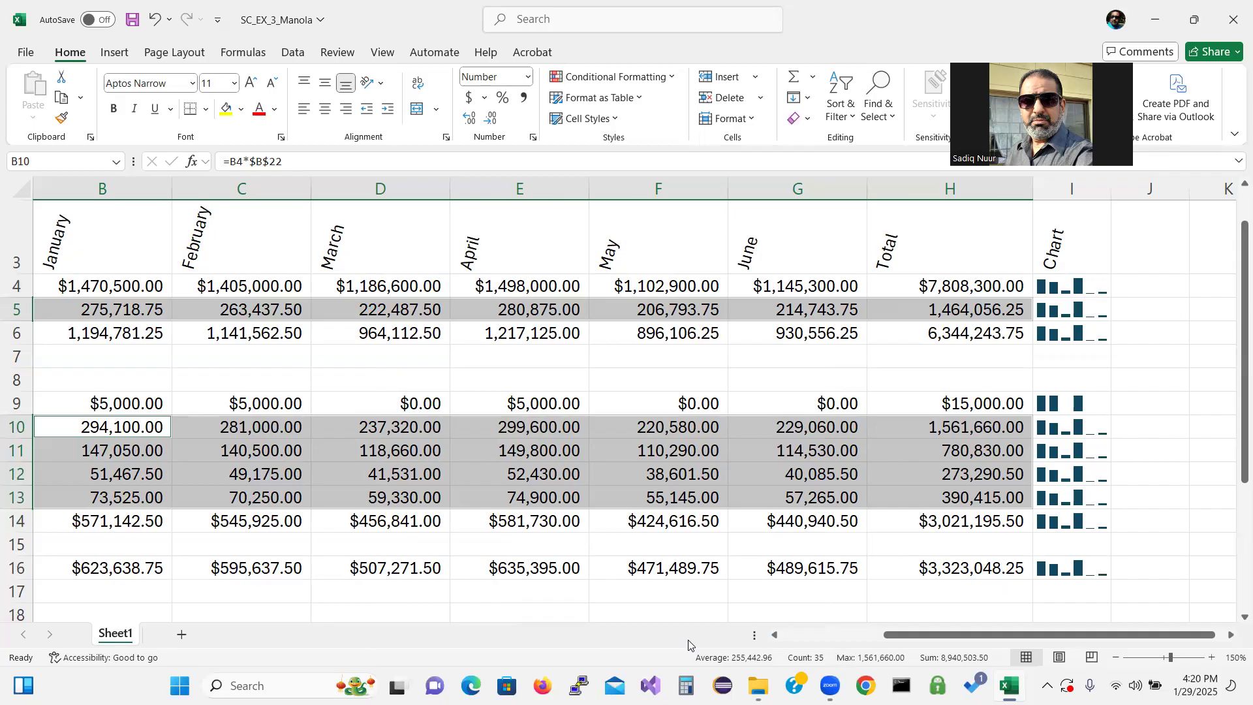
# Make the company title in A1 bold at 28 point
pyautogui.moveTo(1021, 636); pyautogui.dragTo(817, 682)
pyautogui.moveTo(1235, 405); pyautogui.dragTo(1202, 251)
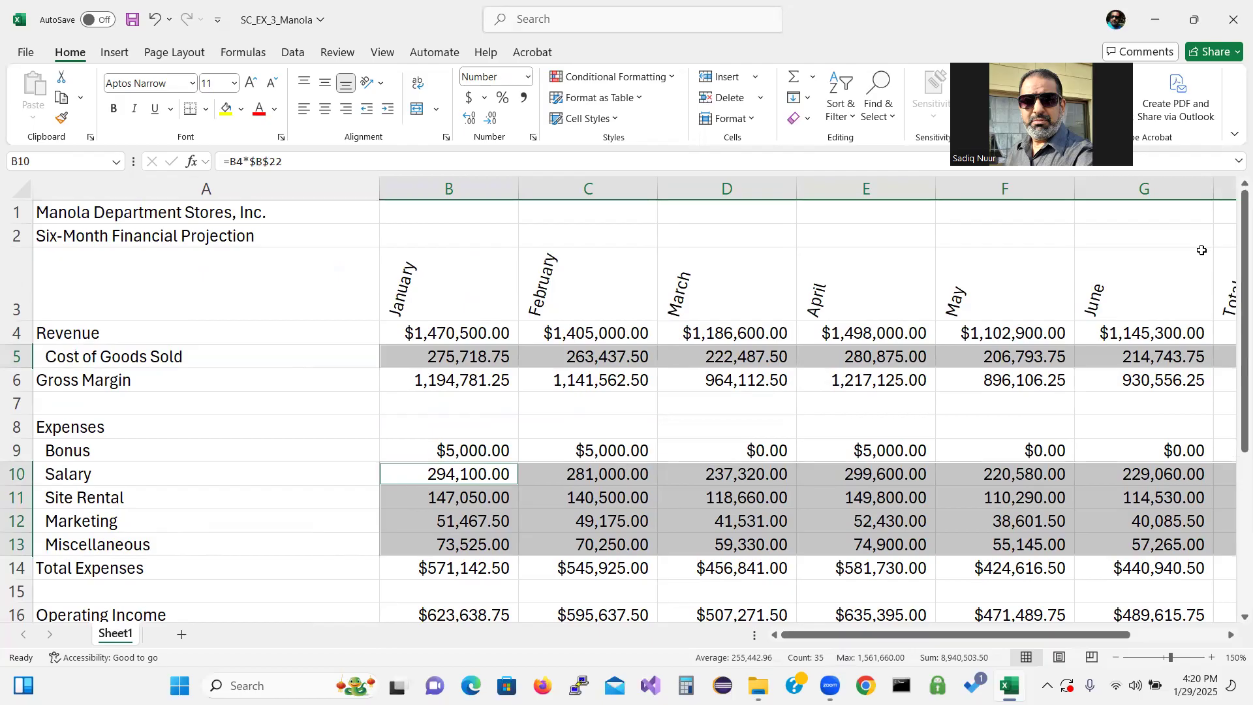
pyautogui.click(242, 212)
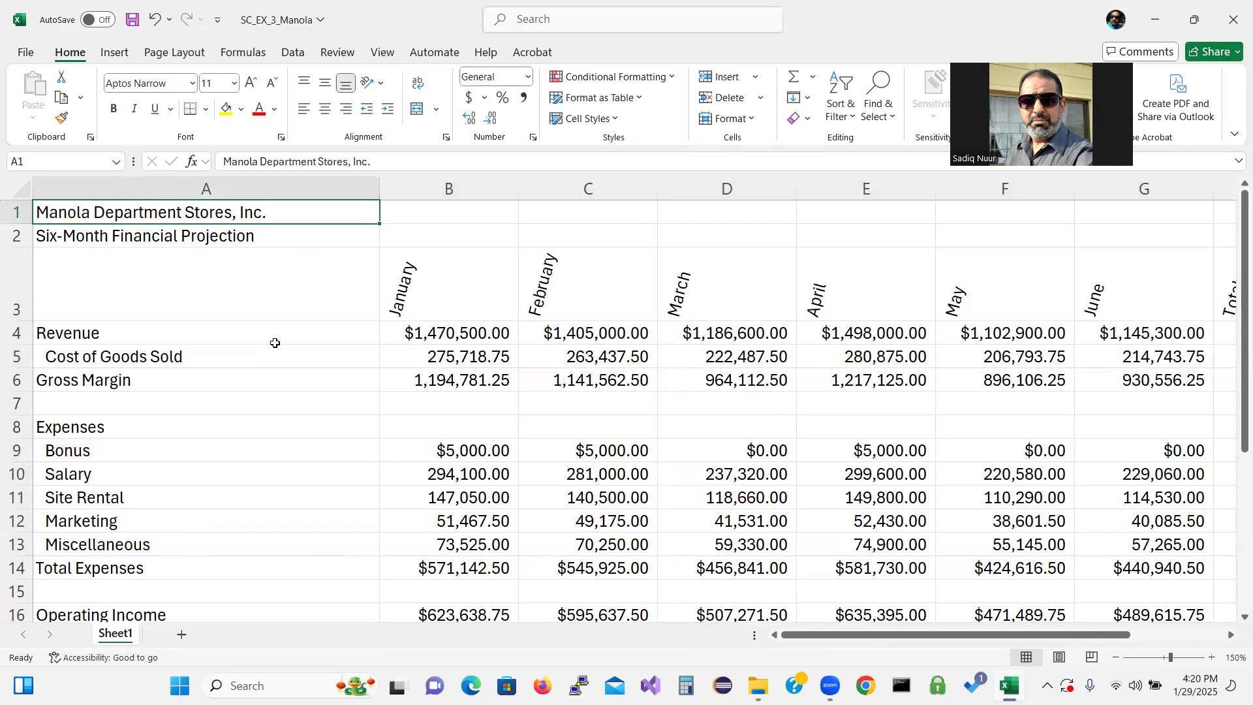
pyautogui.click(115, 109)
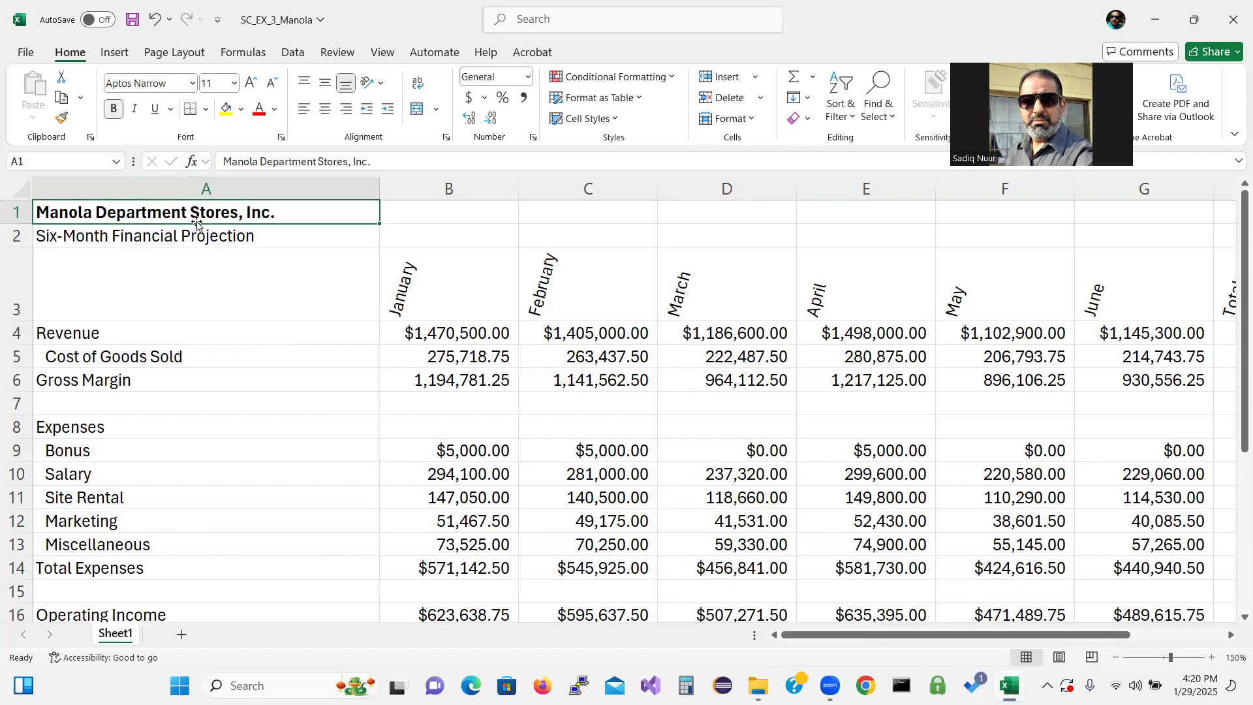
pyautogui.click(232, 83)
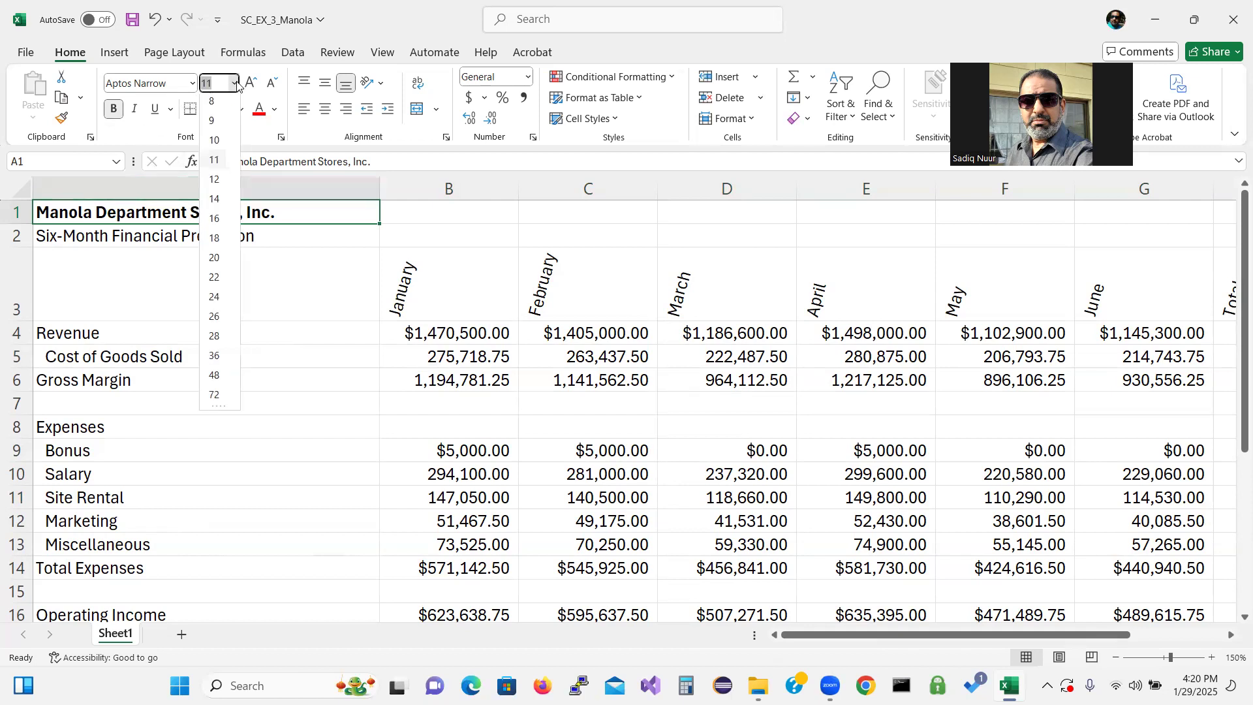
pyautogui.click(216, 339)
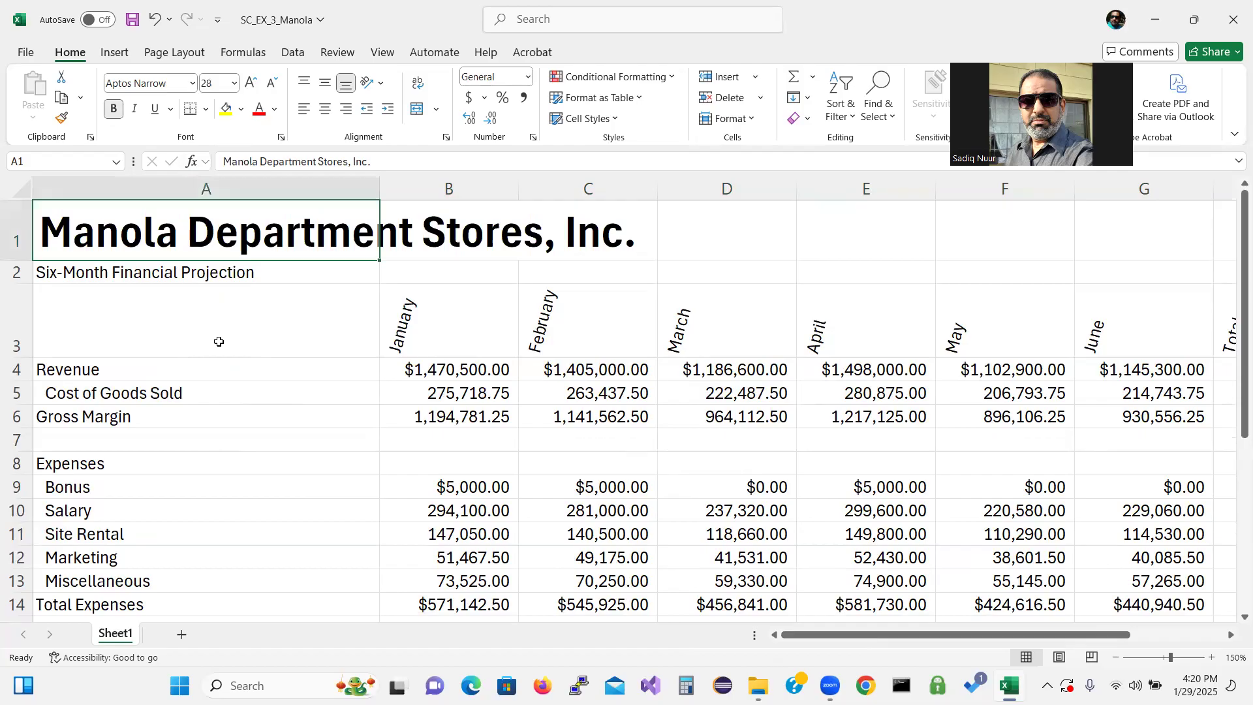
# Make the subtitle in A2 bold at 16 point
pyautogui.click(152, 279)
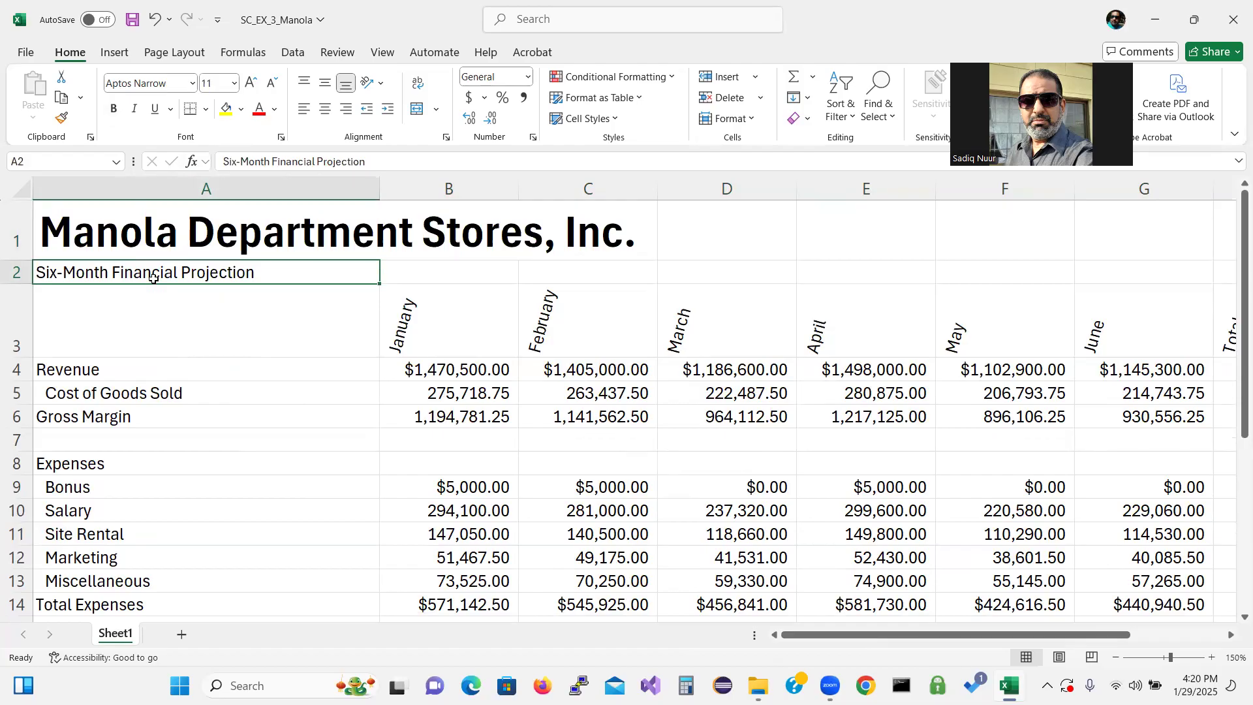
pyautogui.click(115, 109)
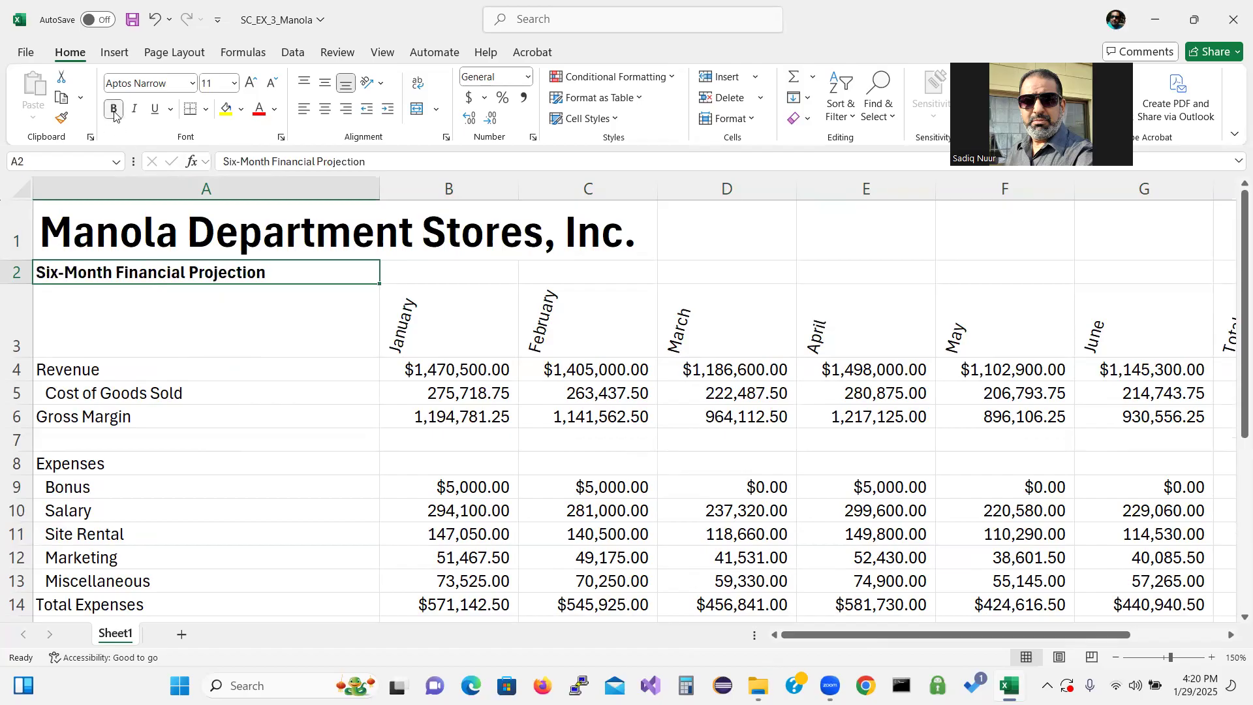
pyautogui.click(234, 83)
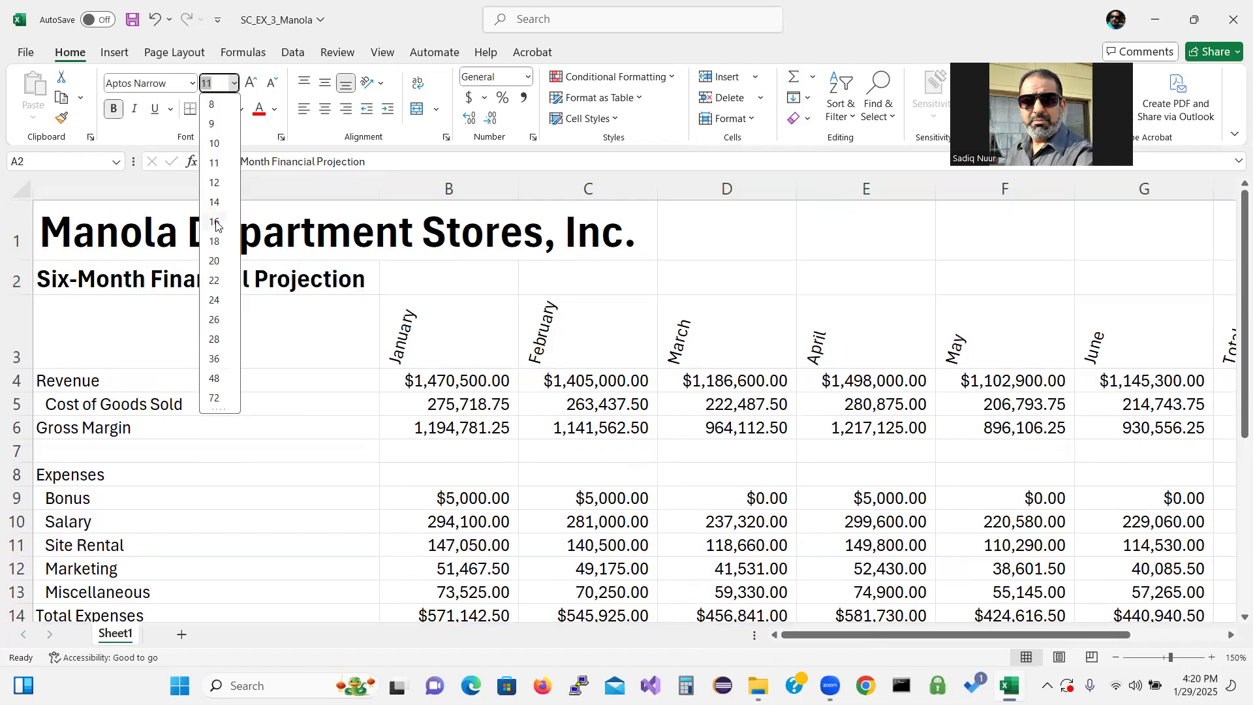
pyautogui.click(215, 222)
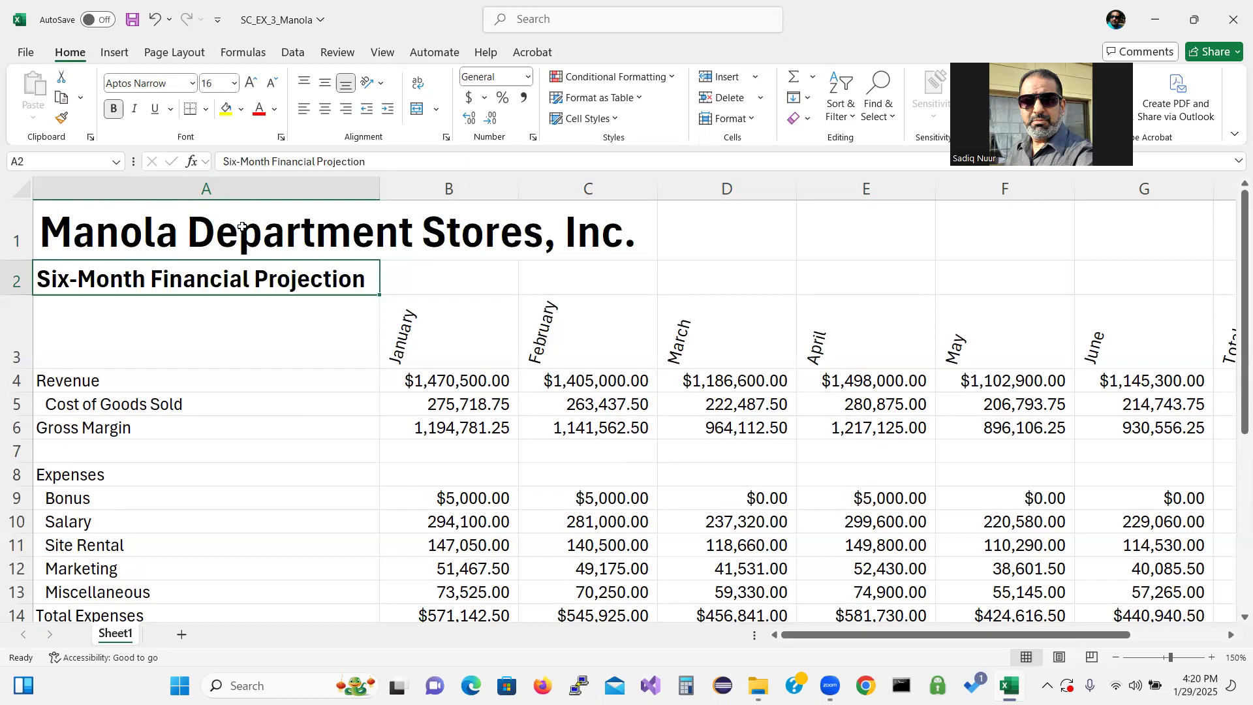
# Fill the title area A1:I2 with Dark Blue, Text 2, Lighter 50%
pyautogui.click(244, 225)
pyautogui.moveTo(244, 225); pyautogui.dragTo(1095, 268)
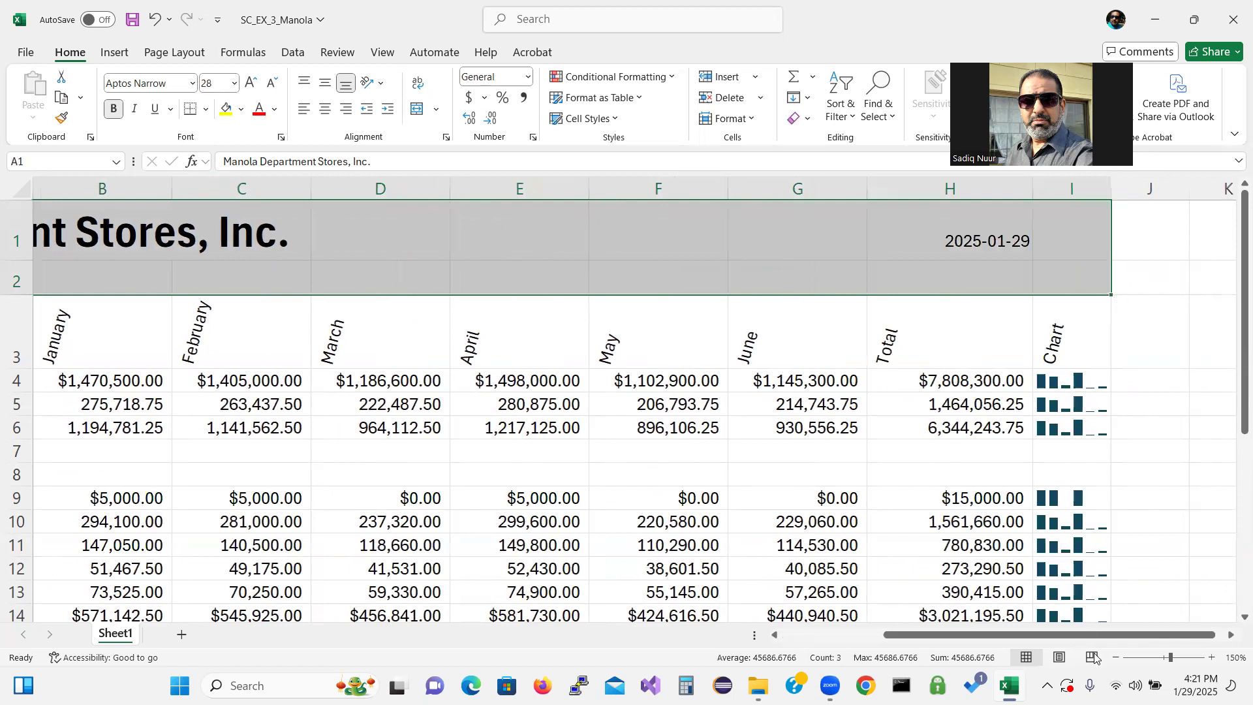
pyautogui.click(1116, 658)
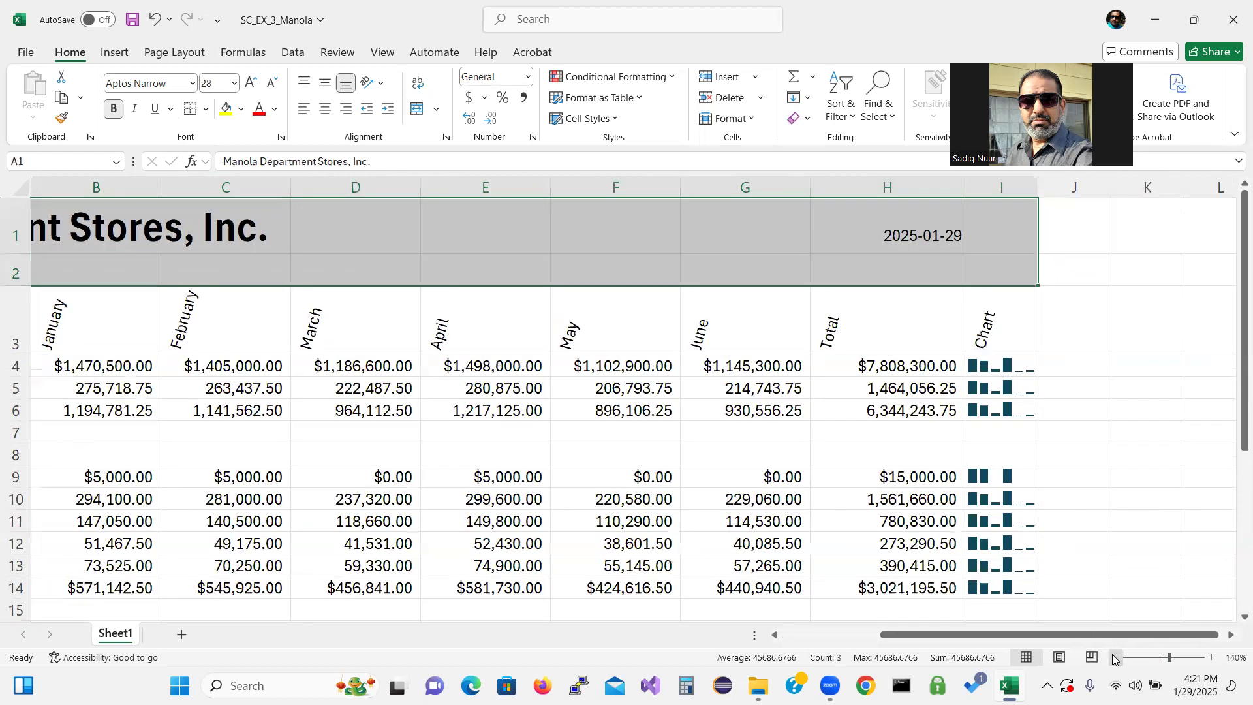
pyautogui.moveTo(1063, 633); pyautogui.dragTo(984, 633)
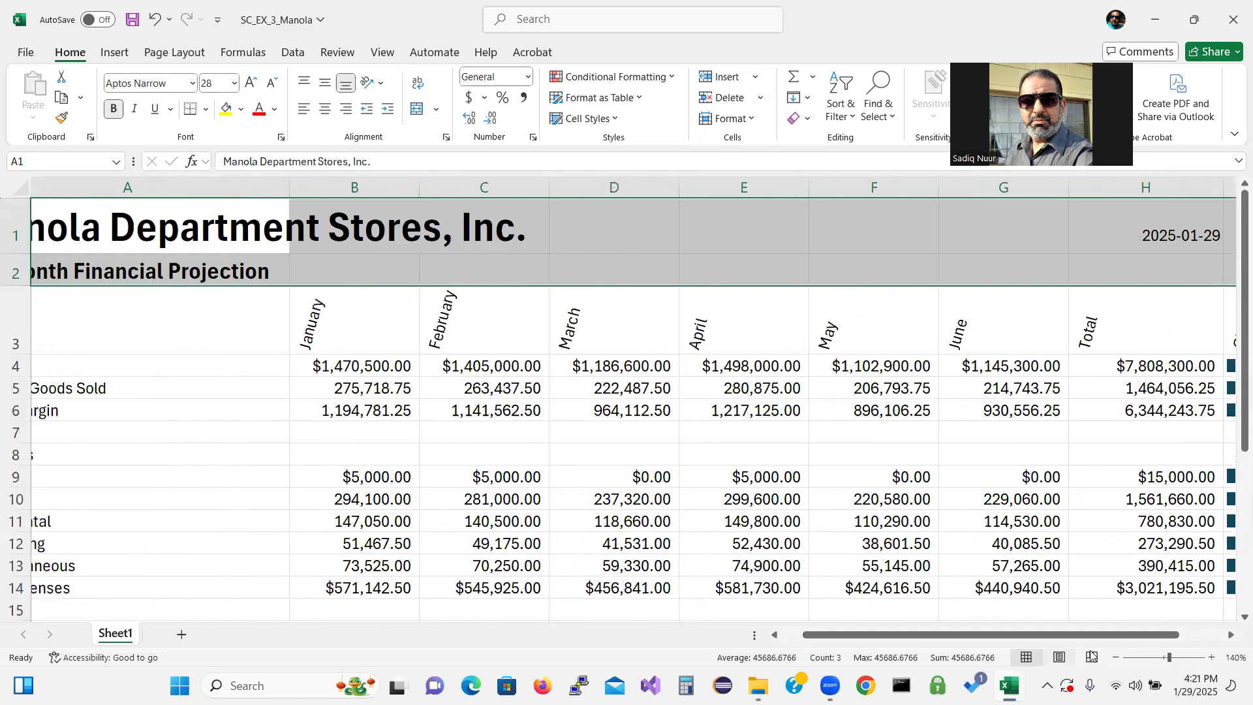
pyautogui.click(1113, 657)
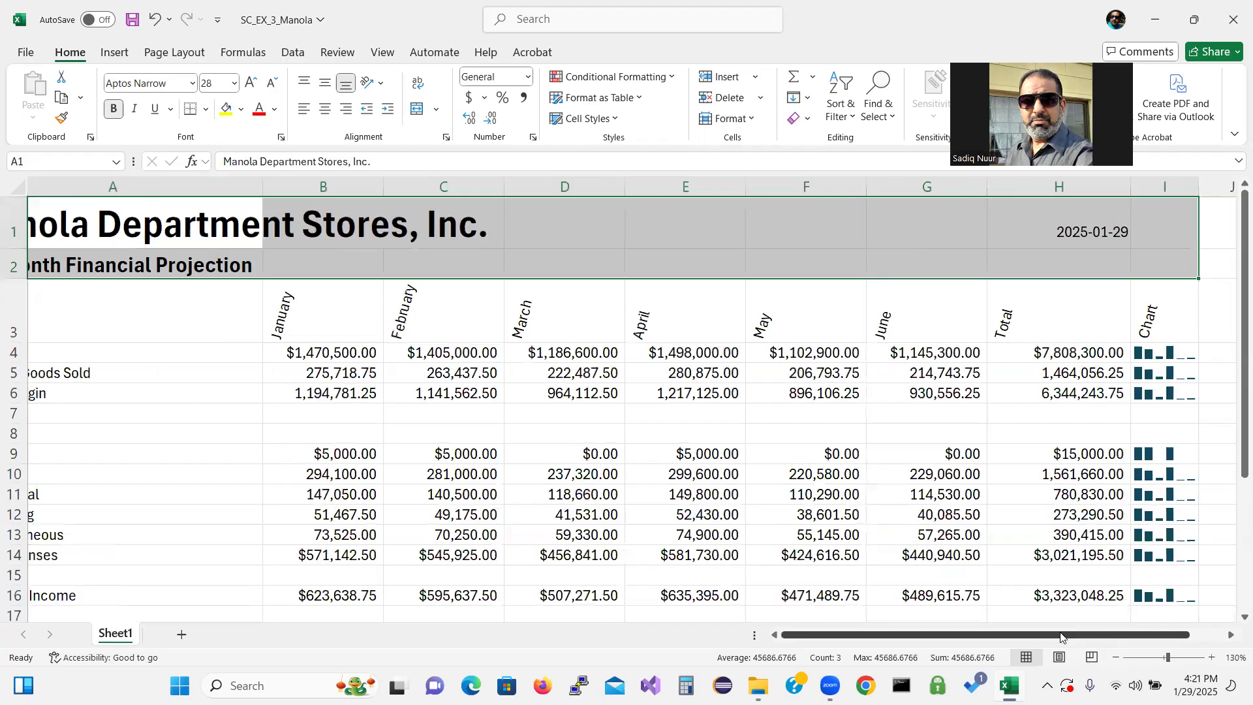
pyautogui.moveTo(1060, 633); pyautogui.dragTo(966, 635)
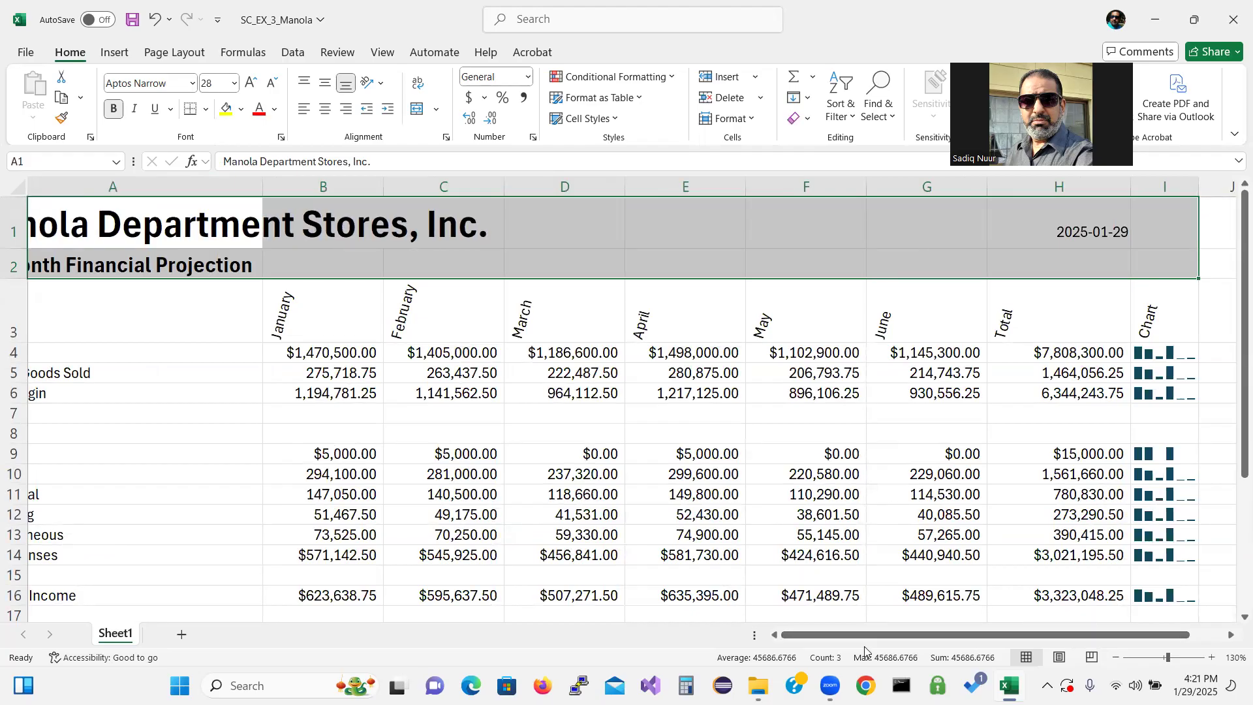
pyautogui.moveTo(797, 634); pyautogui.dragTo(771, 636)
pyautogui.moveTo(750, 634); pyautogui.dragTo(721, 638)
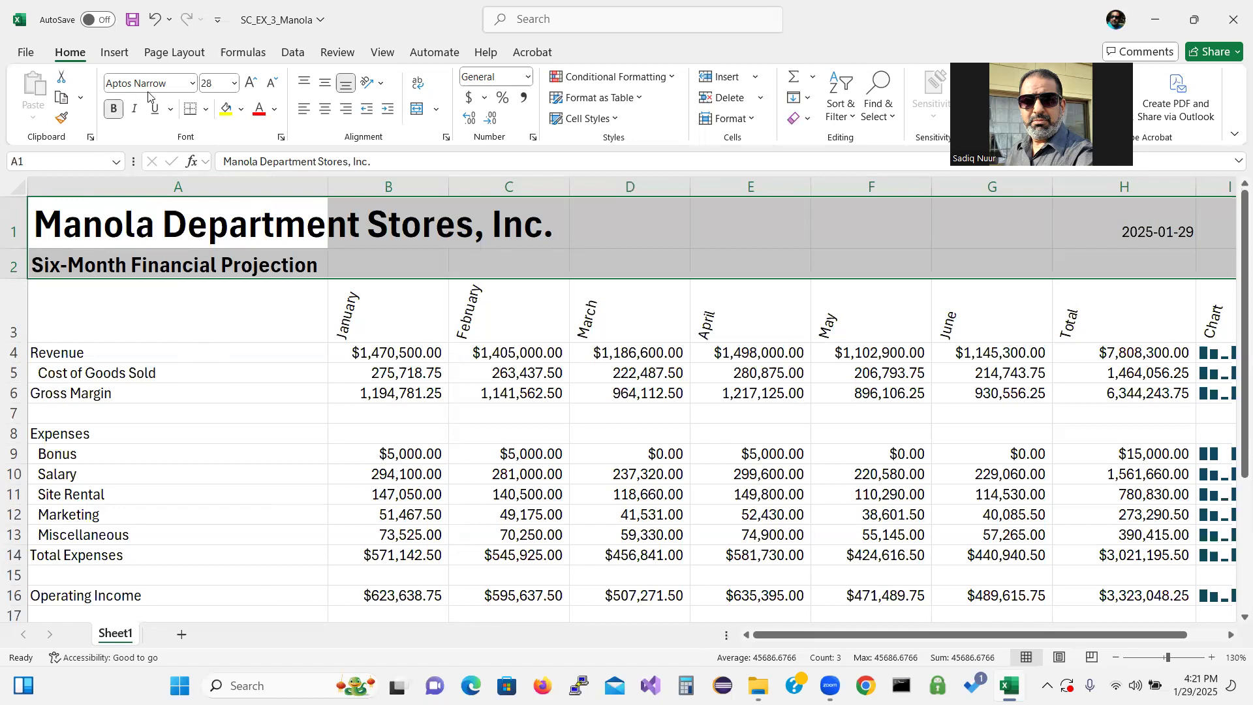
pyautogui.click(242, 110)
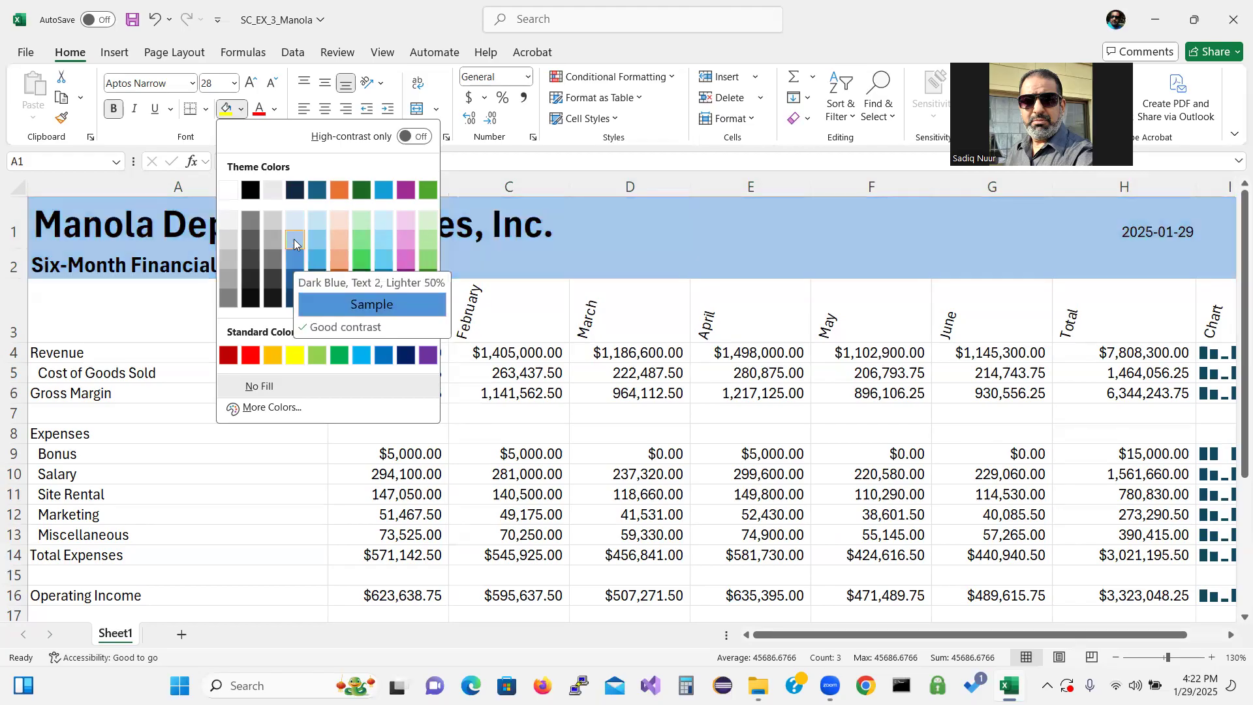
pyautogui.click(294, 240)
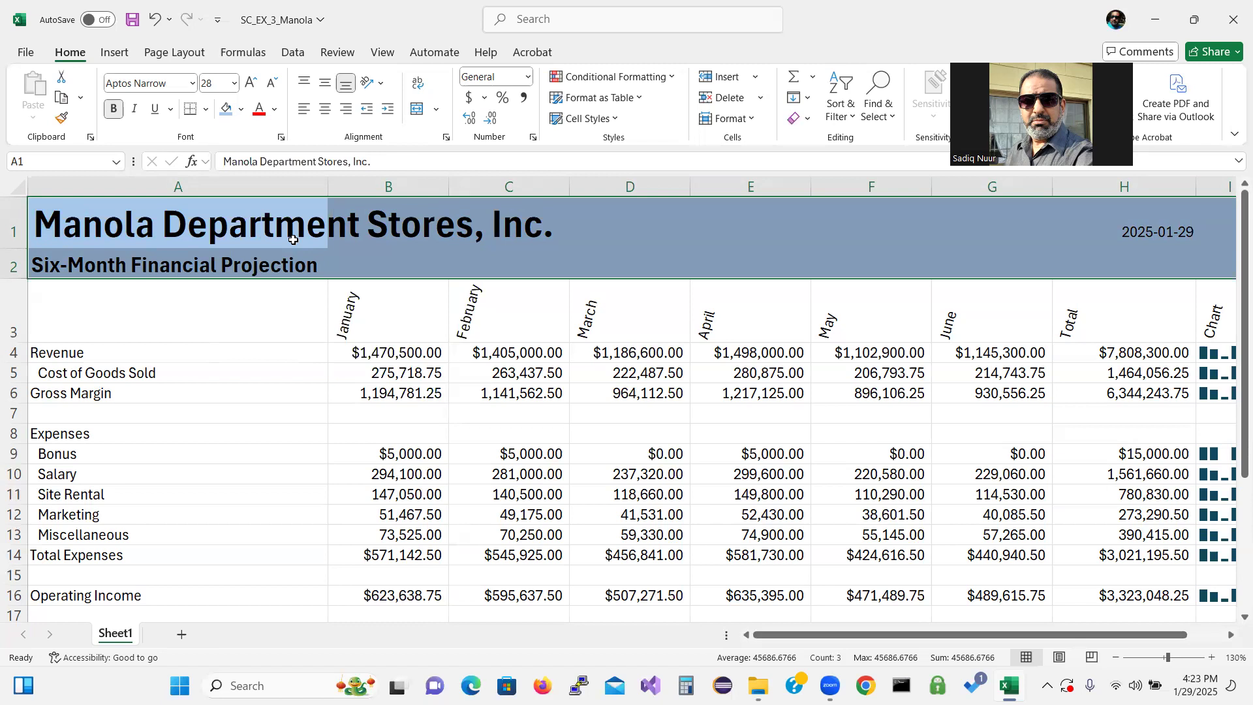
# Change the fill of the title area A1:I2 to Dark Blue, Text 2, Lighter 75%
pyautogui.click(240, 112)
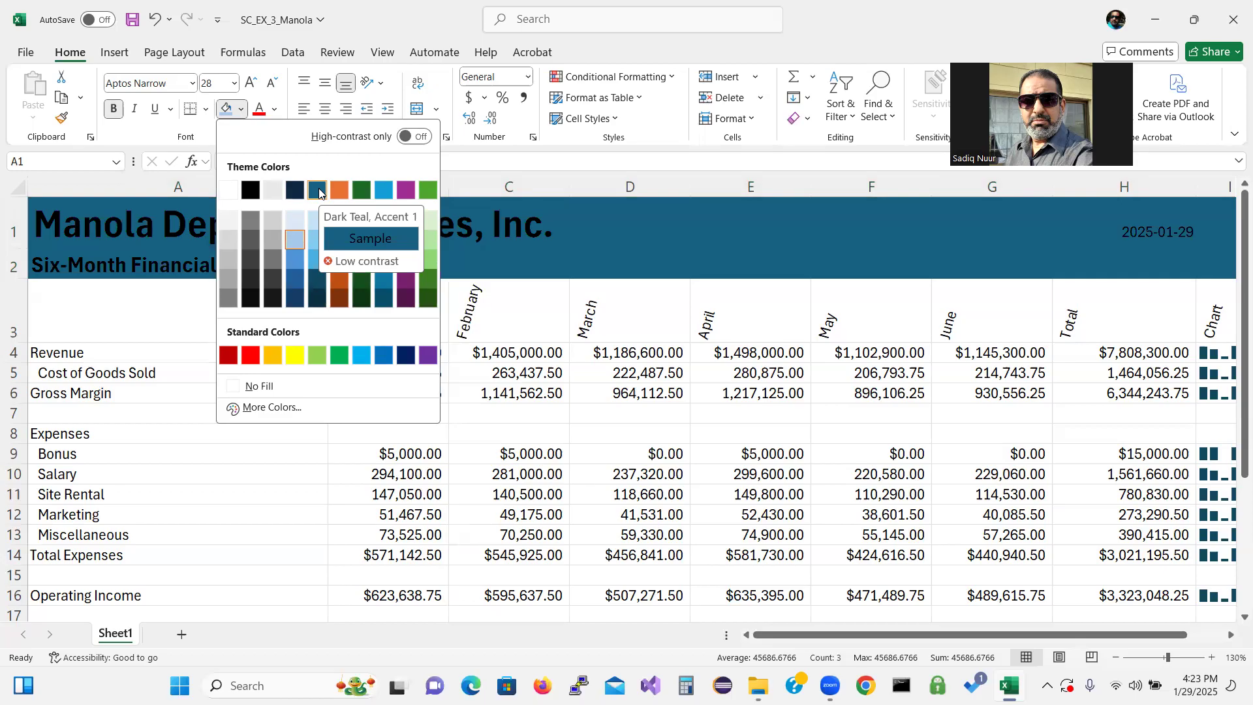
pyautogui.click(318, 190)
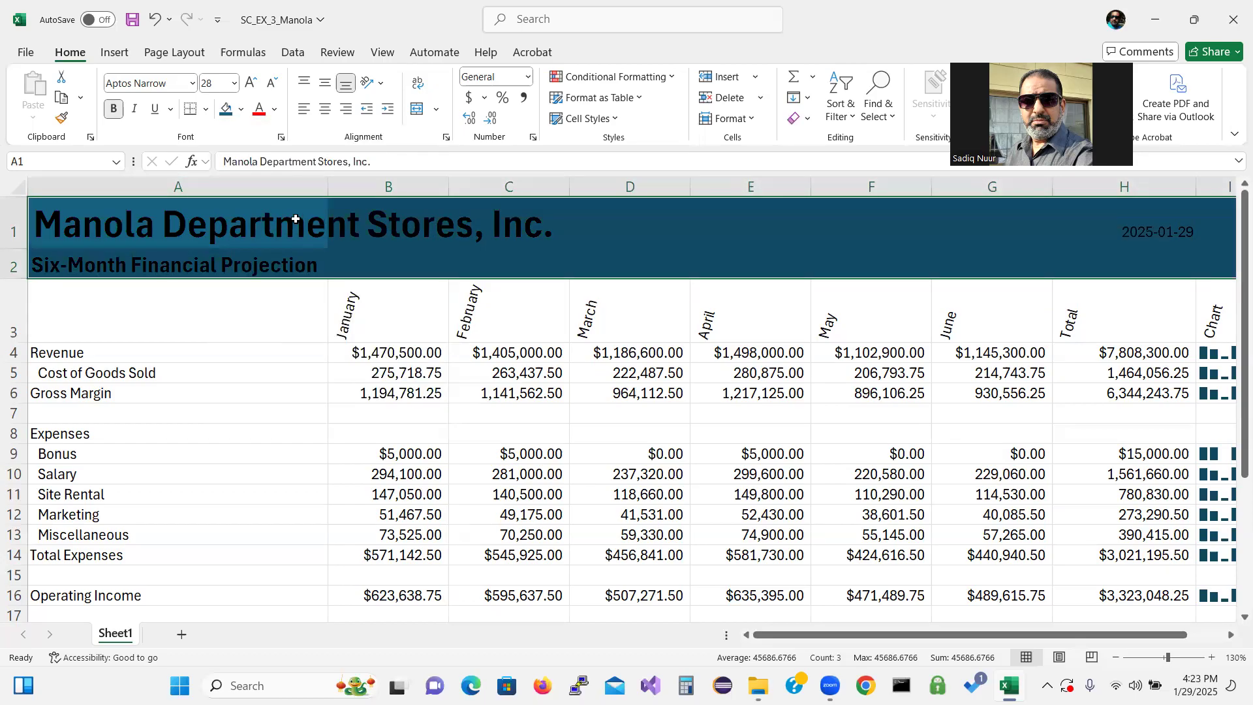
pyautogui.click(241, 109)
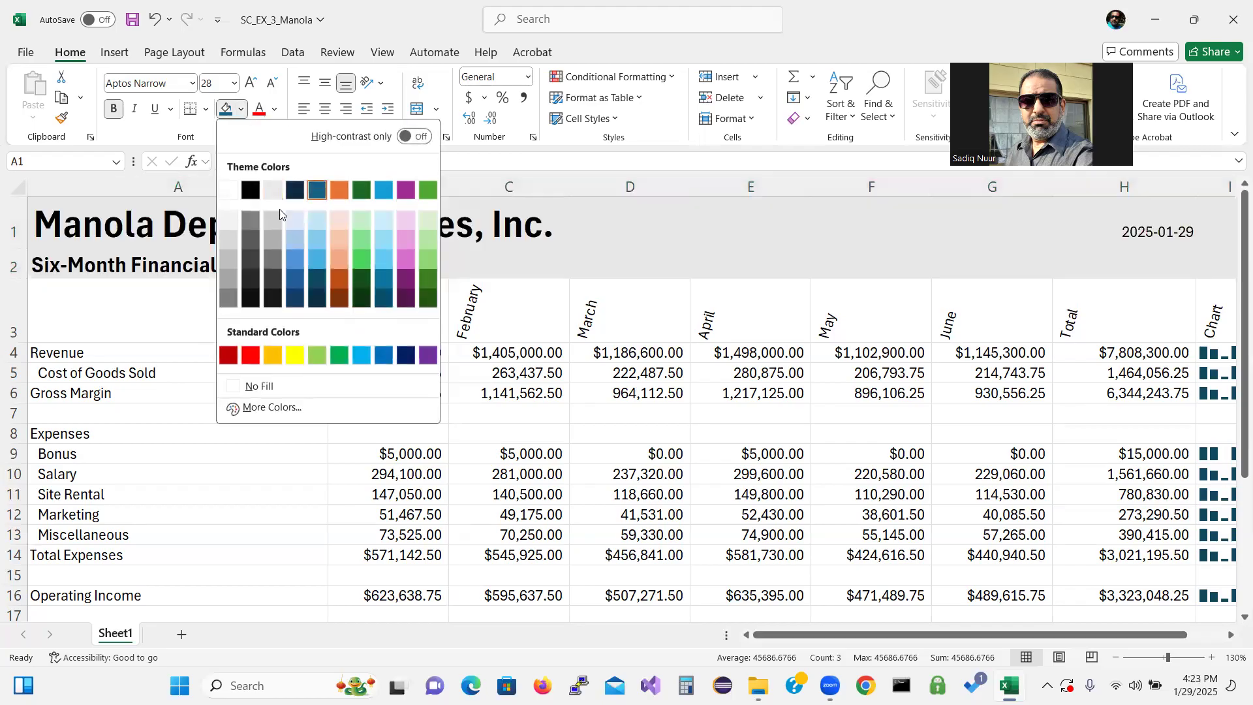
pyautogui.click(297, 242)
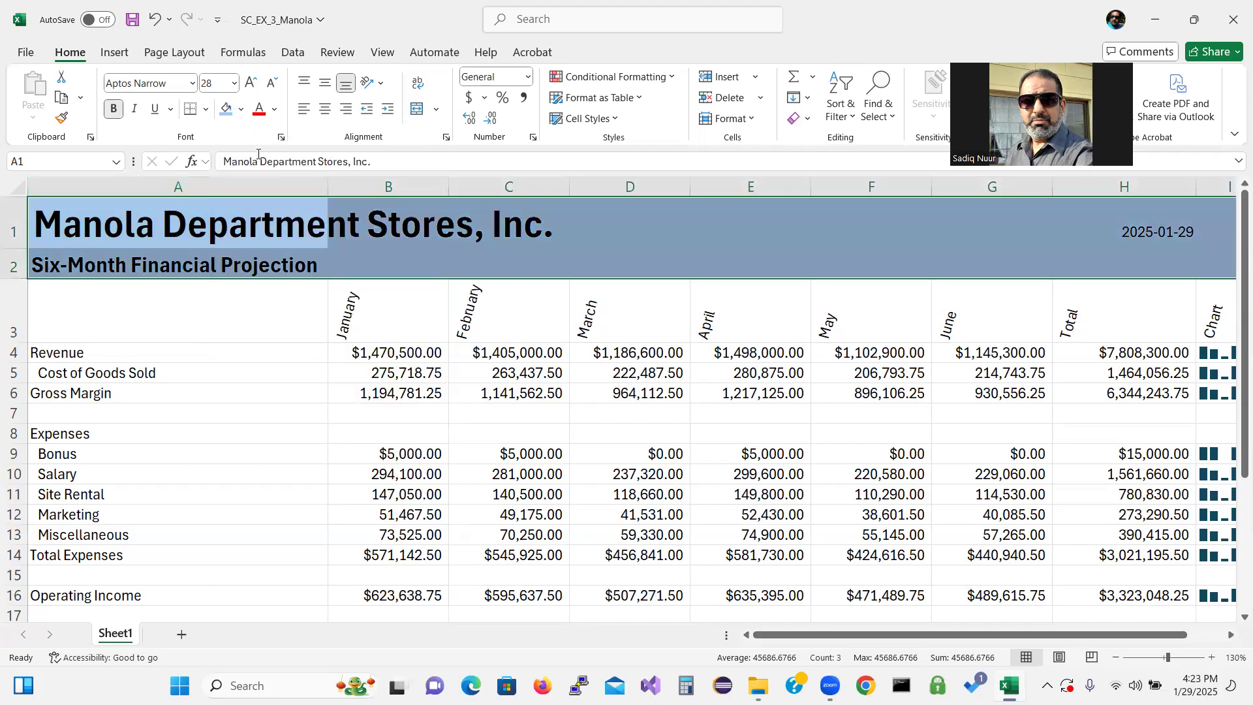
# Set the title area's font color to Dark Teal, Accent 1
pyautogui.click(275, 110)
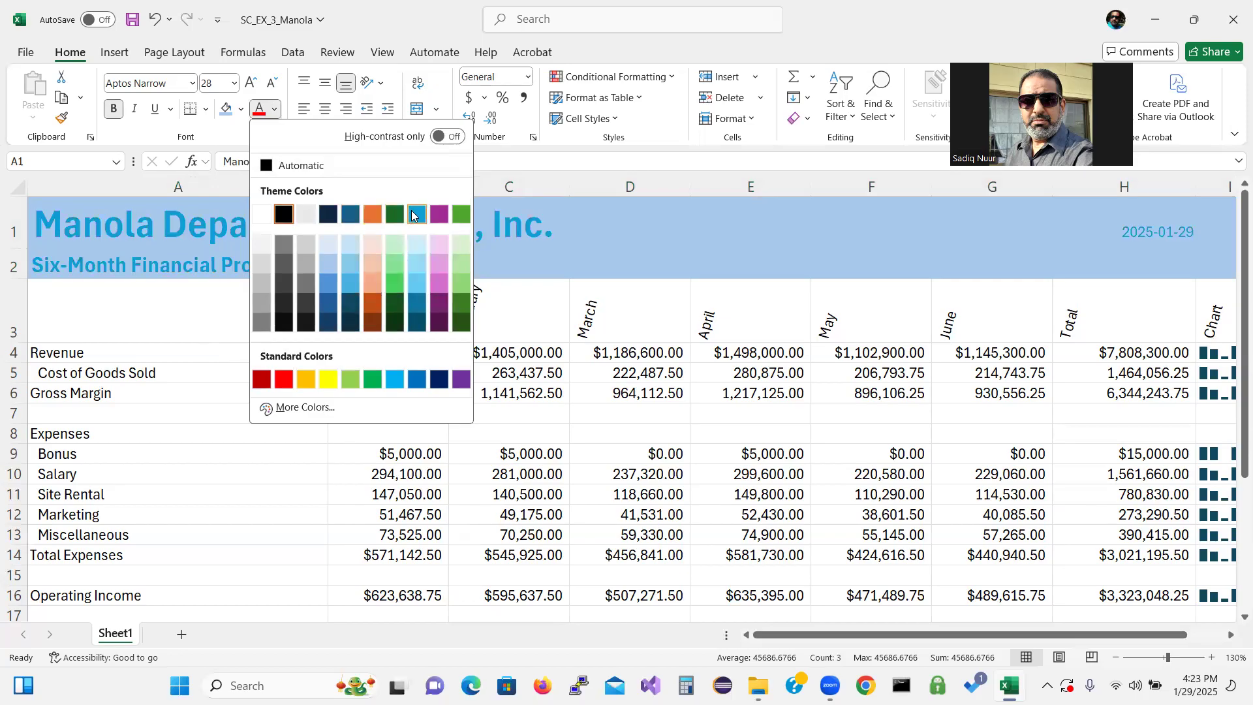
pyautogui.click(351, 216)
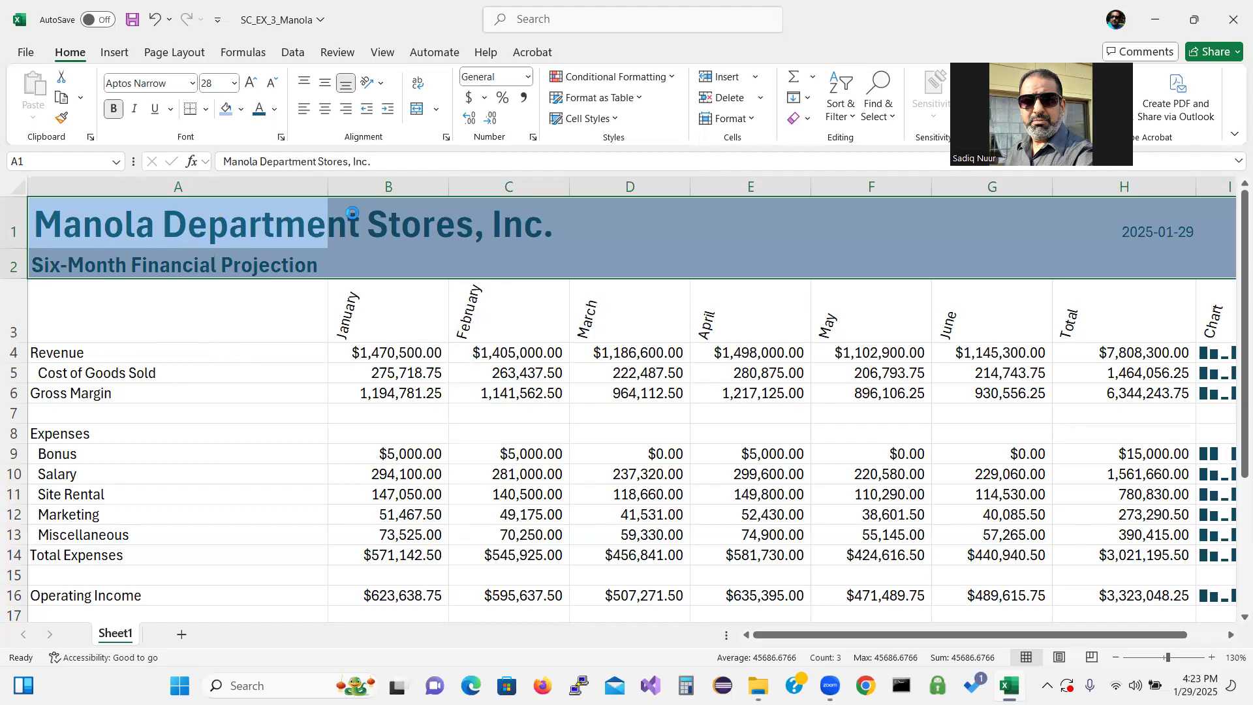
pyautogui.click(254, 299)
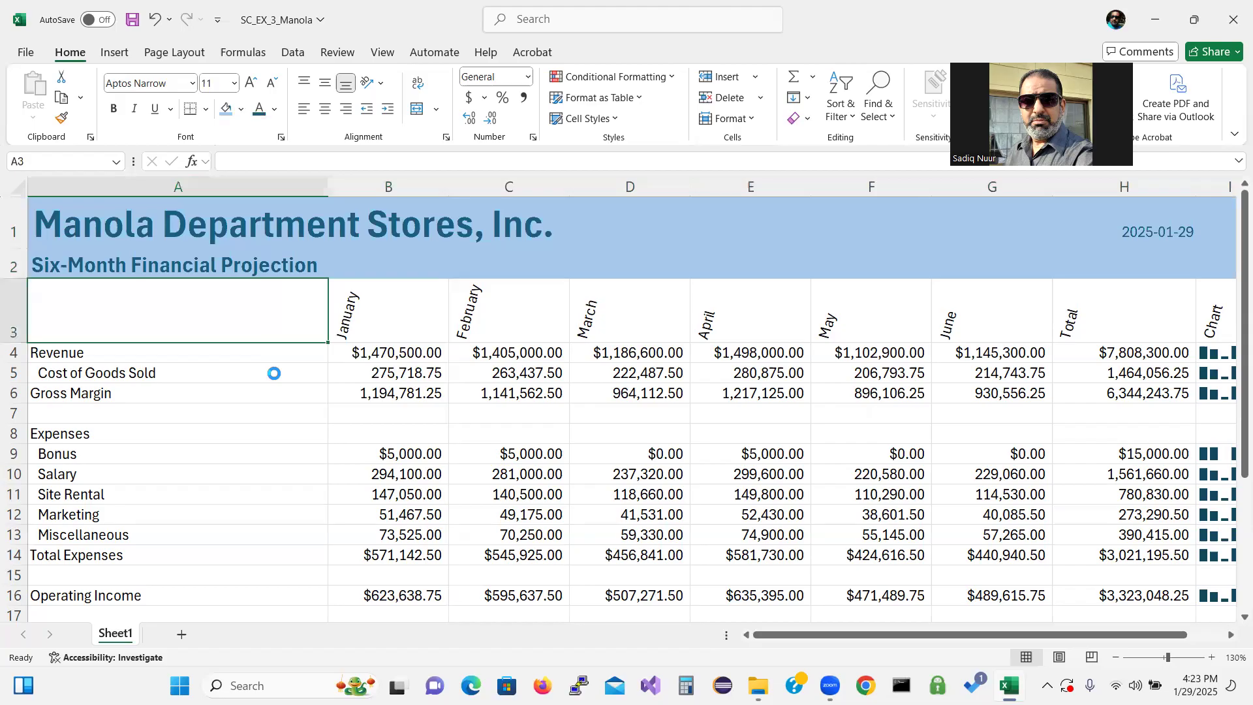
# Set the font color of the title area A1:I2 to Dark Blue, Text 2
pyautogui.click(250, 216)
pyautogui.moveTo(250, 248); pyautogui.dragTo(1208, 253)
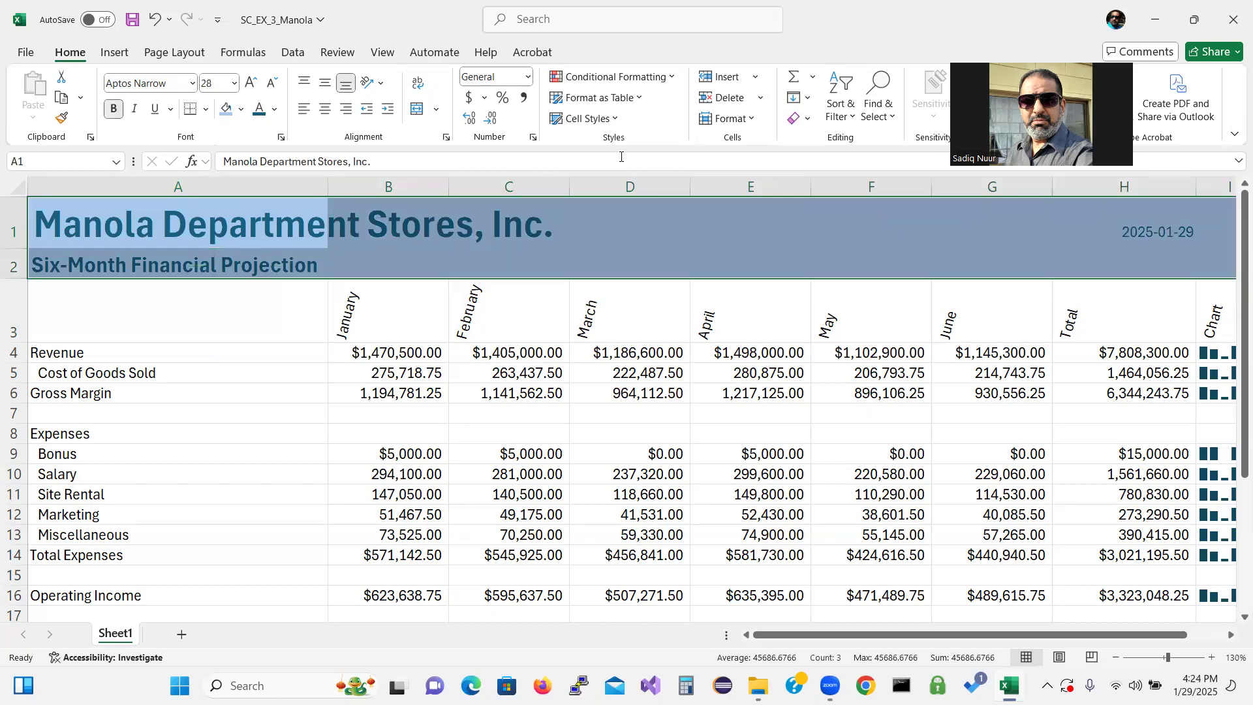
pyautogui.click(276, 111)
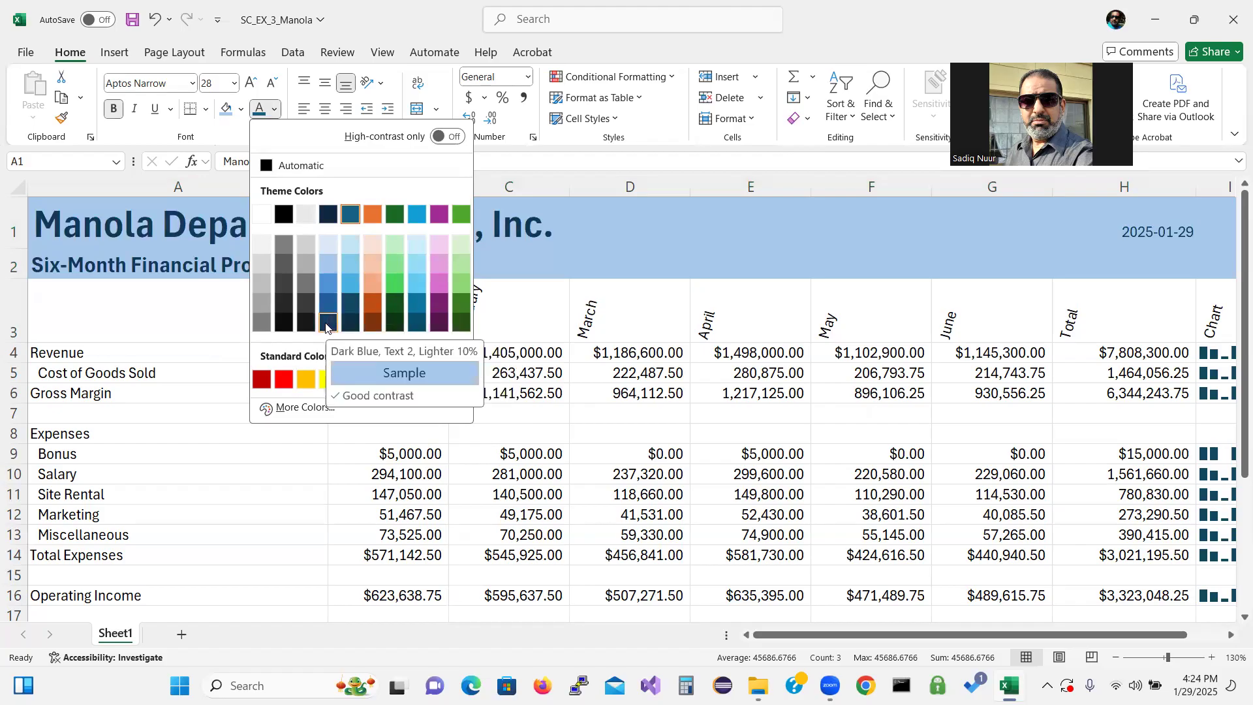
pyautogui.click(328, 218)
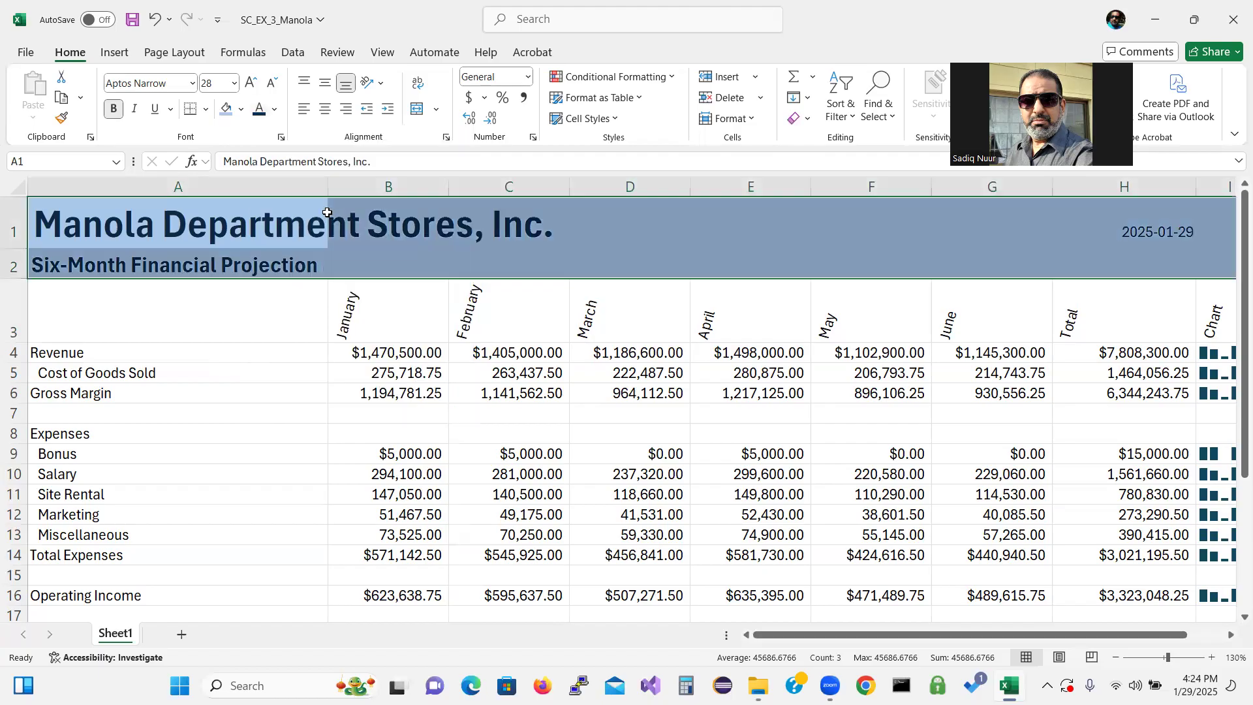
# Apply the Heading 3 cell style to the column heading row A3:I3
pyautogui.click(288, 365)
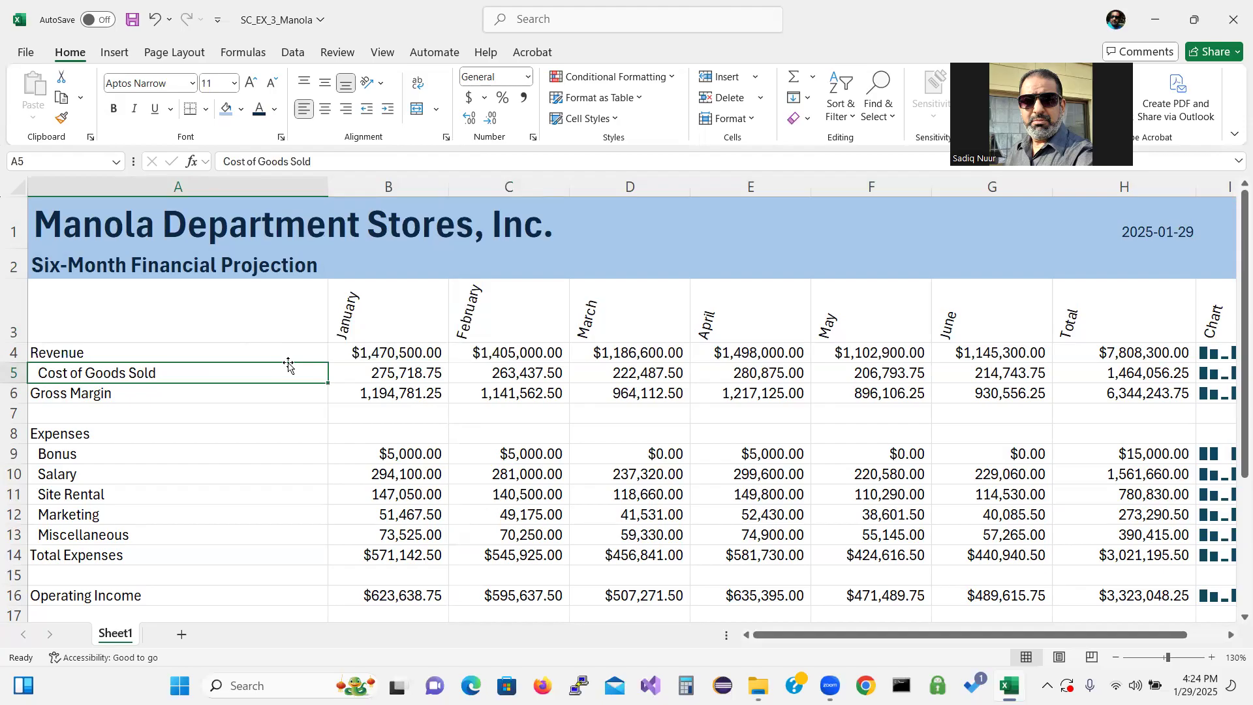
pyautogui.click(99, 310)
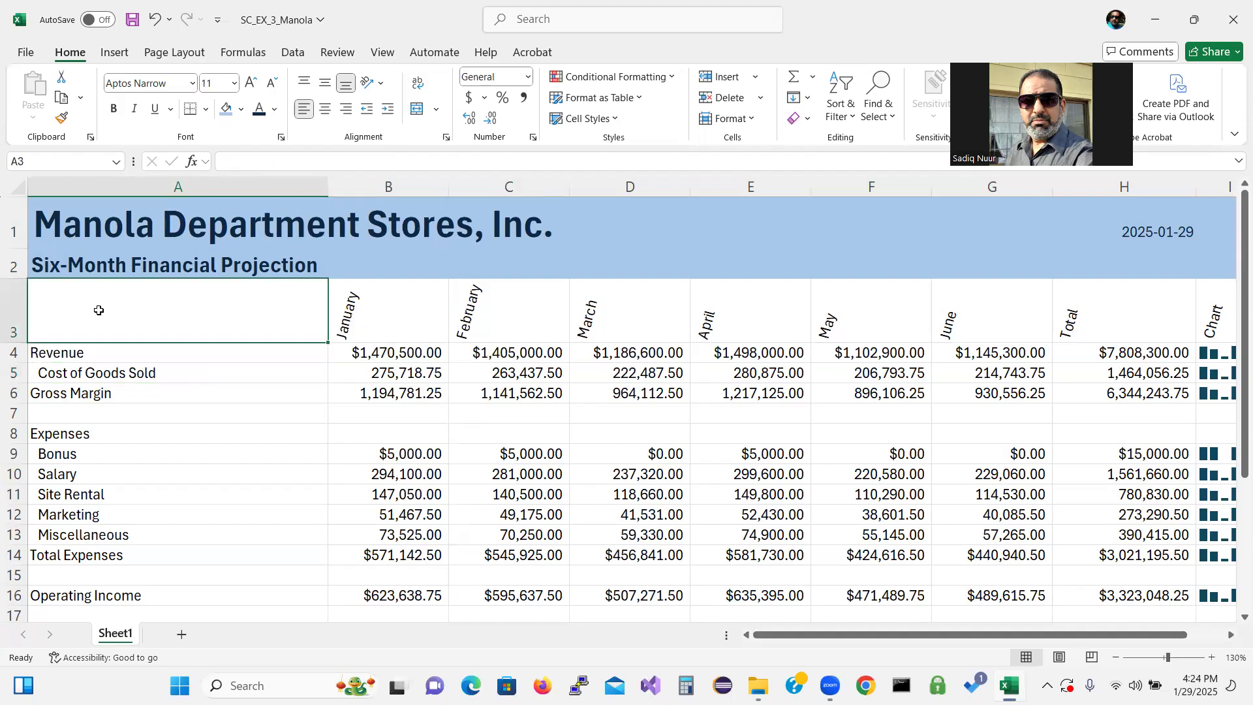
pyautogui.moveTo(99, 310); pyautogui.dragTo(1212, 315)
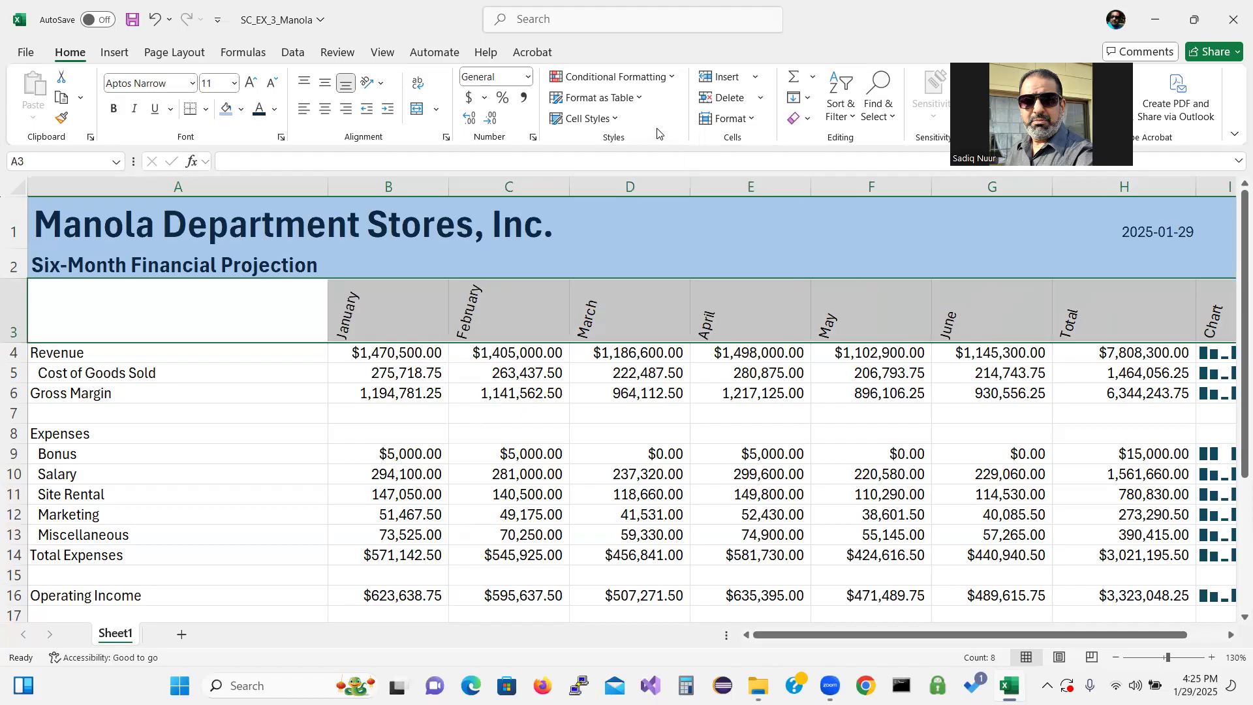
pyautogui.hotkey('ctrl', 'q')
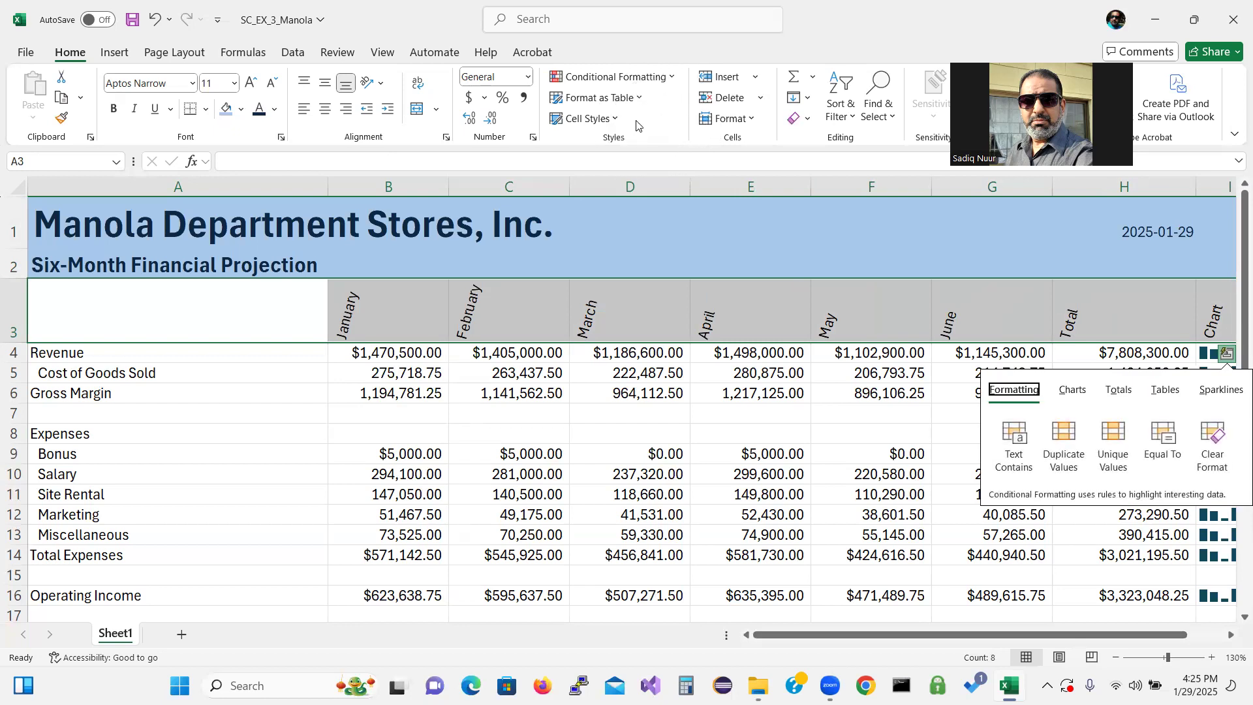
pyautogui.click(612, 119)
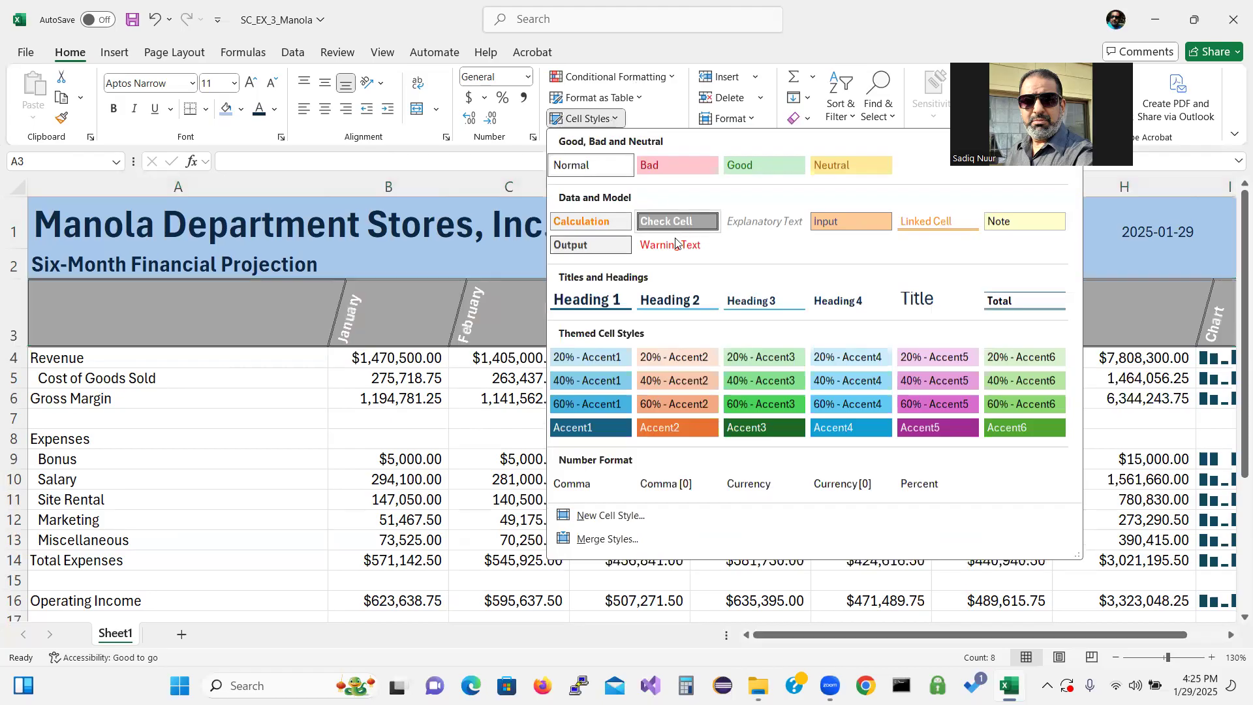
pyautogui.click(759, 302)
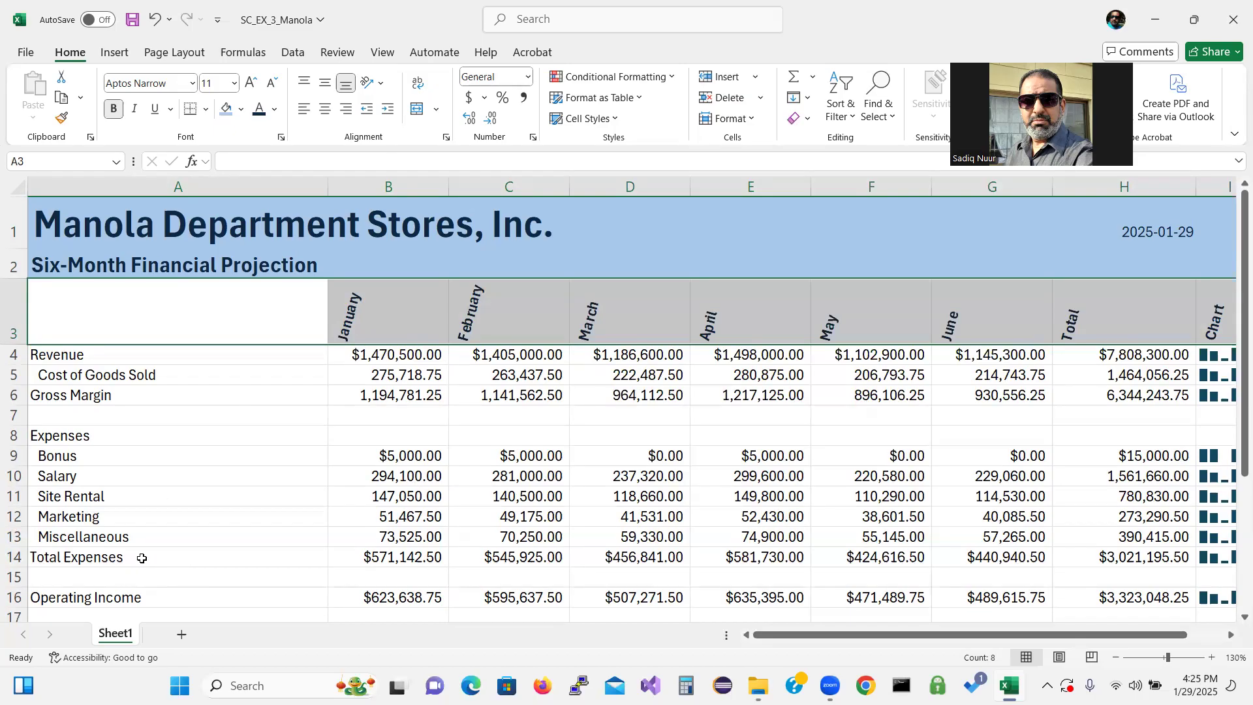
# Apply the Total cell style to the Gross Margin, Total Expenses and Operating Income rows (A6:H6, A14:H14, A16:H16)
pyautogui.moveTo(88, 400); pyautogui.dragTo(1068, 389)
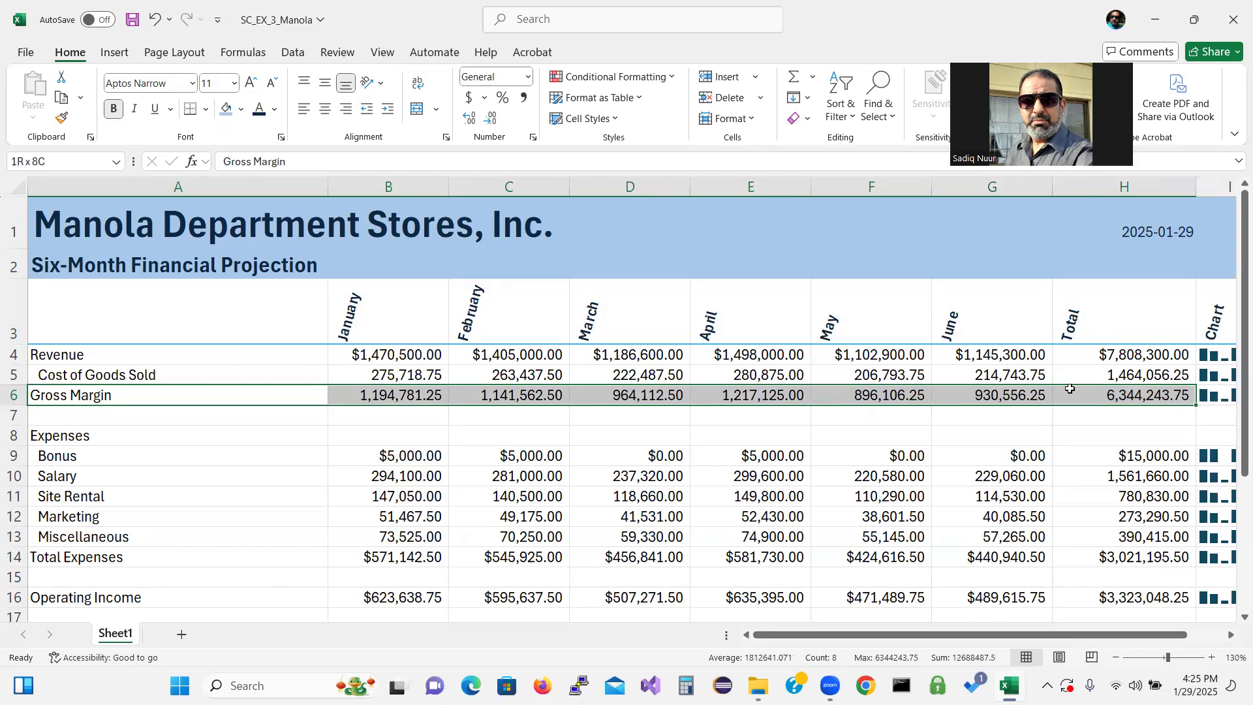
pyautogui.moveTo(1070, 388); pyautogui.dragTo(1070, 389)
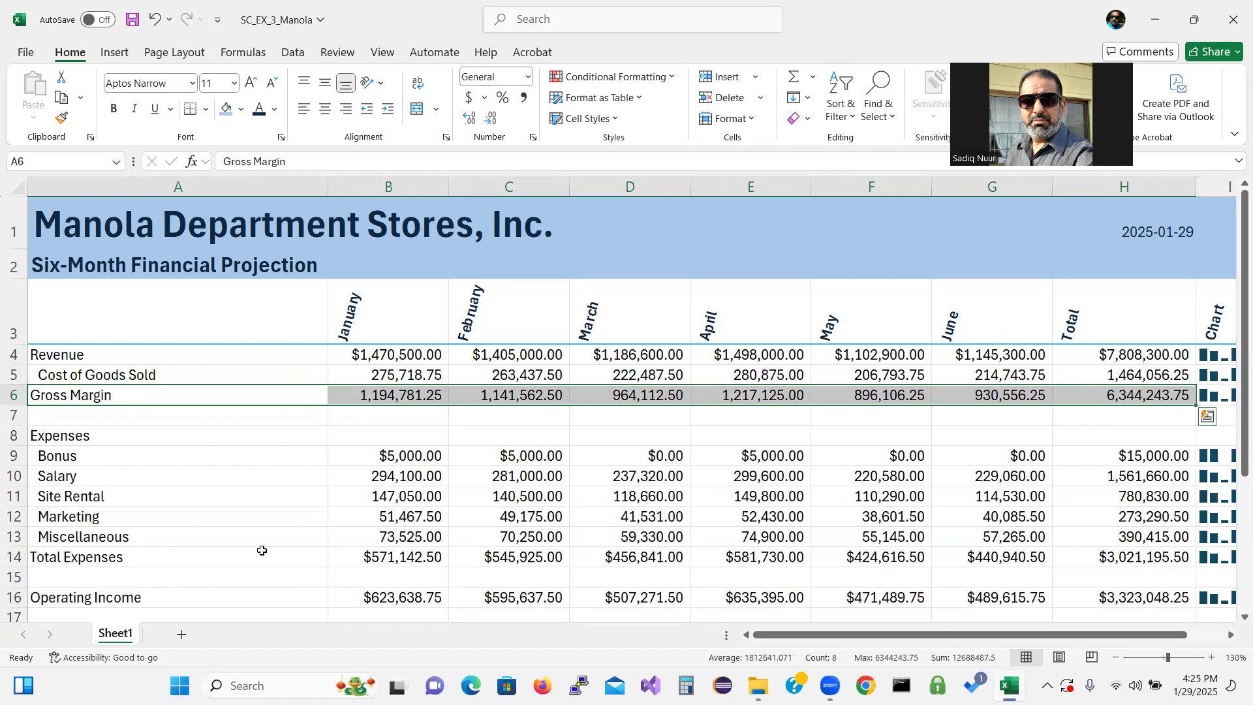
pyautogui.moveTo(103, 559); pyautogui.dragTo(1093, 549)
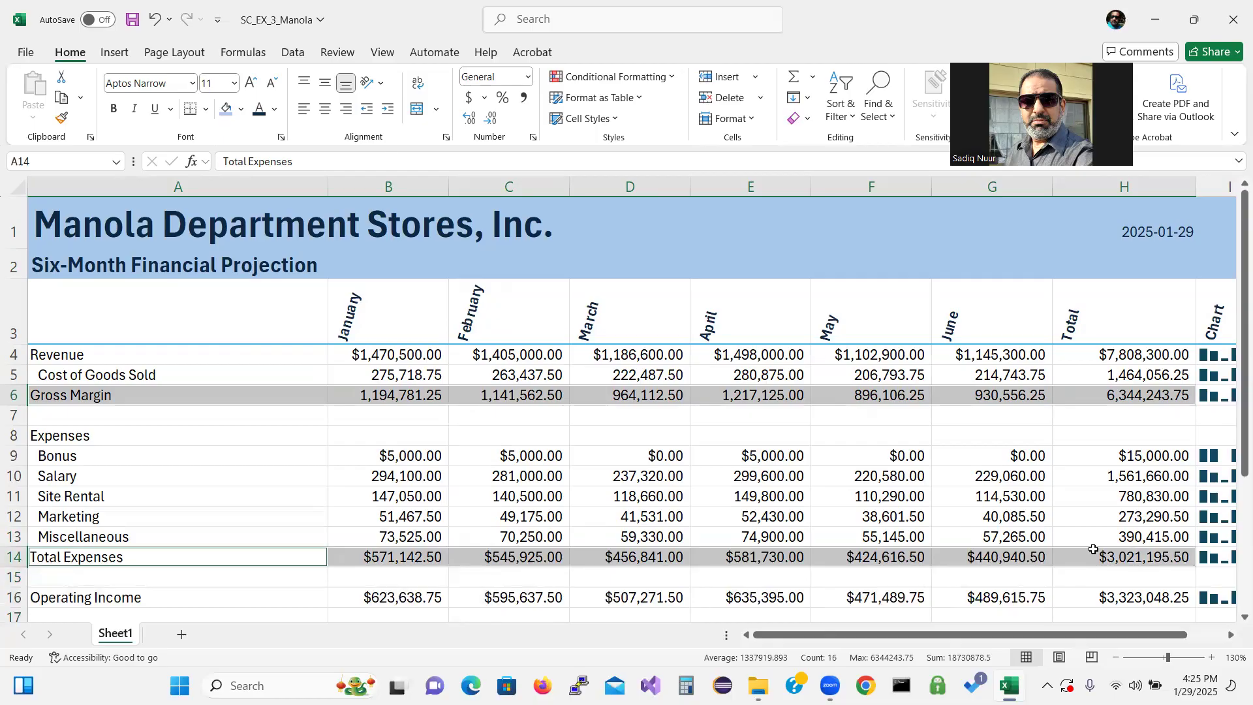
pyautogui.keyDown('ctrl'); pyautogui.click(149, 596); pyautogui.keyUp('ctrl')
pyautogui.moveTo(149, 597); pyautogui.dragTo(1093, 540)
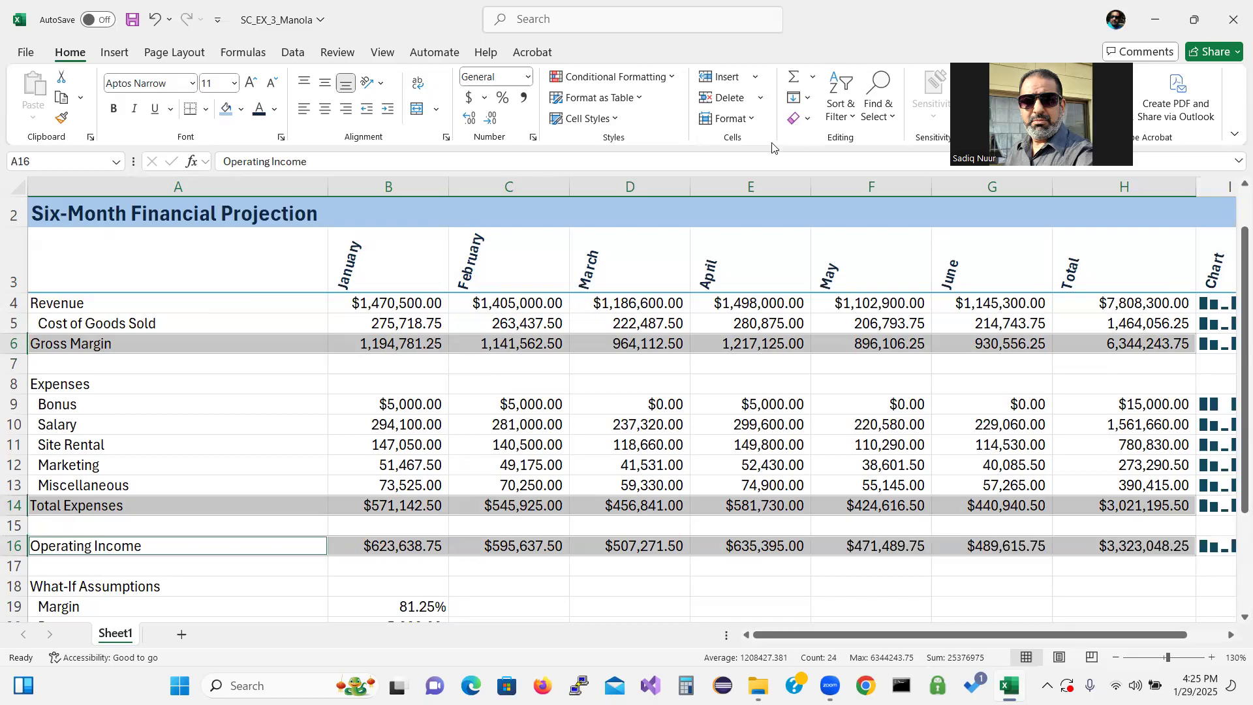
pyautogui.click(615, 120)
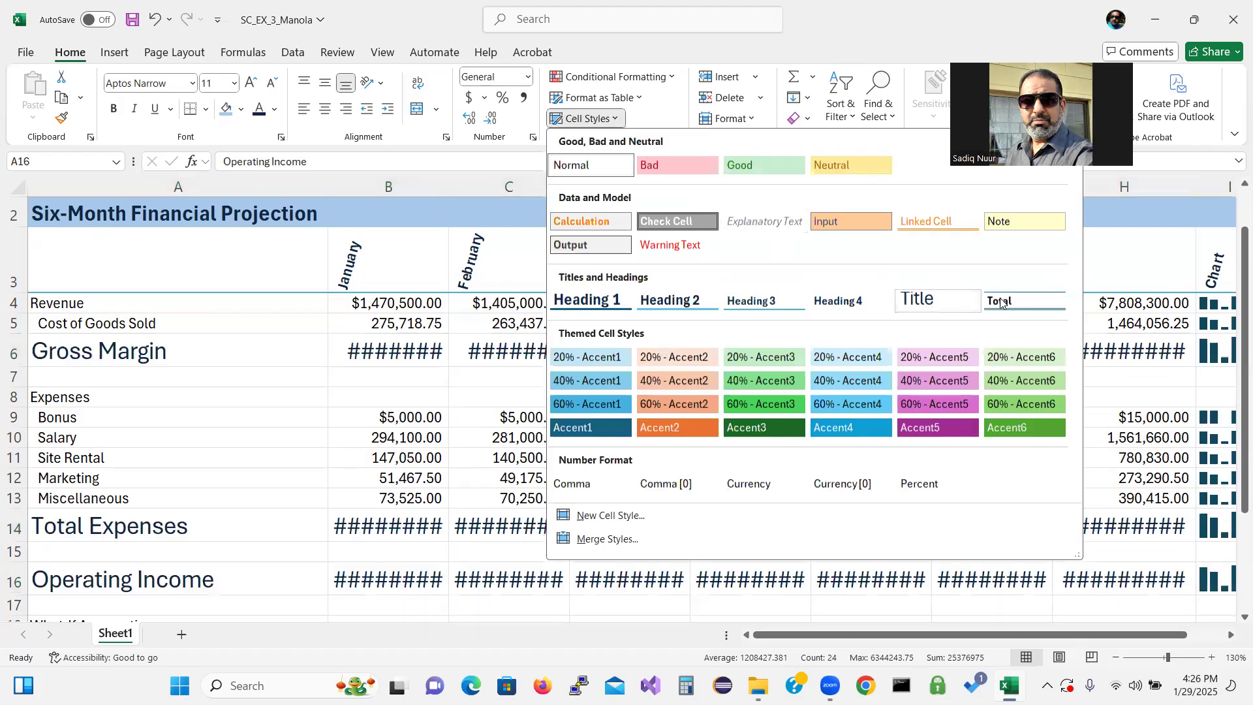
pyautogui.click(1016, 306)
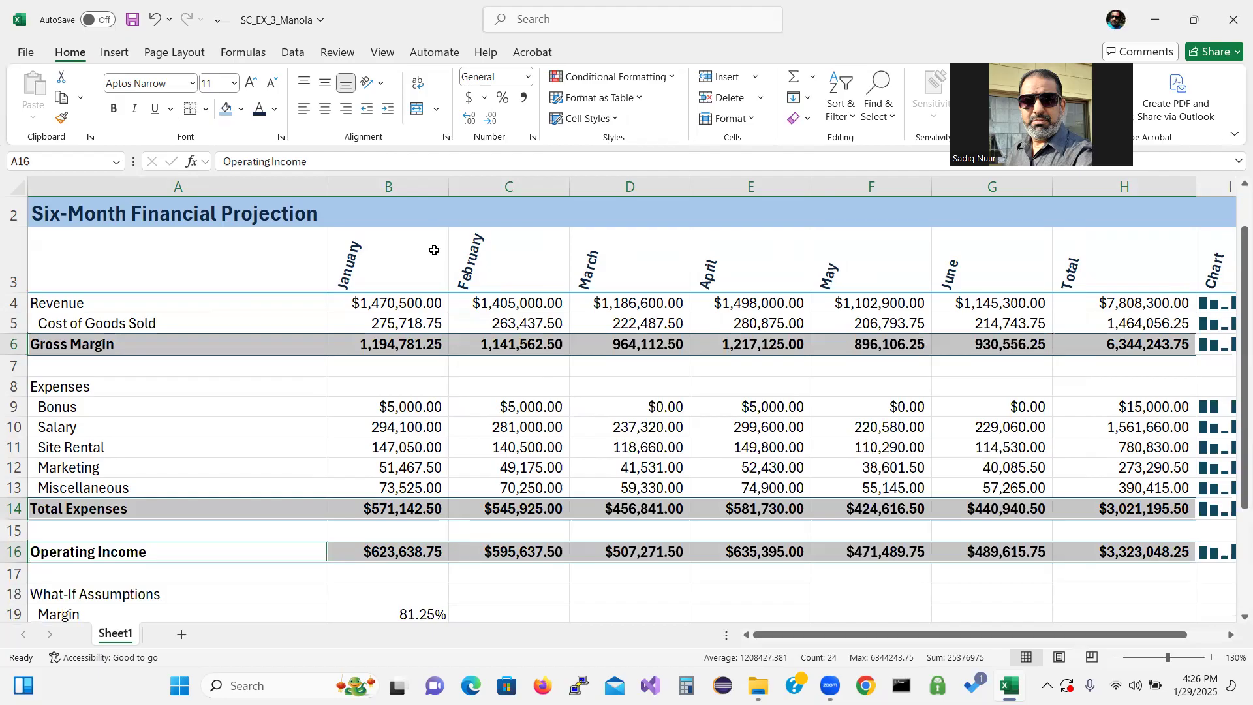
# Fill cell A4 with the current light blue fill color and make it bold
pyautogui.click(121, 302)
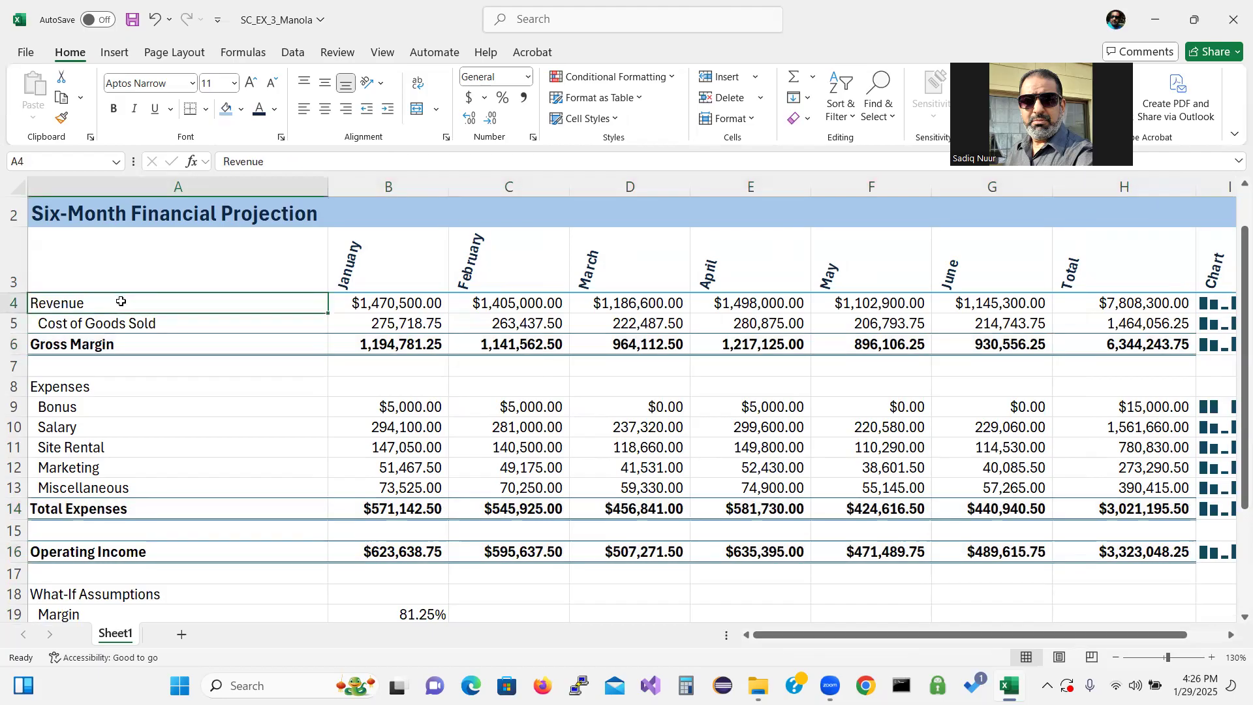
pyautogui.click(226, 111)
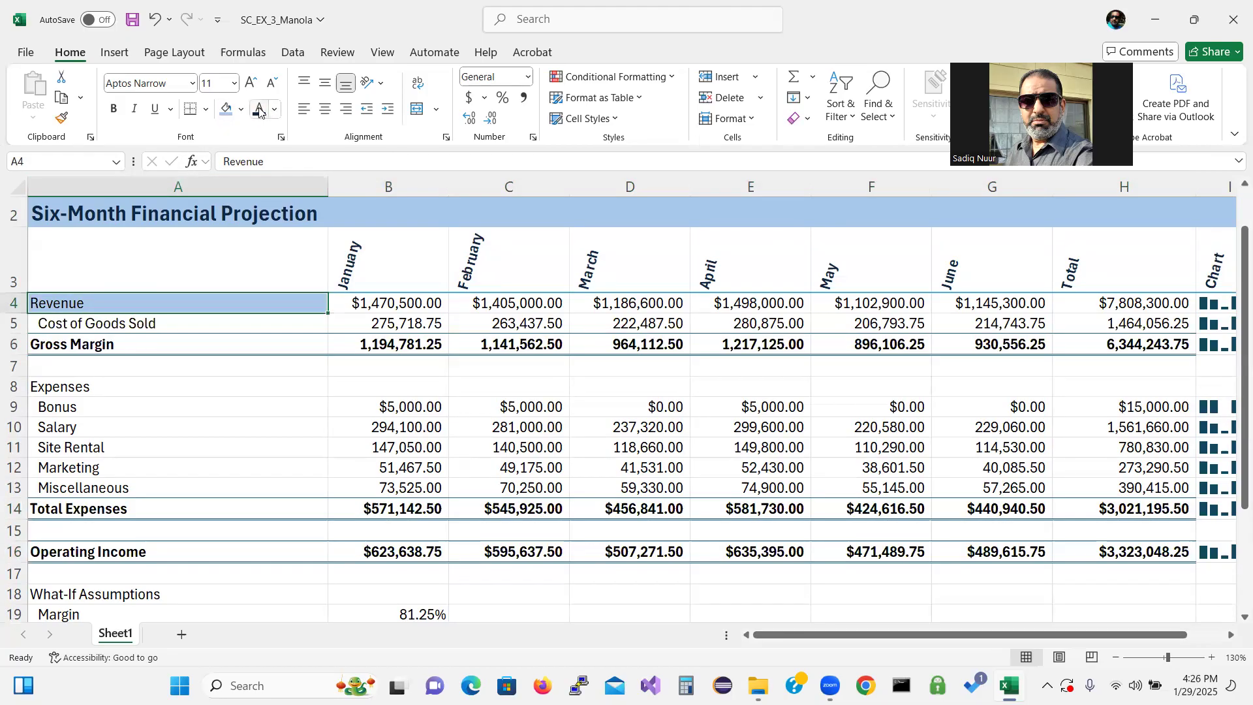
pyautogui.click(113, 109)
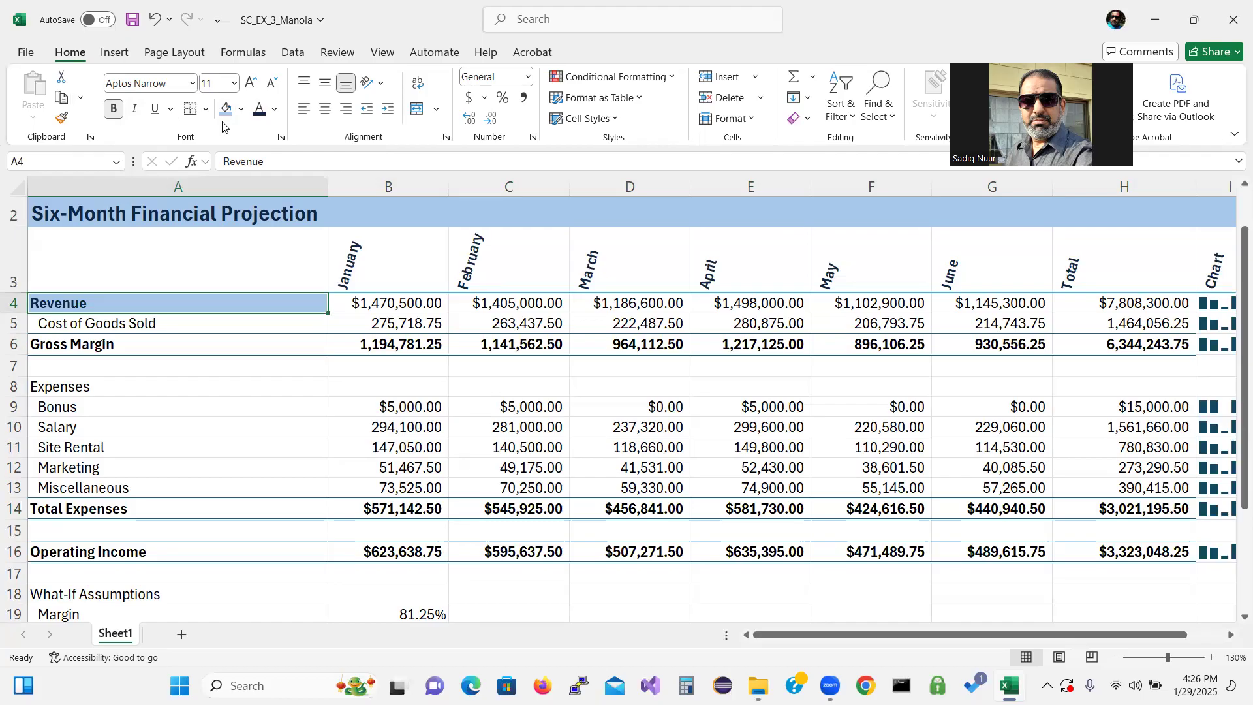
# Bold the Cost of Goods Sold label in A5 and the expense labels in A8:A13
pyautogui.click(106, 324)
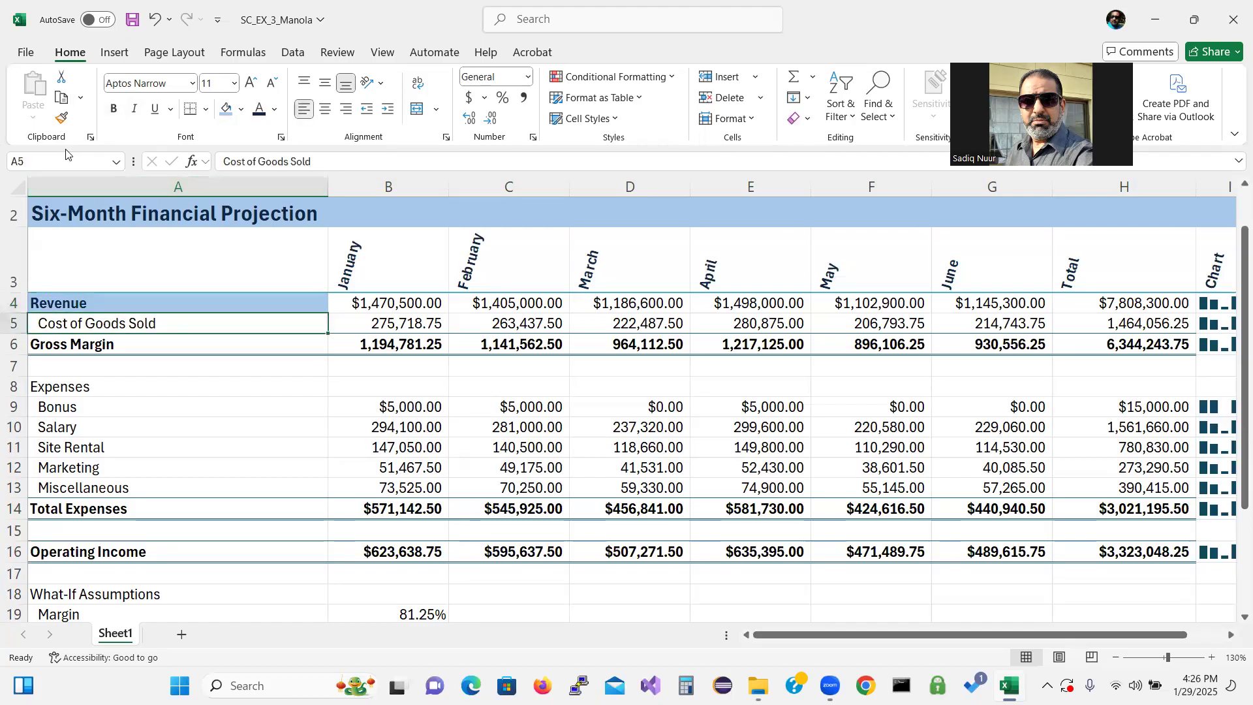
pyautogui.click(116, 109)
pyautogui.moveTo(117, 390); pyautogui.dragTo(114, 492)
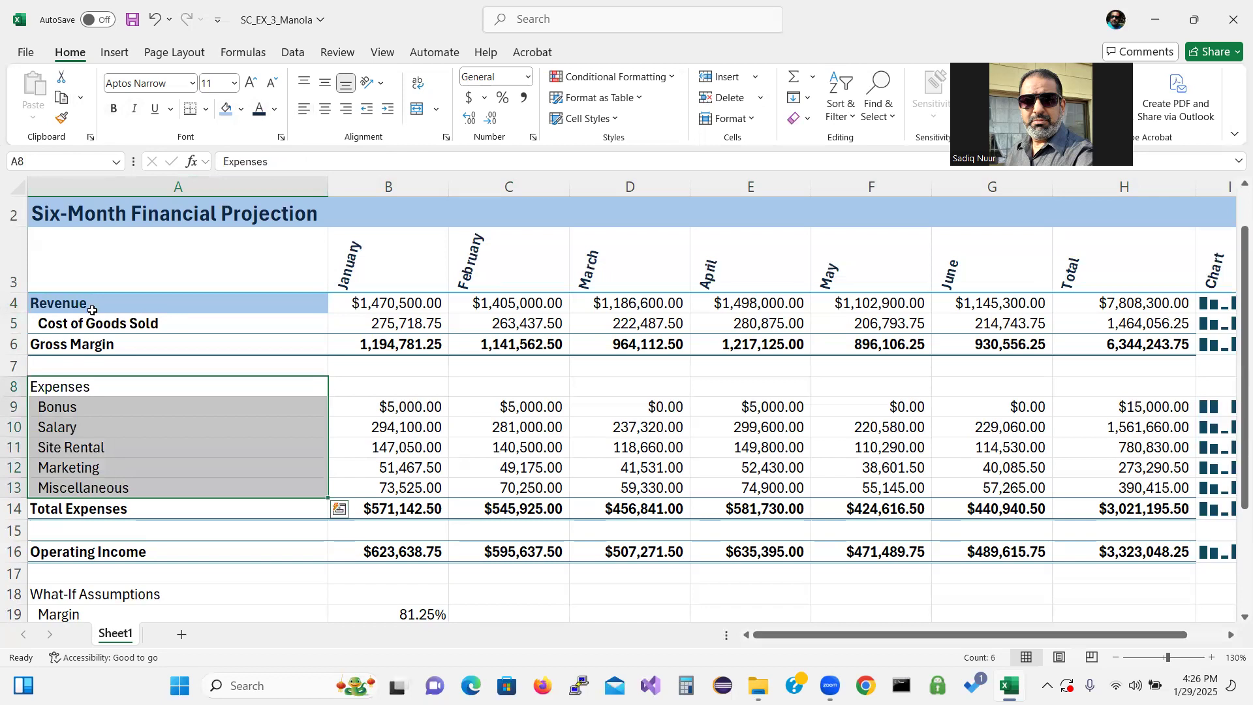
pyautogui.click(115, 109)
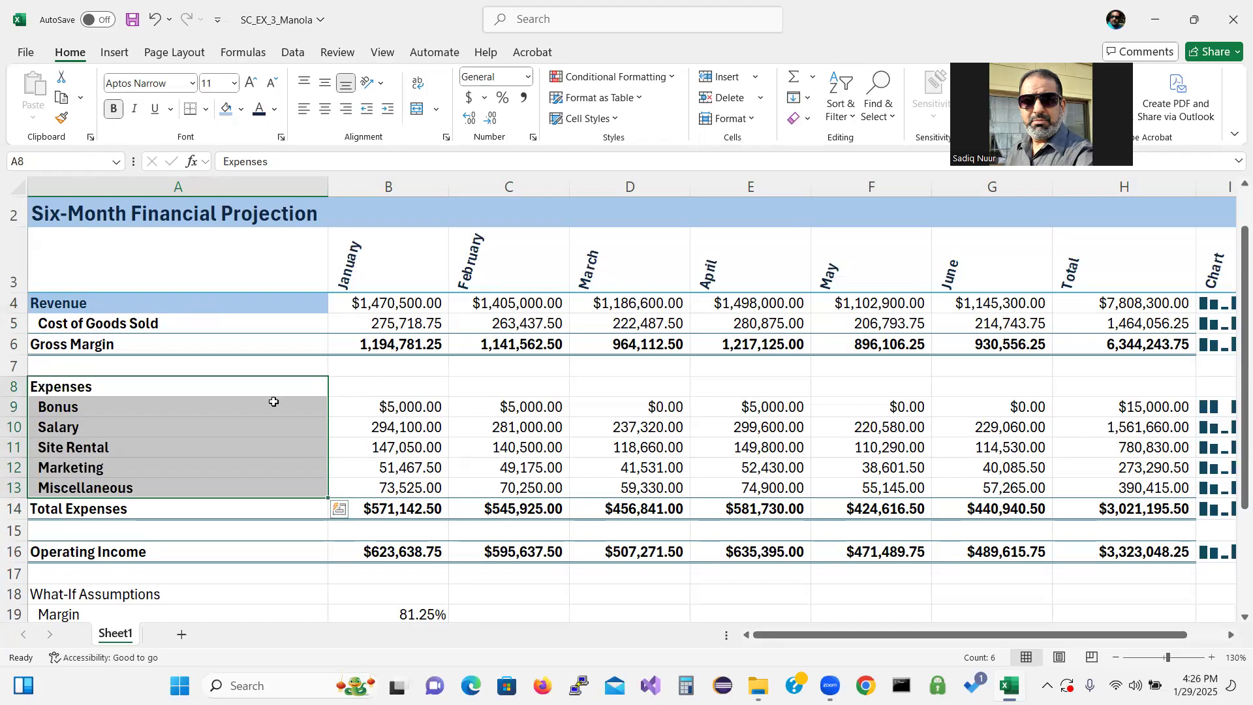
# Use Format Painter to copy A4's formatting to A6 and to the Operating Income row A16:H16
pyautogui.click(119, 303)
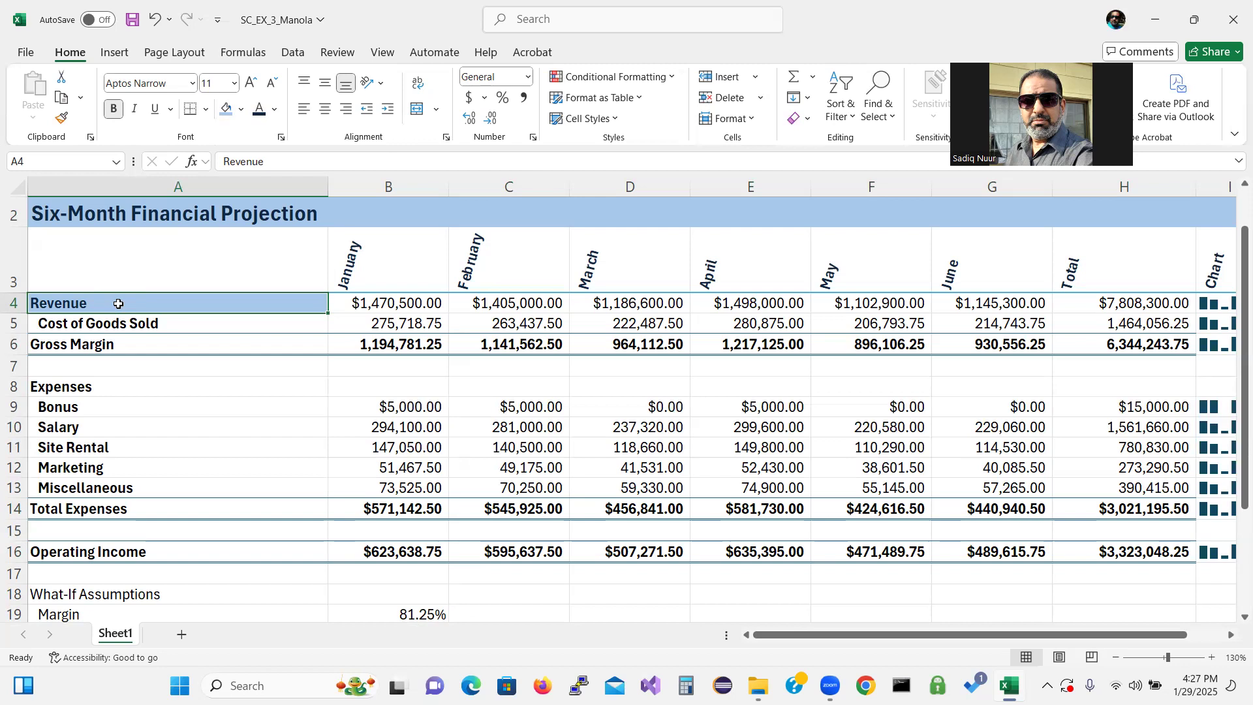
pyautogui.click(62, 124)
pyautogui.click(62, 124)
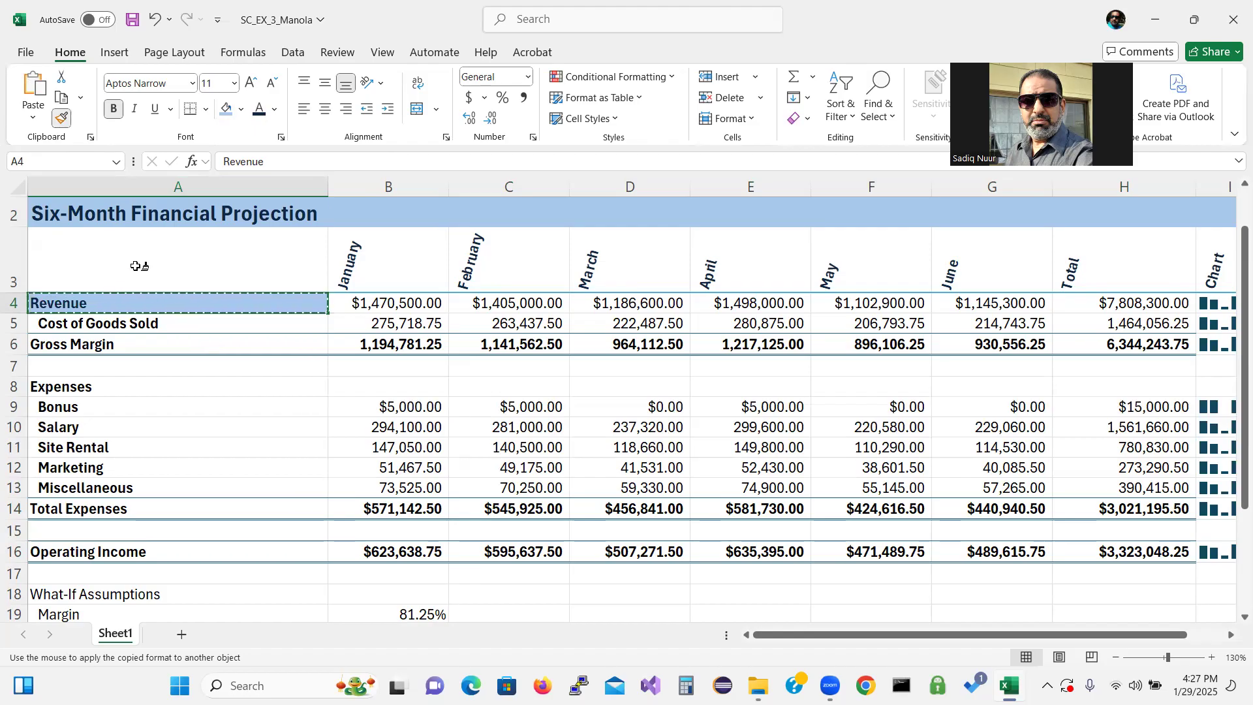
pyautogui.click(109, 343)
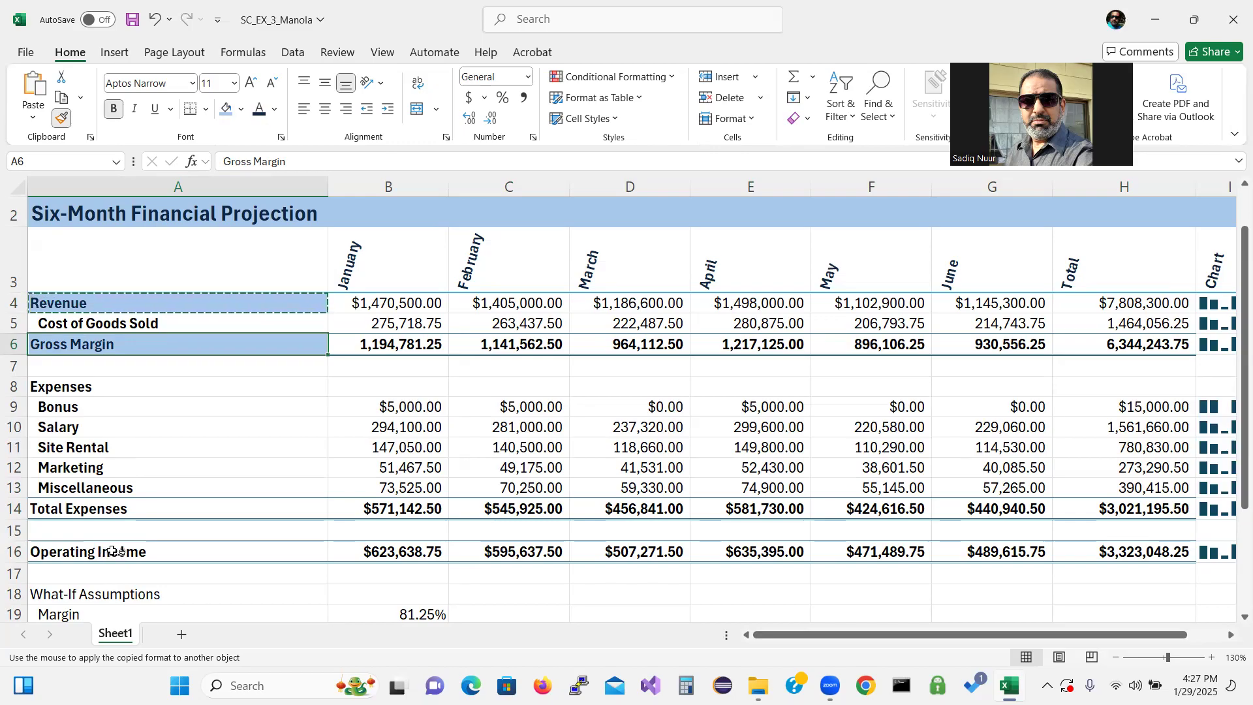
pyautogui.moveTo(112, 551); pyautogui.dragTo(1093, 550)
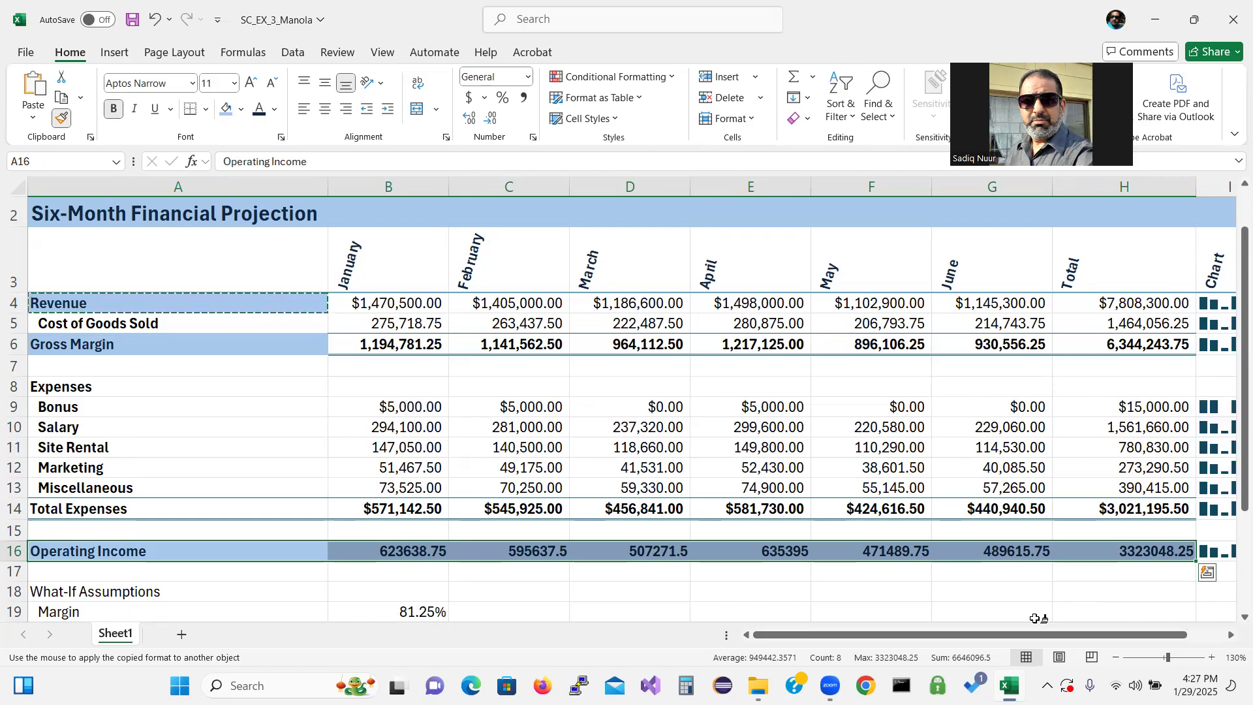
pyautogui.click(62, 118)
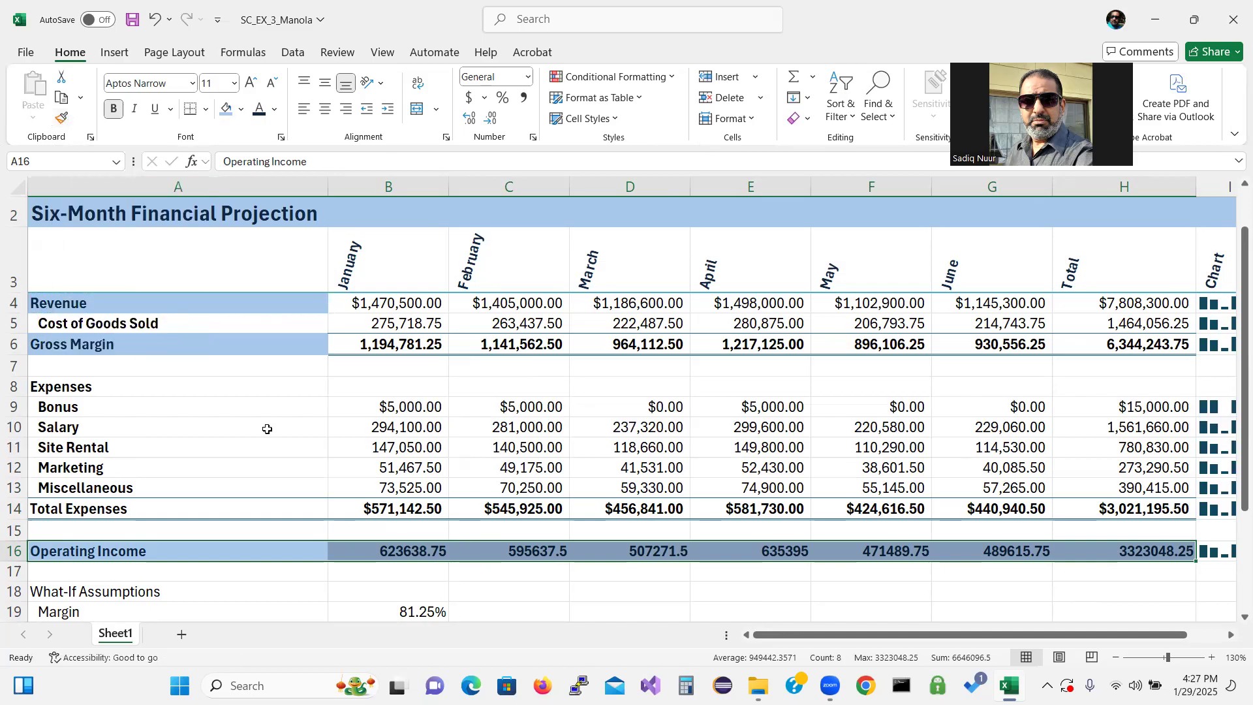
# Format B16:H16 as Currency with 2 decimals, $ symbol and red parenthesized negative numbers
pyautogui.click(406, 554)
pyautogui.moveTo(406, 553); pyautogui.dragTo(1103, 546)
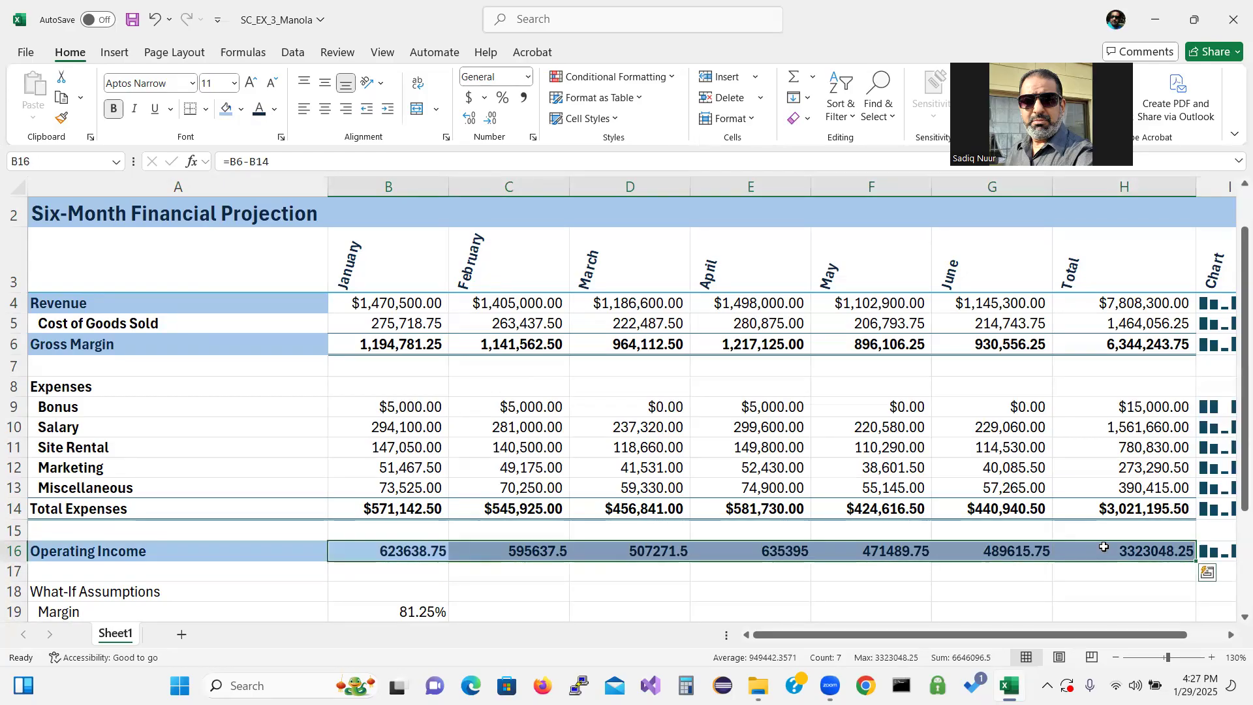
pyautogui.click(533, 137)
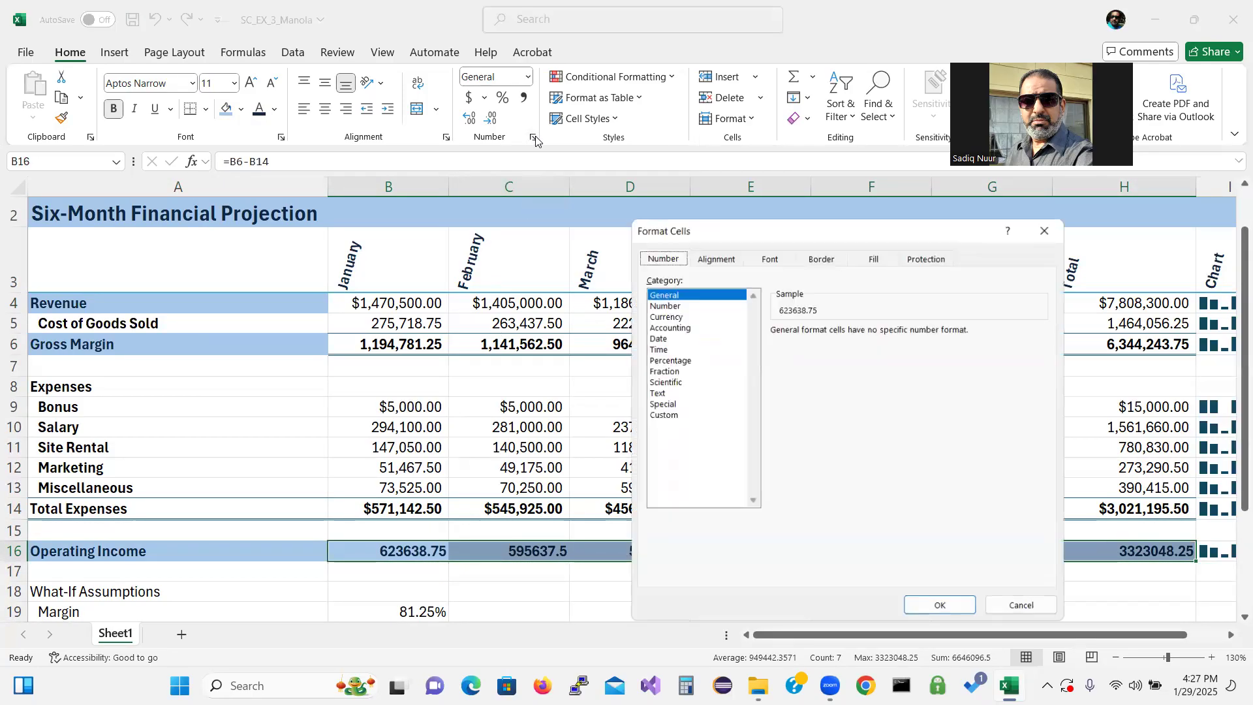
pyautogui.click(689, 316)
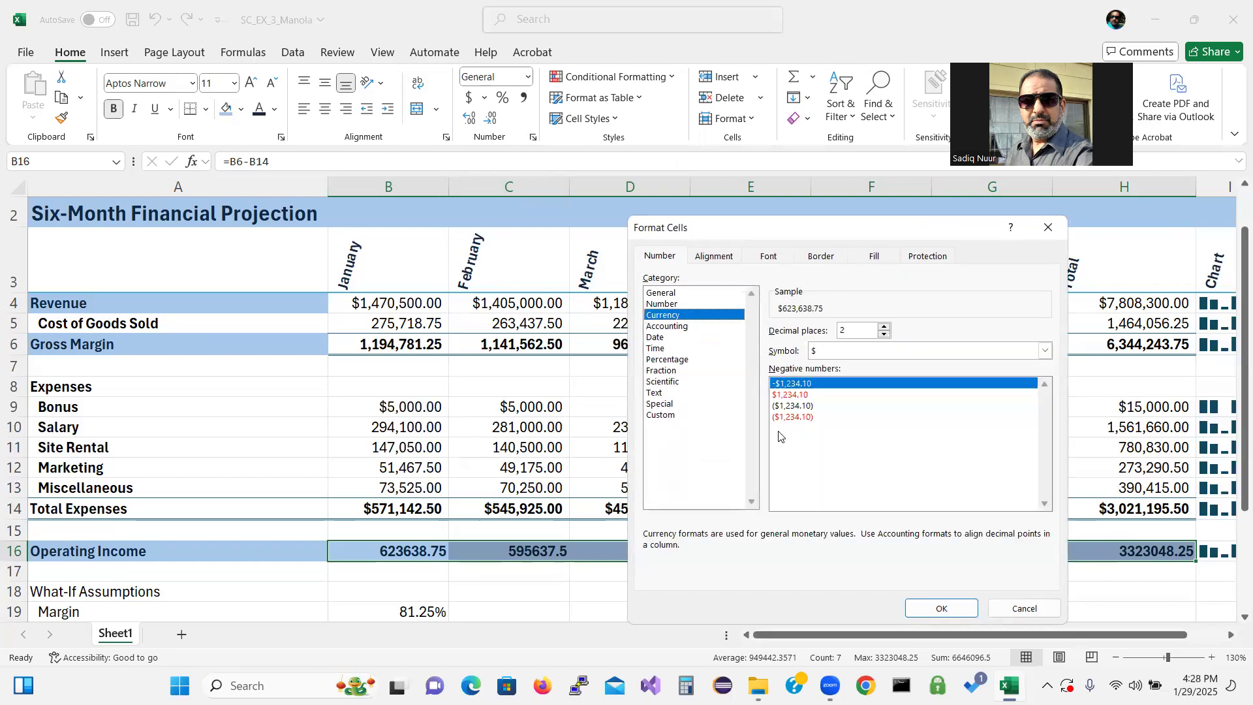
pyautogui.click(793, 418)
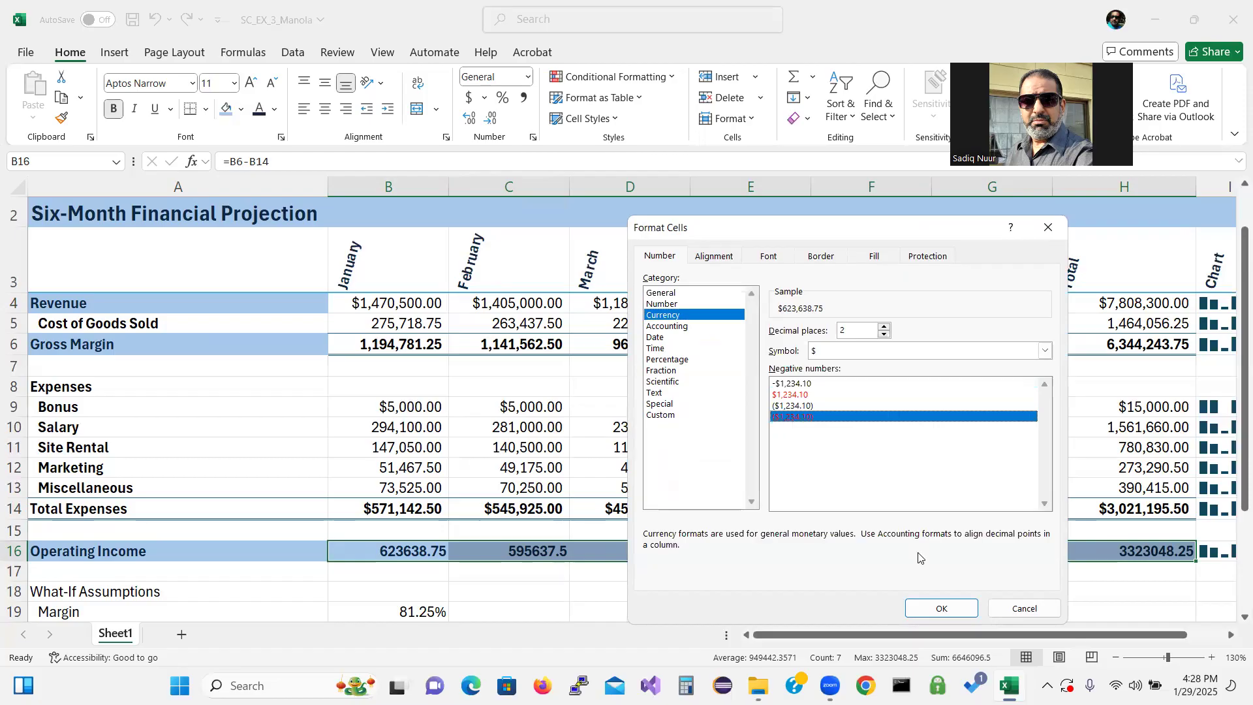
pyautogui.click(946, 608)
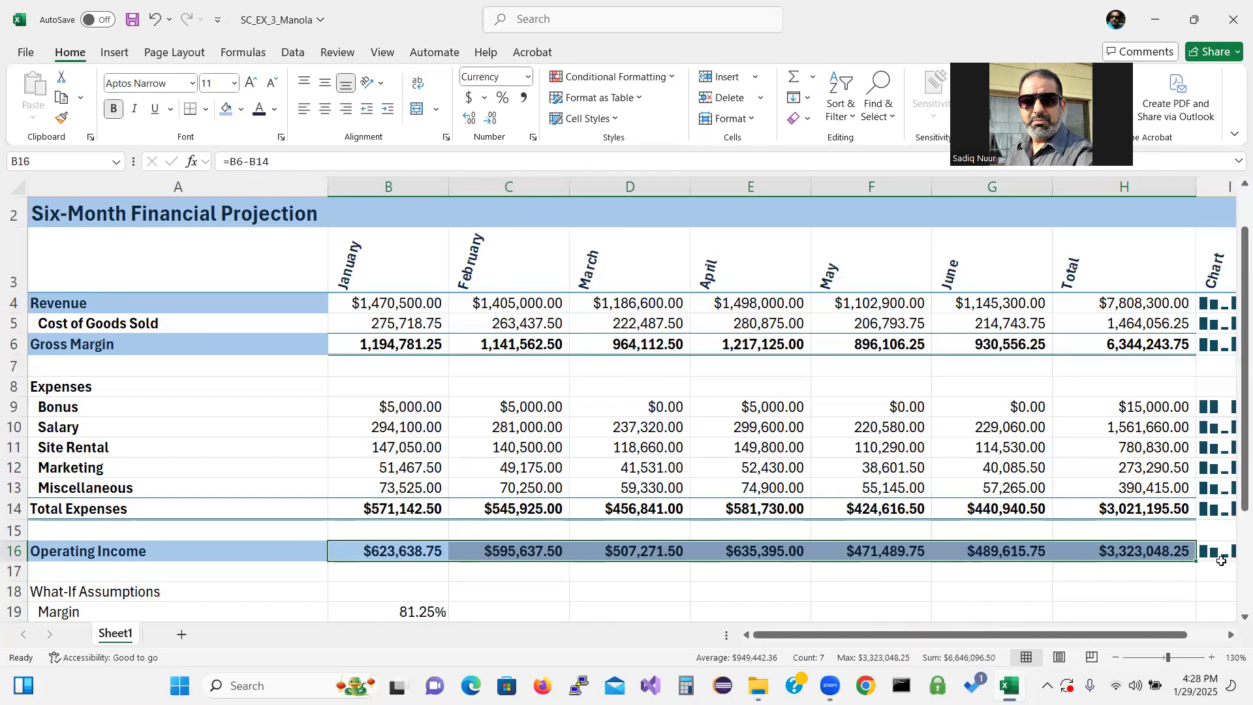
# Fill the What-If Assumptions range A18:B25 with the light blue fill color
pyautogui.moveTo(1234, 473); pyautogui.dragTo(1230, 580)
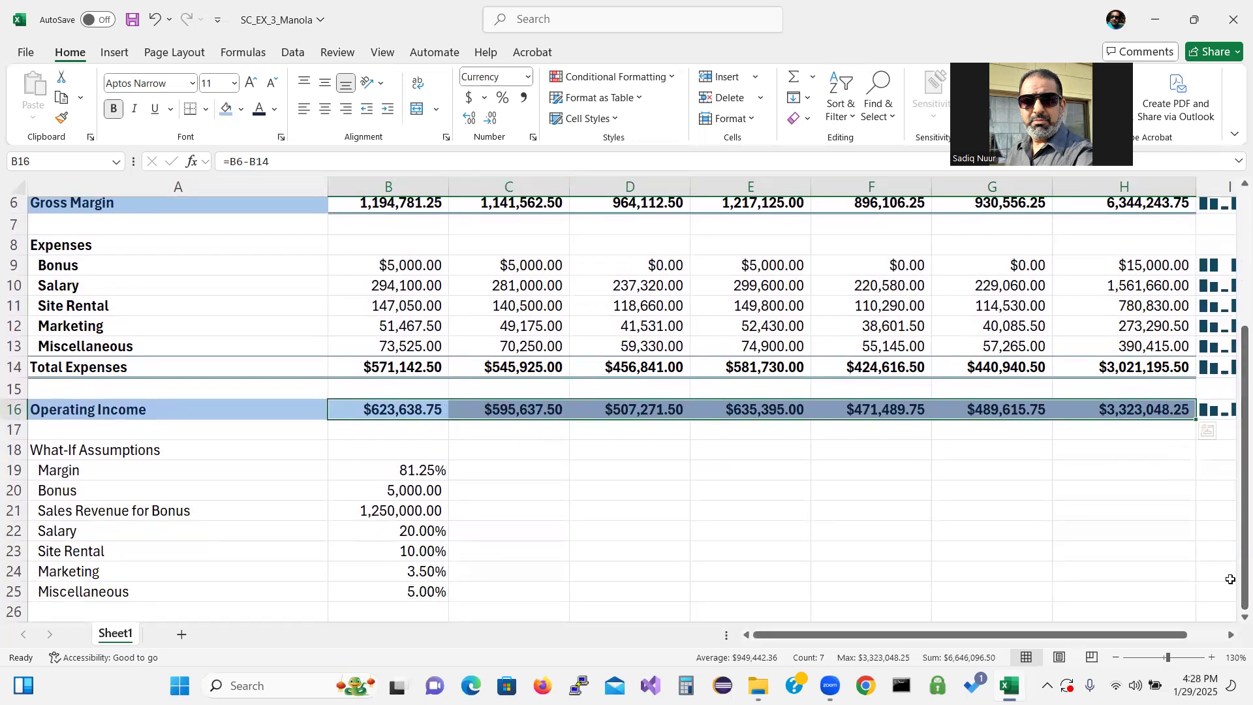
pyautogui.moveTo(207, 451); pyautogui.dragTo(395, 591)
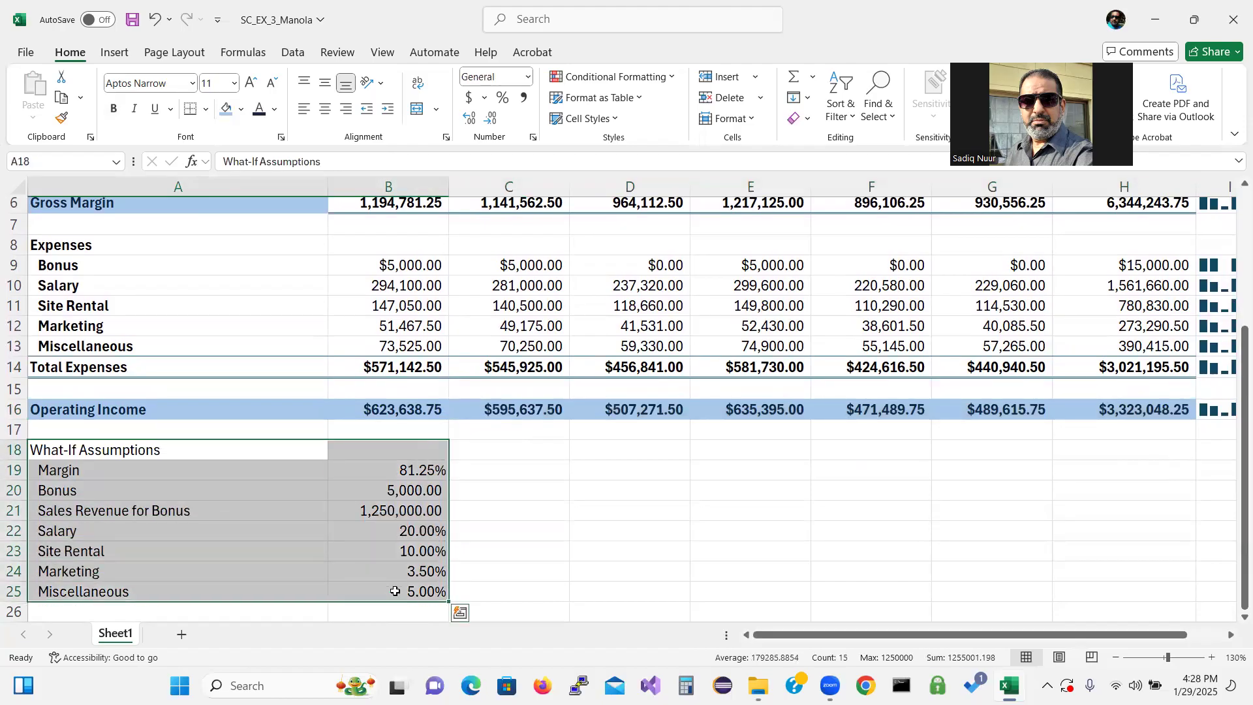
pyautogui.click(225, 109)
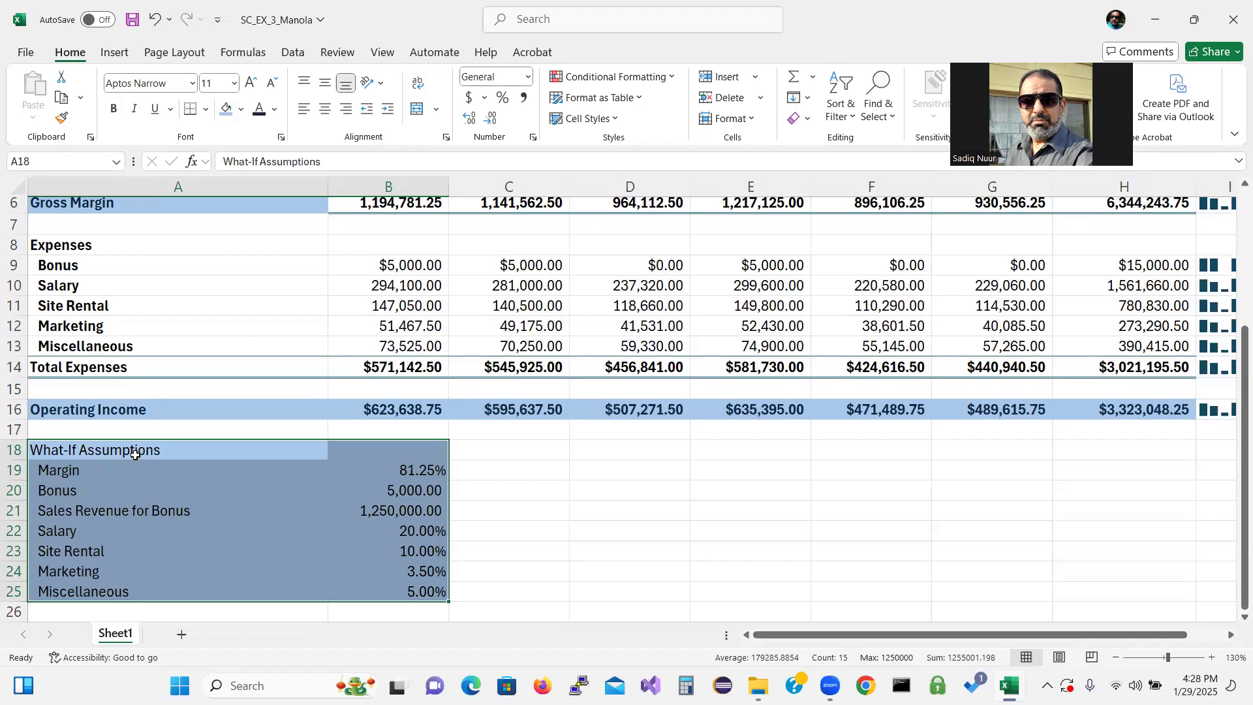
# Set the What-If Assumptions heading in A18 to 9 pt, italic and underlined
pyautogui.click(135, 455)
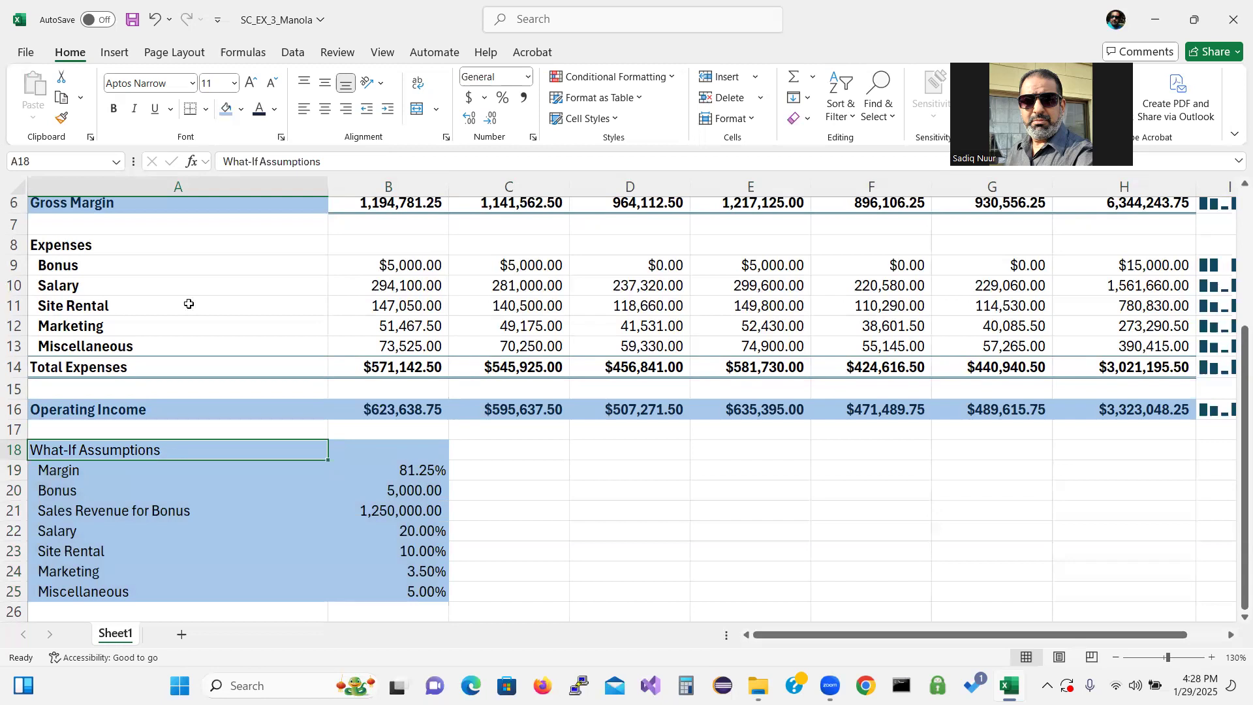
pyautogui.click(235, 84)
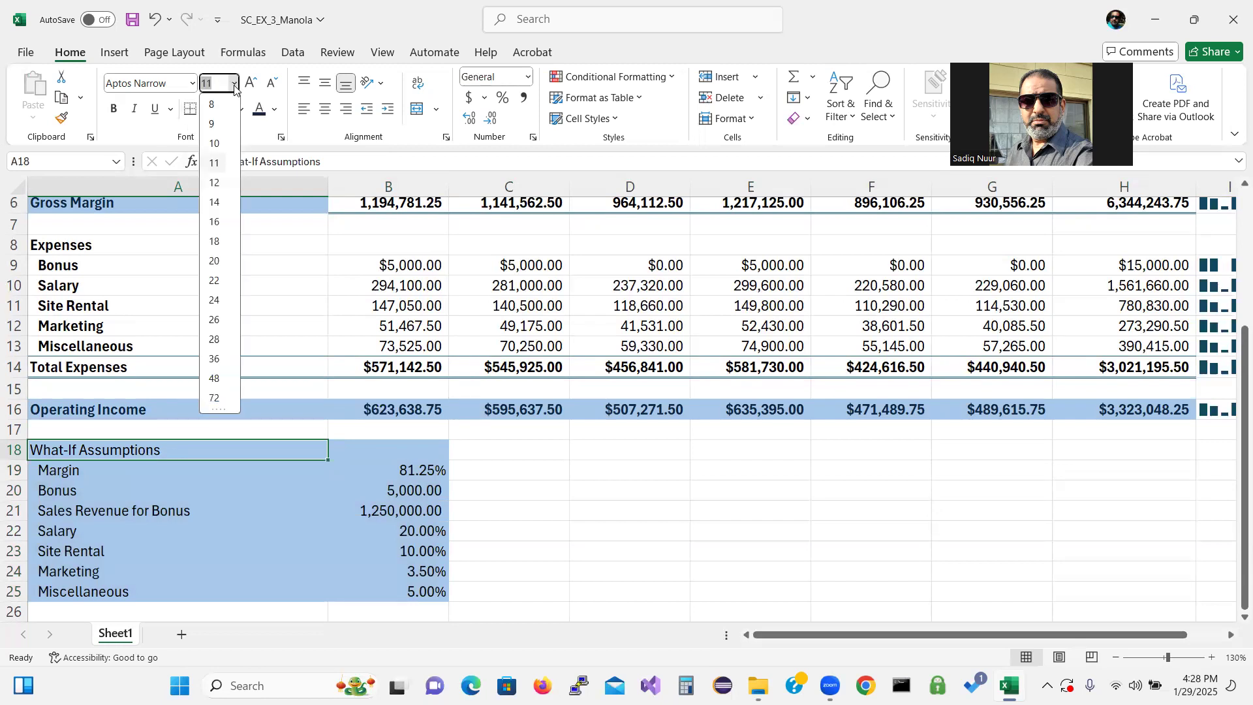
pyautogui.click(216, 124)
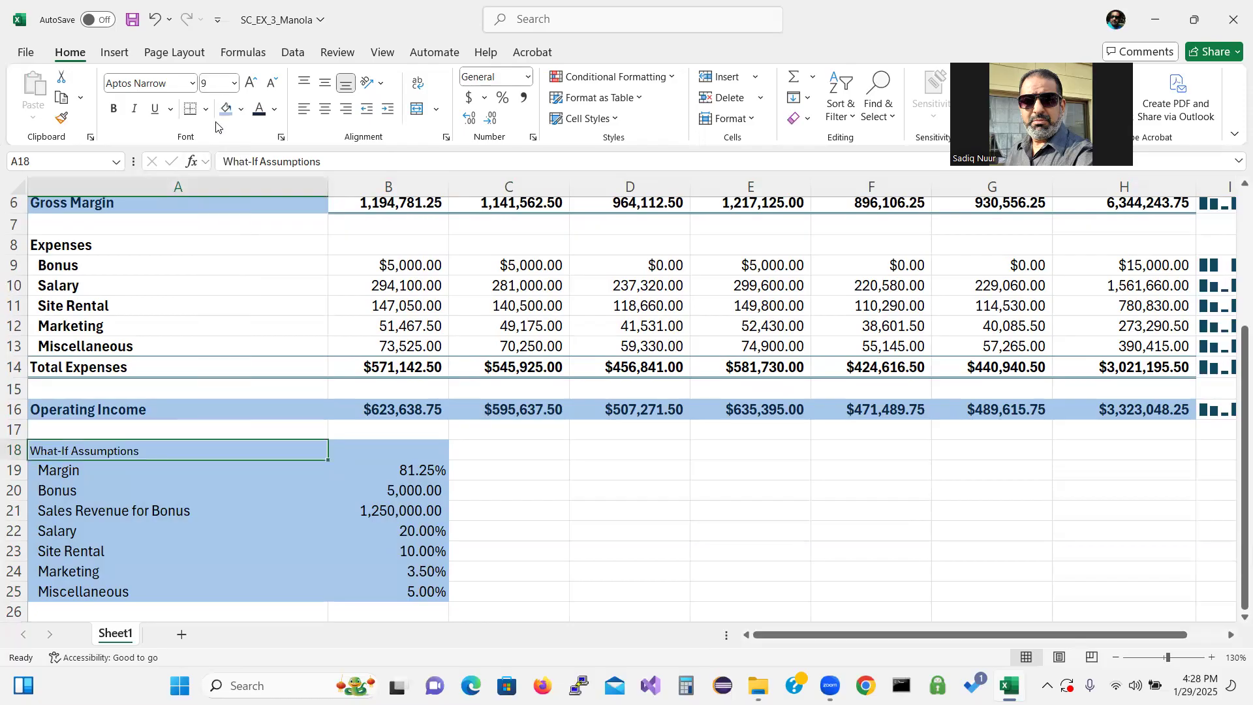
pyautogui.click(134, 109)
pyautogui.click(150, 112)
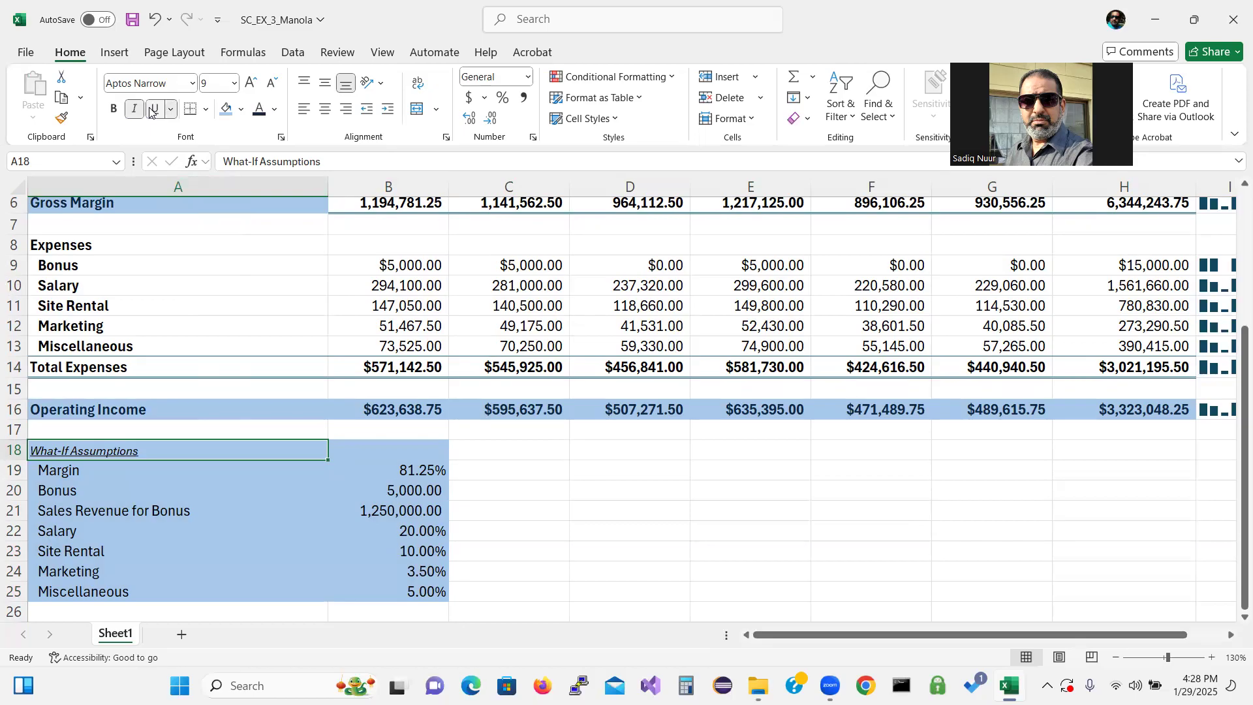
# Bold the What-If Assumptions heading in A18 and format the assumptions range A19:B25 as 9 pt bold
pyautogui.click(114, 111)
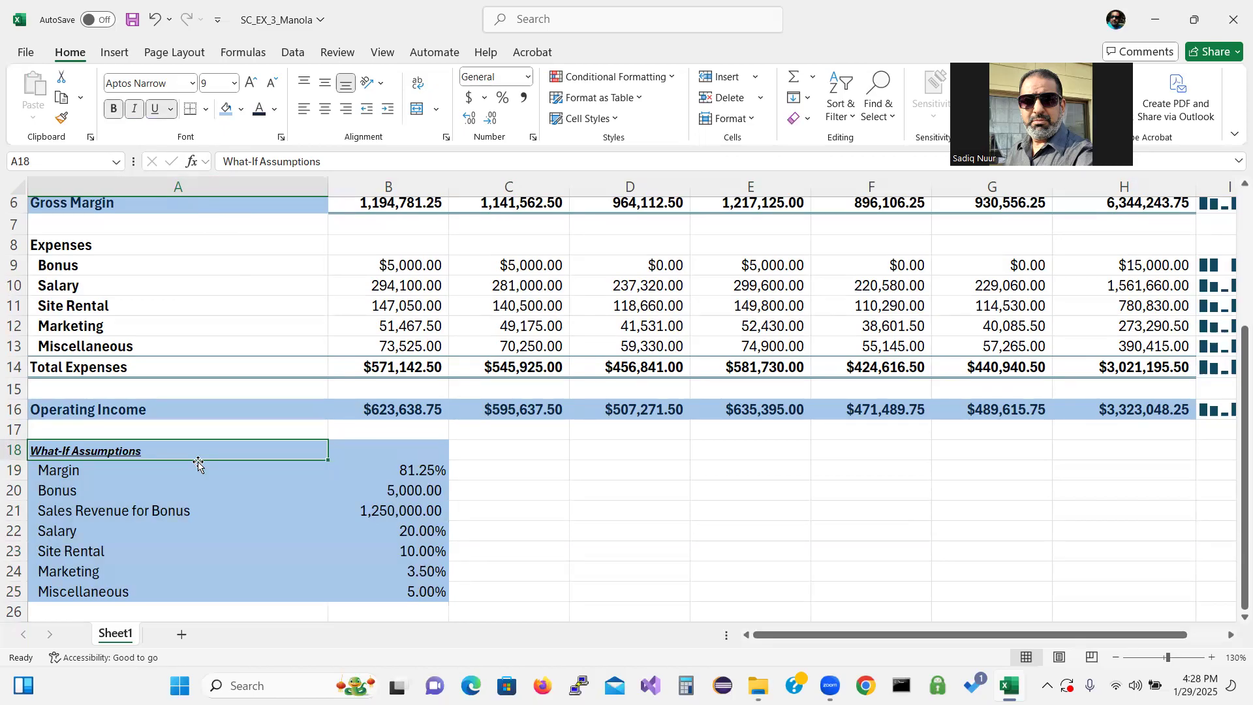
pyautogui.press('Return')
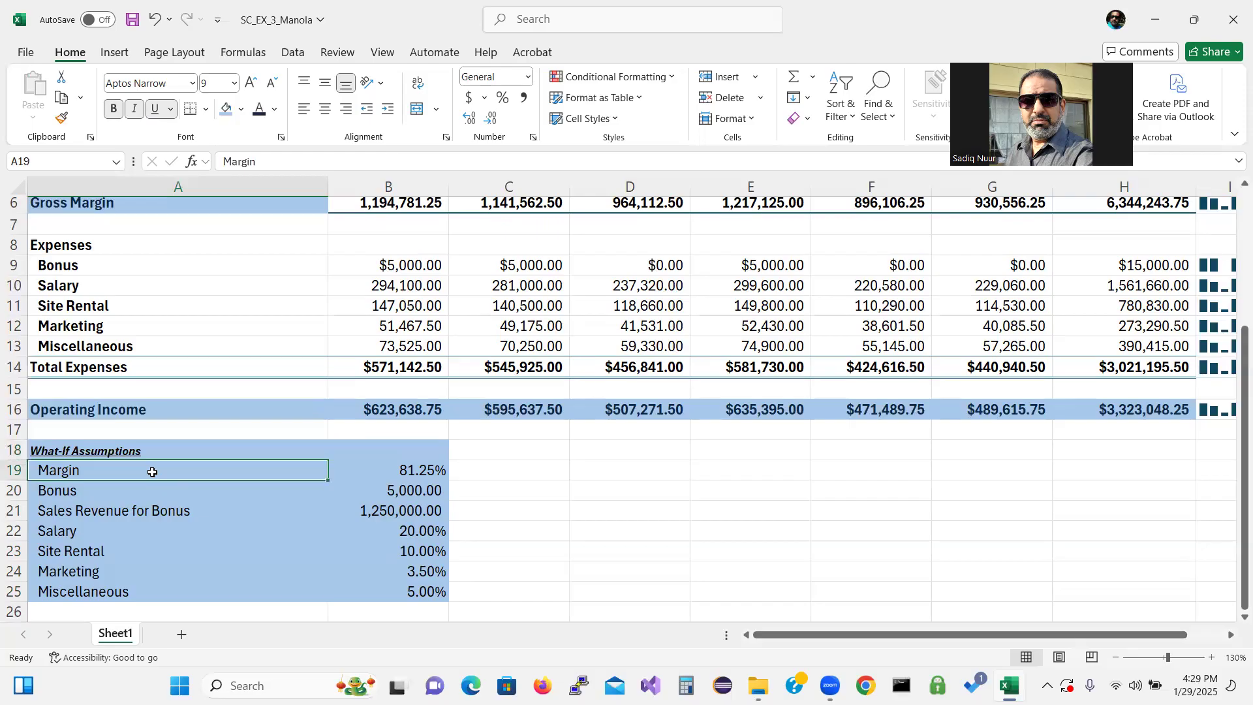
pyautogui.moveTo(152, 471); pyautogui.dragTo(439, 595)
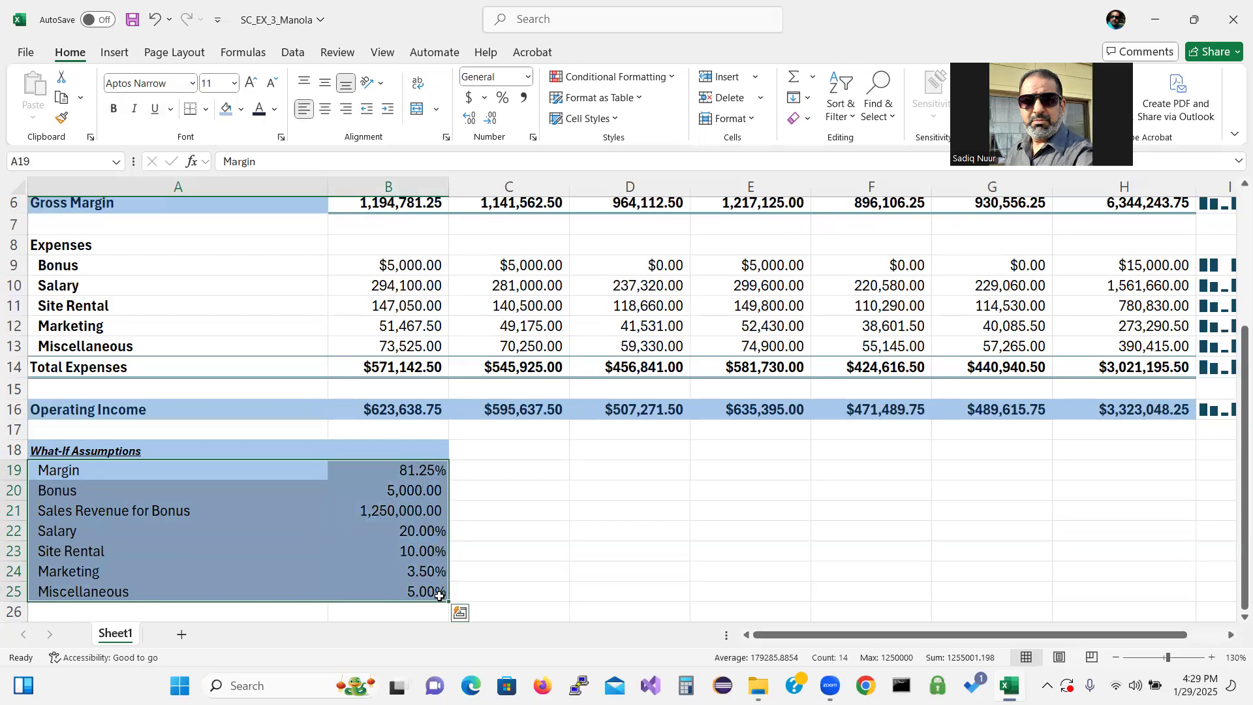
pyautogui.click(234, 83)
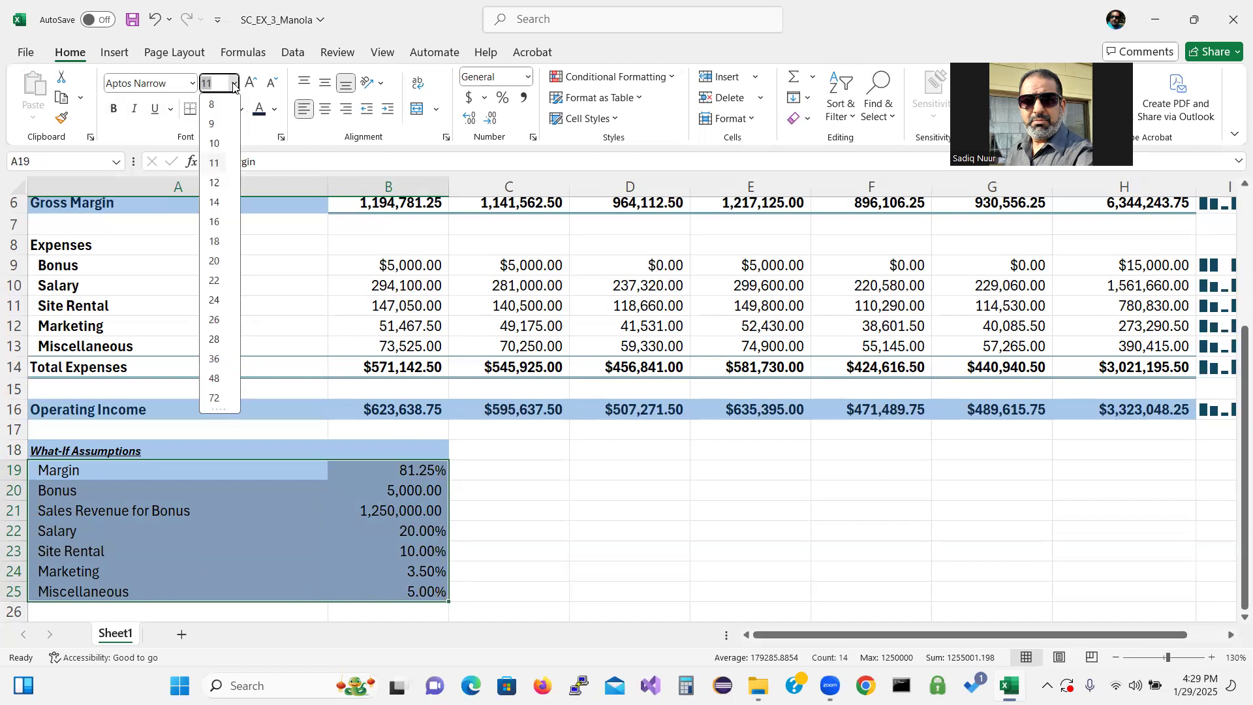
pyautogui.click(217, 124)
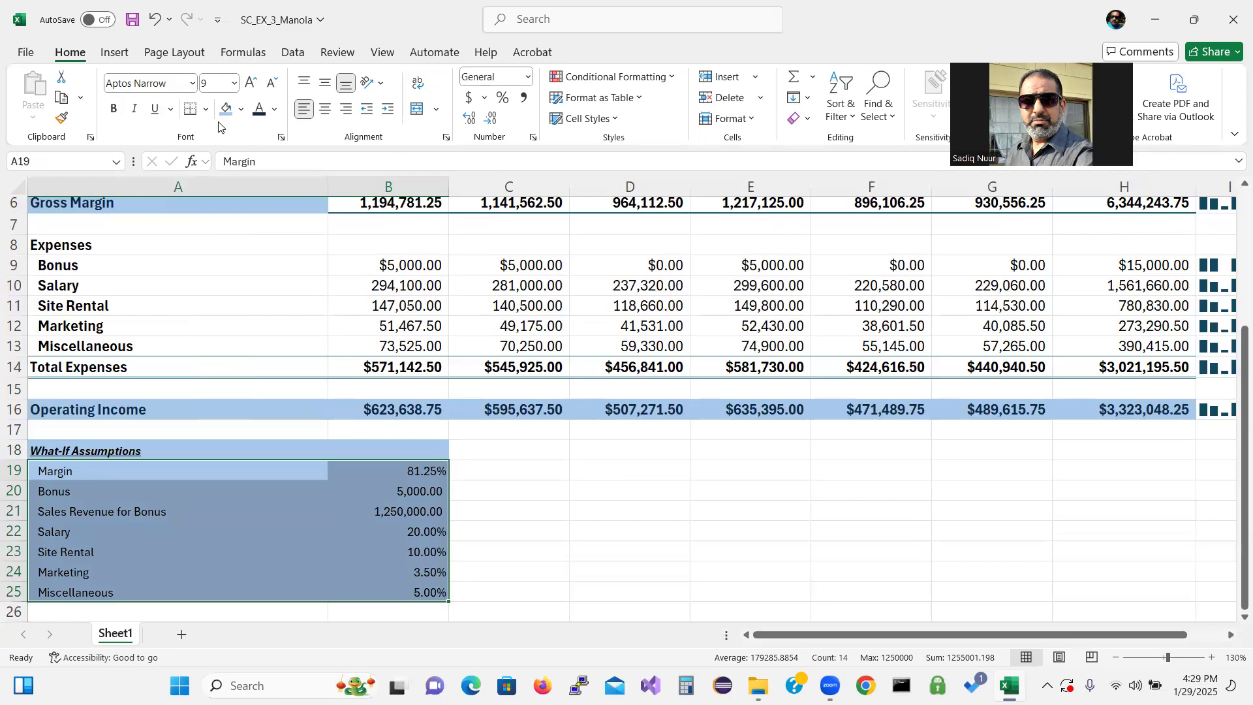
pyautogui.click(114, 110)
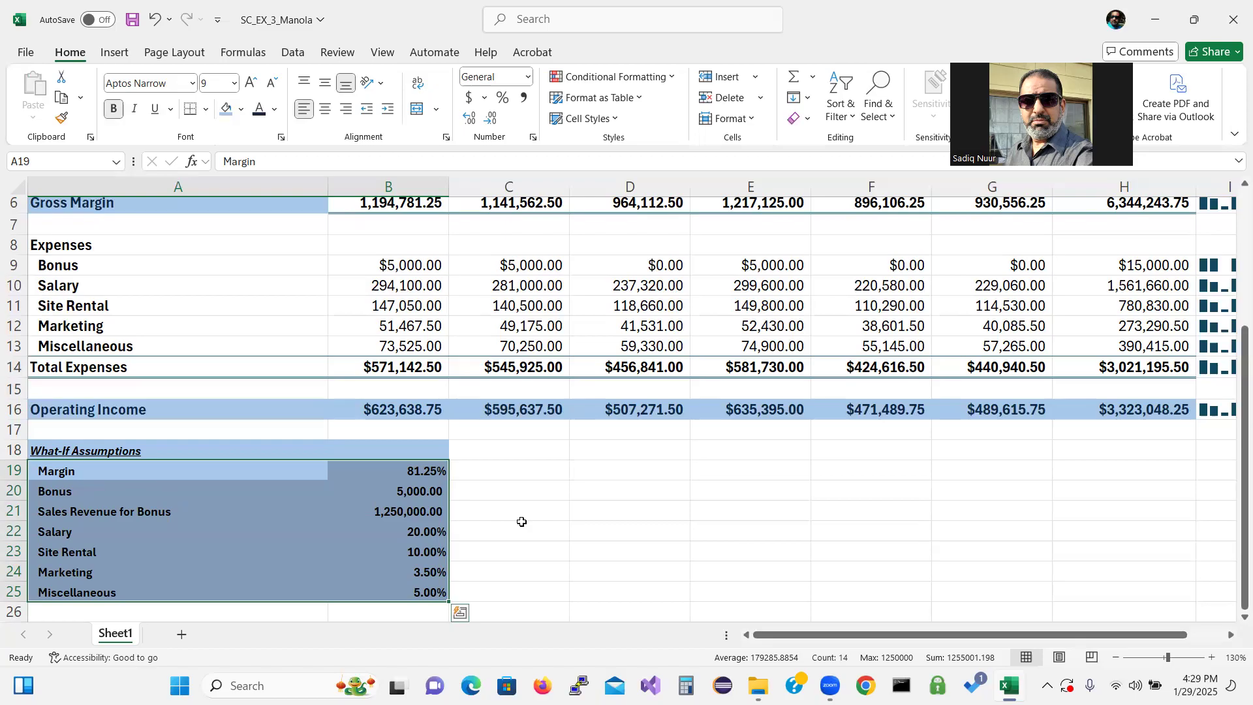
pyautogui.click(521, 522)
# Remove the bold from the assumption values in B19:B25
pyautogui.moveTo(418, 471); pyautogui.dragTo(417, 592)
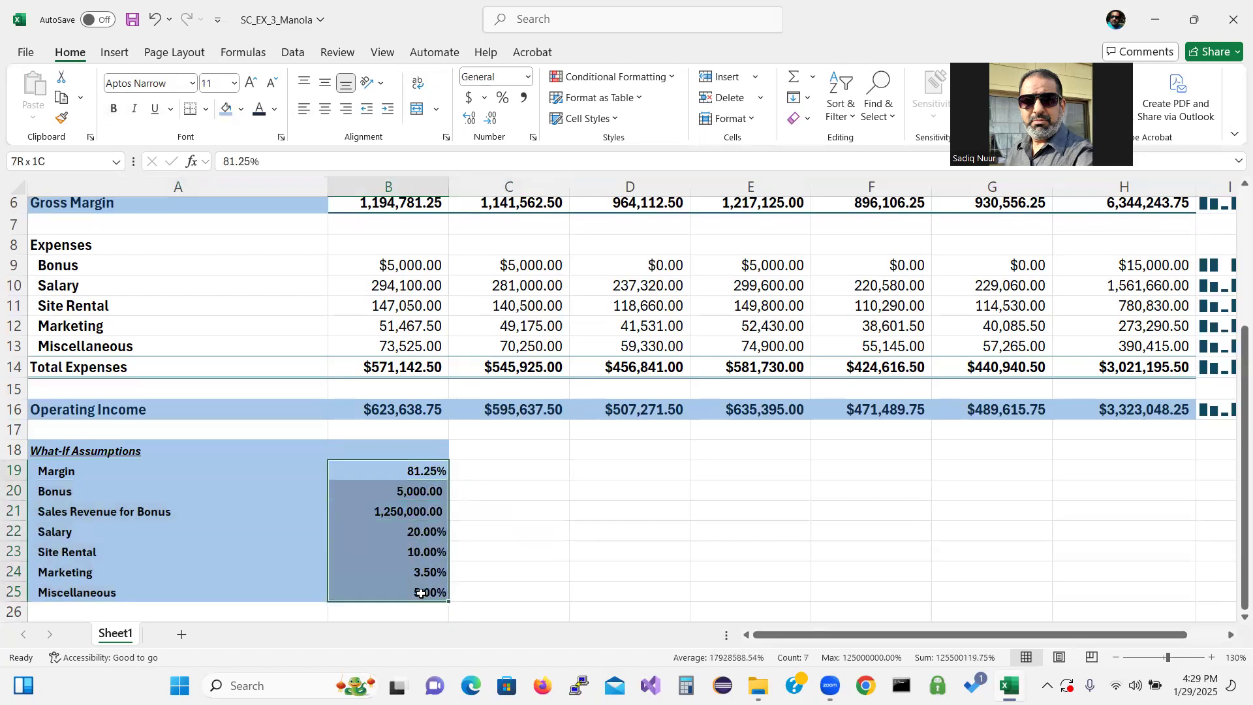
pyautogui.click(113, 108)
pyautogui.click(507, 475)
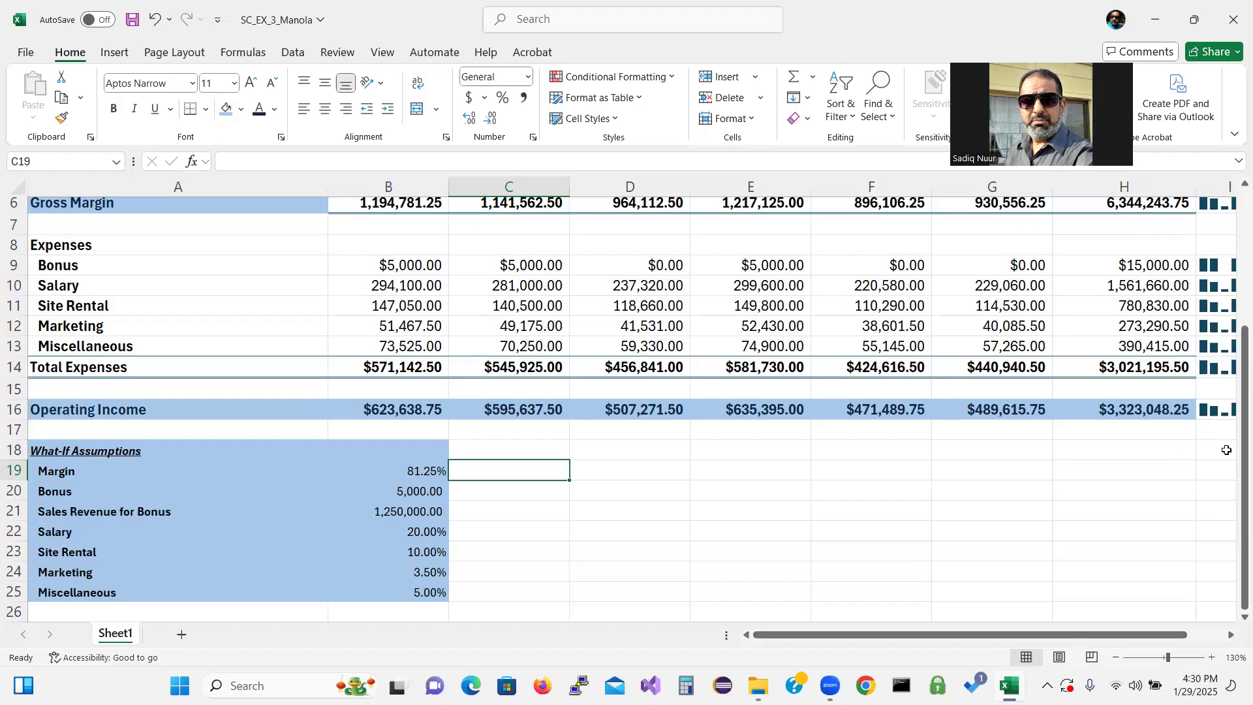
# Insert a recommended Clustered Column chart of the monthly expenses using the month headings A3:G3 and rows A9:G13
pyautogui.moveTo(1233, 450); pyautogui.dragTo(1232, 359)
pyautogui.click(190, 254)
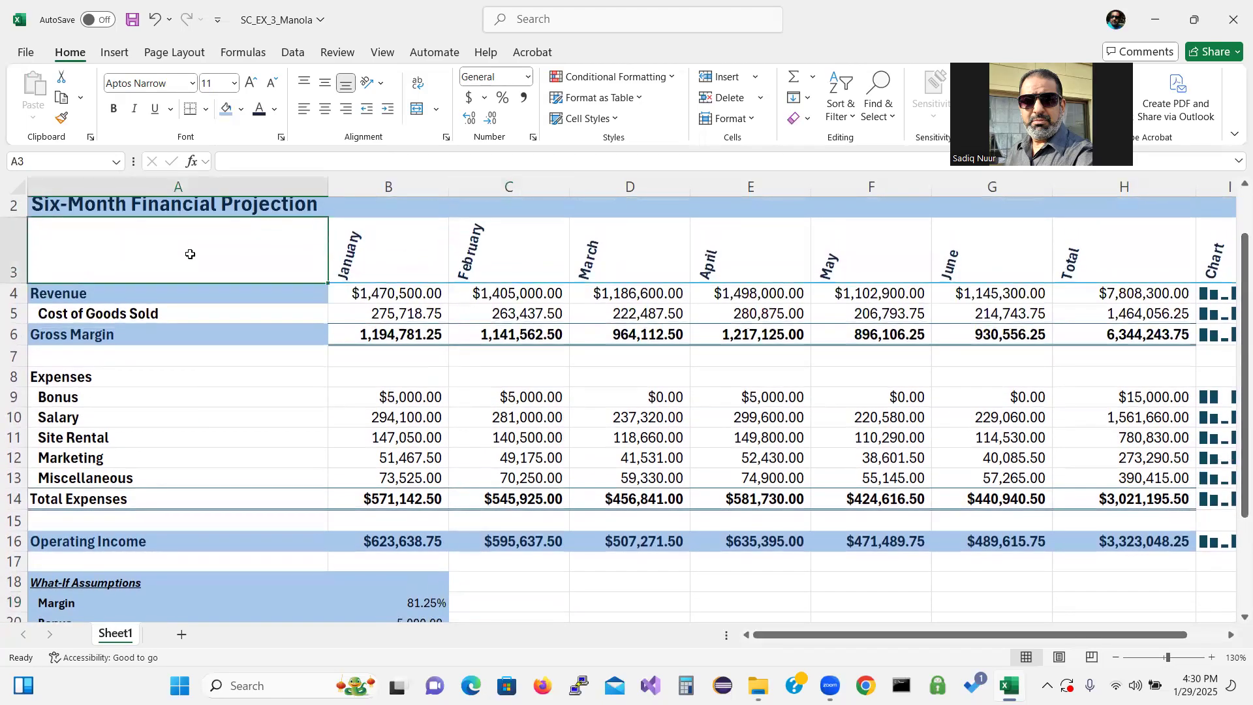
pyautogui.moveTo(190, 253); pyautogui.dragTo(1001, 239)
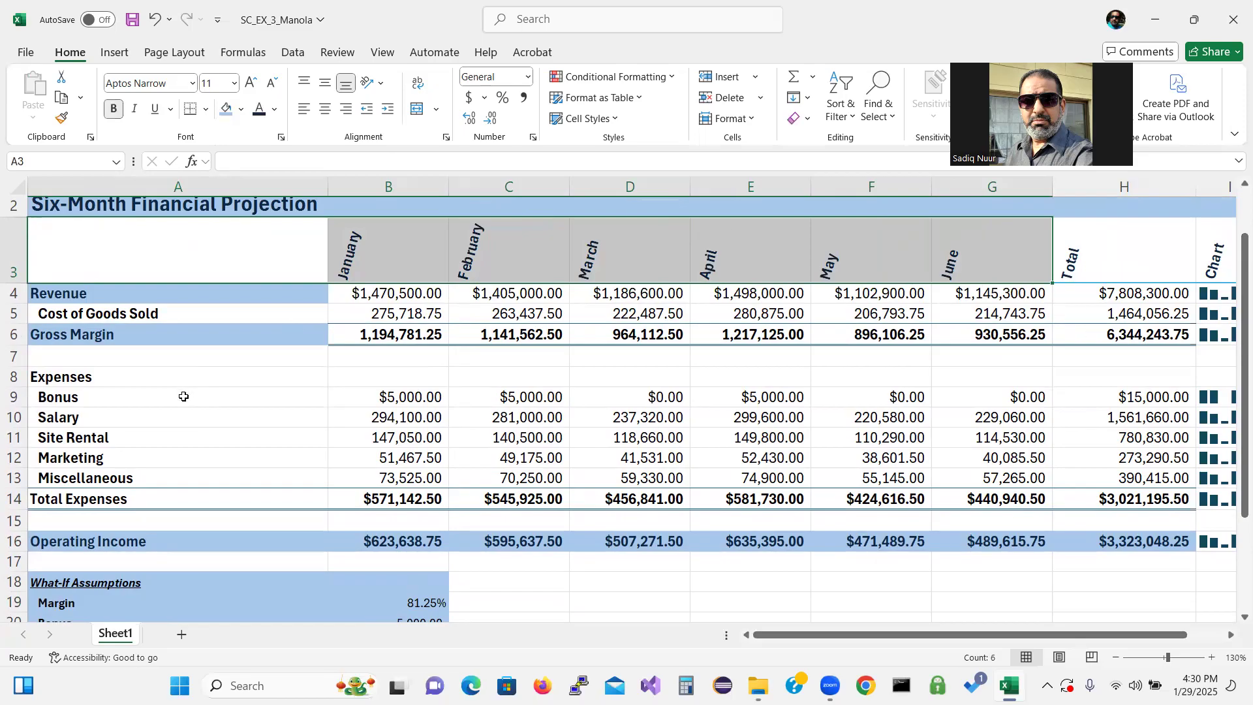
pyautogui.moveTo(183, 396); pyautogui.dragTo(957, 469)
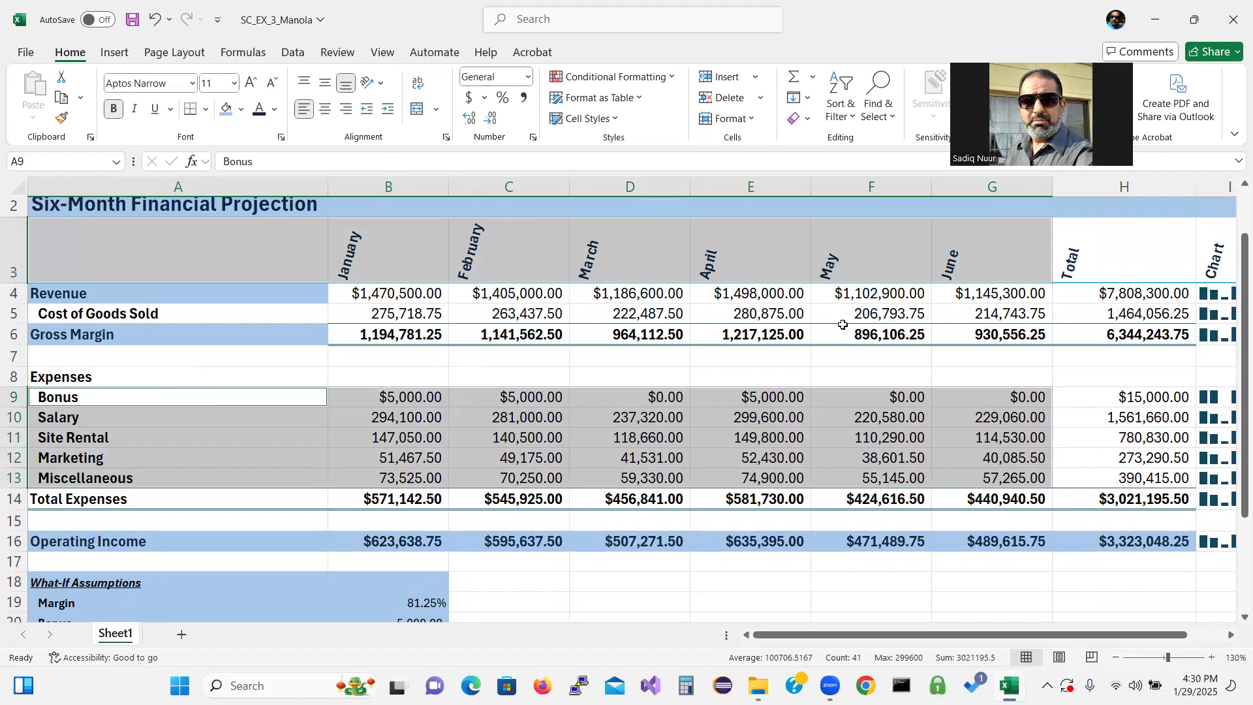
pyautogui.click(115, 53)
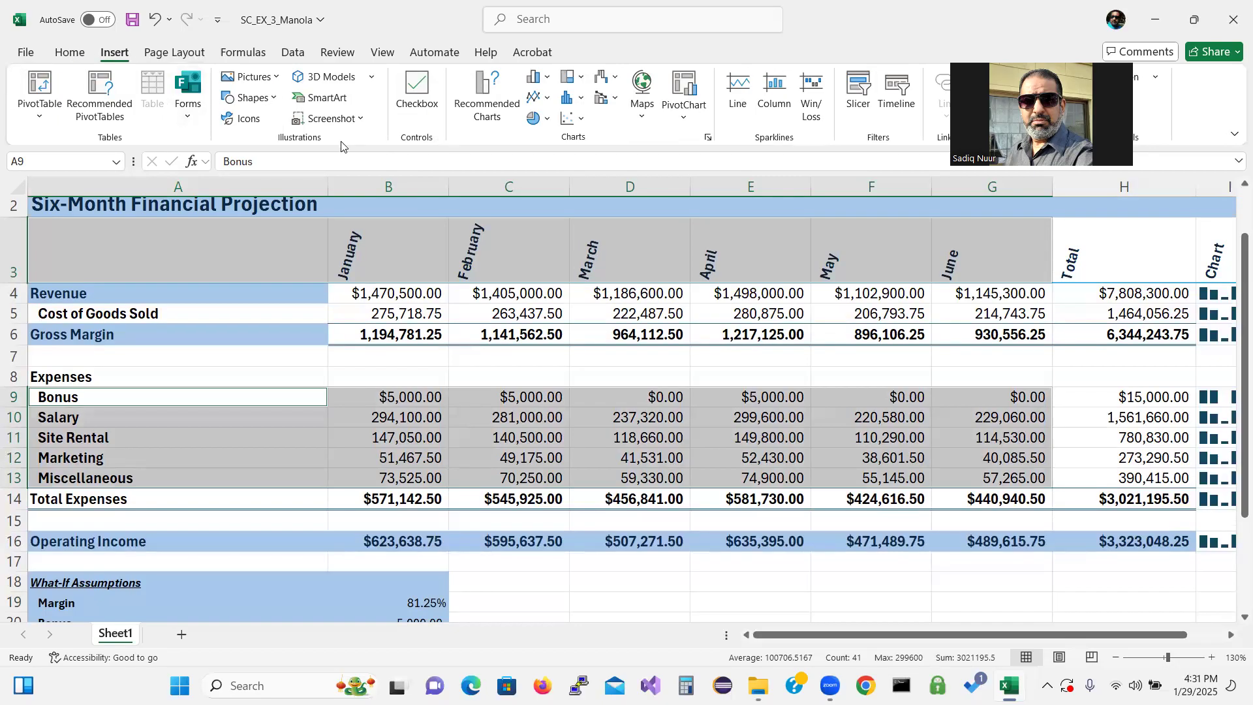
pyautogui.click(601, 142)
pyautogui.click(481, 91)
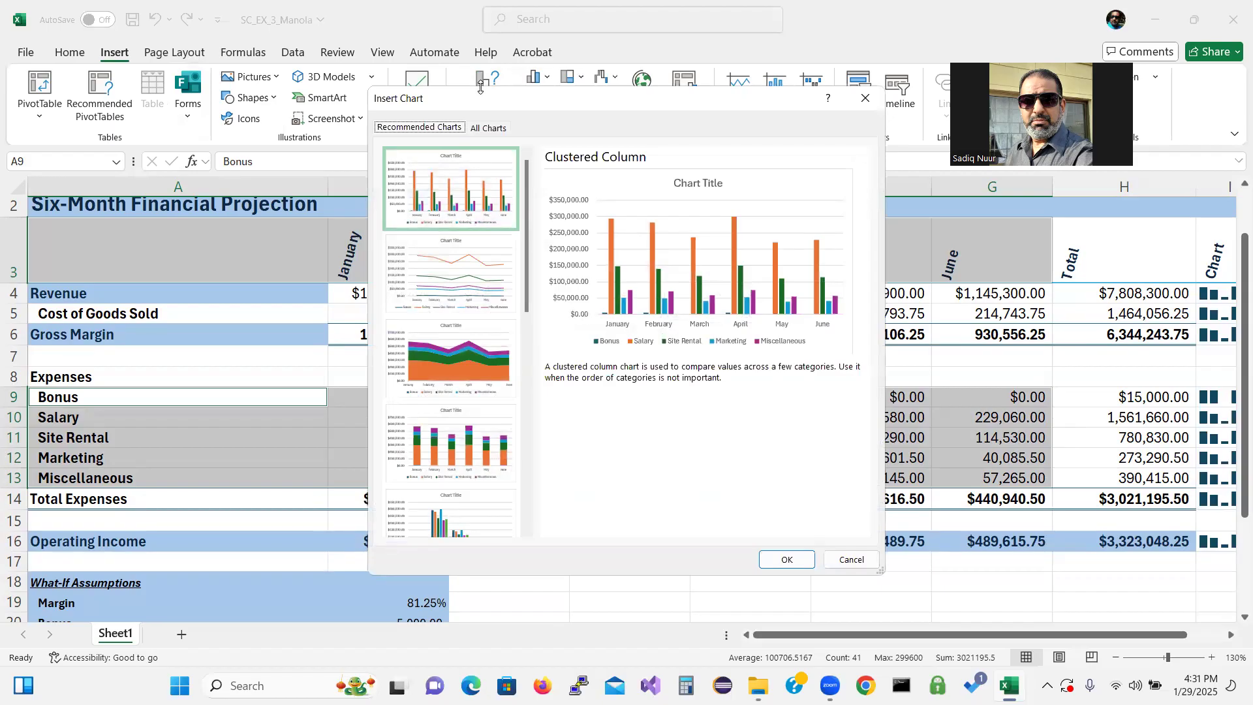
pyautogui.click(787, 560)
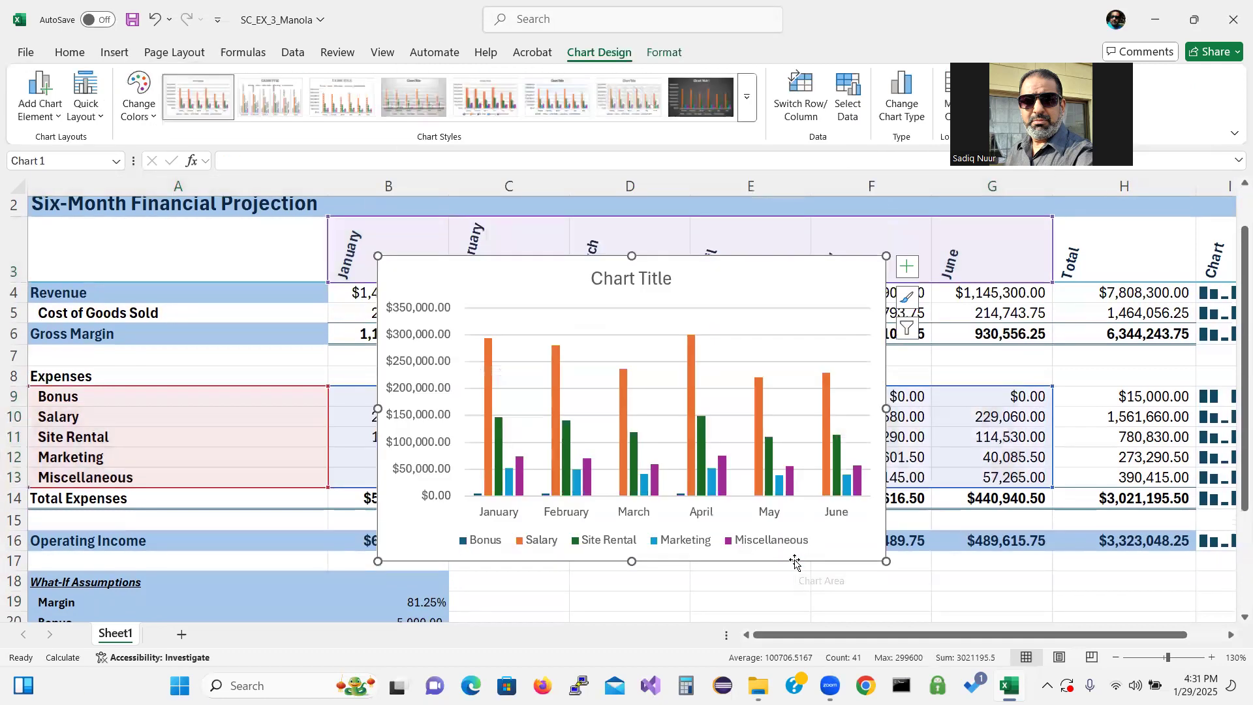
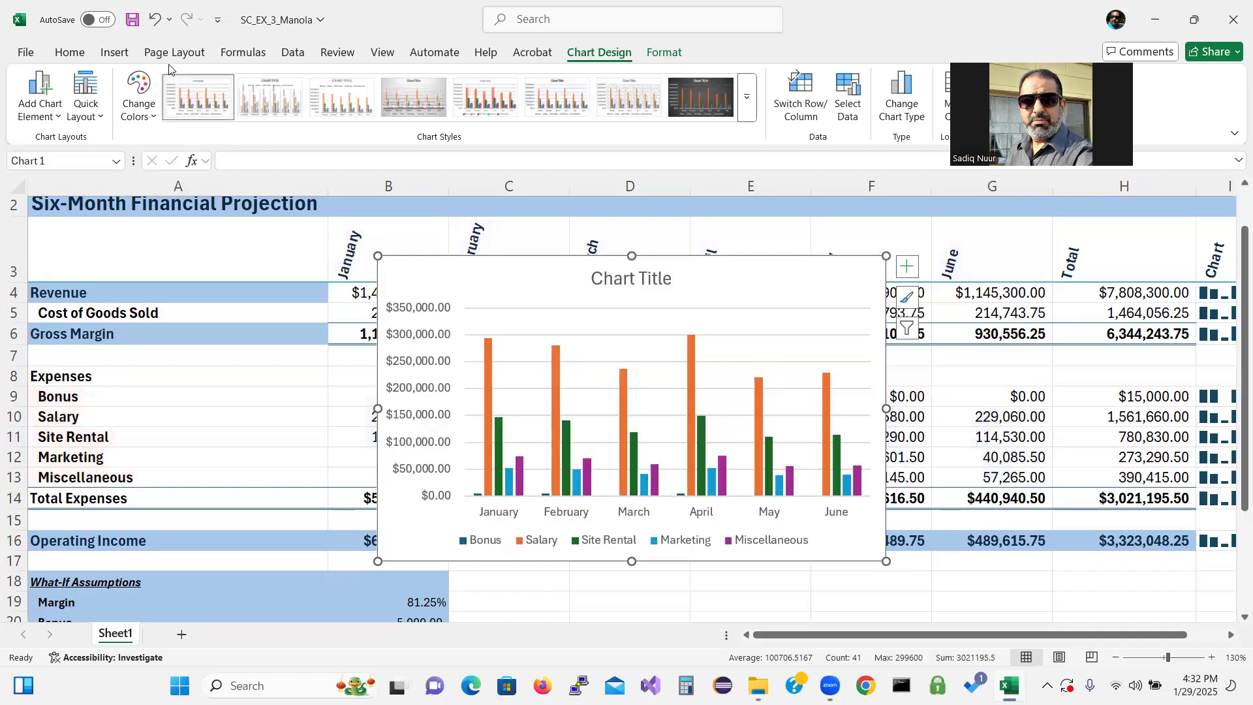
# Apply the Slice theme to the workbook
pyautogui.click(174, 52)
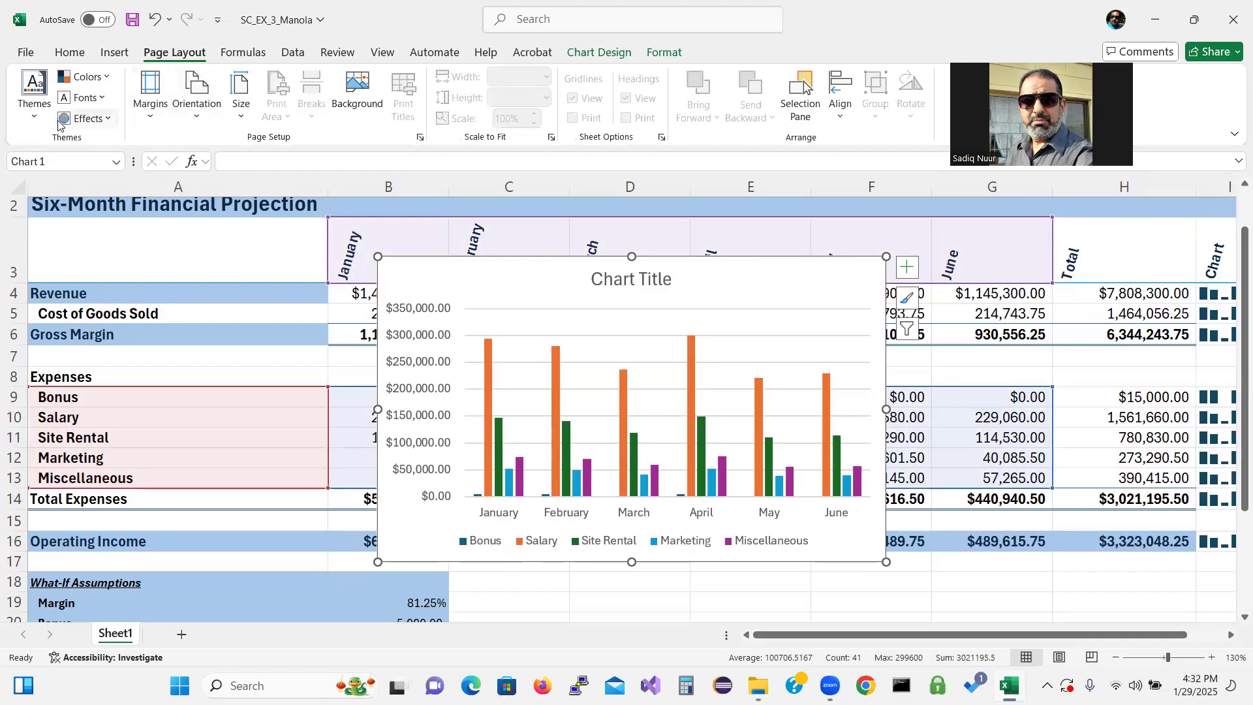
pyautogui.click(36, 123)
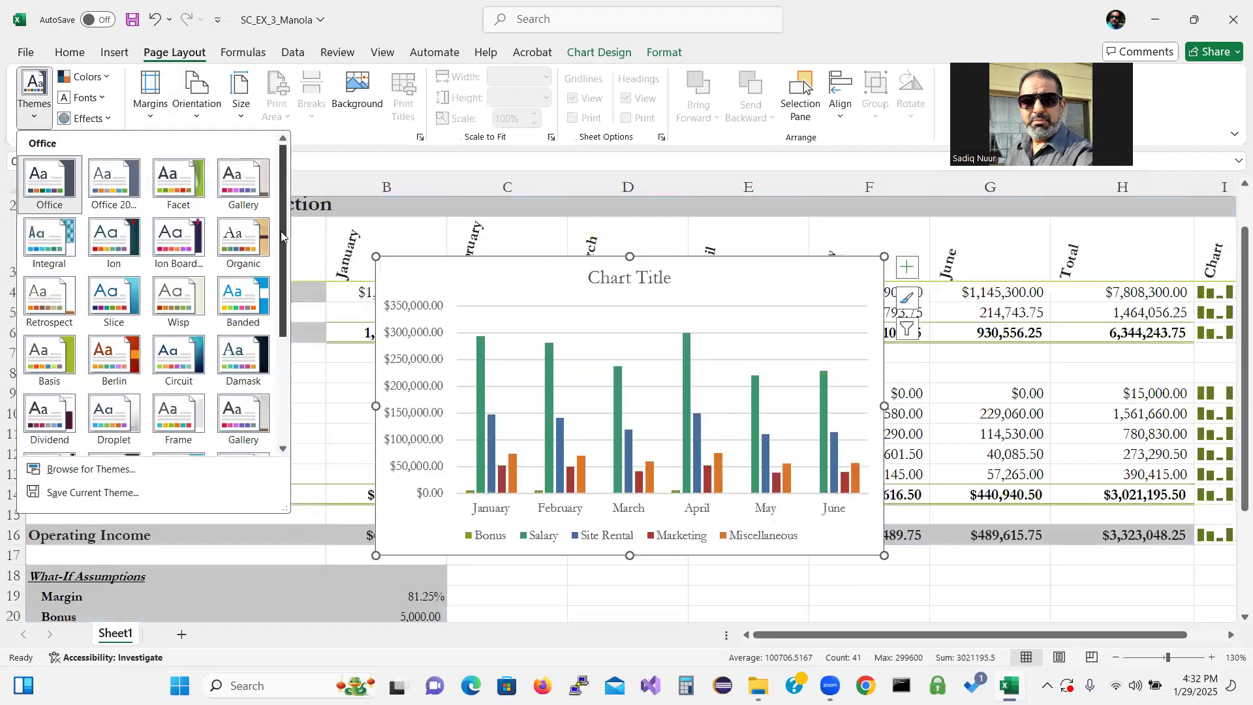
pyautogui.moveTo(285, 236); pyautogui.dragTo(270, 338)
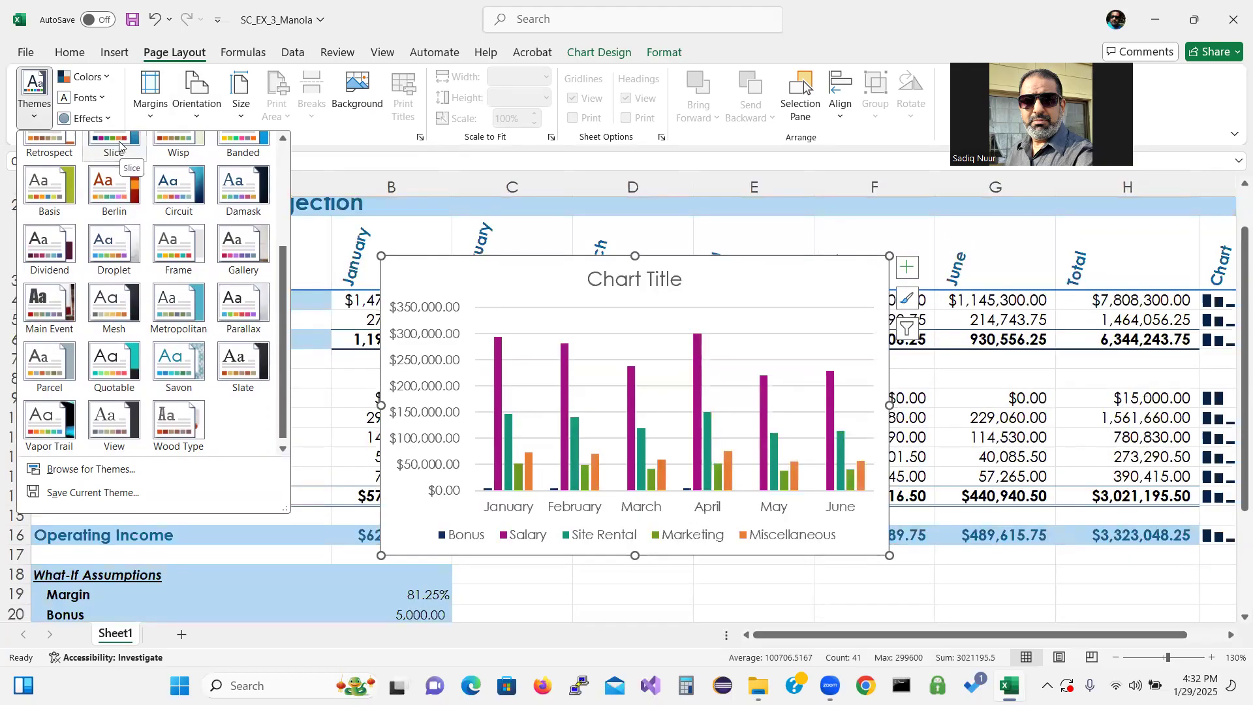
pyautogui.moveTo(278, 284); pyautogui.dragTo(277, 244)
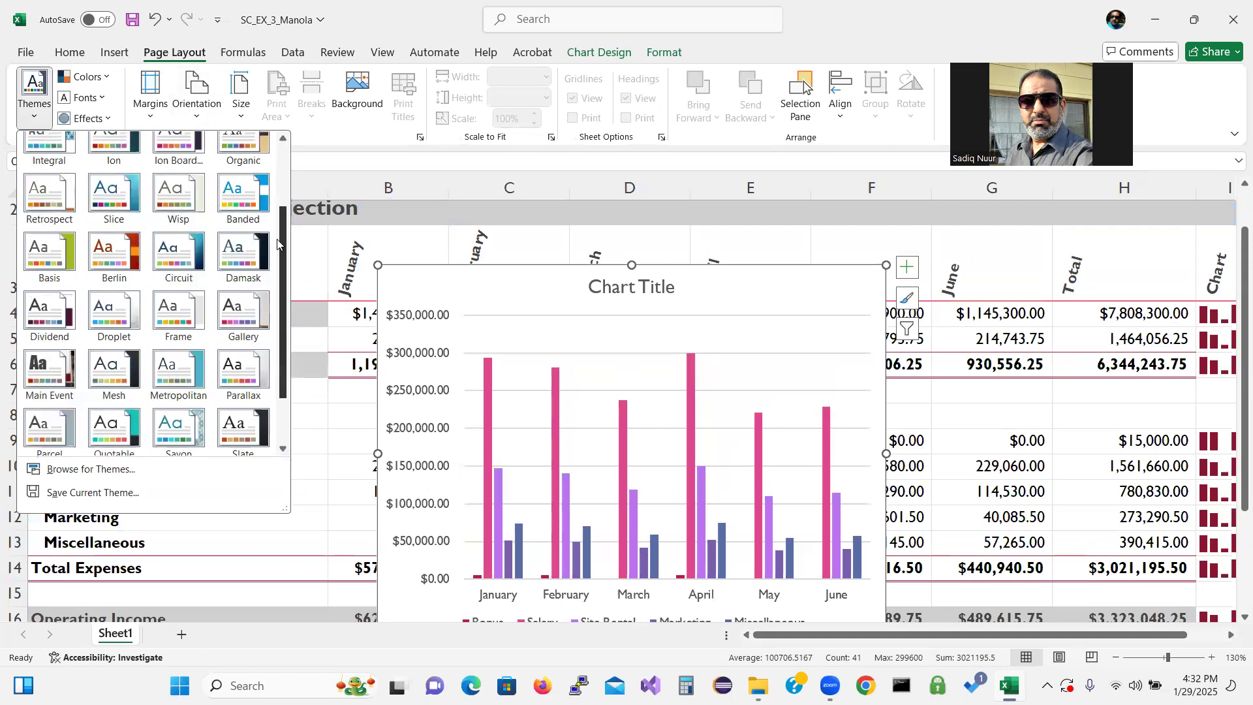
pyautogui.click(111, 202)
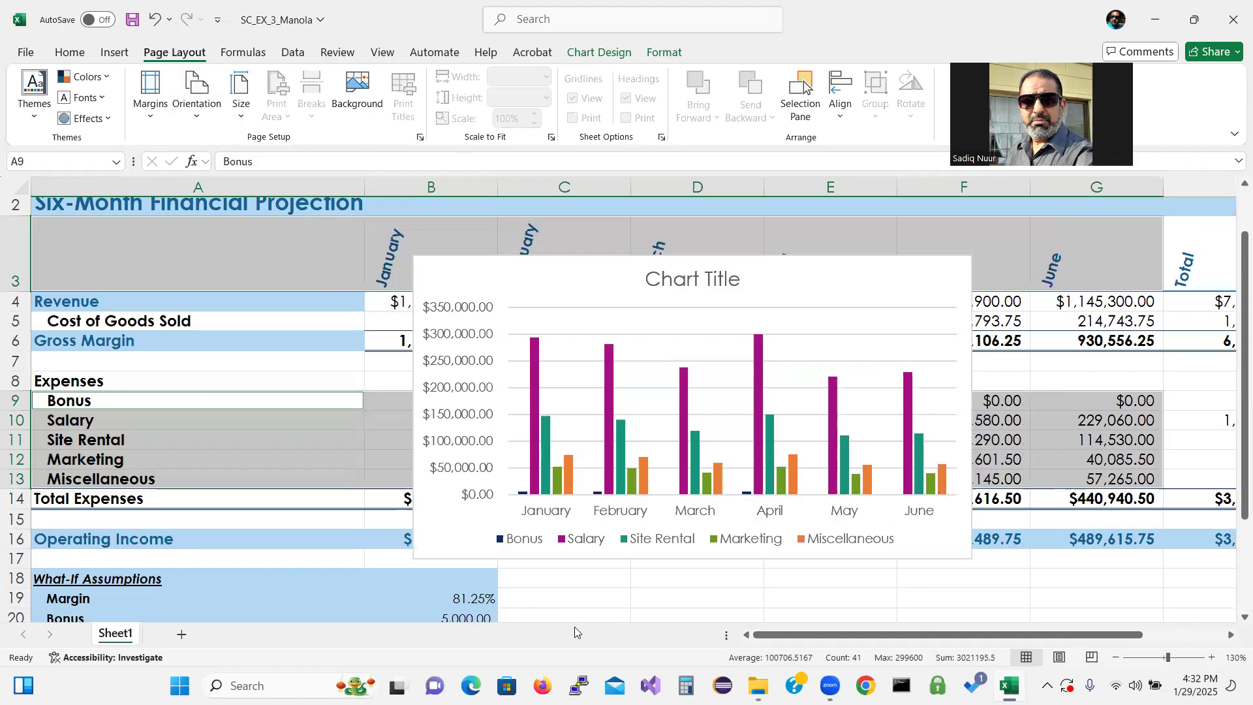
# Fill the worksheet title area A1:H2 with a light blue theme color
pyautogui.moveTo(1236, 364); pyautogui.dragTo(1235, 301)
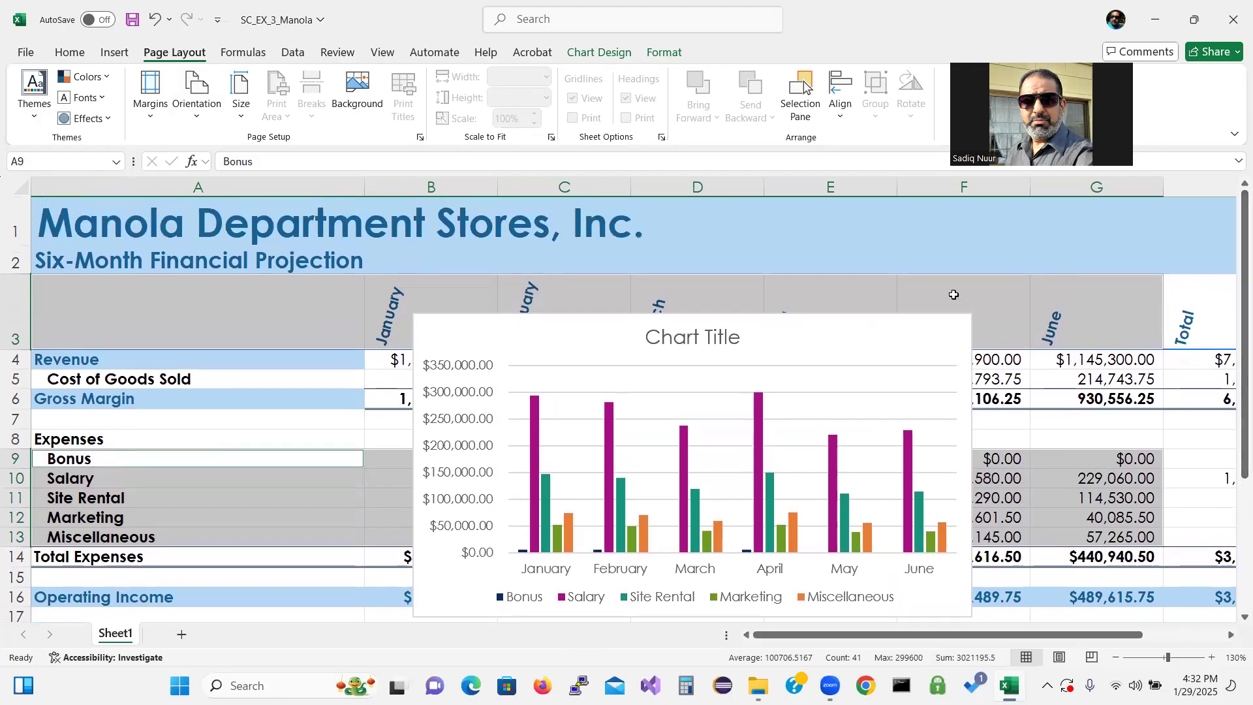
pyautogui.click(900, 261)
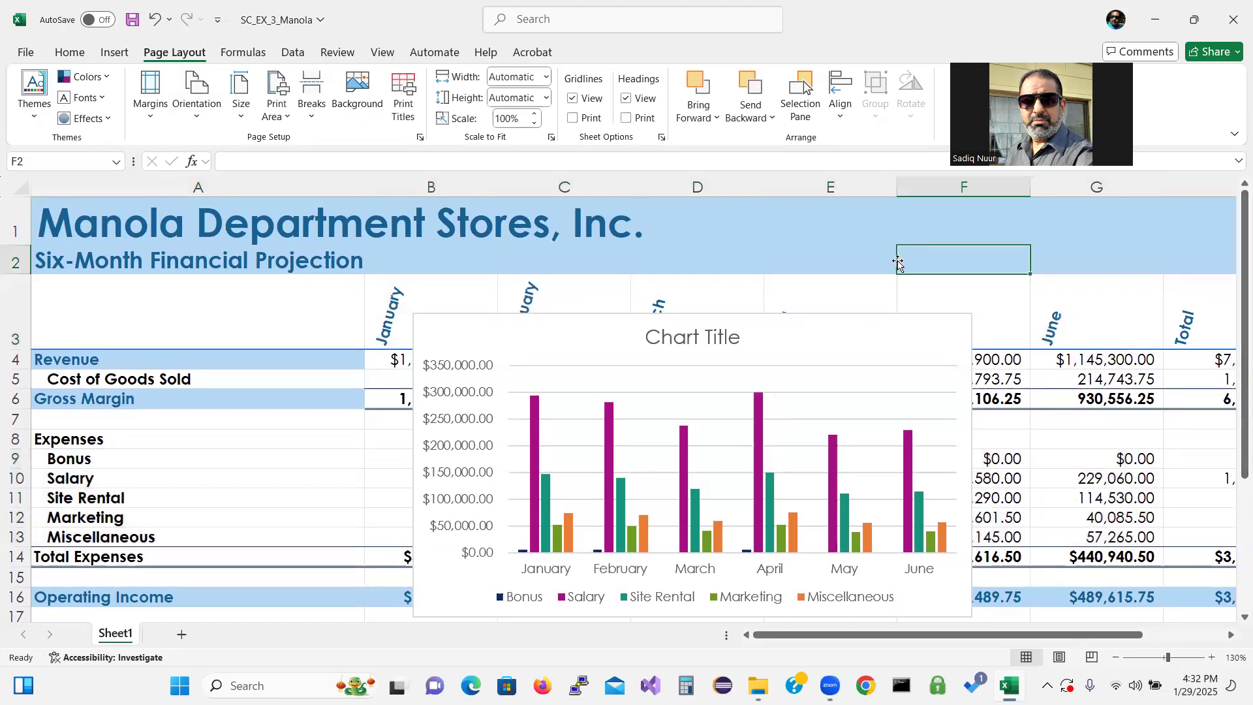
pyautogui.click(44, 213)
pyautogui.moveTo(44, 212); pyautogui.dragTo(1190, 255)
pyautogui.moveTo(1096, 636); pyautogui.dragTo(1183, 619)
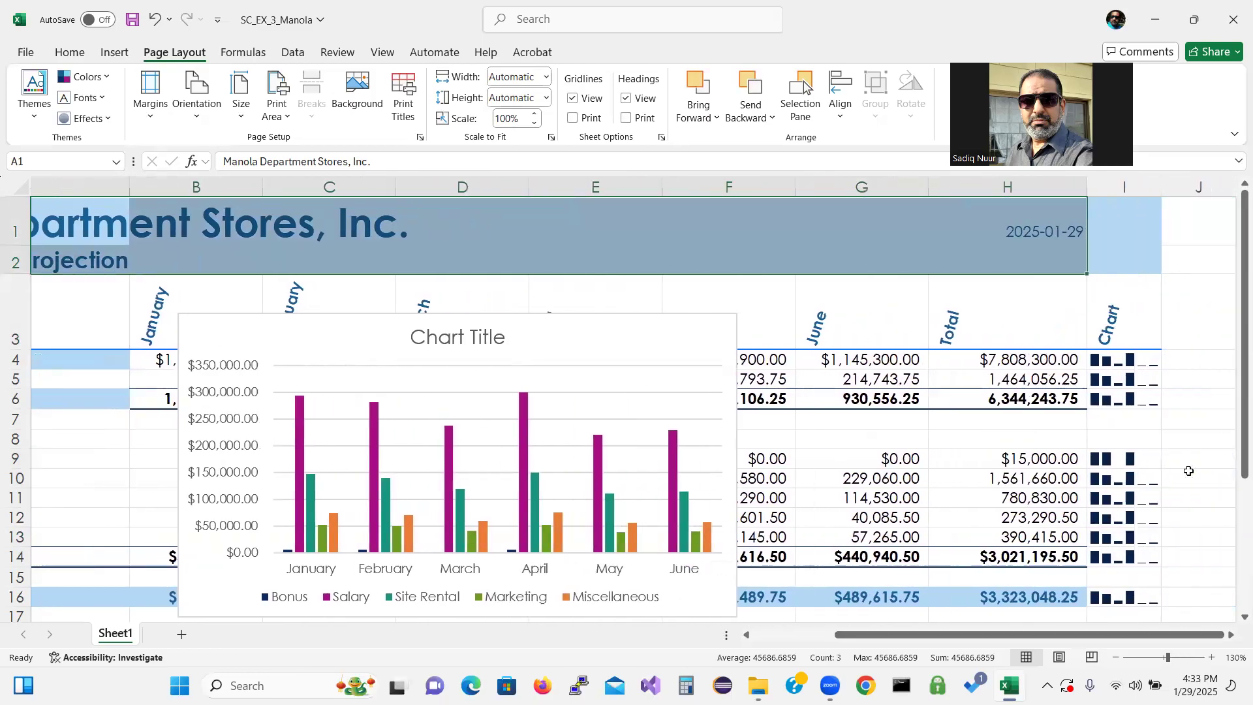
pyautogui.moveTo(1139, 251); pyautogui.dragTo(1210, 227)
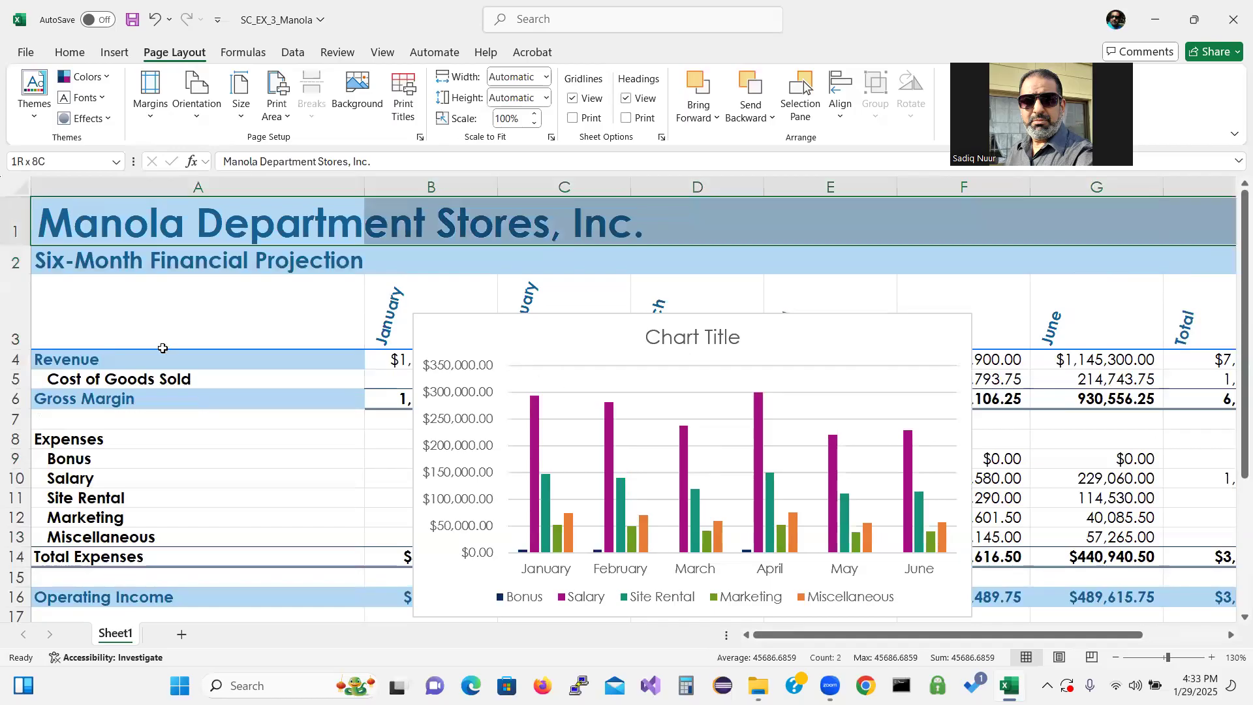
pyautogui.moveTo(81, 221); pyautogui.dragTo(1015, 246)
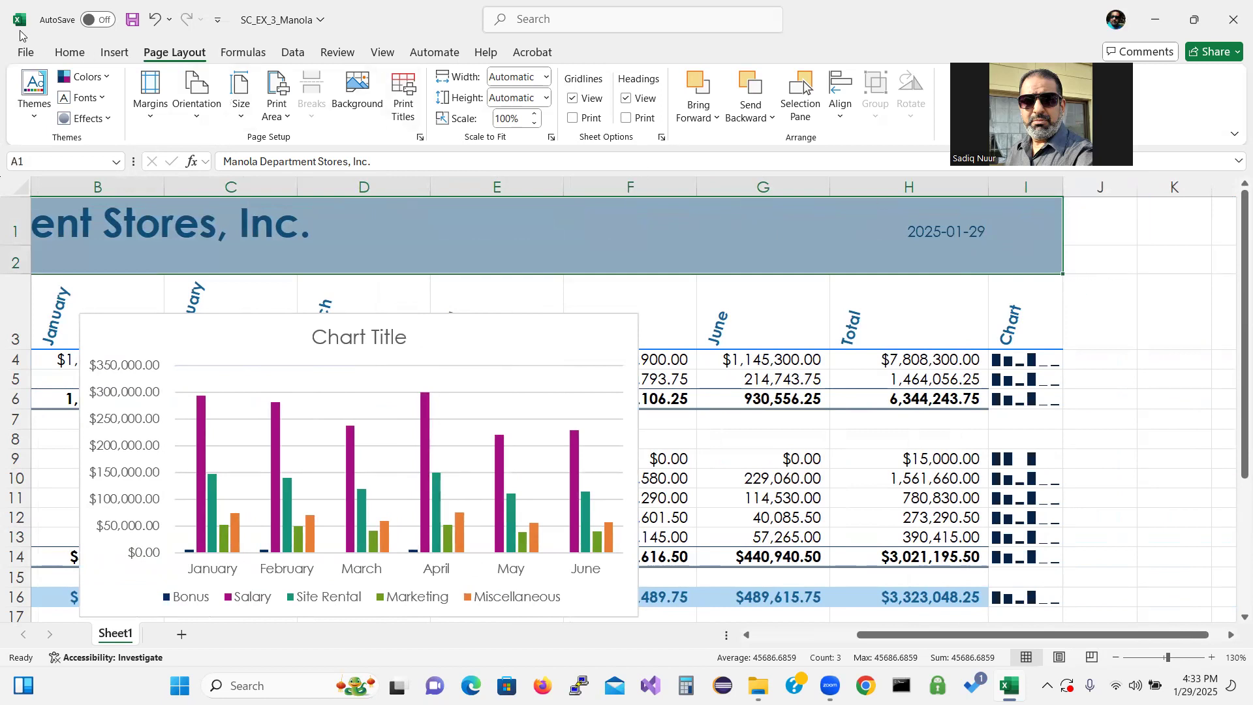
pyautogui.click(73, 56)
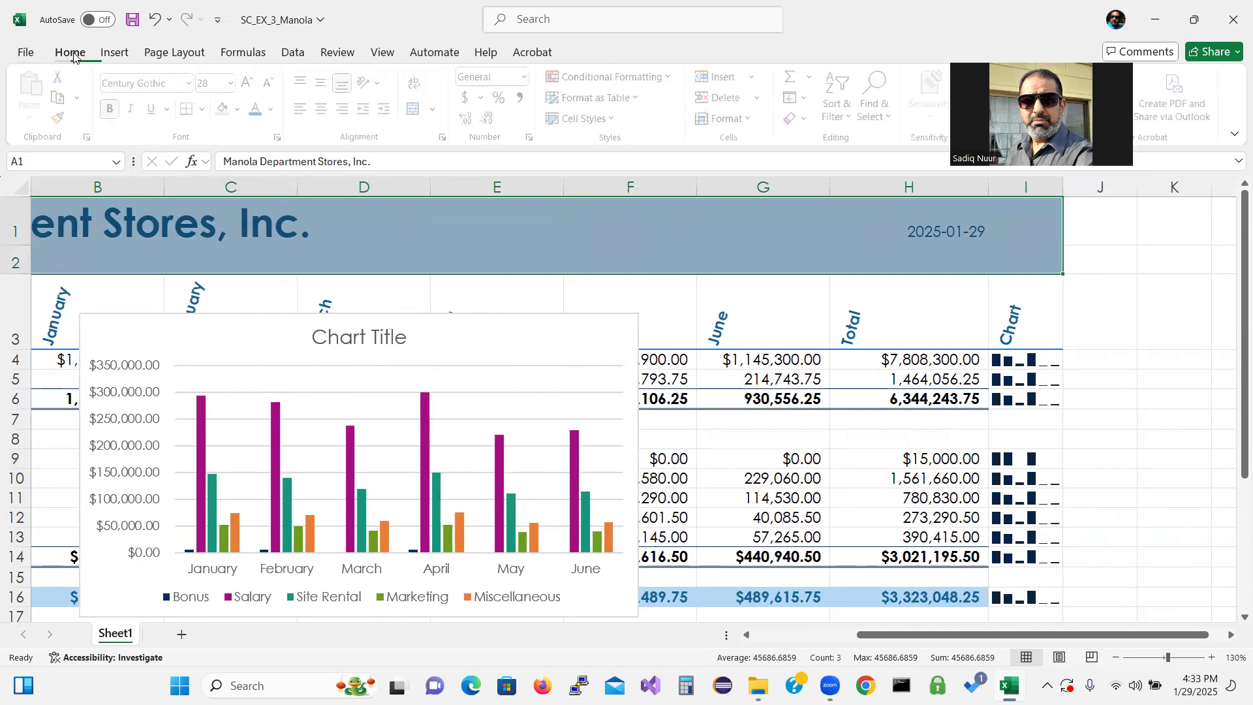
pyautogui.click(242, 111)
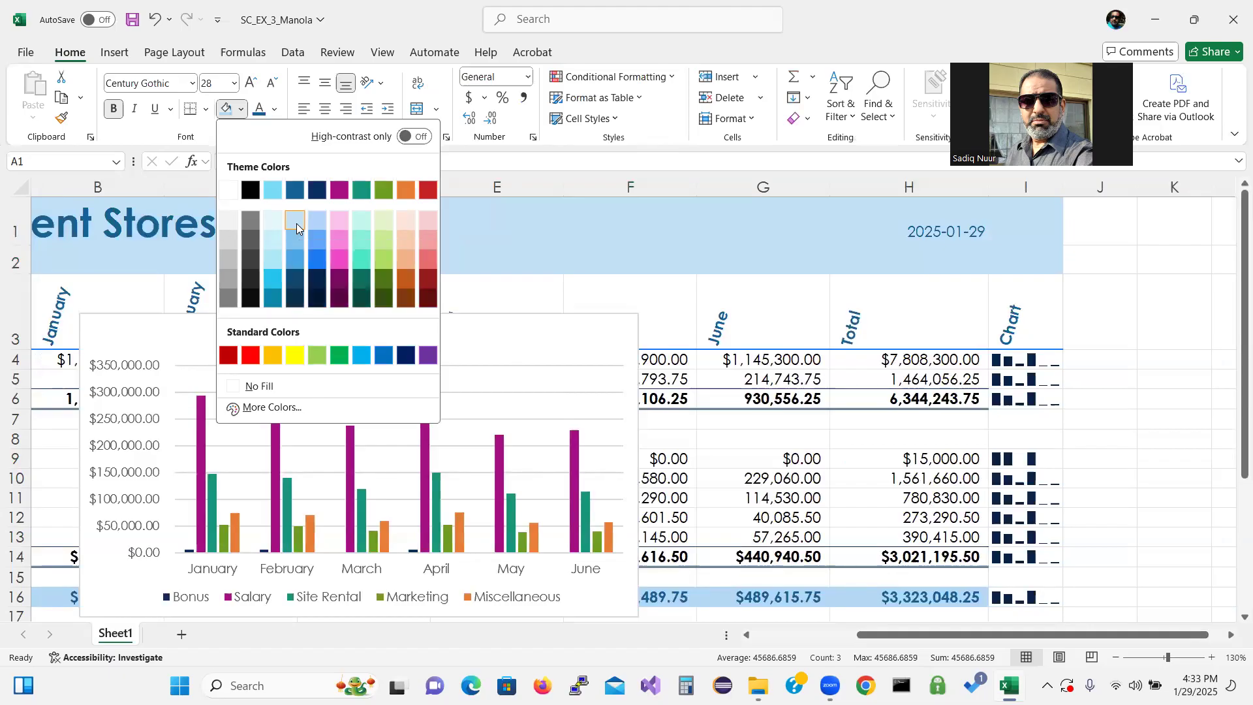
pyautogui.click(297, 223)
pyautogui.hscroll(-5, 294, 464)
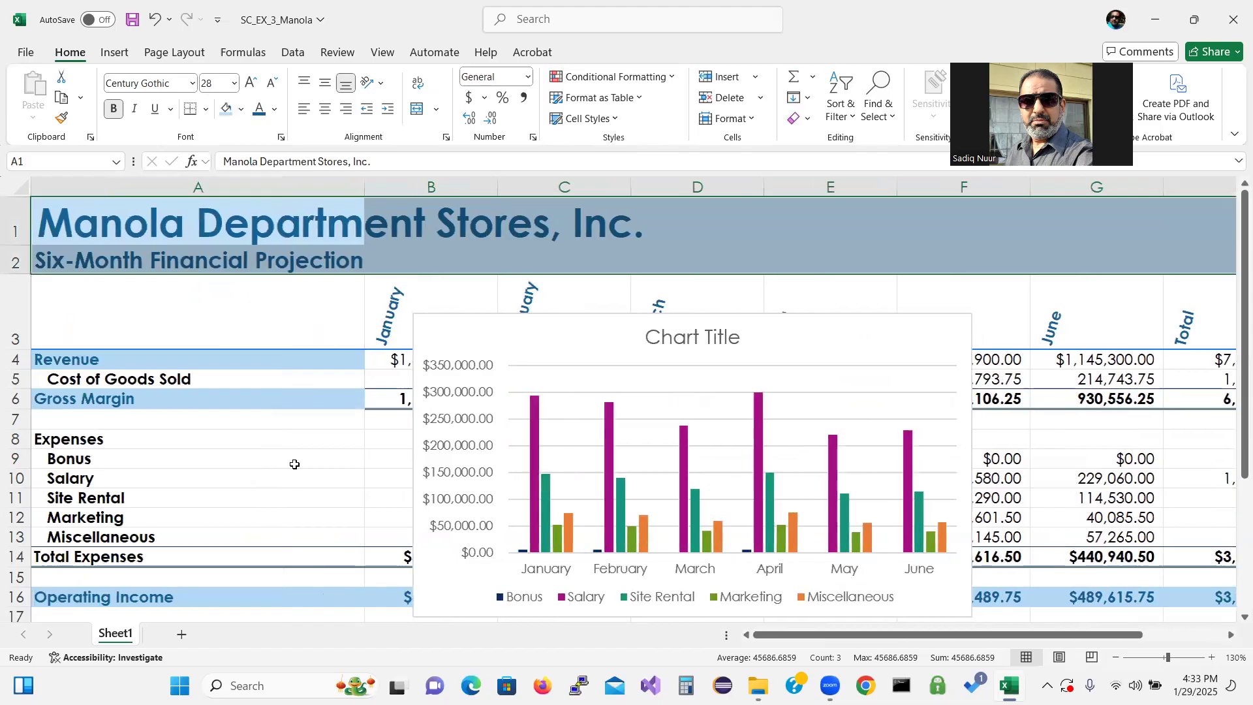
pyautogui.click(294, 464)
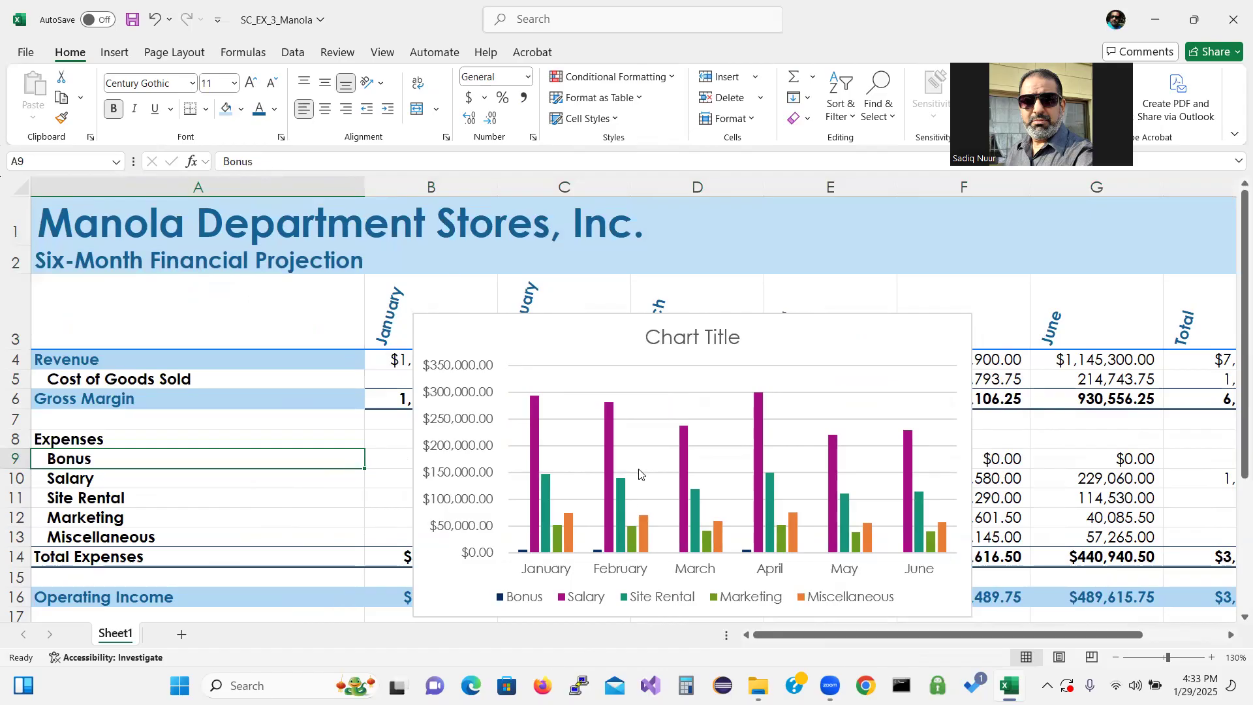
# Move the expenses chart to a new chart sheet named Expense Chart Sheet
pyautogui.moveTo(742, 311); pyautogui.dragTo(739, 279)
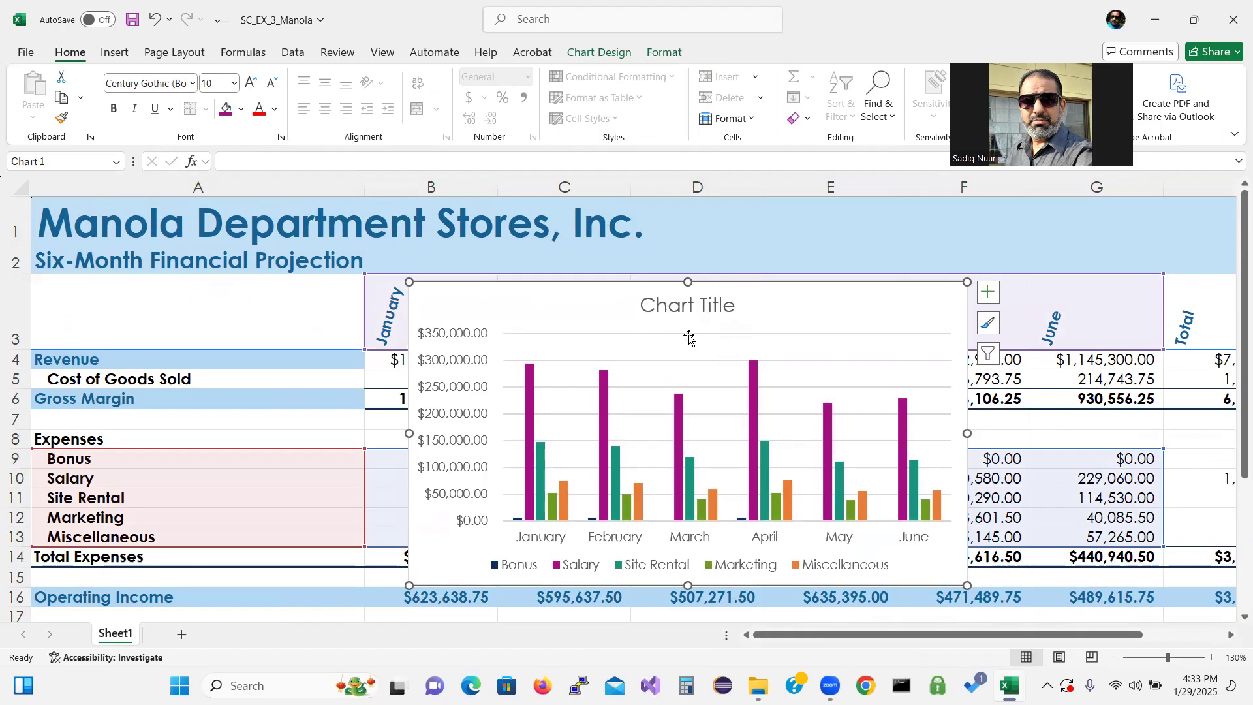
pyautogui.click(710, 338)
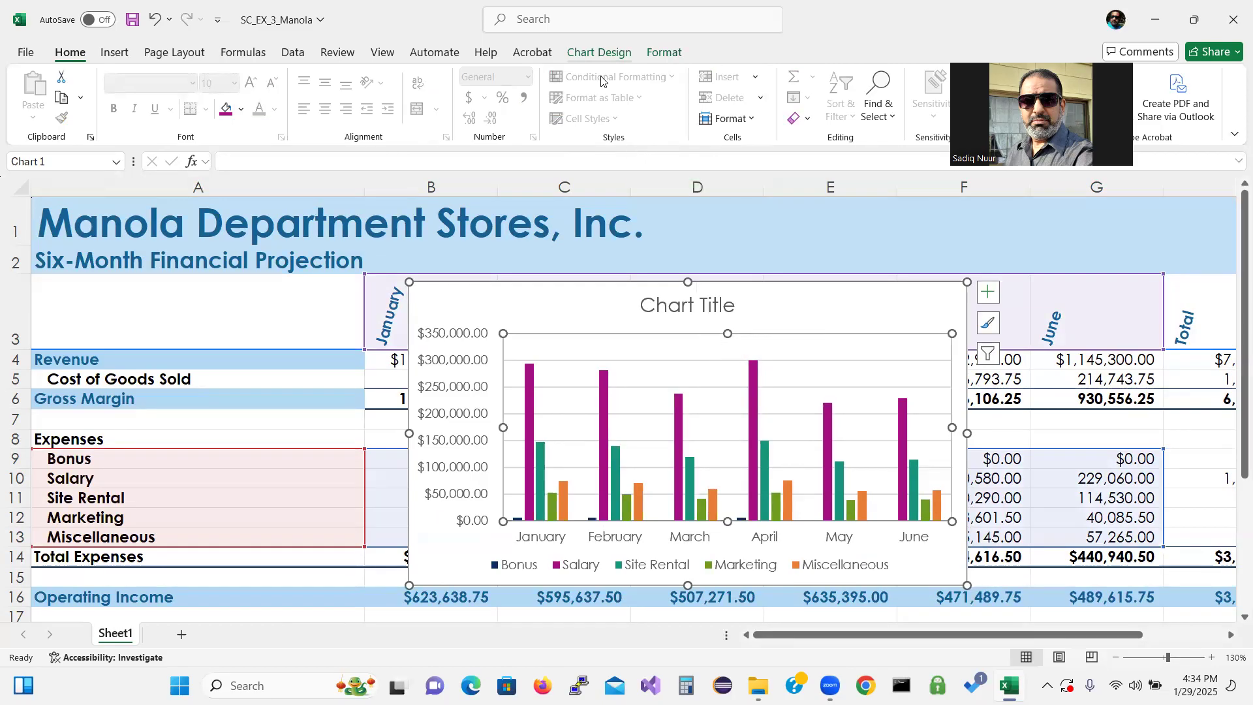
pyautogui.click(599, 52)
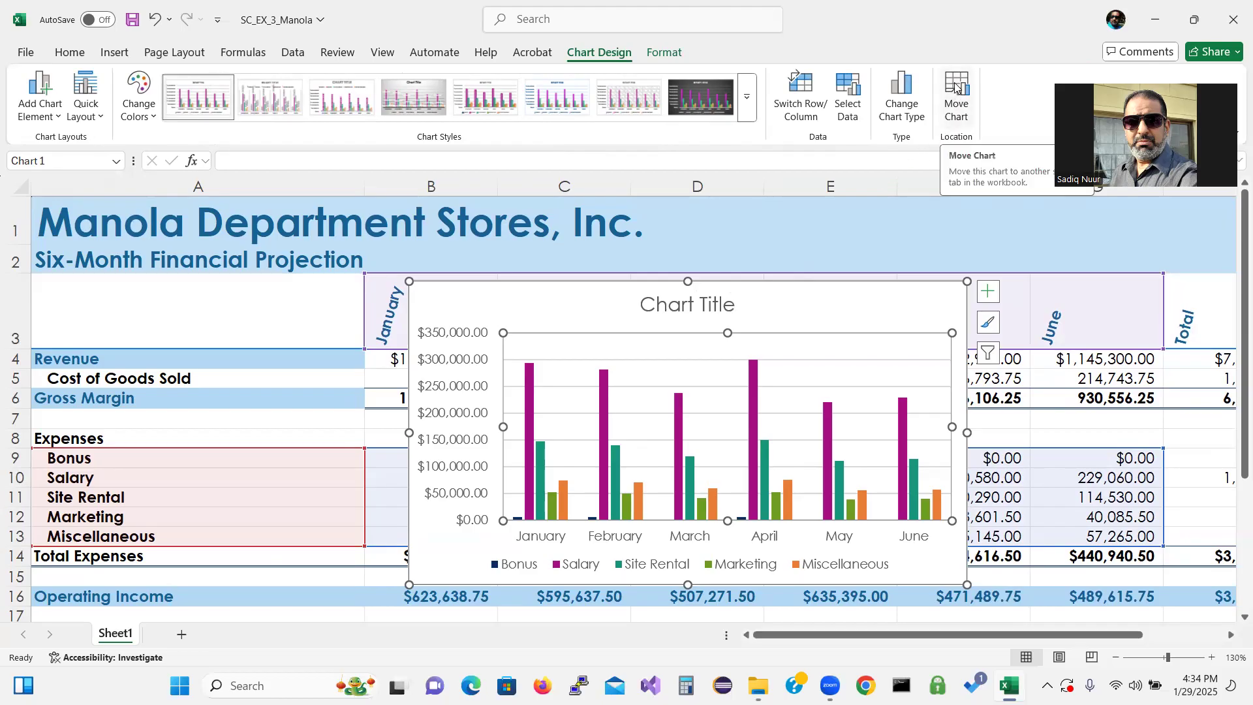
pyautogui.click(988, 322)
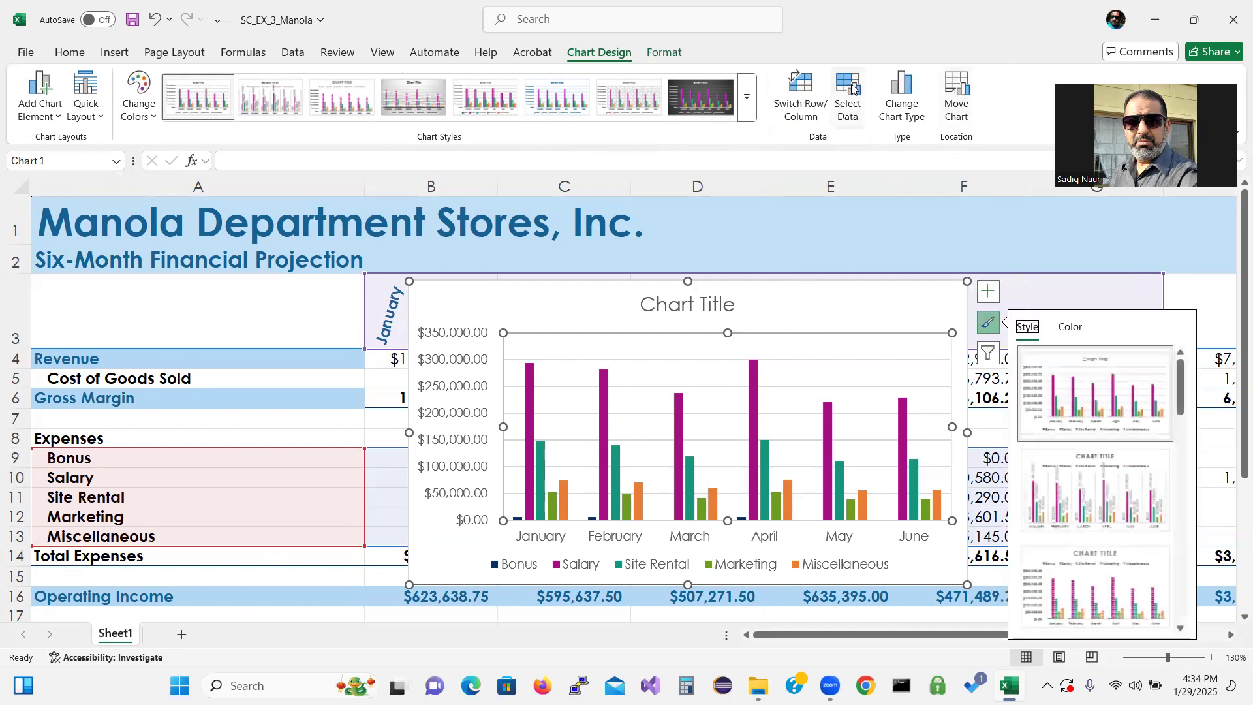
pyautogui.click(987, 353)
pyautogui.click(988, 291)
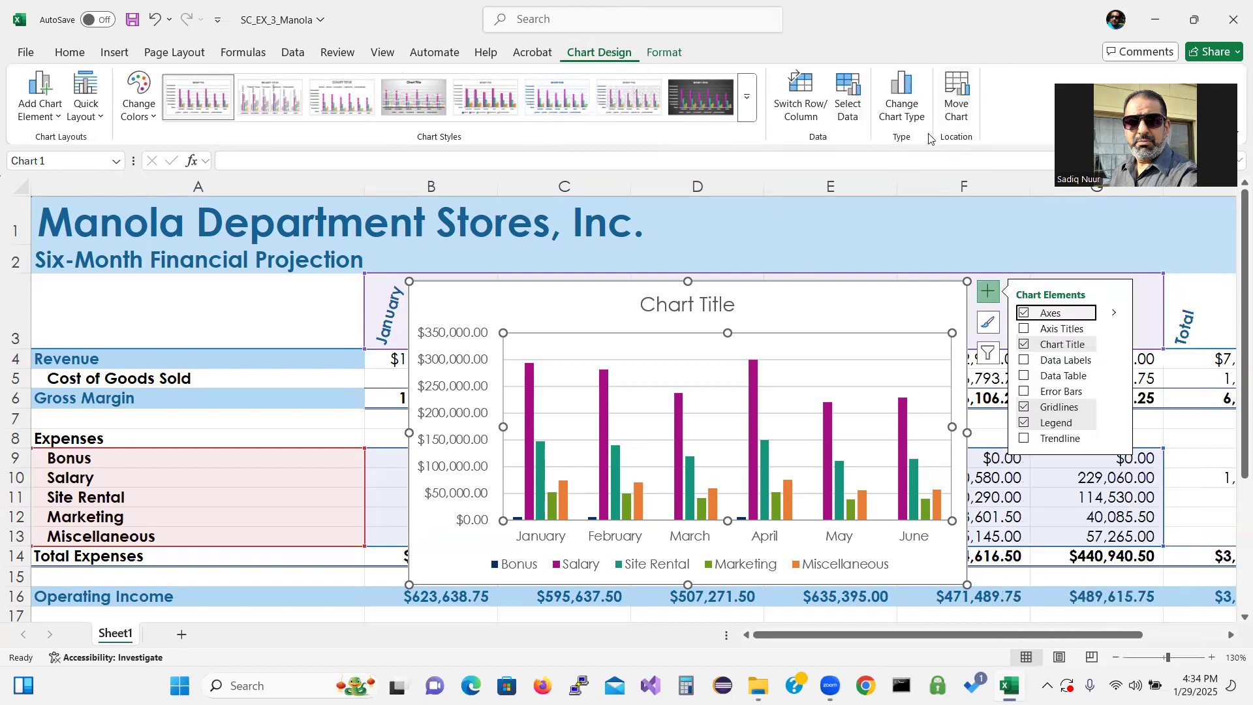
pyautogui.click(957, 97)
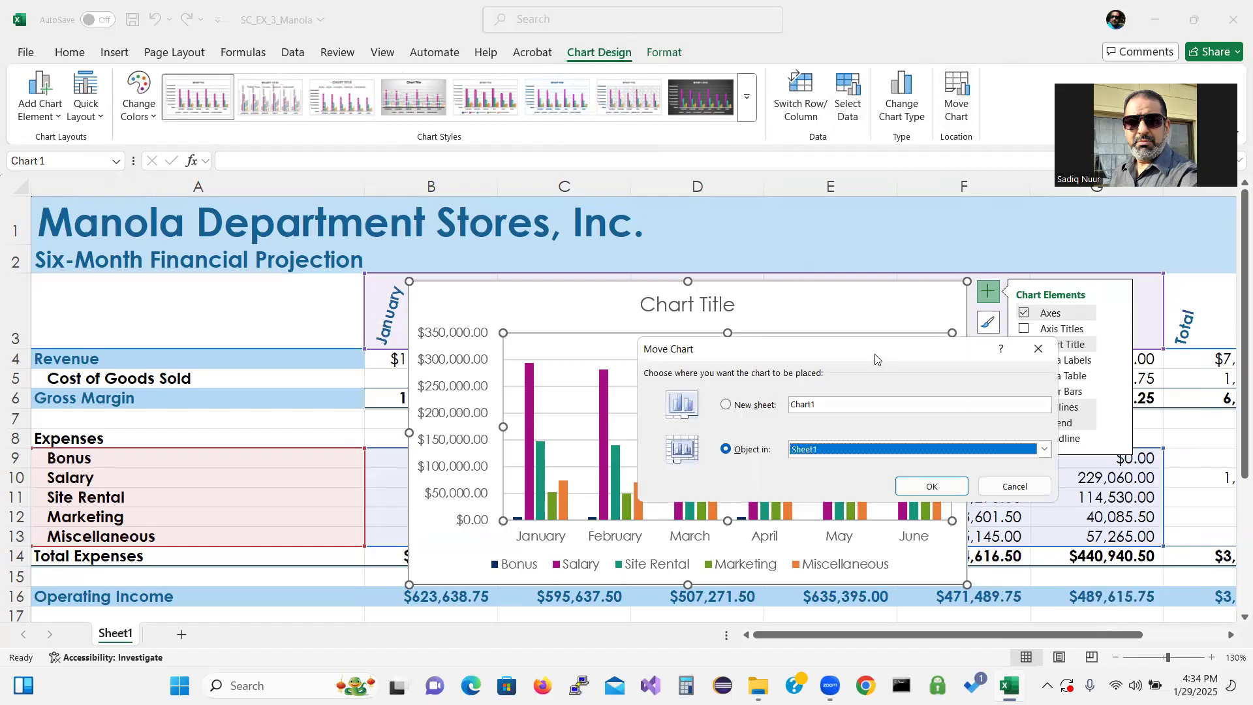
pyautogui.moveTo(875, 358); pyautogui.dragTo(633, 181)
pyautogui.click(483, 228)
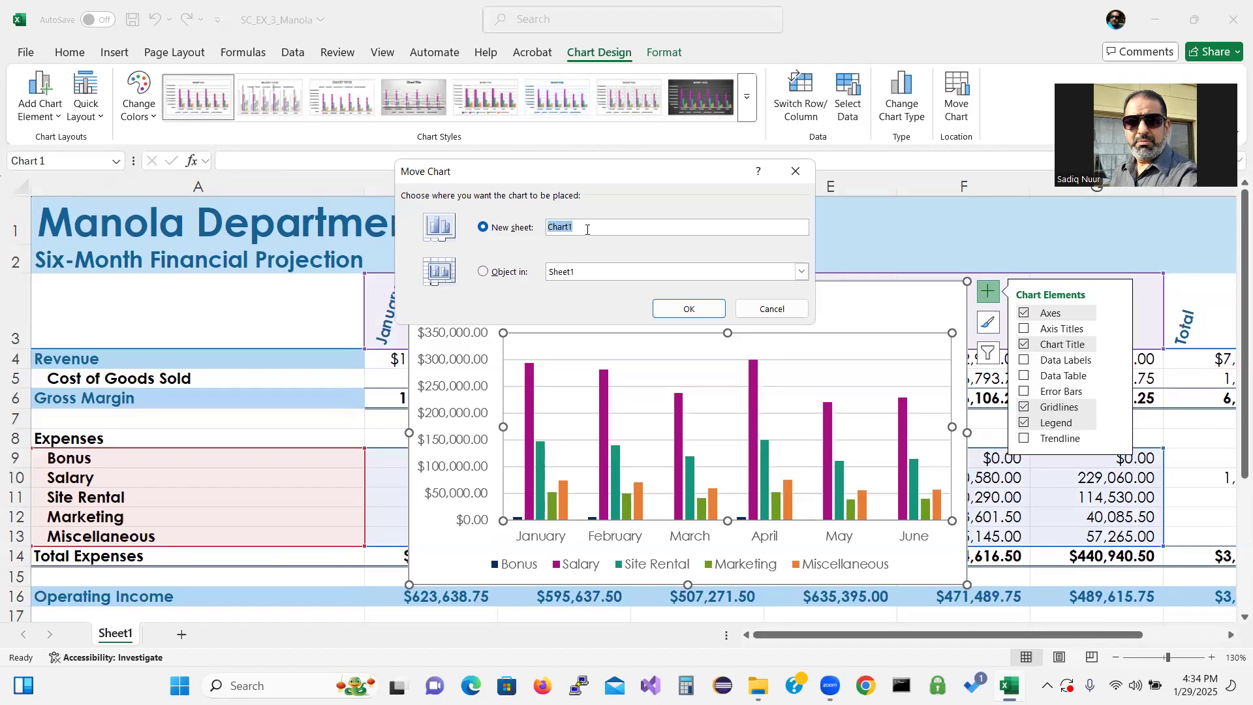
pyautogui.write('Expense Chart Sheet')
pyautogui.click(690, 309)
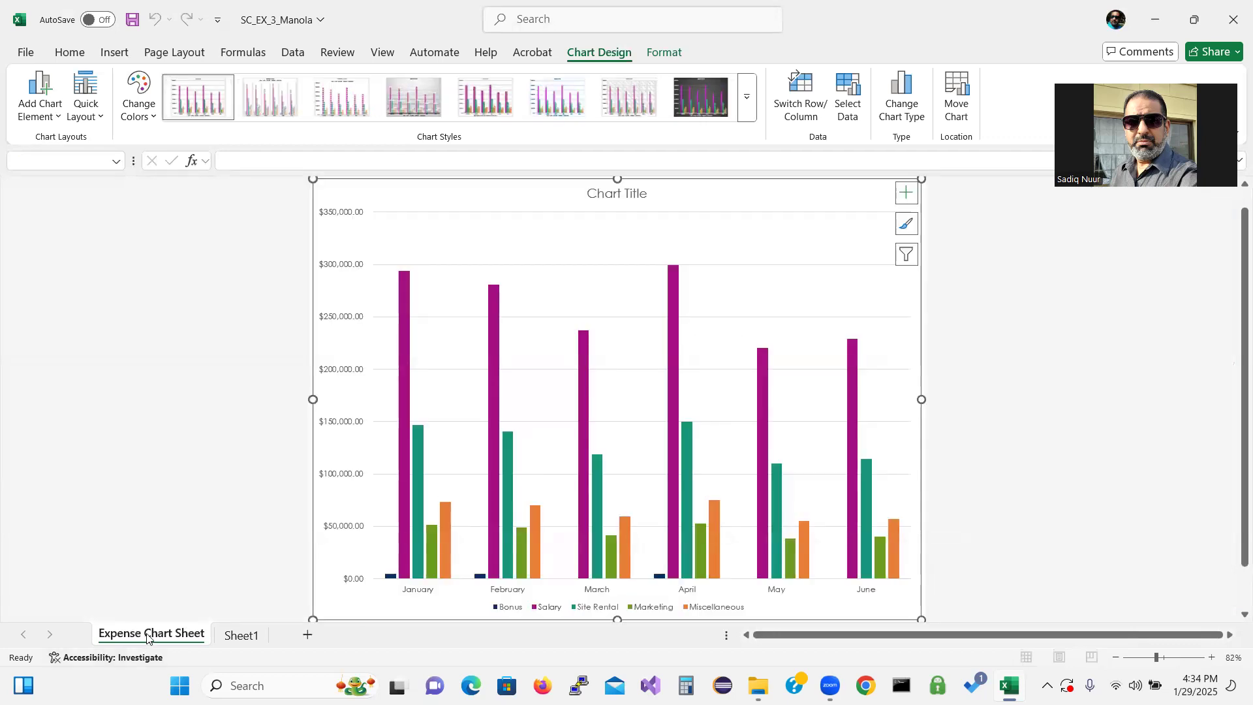
pyautogui.press('ctrl')
pyautogui.press('ctrl')
pyautogui.press('ctrl')
pyautogui.press('ctrl')
pyautogui.press('ctrl')
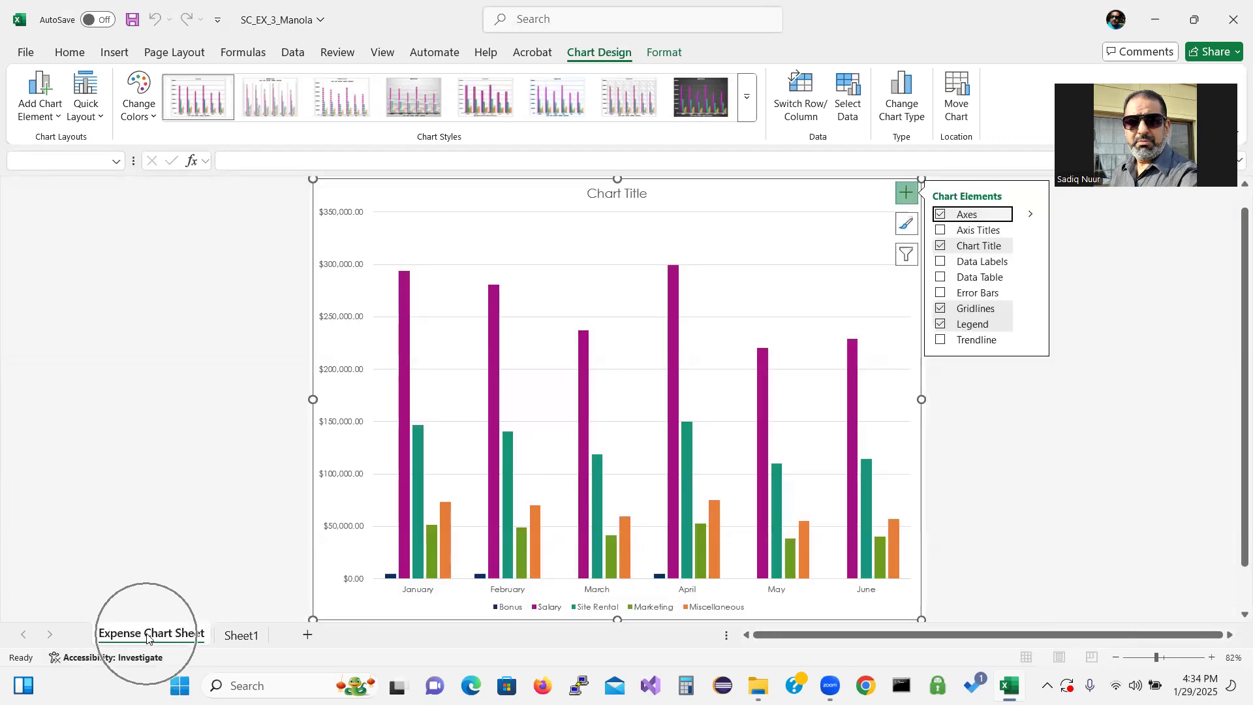
pyautogui.click(159, 542)
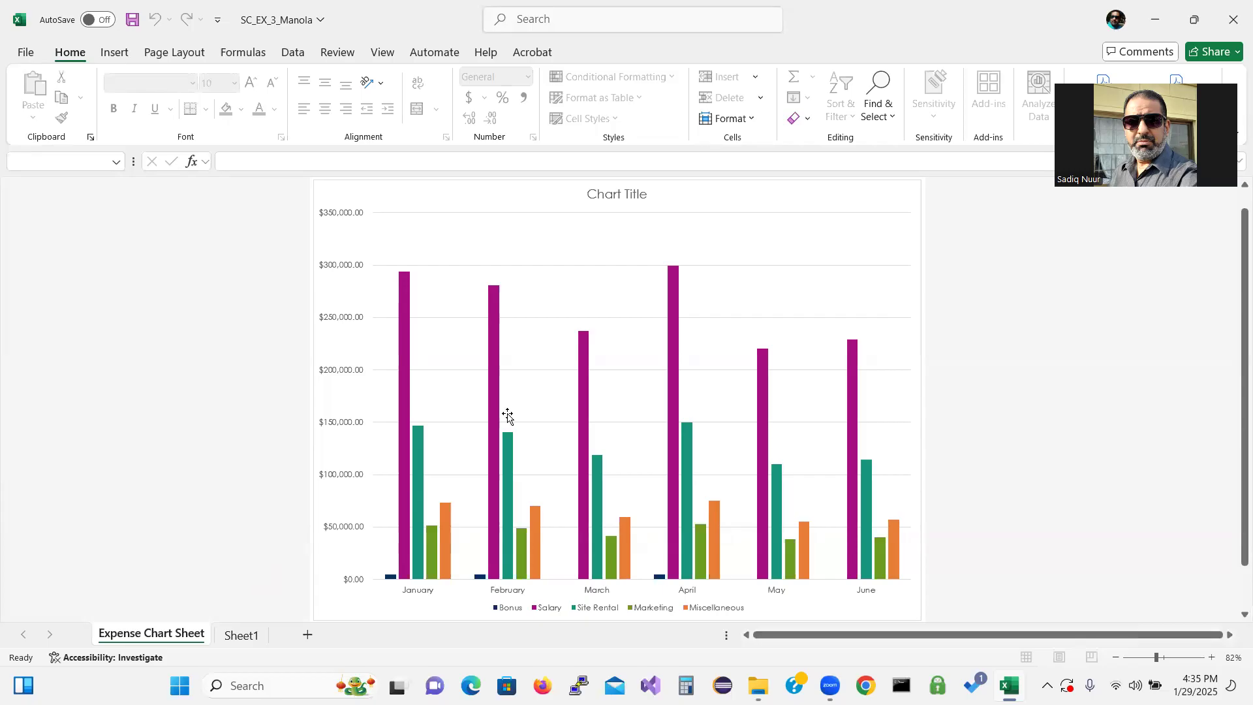
# Replace the chart title with Six-Month Projected Expenses
pyautogui.click(641, 195)
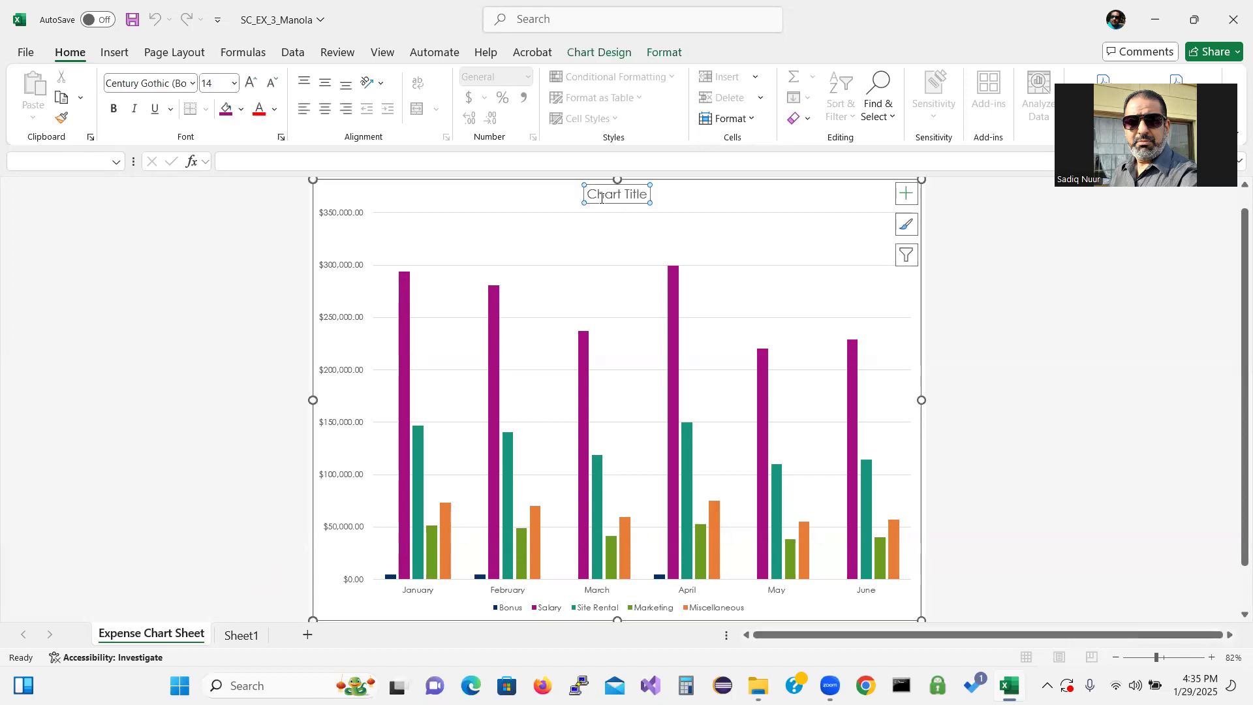
pyautogui.moveTo(587, 194); pyautogui.dragTo(643, 199)
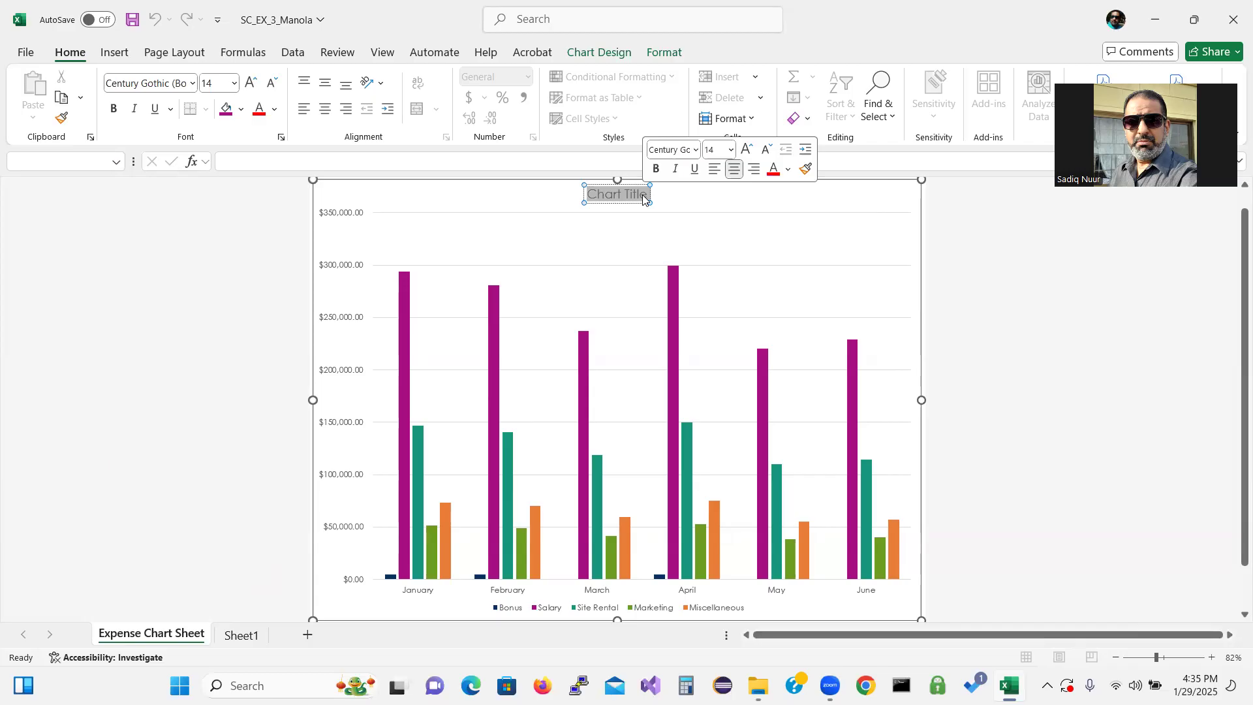
pyautogui.write('Six')
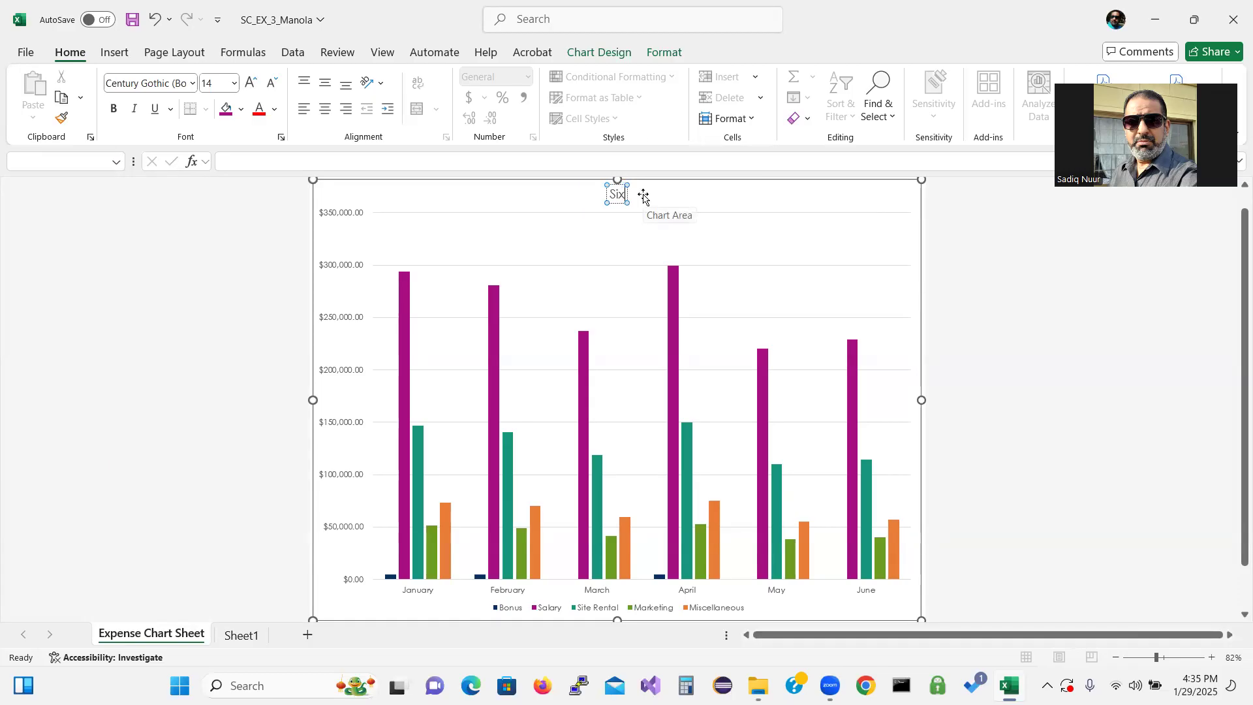
pyautogui.write('-Month')
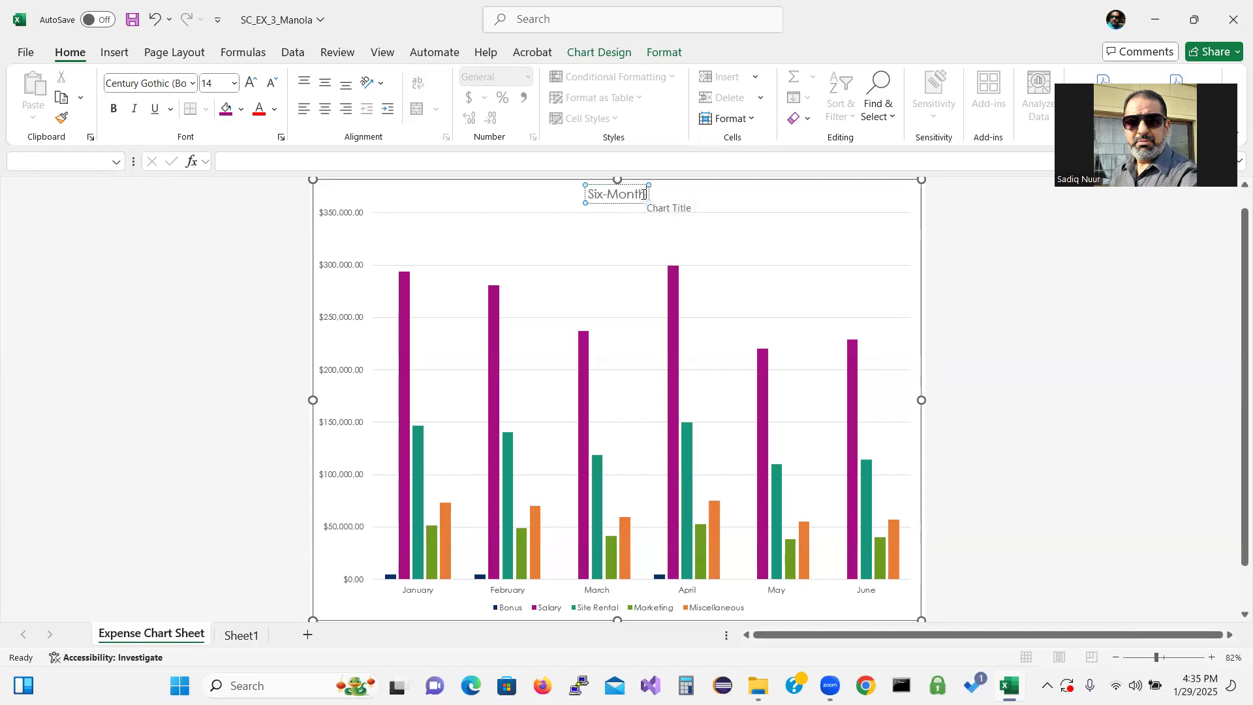
pyautogui.write(' Pr')
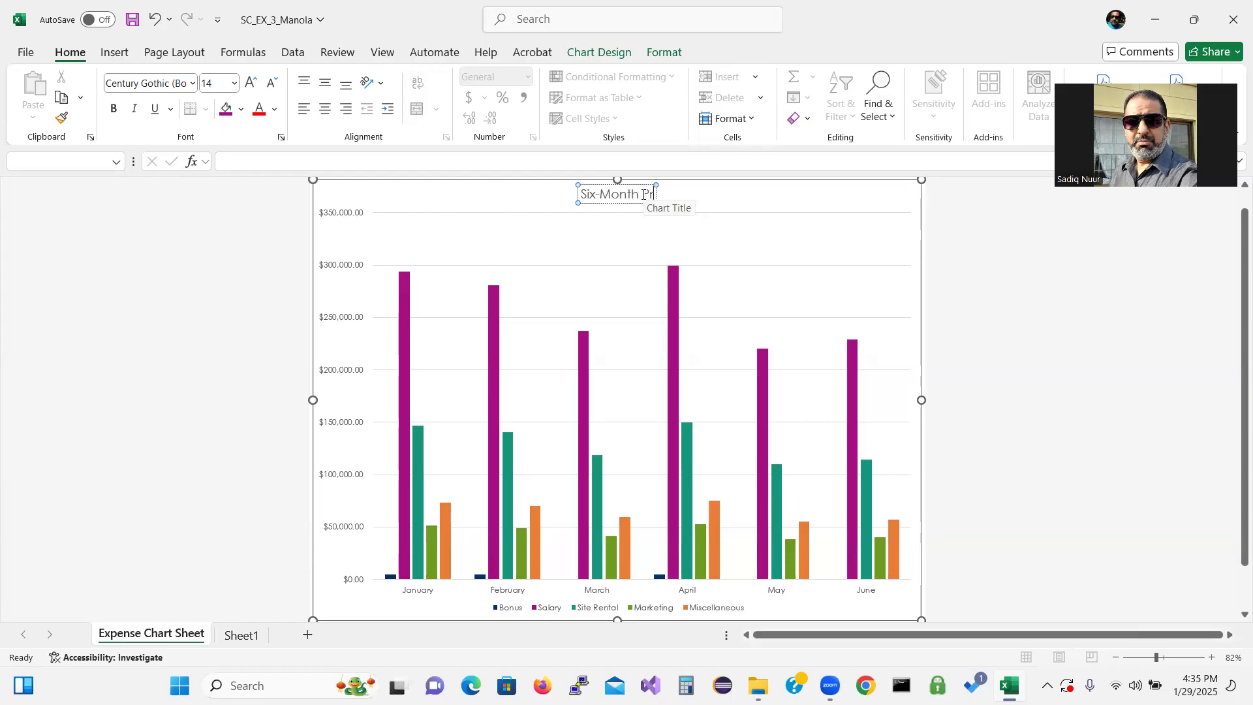
pyautogui.write('ojected ')
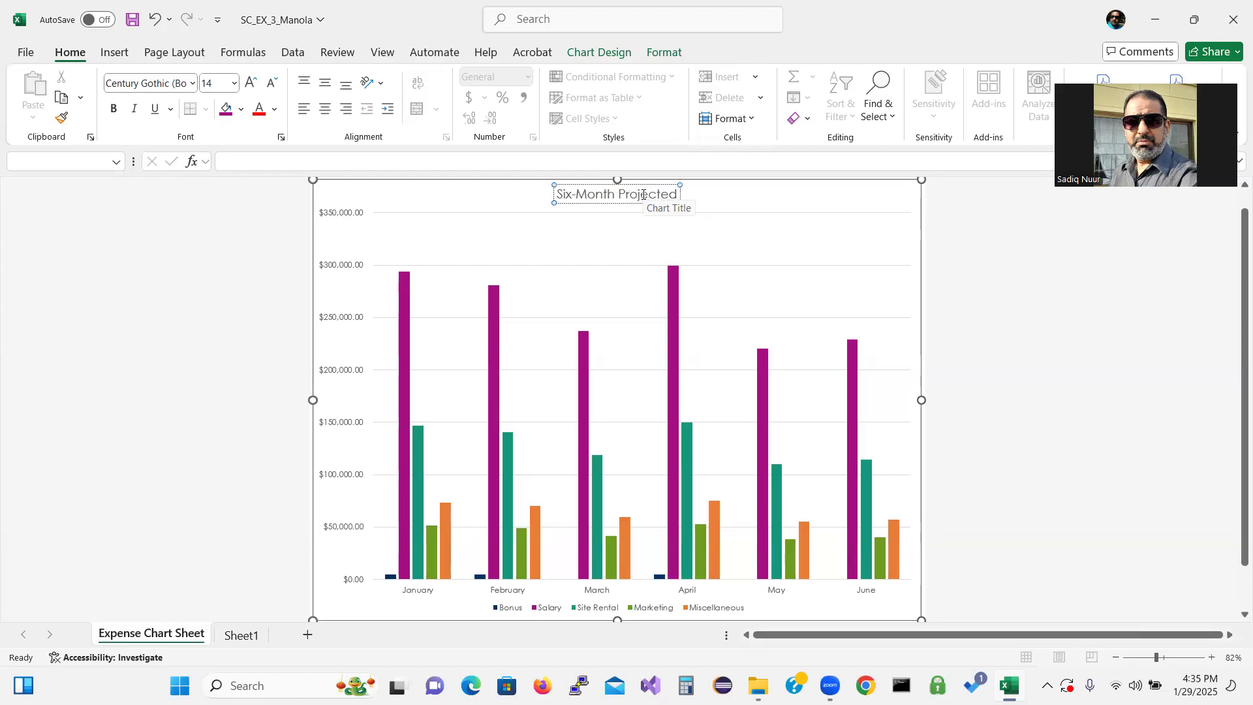
pyautogui.write('Expenses')
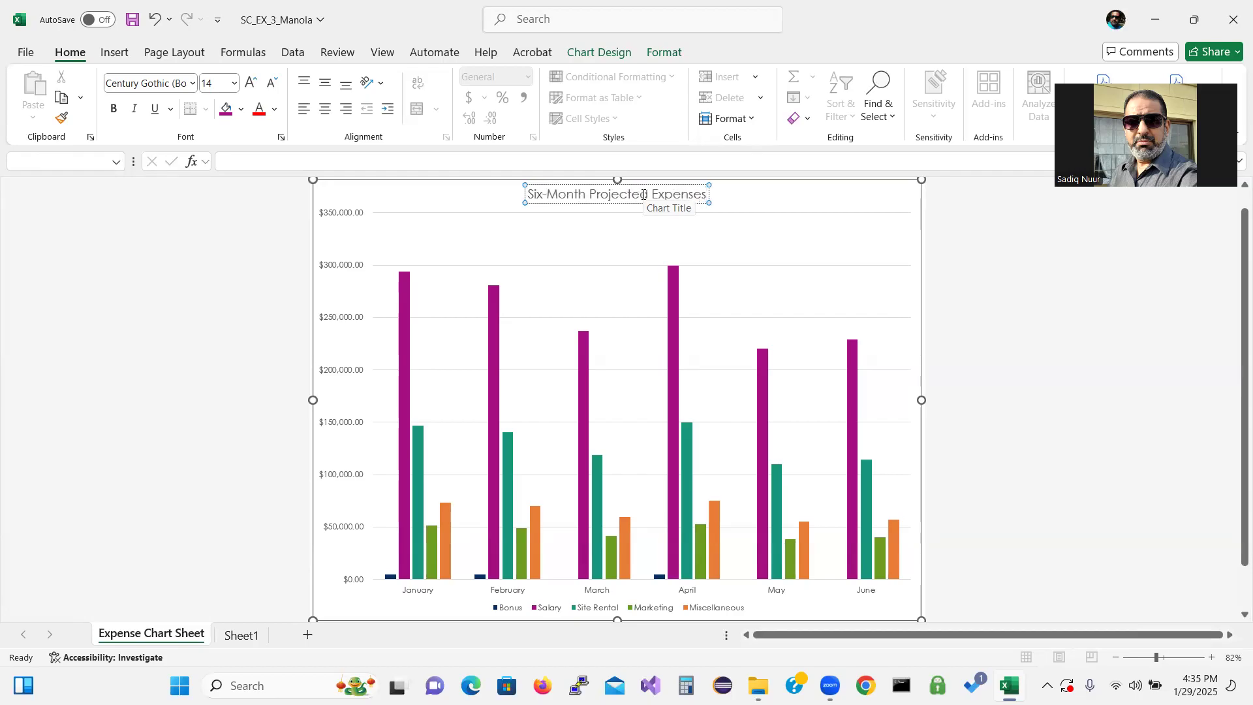
pyautogui.click(883, 211)
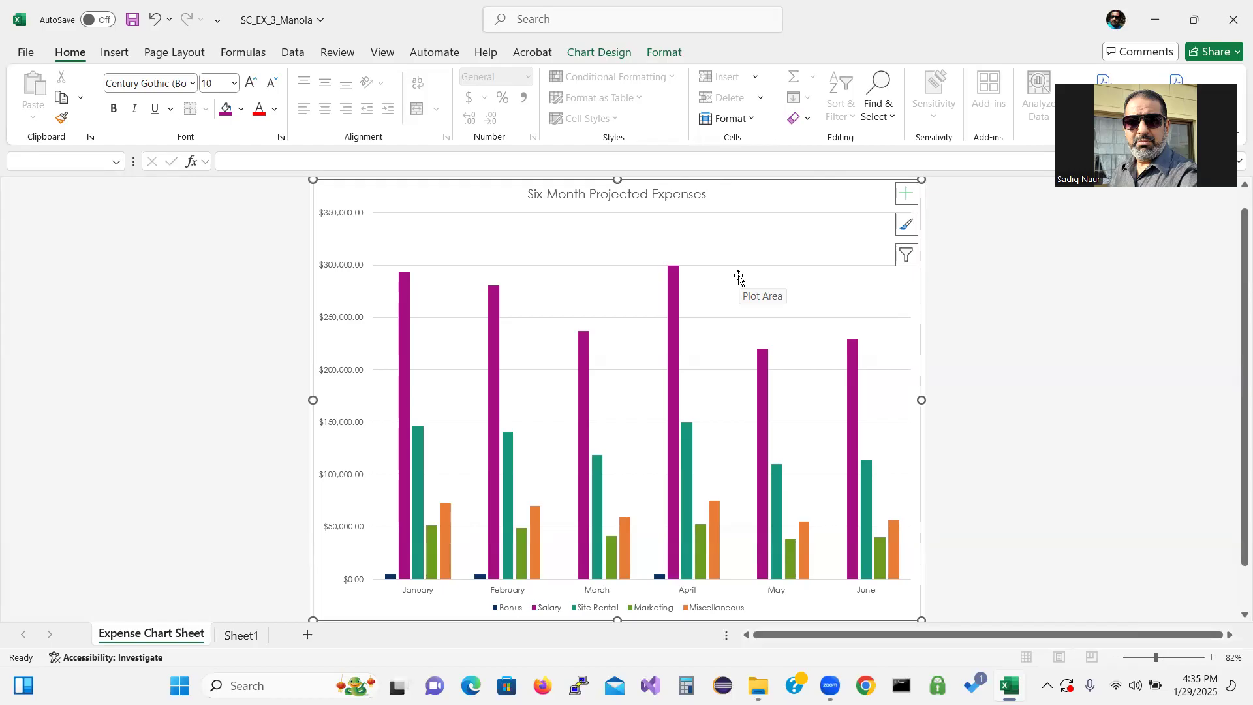
# Underline the chart title text
pyautogui.click(656, 193)
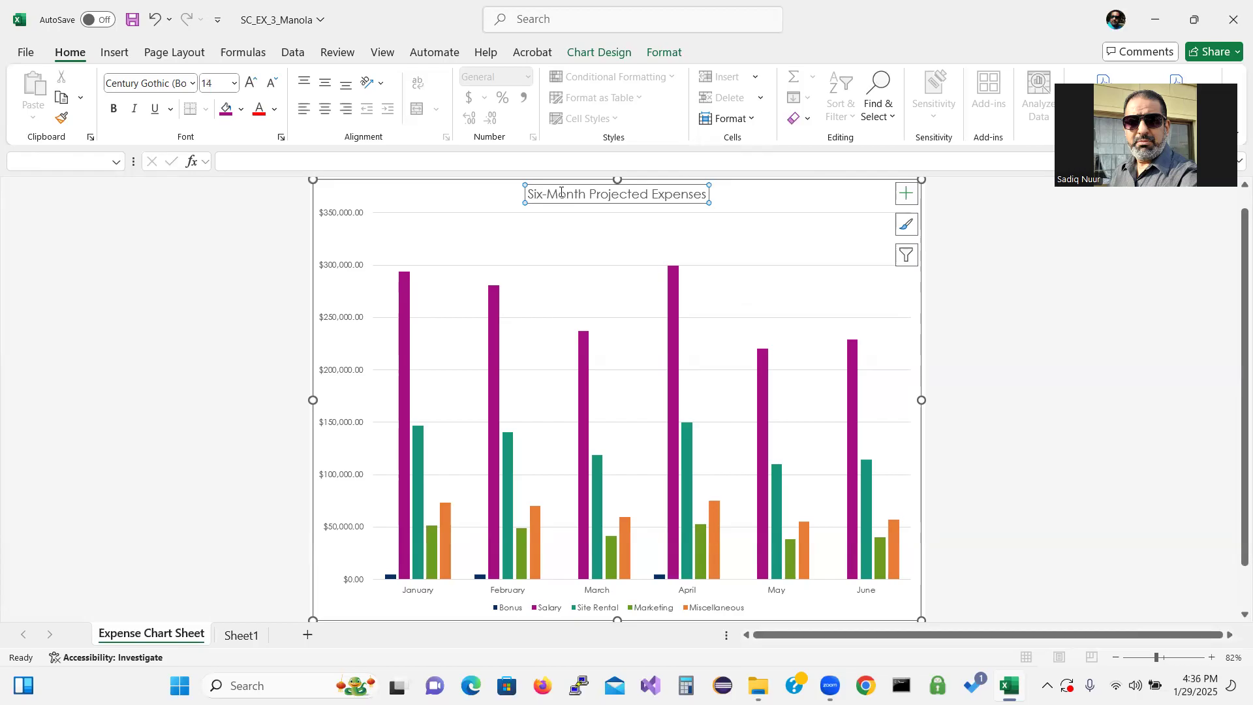
pyautogui.moveTo(530, 193); pyautogui.dragTo(680, 199)
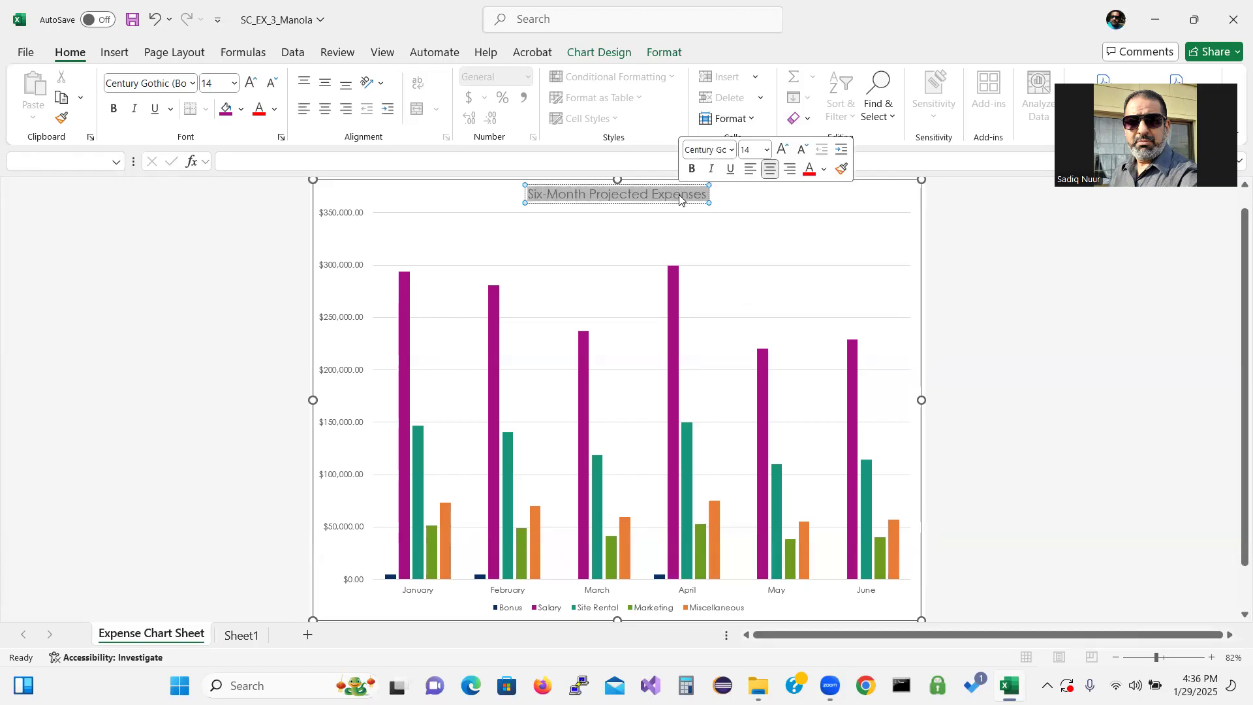
pyautogui.click(155, 109)
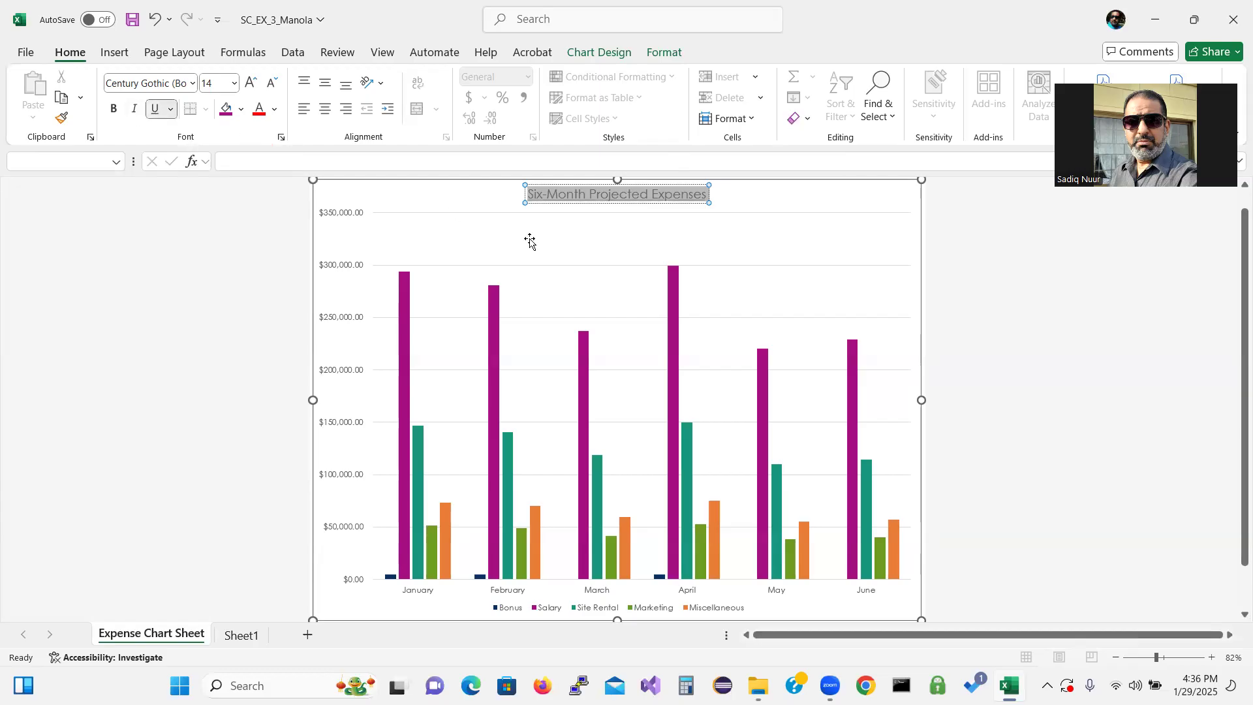
# Add data labels to the columns of the expense chart
pyautogui.click(624, 240)
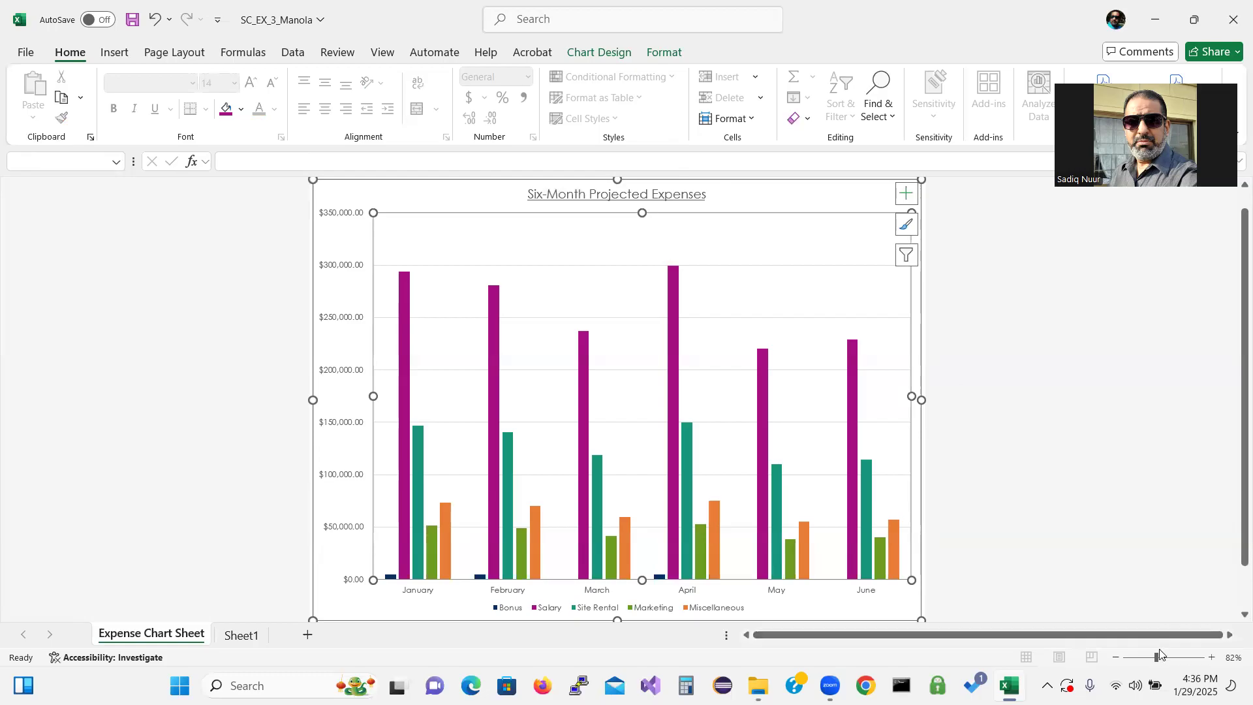
pyautogui.click(1212, 658)
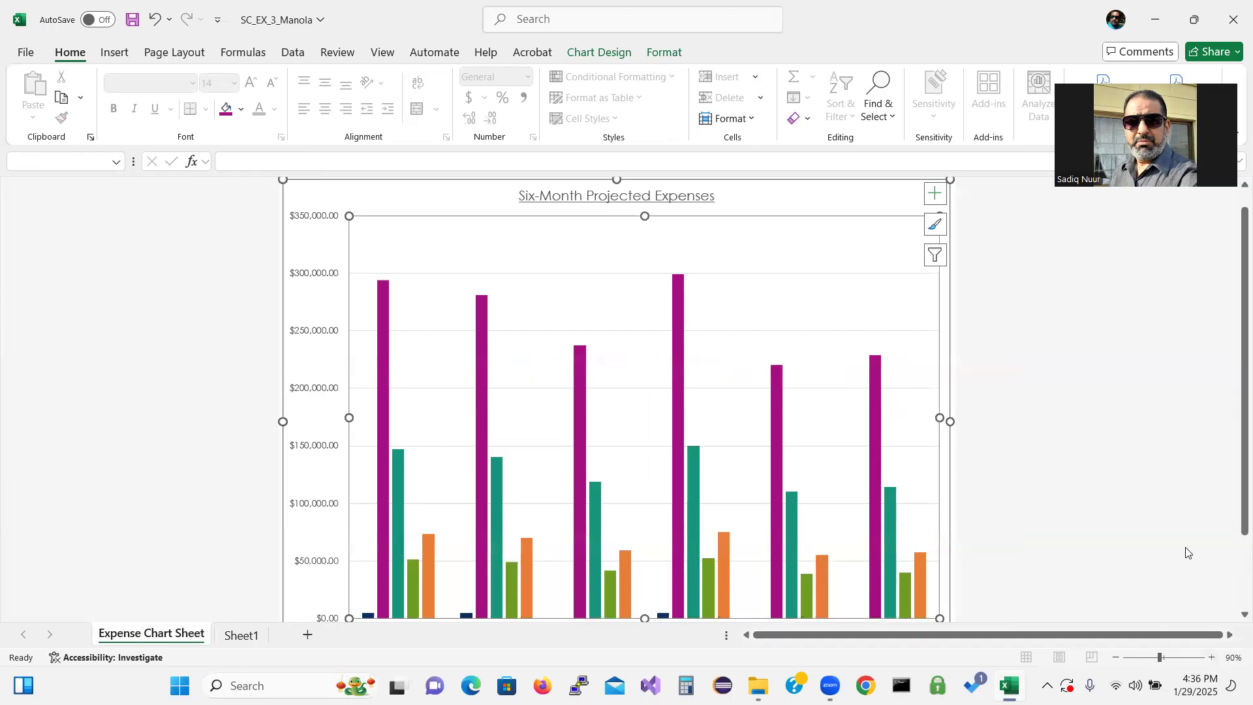
pyautogui.click(1212, 658)
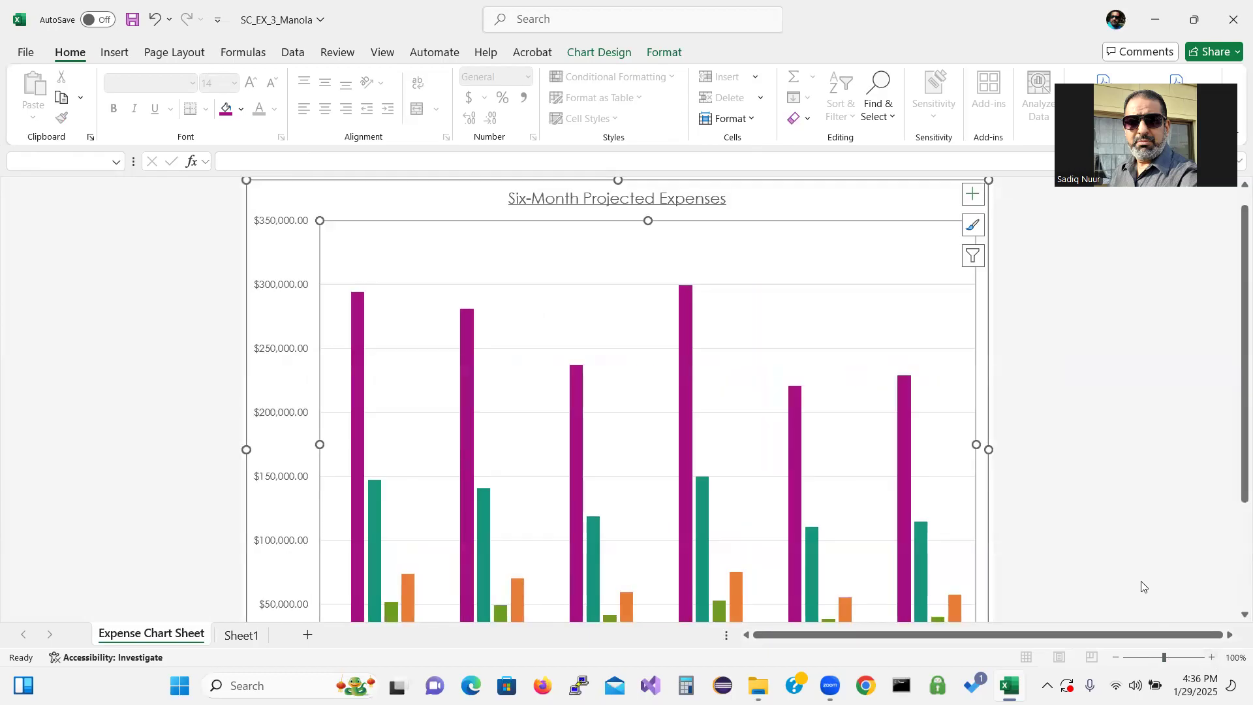
pyautogui.click(110, 326)
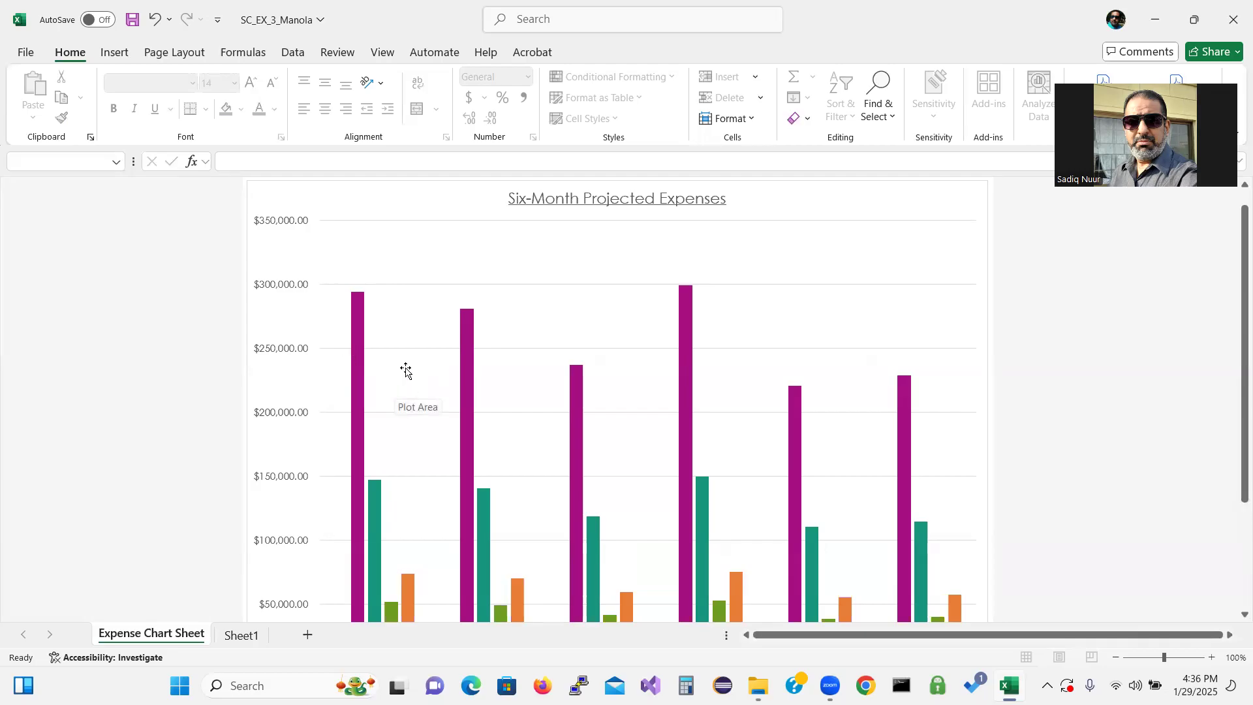
pyautogui.click(808, 299)
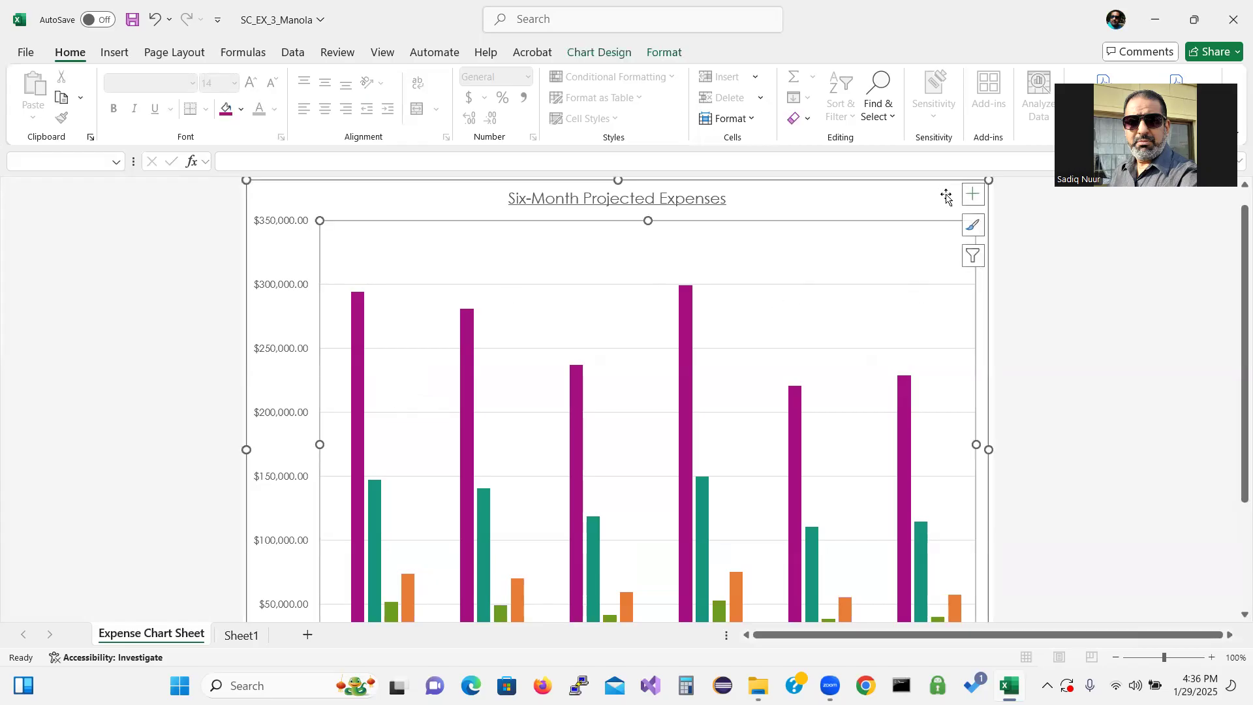
pyautogui.click(973, 194)
pyautogui.click(973, 225)
pyautogui.click(973, 255)
pyautogui.click(940, 243)
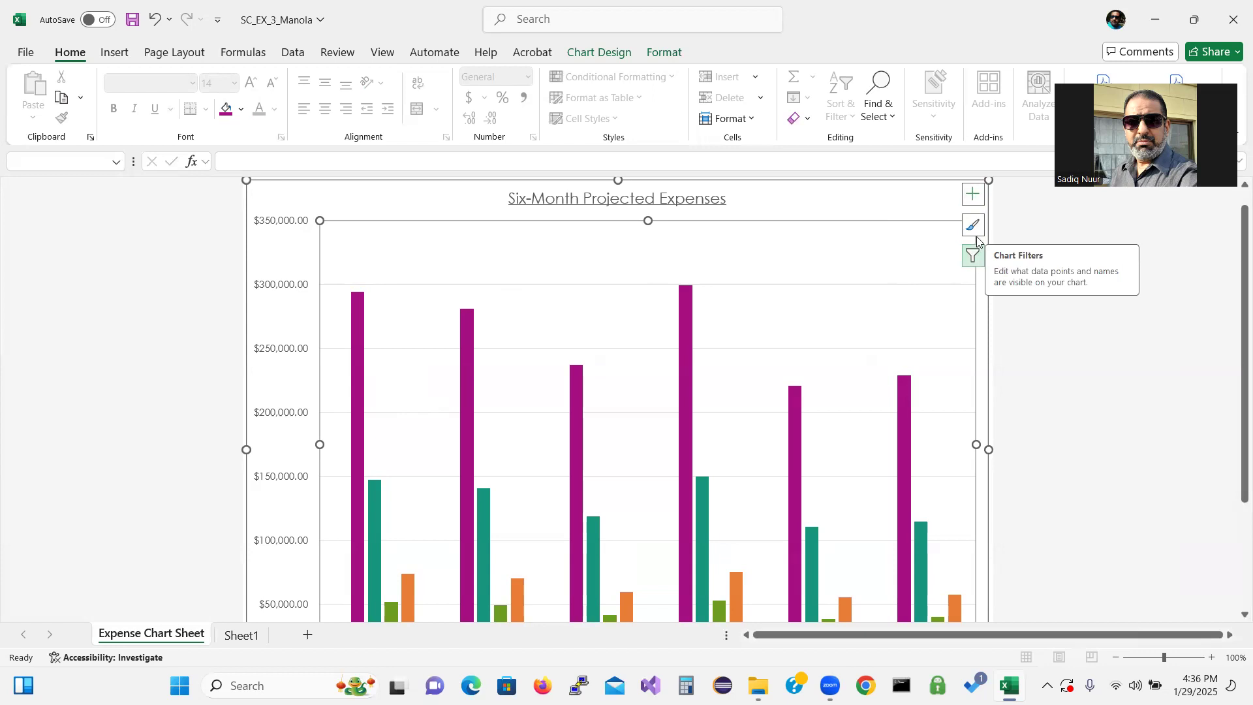
pyautogui.click(973, 195)
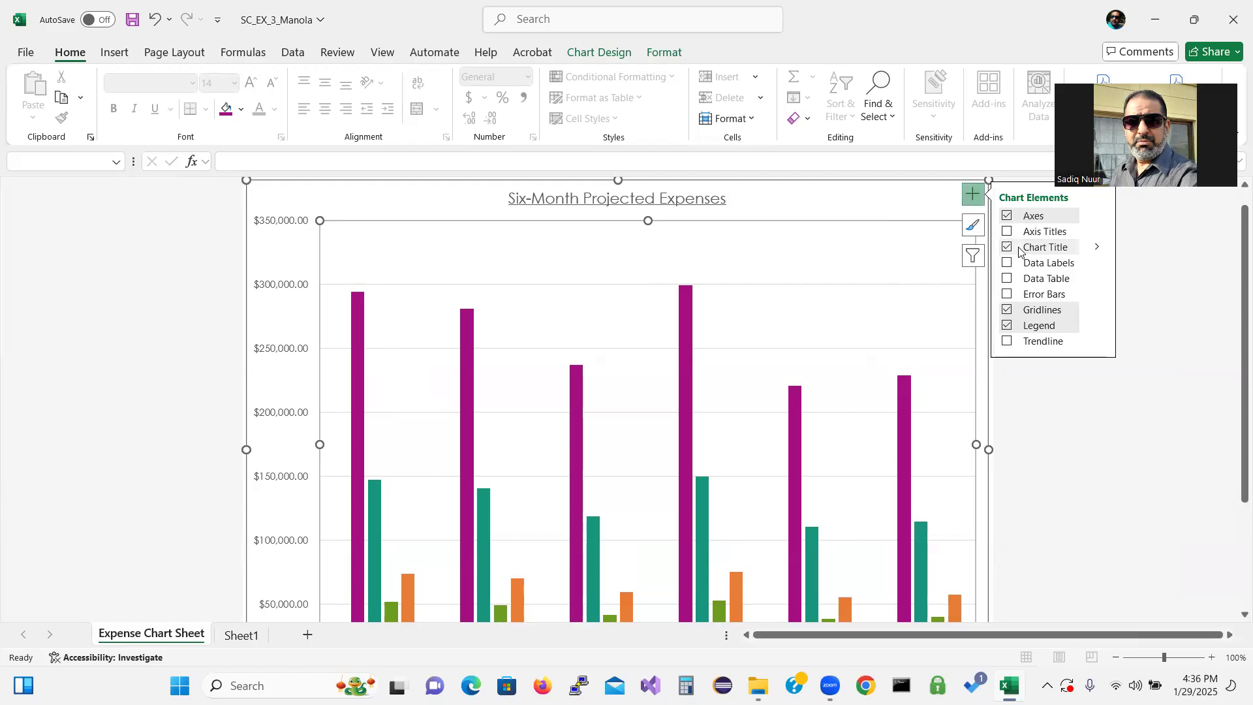
pyautogui.click(1008, 263)
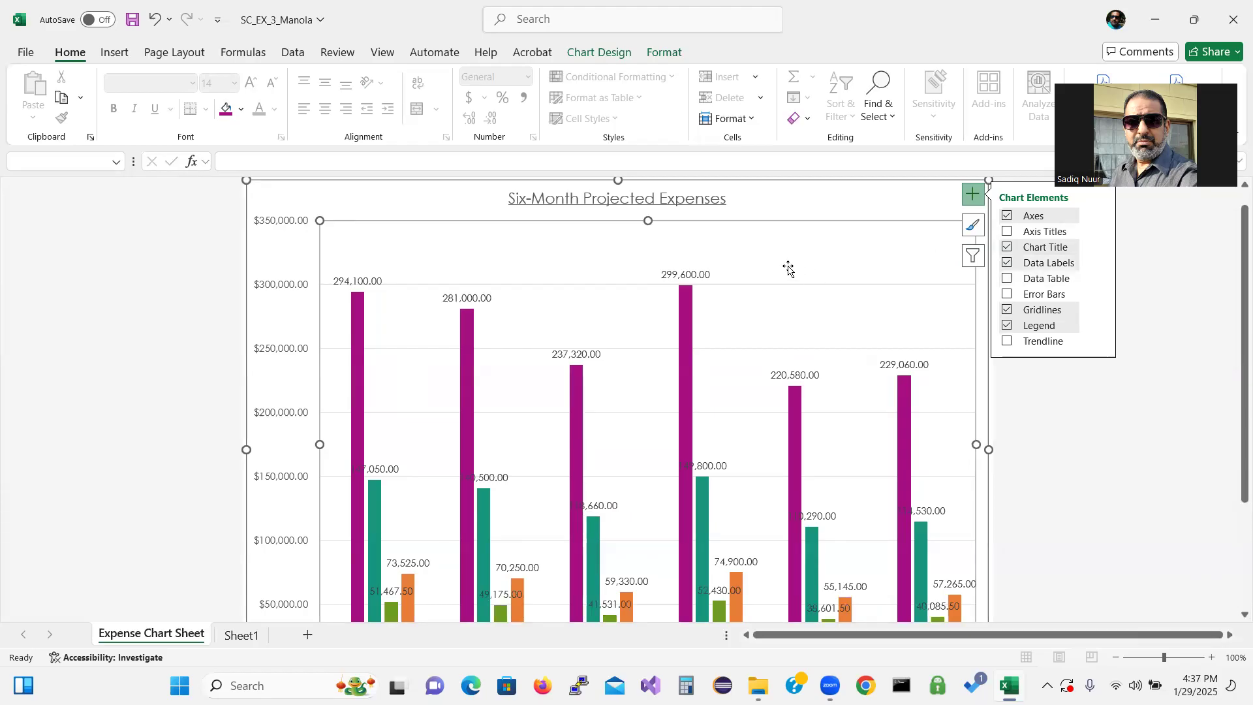
pyautogui.click(1006, 265)
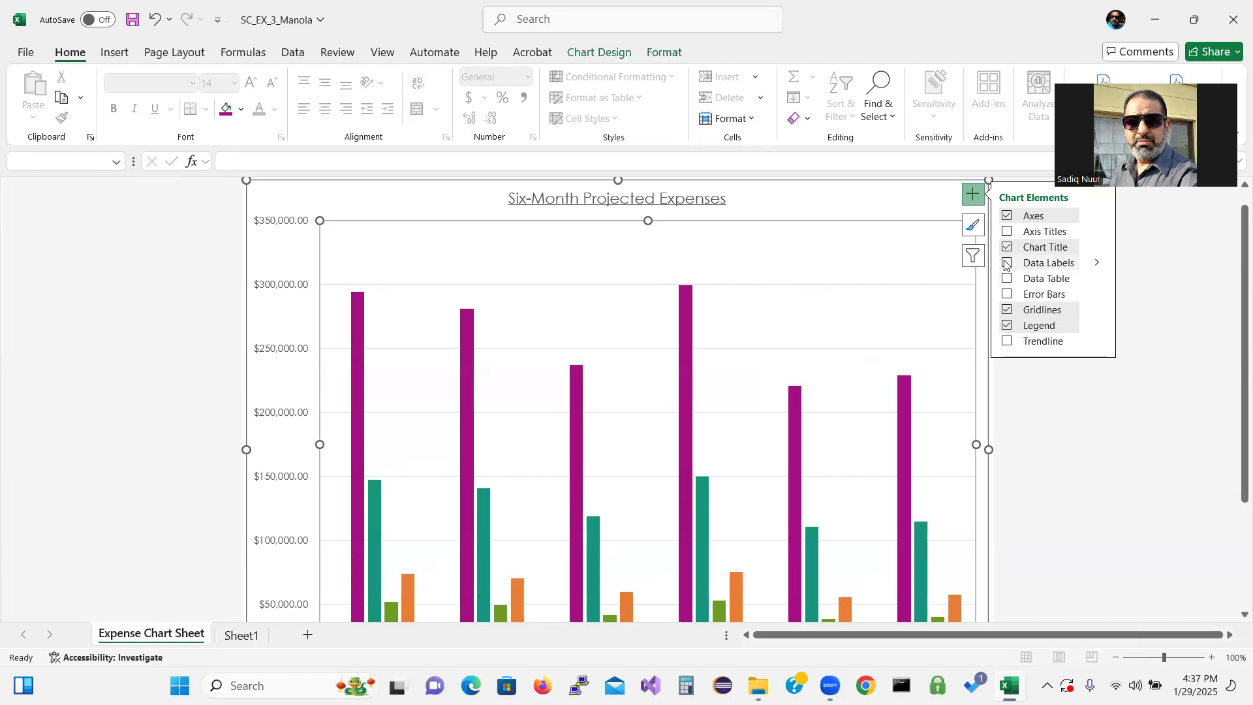
pyautogui.click(1096, 263)
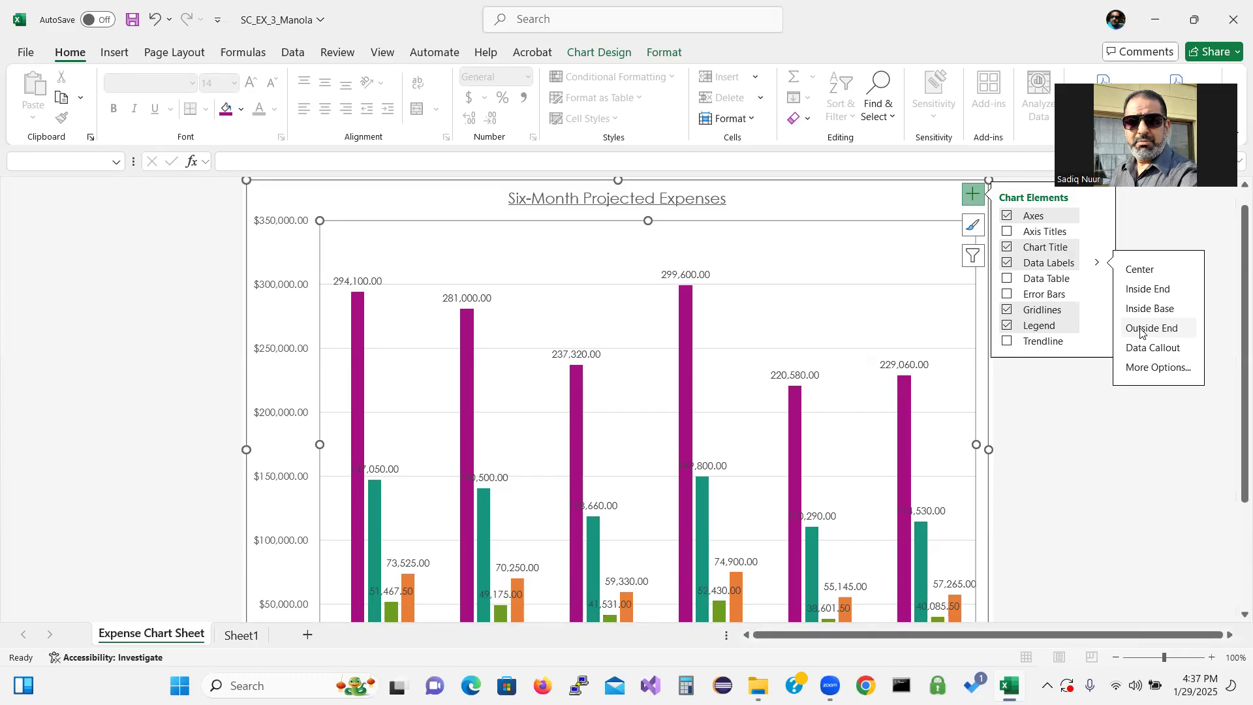
pyautogui.click(975, 194)
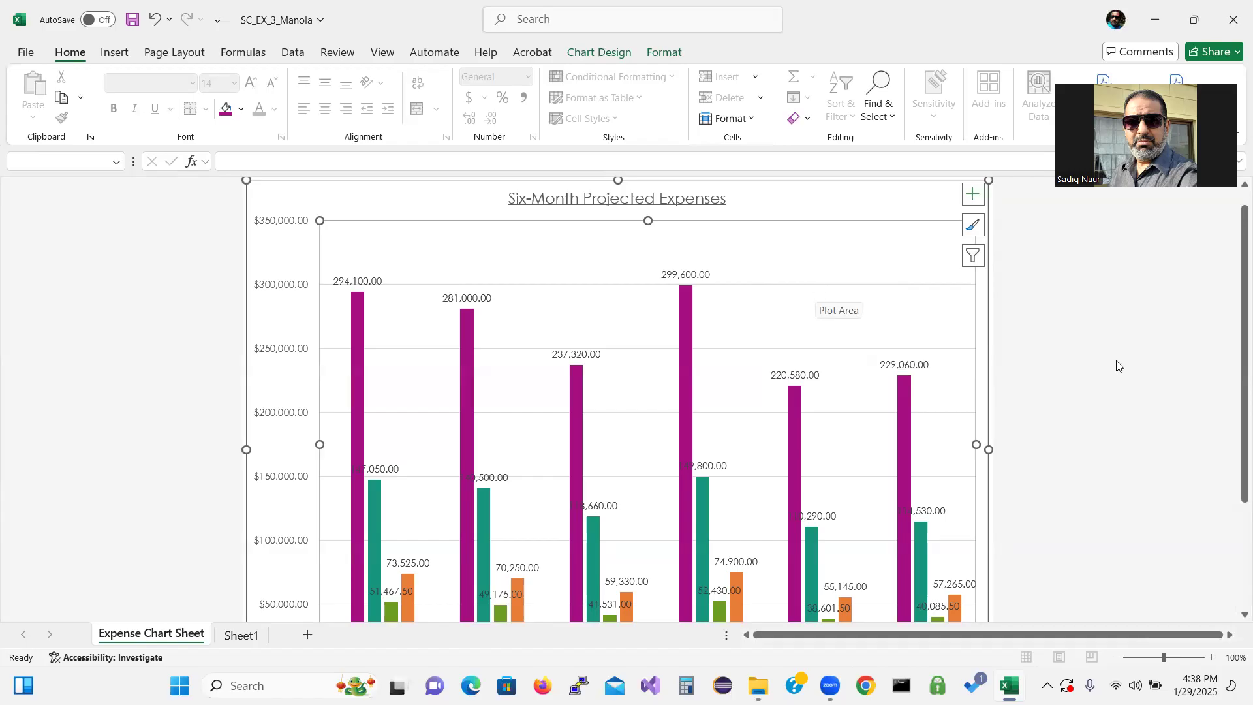
# Filter the chart to show only the Site Rental, Marketing and Miscellaneous series
pyautogui.moveTo(1235, 353); pyautogui.dragTo(1235, 419)
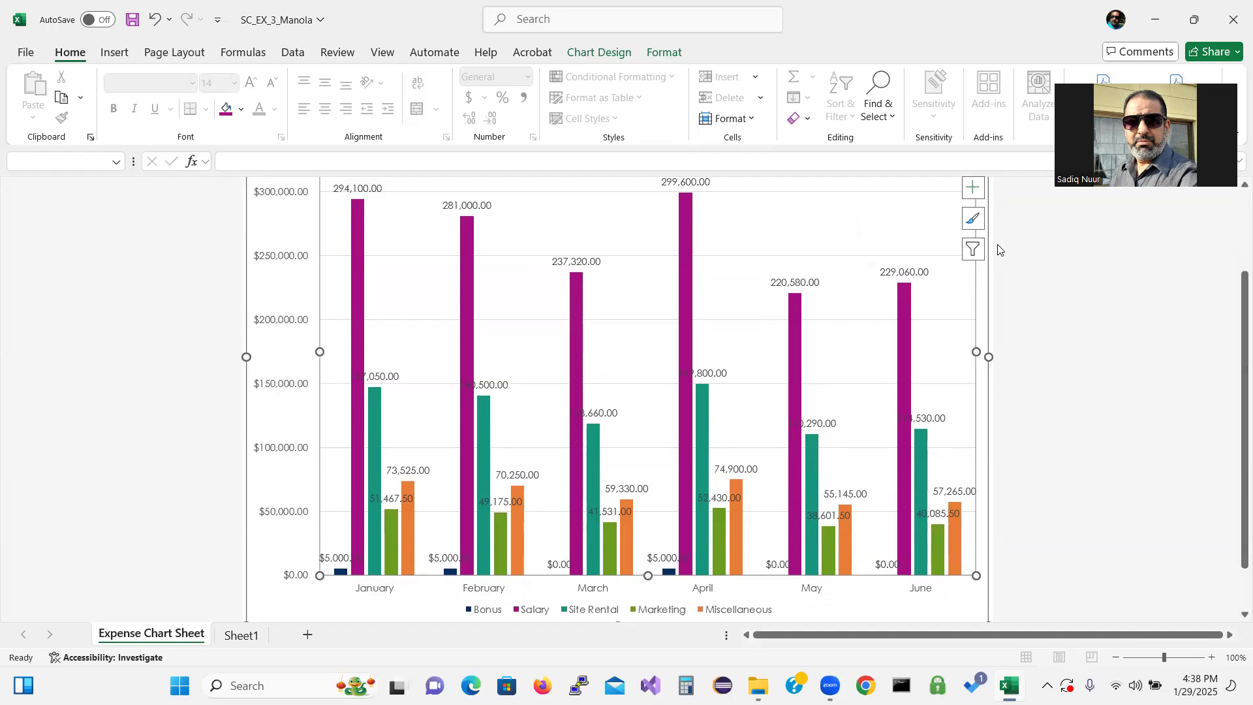
pyautogui.click(971, 250)
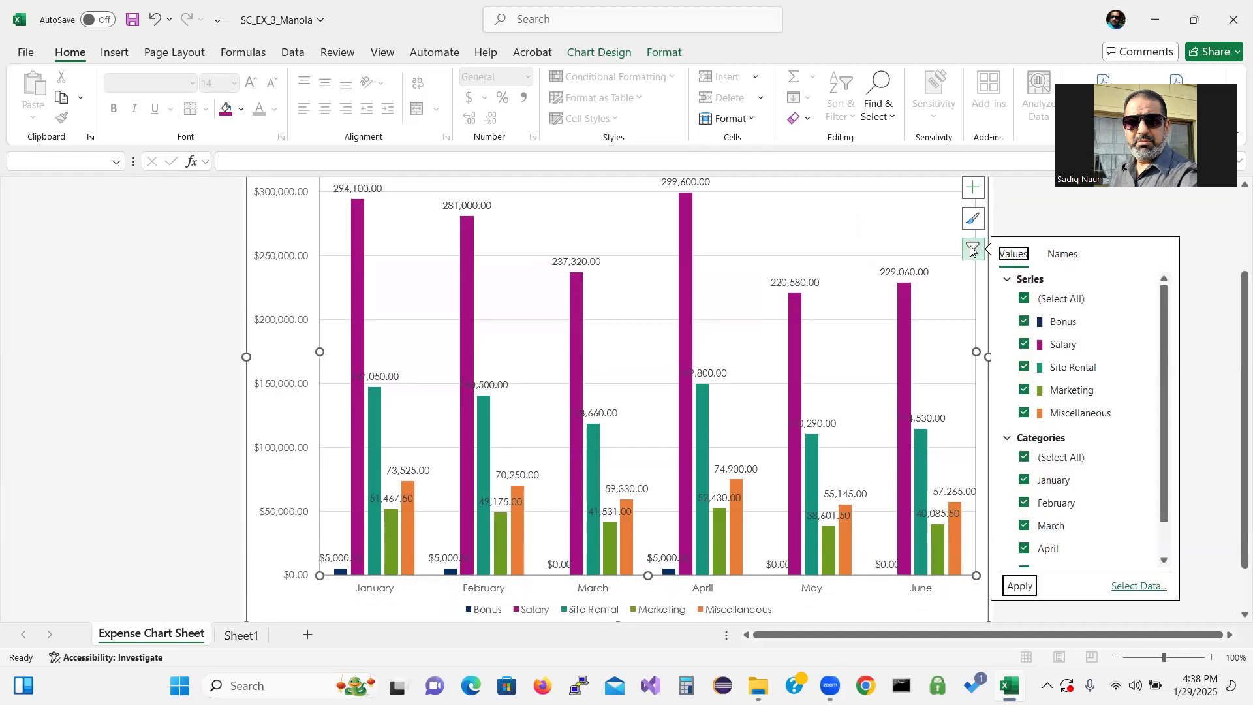
pyautogui.click(1023, 299)
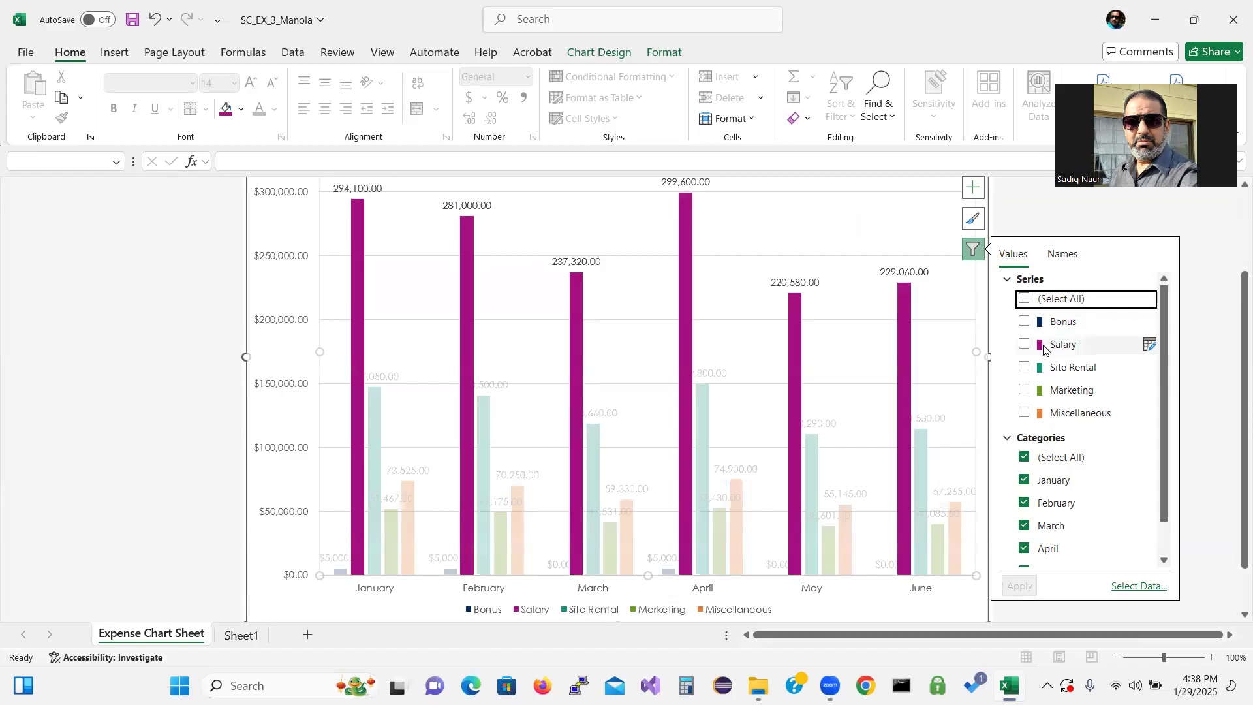
pyautogui.click(1023, 367)
pyautogui.click(1023, 389)
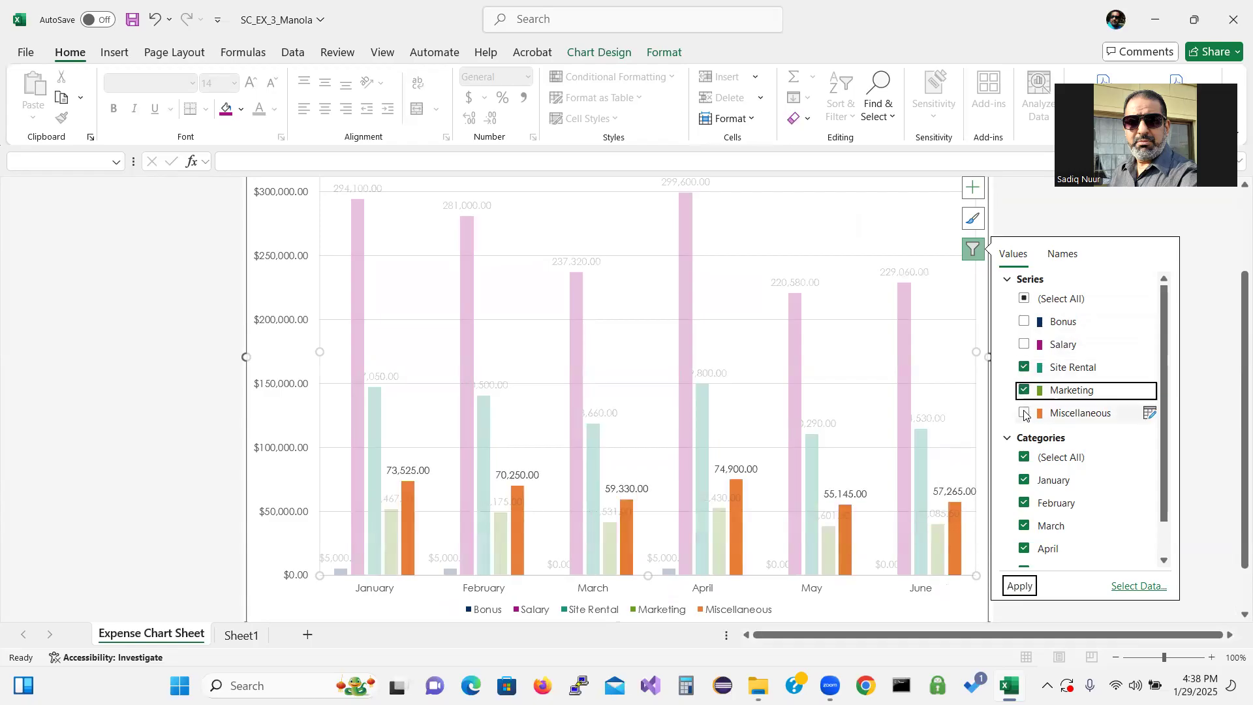
pyautogui.click(1023, 413)
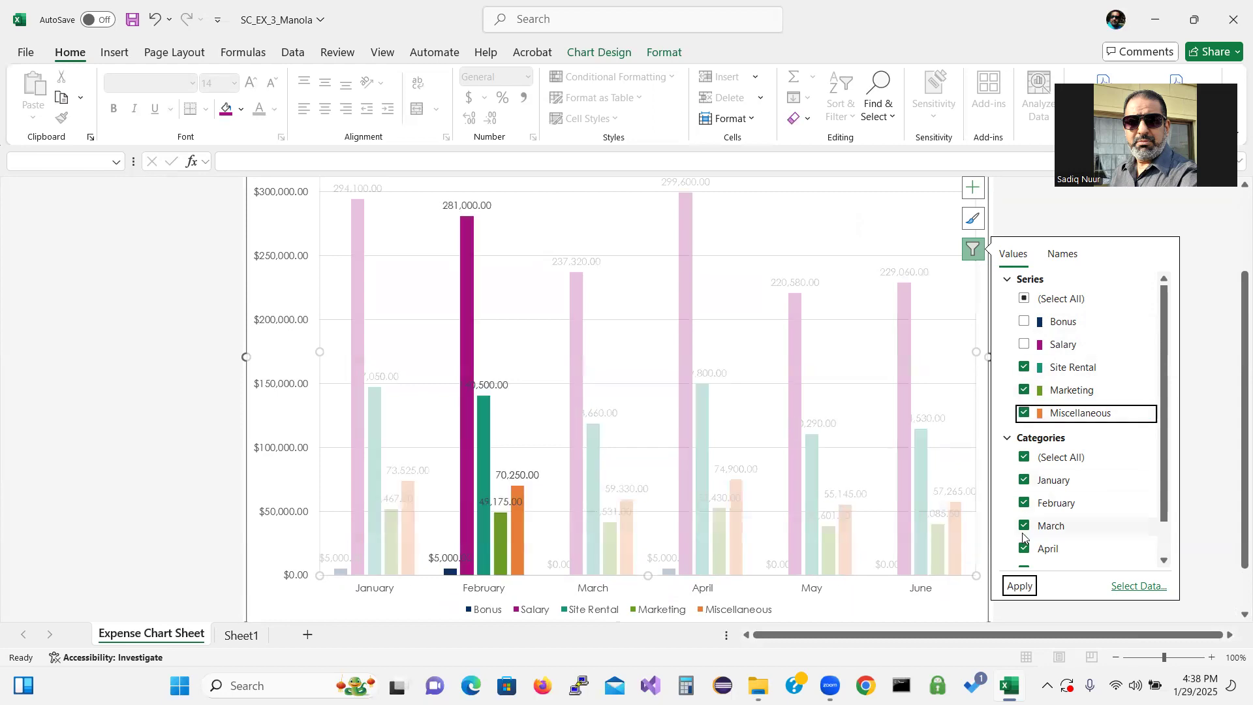
pyautogui.click(1016, 586)
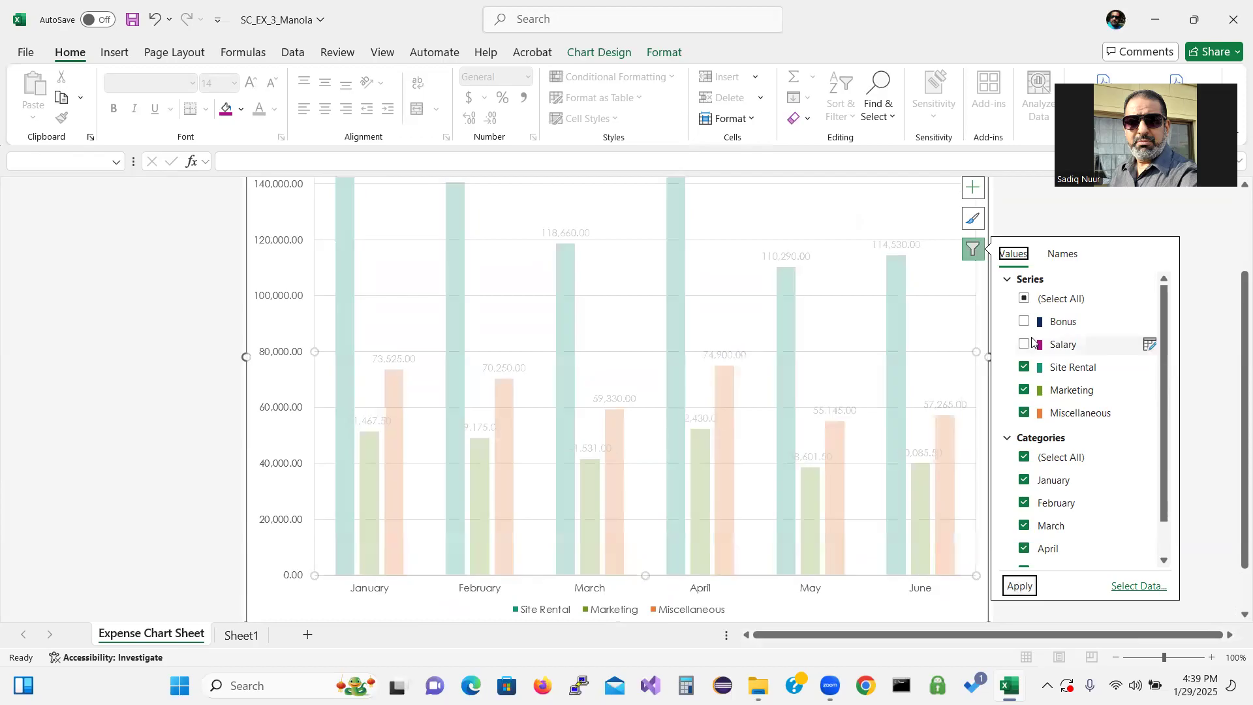
pyautogui.click(973, 251)
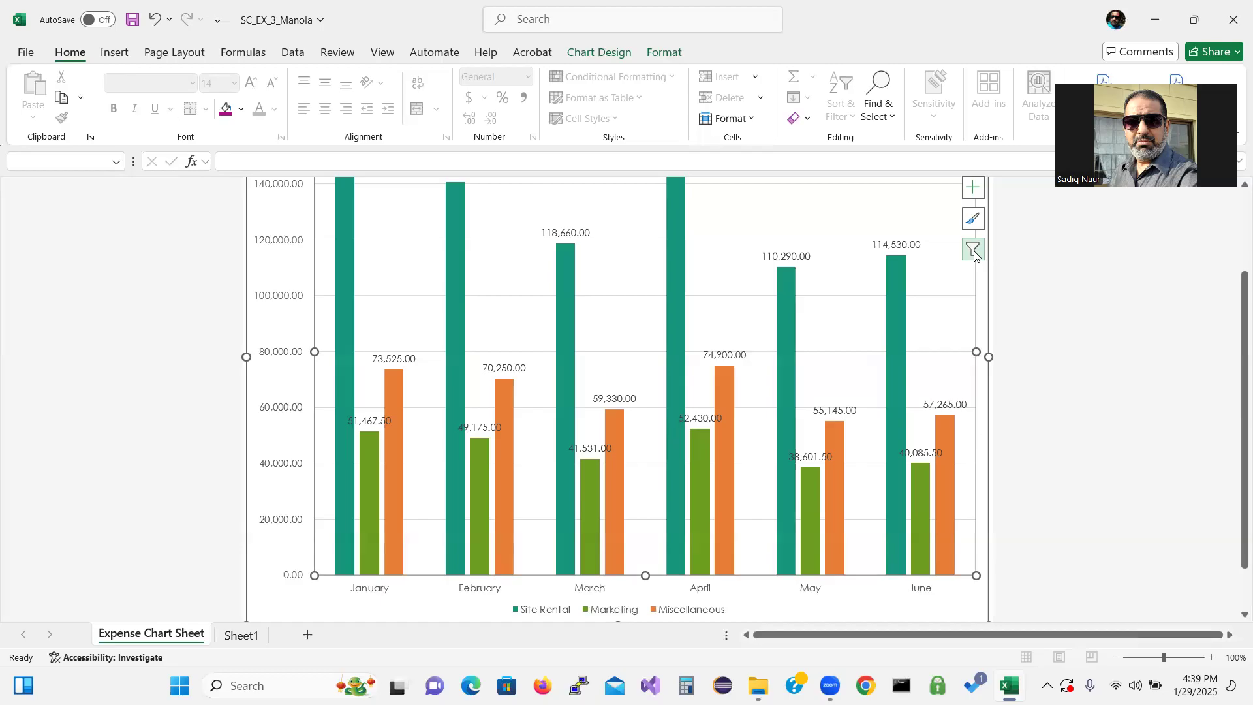
# Add a primary vertical axis title to the chart, leaving the horizontal axis without a title
pyautogui.click(971, 189)
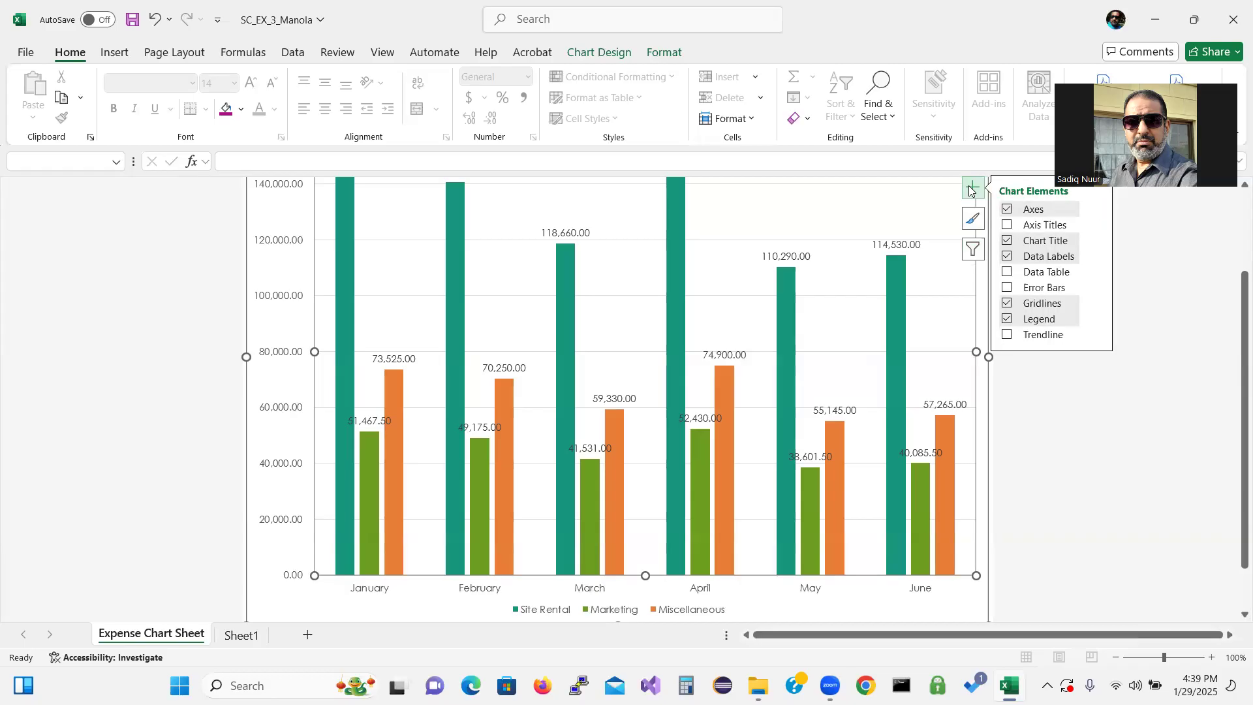
pyautogui.click(1008, 225)
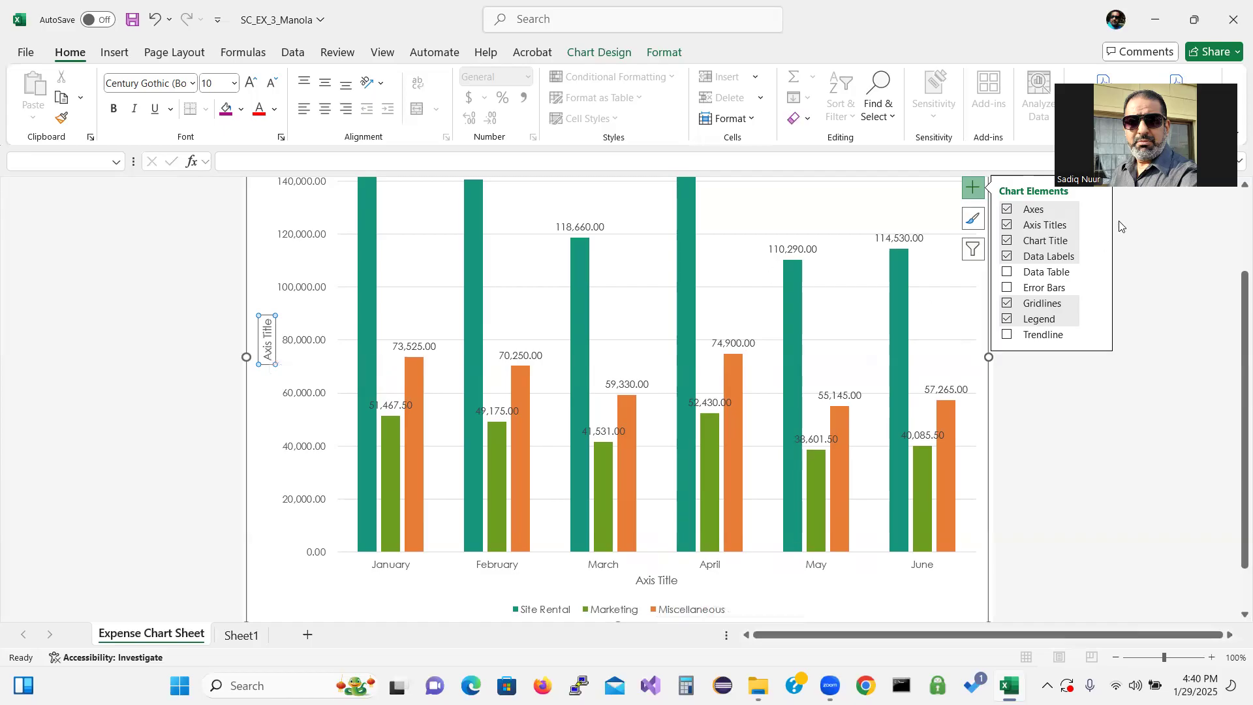
pyautogui.click(1097, 228)
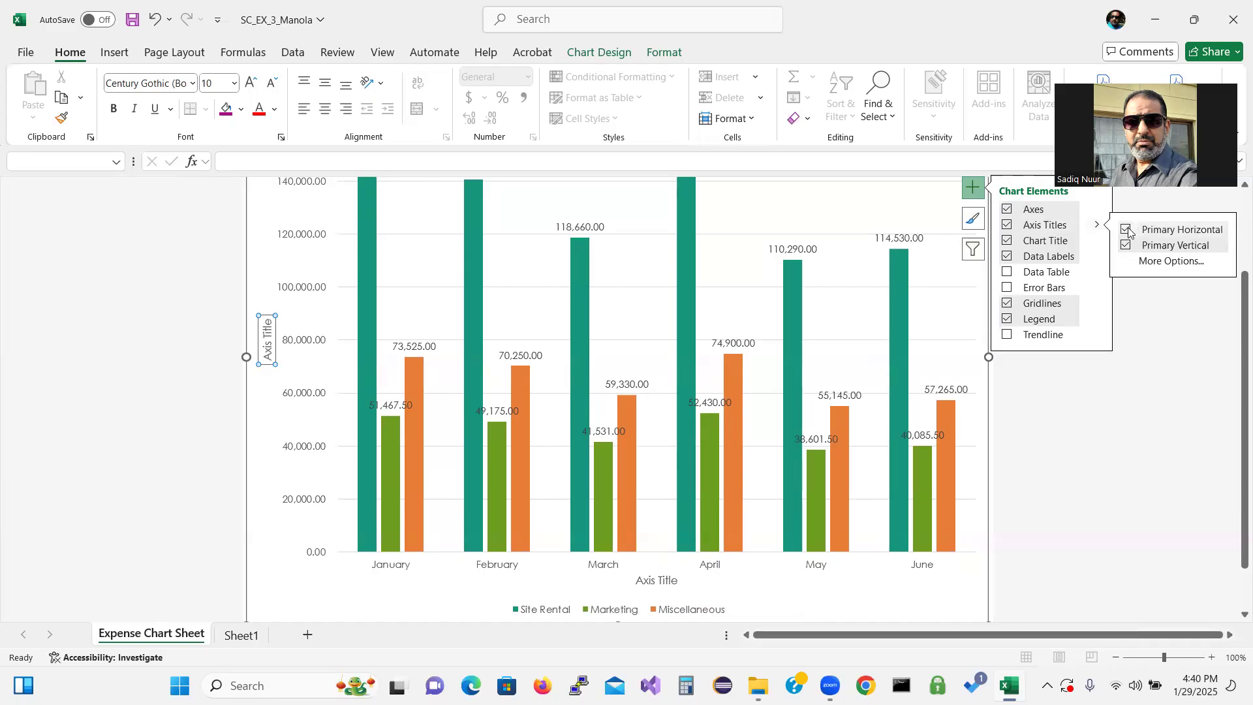
pyautogui.click(1125, 231)
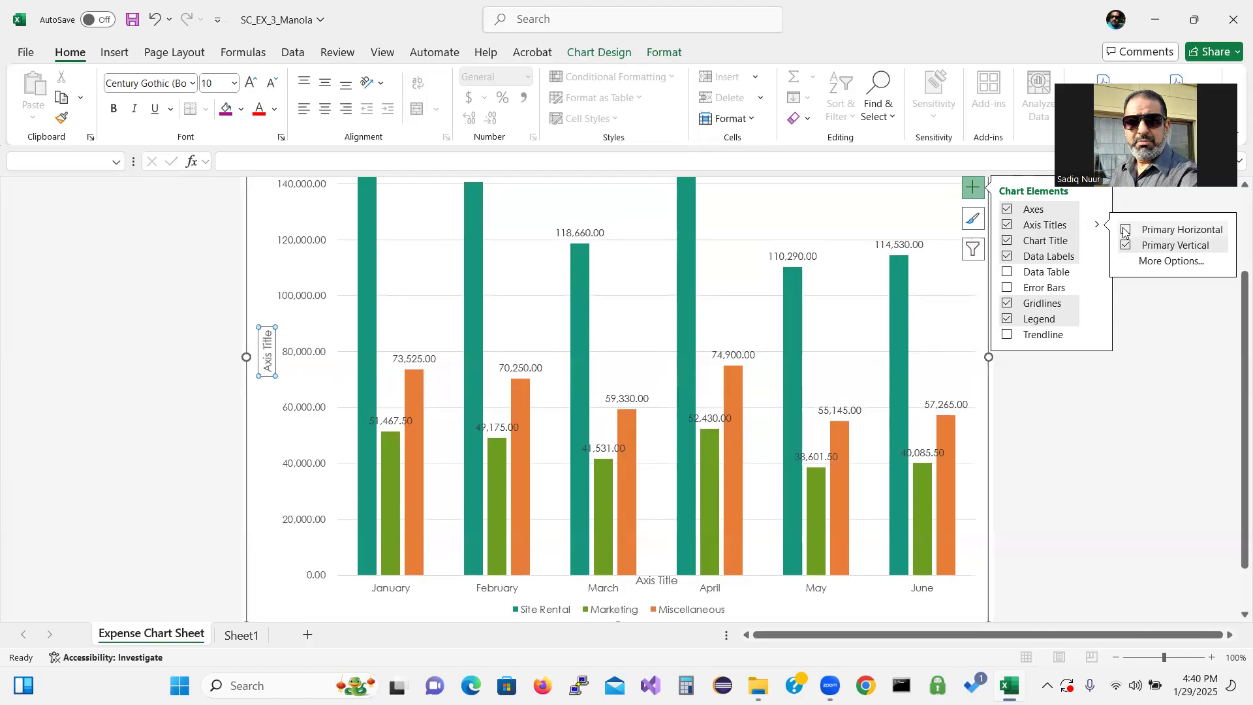
pyautogui.click(1142, 370)
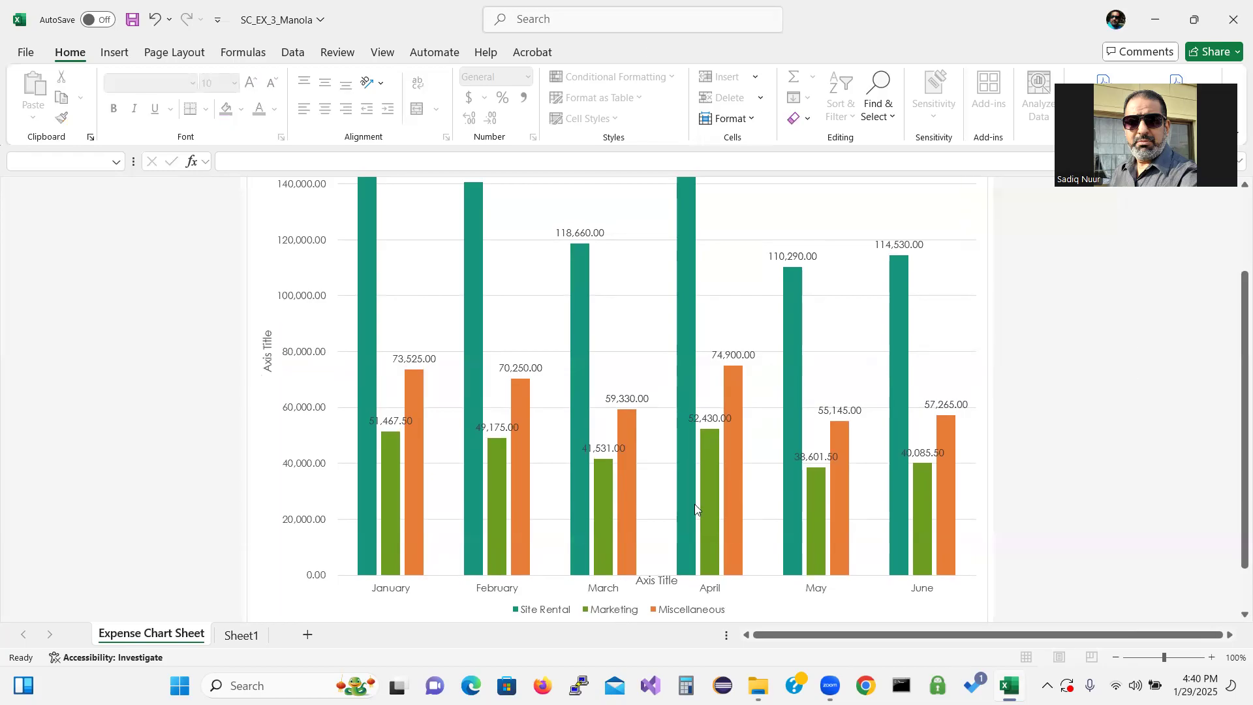
pyautogui.click(660, 598)
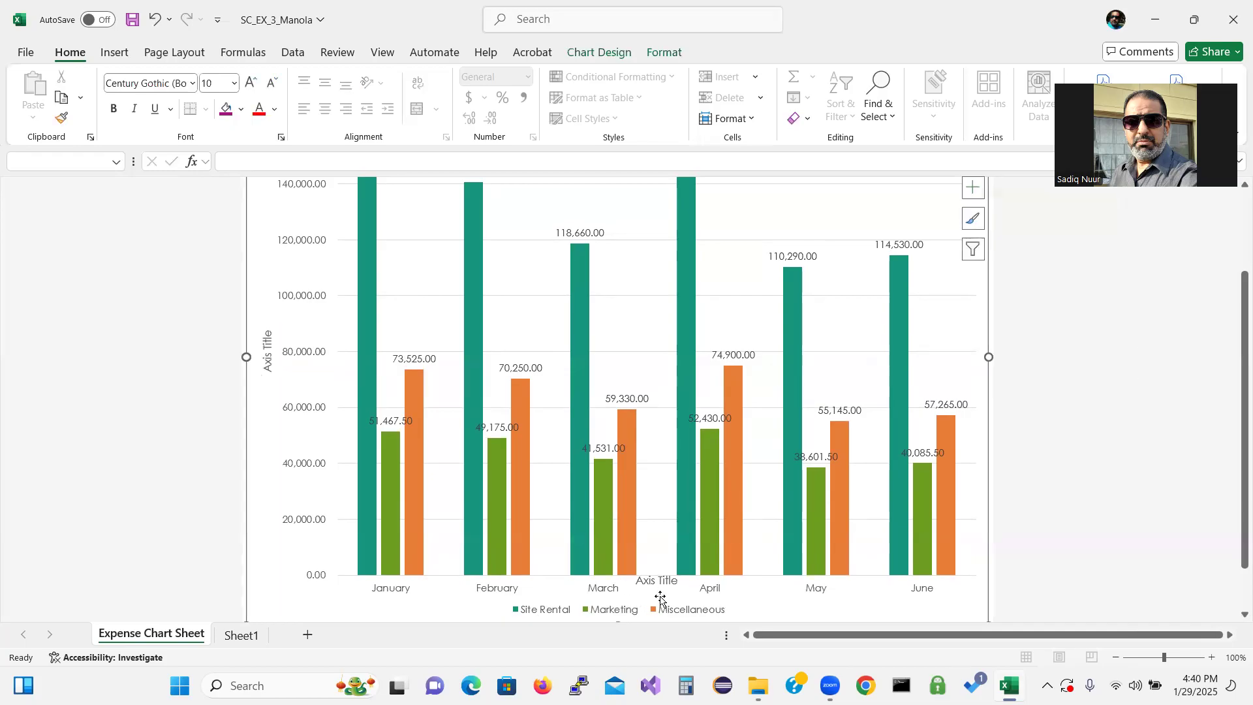
pyautogui.click(270, 355)
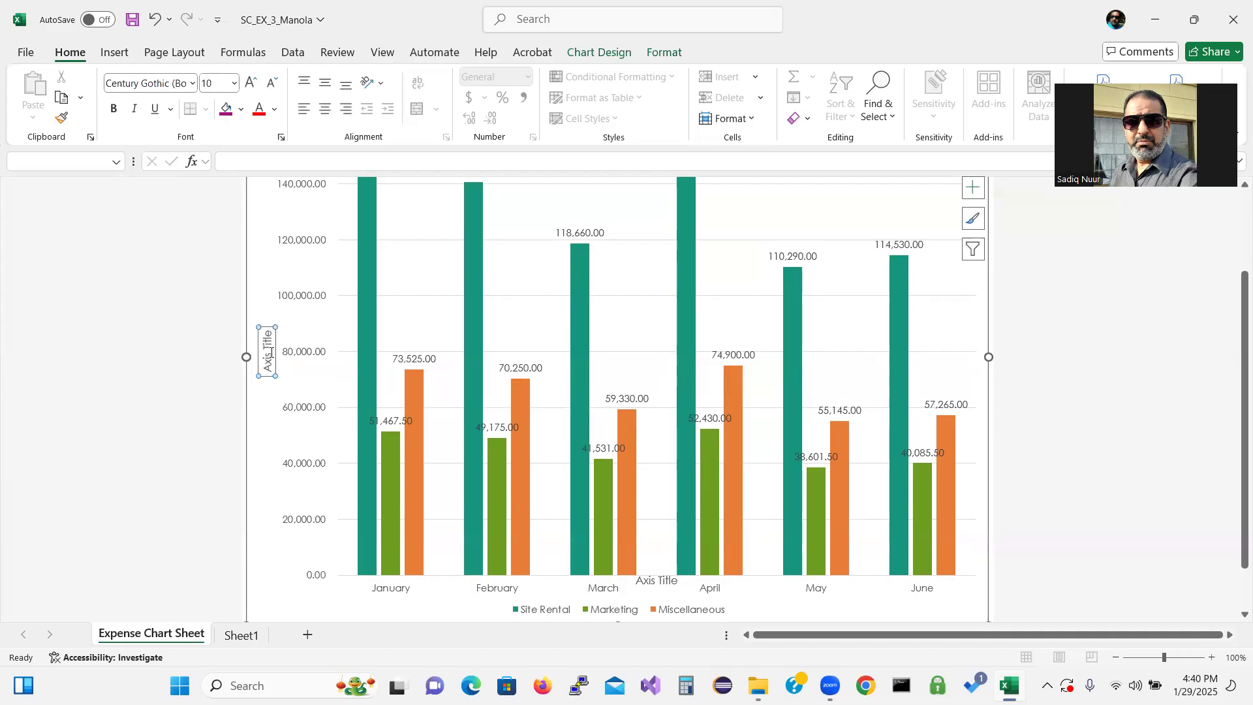
pyautogui.click(973, 187)
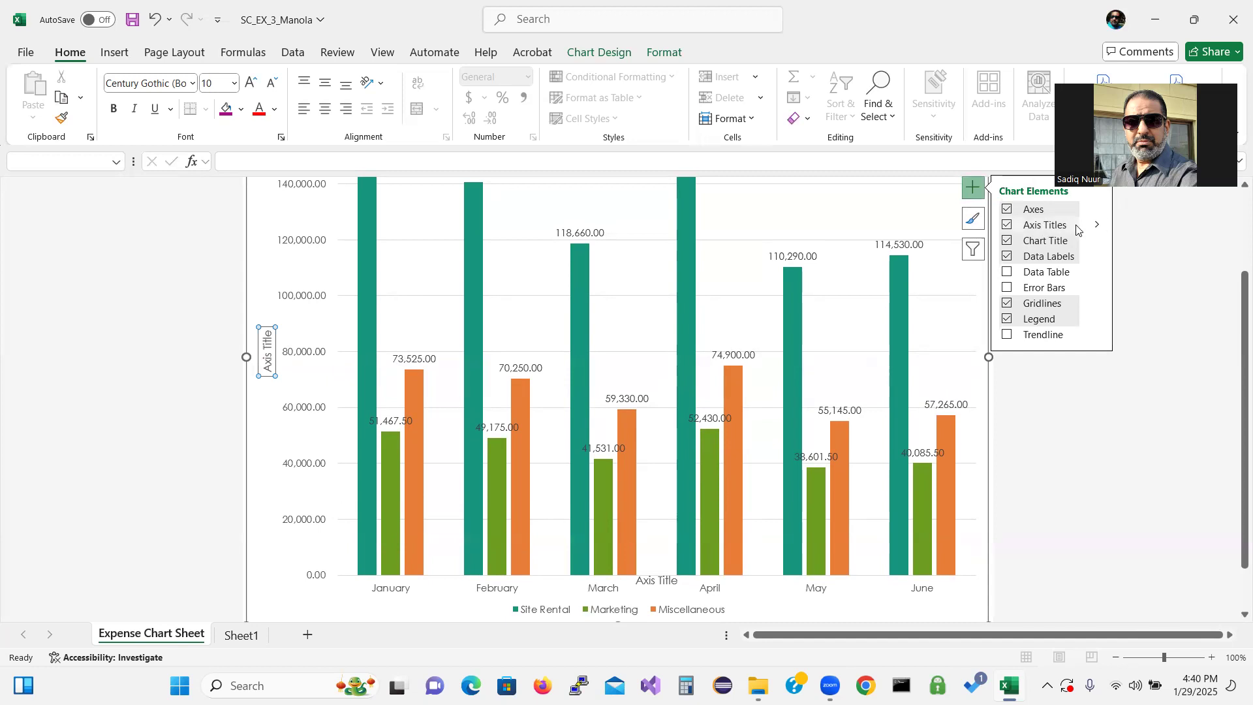
pyautogui.click(1098, 224)
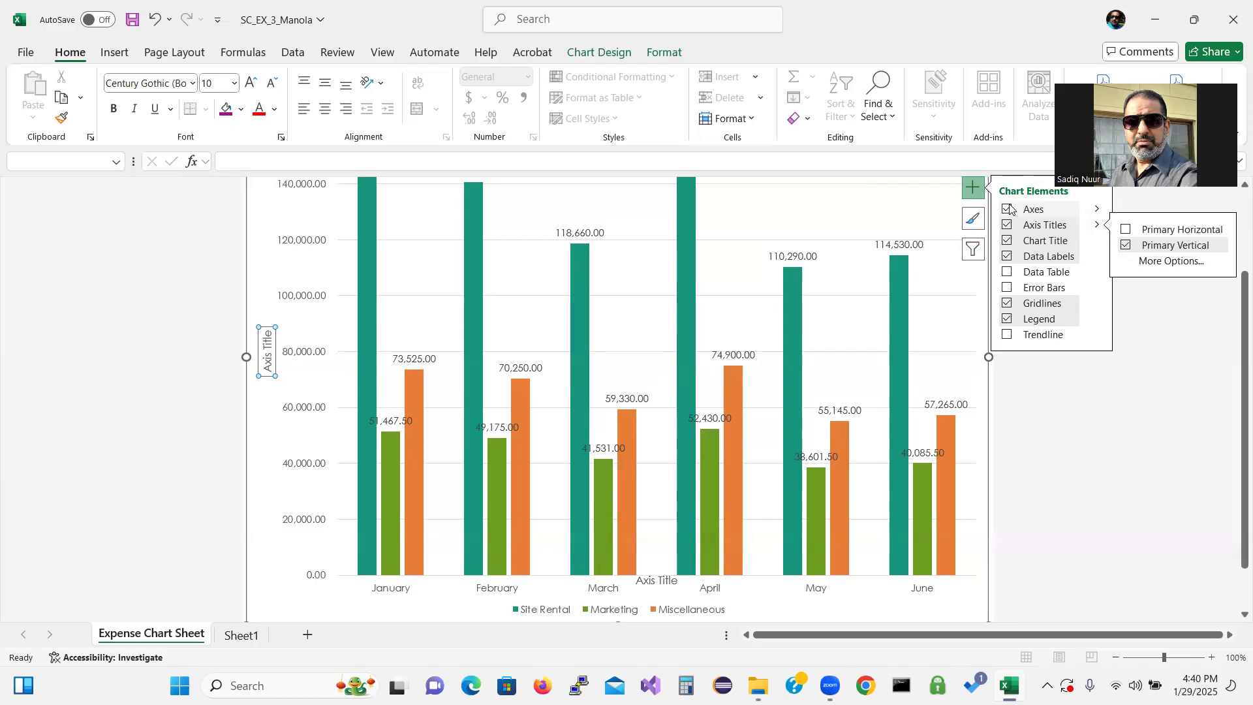
pyautogui.click(1126, 246)
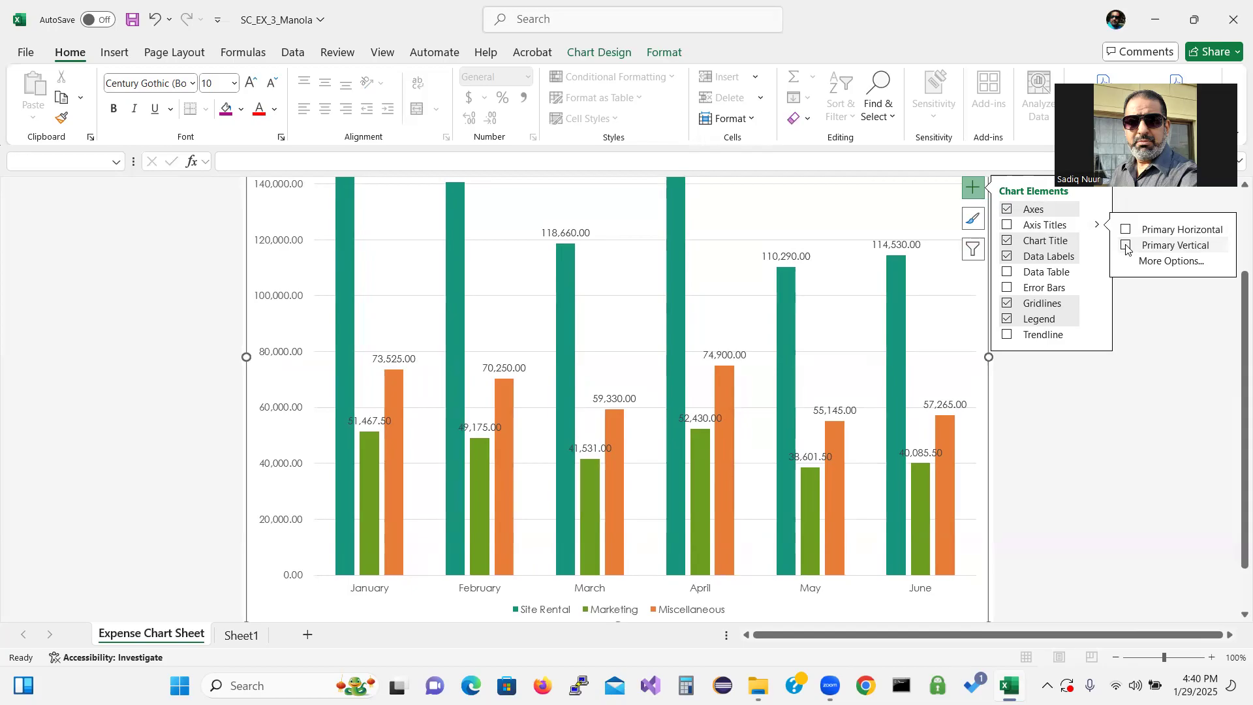
pyautogui.click(1125, 246)
pyautogui.click(1126, 246)
pyautogui.click(1127, 246)
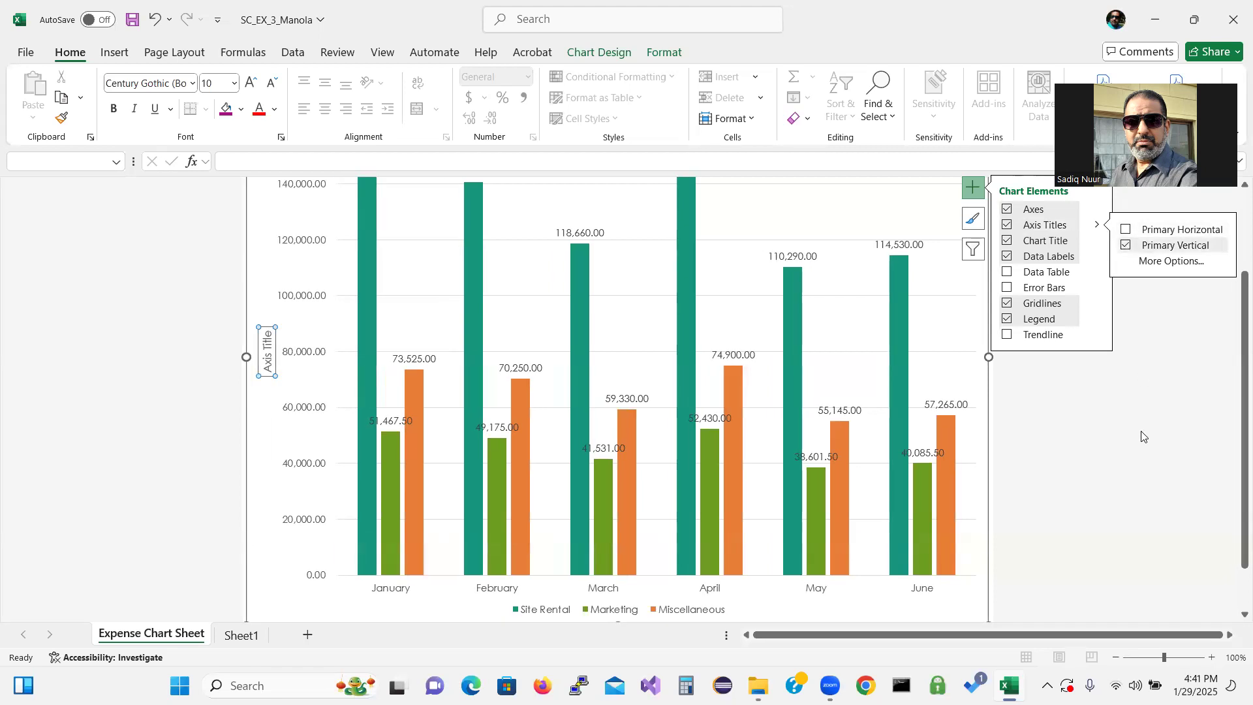
pyautogui.click(973, 190)
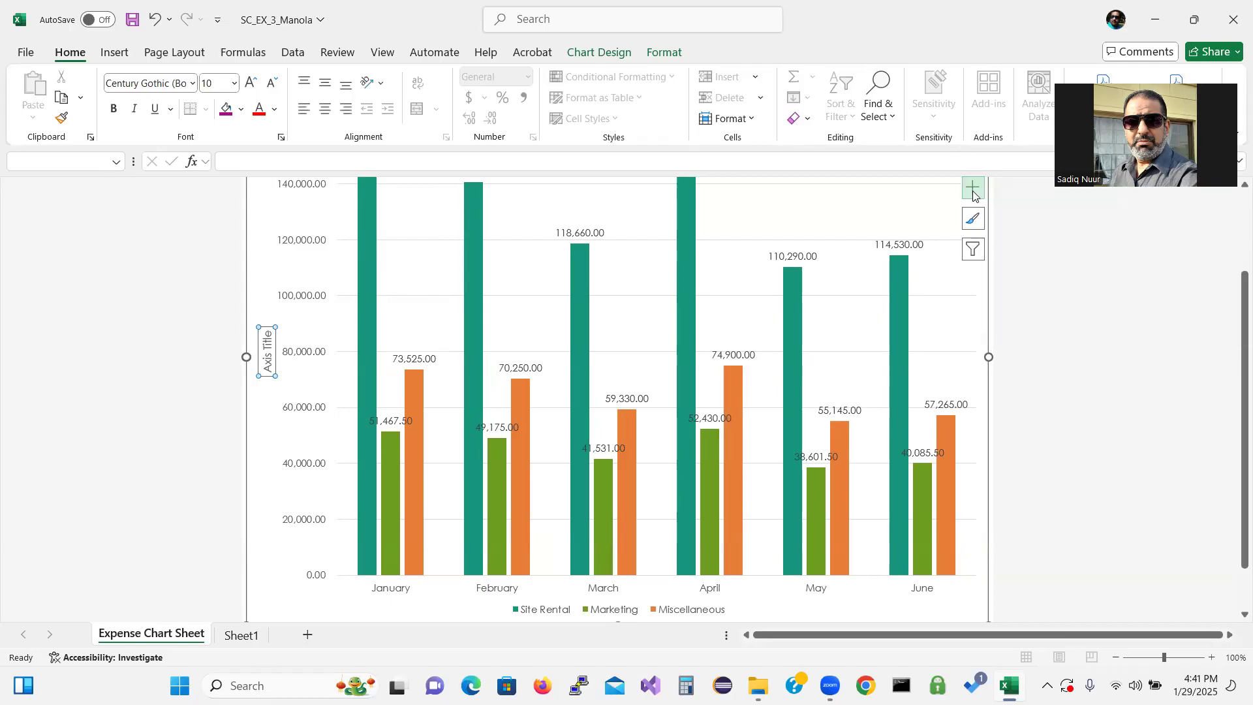
# Delete the placeholder text from the vertical axis title
pyautogui.click(267, 367)
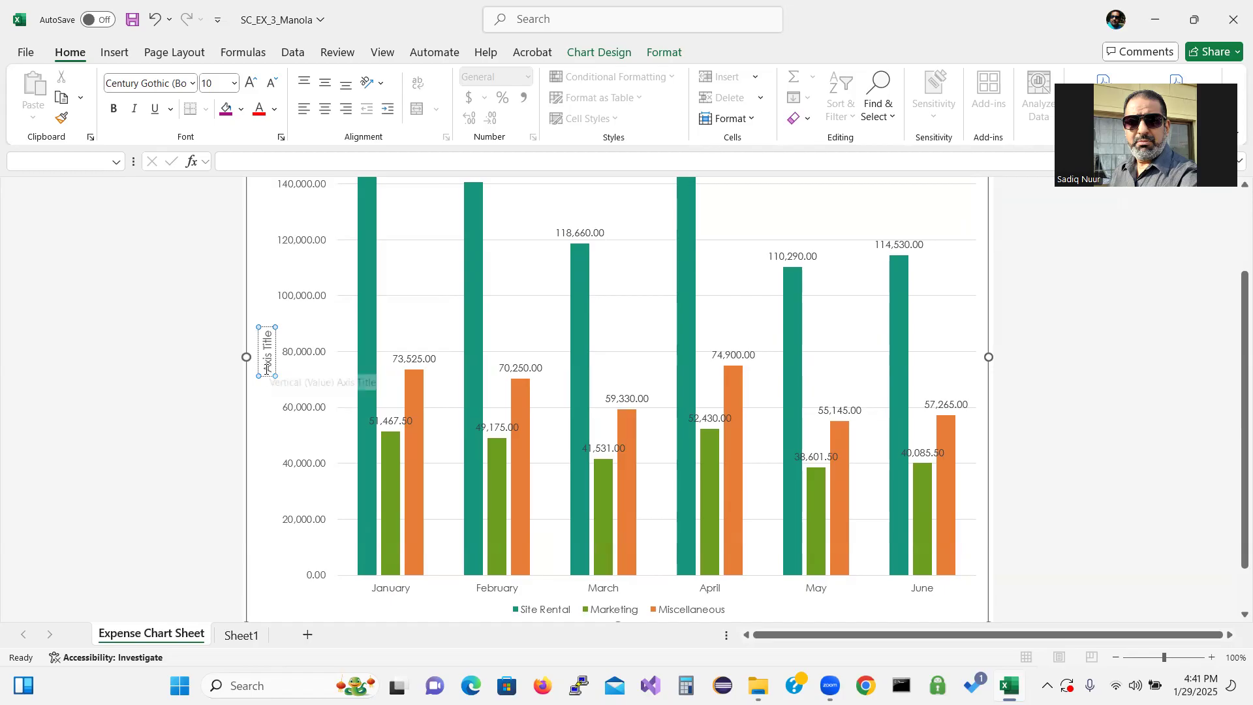
pyautogui.moveTo(266, 369); pyautogui.dragTo(259, 341)
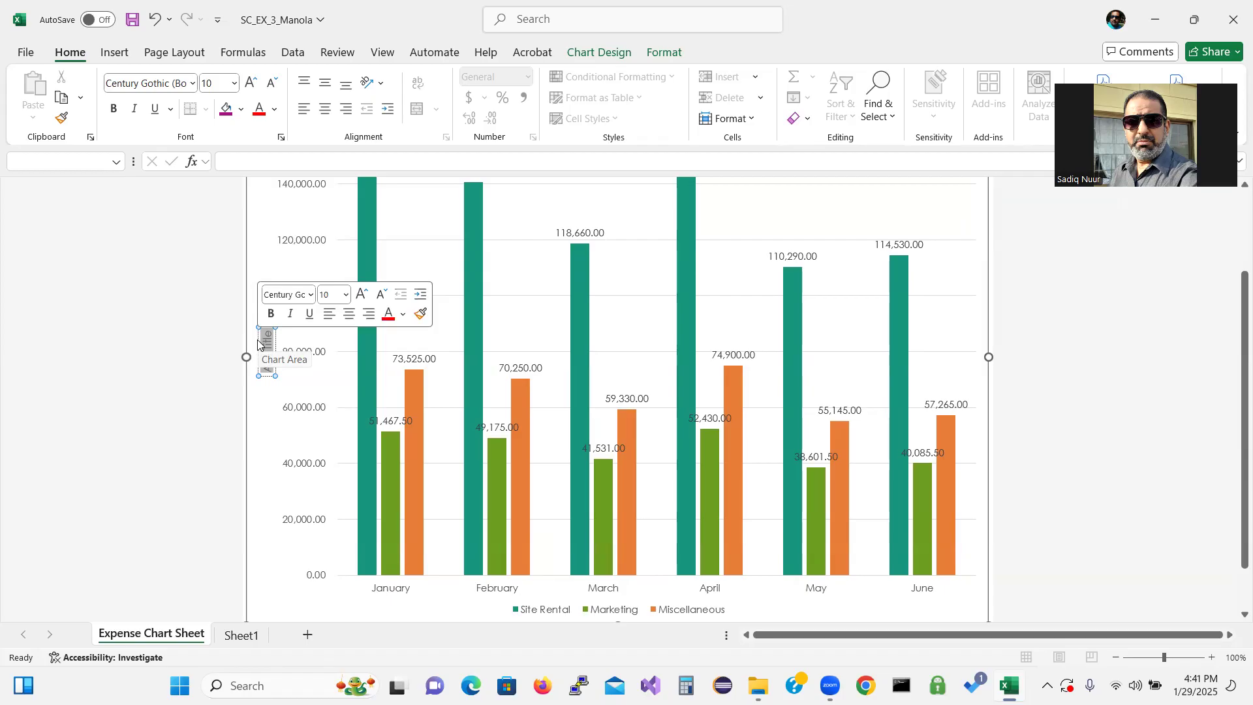
pyautogui.press('BackSpace')
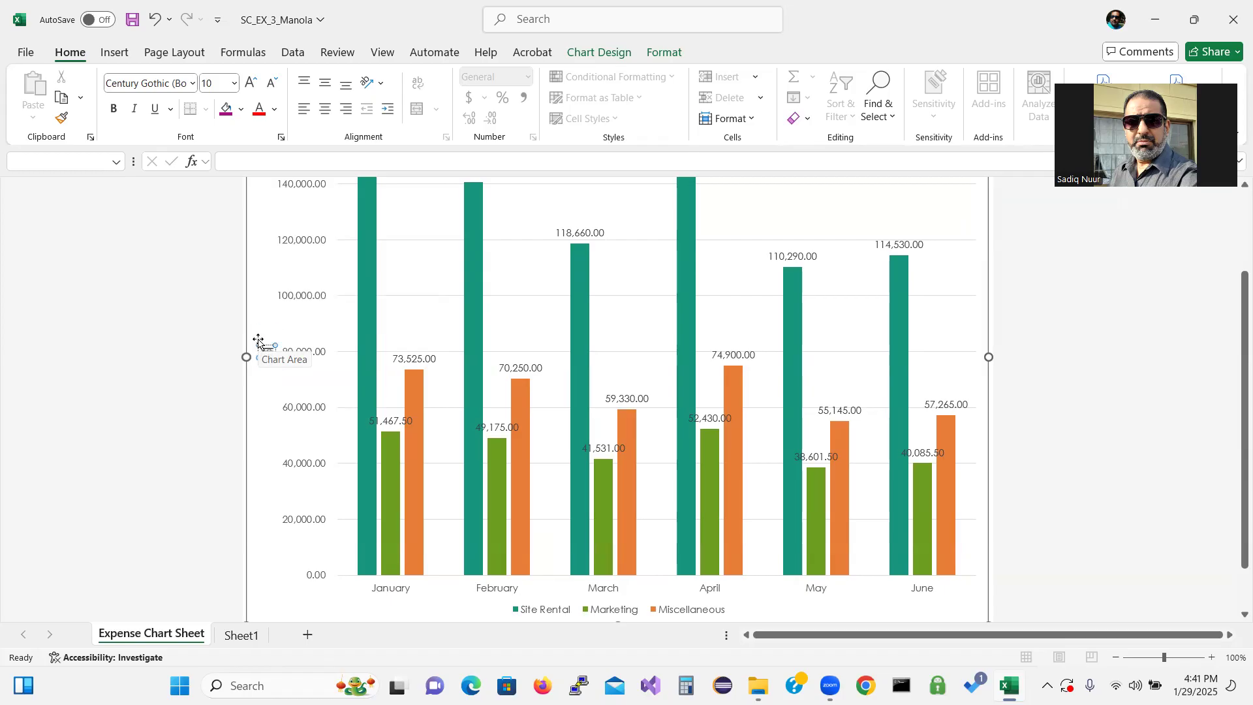
pyautogui.click(1044, 358)
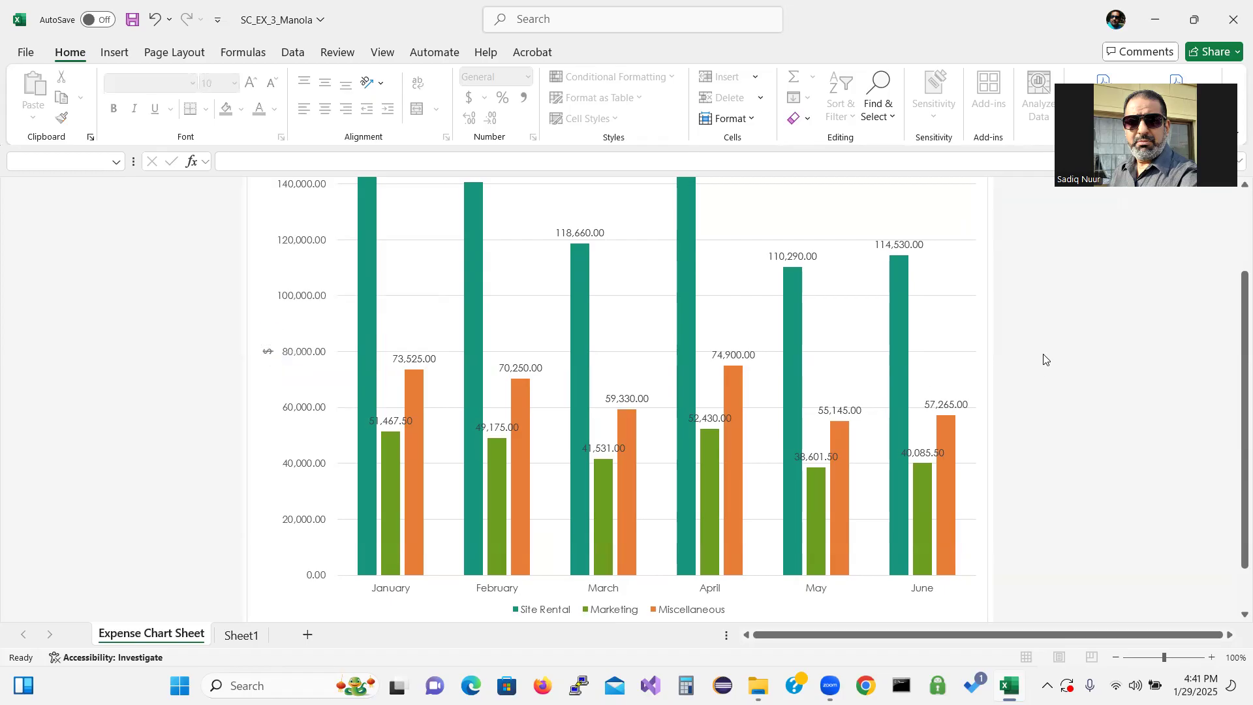
pyautogui.click(269, 353)
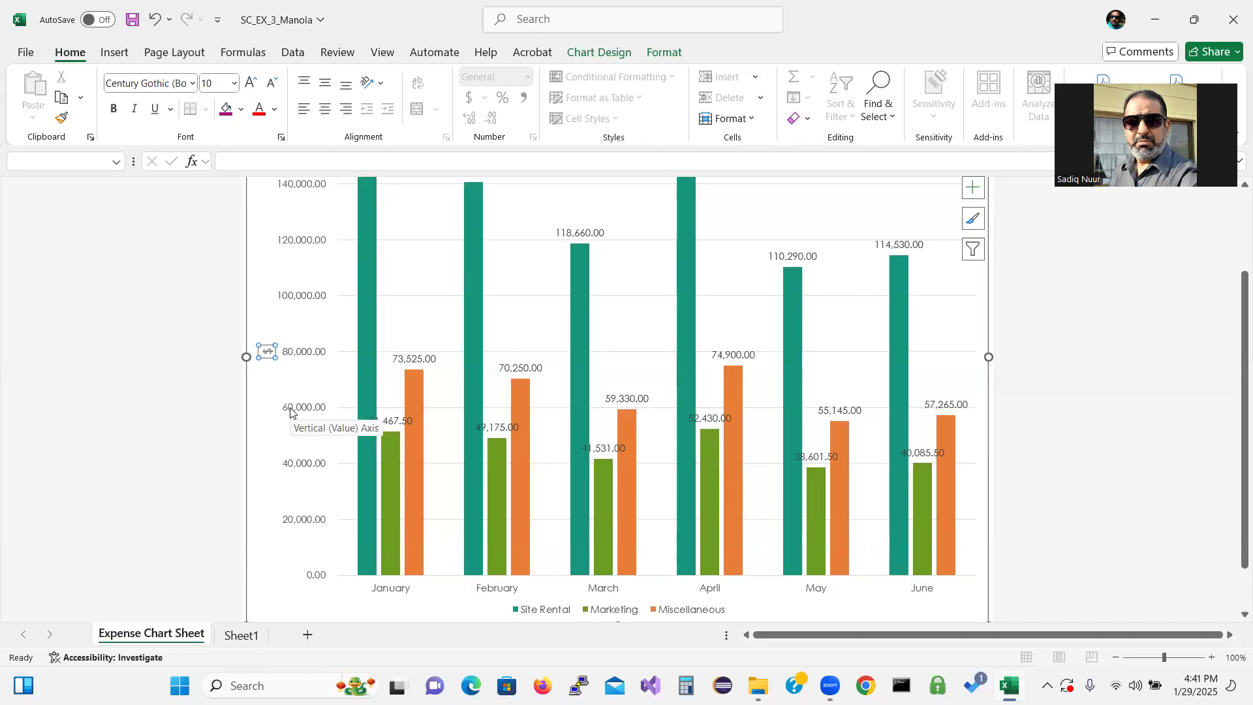
# Examine the vertical axis title's alignment and text direction options, closing the format pane without changes
pyautogui.rightClick(266, 351)
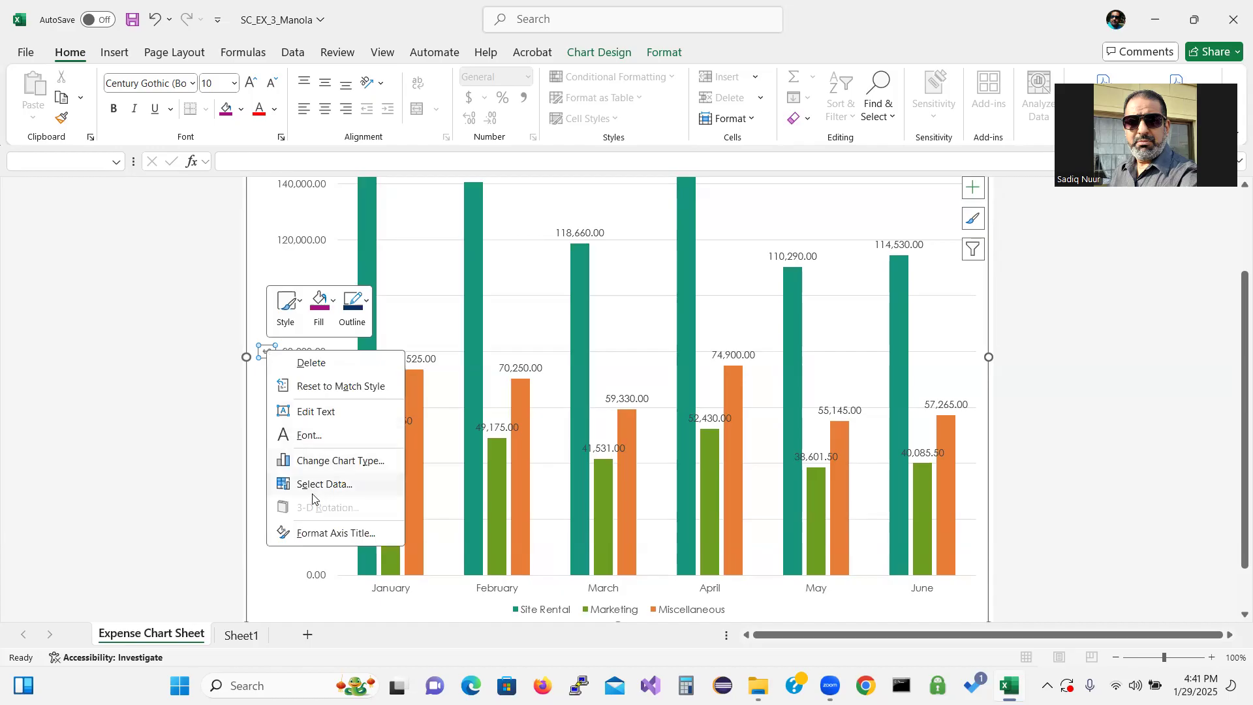
pyautogui.click(321, 534)
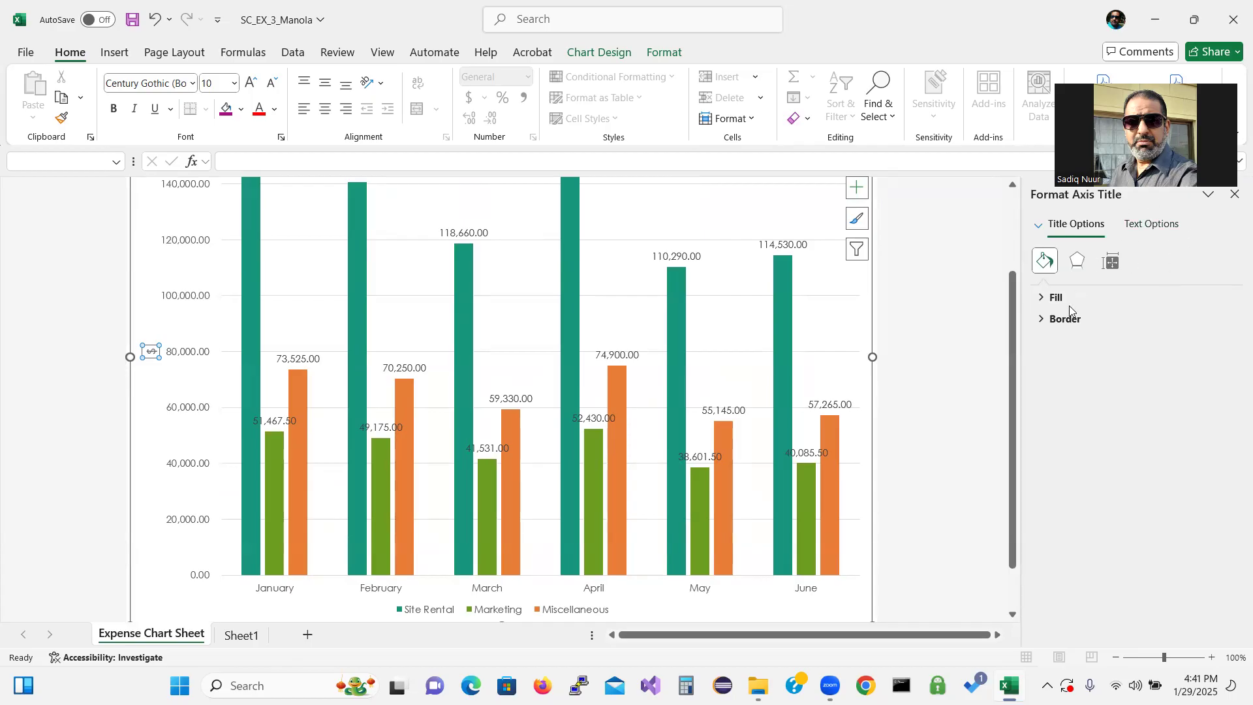
pyautogui.click(1113, 261)
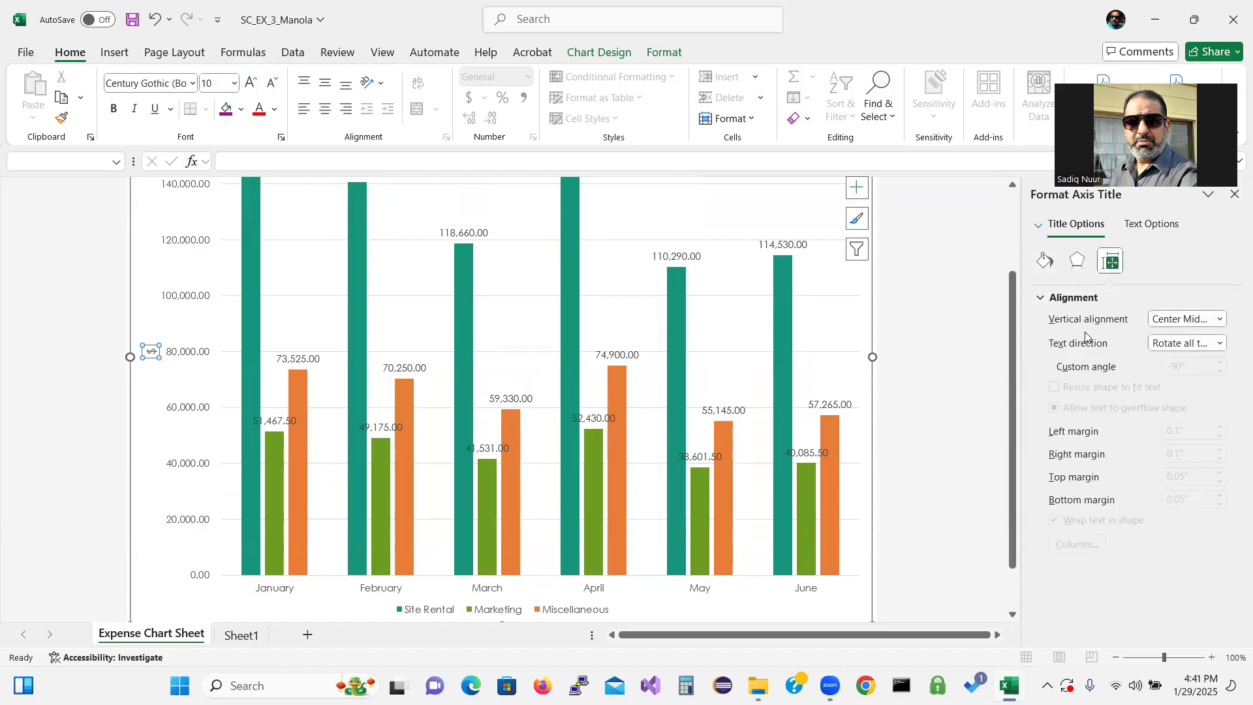
pyautogui.click(1220, 319)
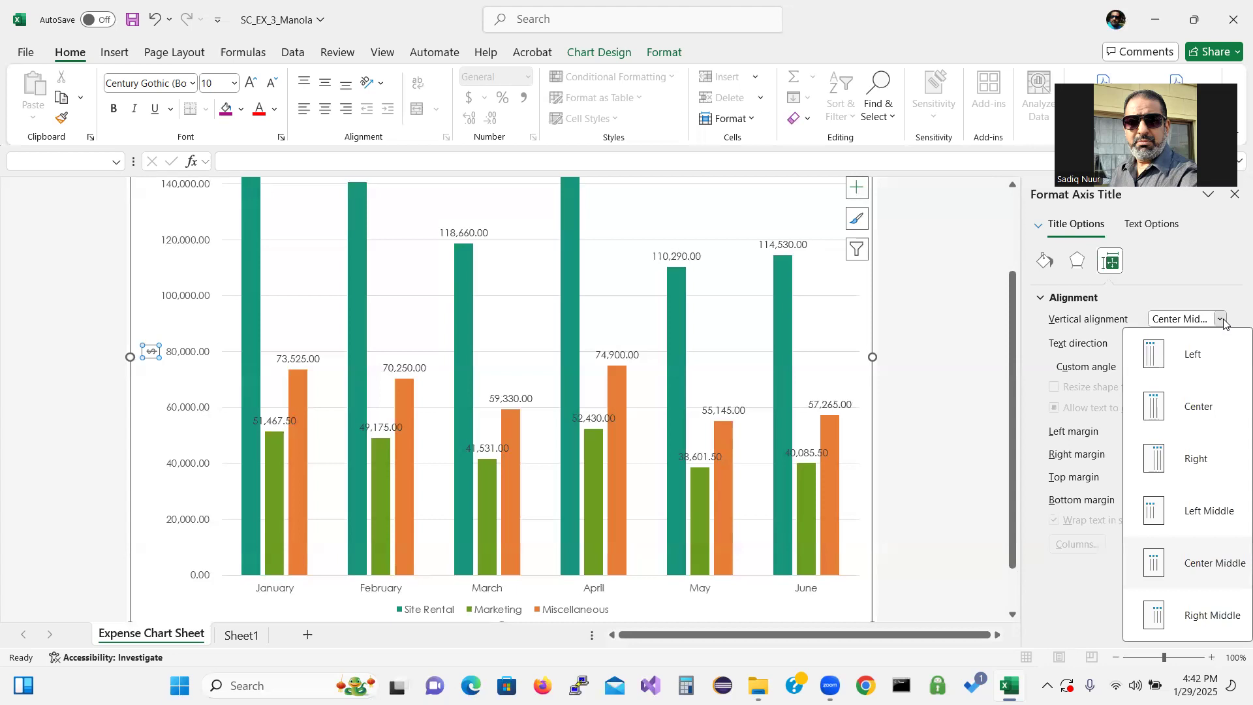
pyautogui.click(1211, 265)
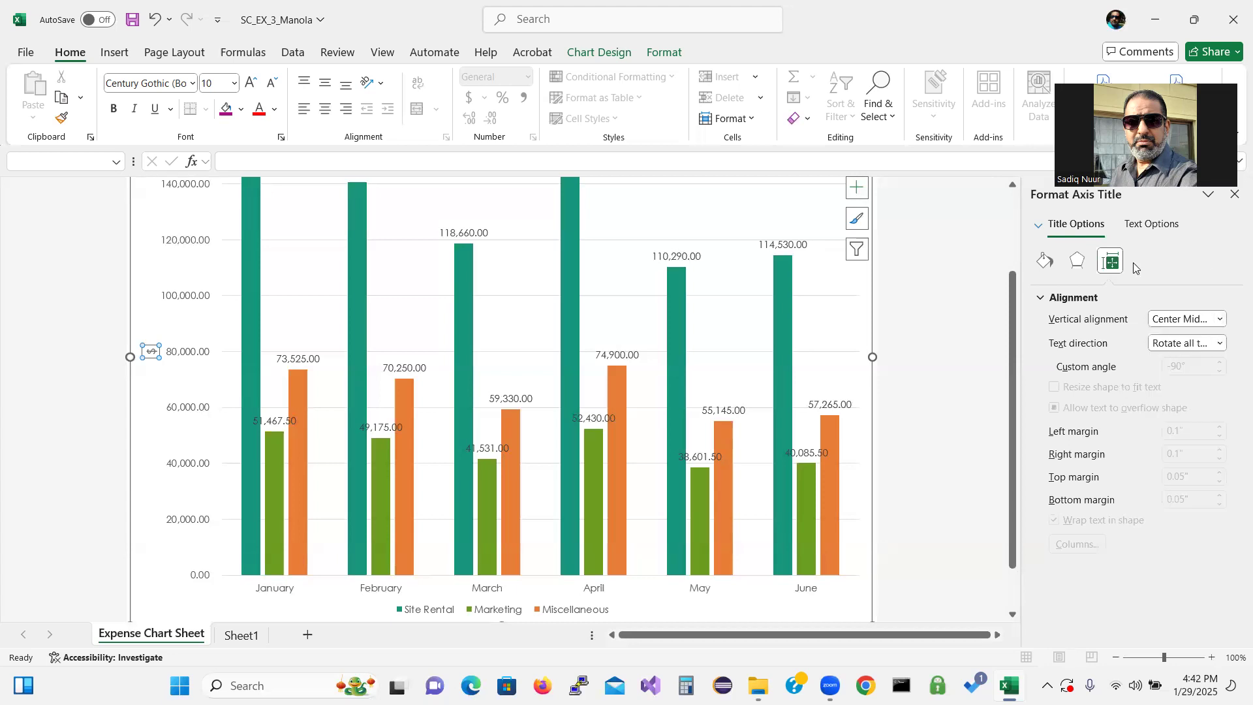
pyautogui.click(1234, 195)
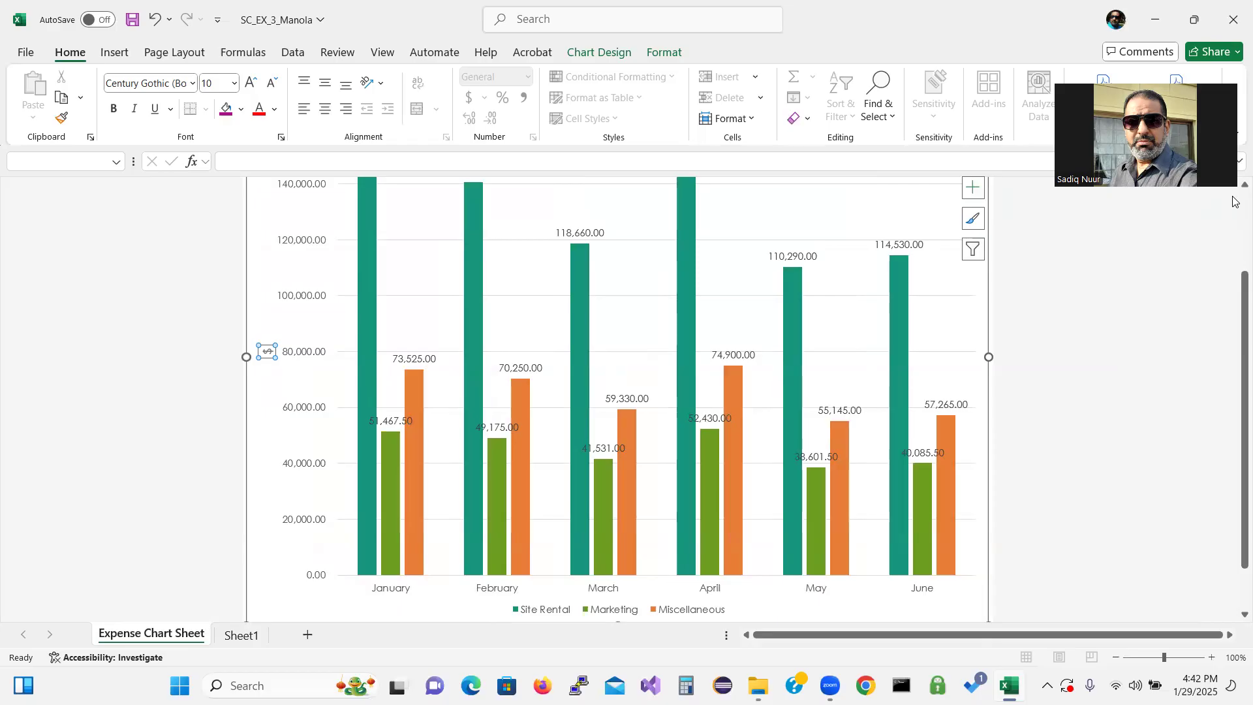
pyautogui.rightClick(266, 351)
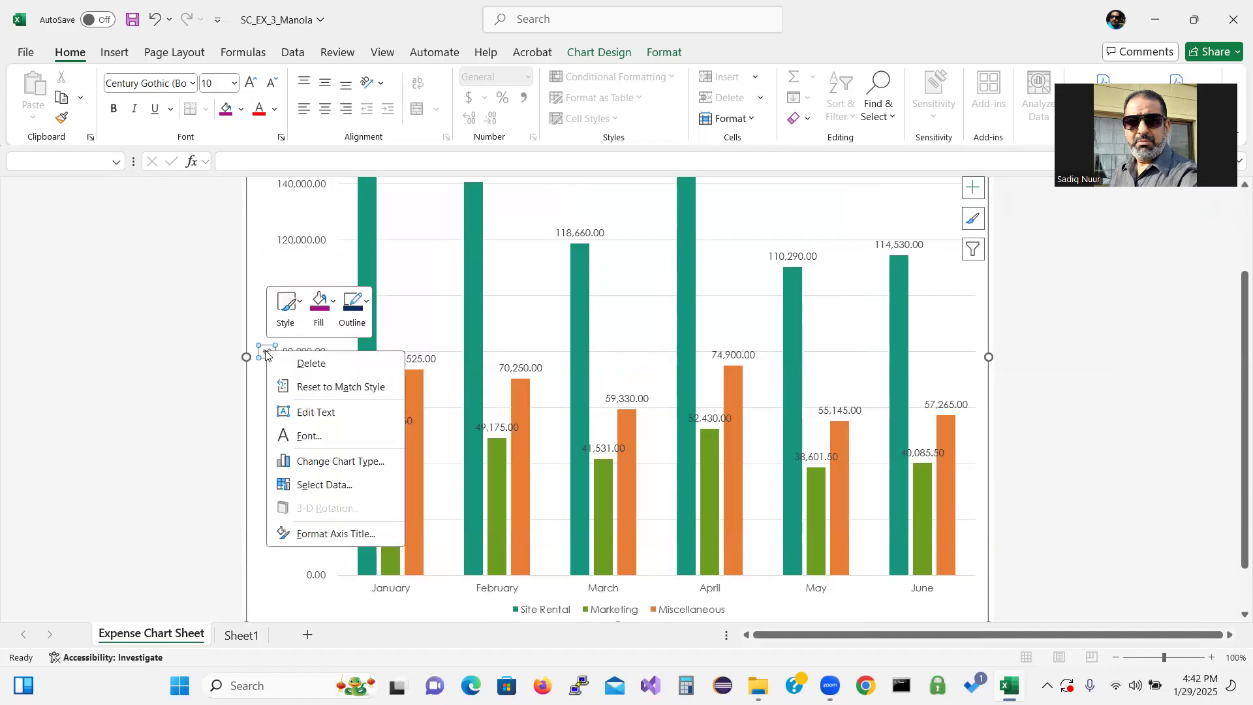
pyautogui.click(333, 535)
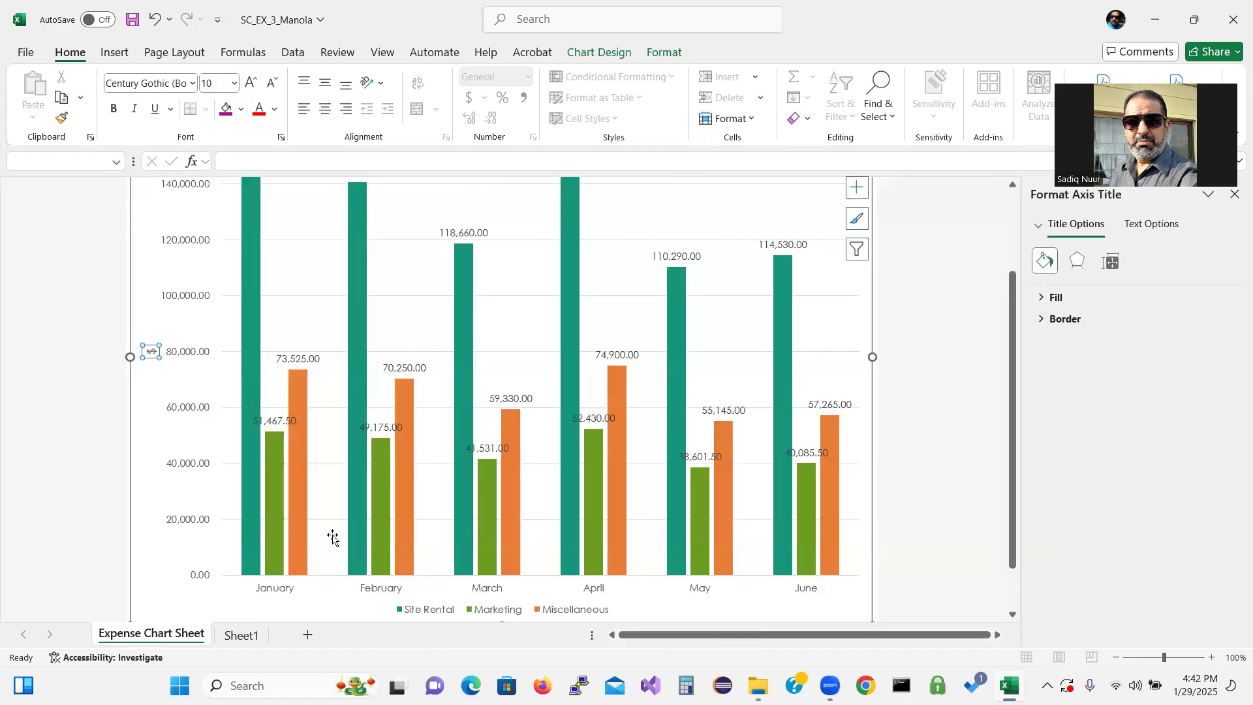
pyautogui.click(1109, 263)
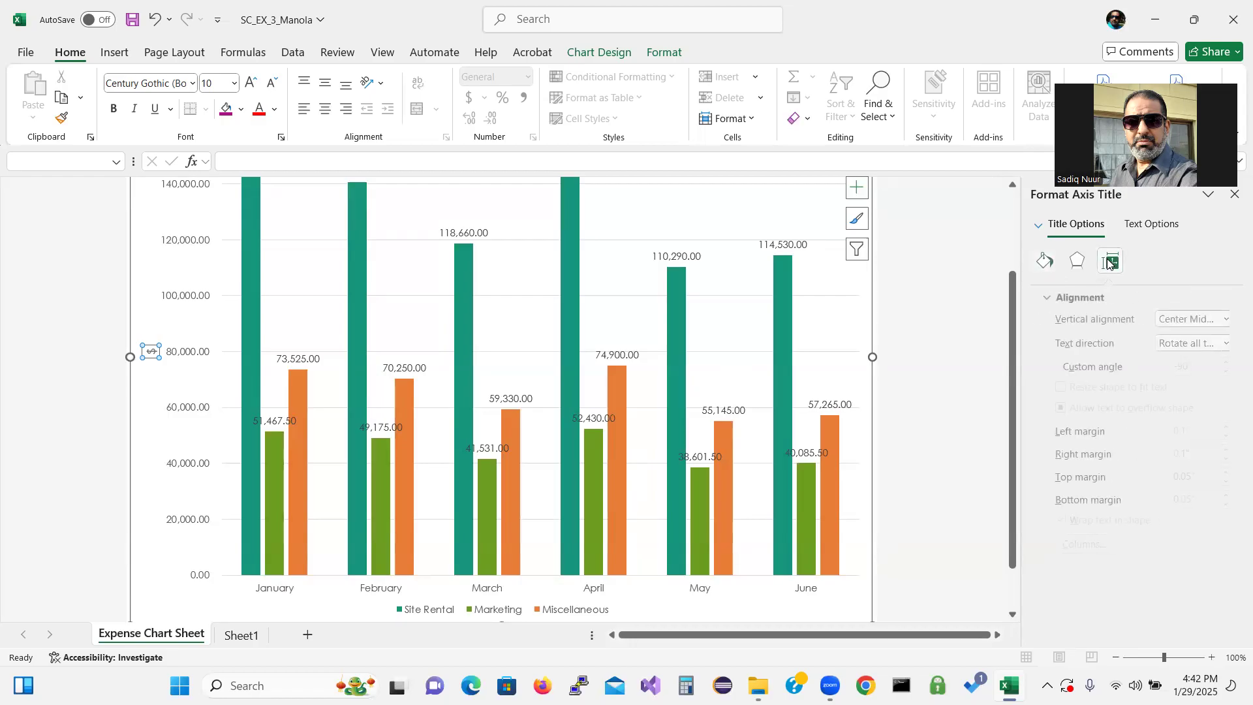
pyautogui.click(1219, 343)
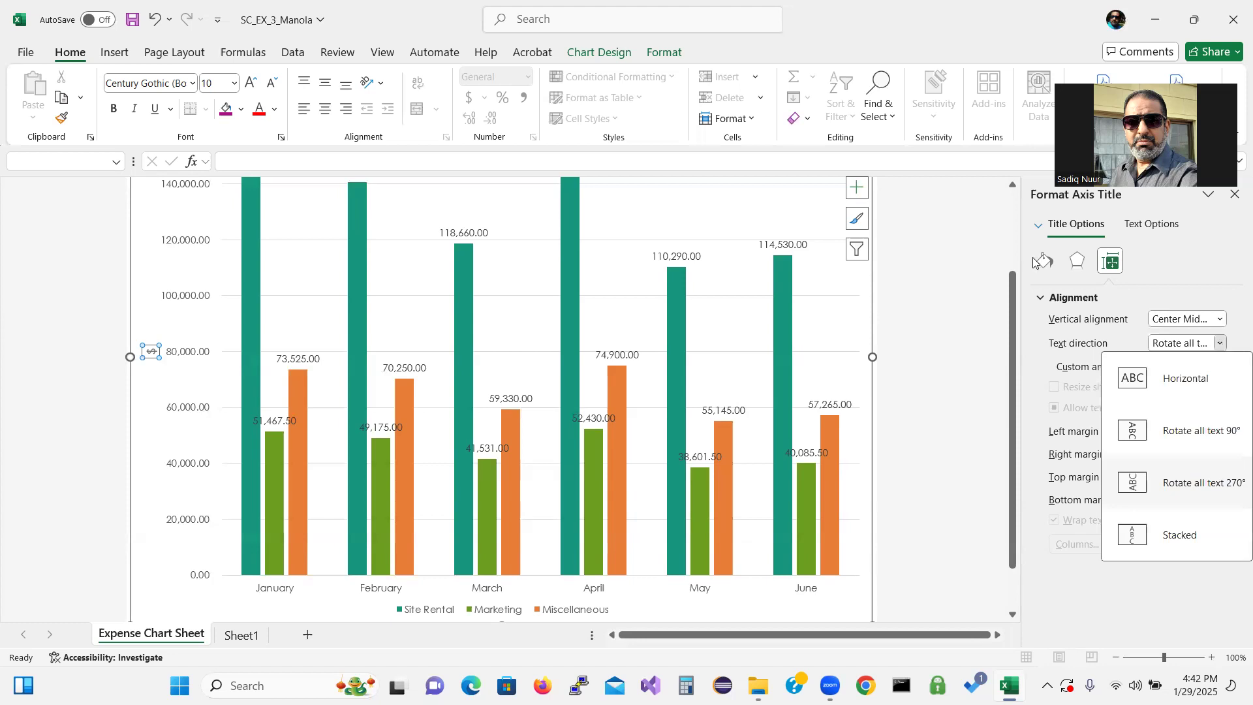
pyautogui.click(1233, 199)
pyautogui.click(1233, 199)
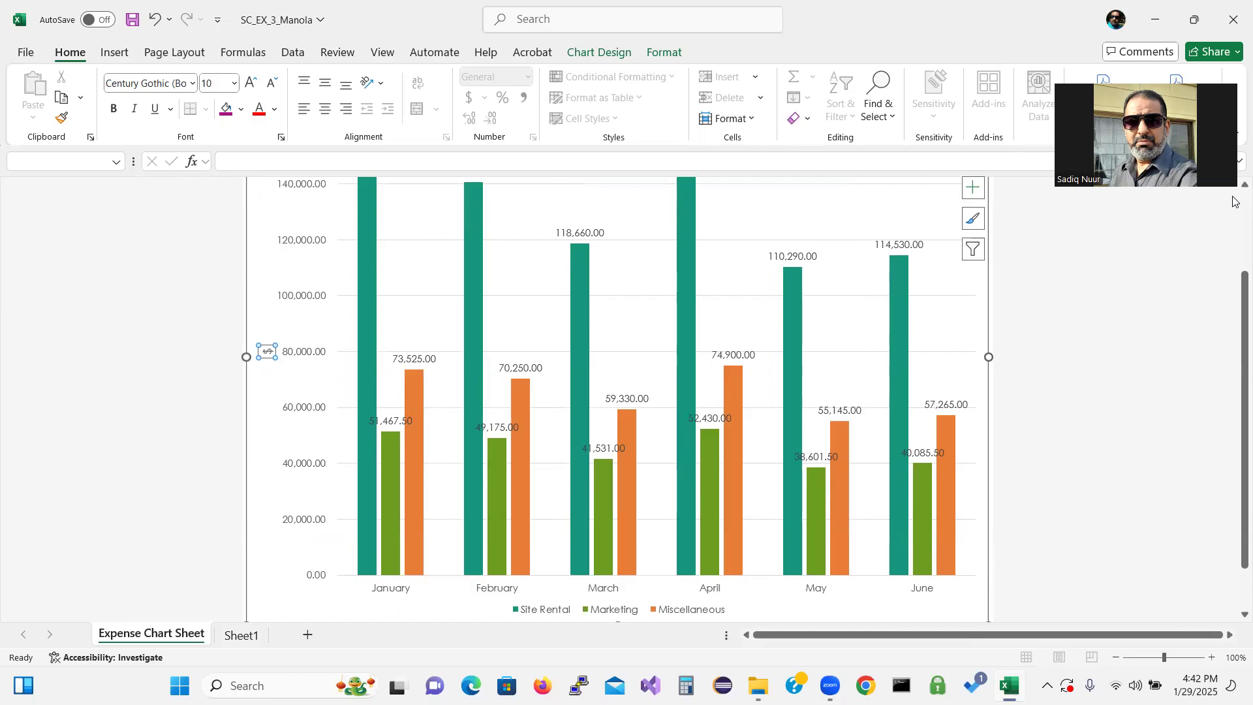
# Apply chart Style 6 to the expenses chart
pyautogui.click(799, 227)
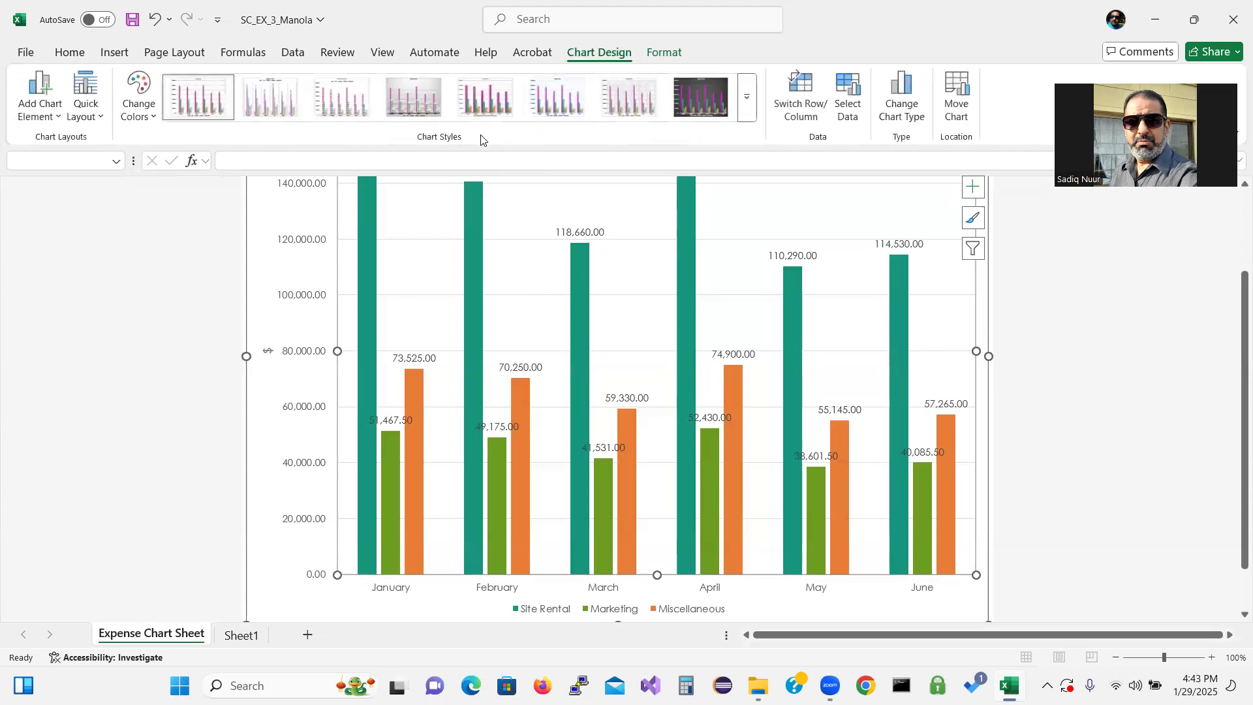
pyautogui.click(972, 248)
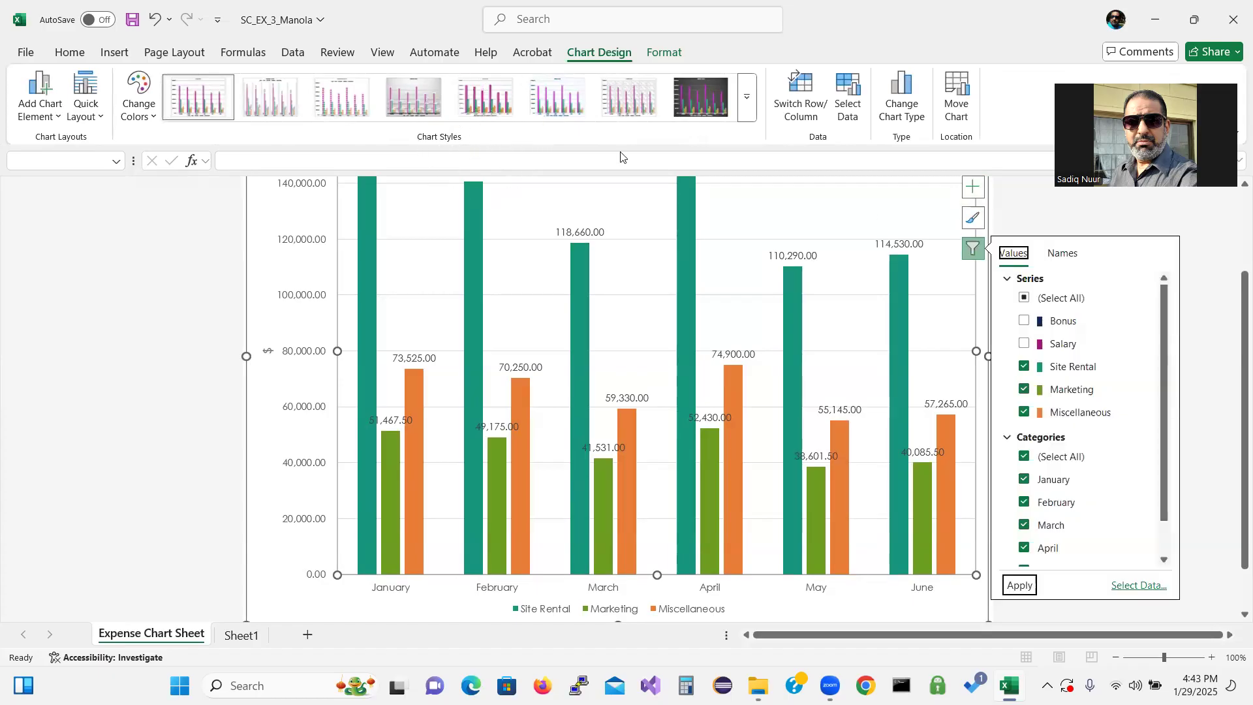
pyautogui.click(972, 217)
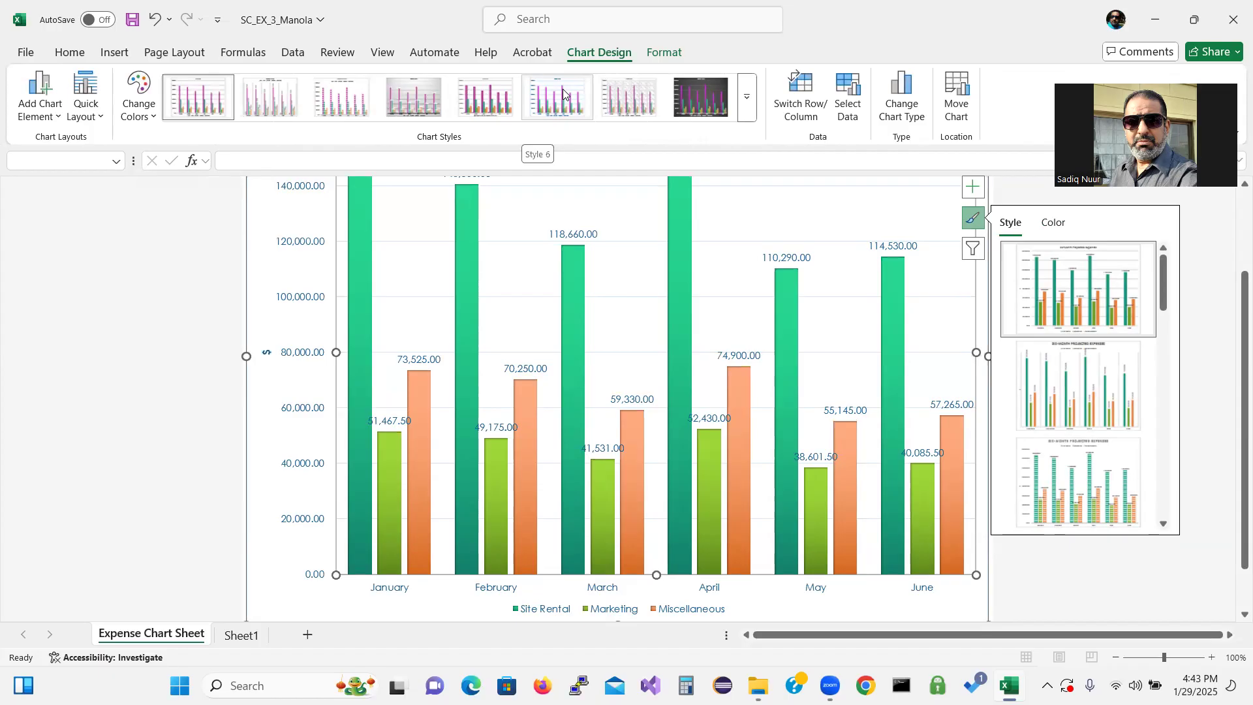
pyautogui.click(563, 89)
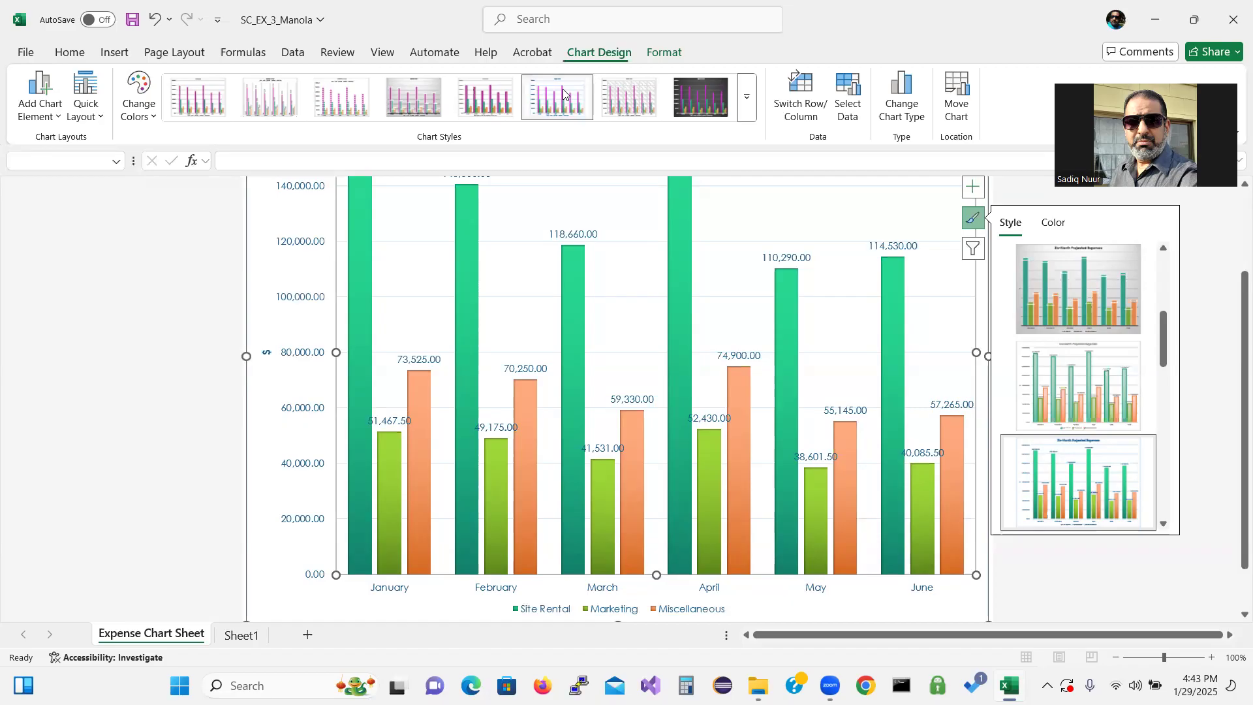
pyautogui.click(971, 217)
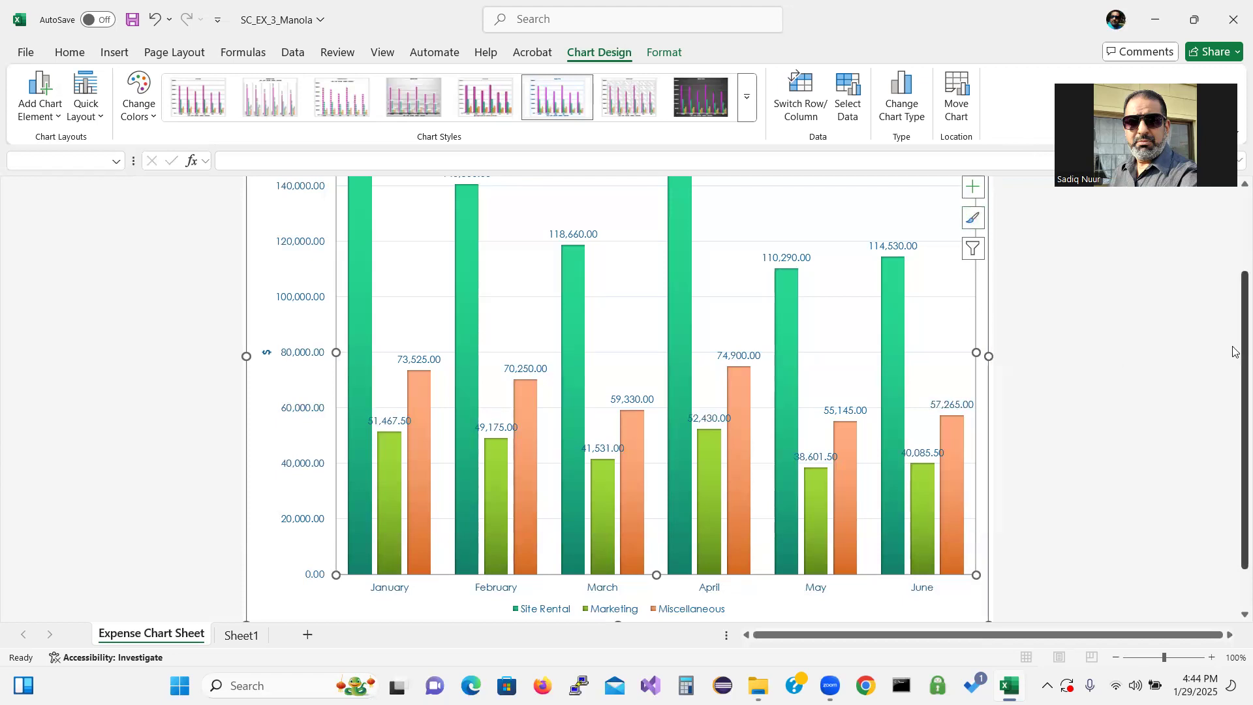
# Format the vertical axis numbers to show 0 decimal places
pyautogui.scroll(3, 1235, 354)
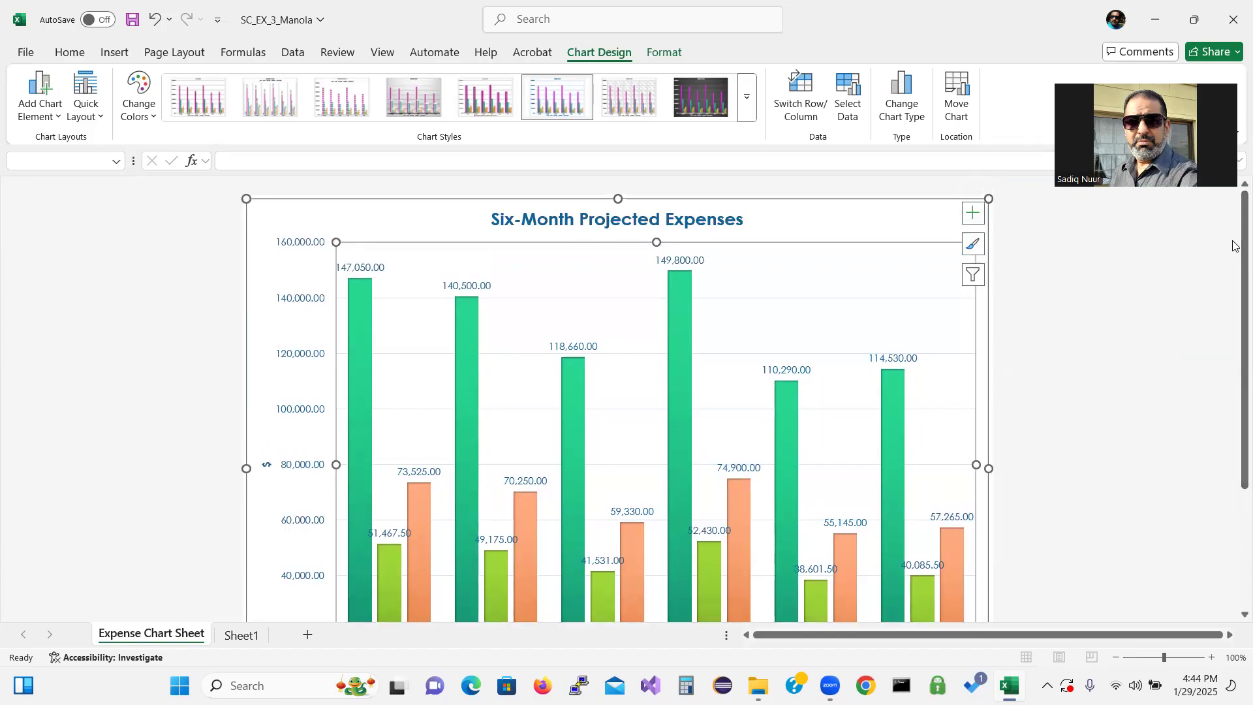
pyautogui.moveTo(1236, 245)
pyautogui.mouseDown()
pyautogui.moveTo(1235, 354)
pyautogui.moveTo(1235, 270)
pyautogui.mouseUp()
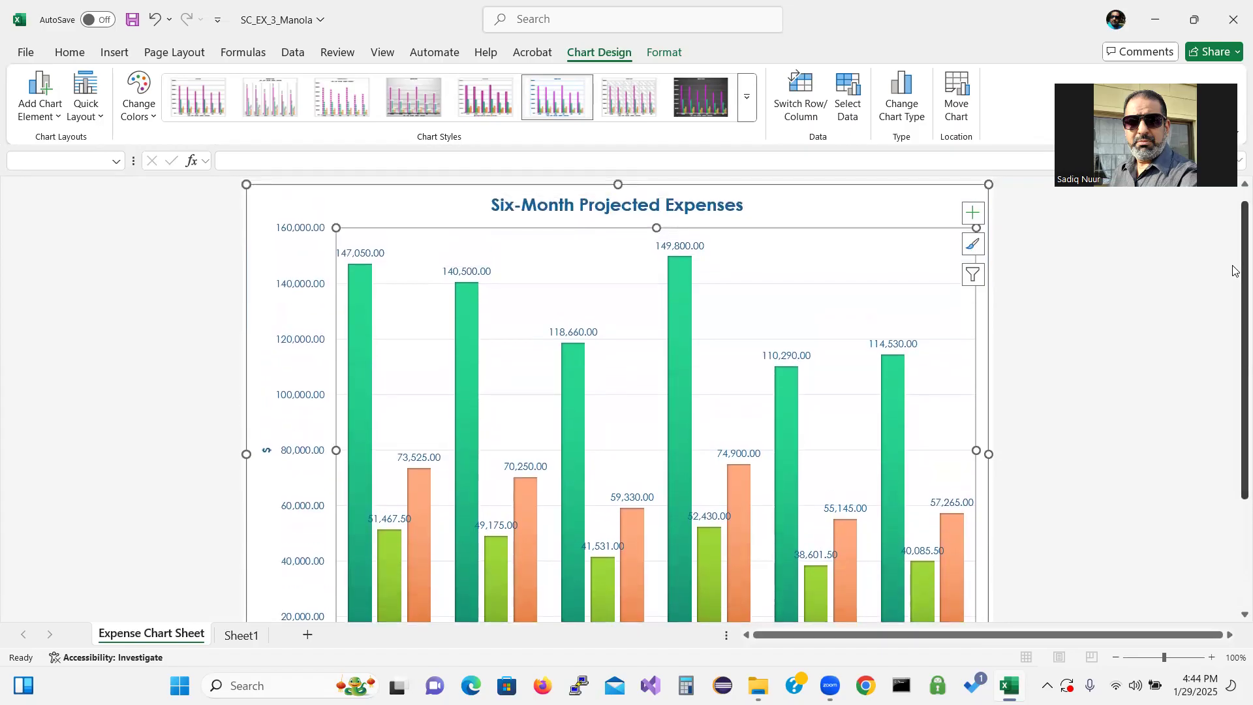
pyautogui.moveTo(1235, 270); pyautogui.dragTo(1235, 270)
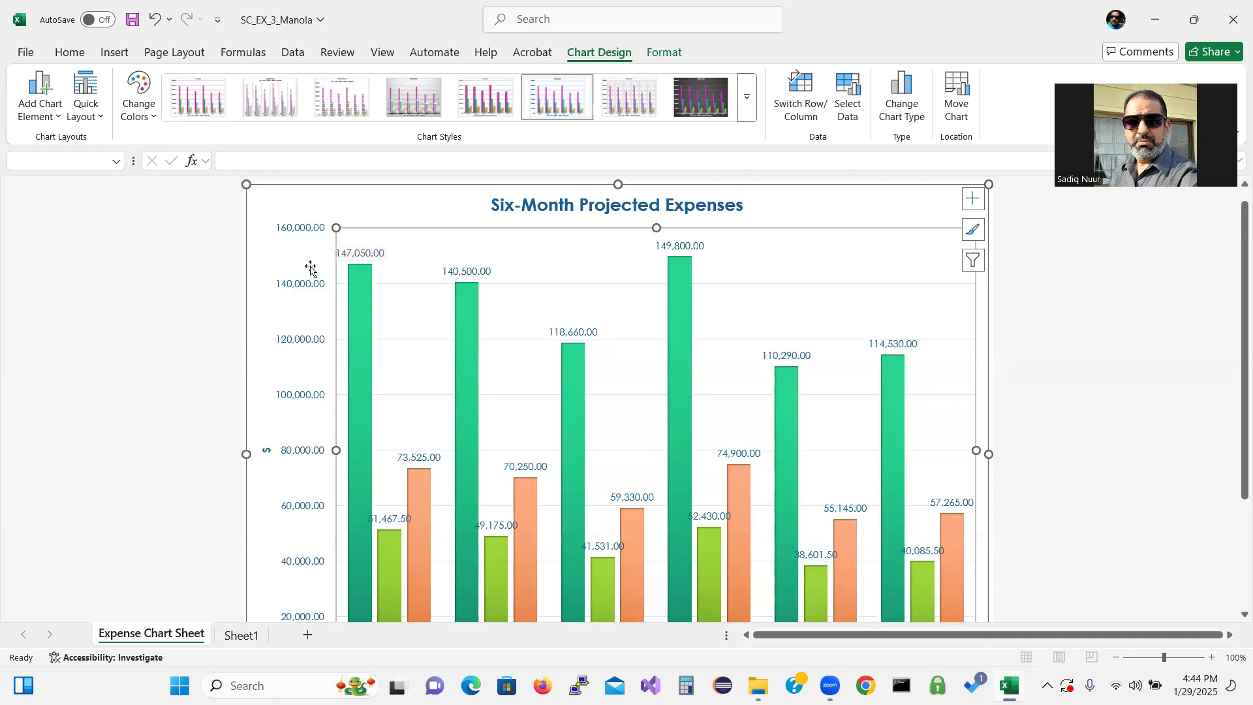
pyautogui.click(307, 233)
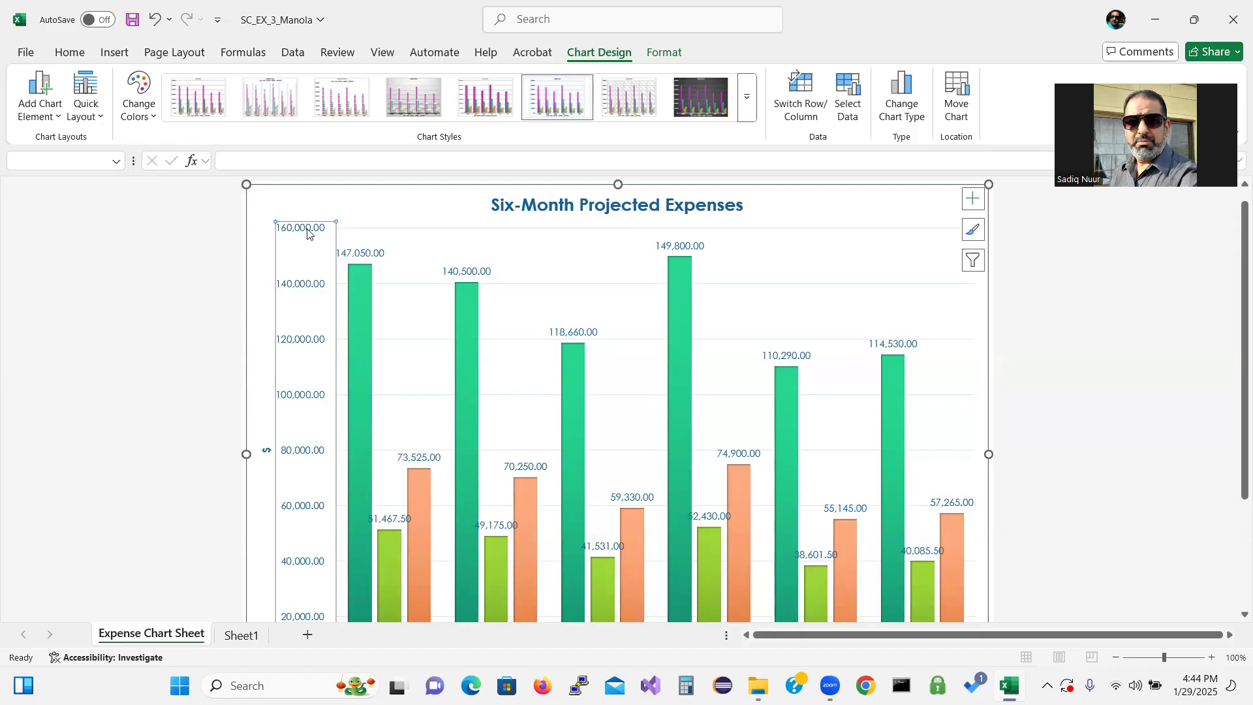
pyautogui.rightClick(294, 287)
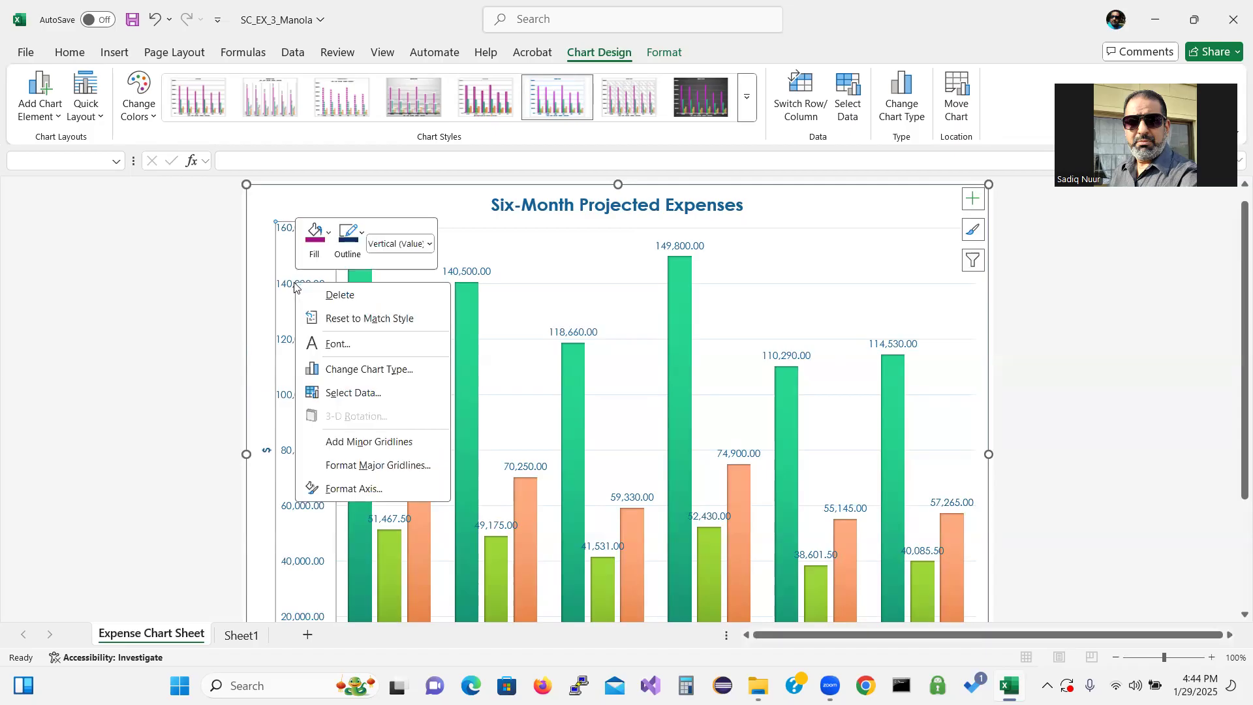
pyautogui.click(336, 489)
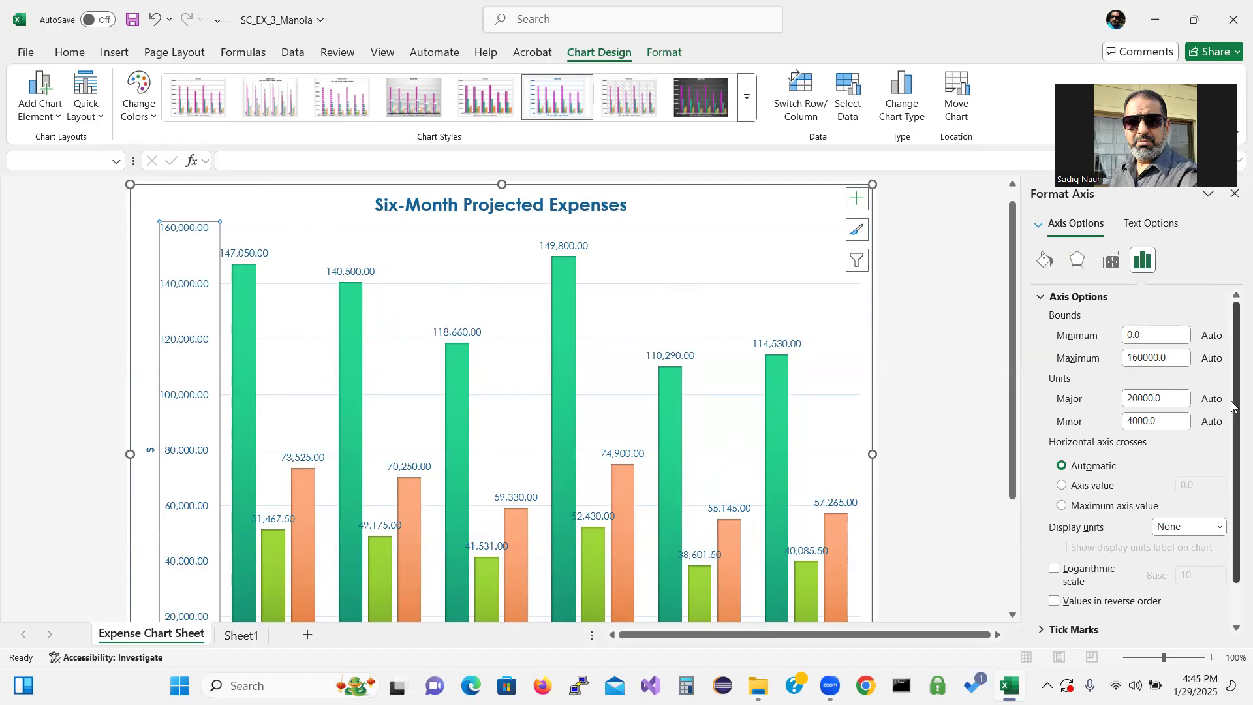
pyautogui.rightClick(1231, 474)
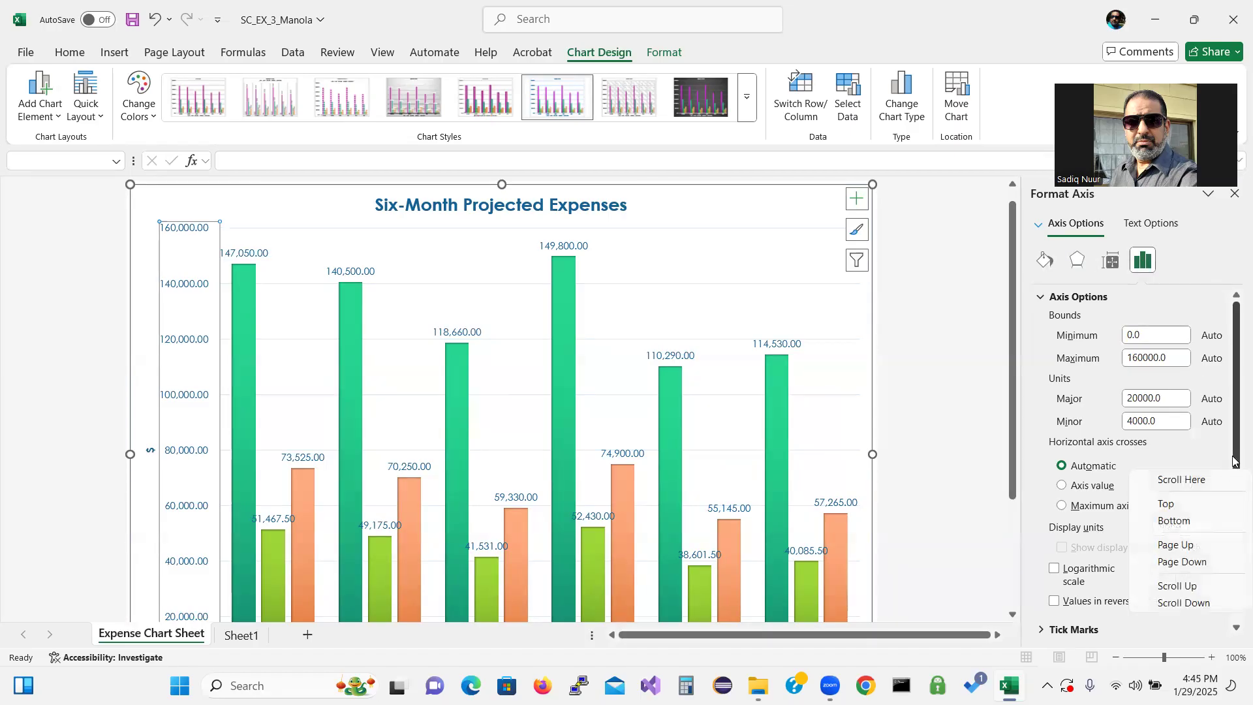
pyautogui.click(1223, 532)
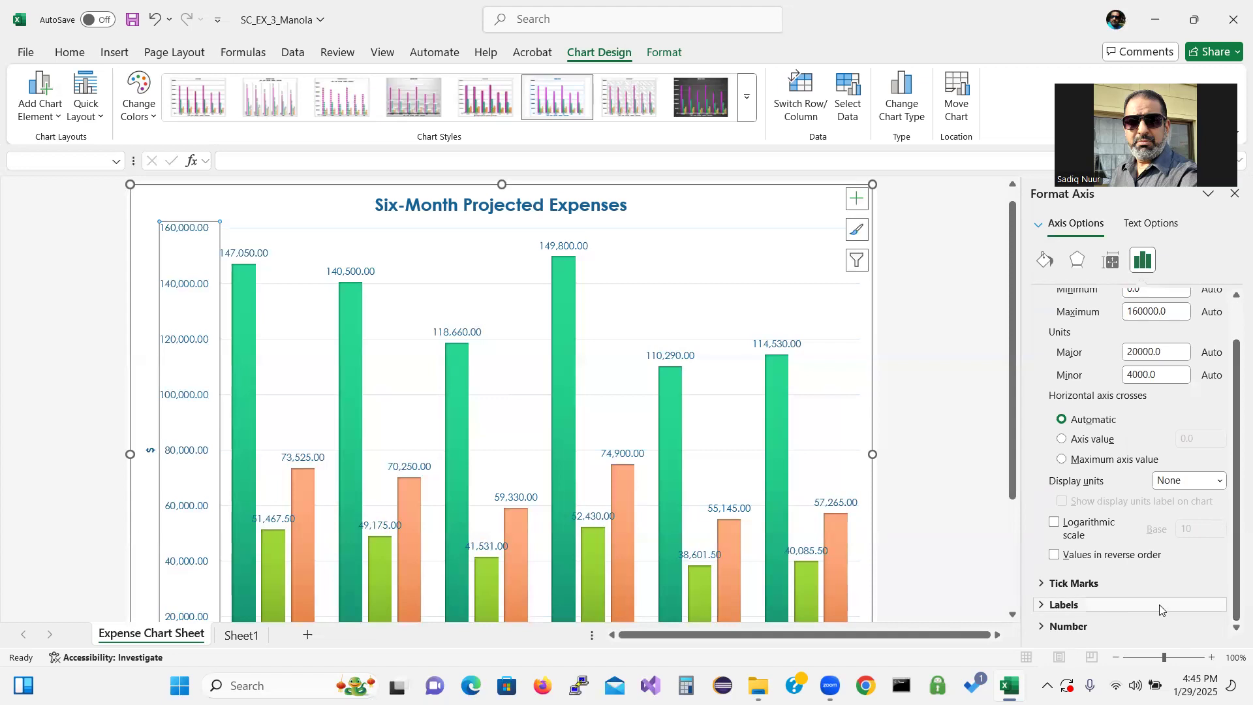
pyautogui.click(1042, 627)
pyautogui.scroll(-5, 1233, 481)
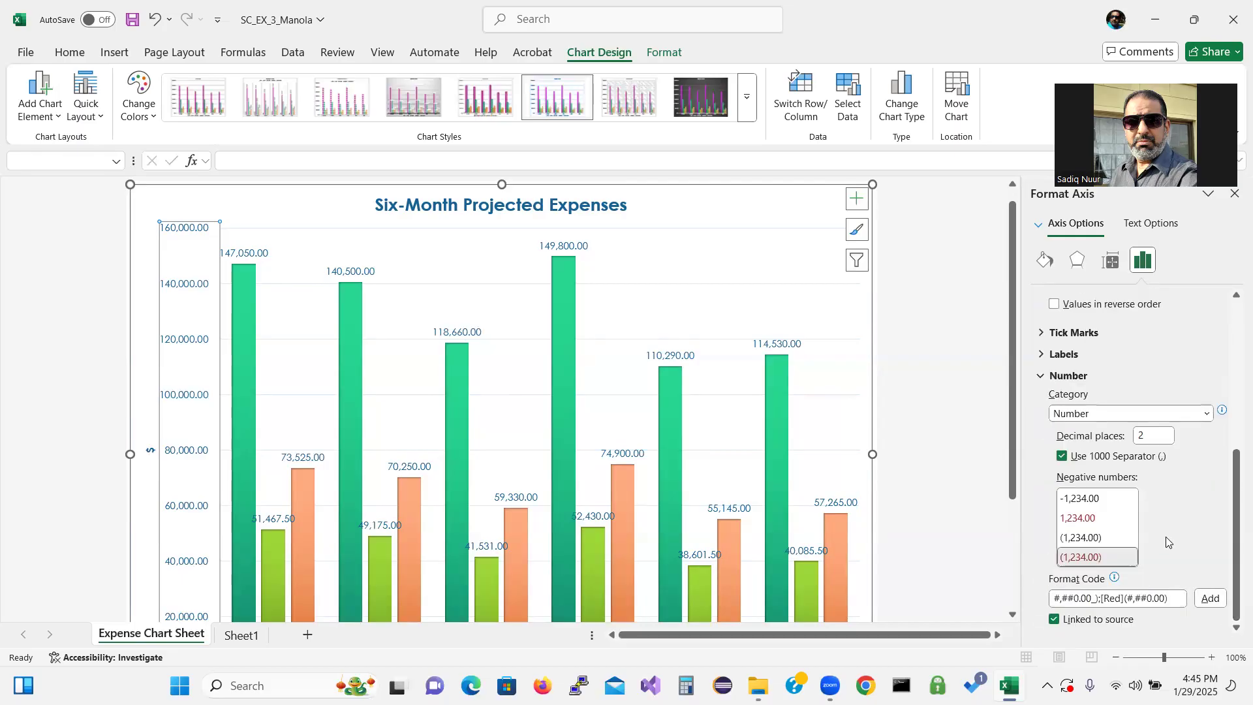
pyautogui.doubleClick(1148, 435)
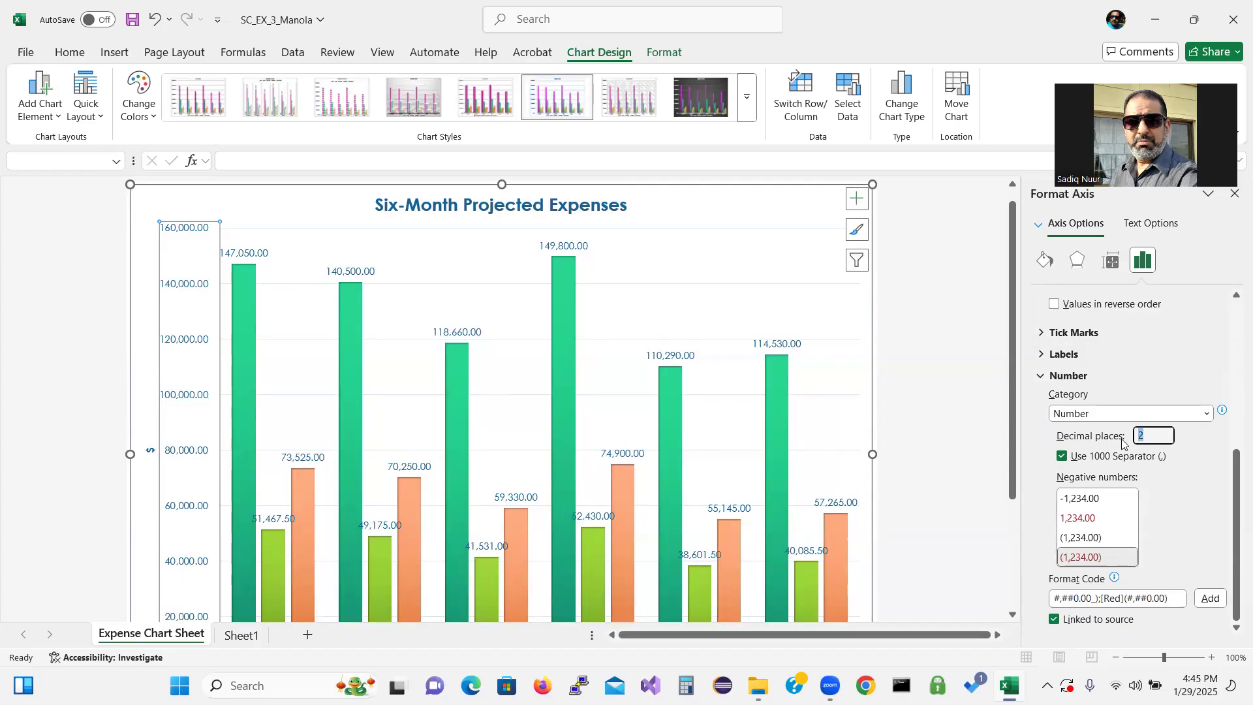
pyautogui.write('0')
pyautogui.click(1234, 194)
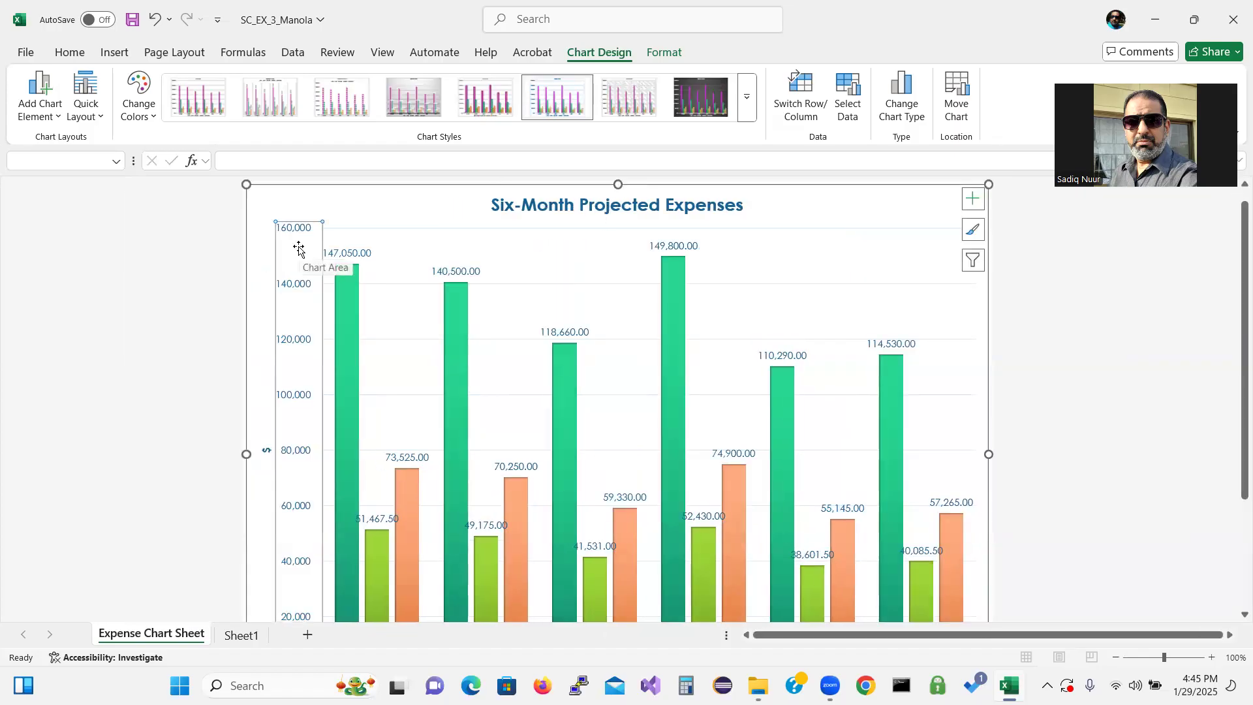
# Save the workbook
pyautogui.press('ctrl')
pyautogui.press('ctrl')
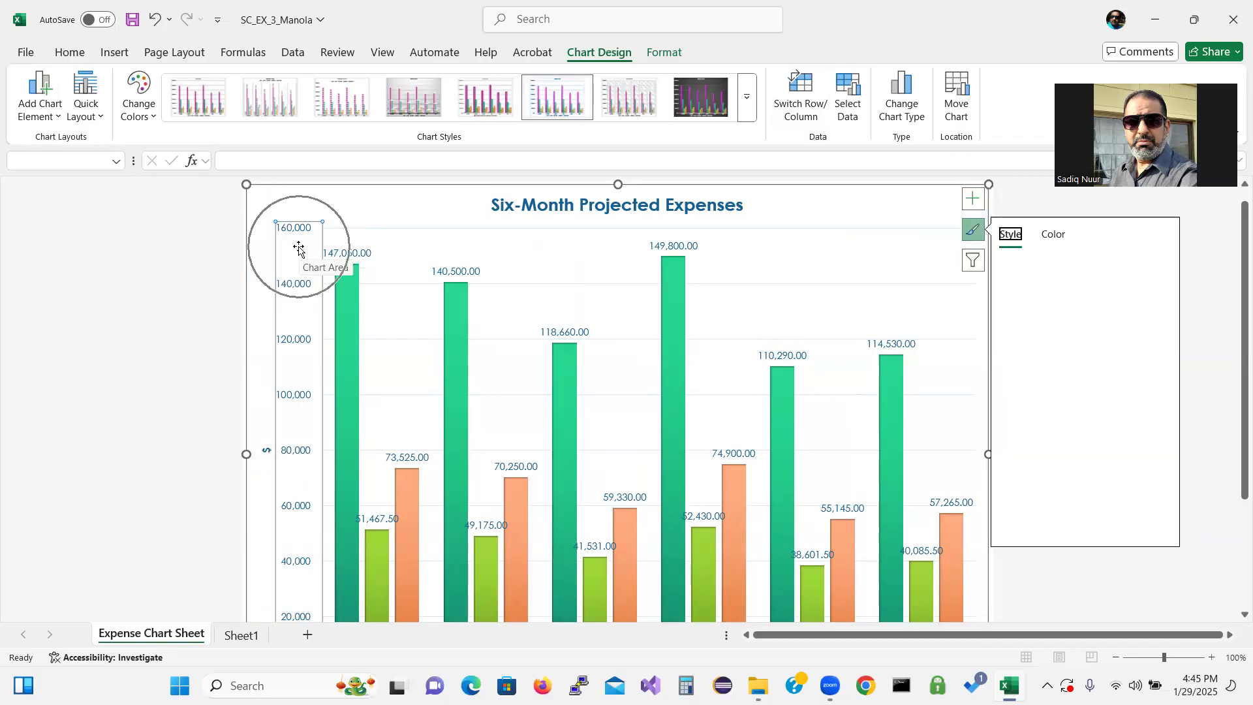
pyautogui.click(973, 231)
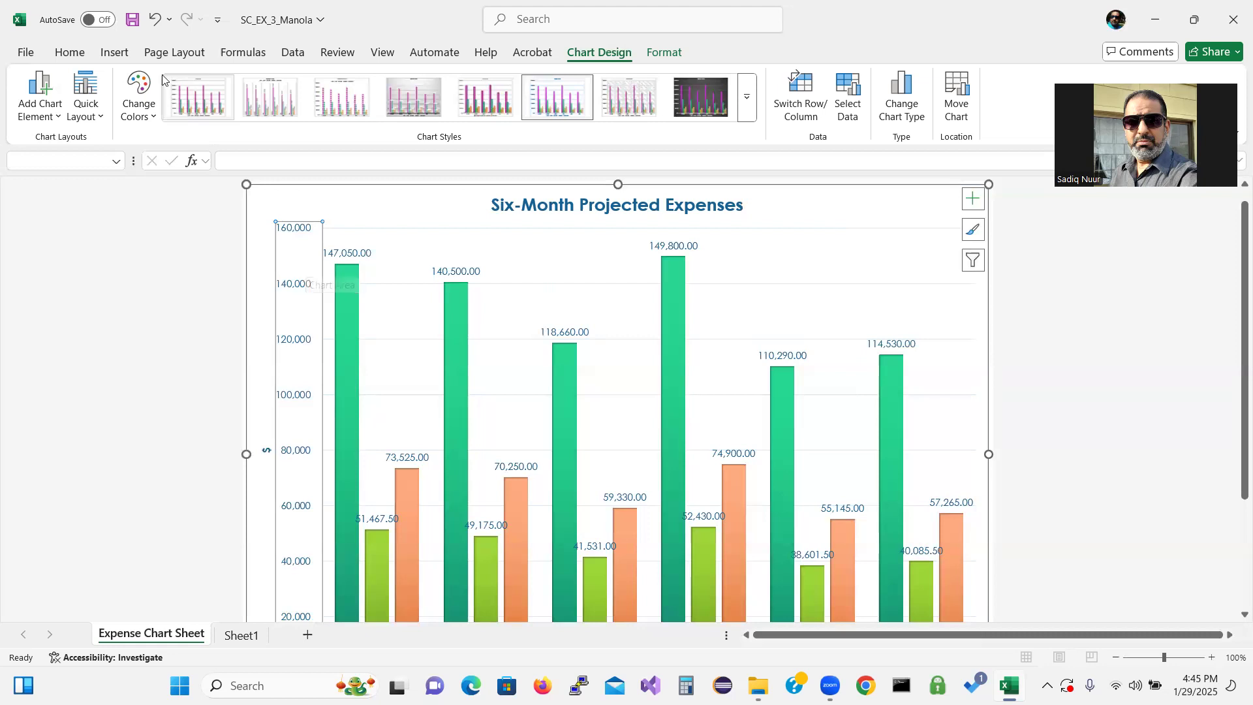
pyautogui.click(131, 20)
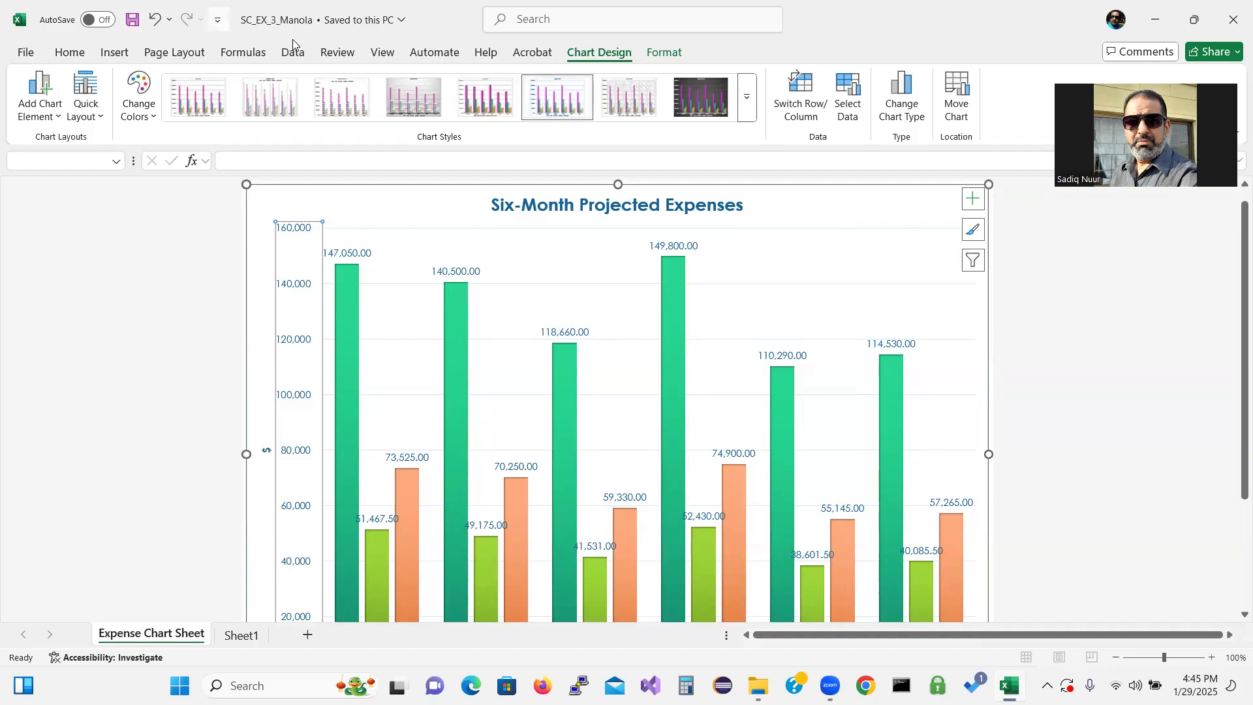
# Filter the chart to include the Bonus and Salary series again alongside the other expense series
pyautogui.click(972, 262)
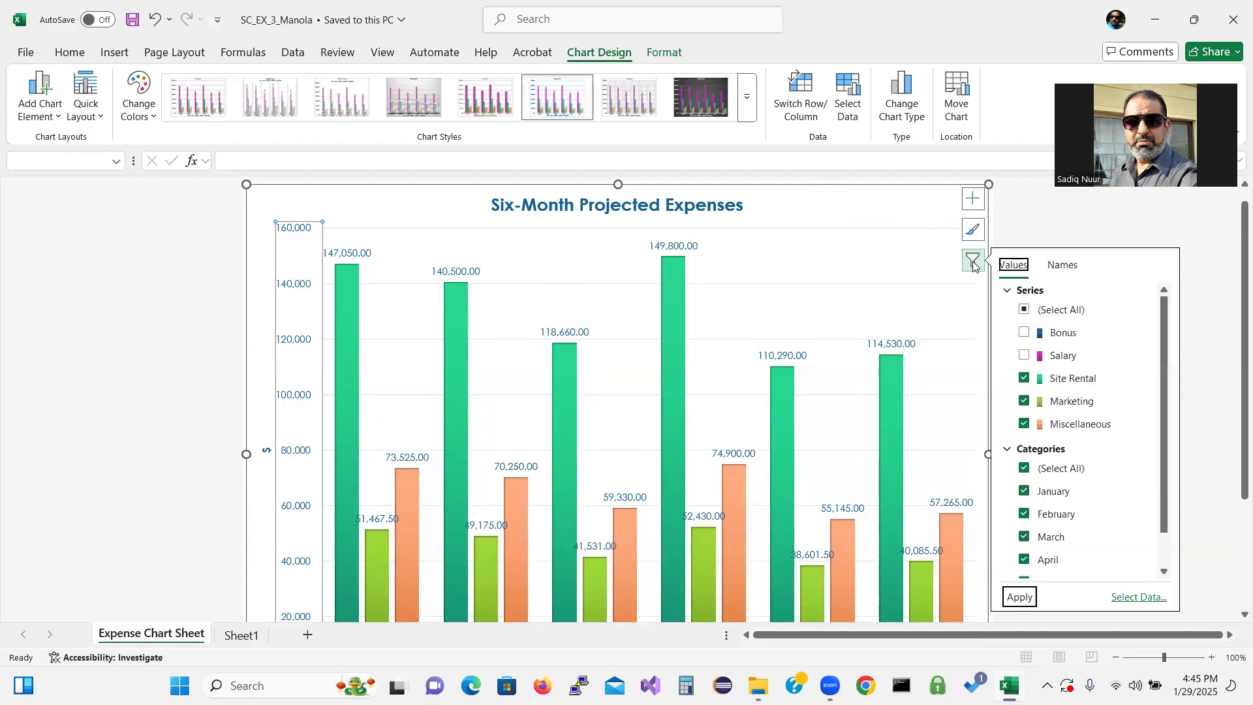
pyautogui.click(1023, 333)
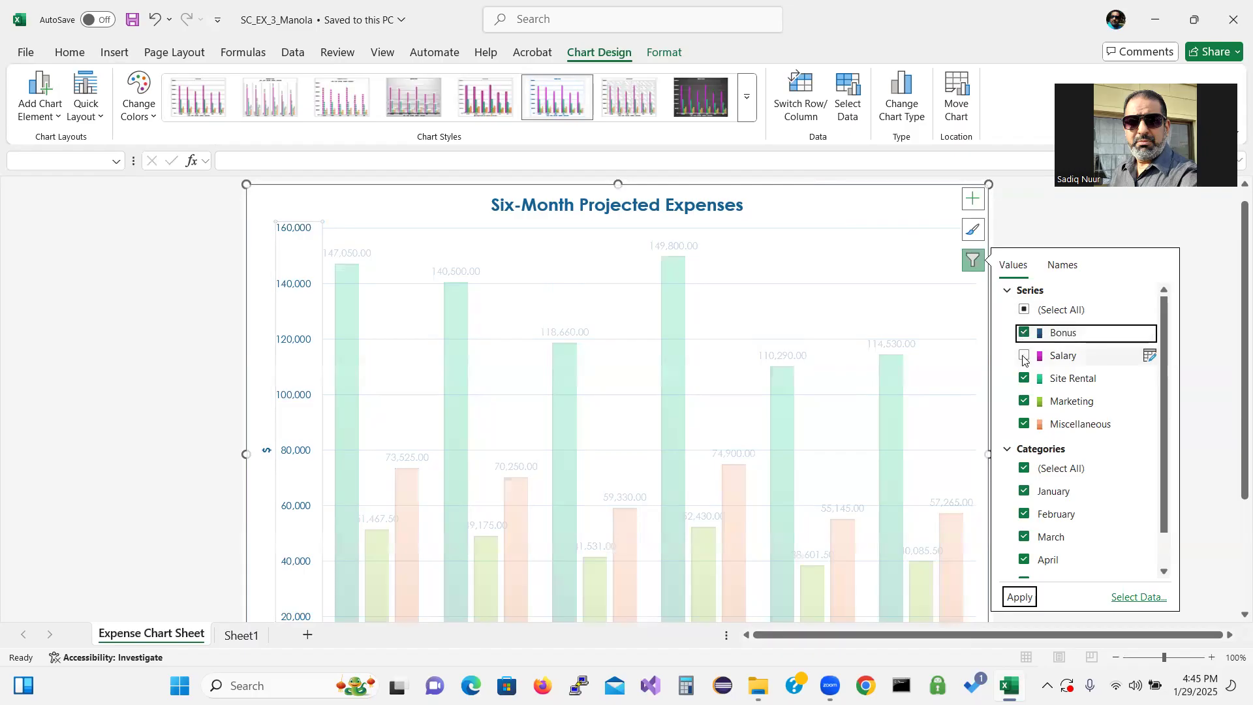
pyautogui.click(1023, 356)
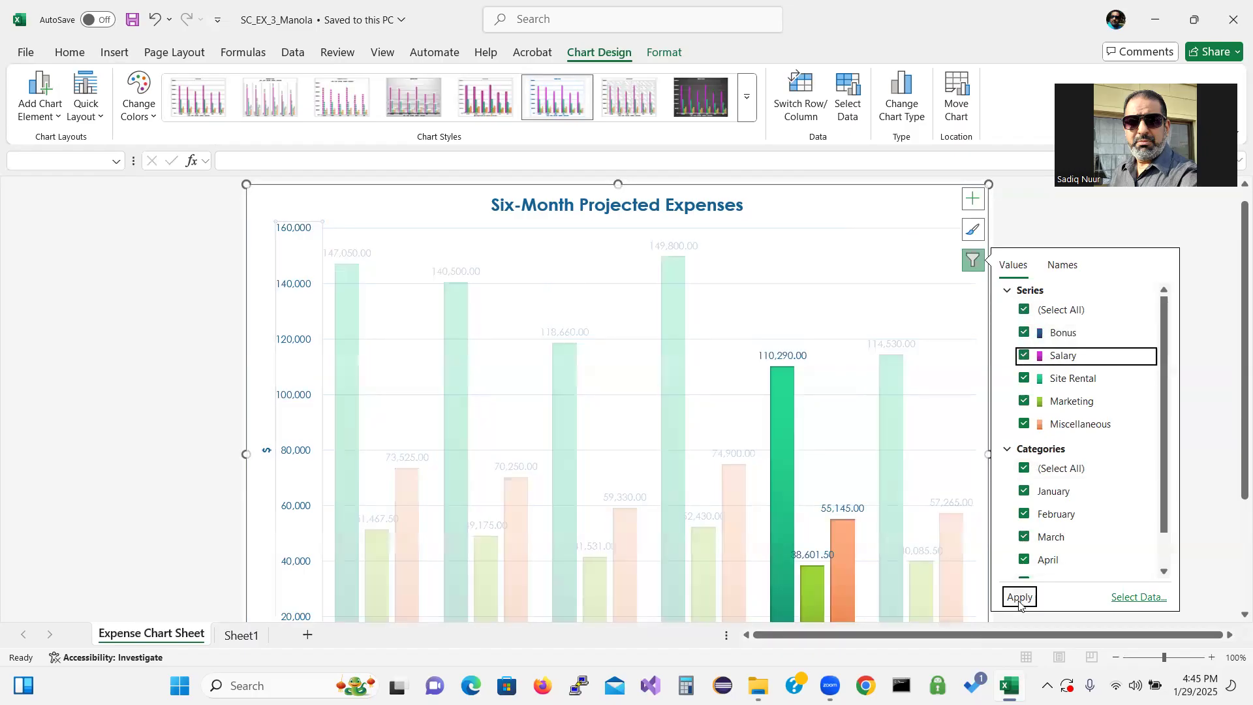
pyautogui.click(1019, 599)
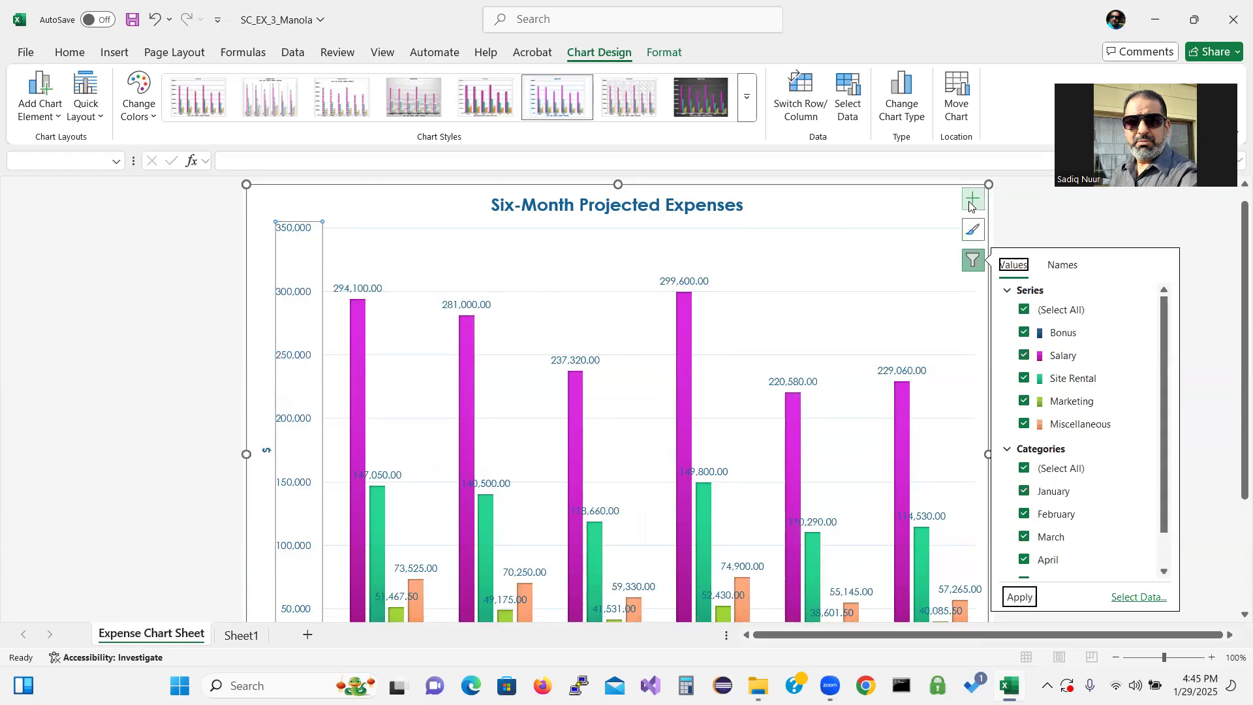
# Remove the data labels from all expense series in the chart
pyautogui.click(971, 200)
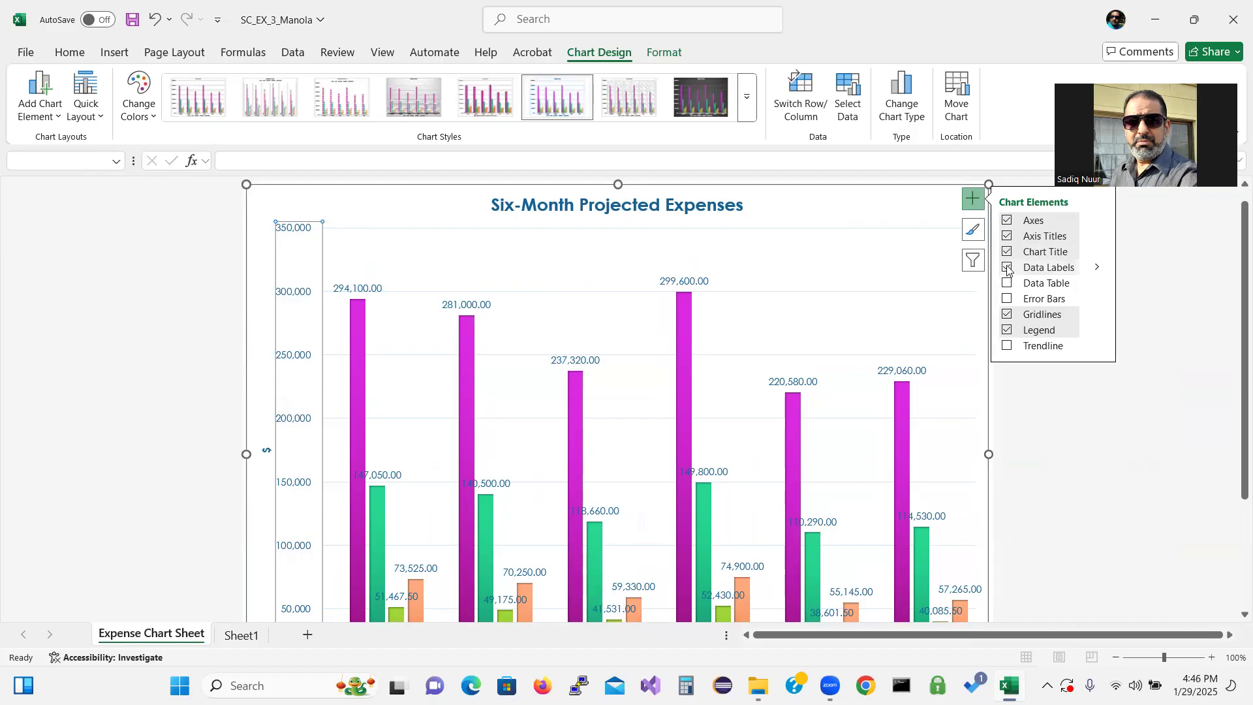
pyautogui.click(1153, 422)
pyautogui.click(843, 268)
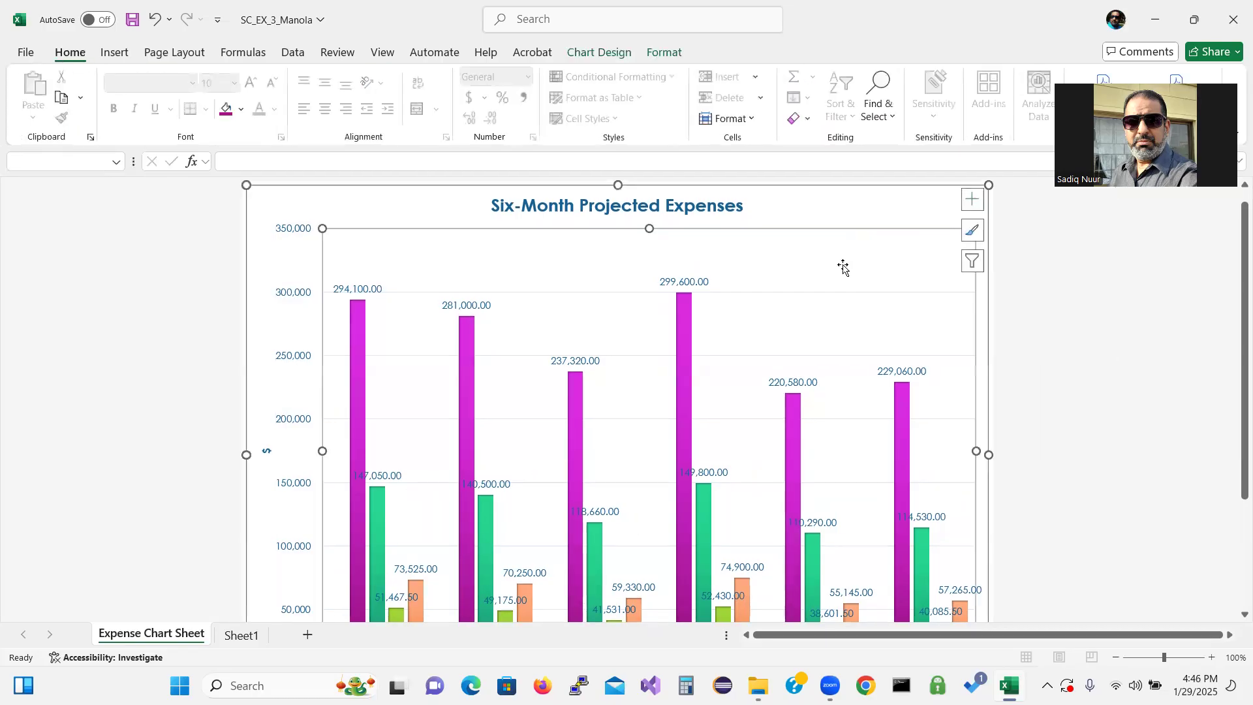
pyautogui.click(972, 199)
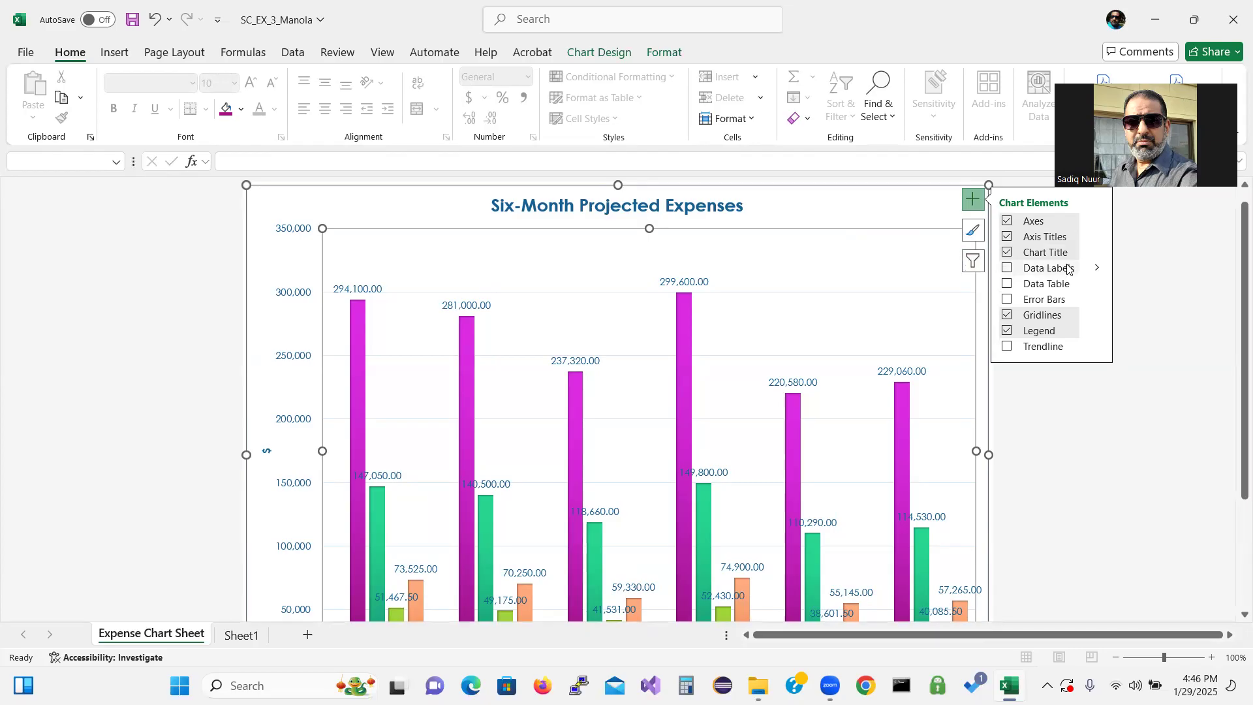
pyautogui.click(1008, 268)
pyautogui.click(869, 218)
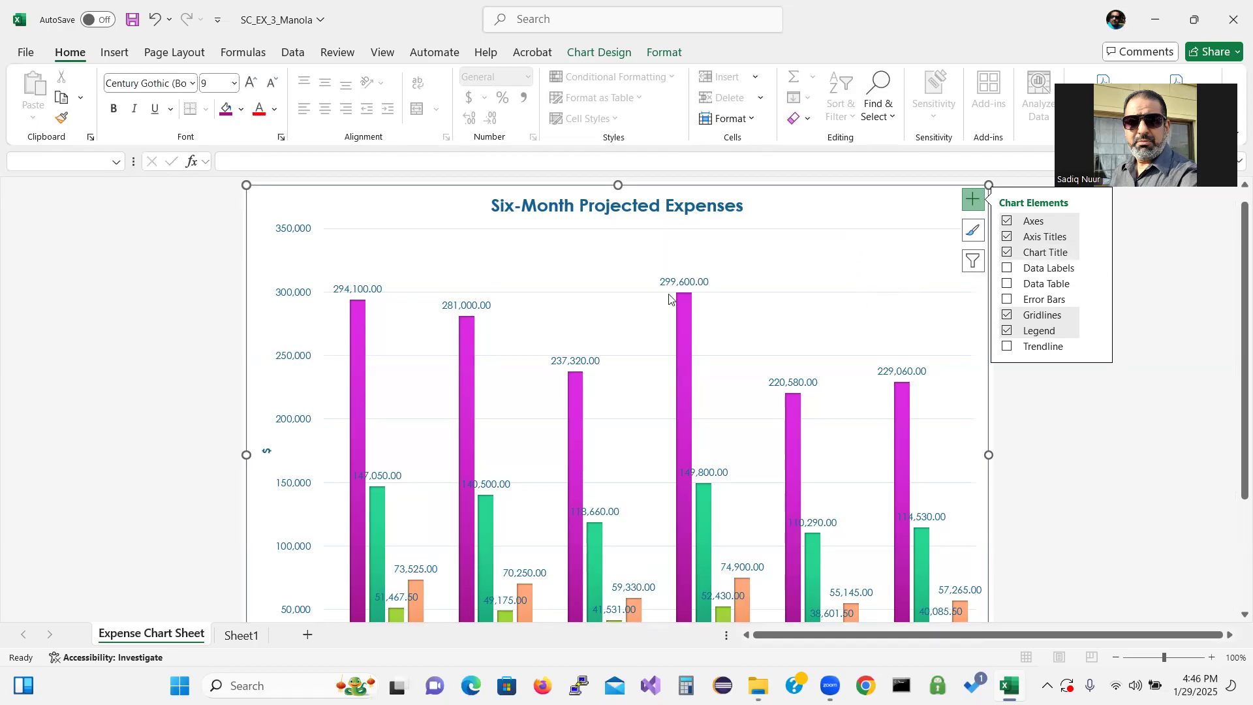
pyautogui.click(483, 336)
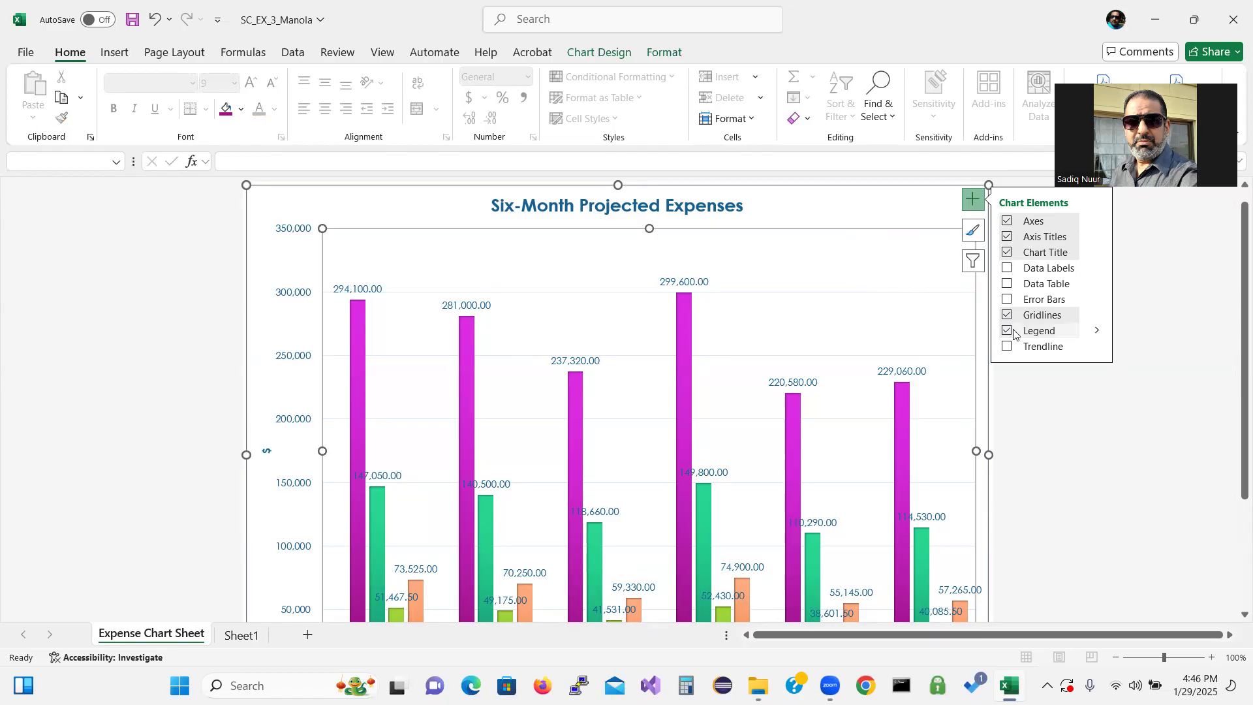
pyautogui.click(1007, 268)
pyautogui.click(1006, 268)
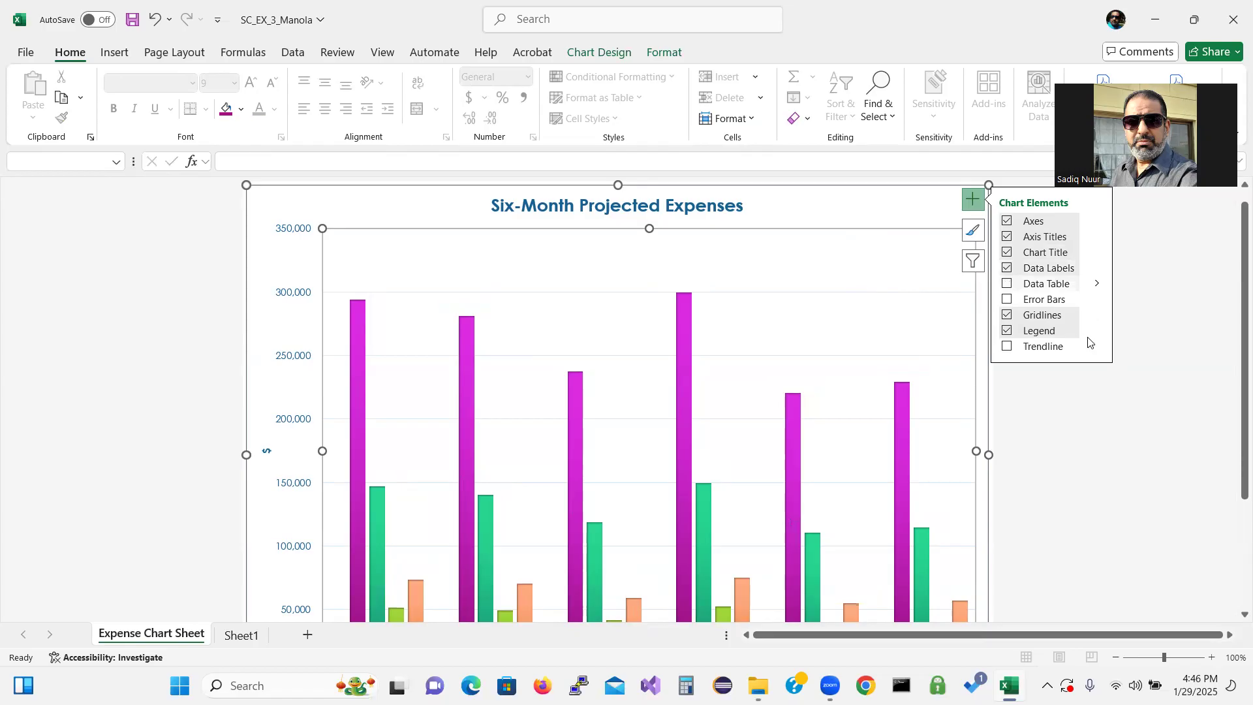
pyautogui.click(1100, 387)
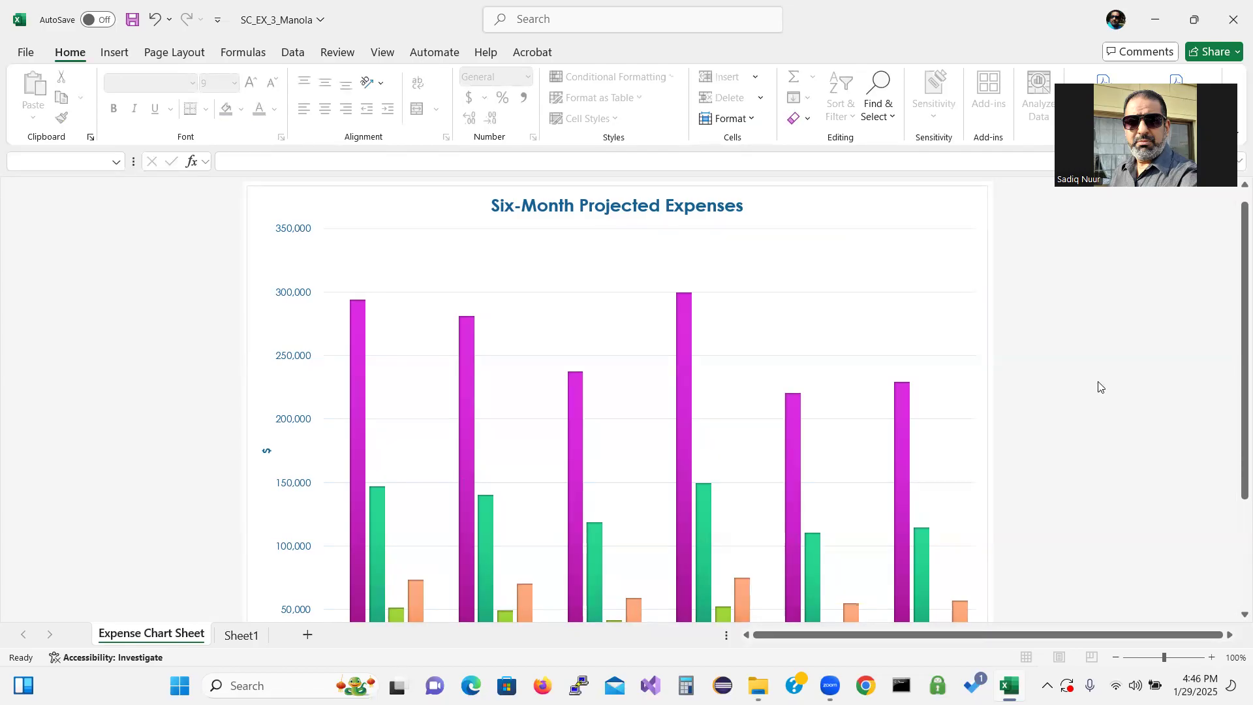
pyautogui.click(909, 210)
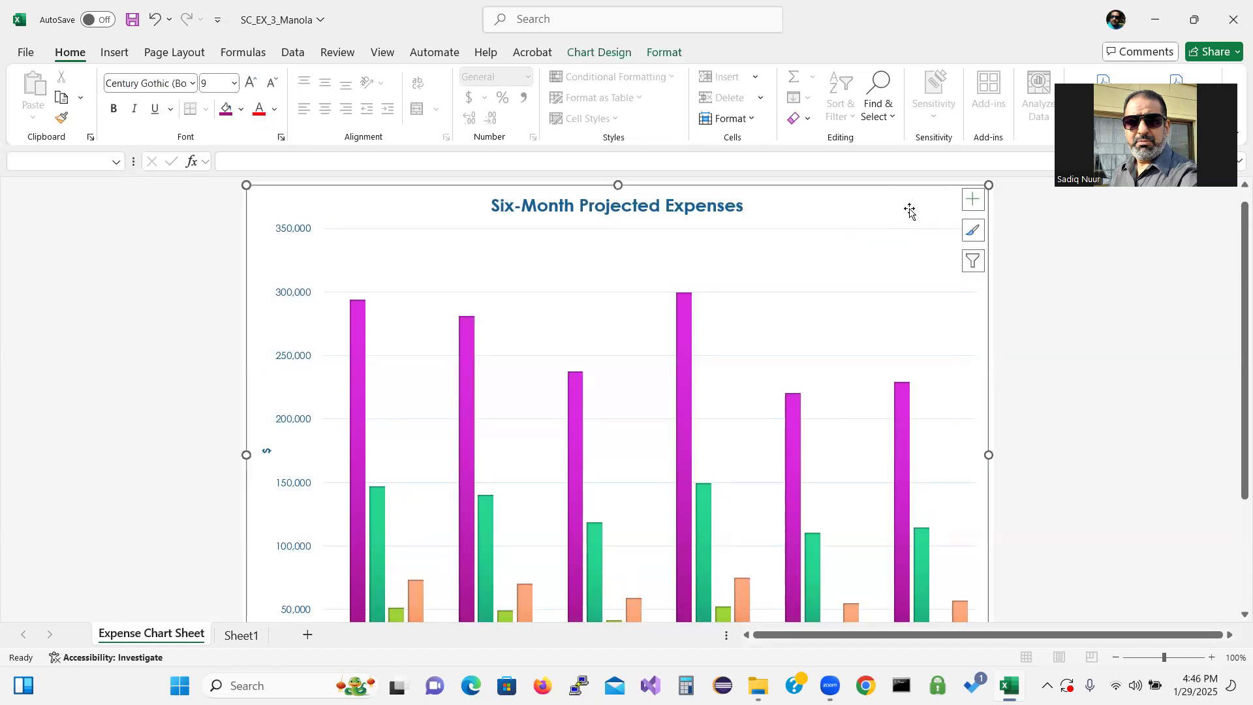
pyautogui.click(973, 200)
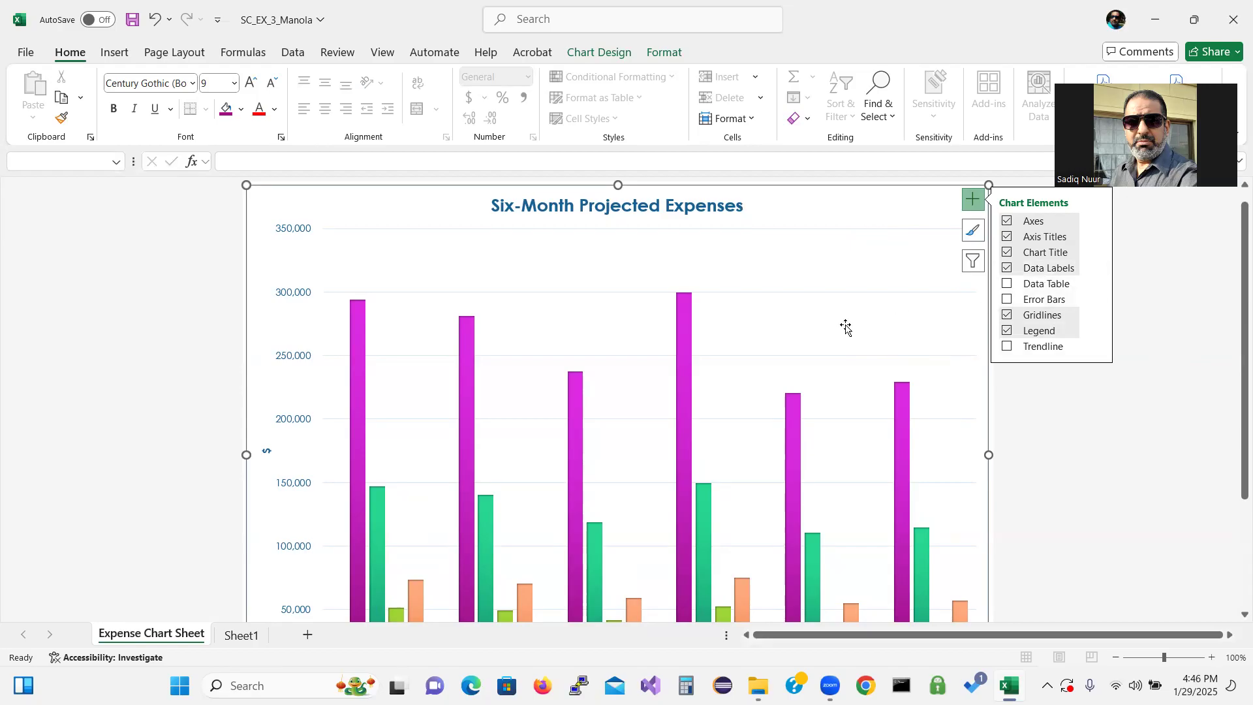
pyautogui.click(767, 305)
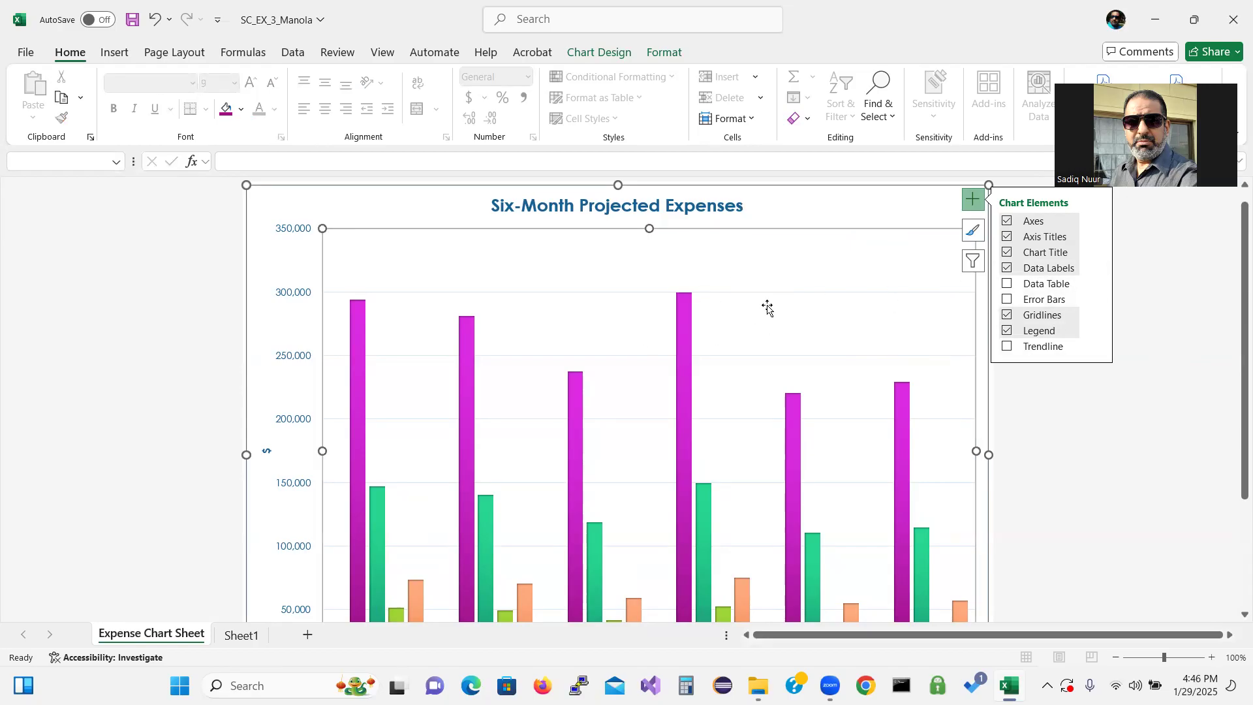
pyautogui.moveTo(1233, 382); pyautogui.dragTo(1235, 448)
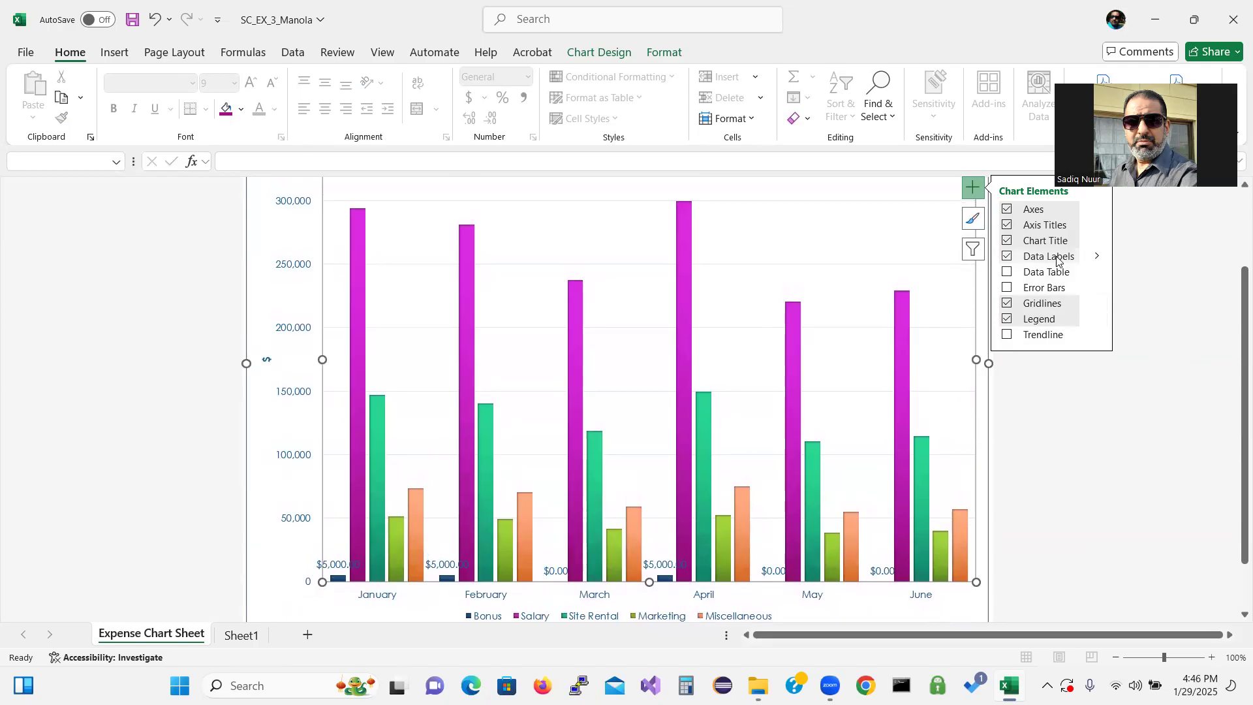
pyautogui.click(1007, 256)
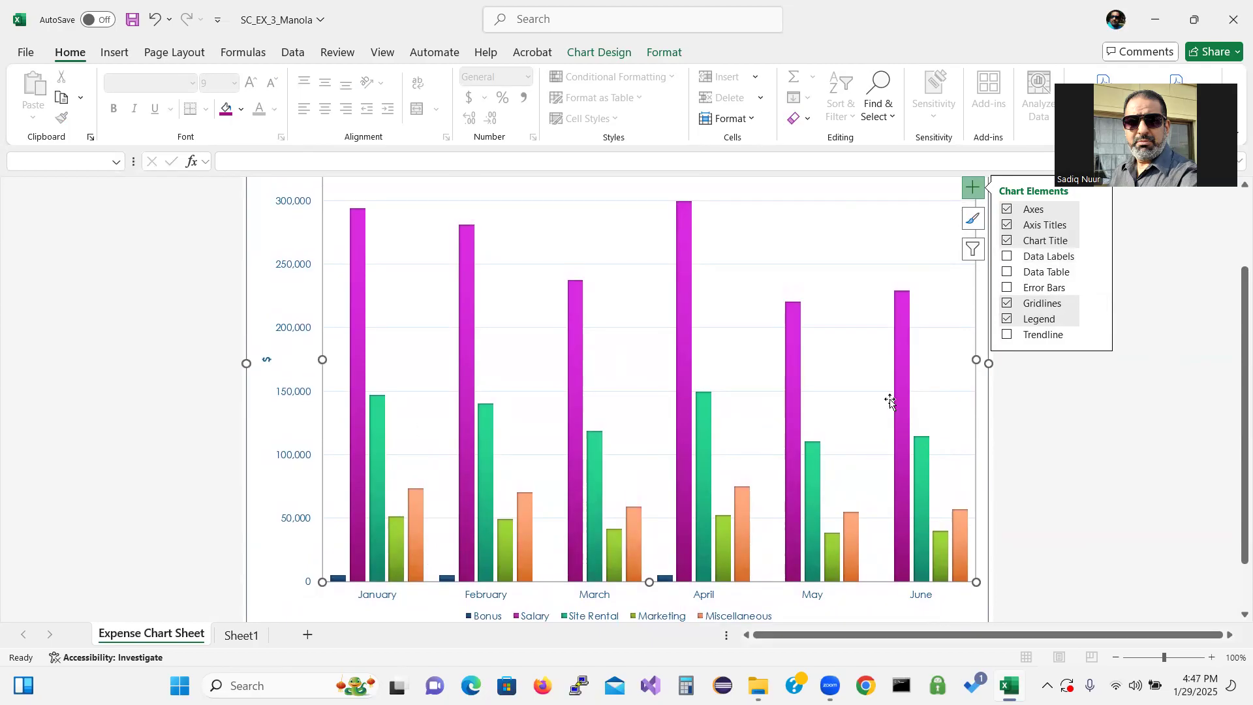
pyautogui.click(1089, 440)
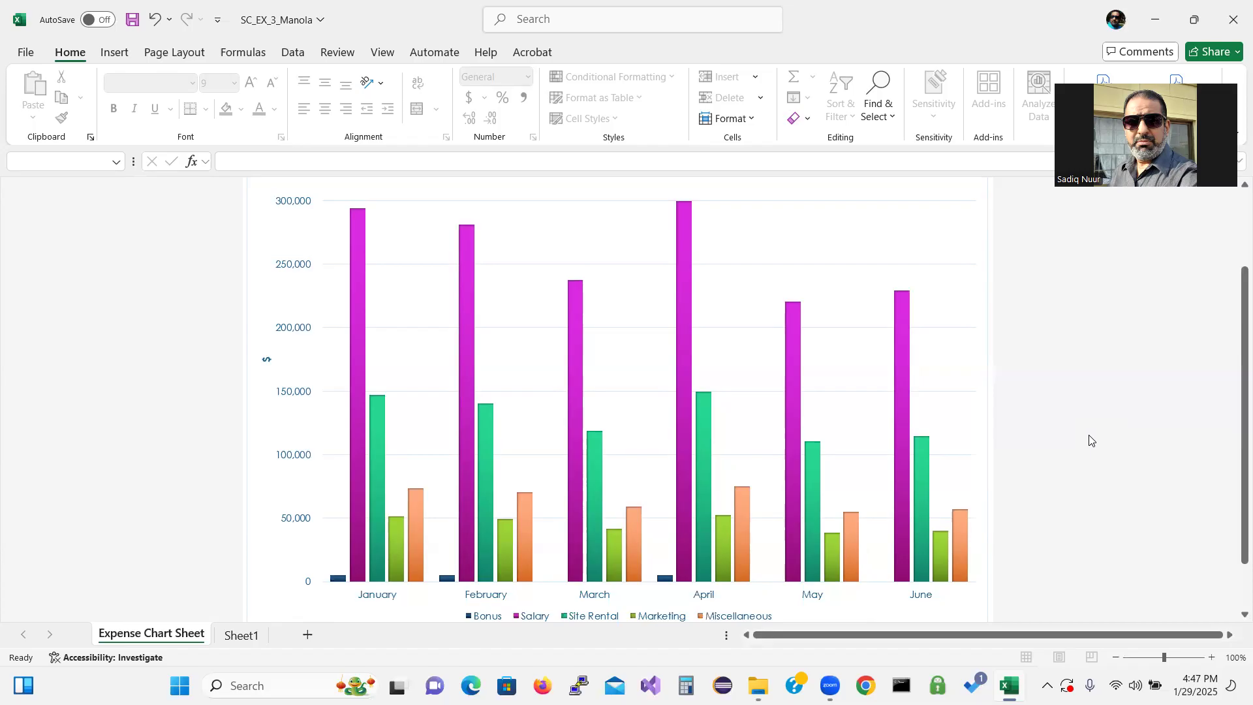
# Rename Sheet1 as Six-Month Financial Projection
pyautogui.click(243, 636)
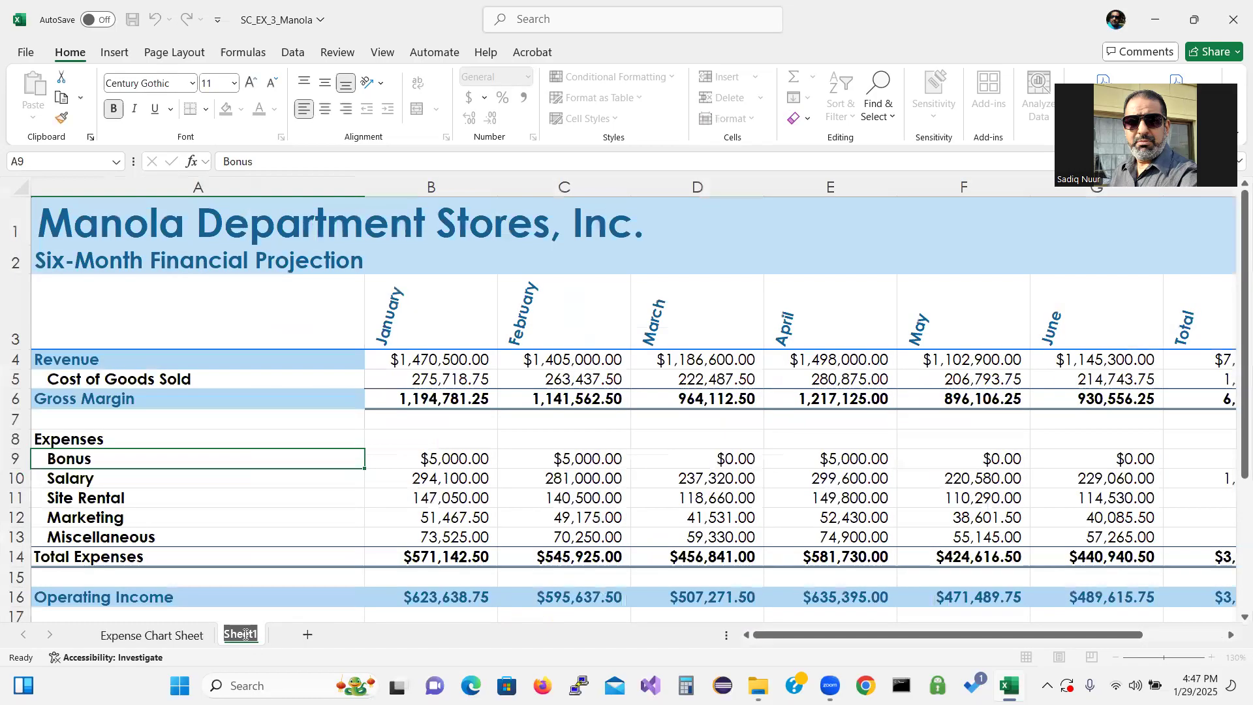
pyautogui.write('Six-')
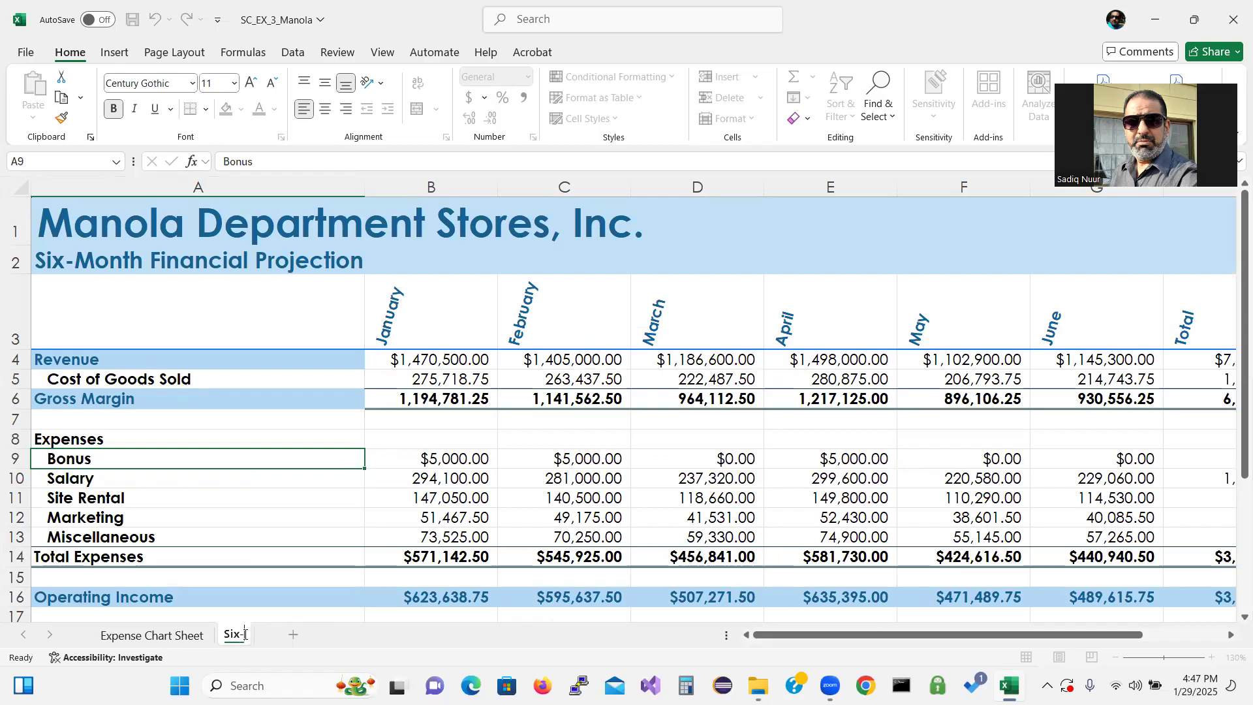
pyautogui.write('Month')
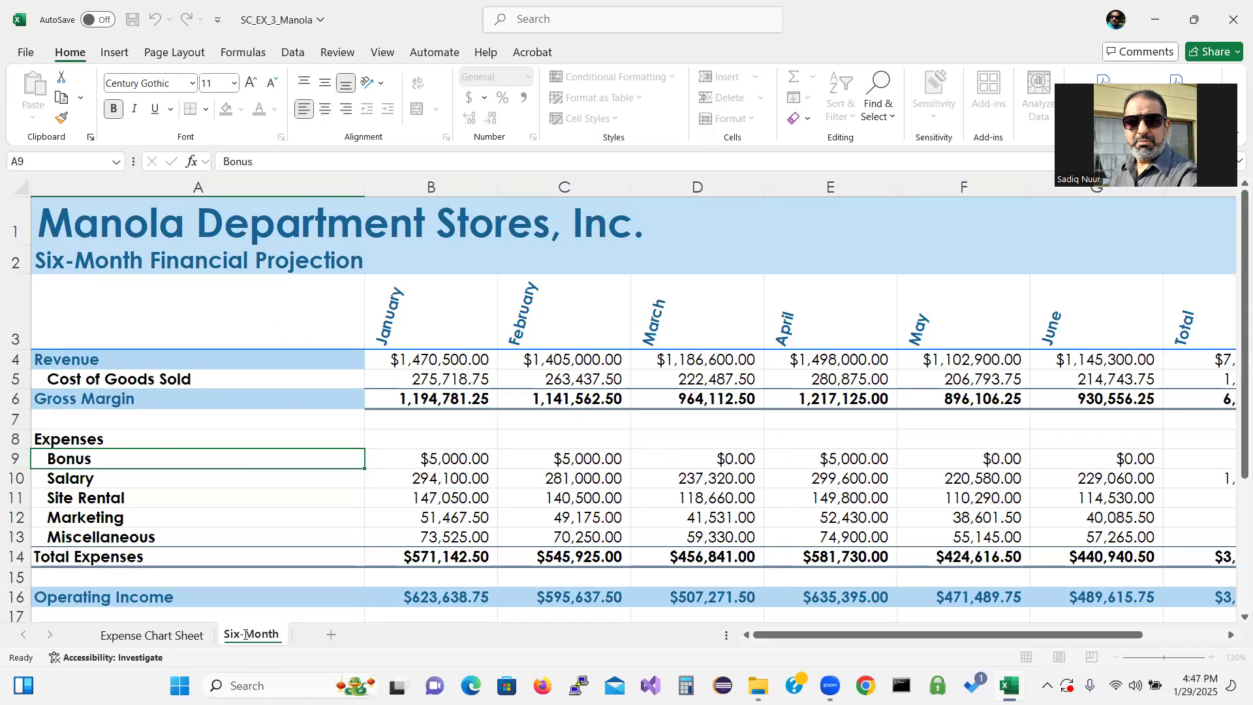
pyautogui.write(' Financial')
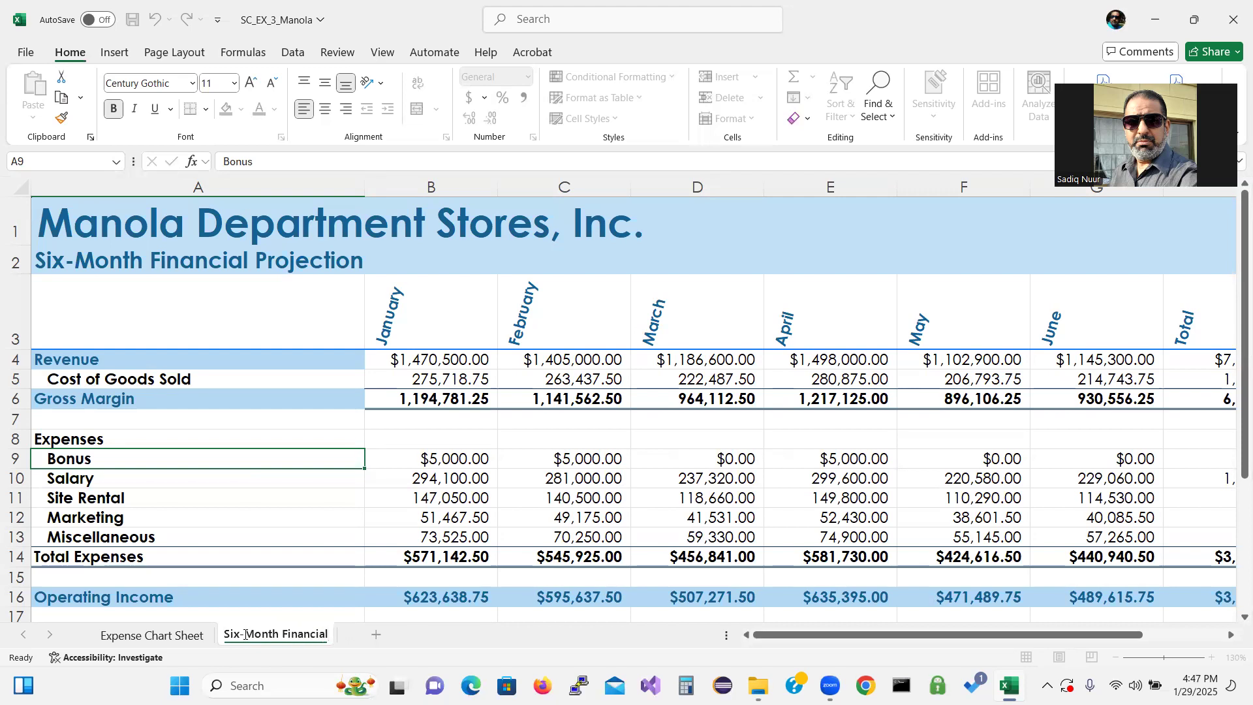
pyautogui.write(' Projection')
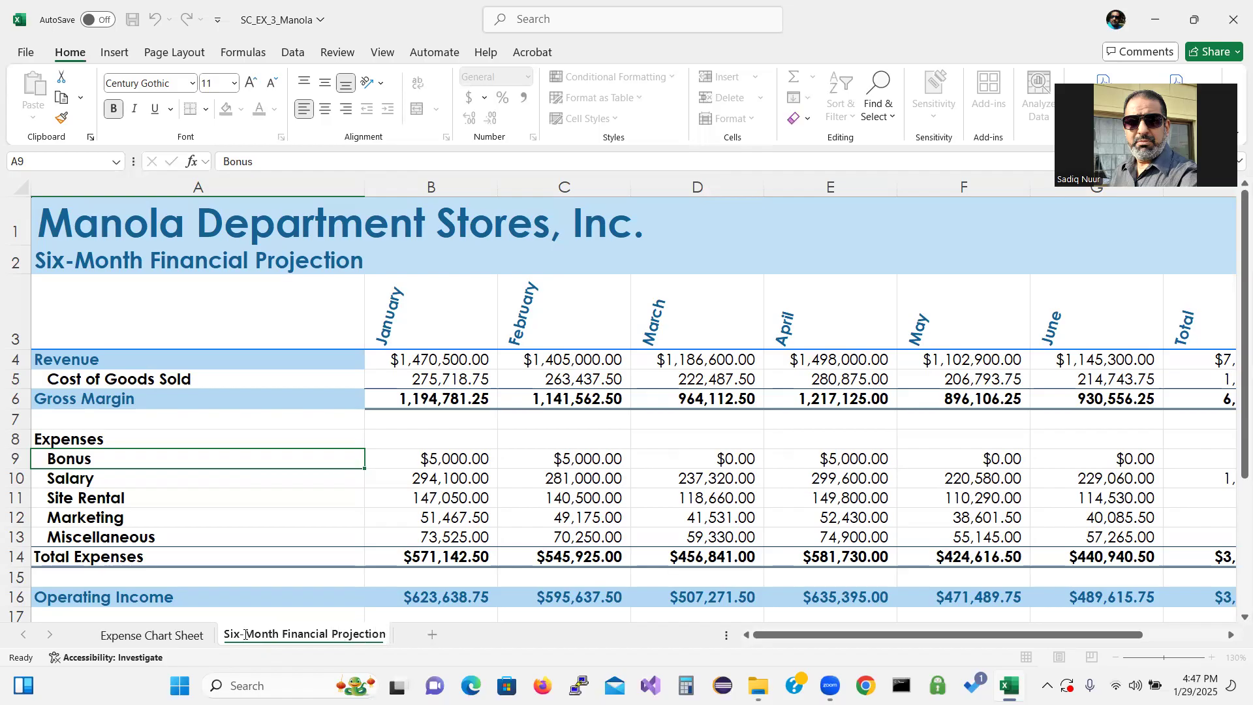
pyautogui.press('Return')
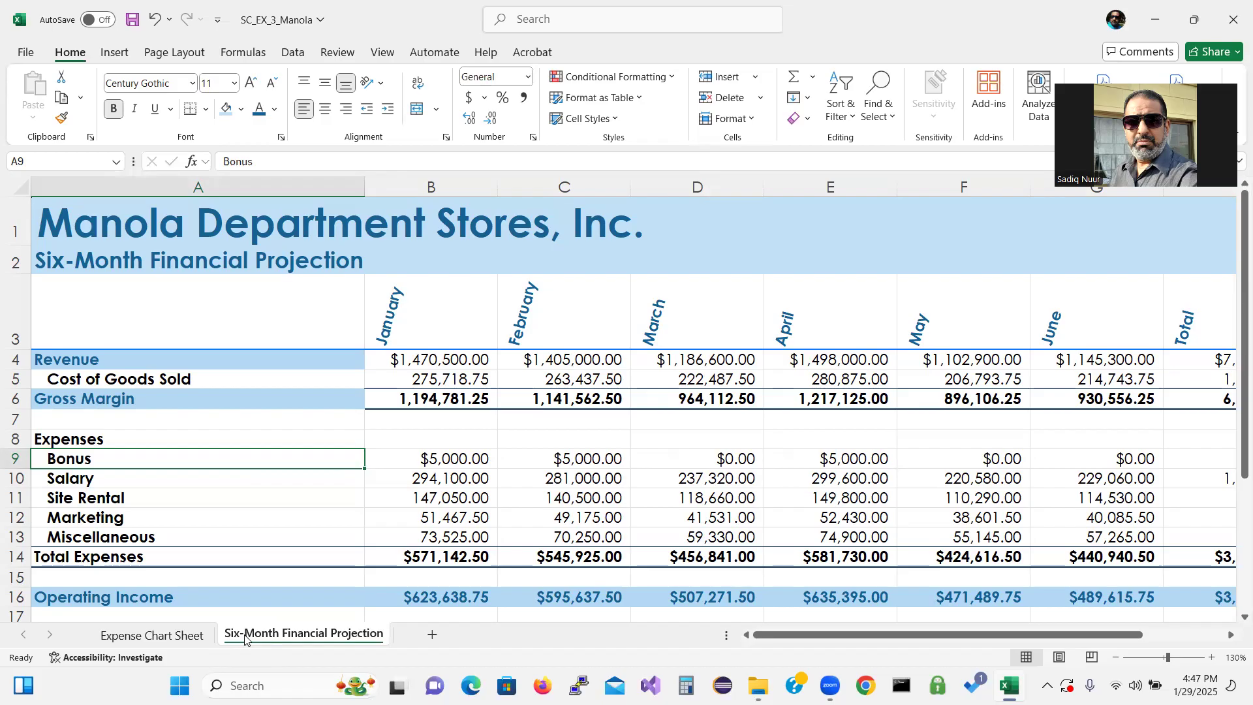
# Set the Expense Chart Sheet tab colour to Dark Blue, Text 2
pyautogui.click(135, 636)
pyautogui.rightClick(135, 636)
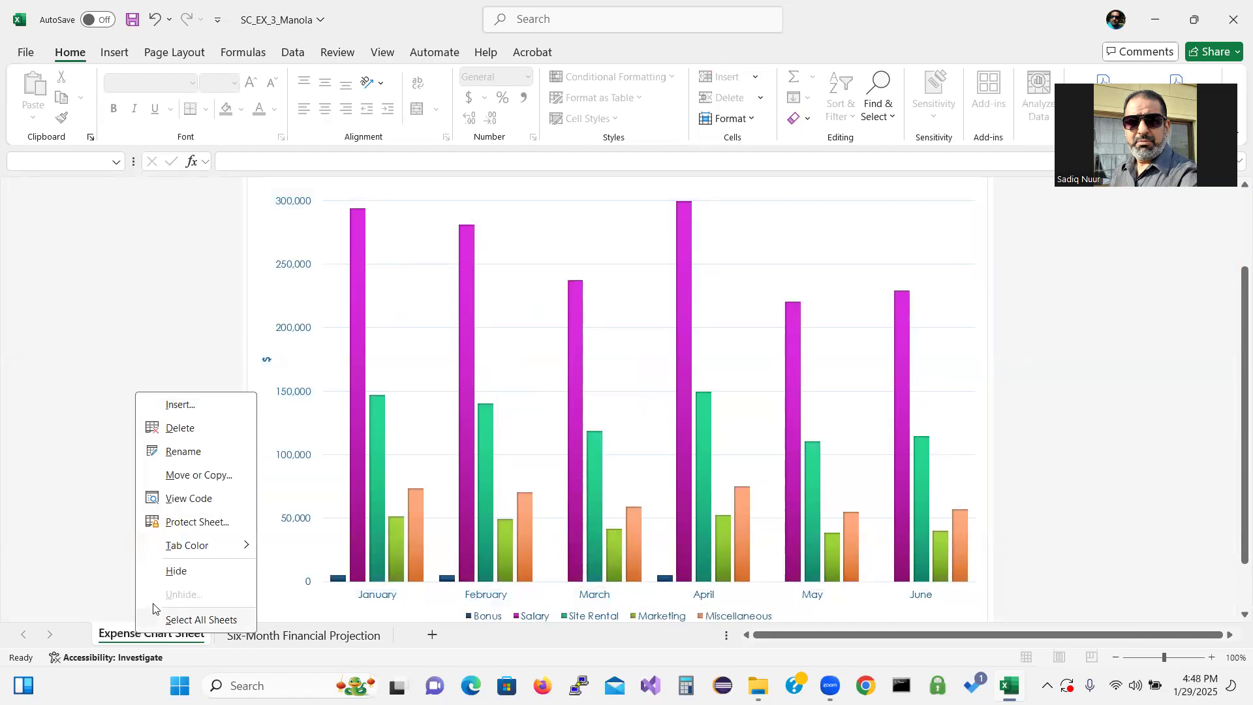
pyautogui.moveTo(196, 546)
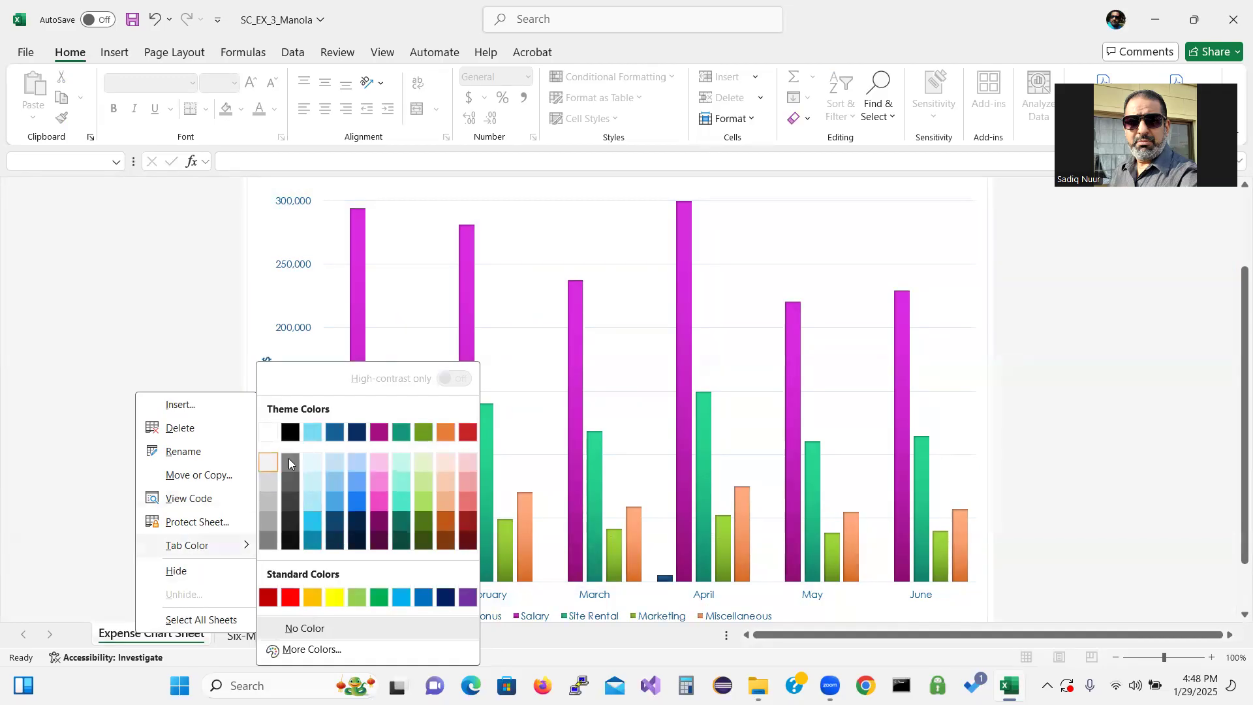
pyautogui.click(335, 432)
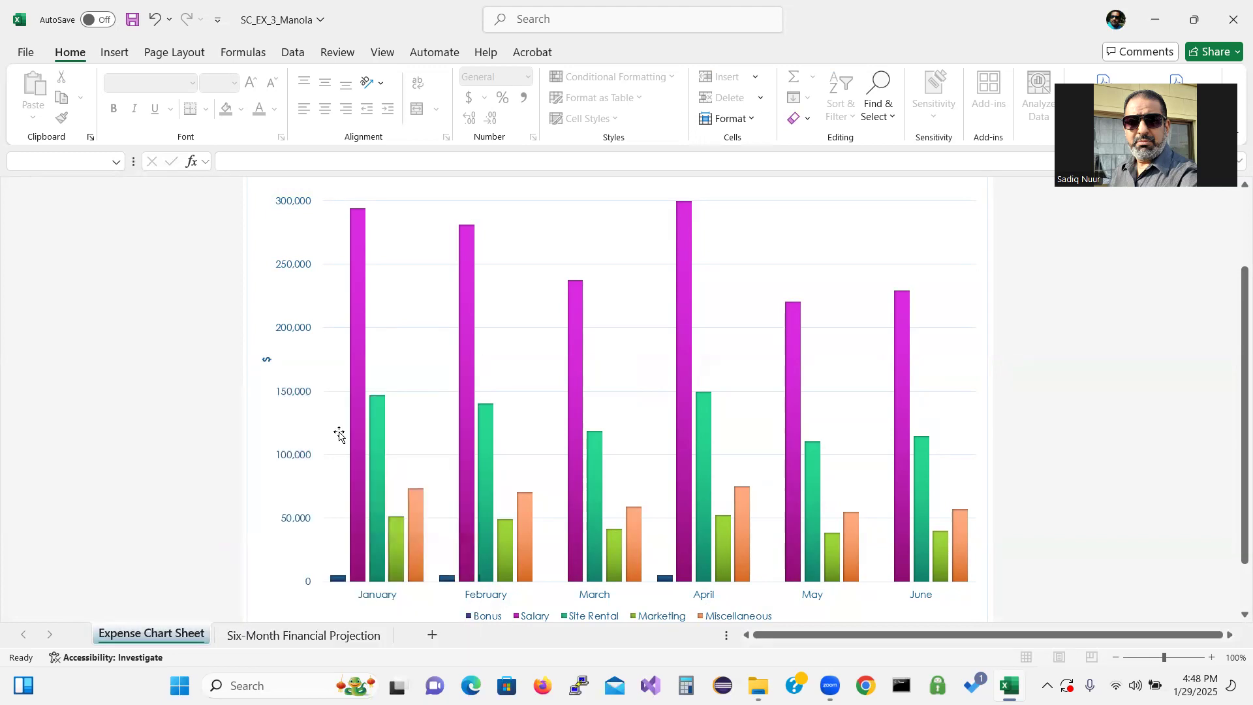
# Set the Six-Month Financial Projection tab colour to a light blue theme colour
pyautogui.click(297, 636)
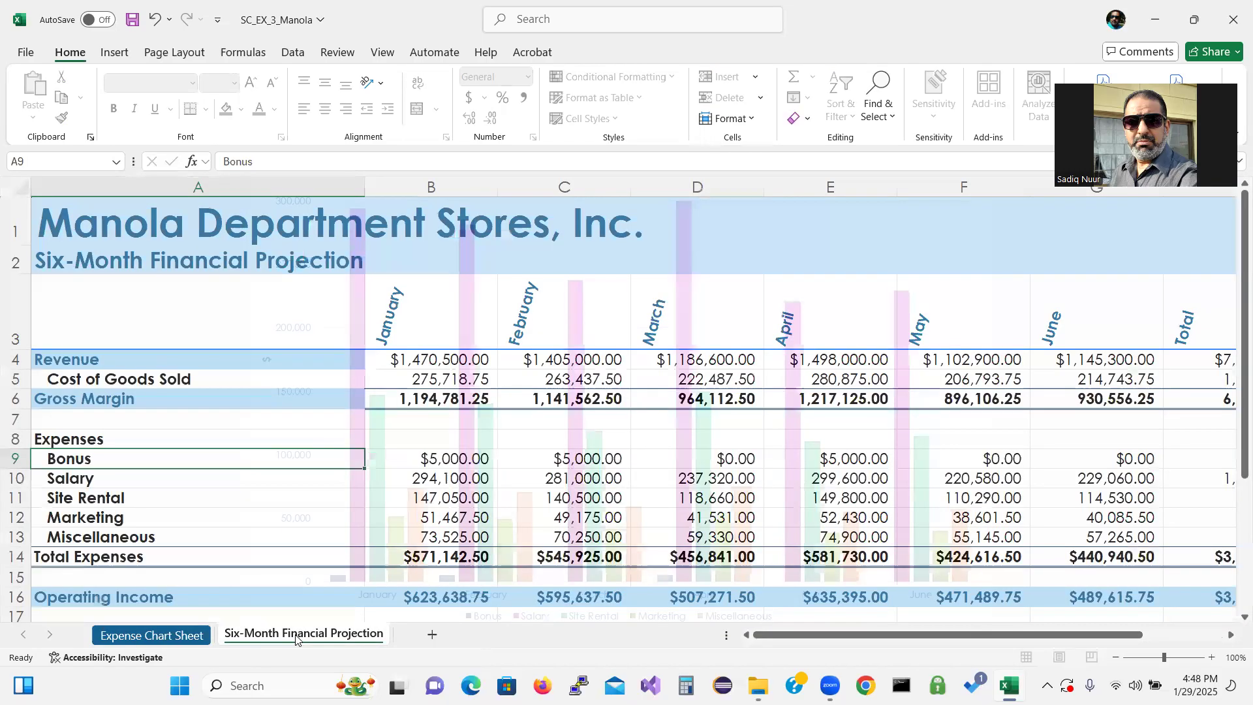
pyautogui.rightClick(295, 634)
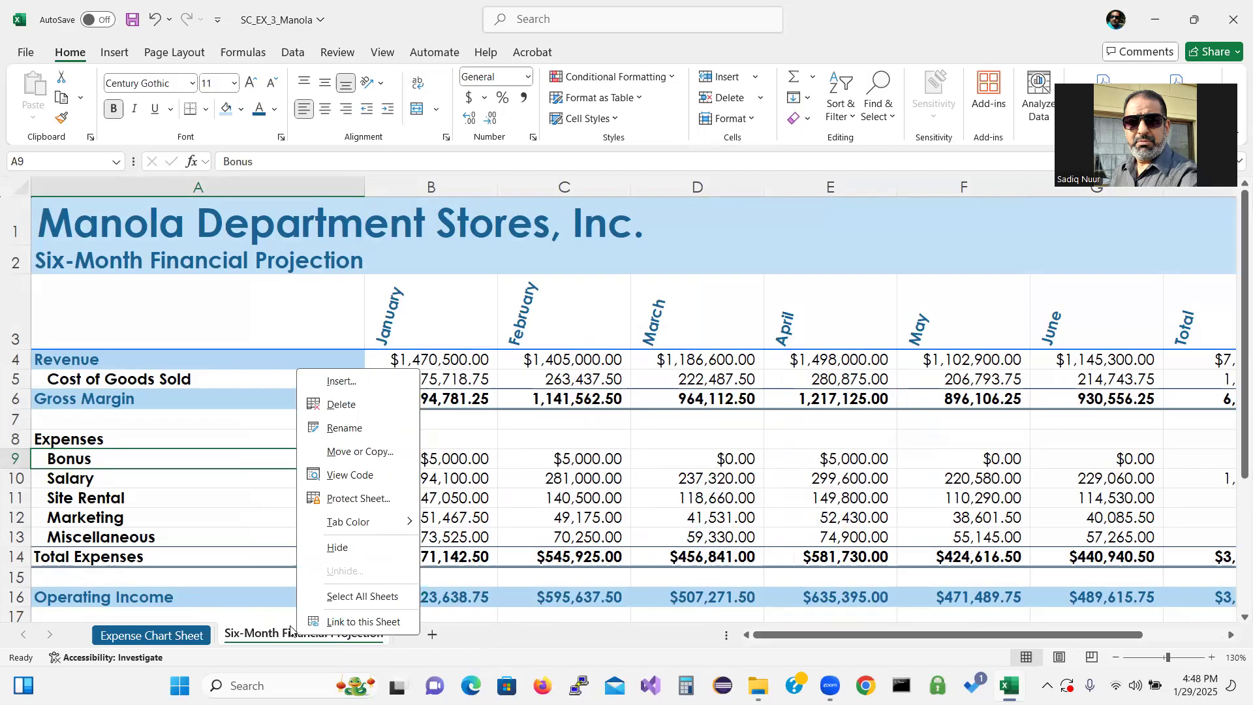
pyautogui.moveTo(352, 521)
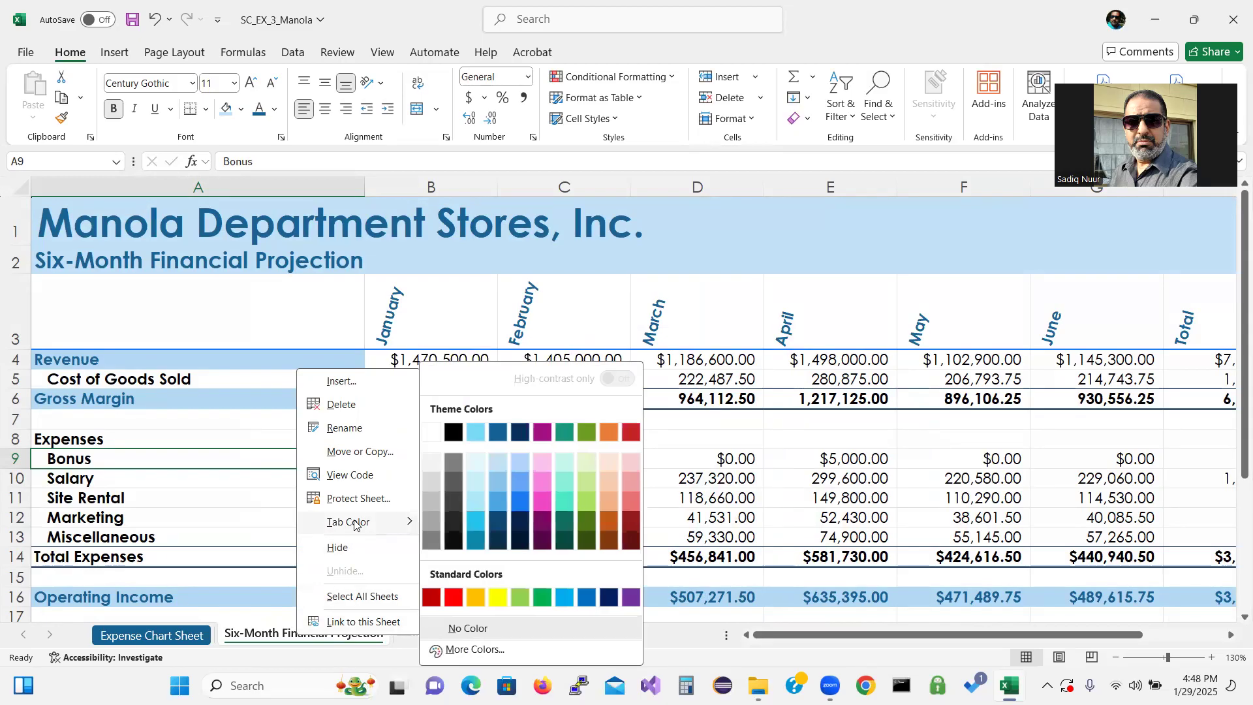
pyautogui.click(474, 432)
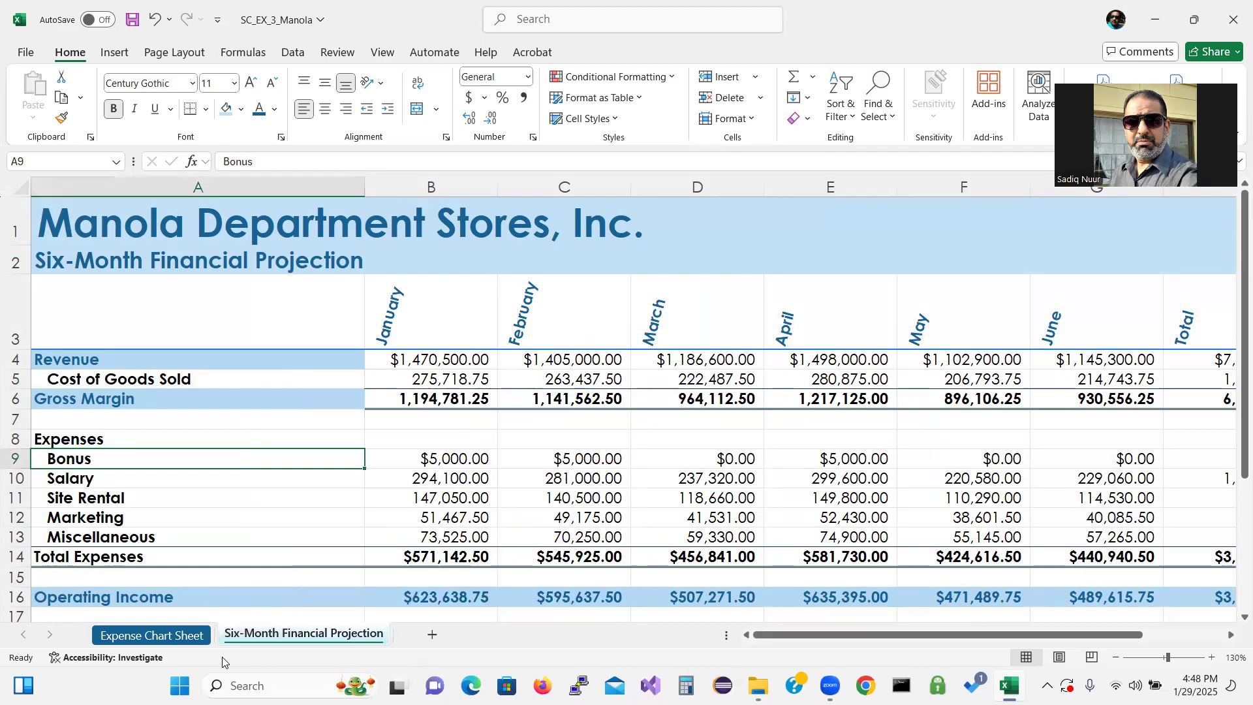
# Move the Six-Month Financial Projection sheet to be the first sheet in the workbook
pyautogui.click(166, 636)
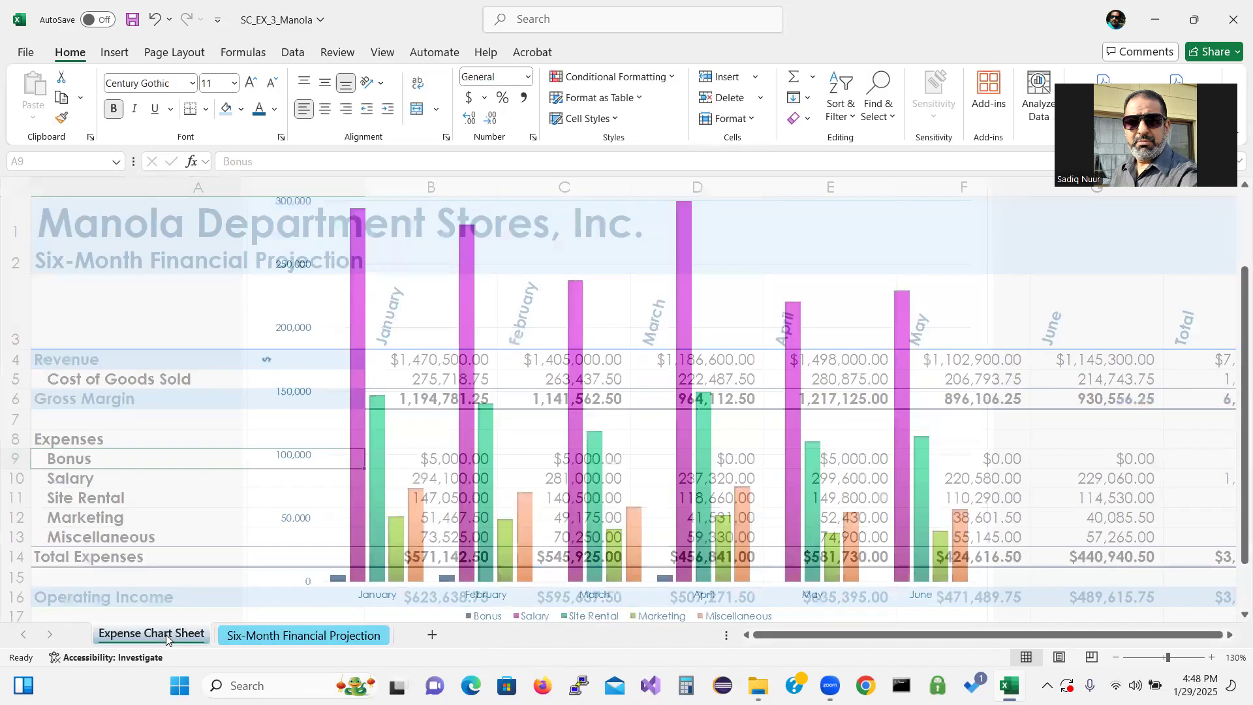
pyautogui.click(267, 634)
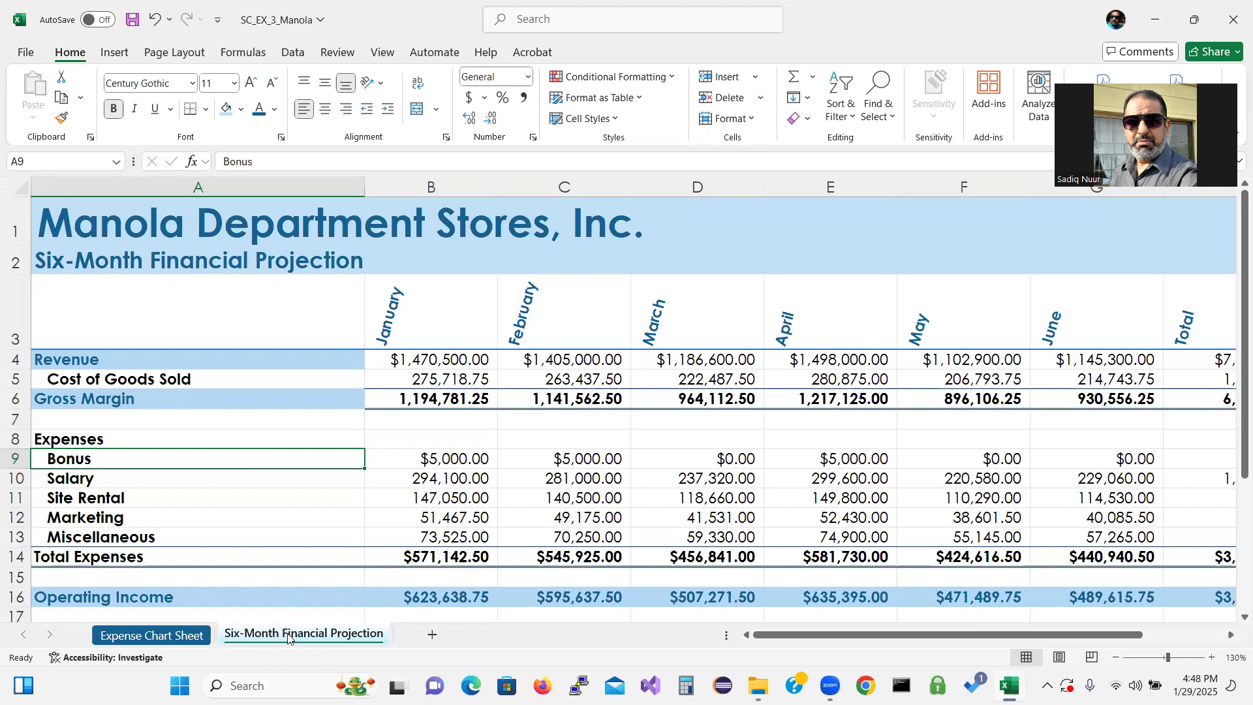
pyautogui.moveTo(288, 637)
pyautogui.mouseDown()
pyautogui.moveTo(228, 624)
pyautogui.moveTo(248, 616)
pyautogui.moveTo(236, 614)
pyautogui.moveTo(89, 633)
pyautogui.mouseUp()
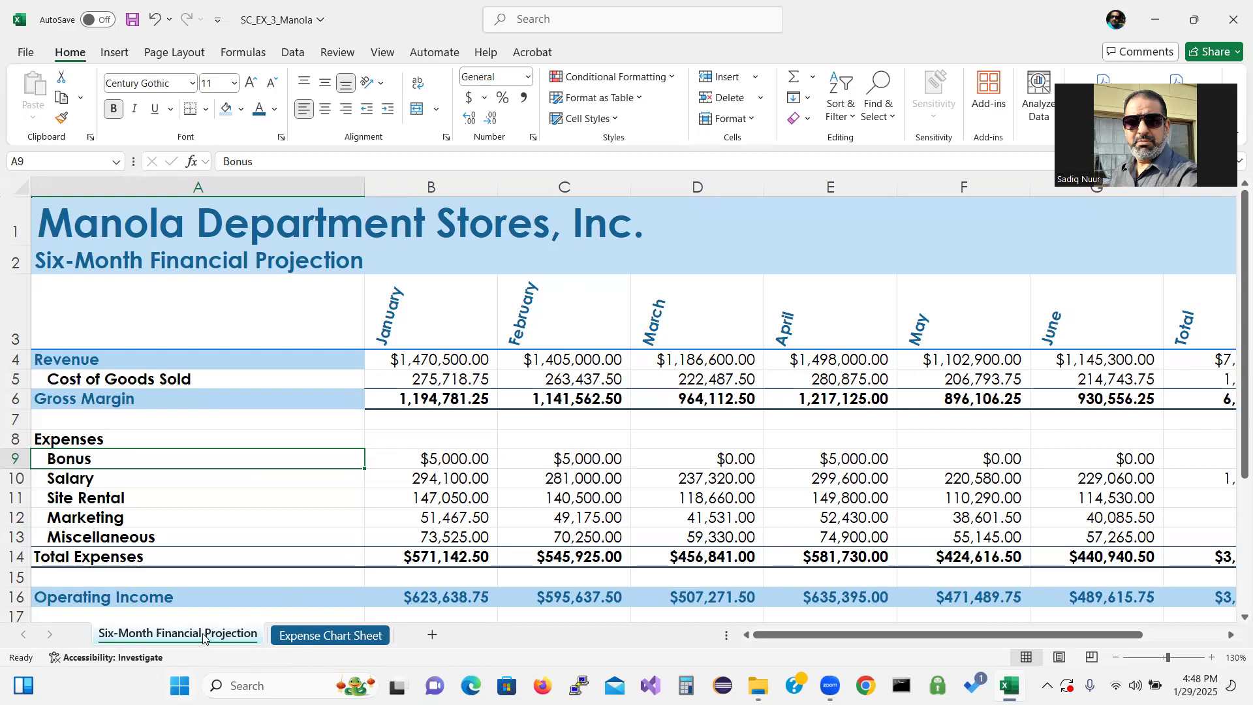
pyautogui.moveTo(203, 637); pyautogui.dragTo(402, 636)
pyautogui.moveTo(303, 636); pyautogui.dragTo(139, 631)
# Group both sheets and spell check them from the beginning of the sheet
pyautogui.keyDown('ctrl'); pyautogui.click(310, 636); pyautogui.keyUp('ctrl')
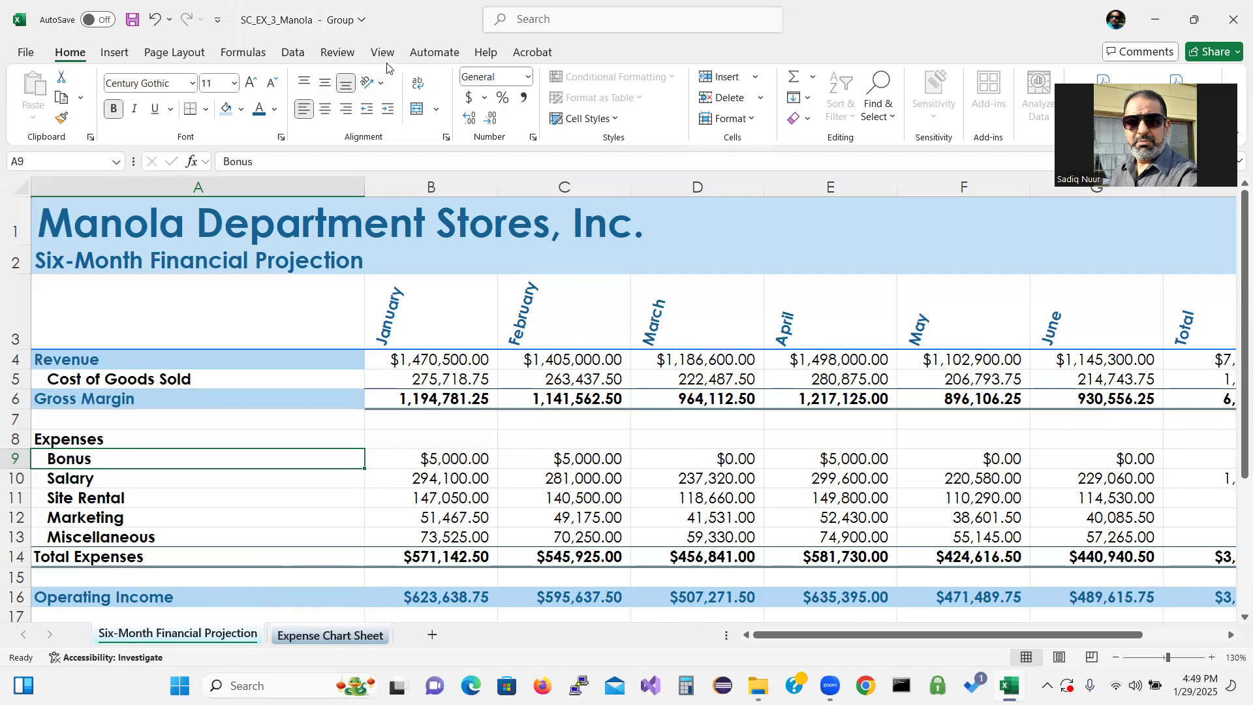
pyautogui.click(337, 53)
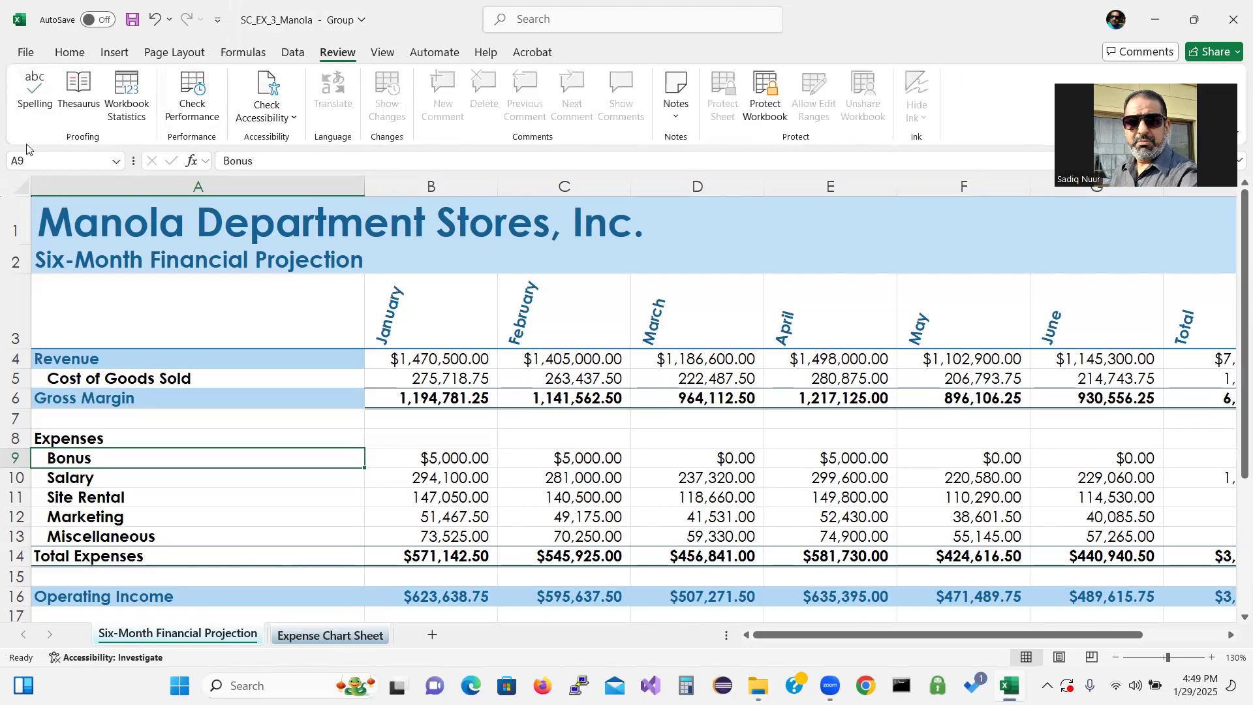
pyautogui.click(33, 84)
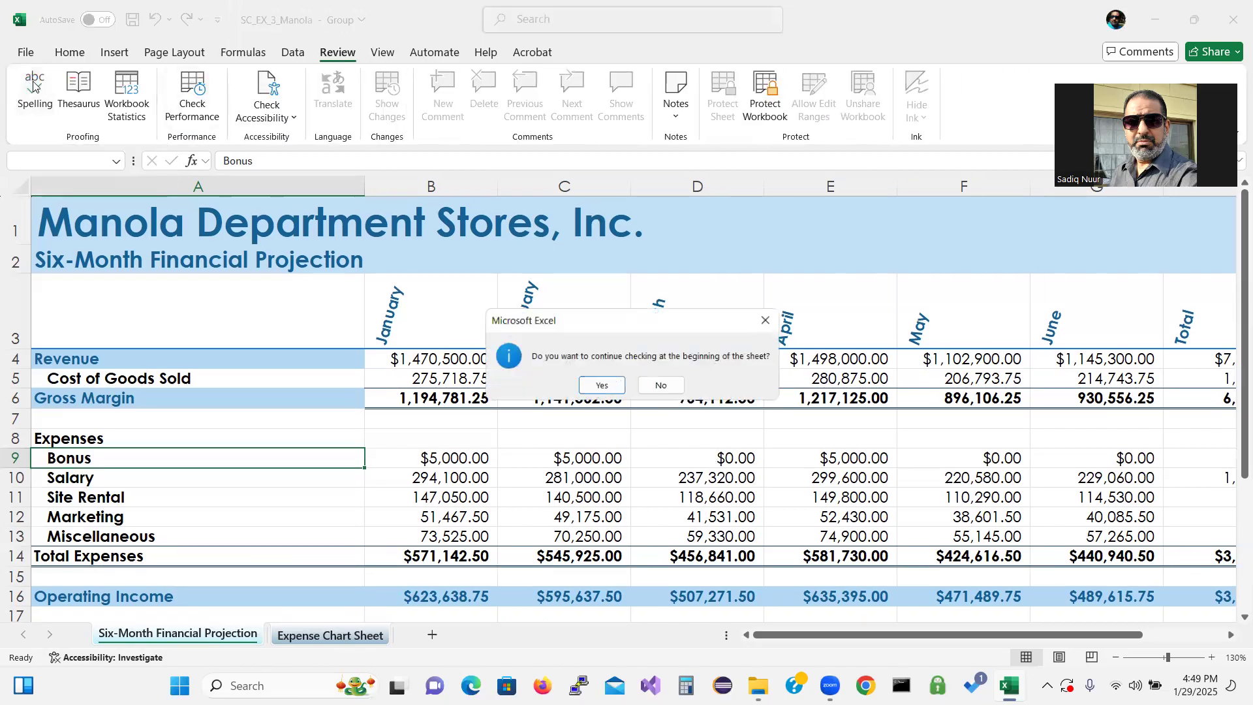
pyautogui.click(599, 387)
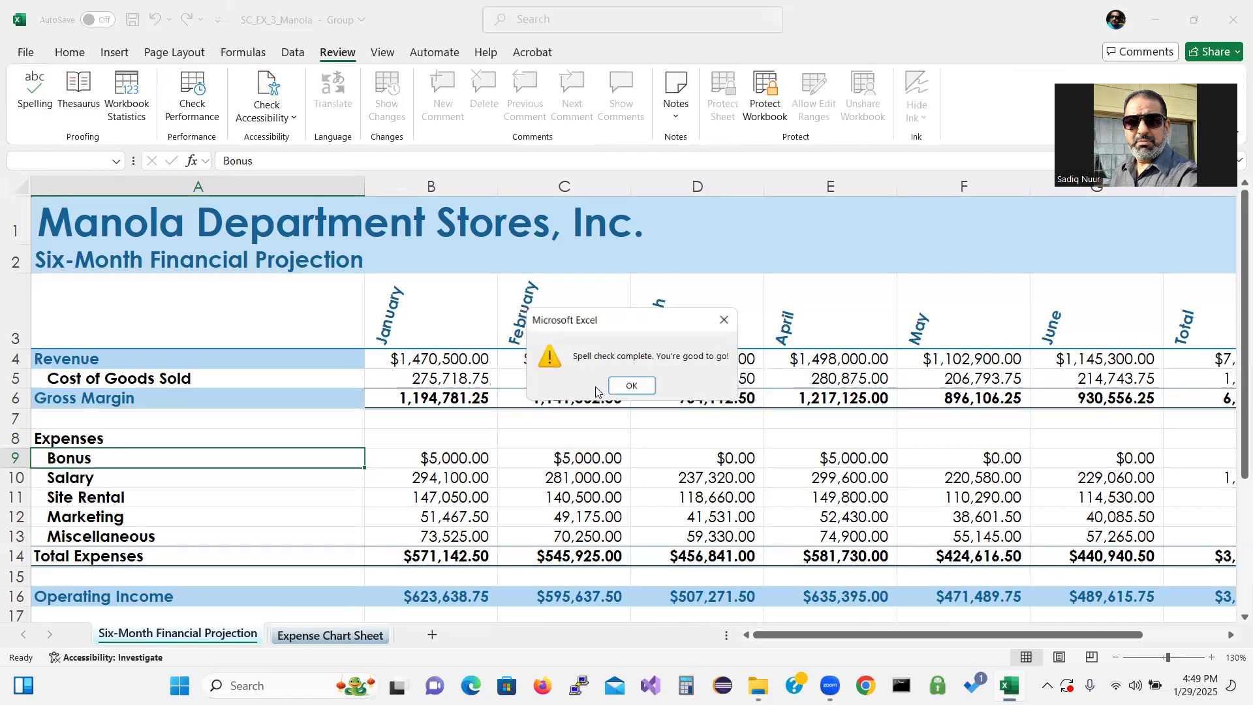
pyautogui.click(636, 387)
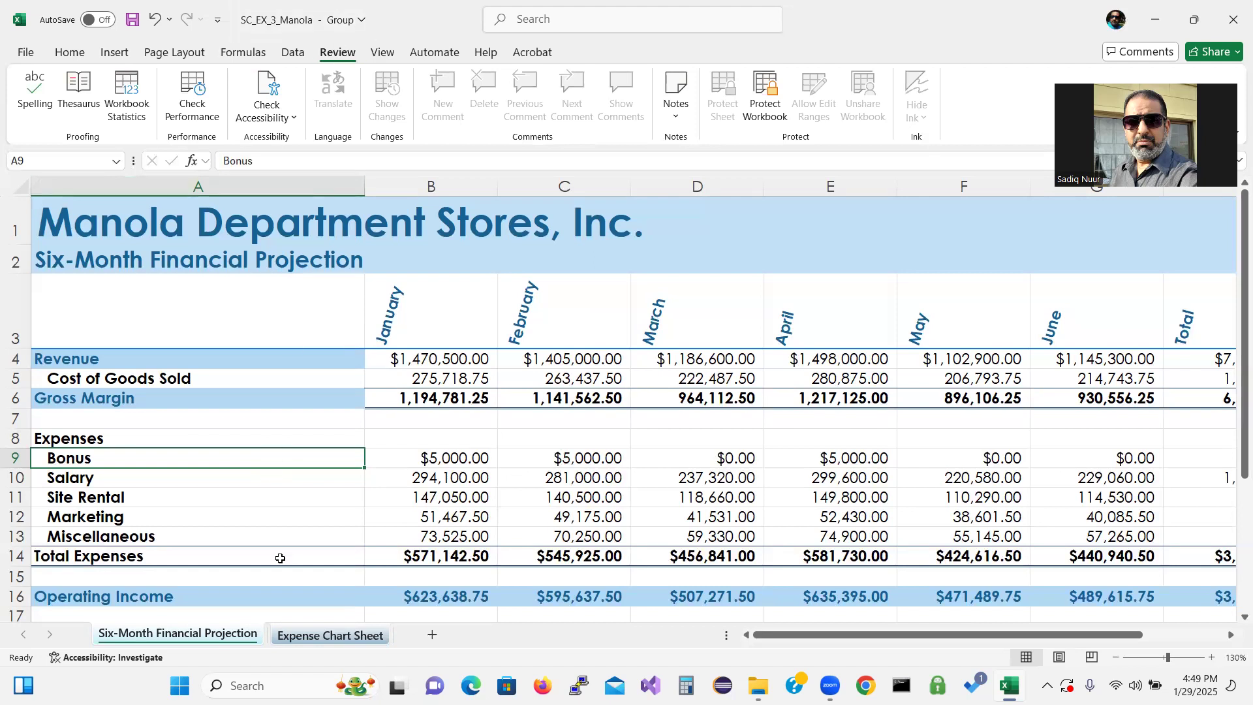
# Ungroup the two worksheets
pyautogui.rightClick(232, 638)
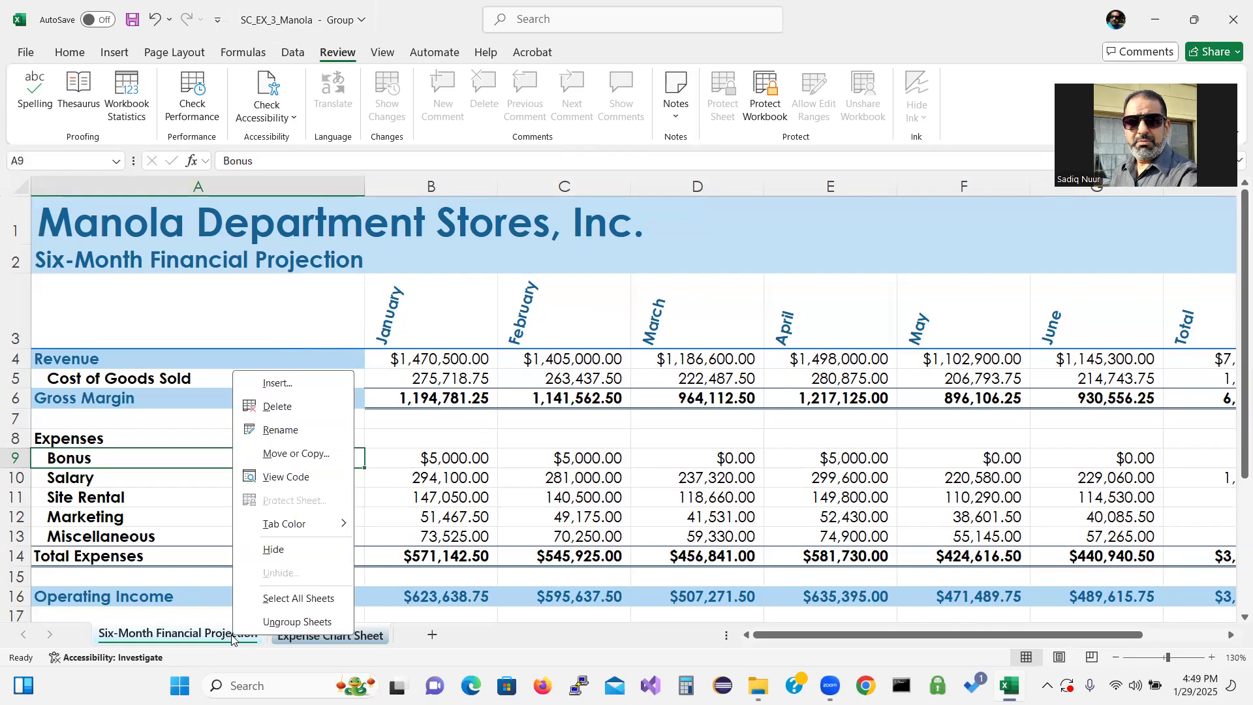
pyautogui.click(305, 623)
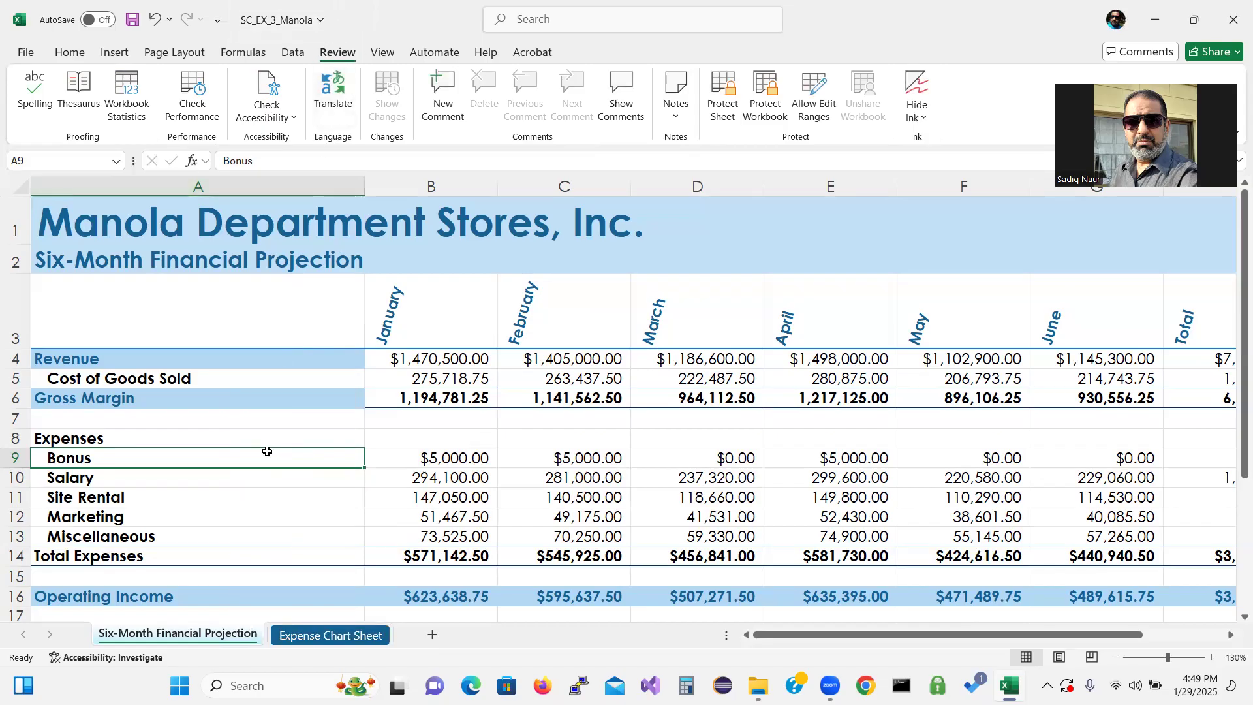
# Set the print layout to landscape orientation and fit the sheet on one page
pyautogui.click(26, 51)
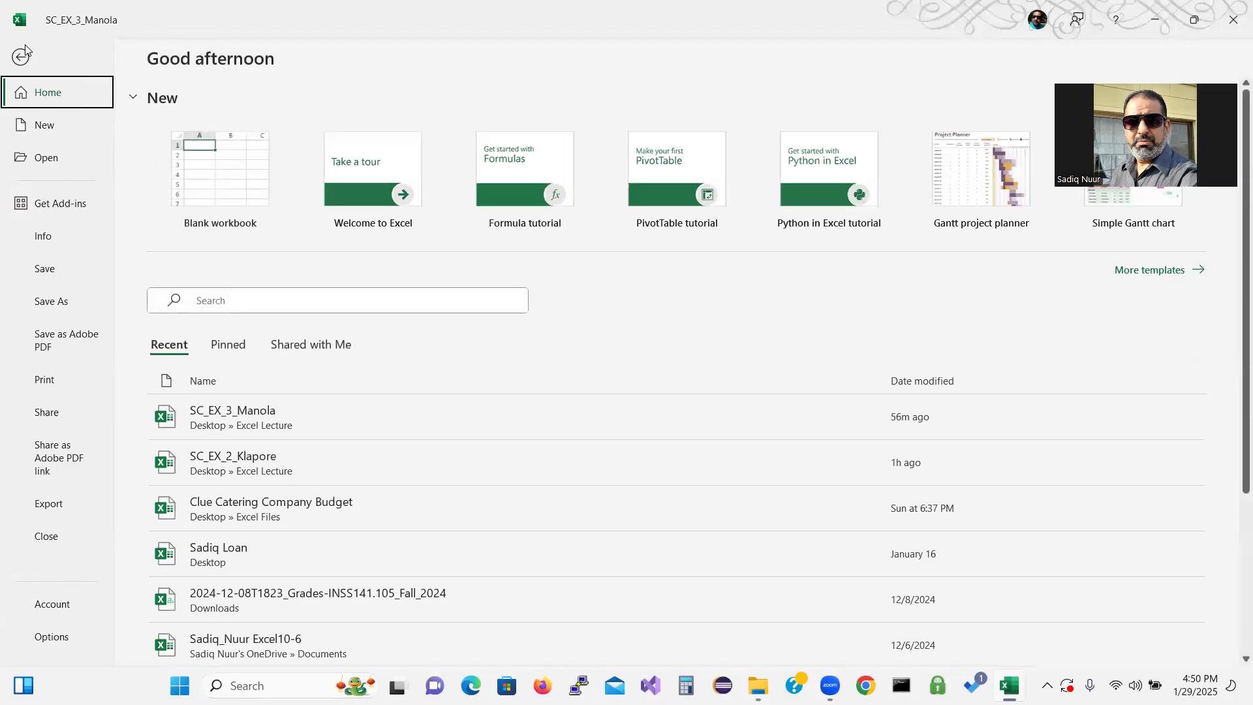
pyautogui.click(51, 378)
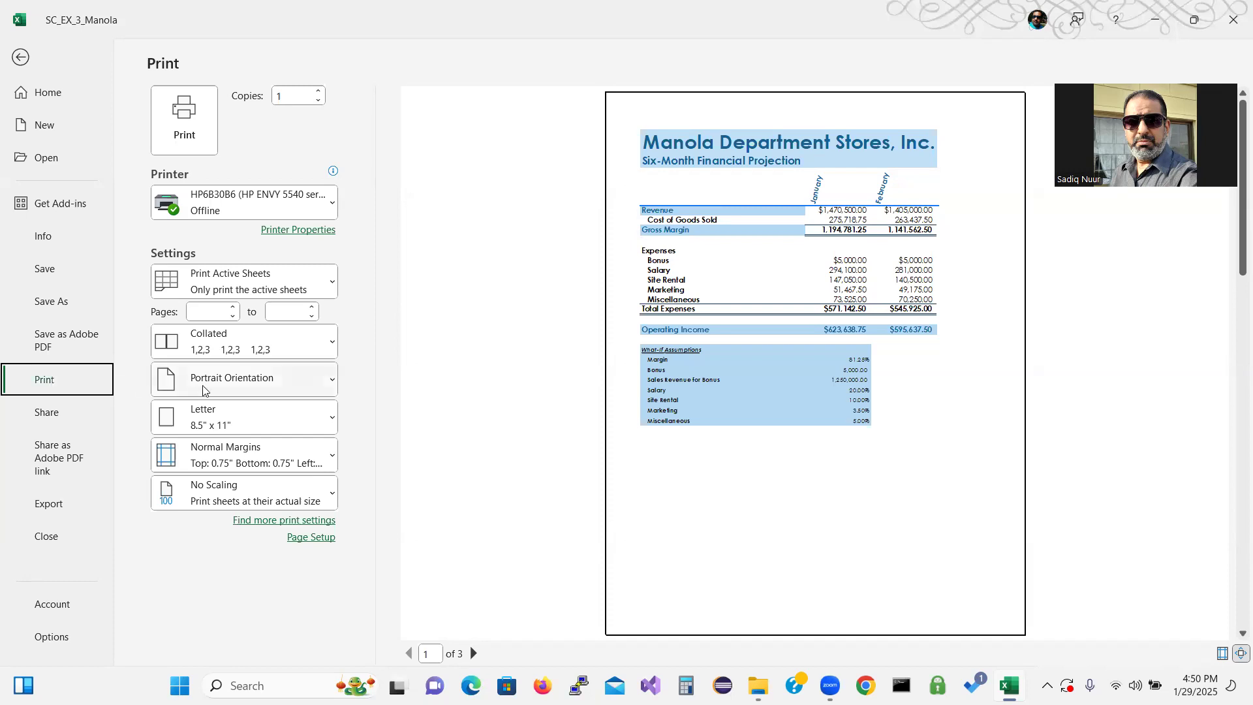
pyautogui.click(237, 385)
pyautogui.click(255, 457)
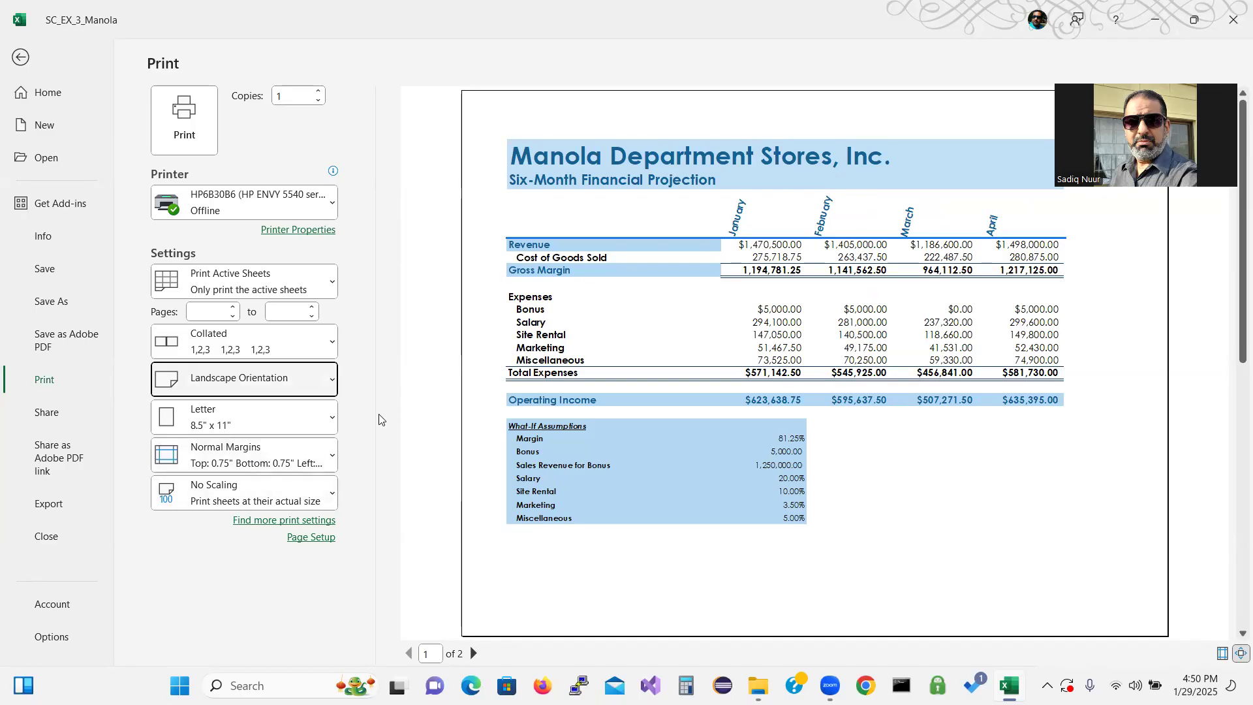
pyautogui.click(224, 495)
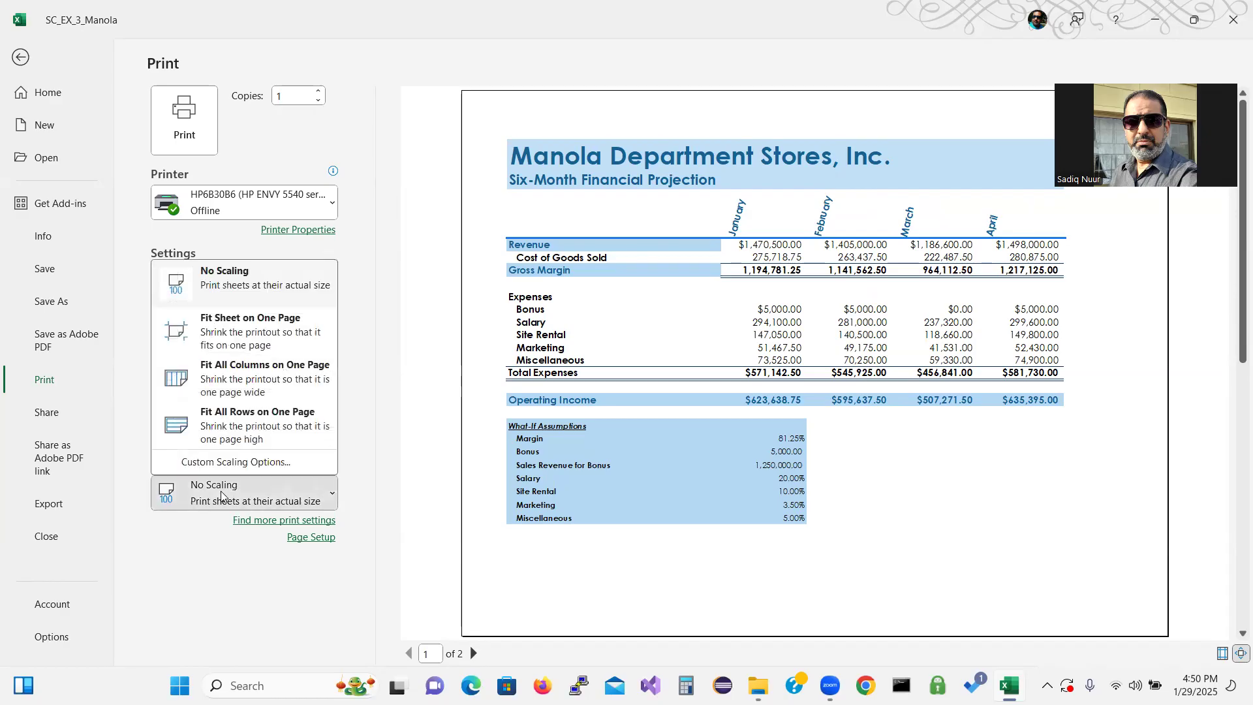
pyautogui.click(255, 333)
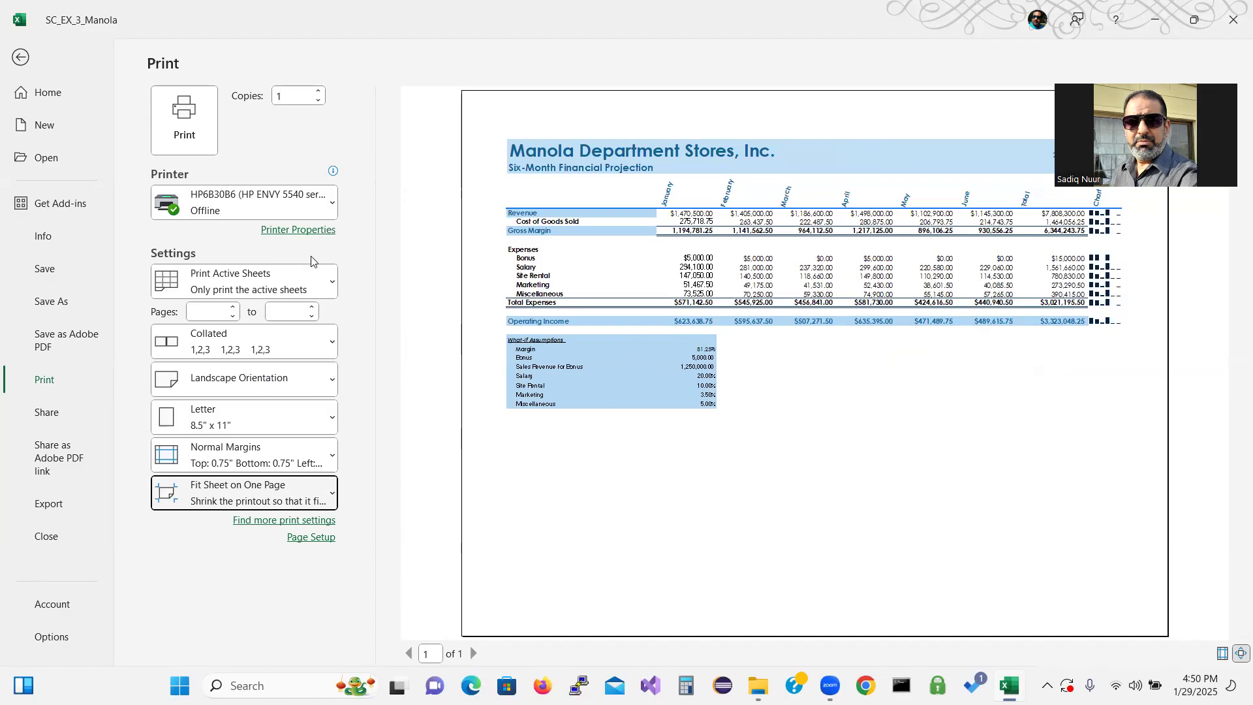
# Set printing to the entire workbook, check both preview pages, and save the workbook
pyautogui.click(304, 289)
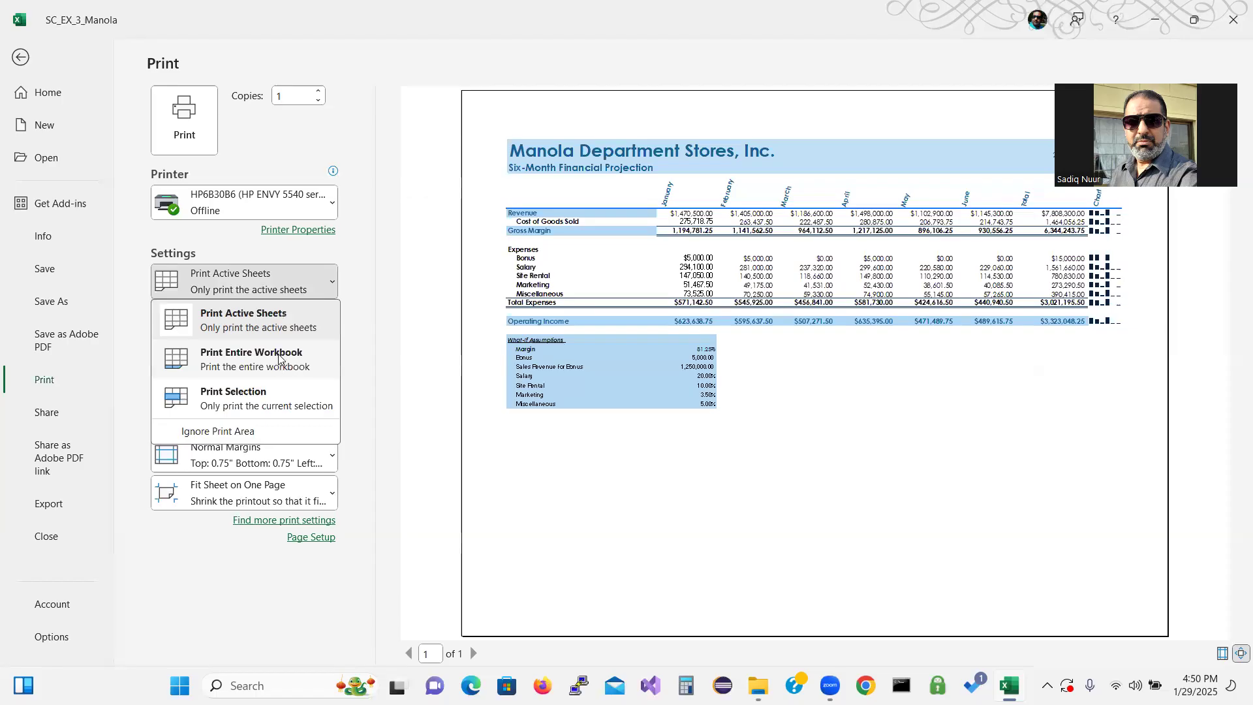
pyautogui.click(281, 355)
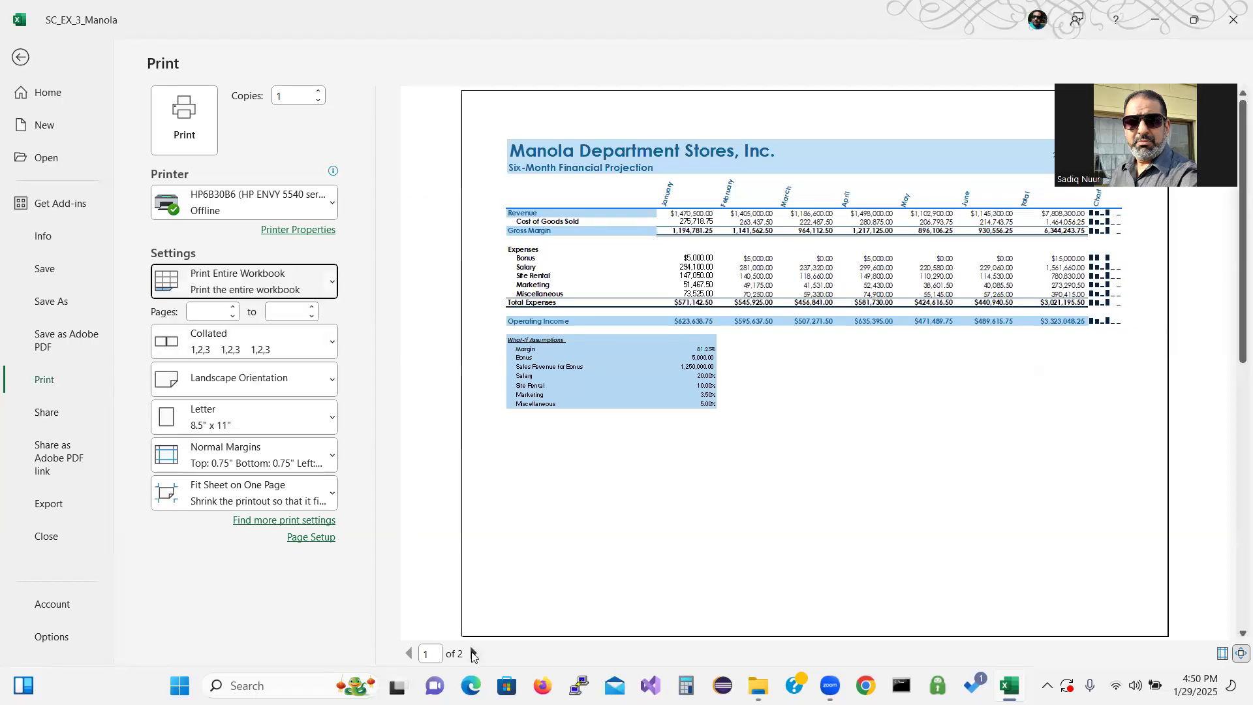
pyautogui.click(473, 653)
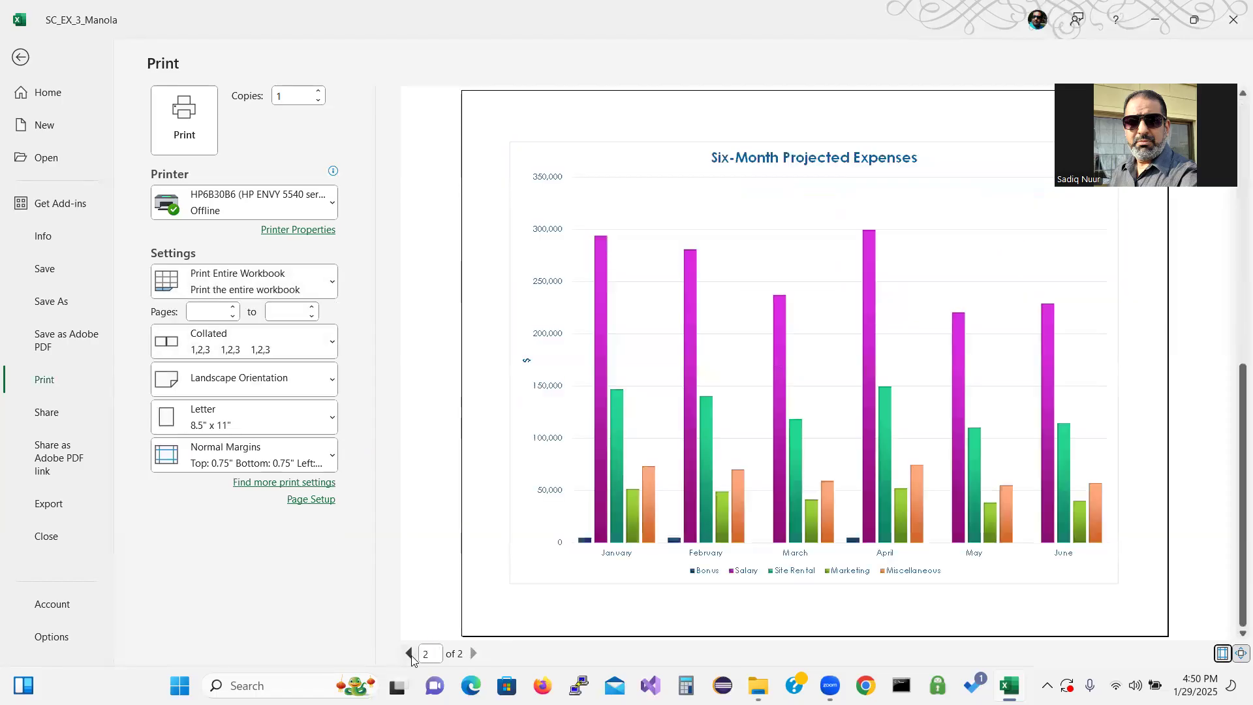
pyautogui.click(411, 655)
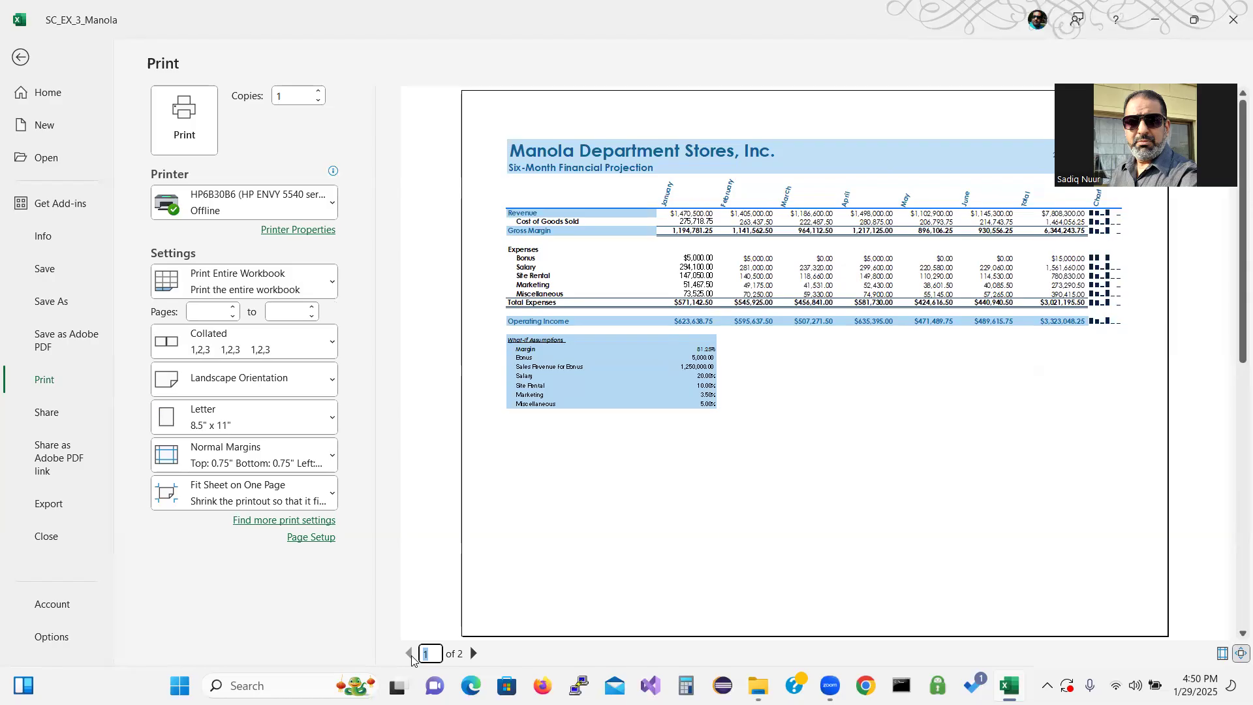
pyautogui.click(19, 57)
pyautogui.click(132, 21)
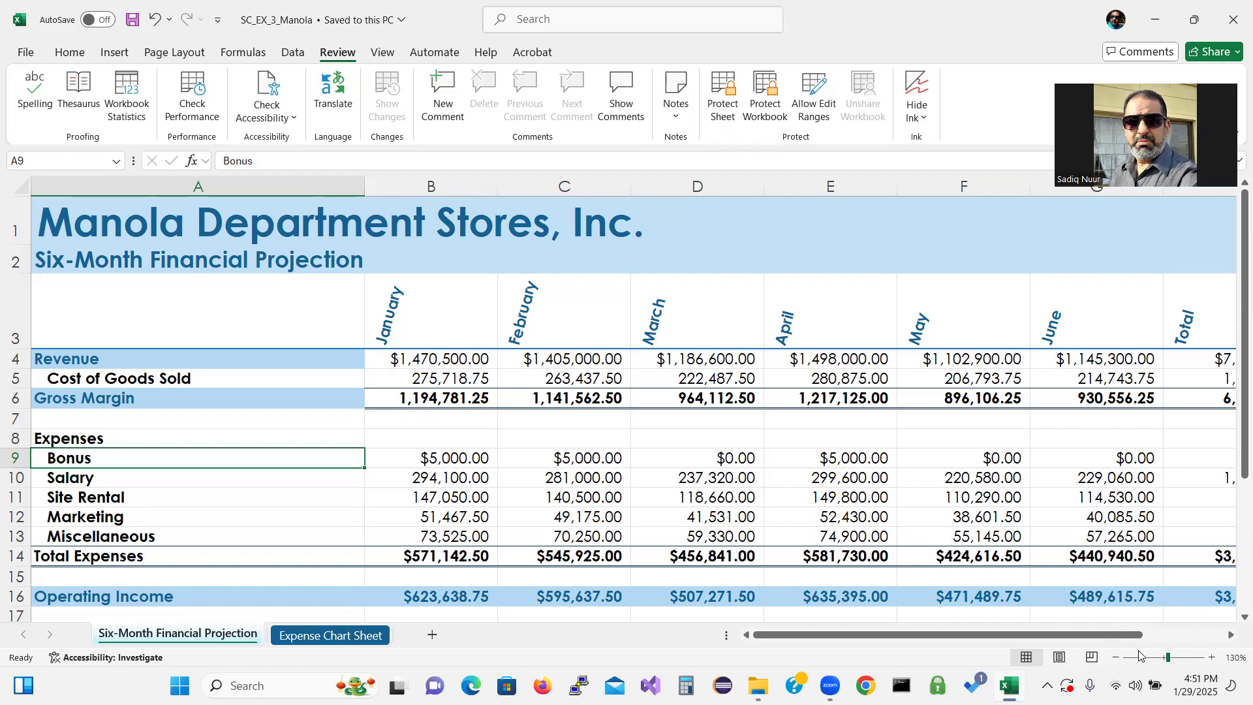
# Zoom the worksheet to 75%
pyautogui.click(382, 58)
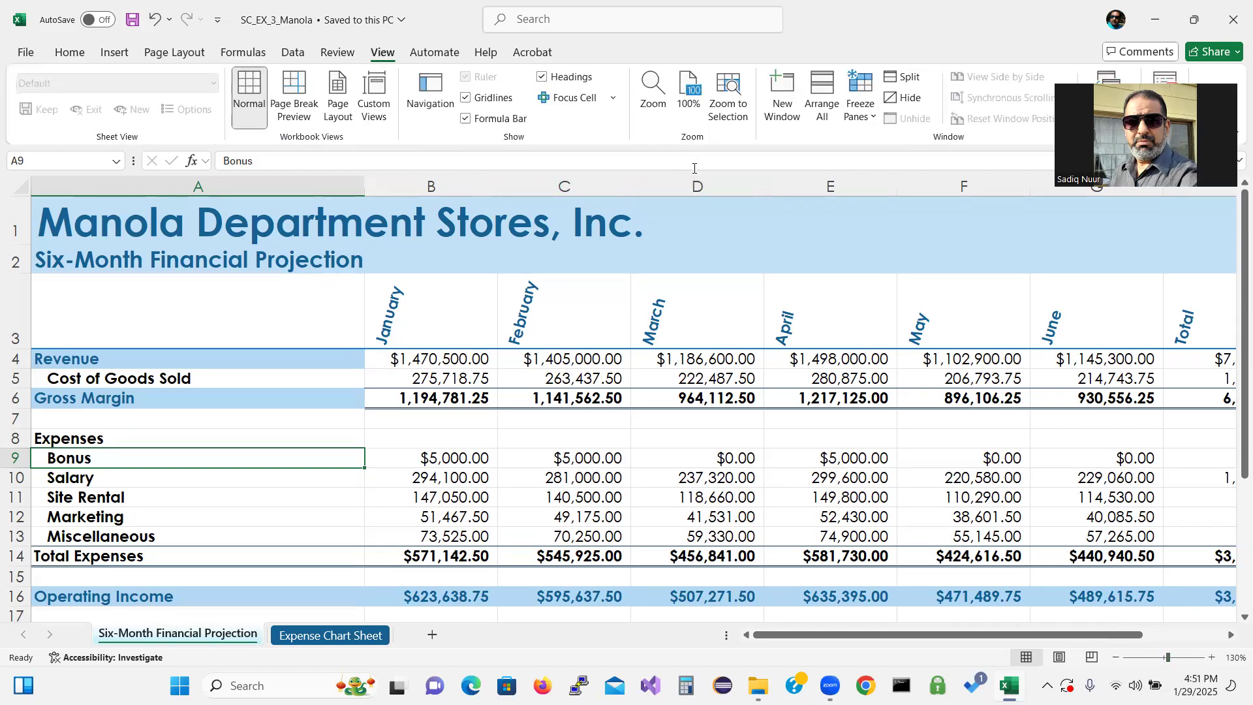
pyautogui.click(653, 90)
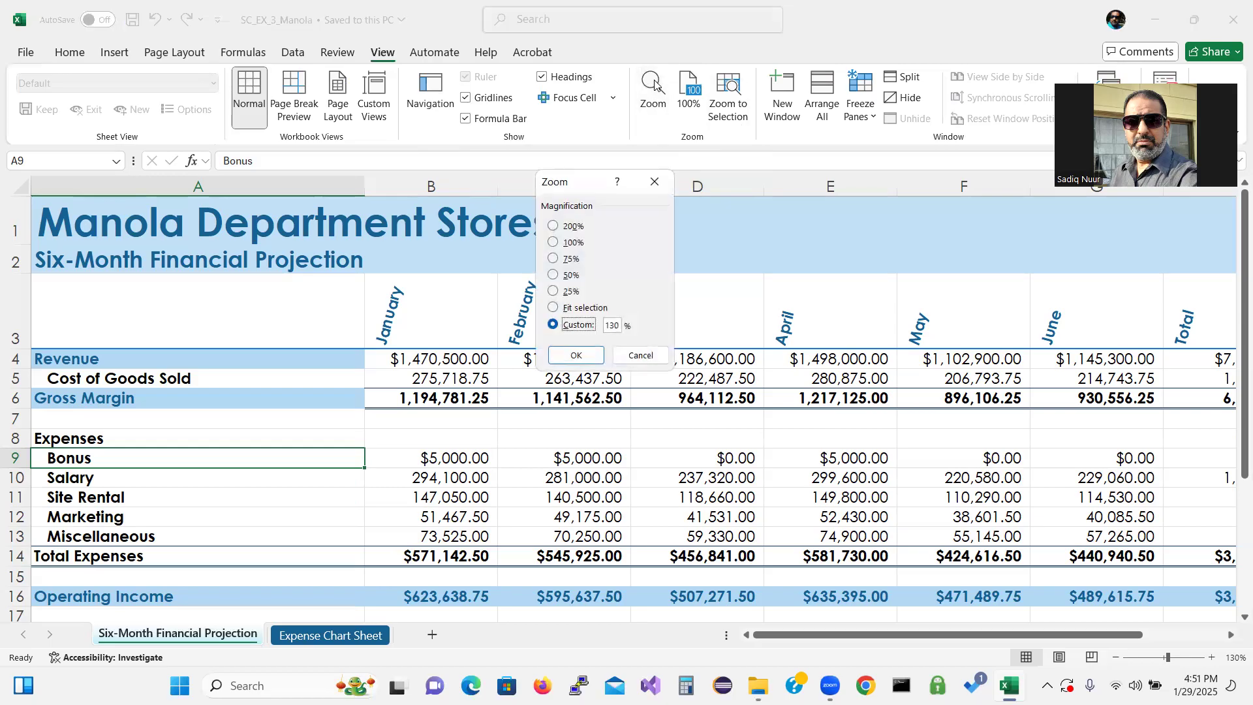
pyautogui.click(554, 260)
pyautogui.click(580, 355)
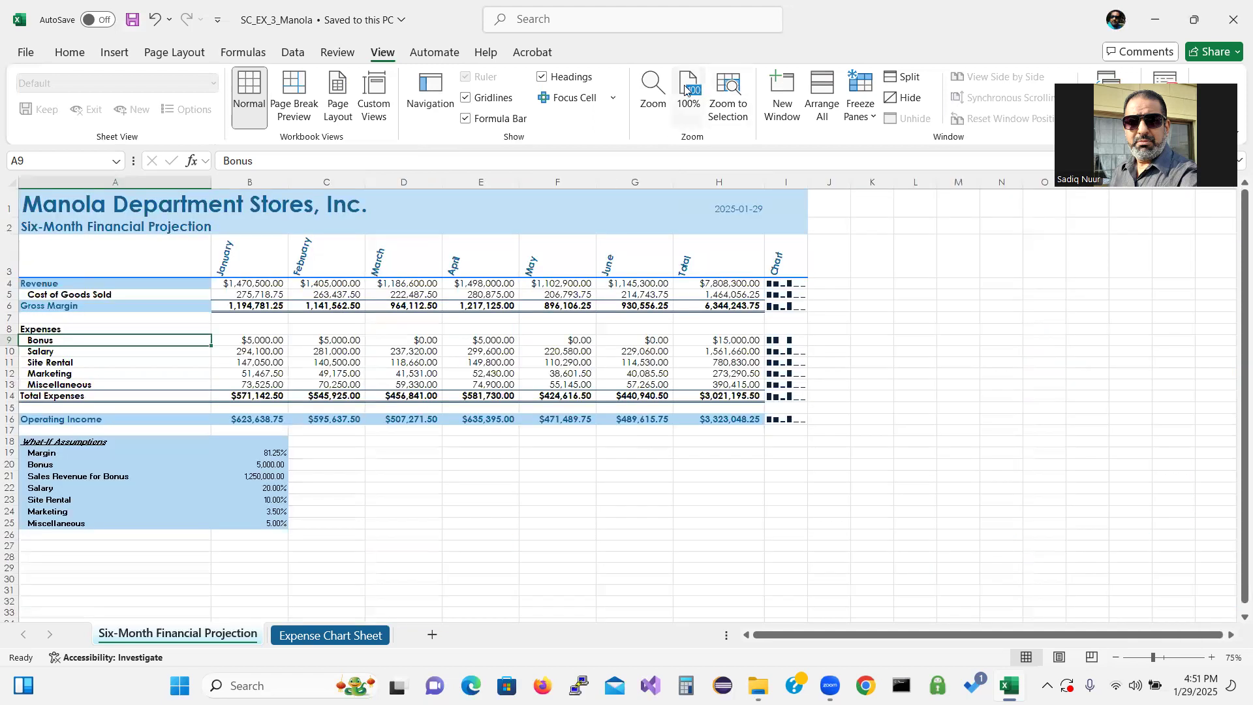
# Zoom the worksheet to 100% magnification
pyautogui.click(652, 88)
pyautogui.click(553, 243)
pyautogui.click(577, 355)
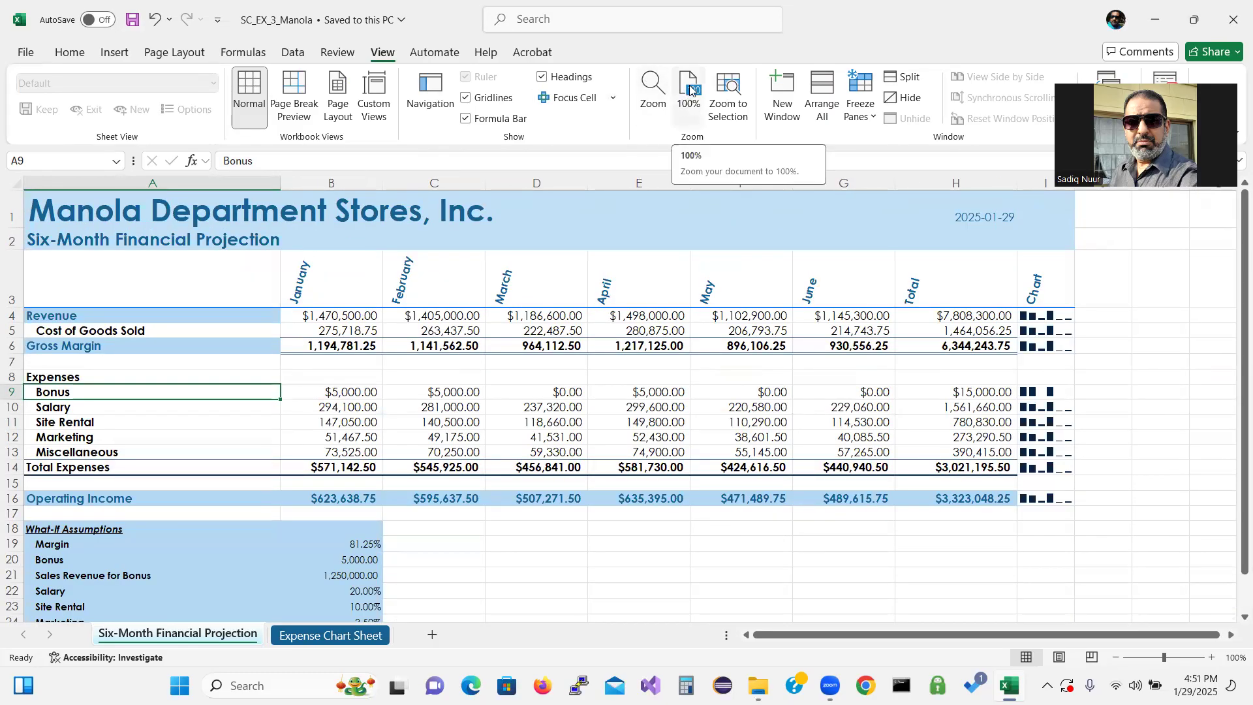
# Zoom the worksheet to 200%
pyautogui.click(653, 92)
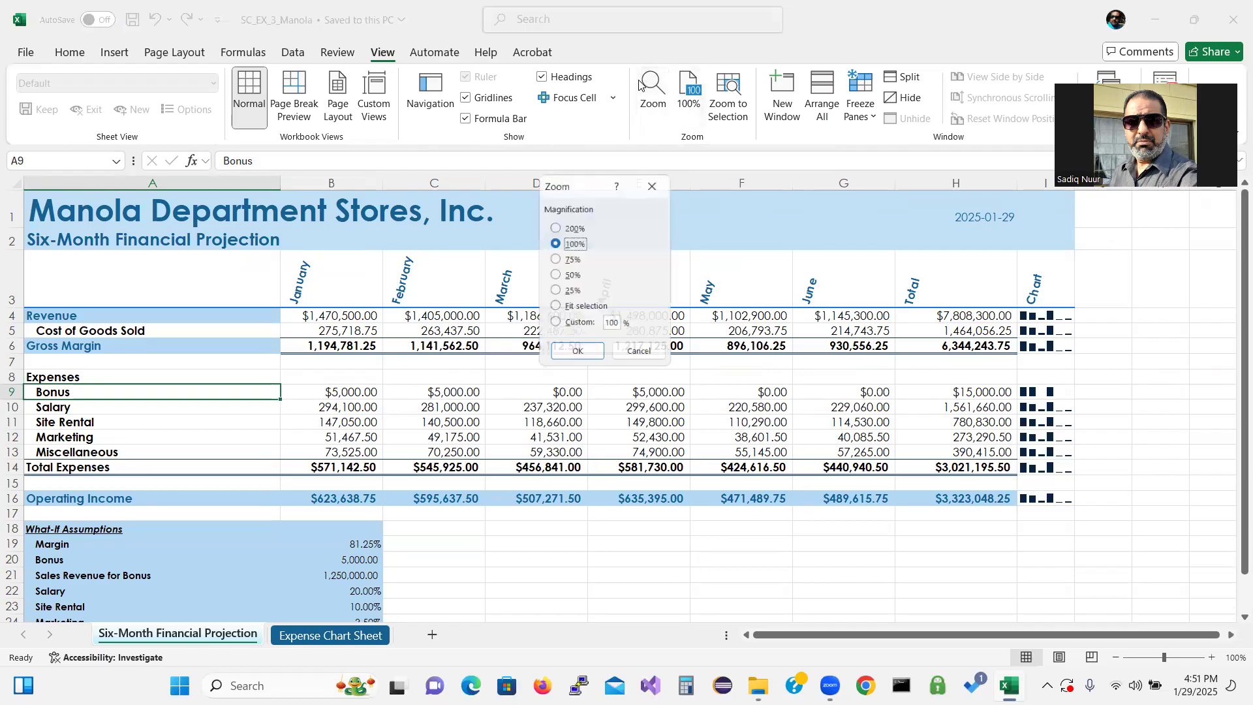
pyautogui.click(572, 227)
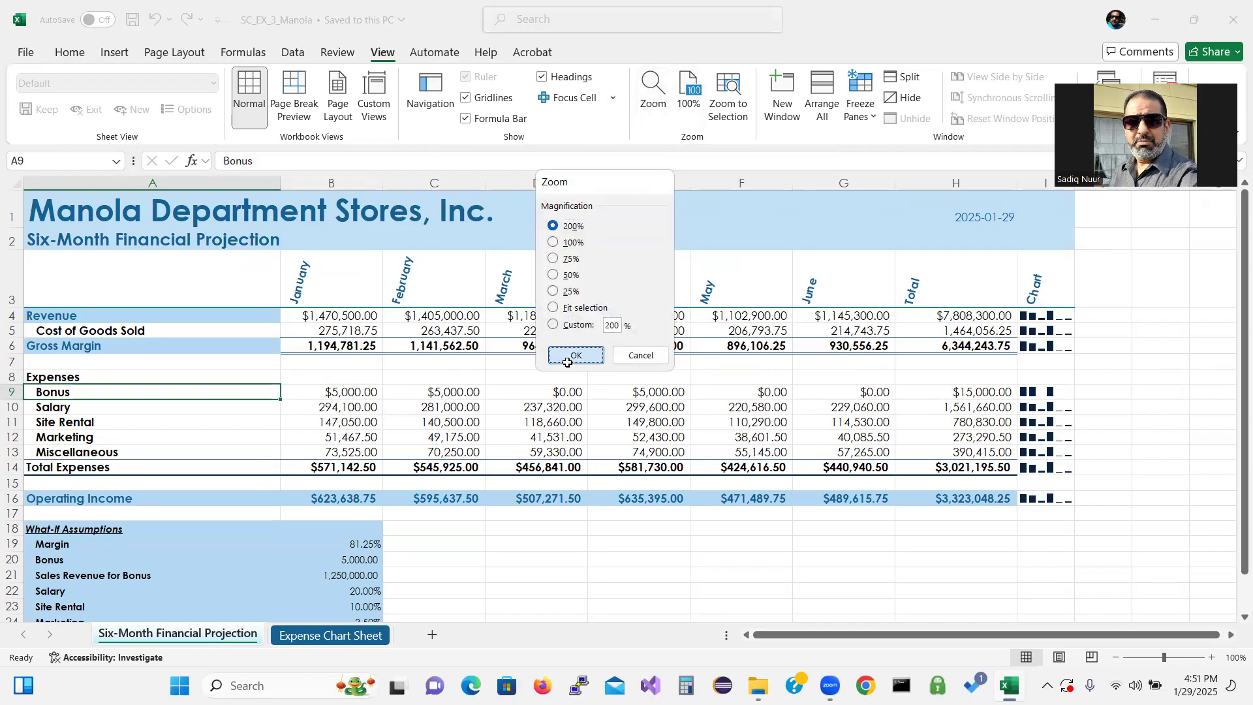
pyautogui.click(567, 361)
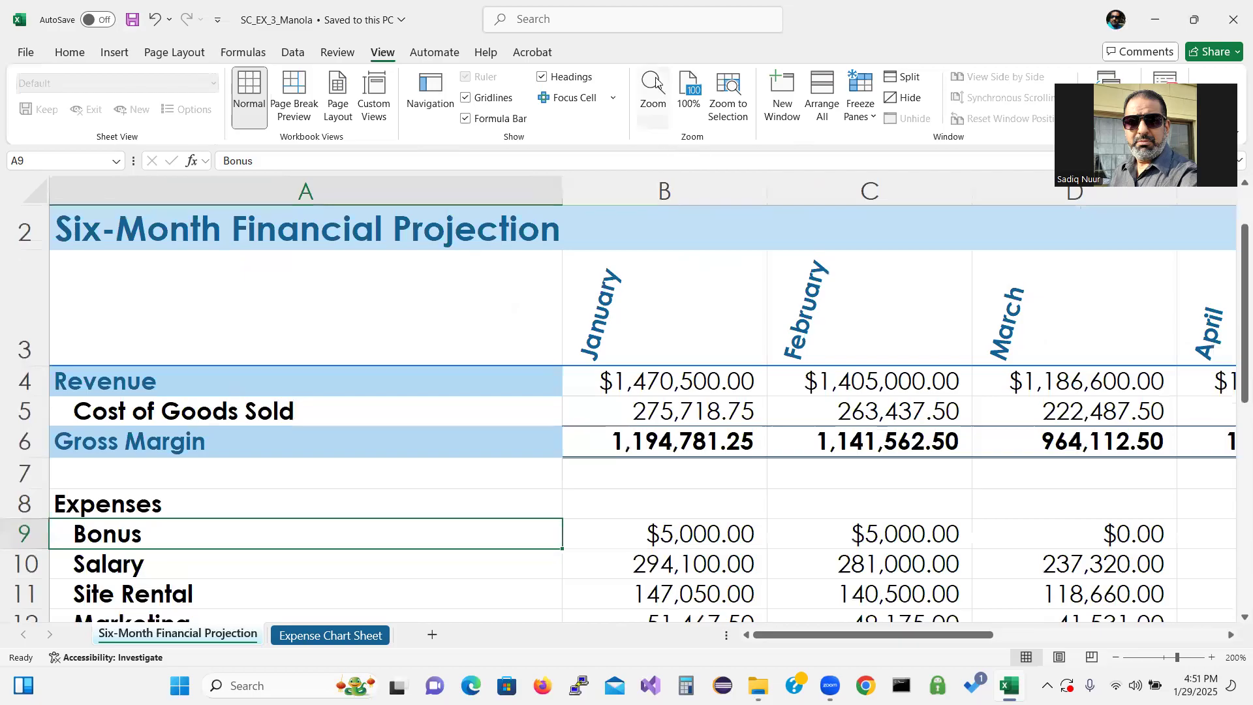
# Return the worksheet zoom to 100%
pyautogui.click(650, 83)
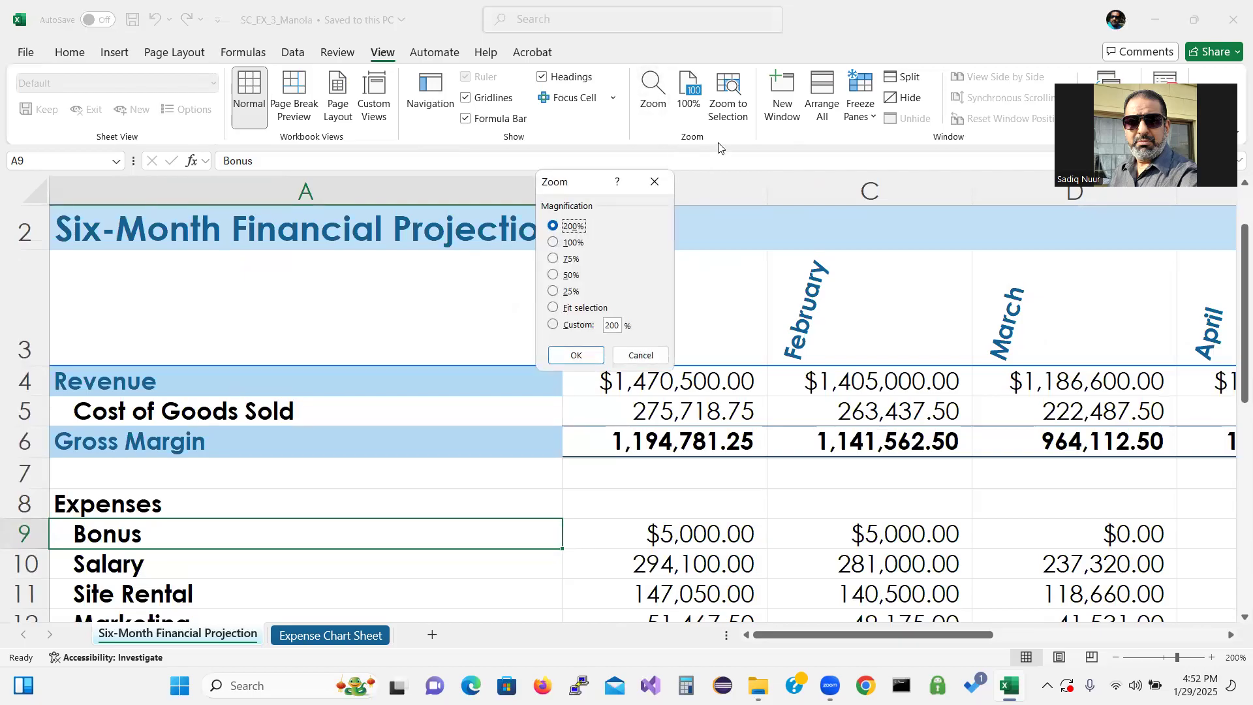
pyautogui.click(625, 353)
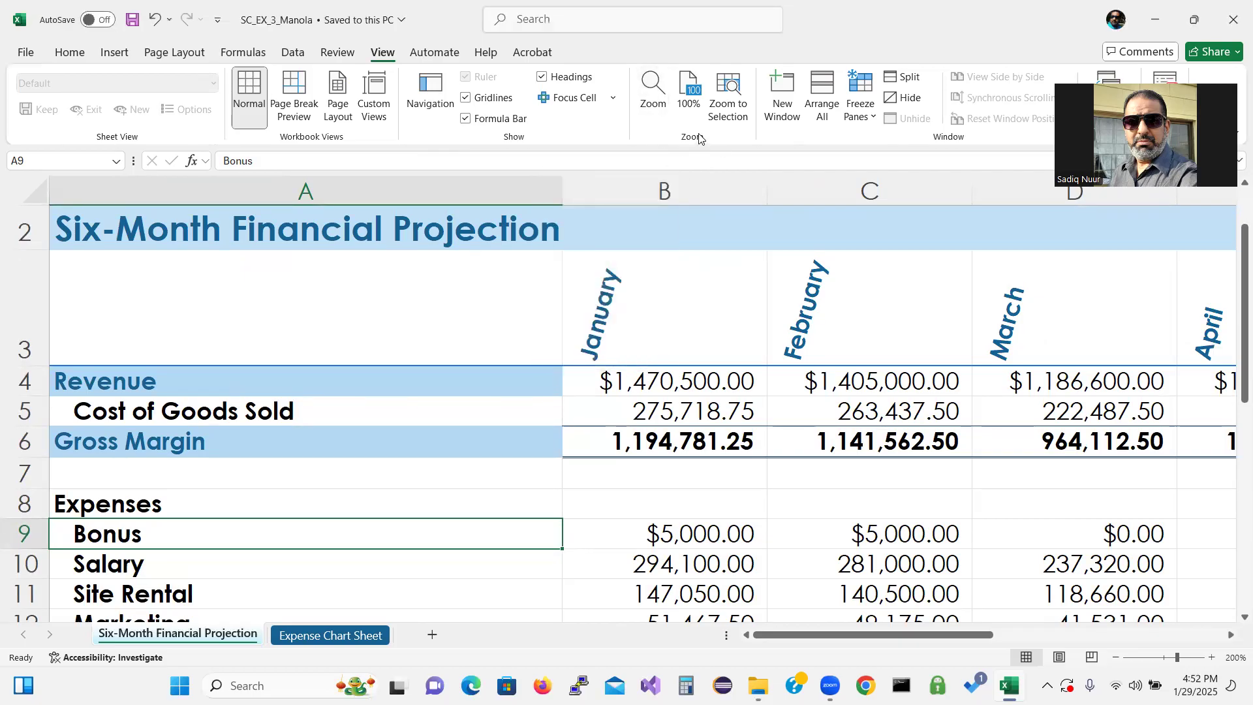
pyautogui.click(687, 88)
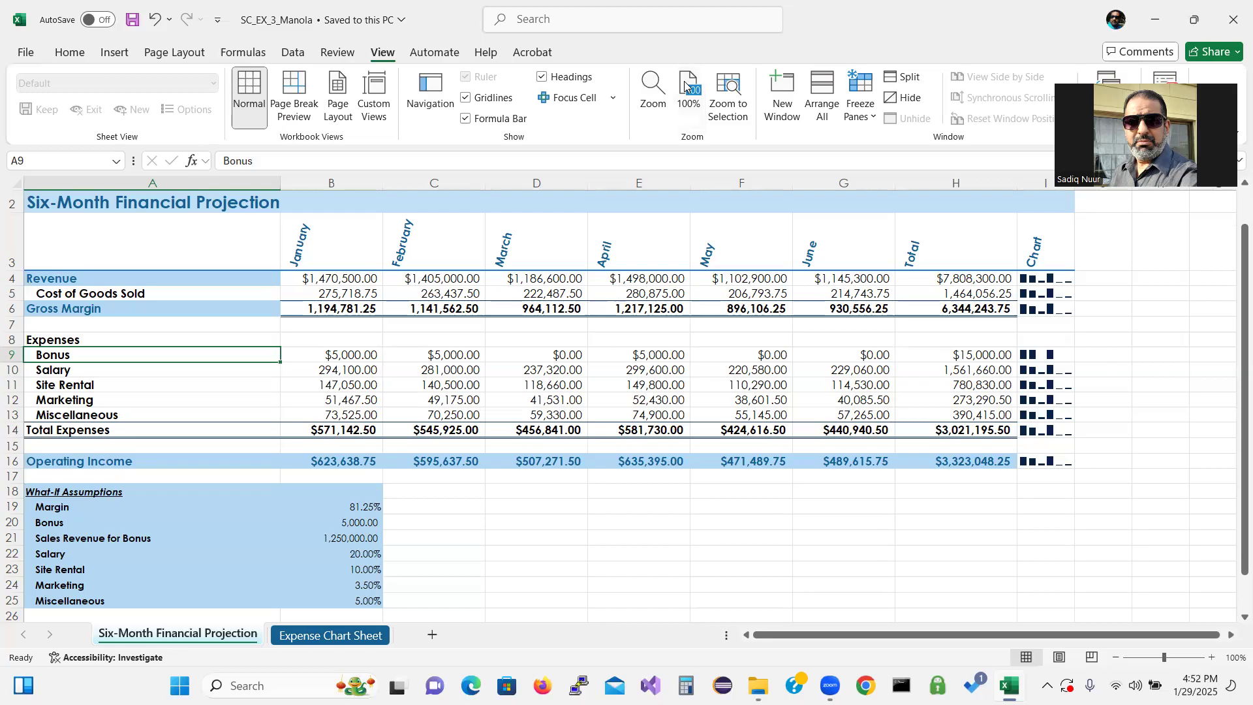
# Split the window into four panes at cell E8
pyautogui.click(642, 339)
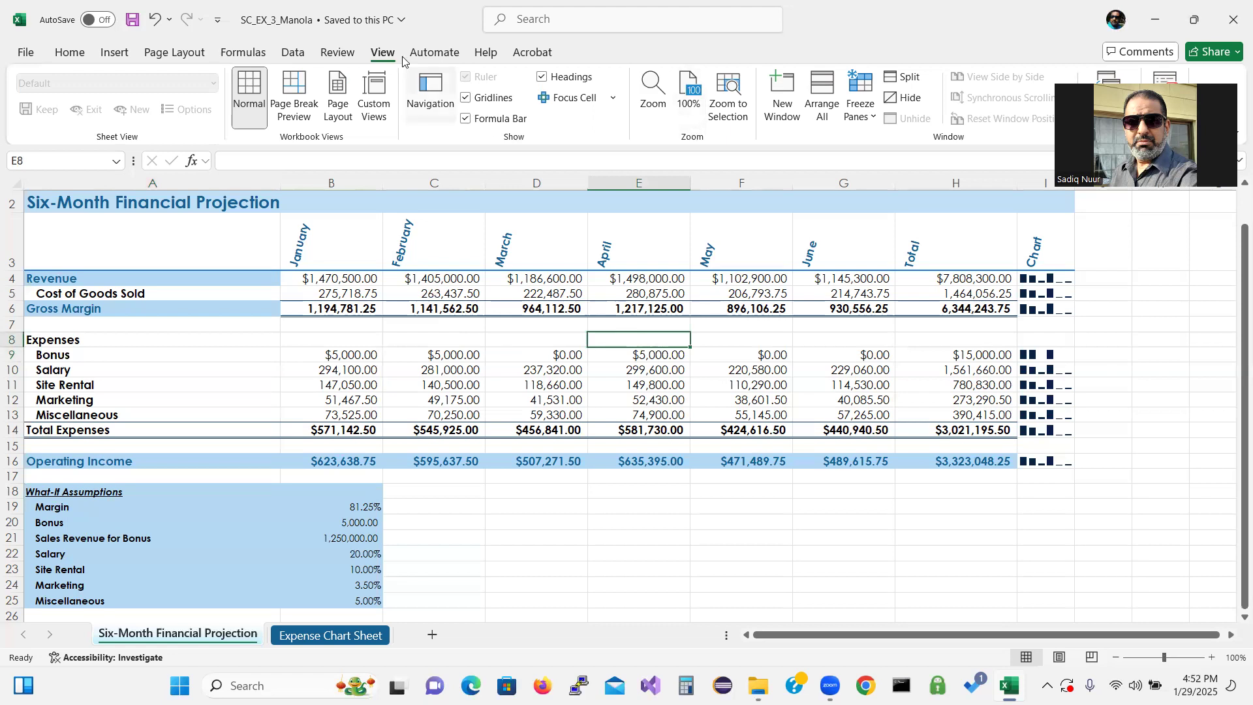
pyautogui.click(903, 77)
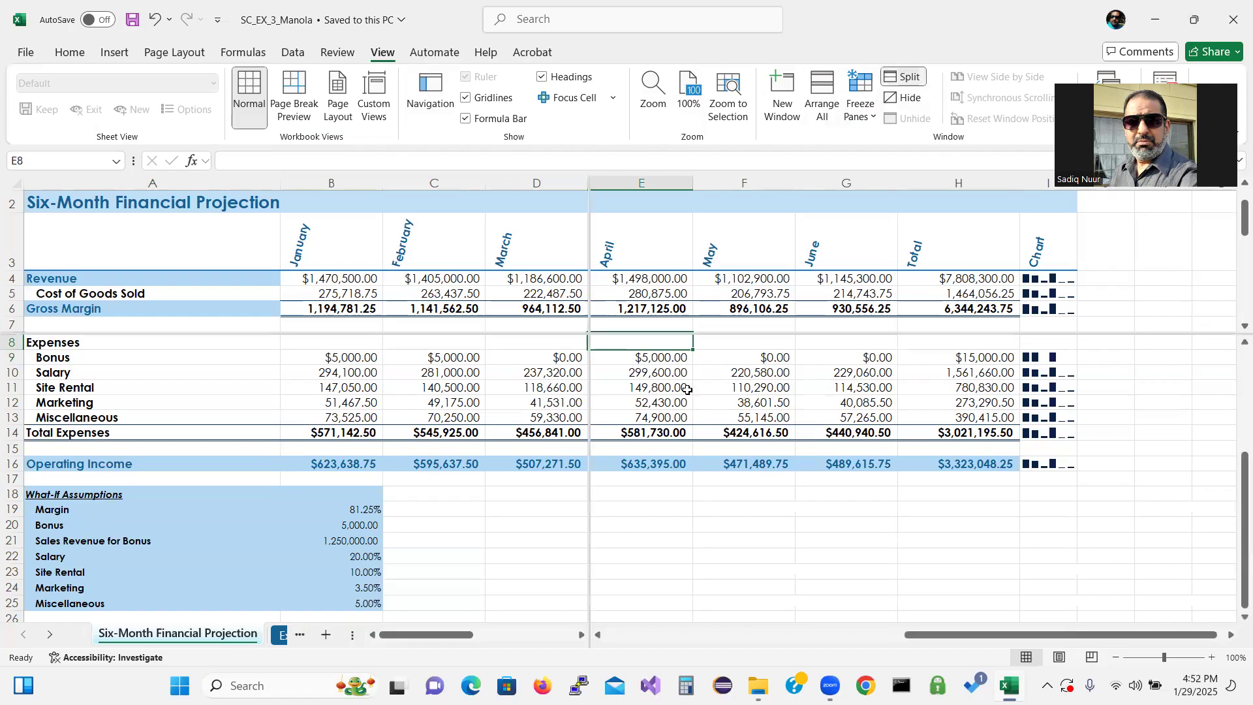
# Move through each split pane to compare distant rows and columns of the projection
pyautogui.press('Down')
pyautogui.press('Down')
pyautogui.press('Down')
pyautogui.press('Down')
pyautogui.press('Down')
pyautogui.press('Down')
pyautogui.press('Down')
pyautogui.press('Down')
pyautogui.press('Down')
pyautogui.press('Down')
pyautogui.press('Down')
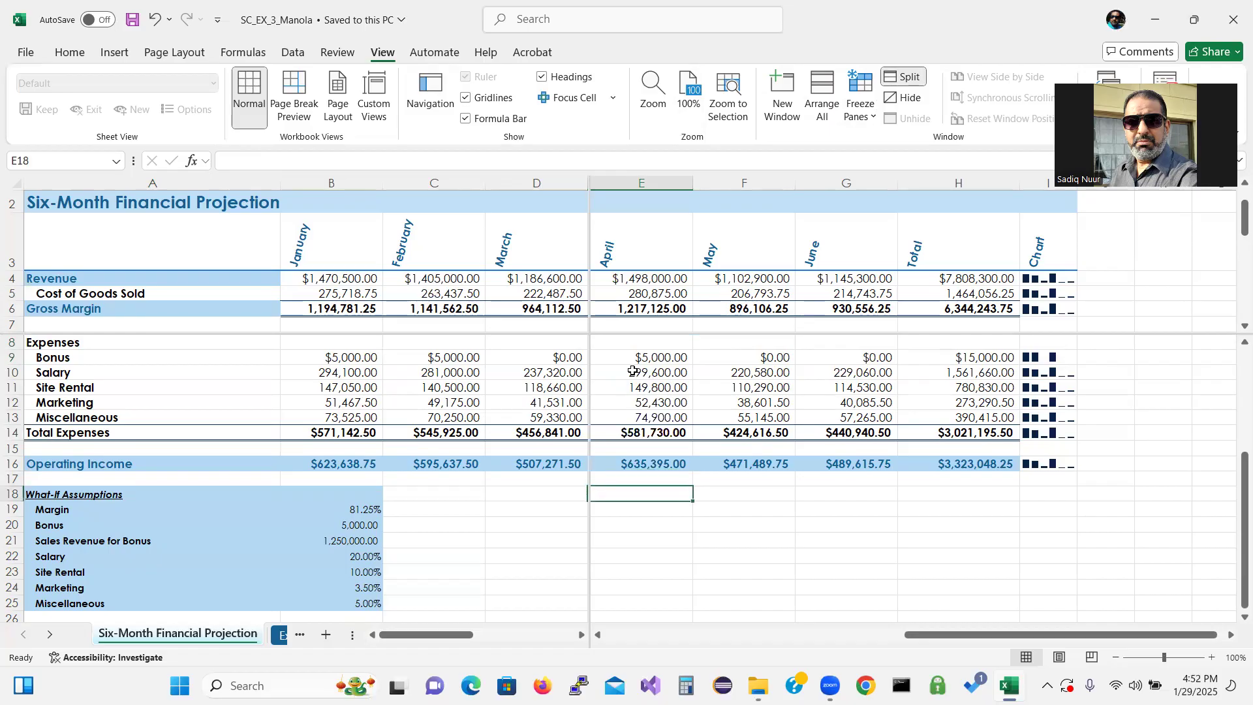
pyautogui.press('Right')
pyautogui.press('Right')
pyautogui.press('Right')
pyautogui.press('Right')
pyautogui.press('Right')
pyautogui.press('Right')
pyautogui.press('Right')
pyautogui.press('Right')
pyautogui.press('Right')
pyautogui.press('Right')
pyautogui.press('Right')
pyautogui.press('Right')
pyautogui.press('Right')
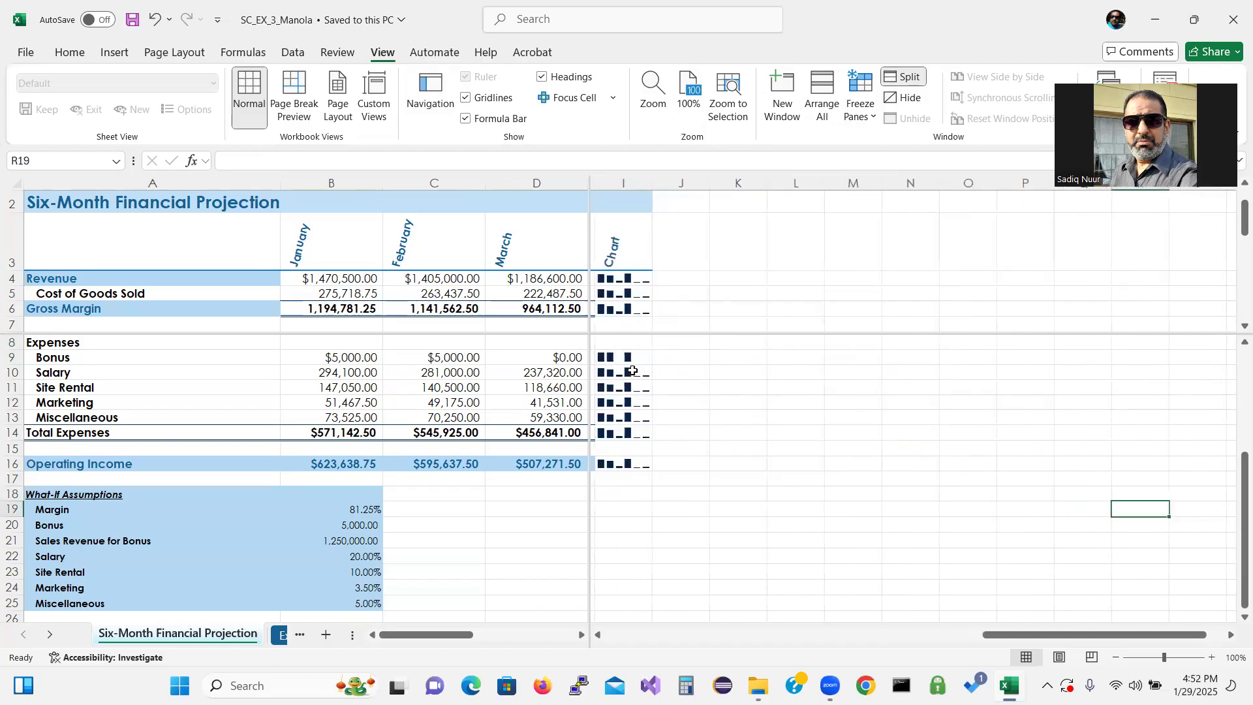
pyautogui.press('Left')
pyautogui.press('Left')
pyautogui.press('Left')
pyautogui.press('Left')
pyautogui.press('Left')
pyautogui.press('Left')
pyautogui.press('Left')
pyautogui.press('Left')
pyautogui.press('Left')
pyautogui.press('Left')
pyautogui.press('Left')
pyautogui.press('Left')
pyautogui.press('Left')
pyautogui.press('Left')
pyautogui.press('Left')
pyautogui.press('Left')
pyautogui.press('Left')
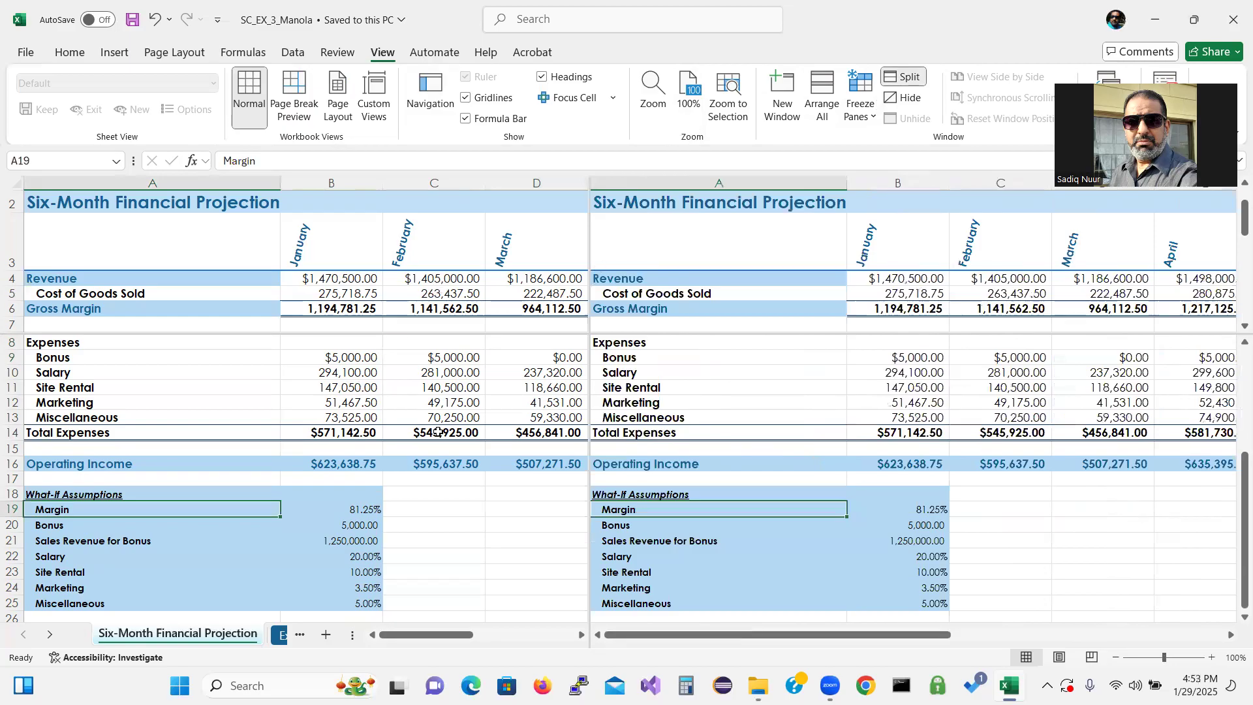
pyautogui.click(654, 245)
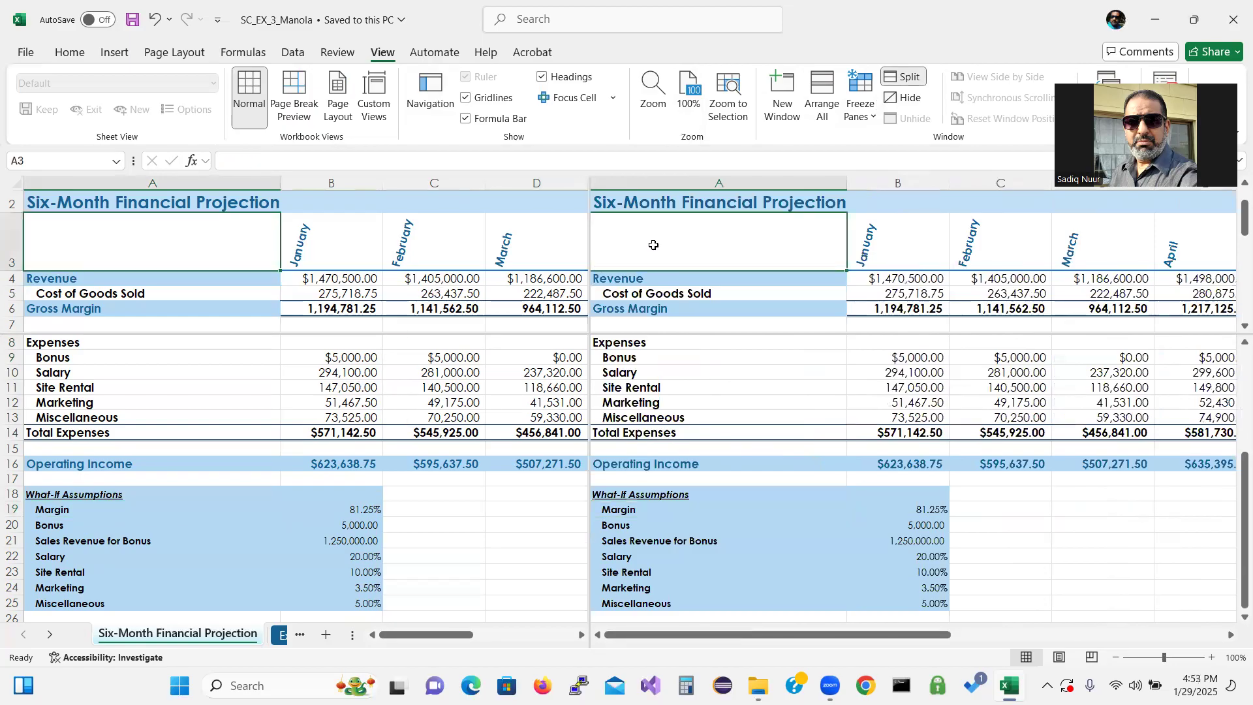
pyautogui.press('Down')
pyautogui.press('Down')
pyautogui.press('Down')
pyautogui.press('Down')
pyautogui.press('Down')
pyautogui.press('Down')
pyautogui.press('Down')
pyautogui.press('Down')
pyautogui.press('Down')
pyautogui.press('Down')
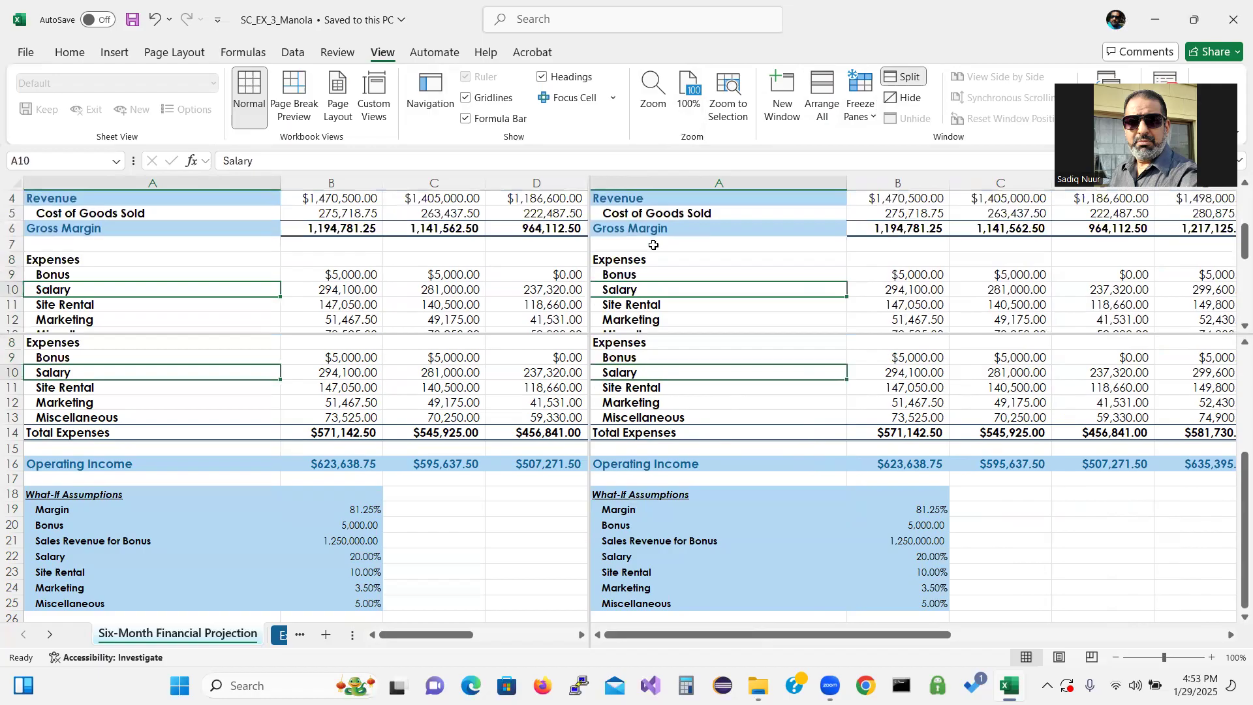
pyautogui.press('Down')
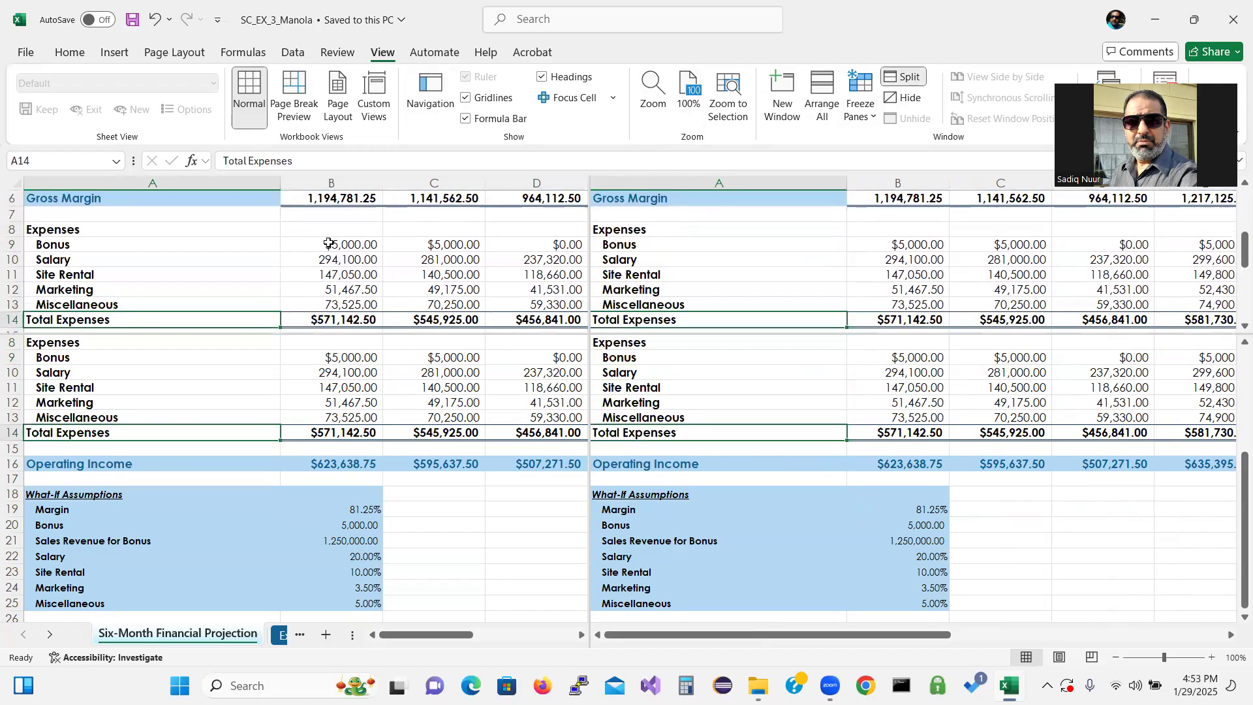
pyautogui.click(351, 246)
pyautogui.press('Down')
pyautogui.press('Down')
pyautogui.press('Down')
pyautogui.press('Down')
pyautogui.press('Down')
pyautogui.press('Down')
pyautogui.press('Down')
pyautogui.press('Down')
pyautogui.press('Down')
pyautogui.press('Down')
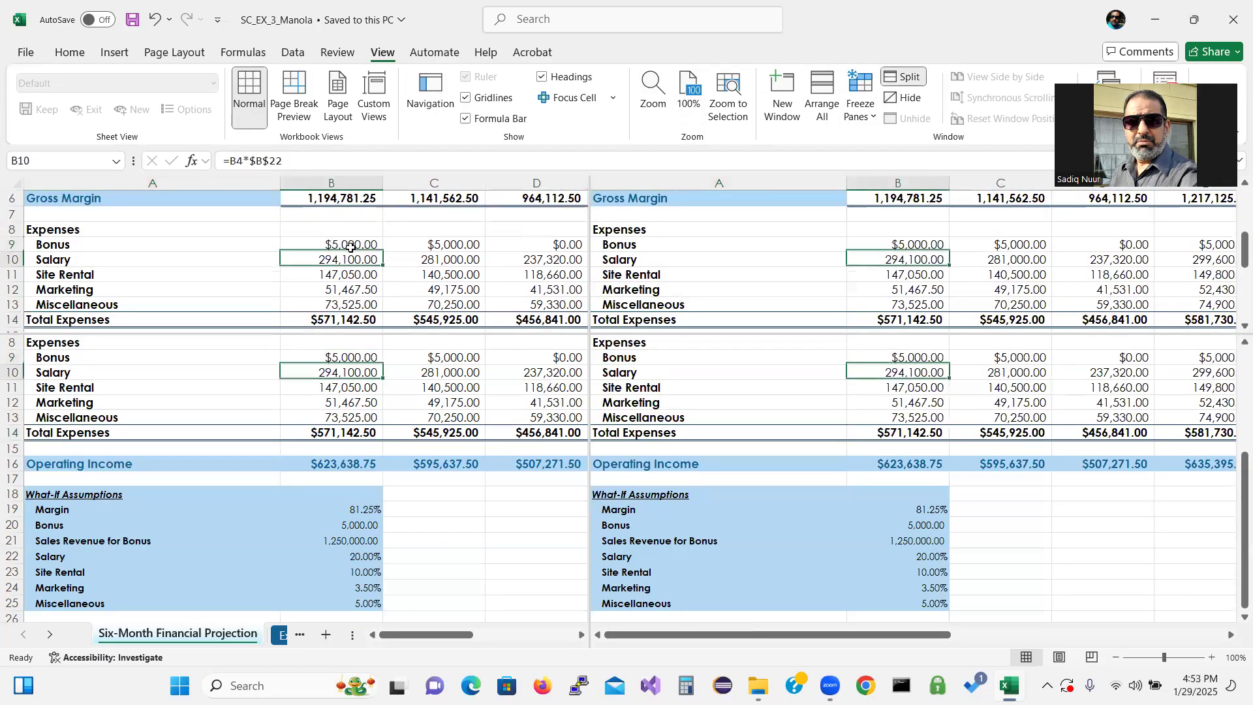
pyautogui.press('Down')
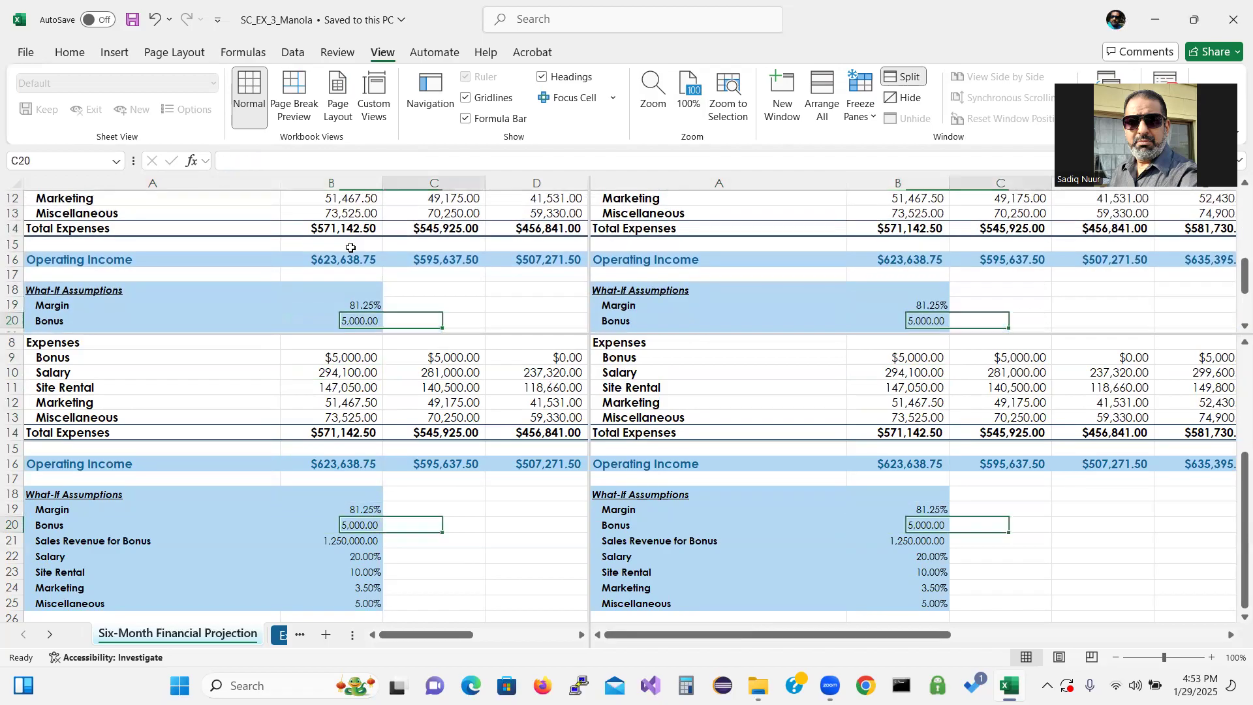
pyautogui.press('Right')
pyautogui.press('Right')
pyautogui.press('Right')
pyautogui.press('Right')
pyautogui.press('Right')
pyautogui.press('Right')
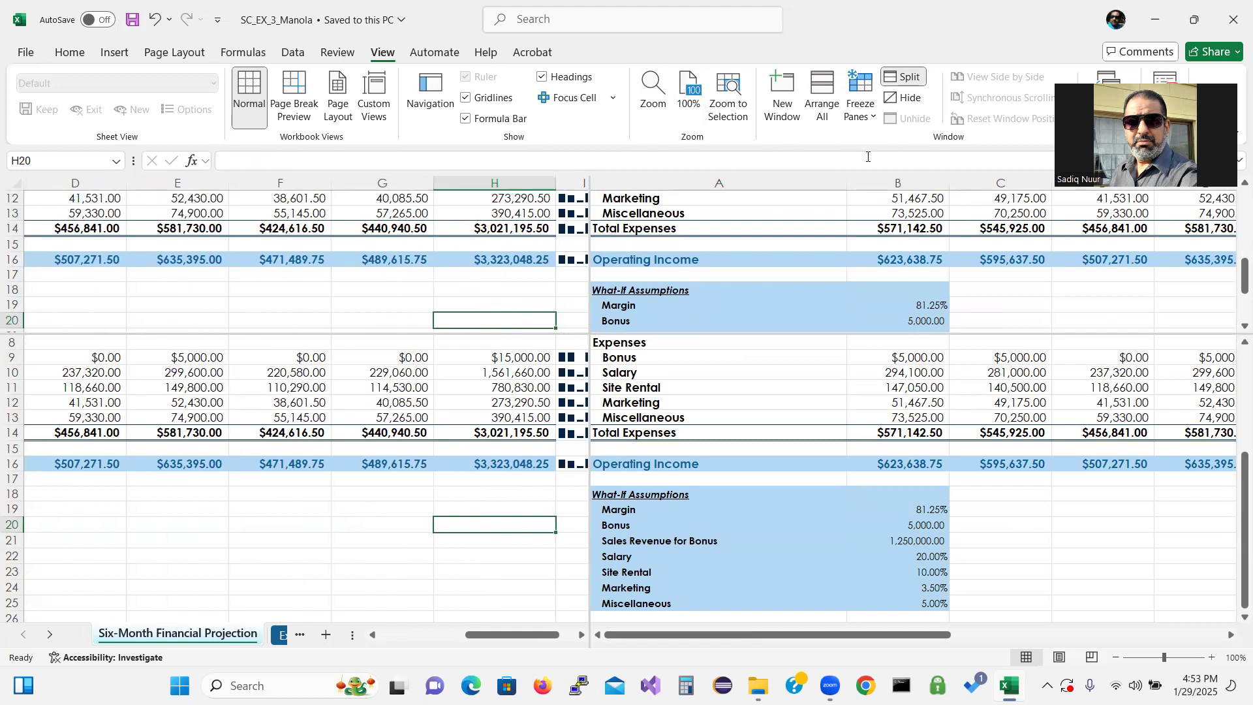
# Remove the window split and return to the top of the sheet
pyautogui.click(911, 81)
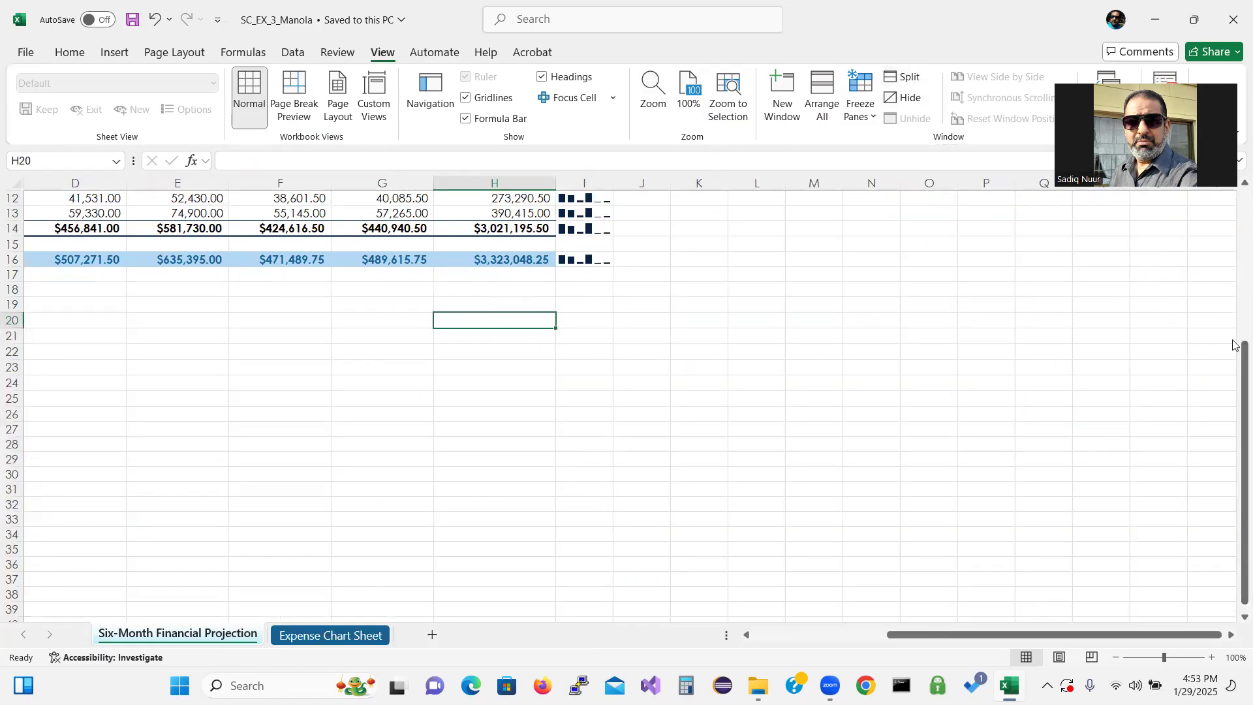
pyautogui.moveTo(1233, 365); pyautogui.dragTo(1194, 358)
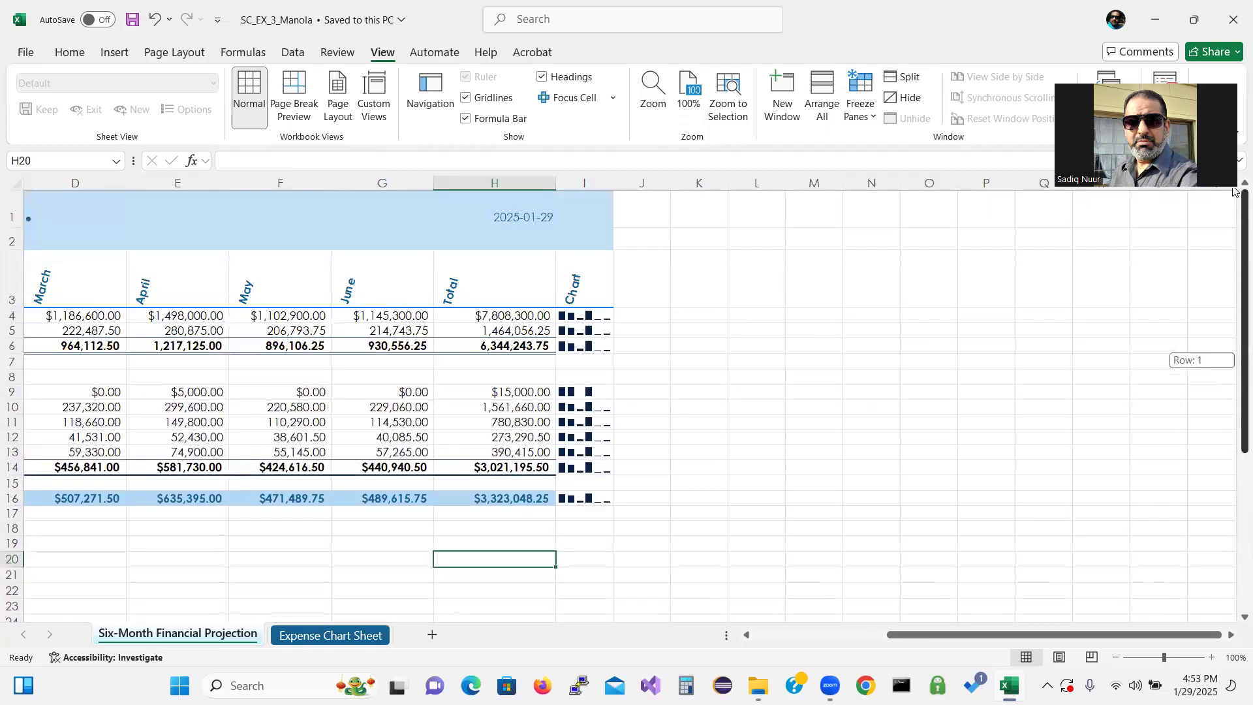
# Freeze the panes at cell B4 so the titles and row labels stay visible
pyautogui.moveTo(957, 634); pyautogui.dragTo(671, 663)
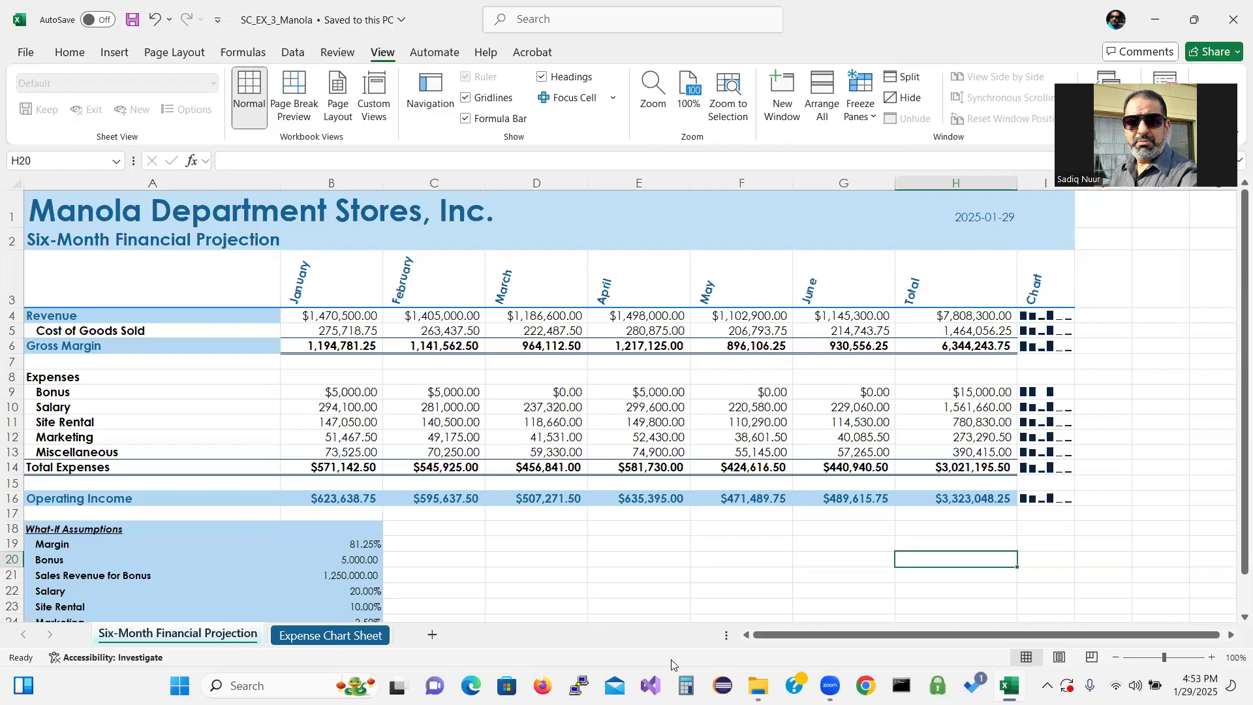
pyautogui.click(336, 311)
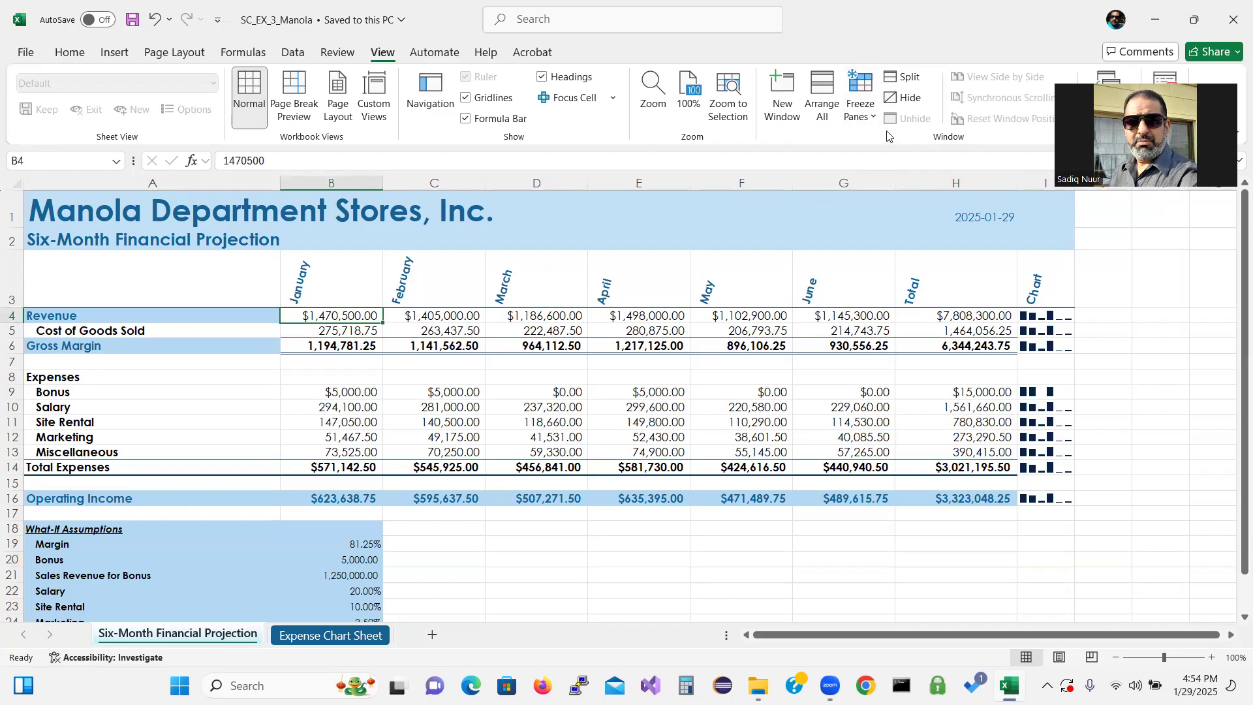
pyautogui.click(874, 116)
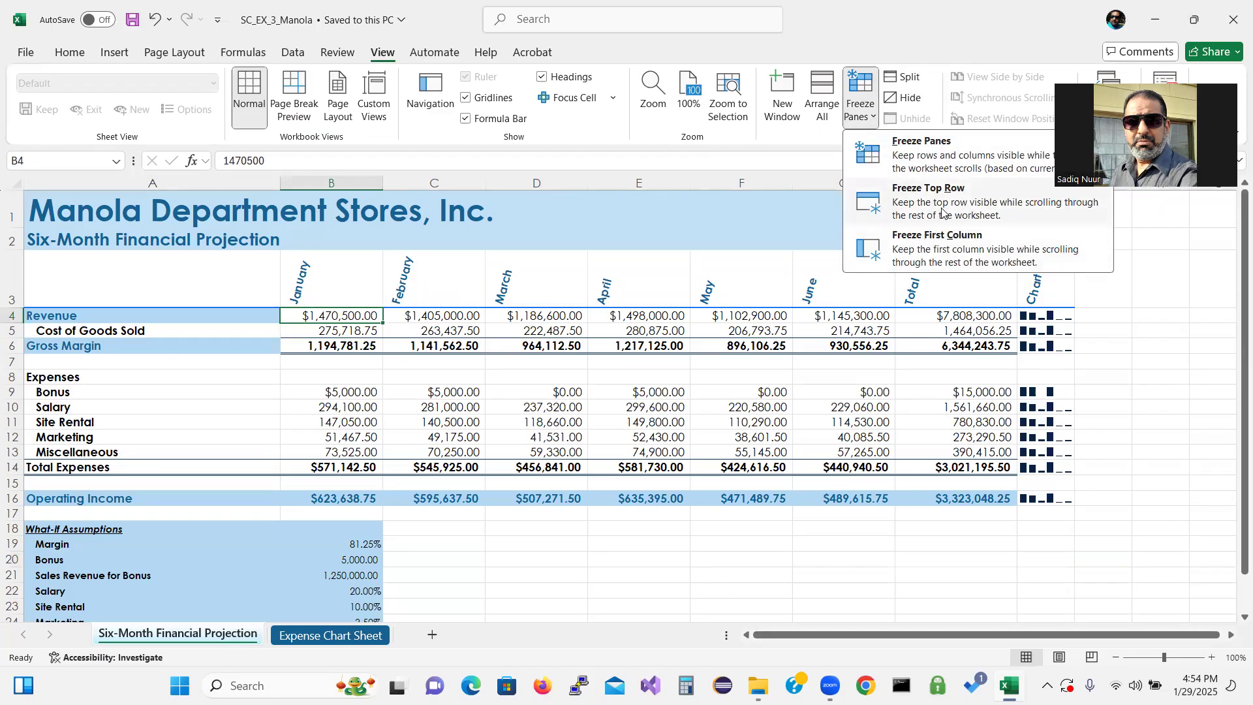
pyautogui.click(954, 155)
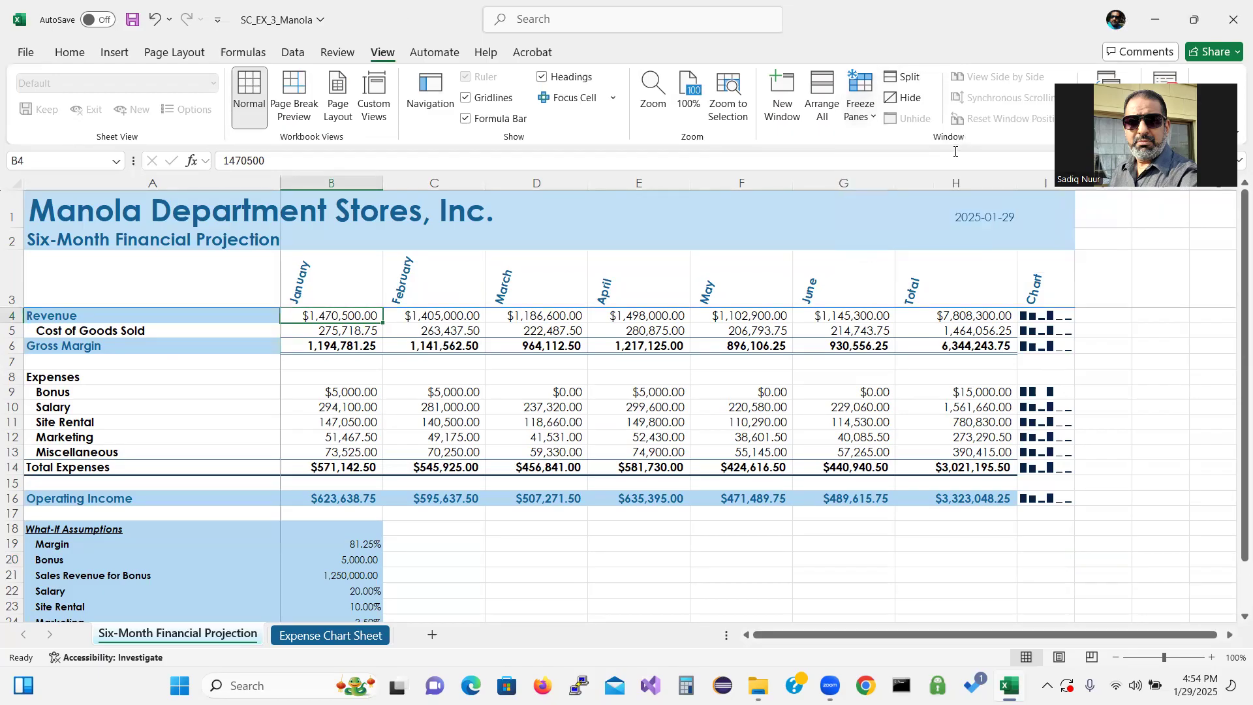
# Scroll across the columns to check how the frozen titles and row labels stay in place
pyautogui.press('Right')
pyautogui.press('Right')
pyautogui.press('Right')
pyautogui.press('Right')
pyautogui.press('Right')
pyautogui.press('Right')
pyautogui.press('Right')
pyautogui.press('Right')
pyautogui.press('Right')
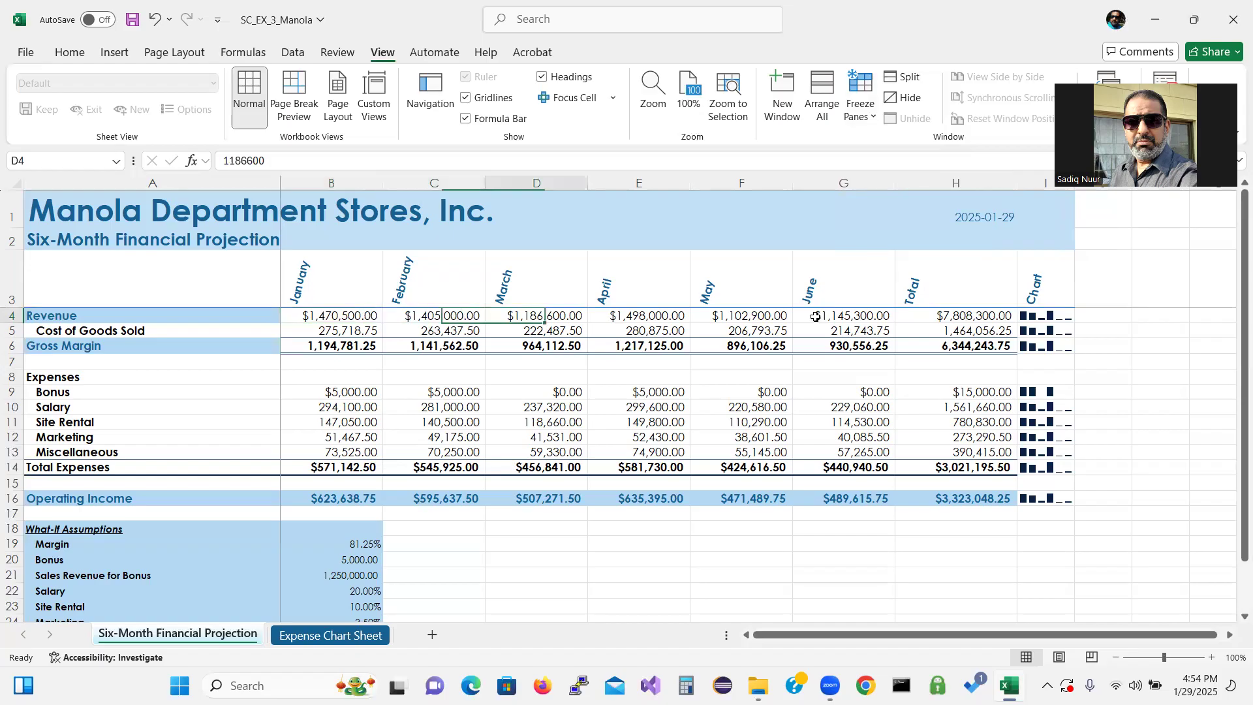
pyautogui.press('Right')
pyautogui.press('Right')
pyautogui.press('Right')
pyautogui.press('Right')
pyautogui.press('Right')
pyautogui.press('Right')
pyautogui.press('Right')
pyautogui.press('Right')
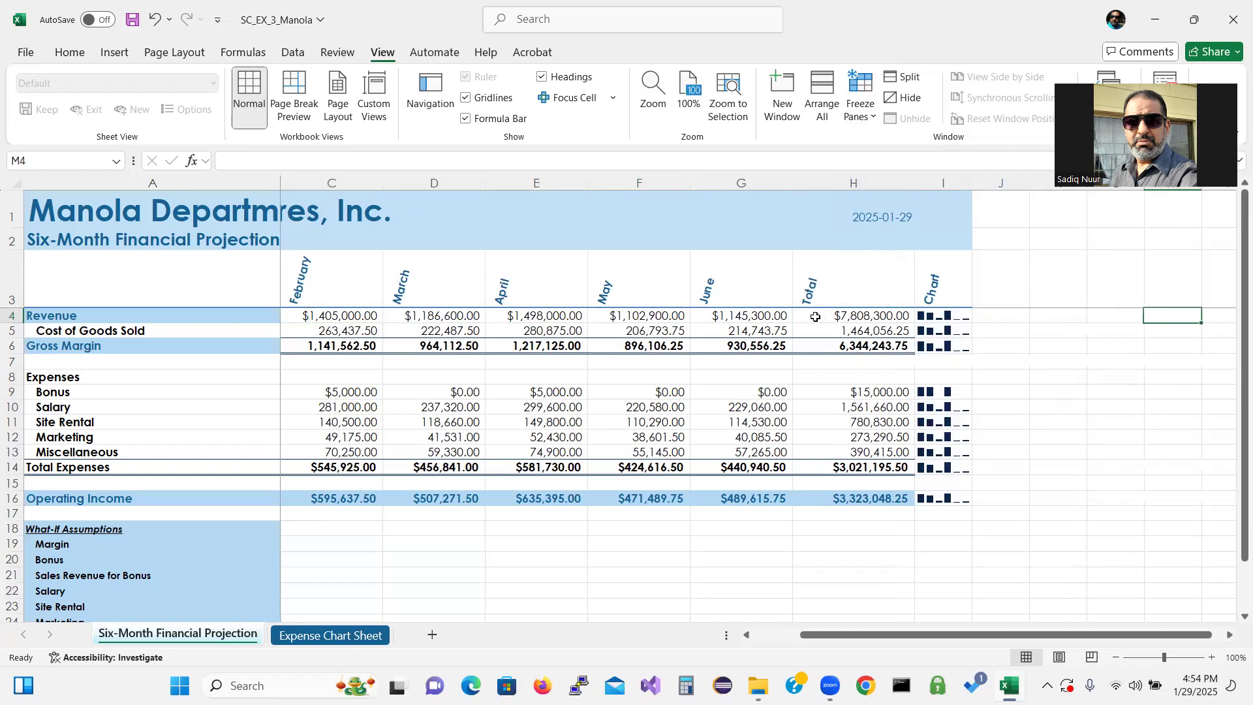
pyautogui.press('Right')
pyautogui.press('Right')
pyautogui.press('Right')
pyautogui.press('Right')
pyautogui.press('Right')
pyautogui.press('Right')
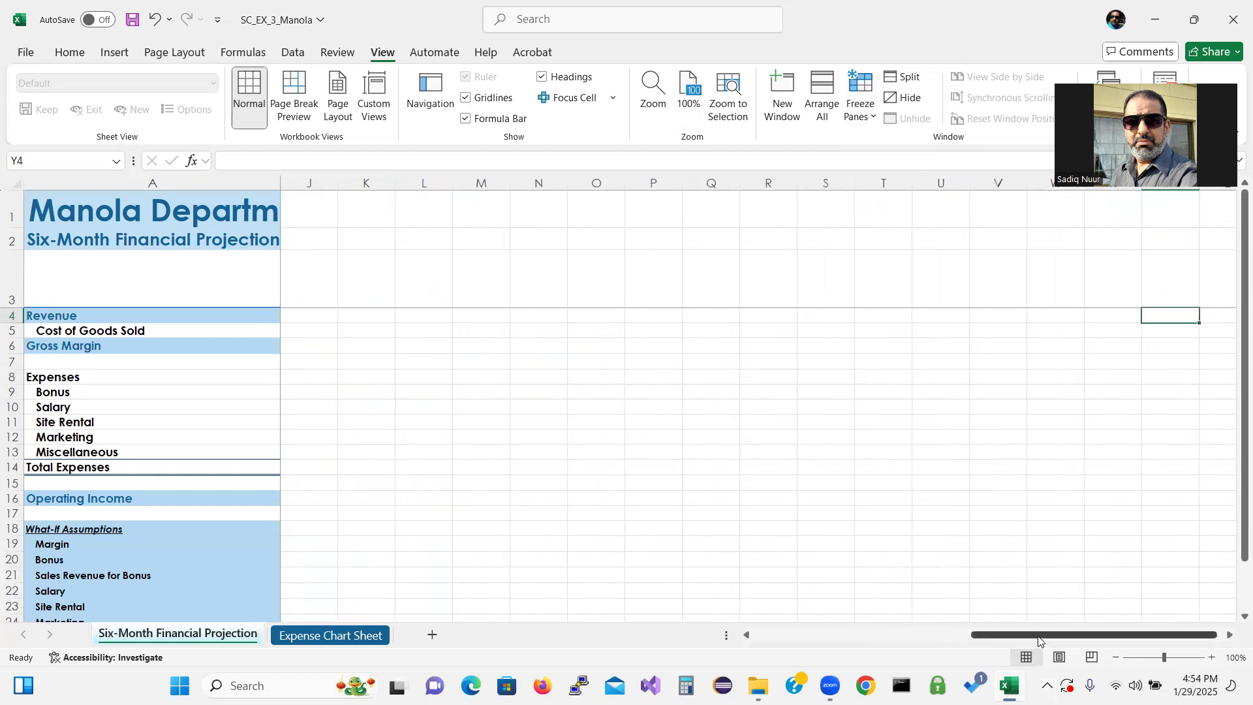
pyautogui.moveTo(1038, 640); pyautogui.dragTo(802, 660)
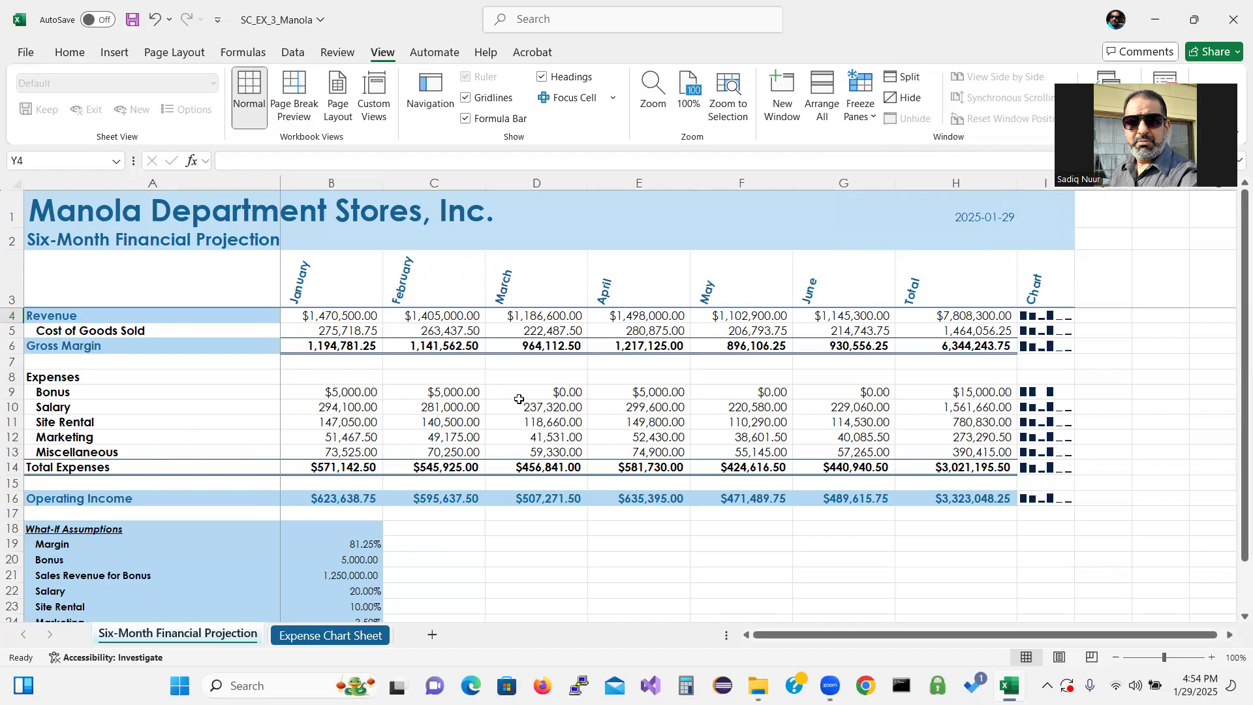
# Unfreeze the panes and return to the first column of row 4
pyautogui.click(873, 118)
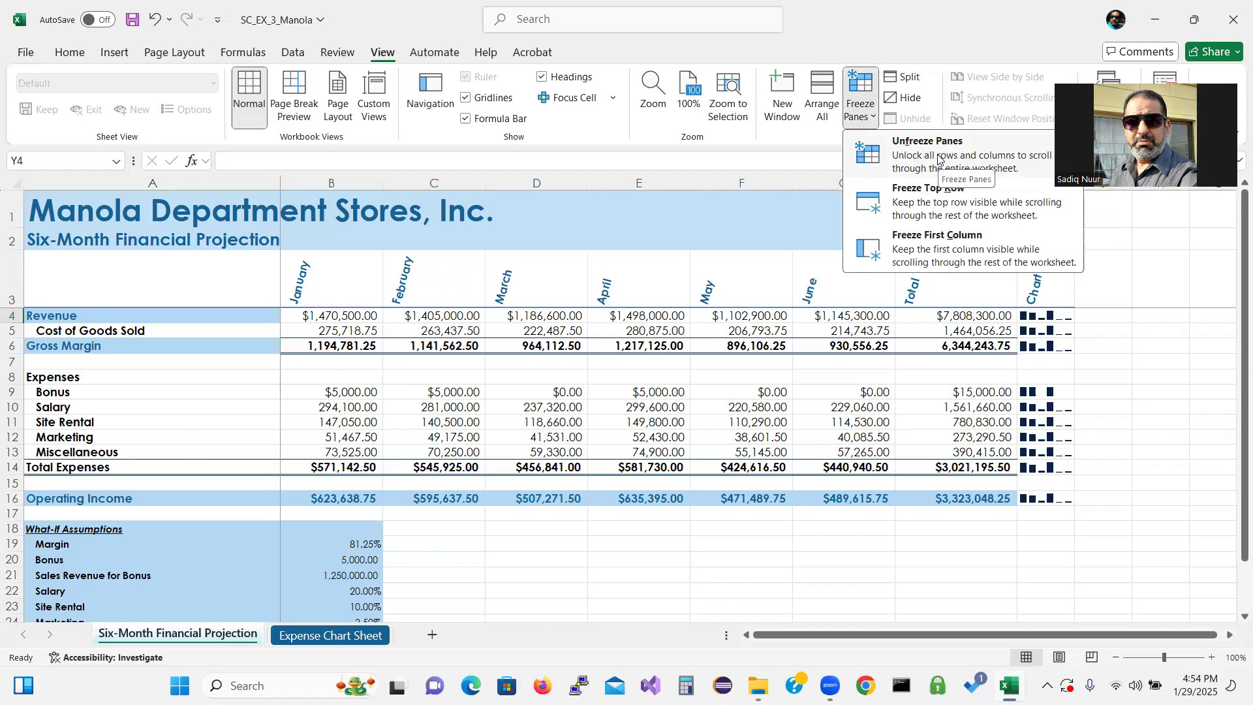
pyautogui.click(937, 157)
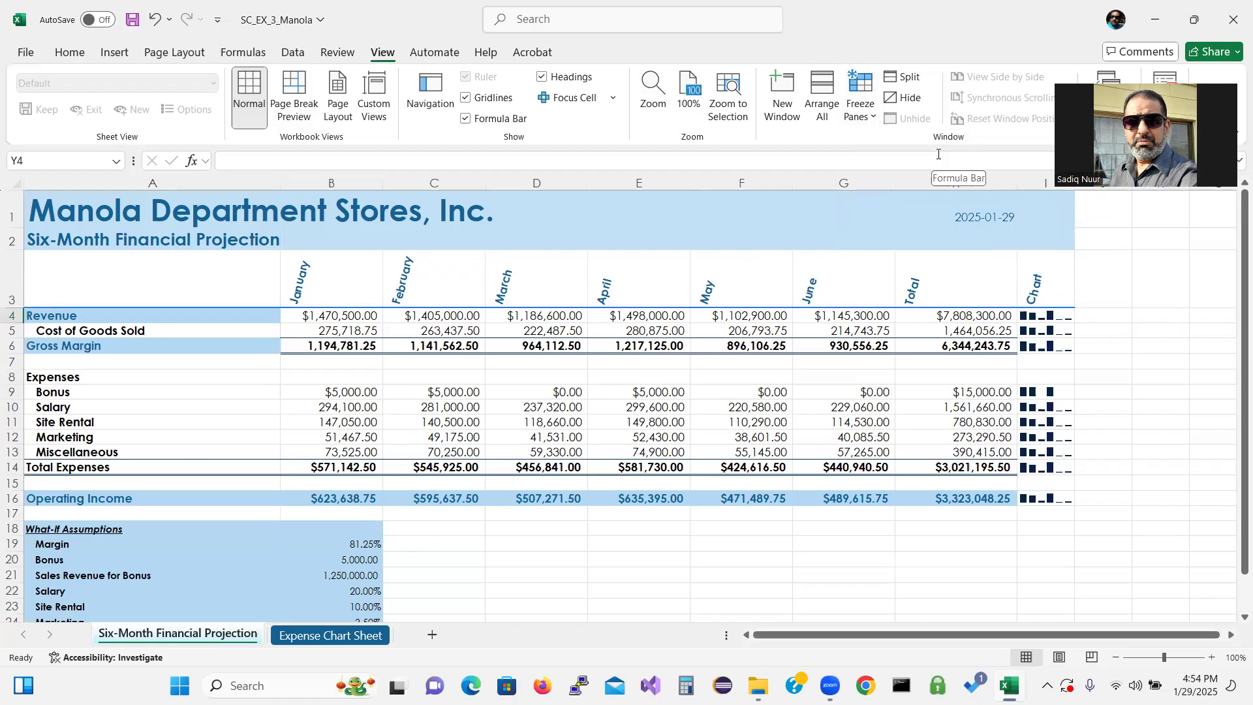
pyautogui.press('Right')
pyautogui.press('Right')
pyautogui.press('Right')
pyautogui.press('Right')
pyautogui.press('Right')
pyautogui.press('Right')
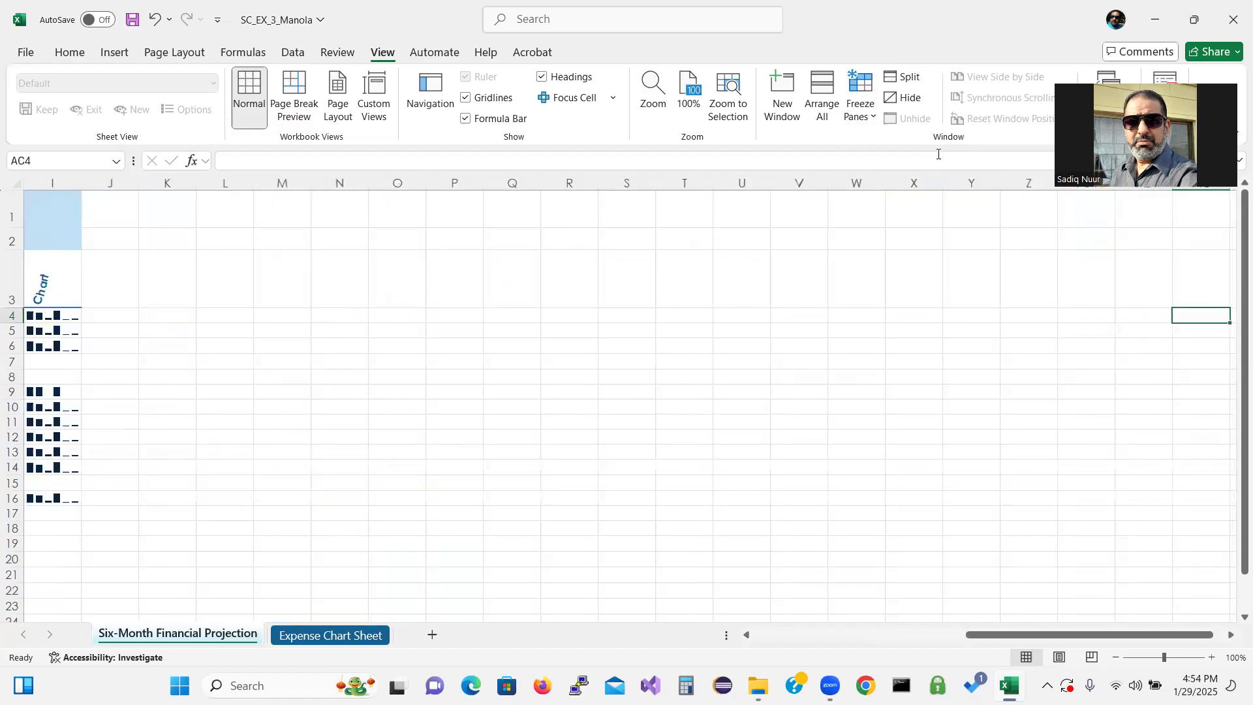
pyautogui.press('Left')
pyautogui.press('Left')
pyautogui.press('Left')
pyautogui.press('Left')
pyautogui.press('Left')
pyautogui.press('Left')
pyautogui.press('Left')
pyautogui.press('Left')
pyautogui.press('Left')
pyautogui.press('Left')
pyautogui.press('Left')
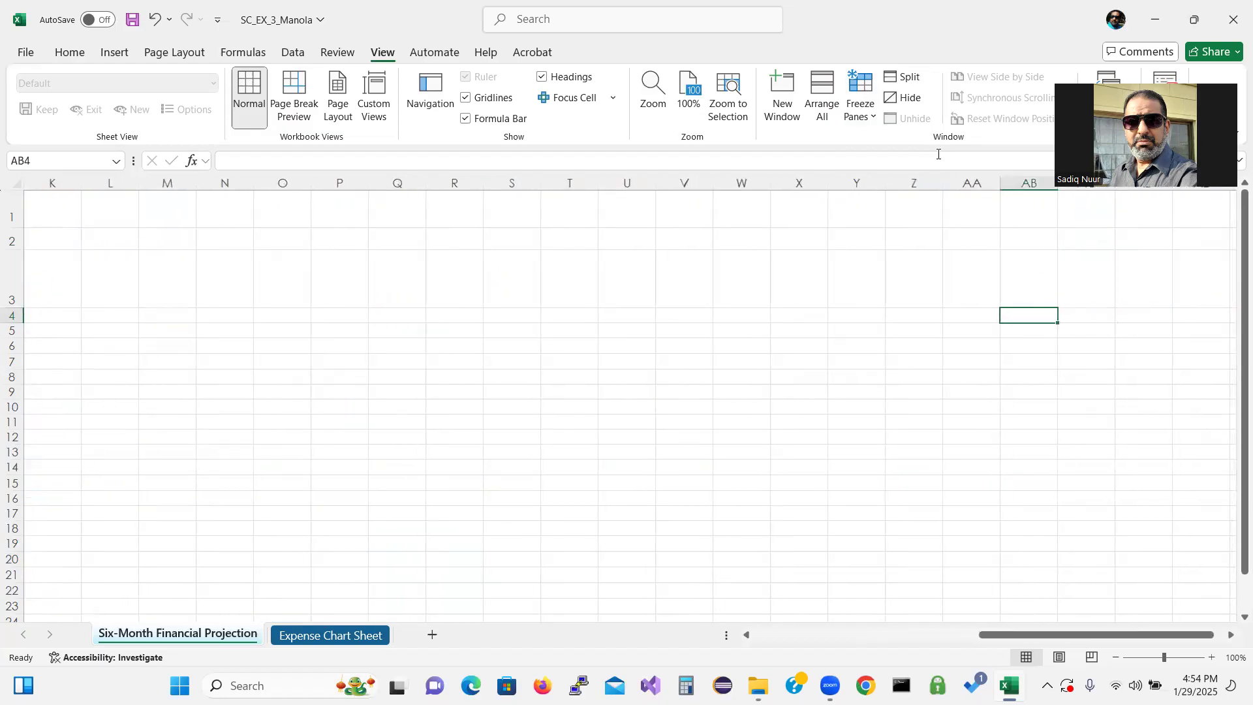
pyautogui.press('Home')
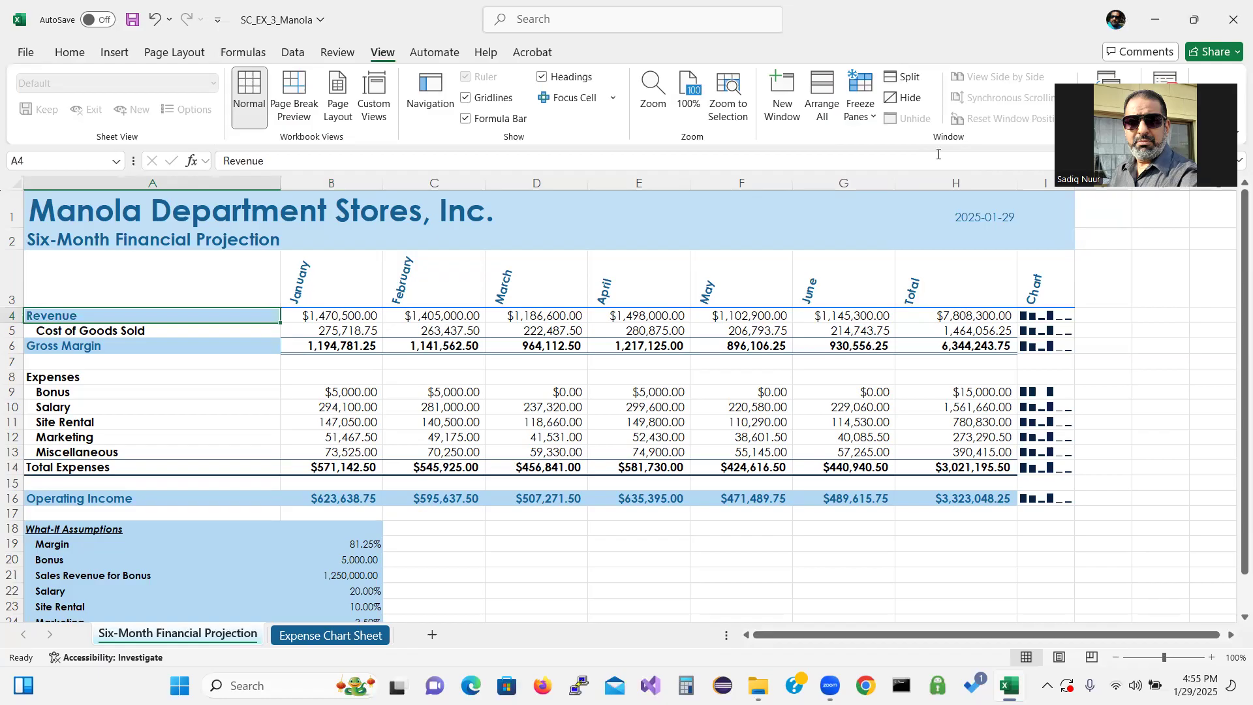
# Set the Bonus what-if assumption to 7,500
pyautogui.click(972, 500)
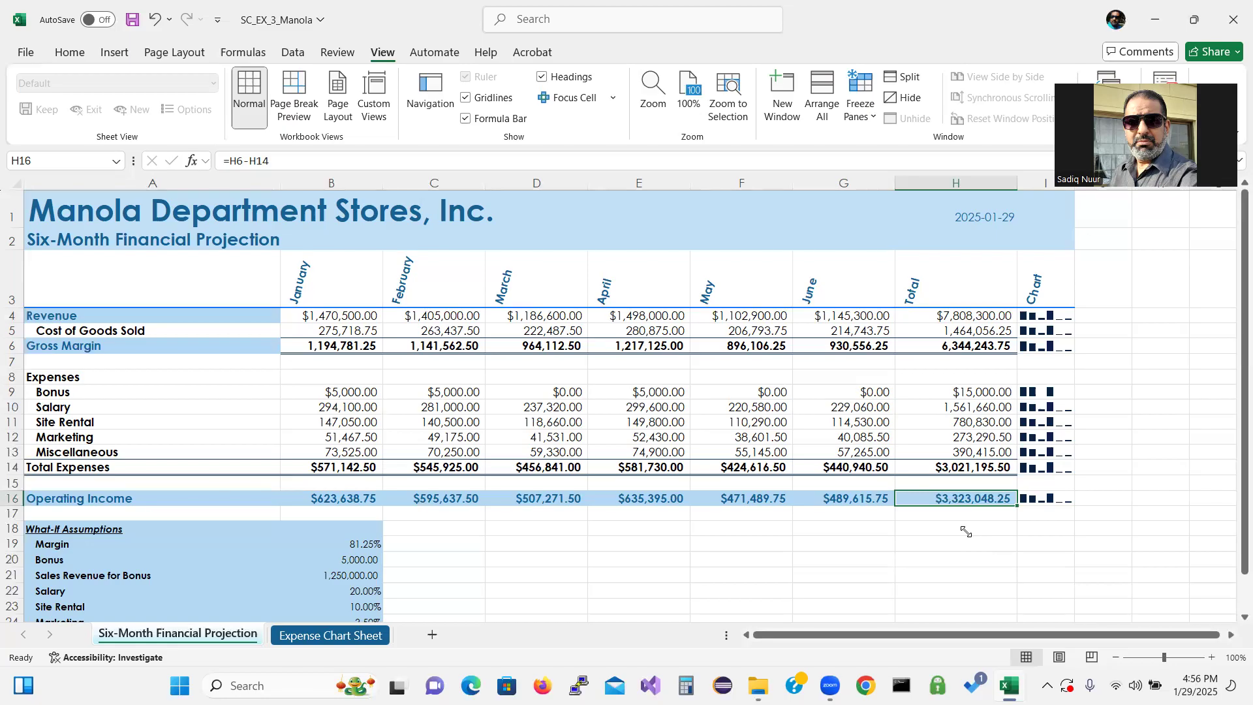
pyautogui.click(347, 555)
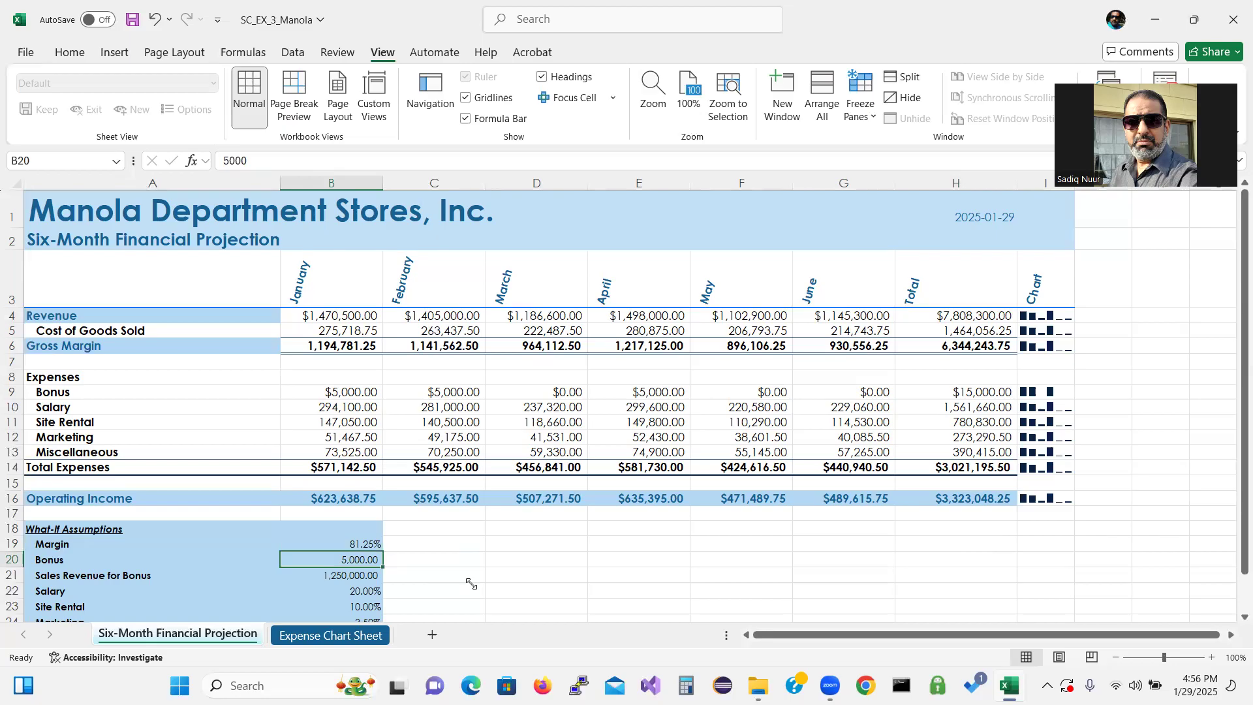
pyautogui.write('7,500')
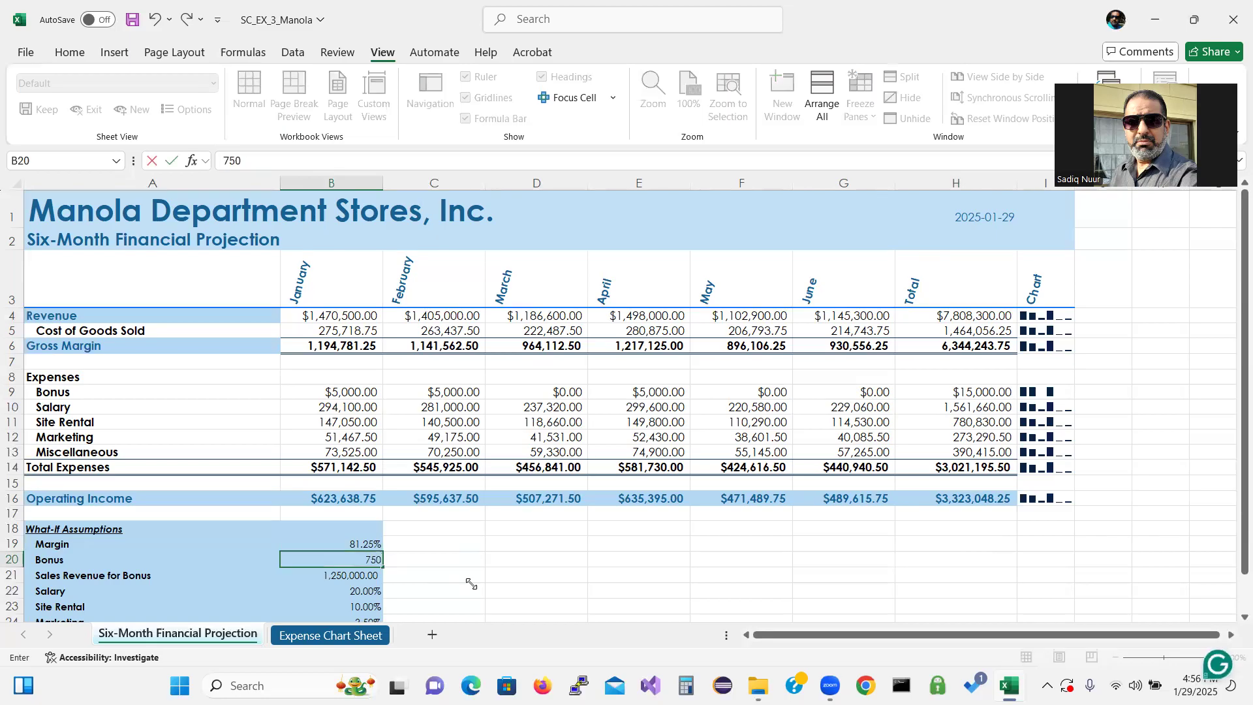
pyautogui.press('Return')
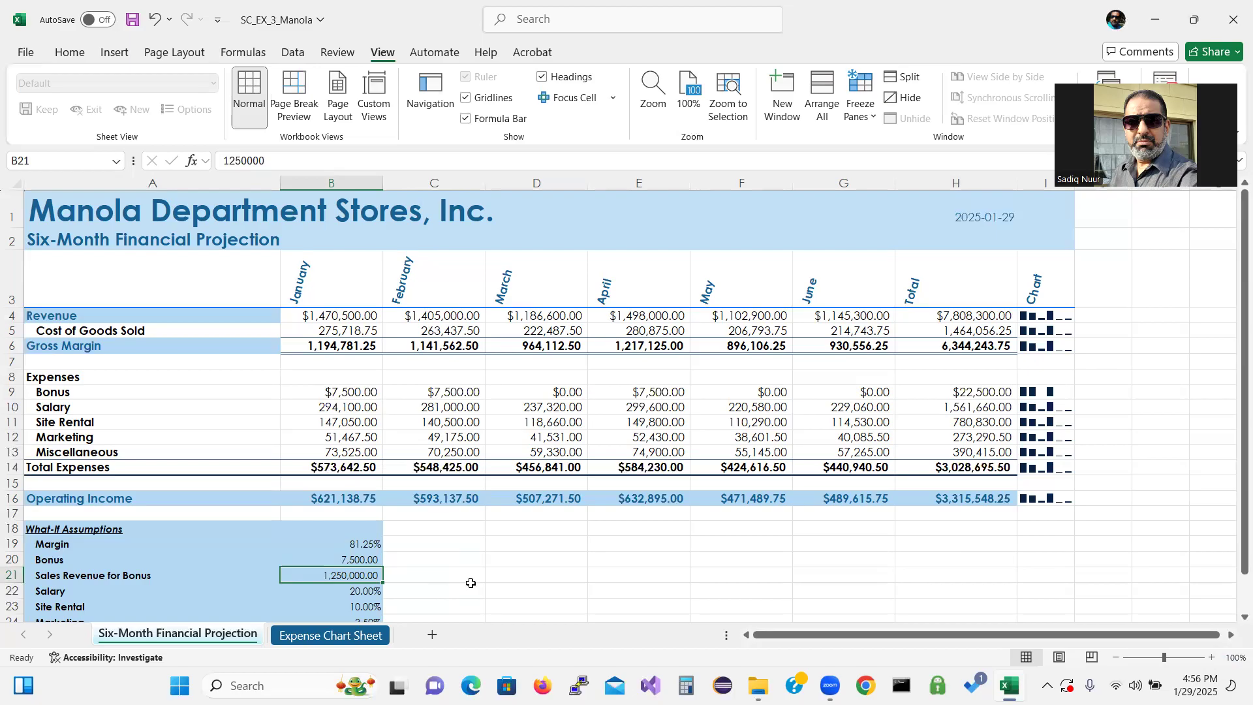
# Set the Salary what-if assumption to 25.00%
pyautogui.click(367, 591)
pyautogui.write('2')
pyautogui.write('5.')
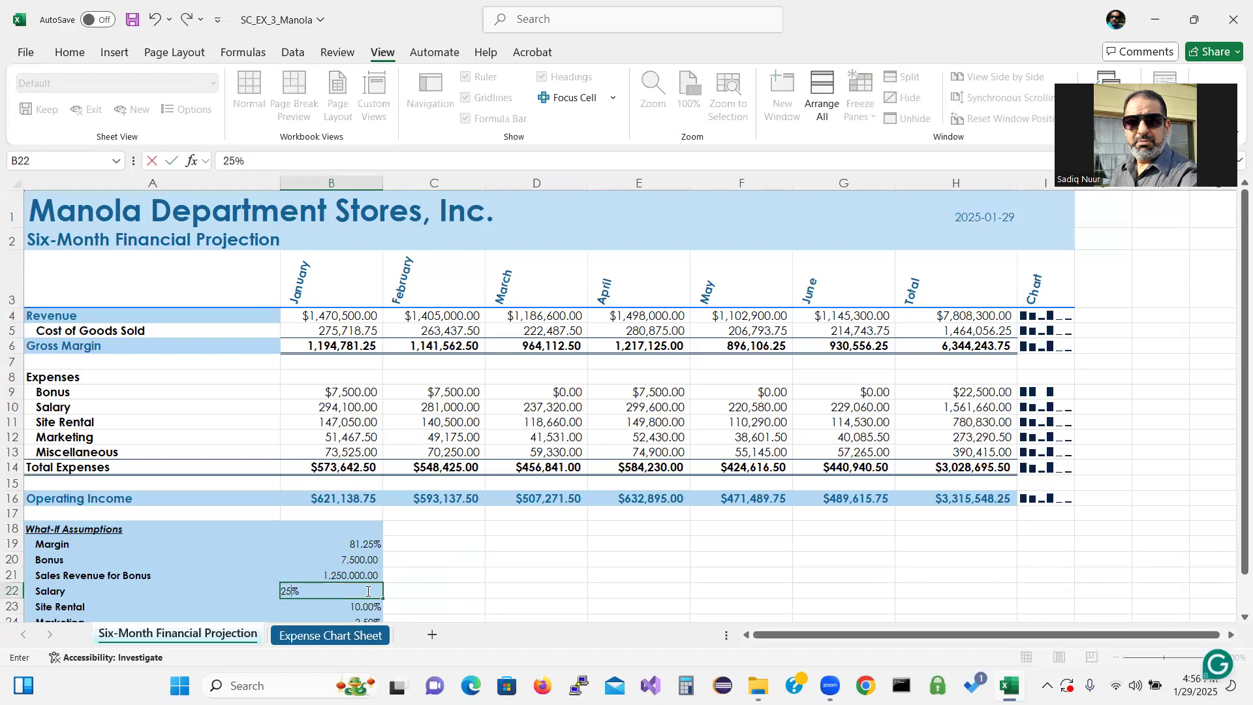
pyautogui.write('00')
pyautogui.press('Return')
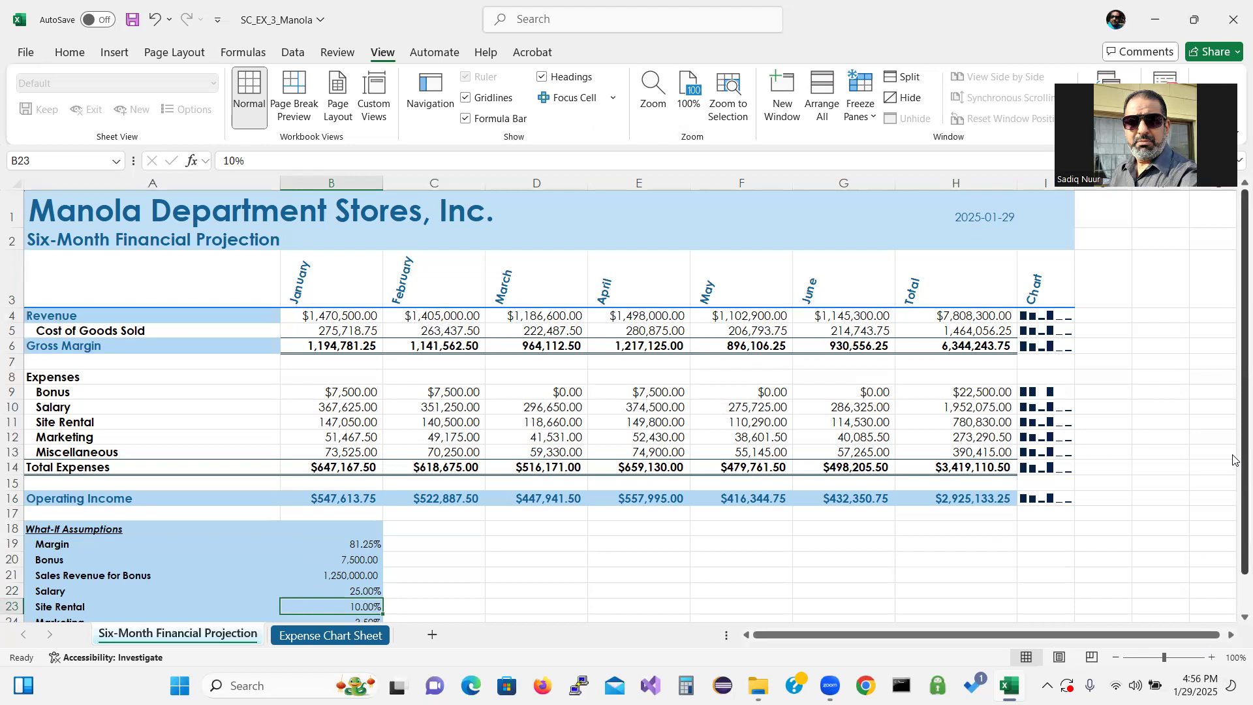
# Set the Miscellaneous what-if assumption to 3.50%
pyautogui.rightClick(1235, 517)
pyautogui.click(1181, 524)
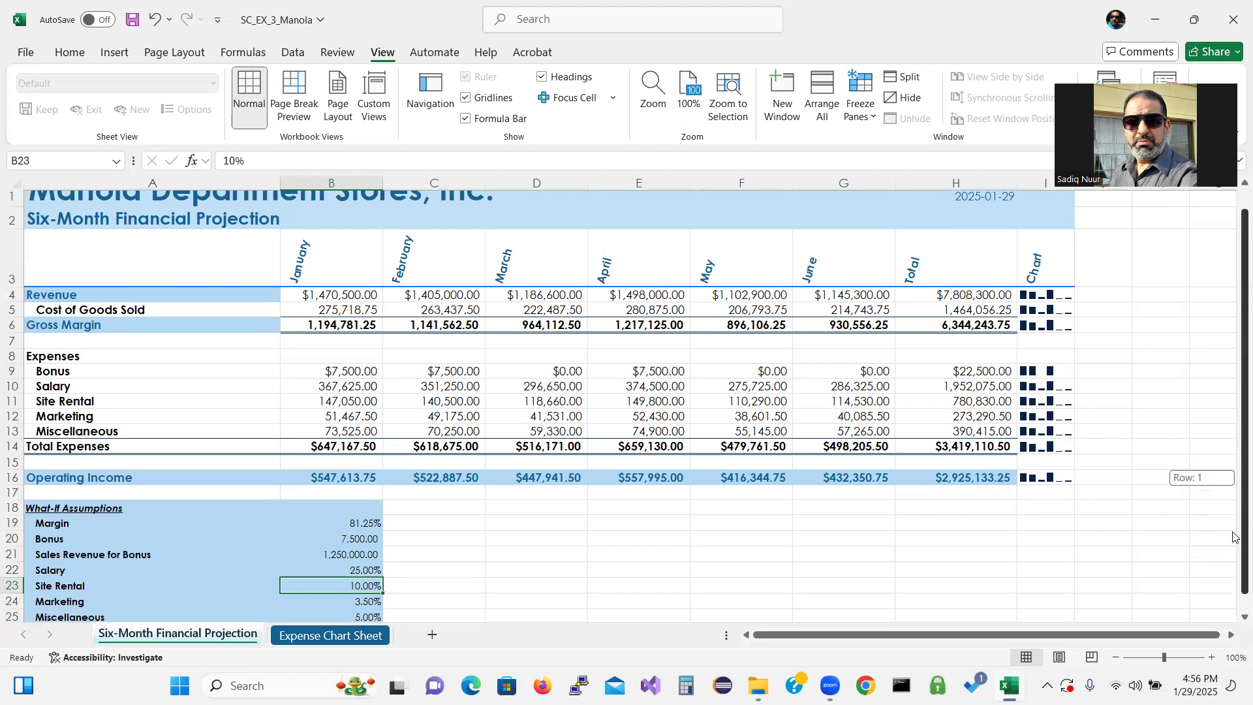
pyautogui.click(356, 602)
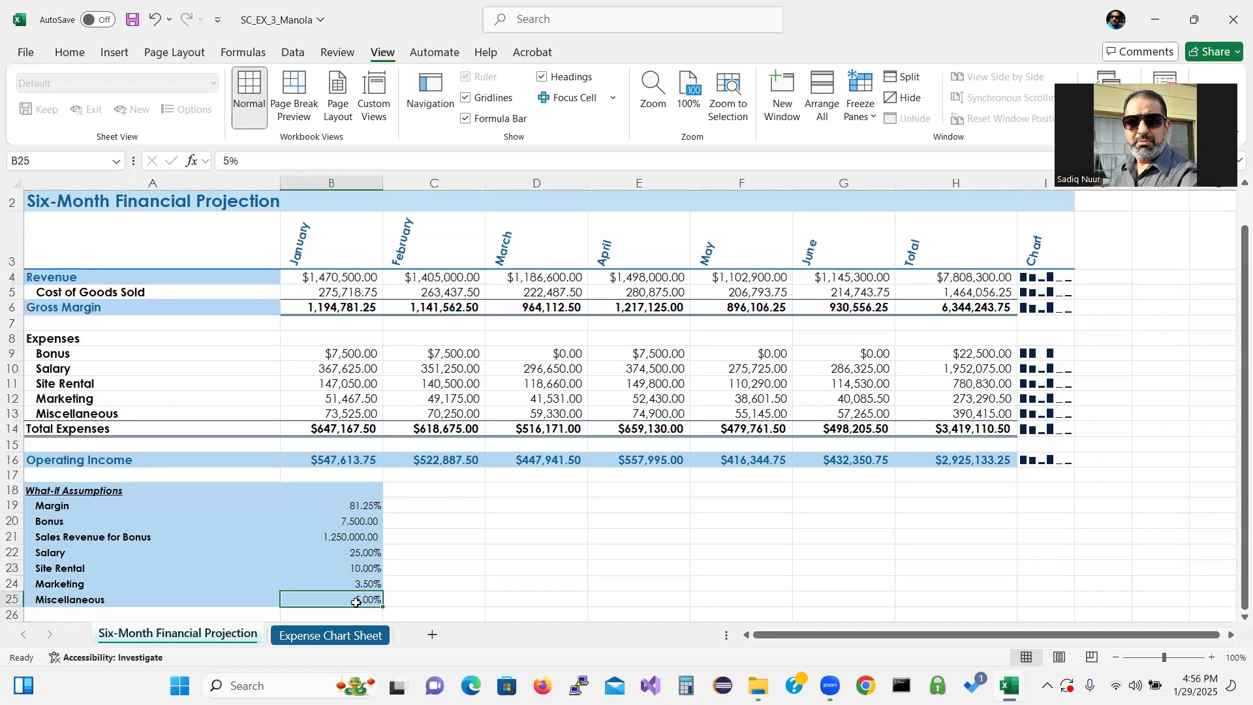
pyautogui.write('3.')
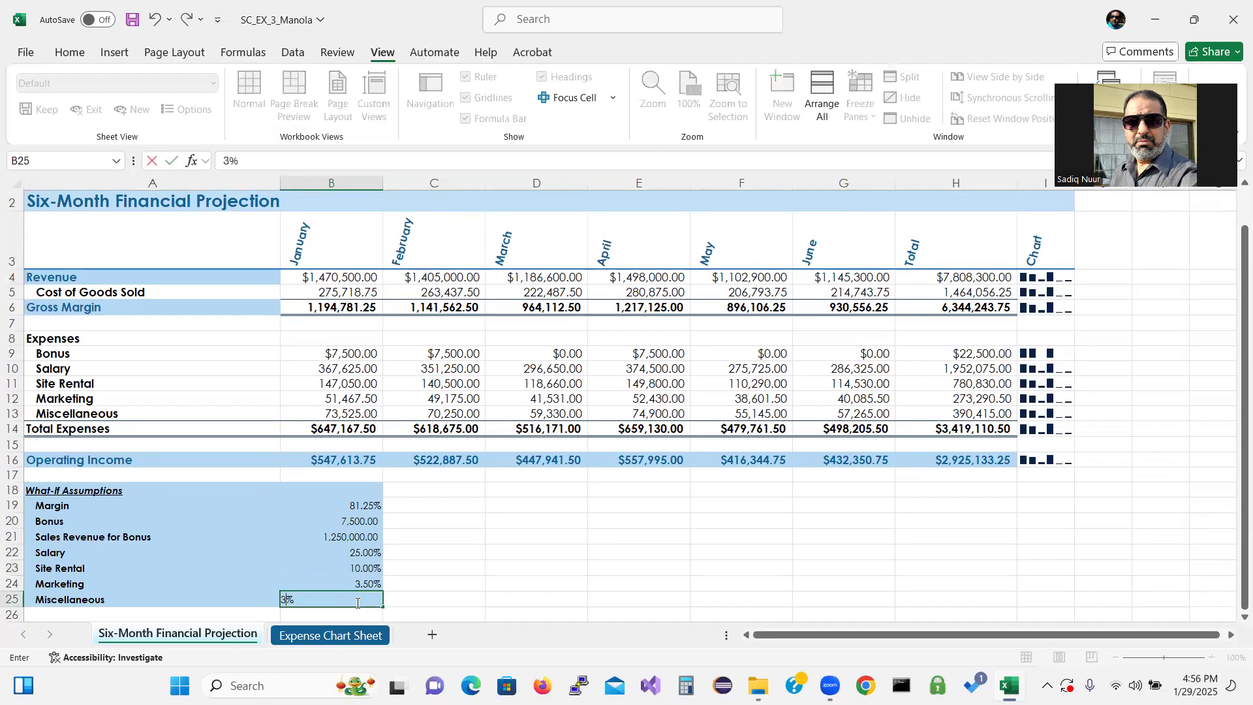
pyautogui.write('50')
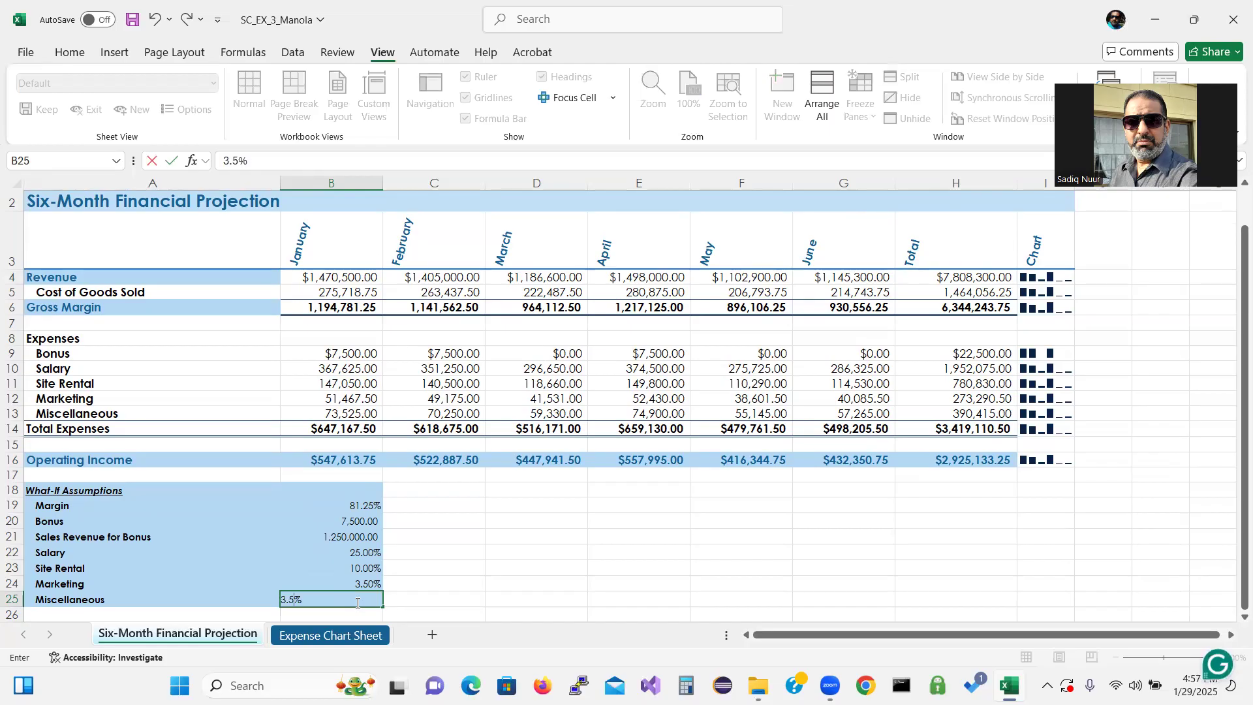
pyautogui.press('Return')
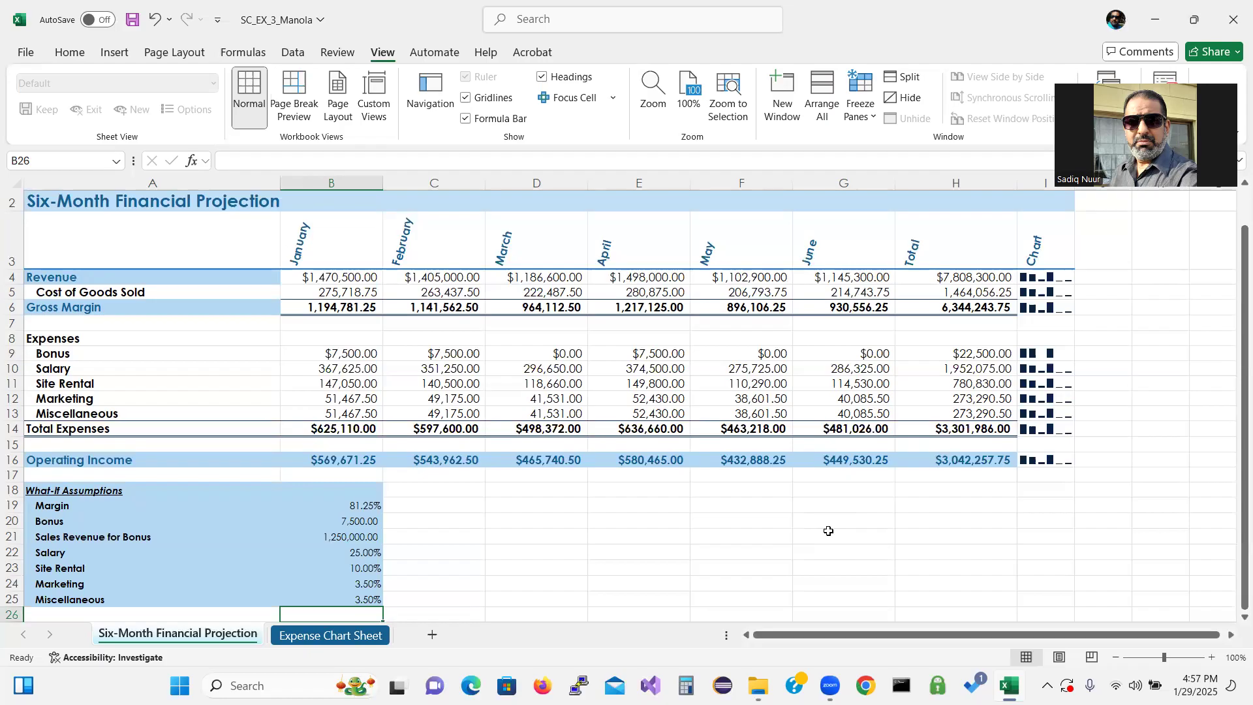
# Start Goal Seek on the total operating income in H16 with a target value of 3,500,000
pyautogui.click(970, 460)
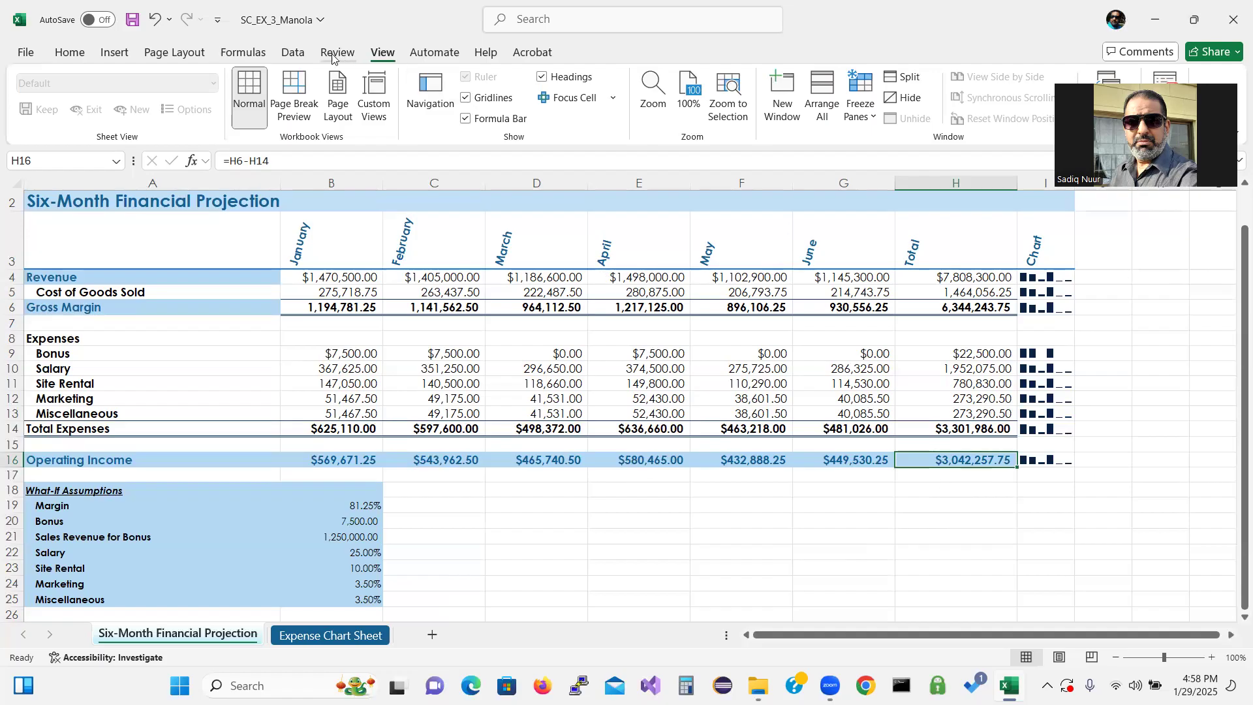
pyautogui.click(294, 53)
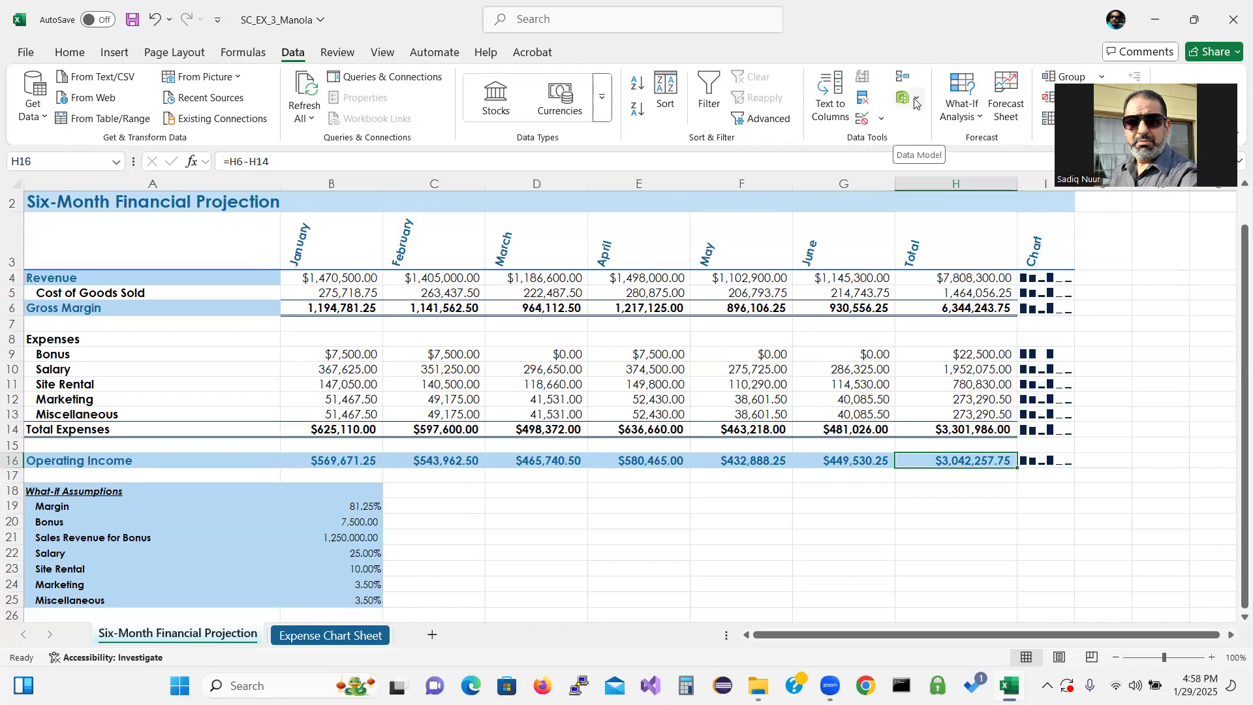
pyautogui.click(982, 118)
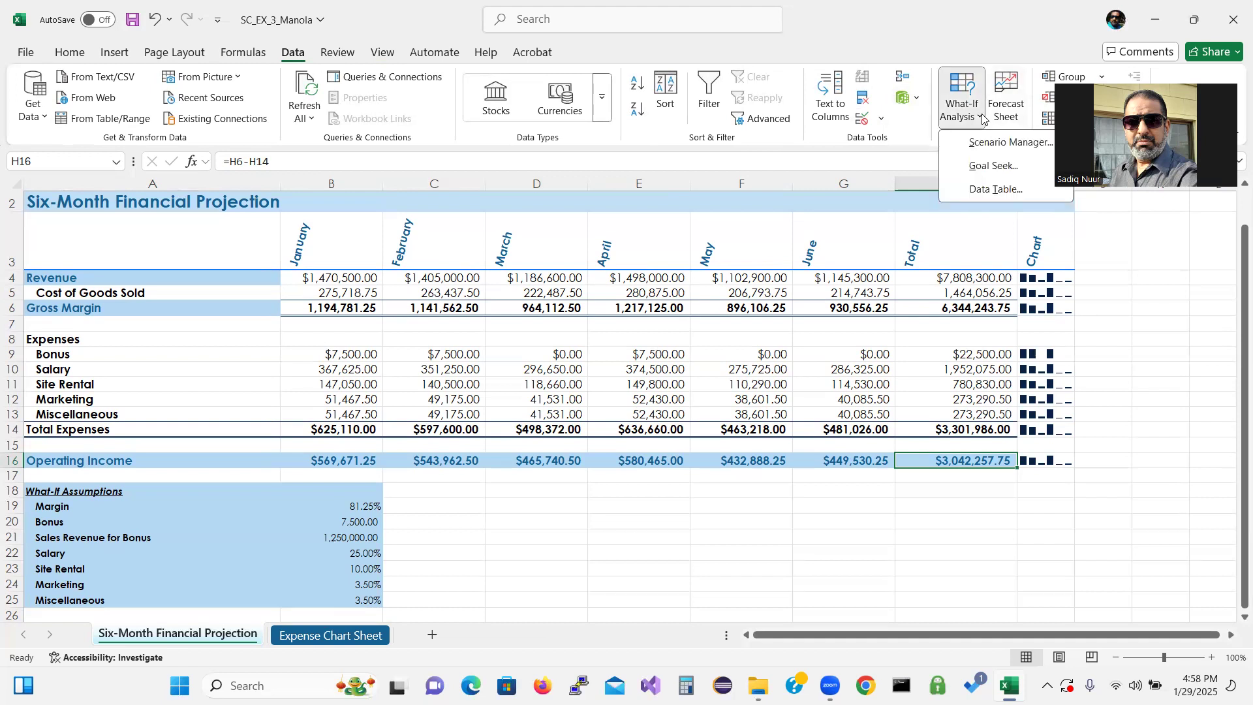
pyautogui.click(986, 166)
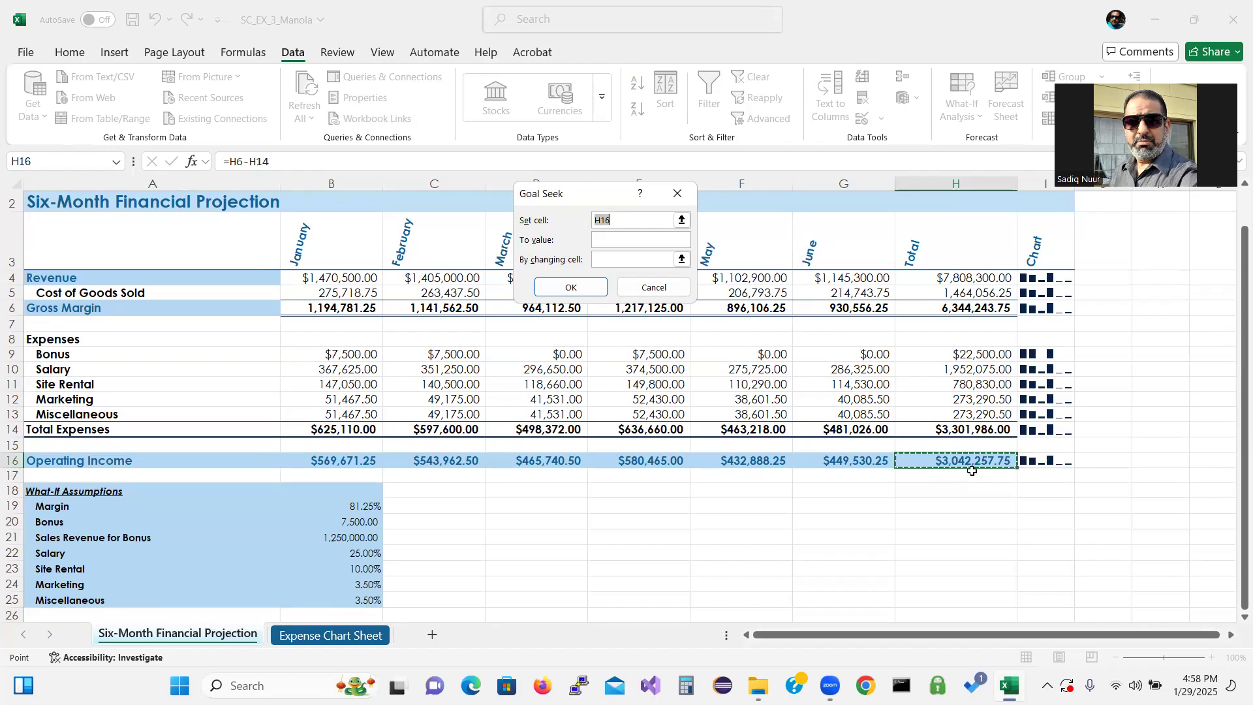
pyautogui.rightClick(601, 240)
pyautogui.click(598, 240)
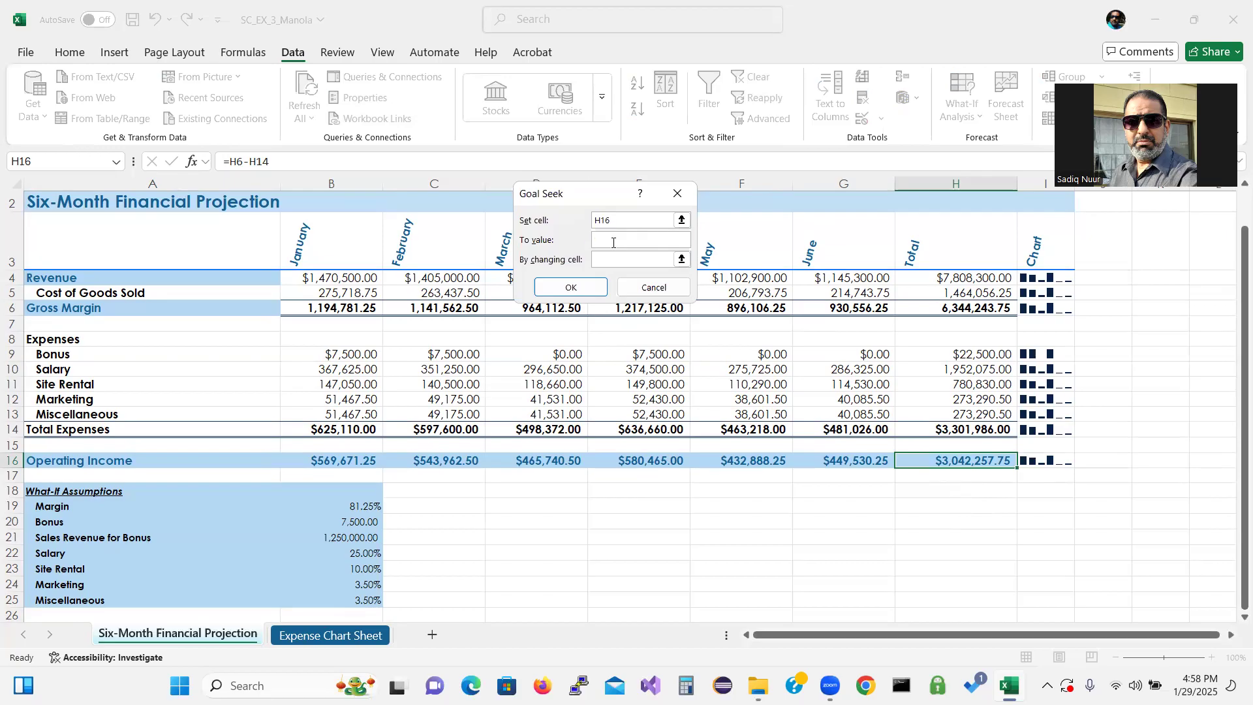
pyautogui.write('3,500,000')
pyautogui.press('BackSpace')
pyautogui.press('BackSpace')
pyautogui.press('BackSpace')
pyautogui.press('BackSpace')
pyautogui.write(',000')
# Use the Site Rental assumption in B23 as the changing cell and accept the Goal Seek solution
pyautogui.click(614, 260)
pyautogui.click(358, 570)
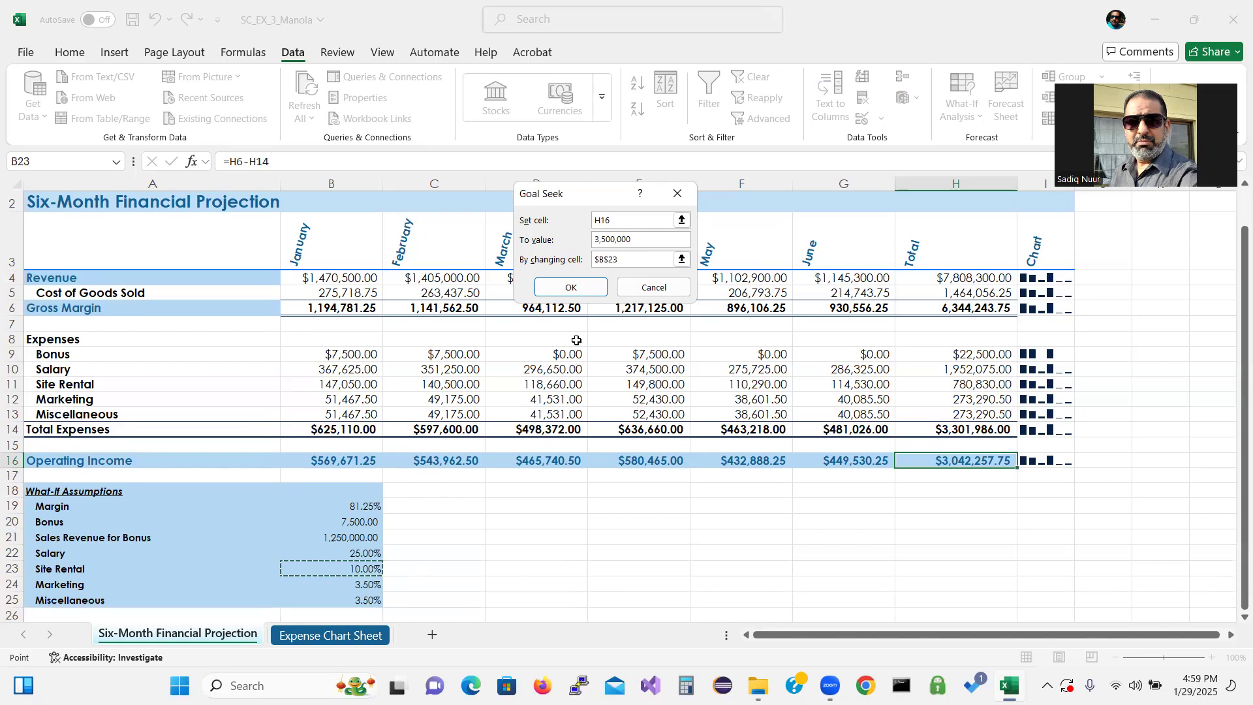
pyautogui.click(572, 288)
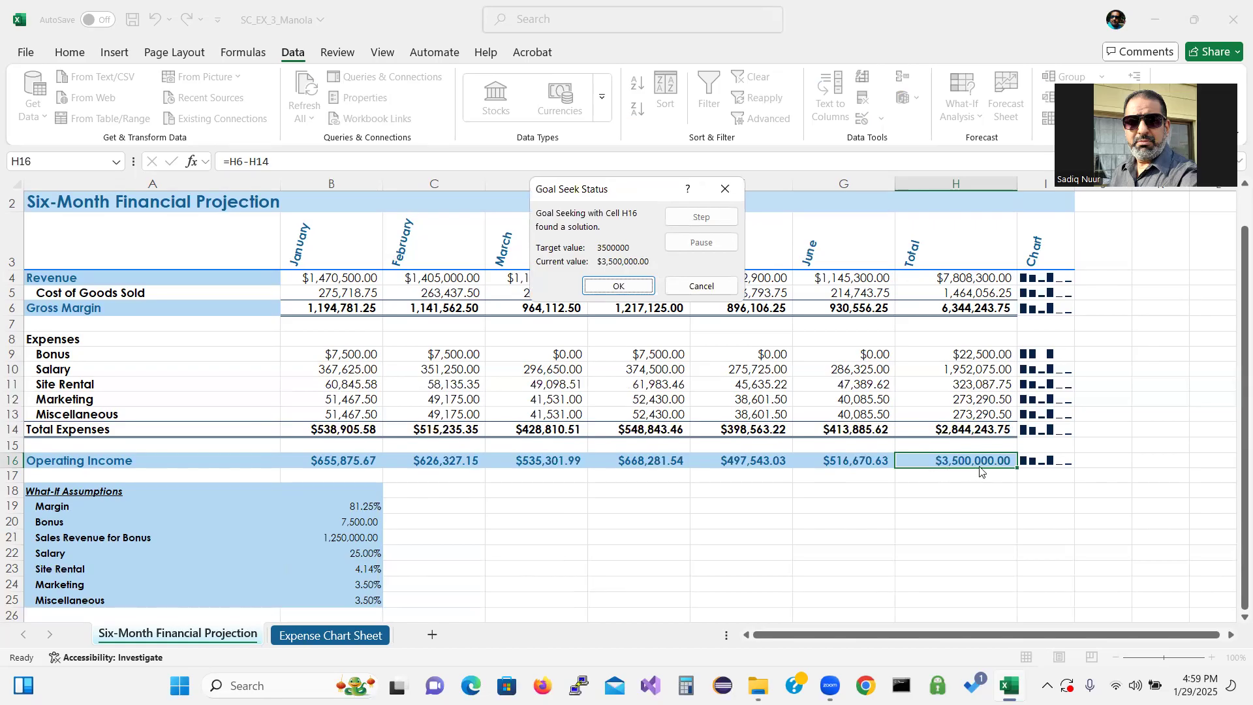
pyautogui.click(618, 287)
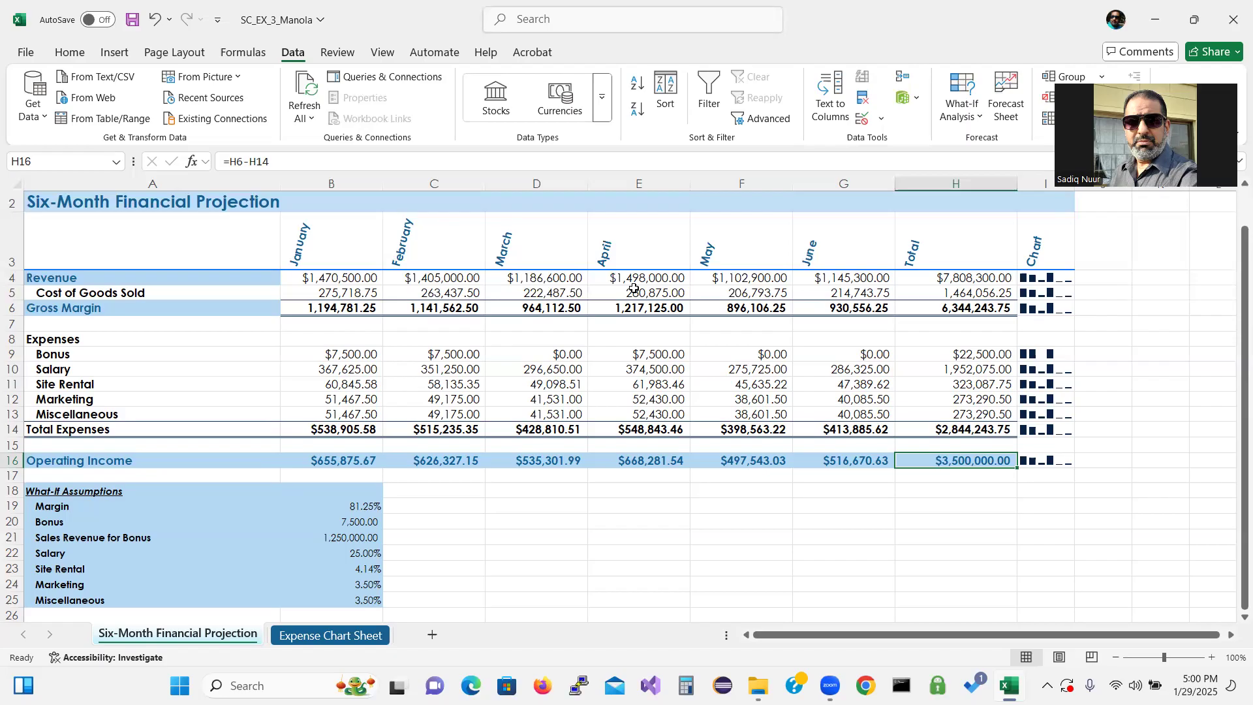
pyautogui.click(200, 304)
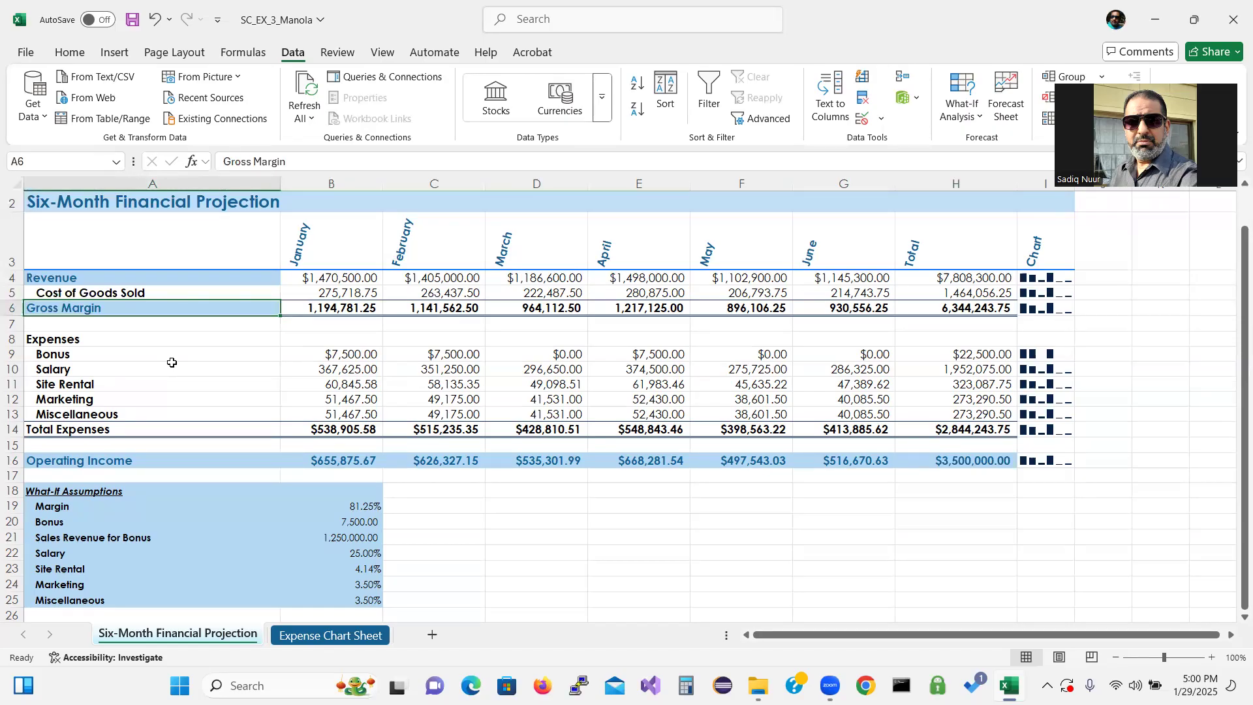
pyautogui.click(336, 52)
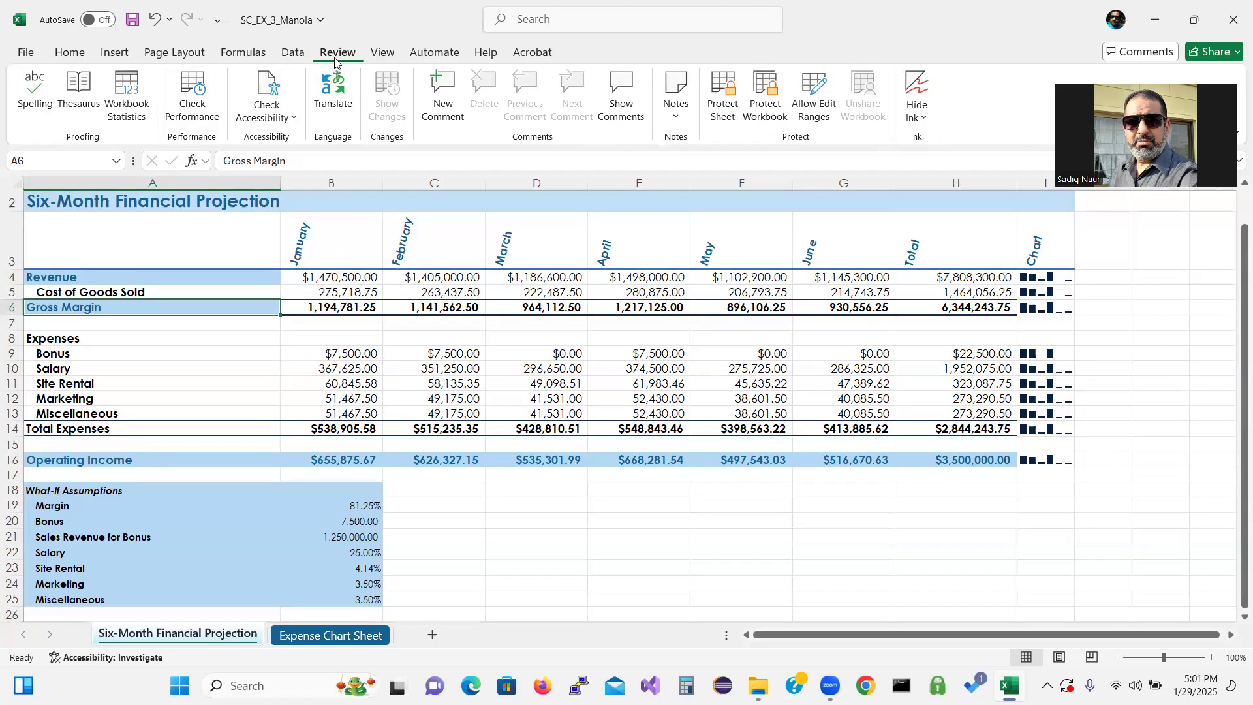
pyautogui.click(295, 119)
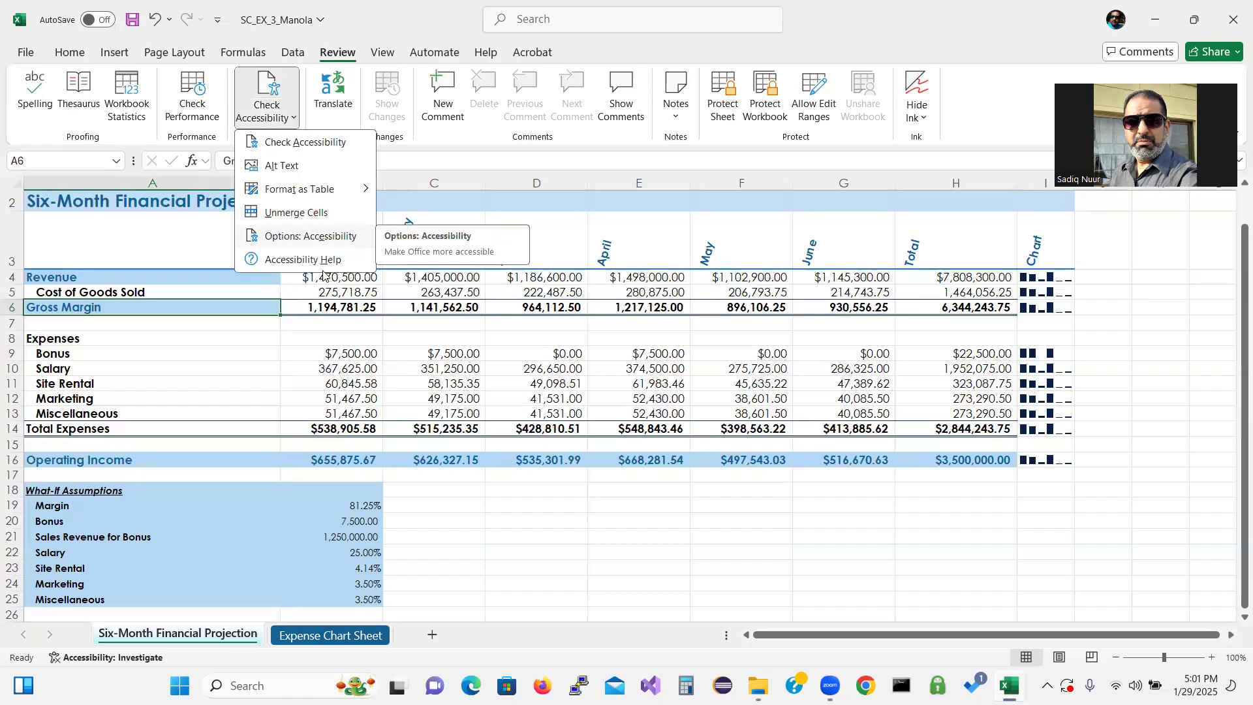
pyautogui.click(485, 512)
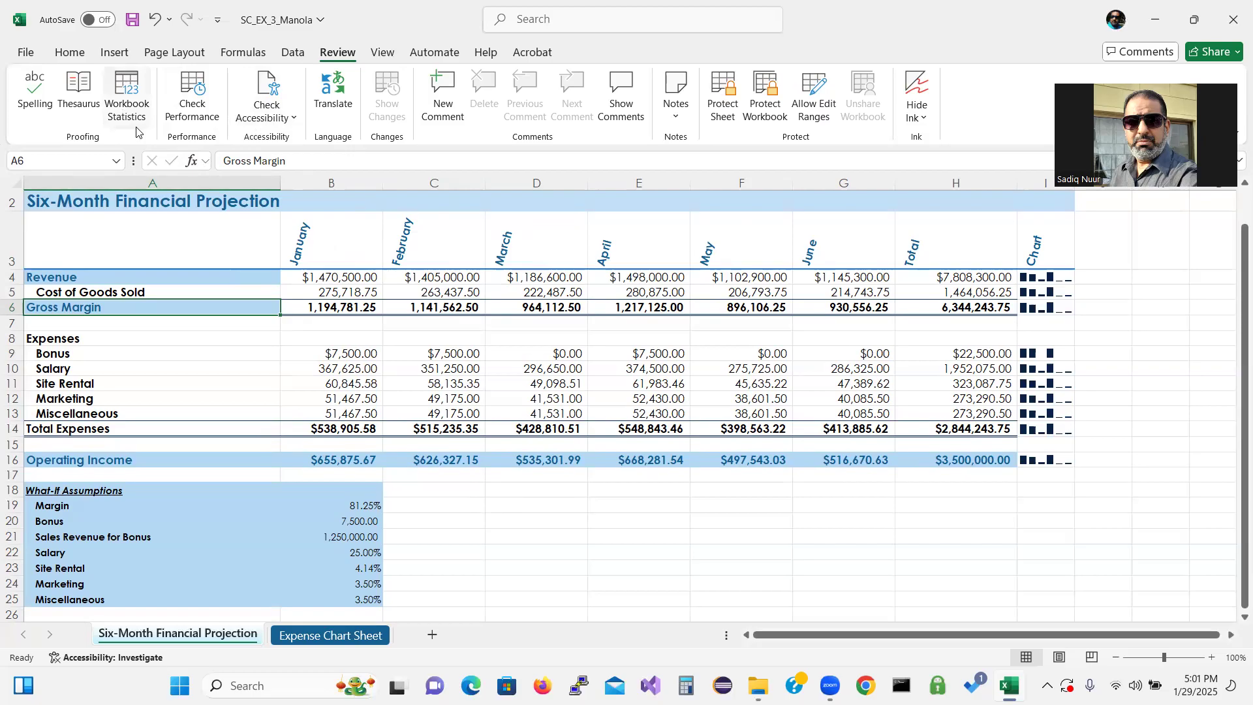
pyautogui.click(292, 52)
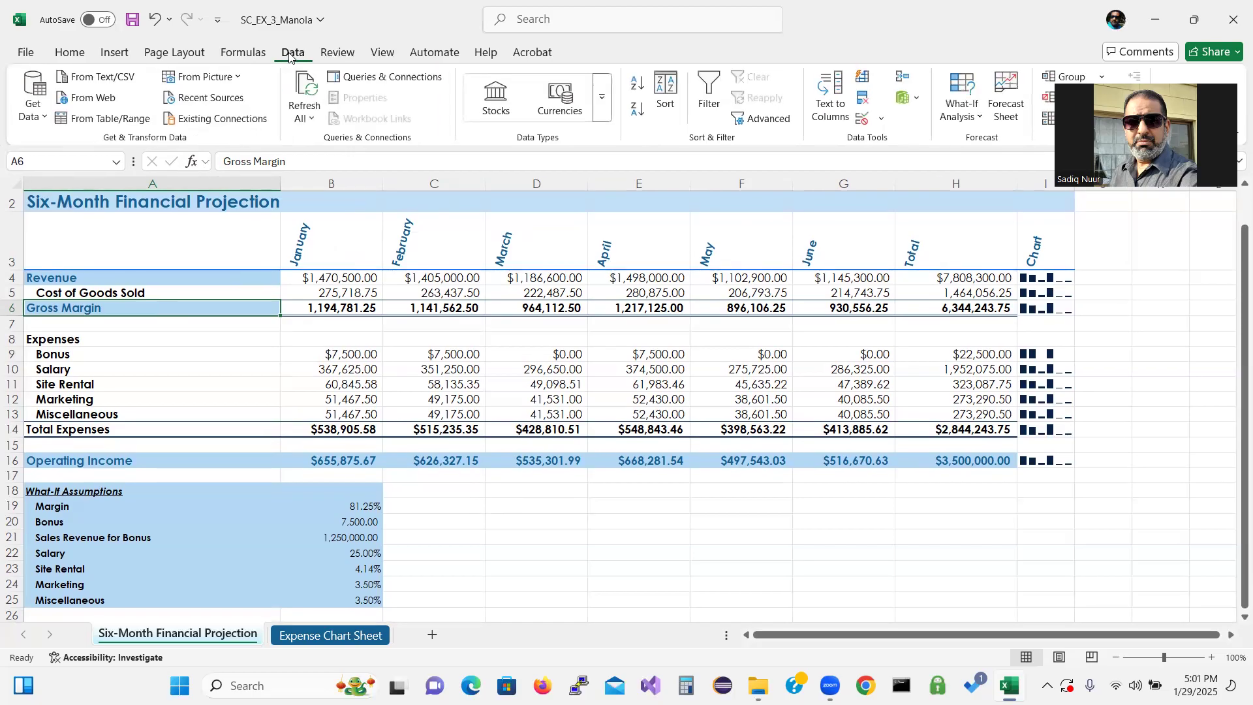
pyautogui.click(343, 57)
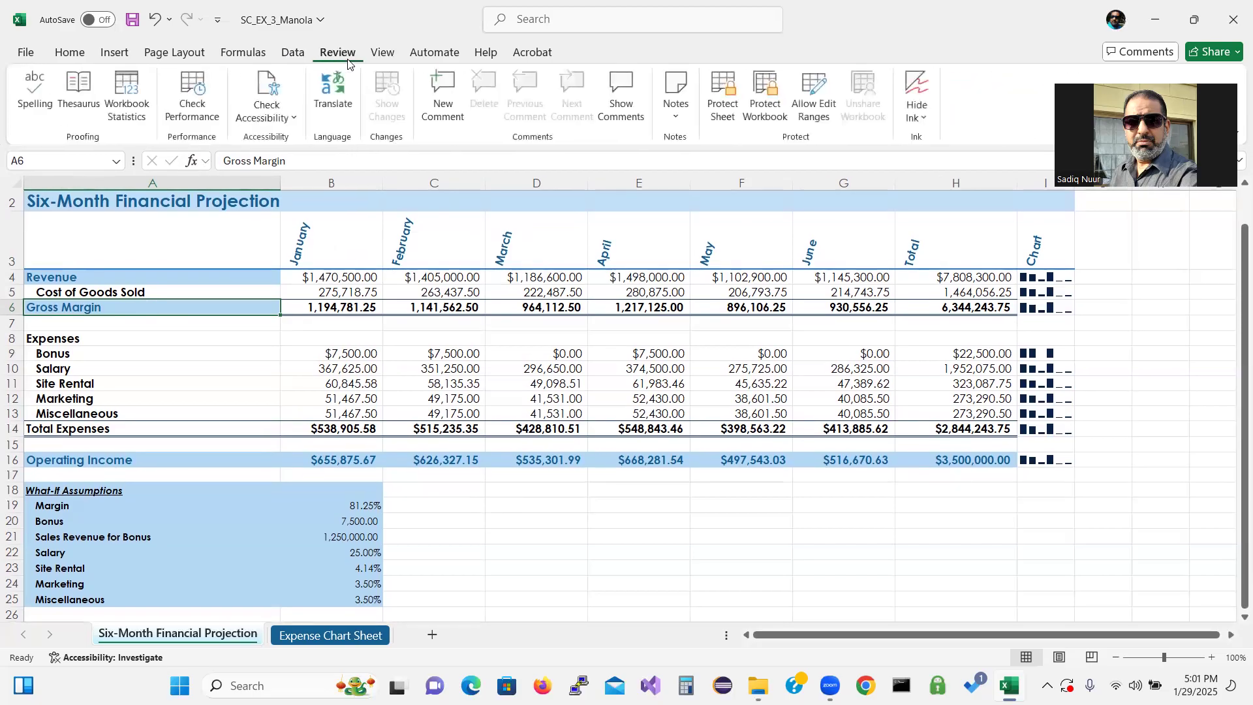
# Search the worksheet for "insights" and close the Find dialog
pyautogui.click(519, 22)
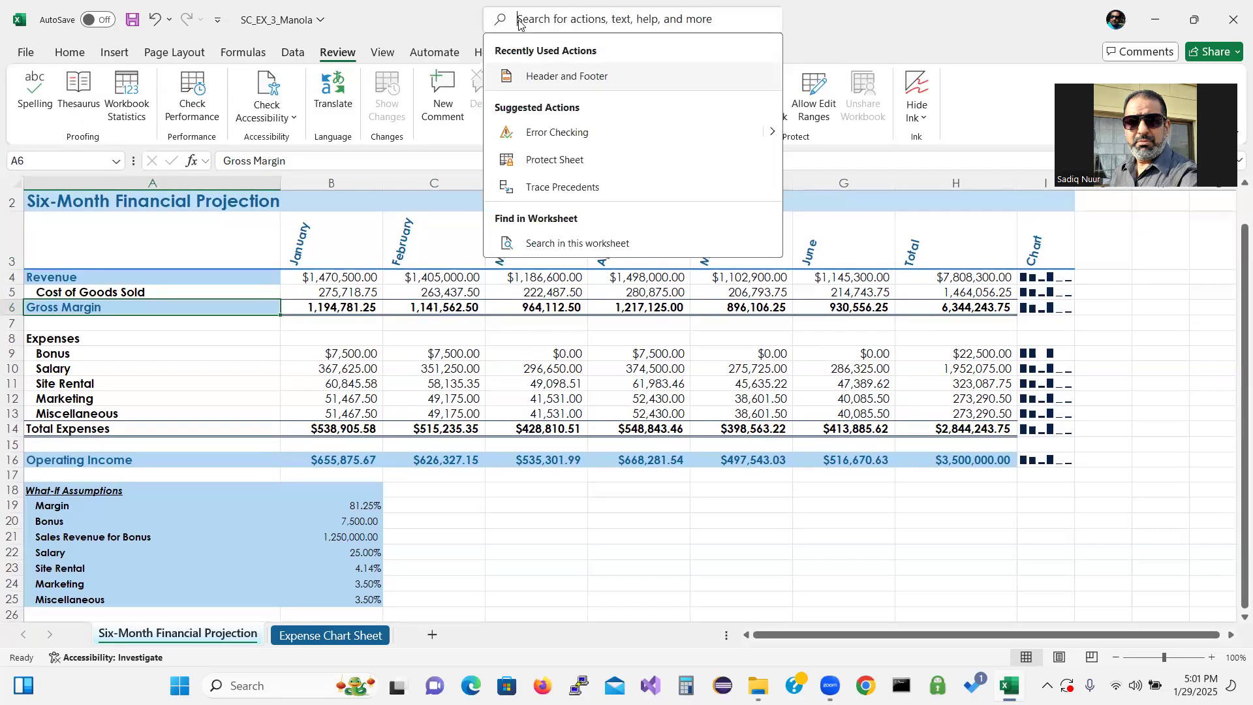
pyautogui.write('in')
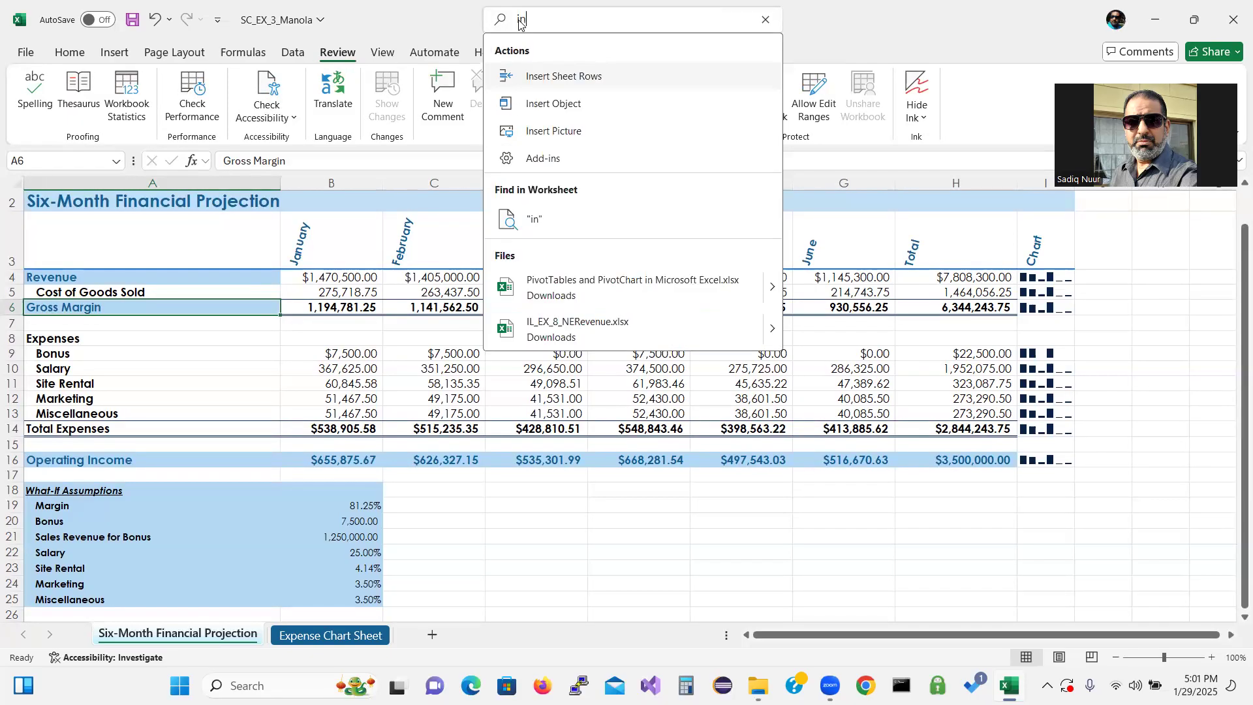
pyautogui.write('si')
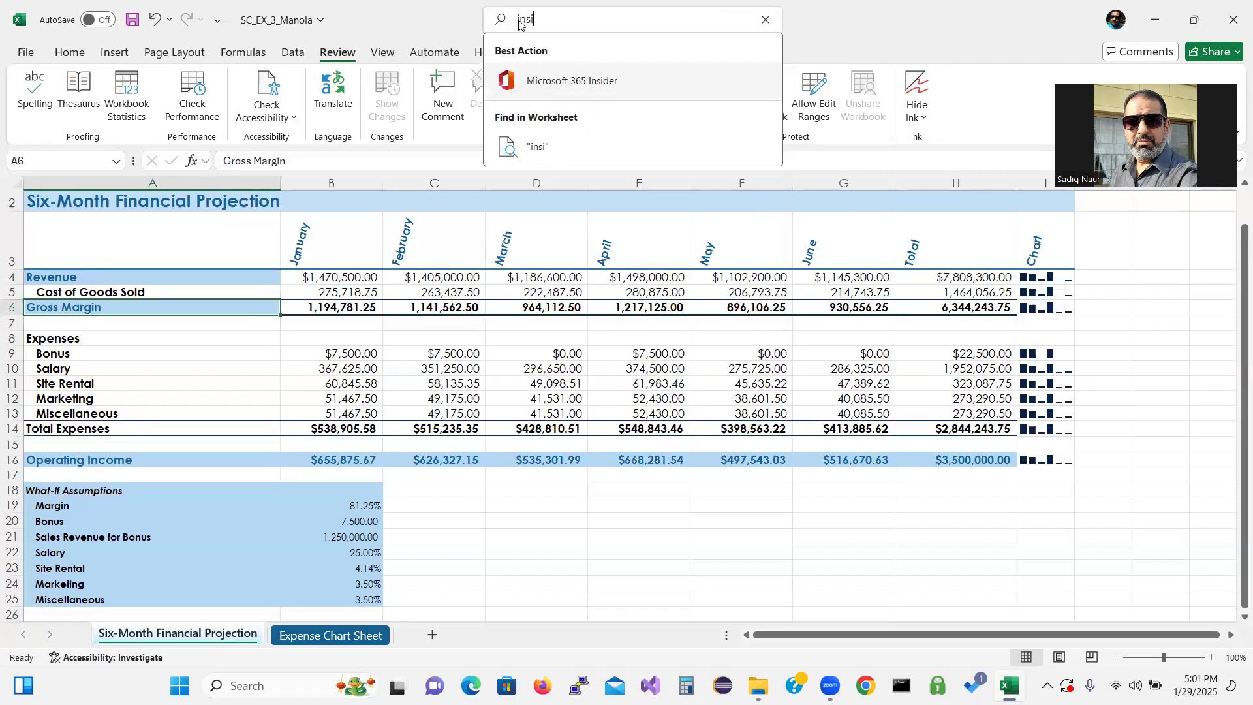
pyautogui.write('ghts')
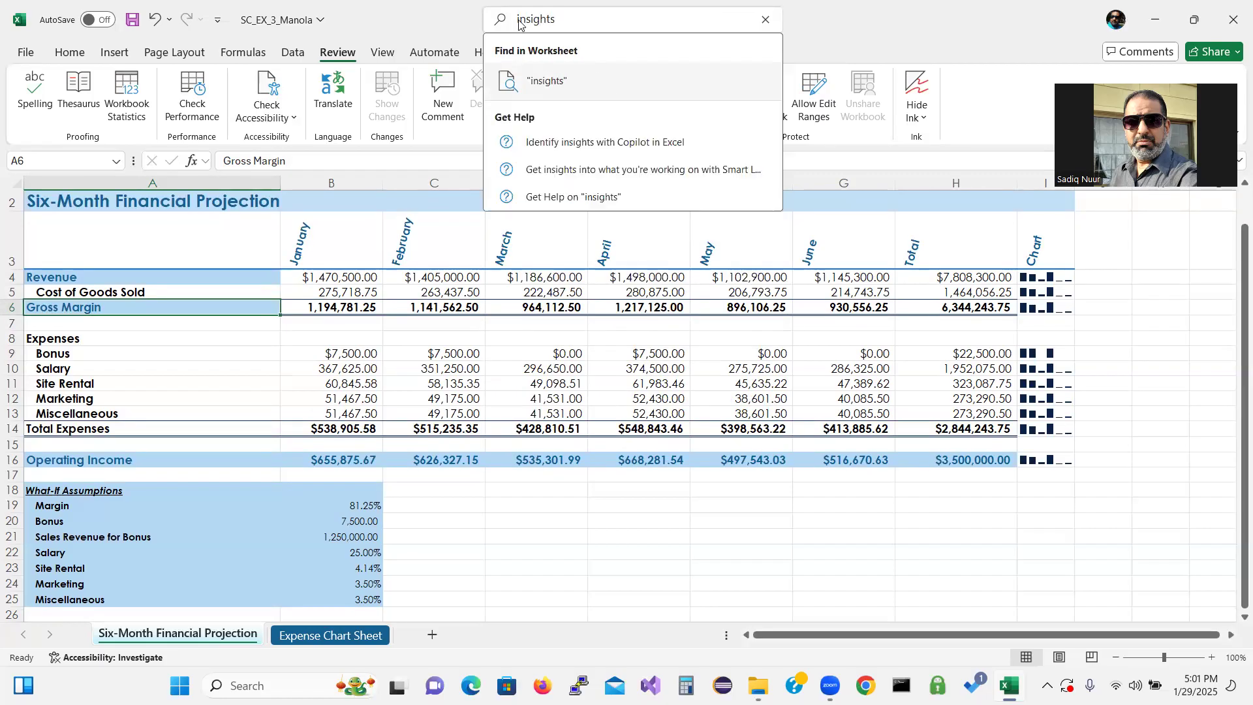
pyautogui.click(566, 87)
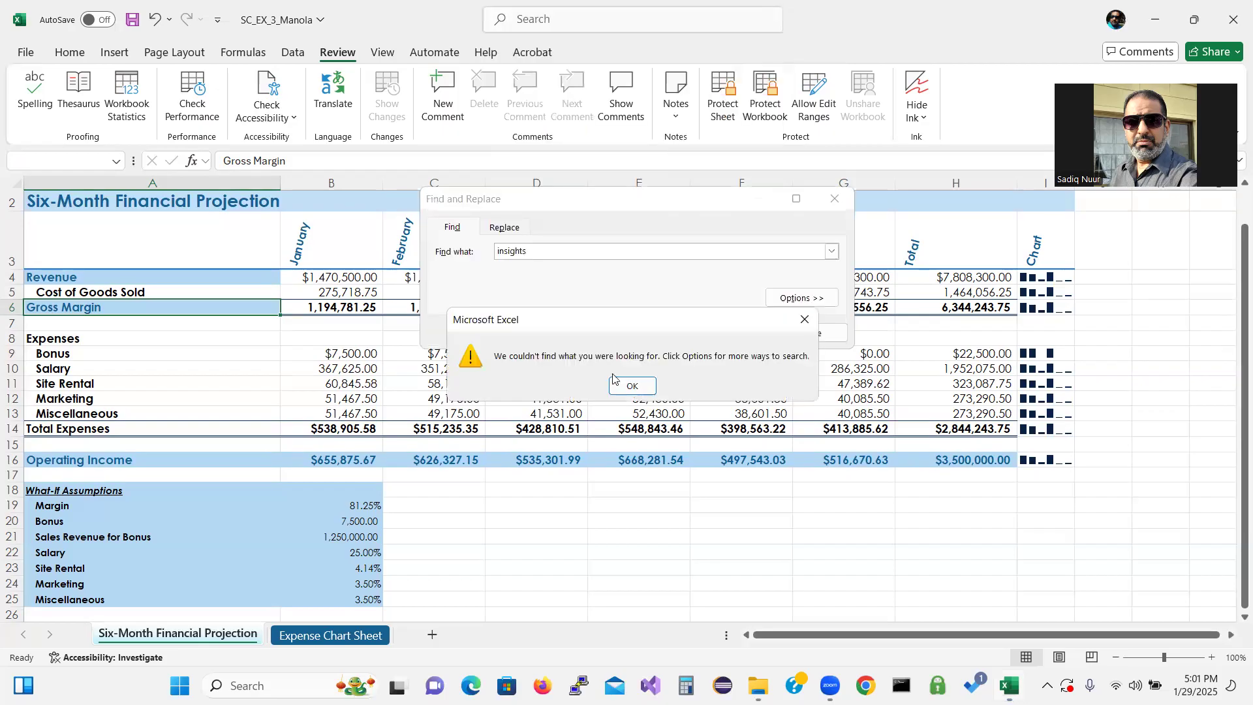
pyautogui.click(647, 387)
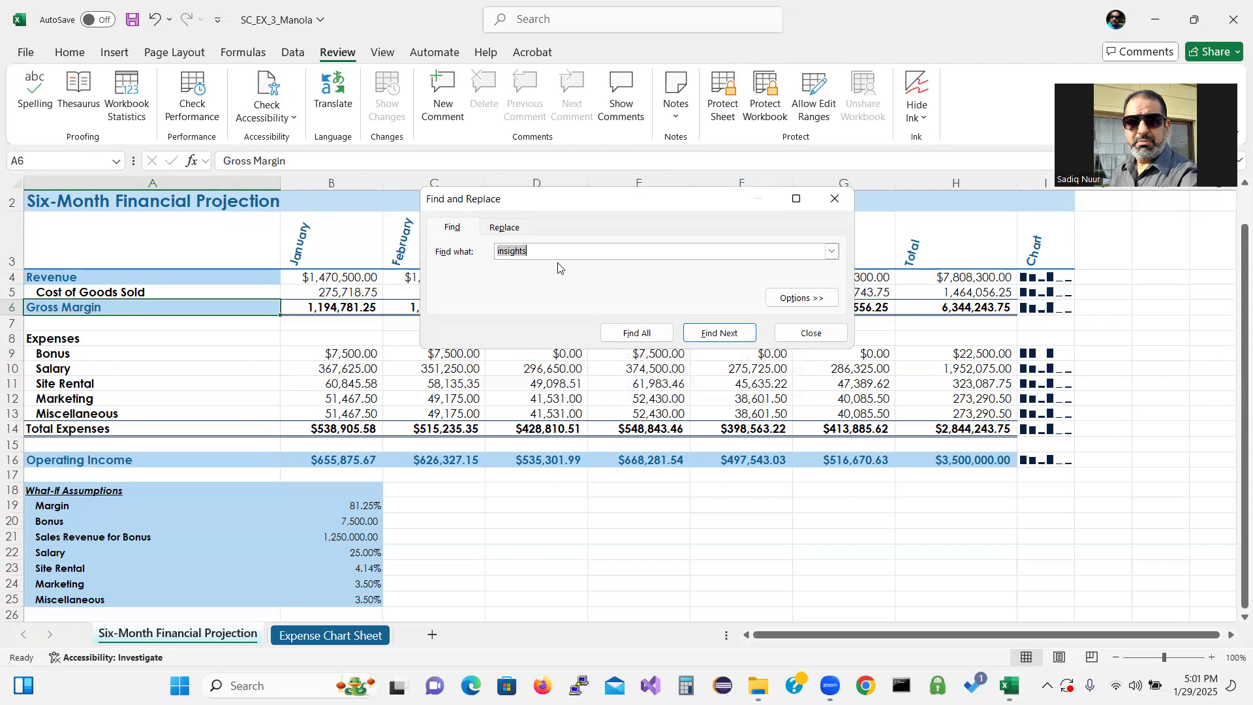
pyautogui.click(815, 336)
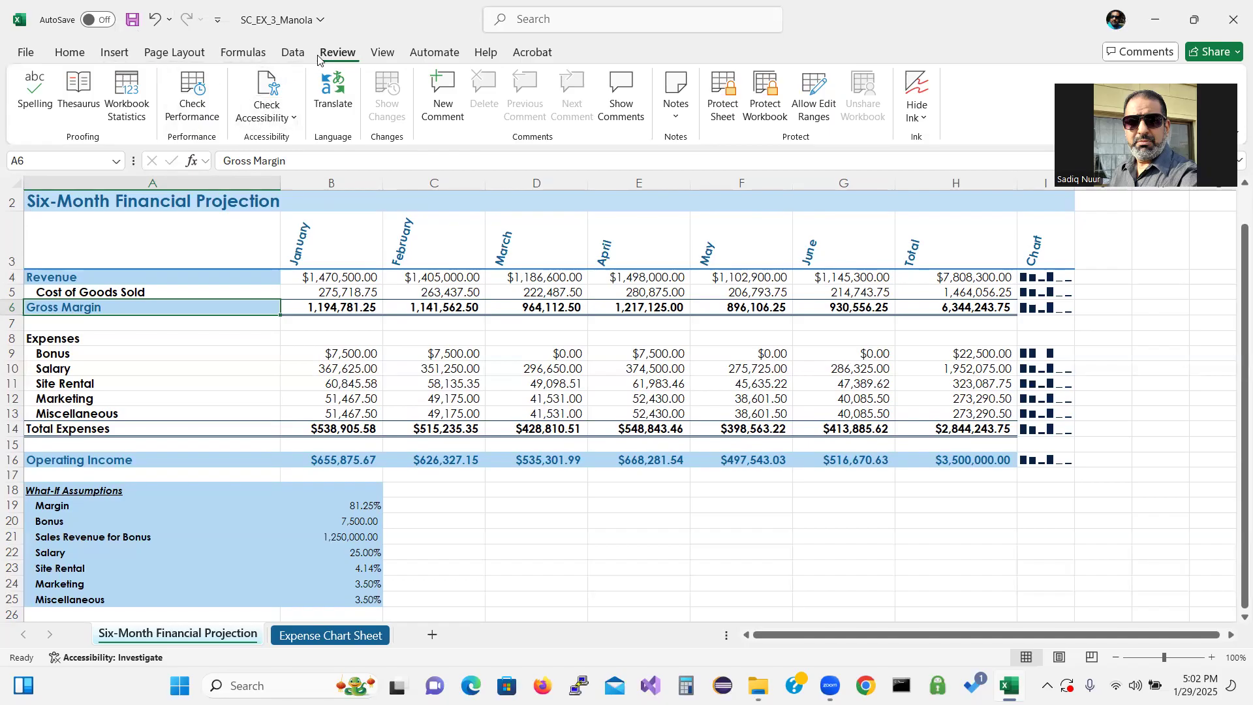
# Run the accessibility check and open the missing alt text issue for the expense chart
pyautogui.click(289, 119)
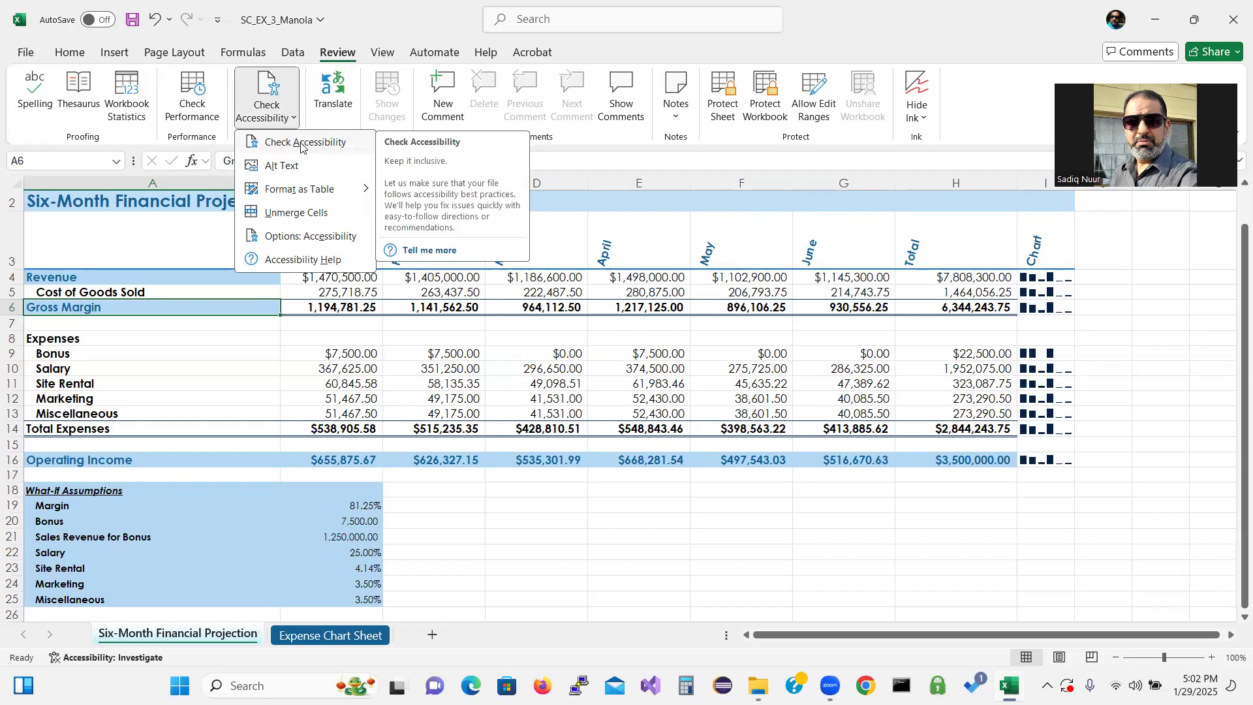
pyautogui.click(301, 142)
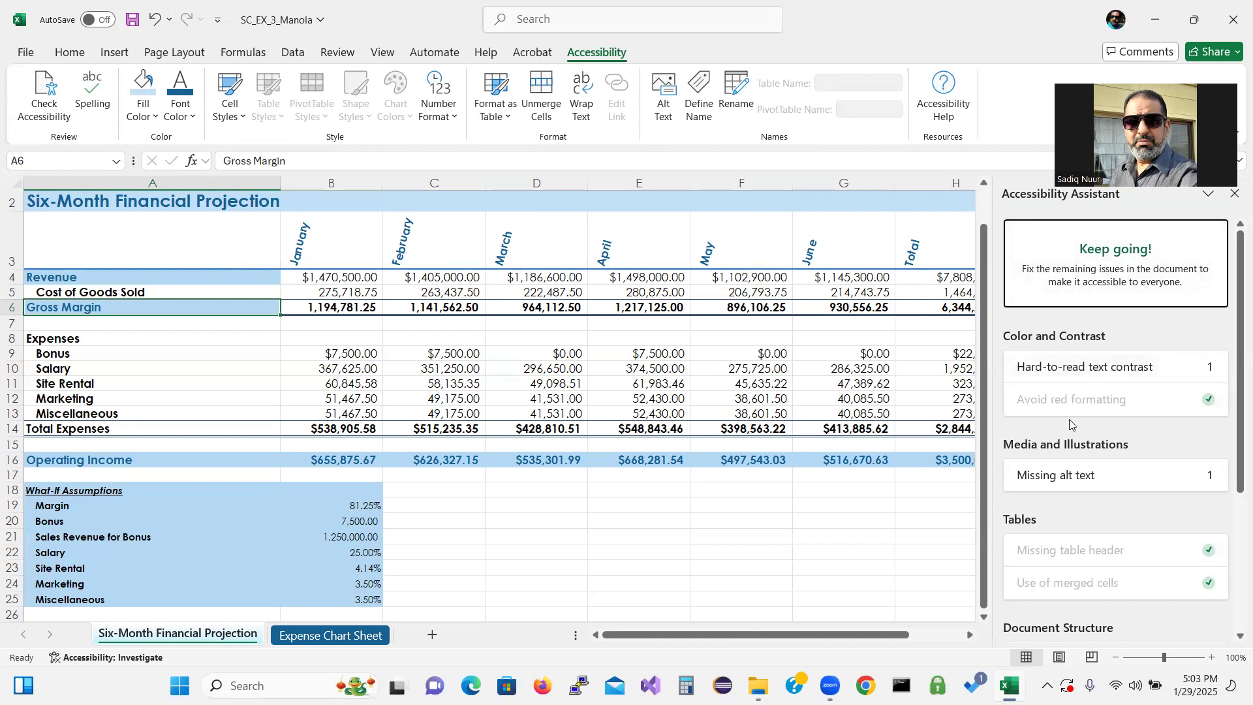
pyautogui.click(1081, 476)
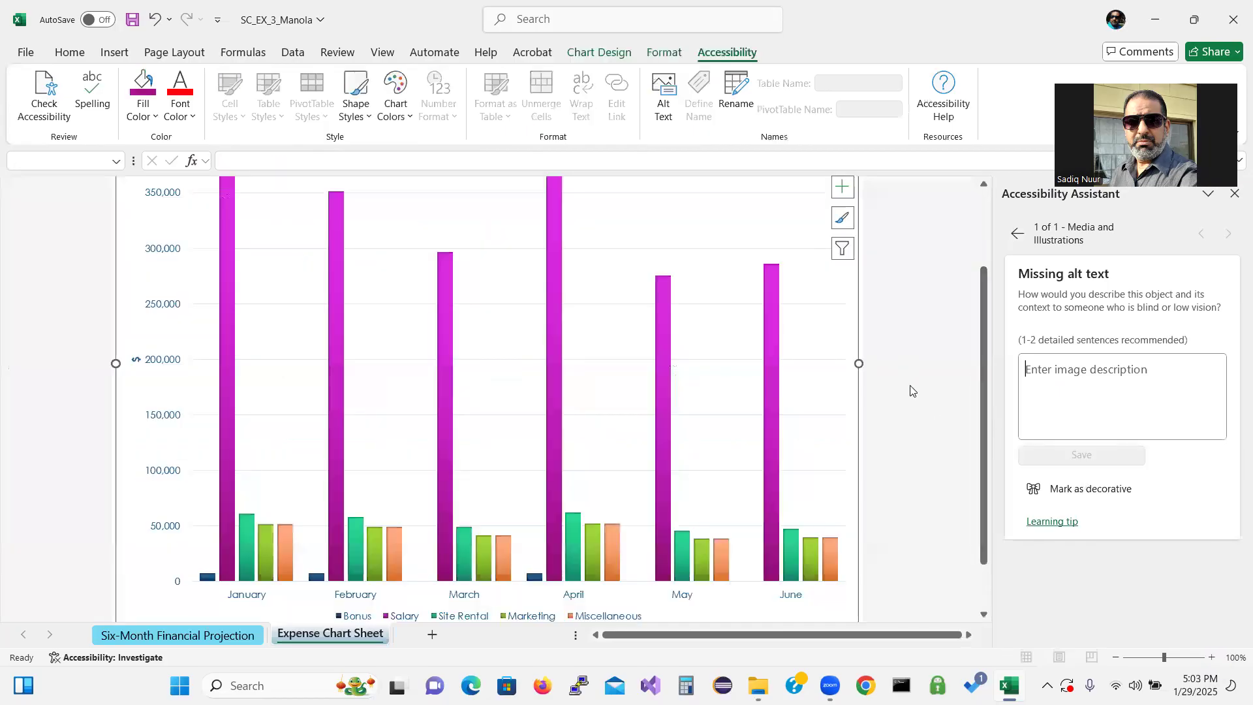
pyautogui.moveTo(983, 404); pyautogui.dragTo(950, 350)
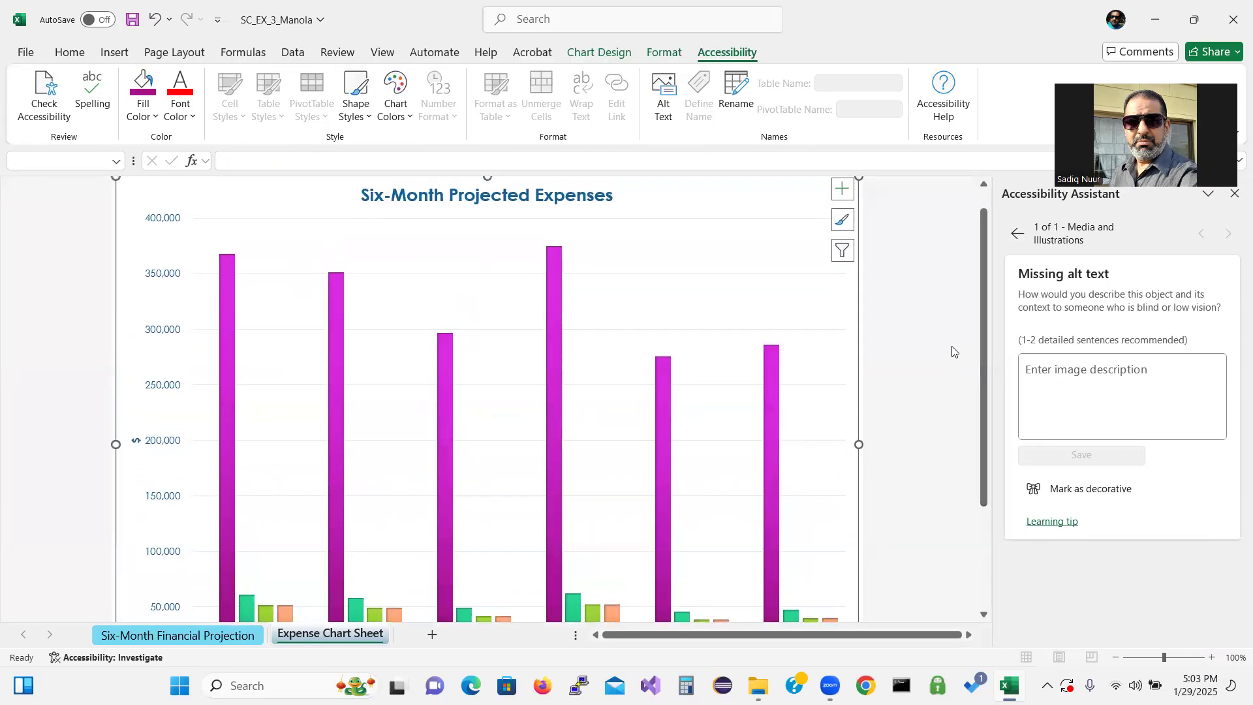
pyautogui.click(593, 245)
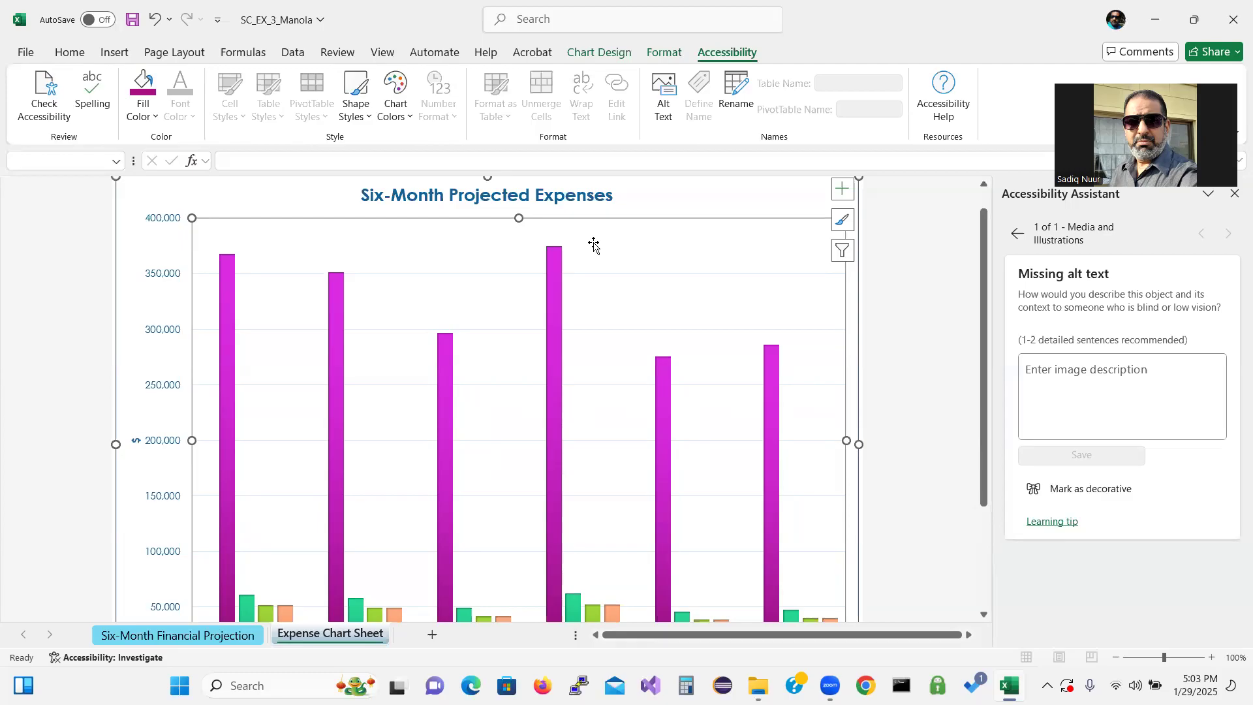
pyautogui.rightClick(498, 199)
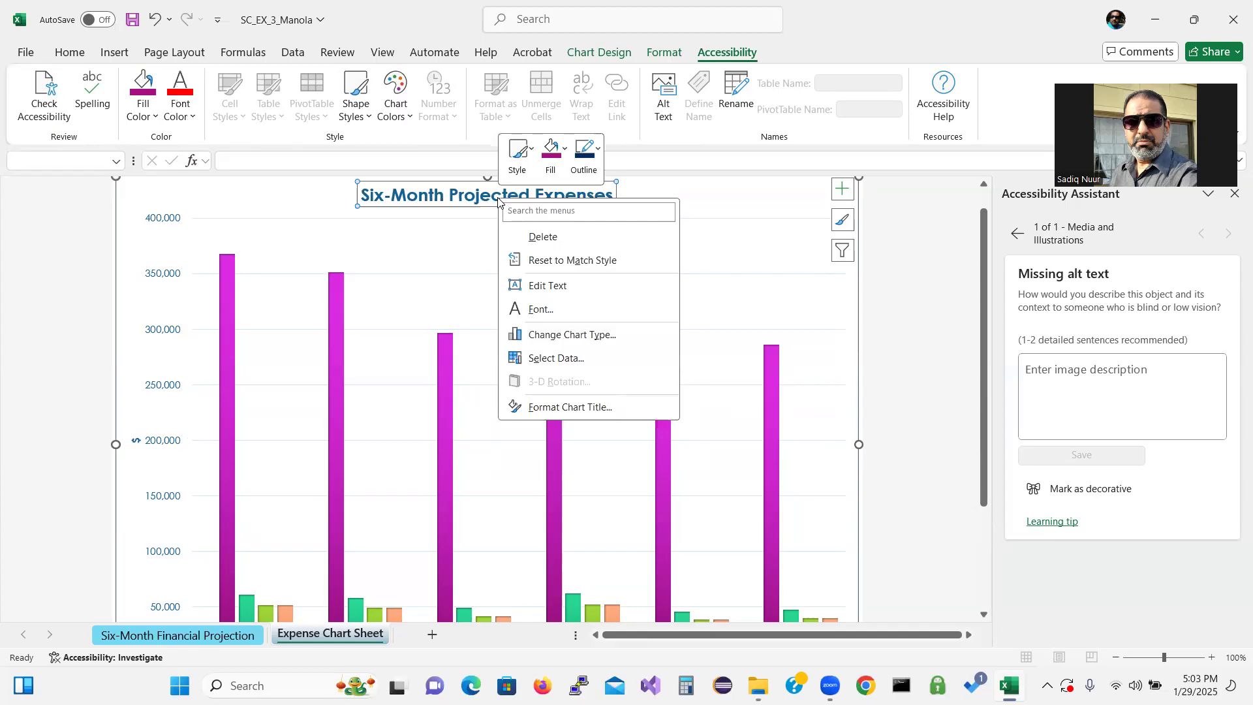
pyautogui.click(544, 287)
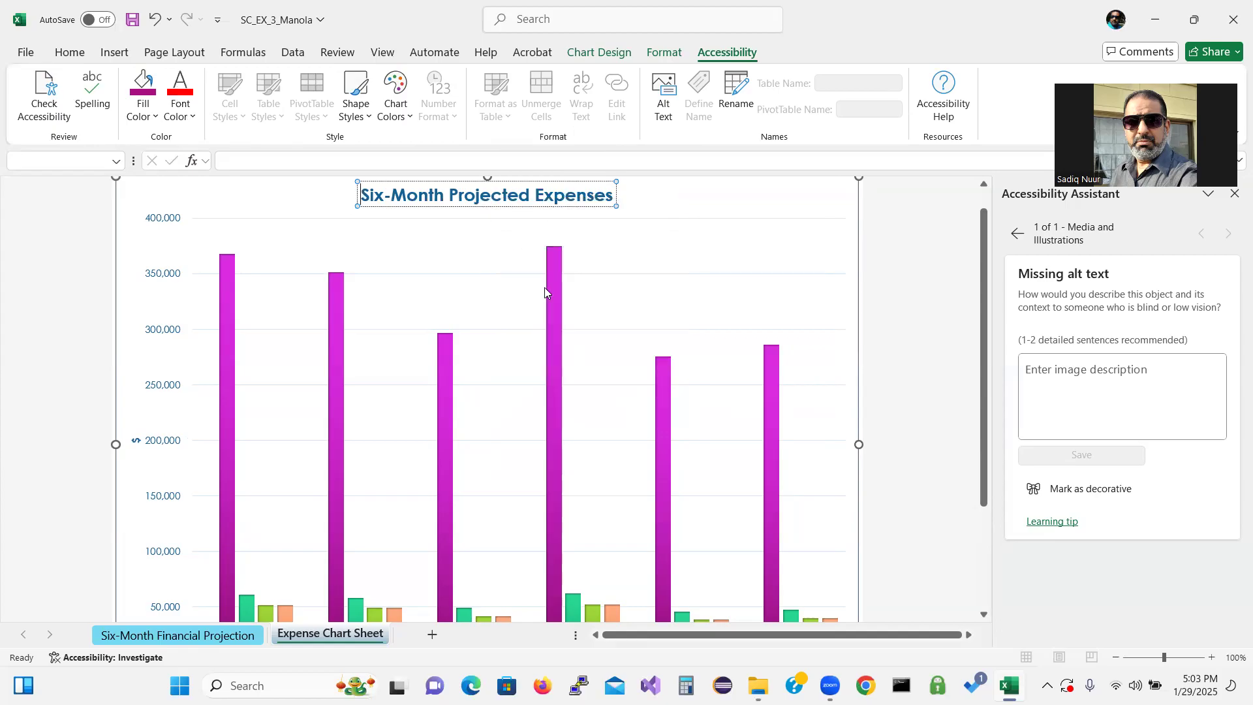
pyautogui.rightClick(741, 222)
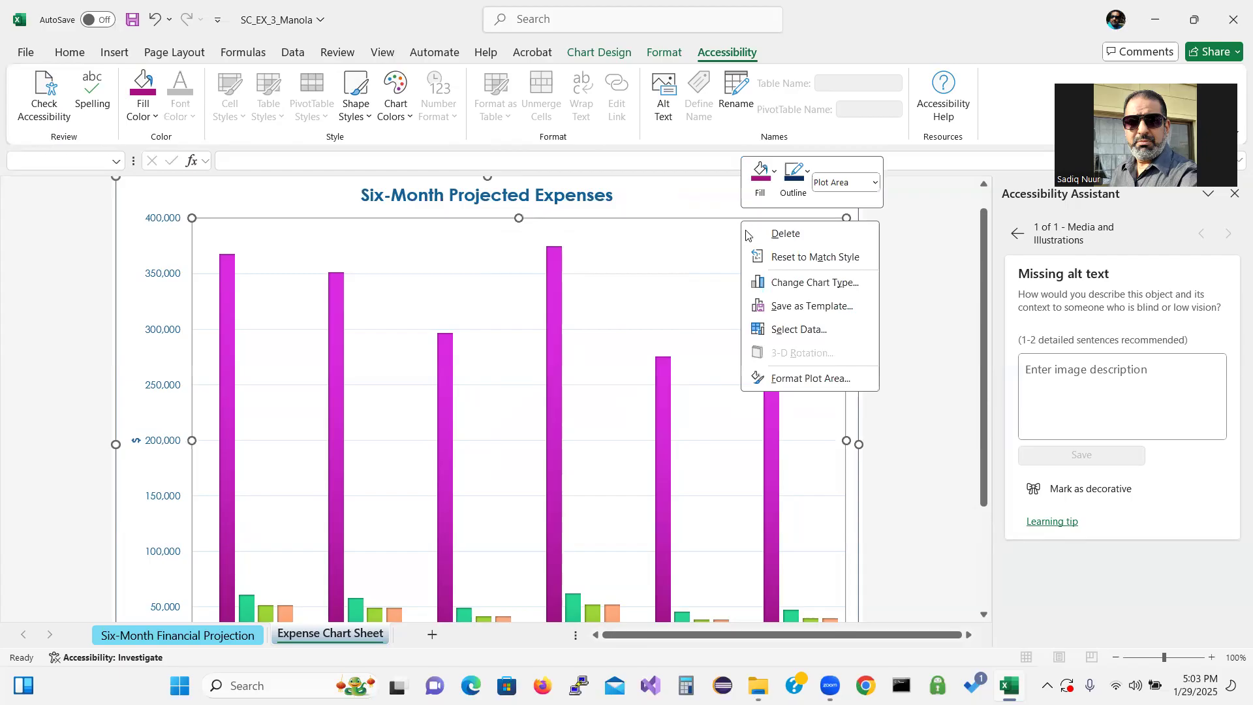
pyautogui.click(712, 197)
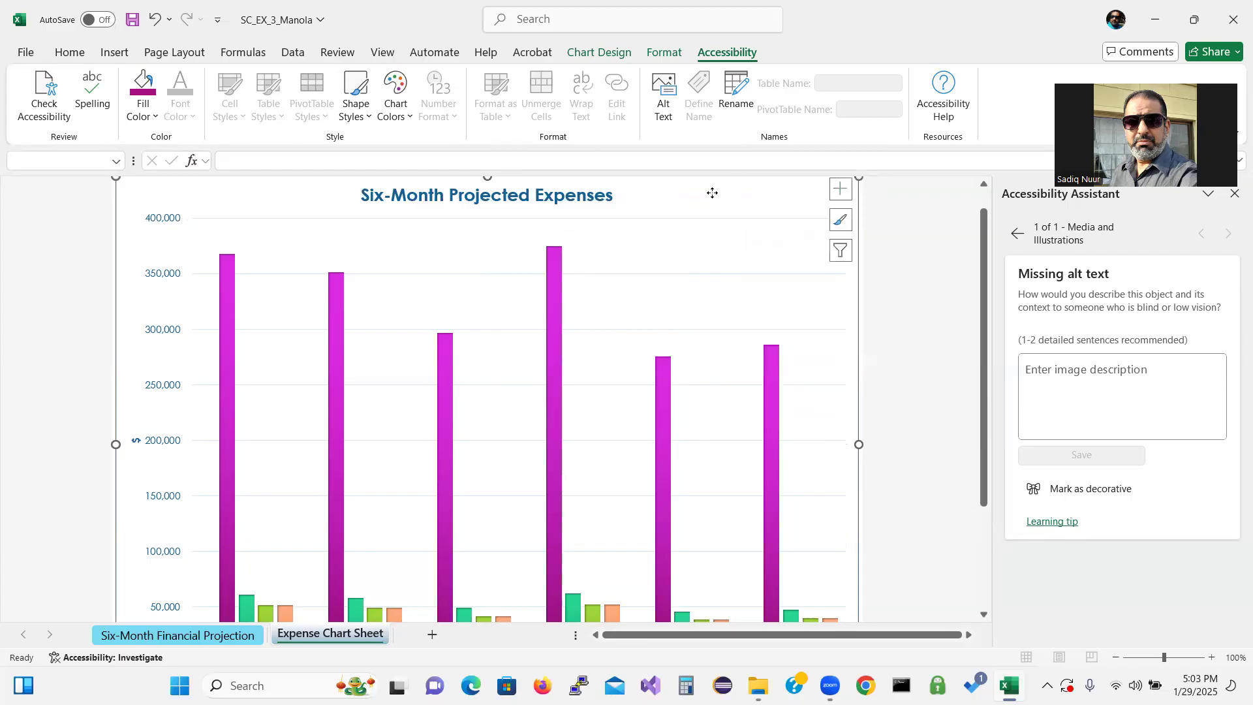
# Add the alt text "Six-Month Projected Expenses" to the expense chart and close the Alt Text pane
pyautogui.rightClick(712, 197)
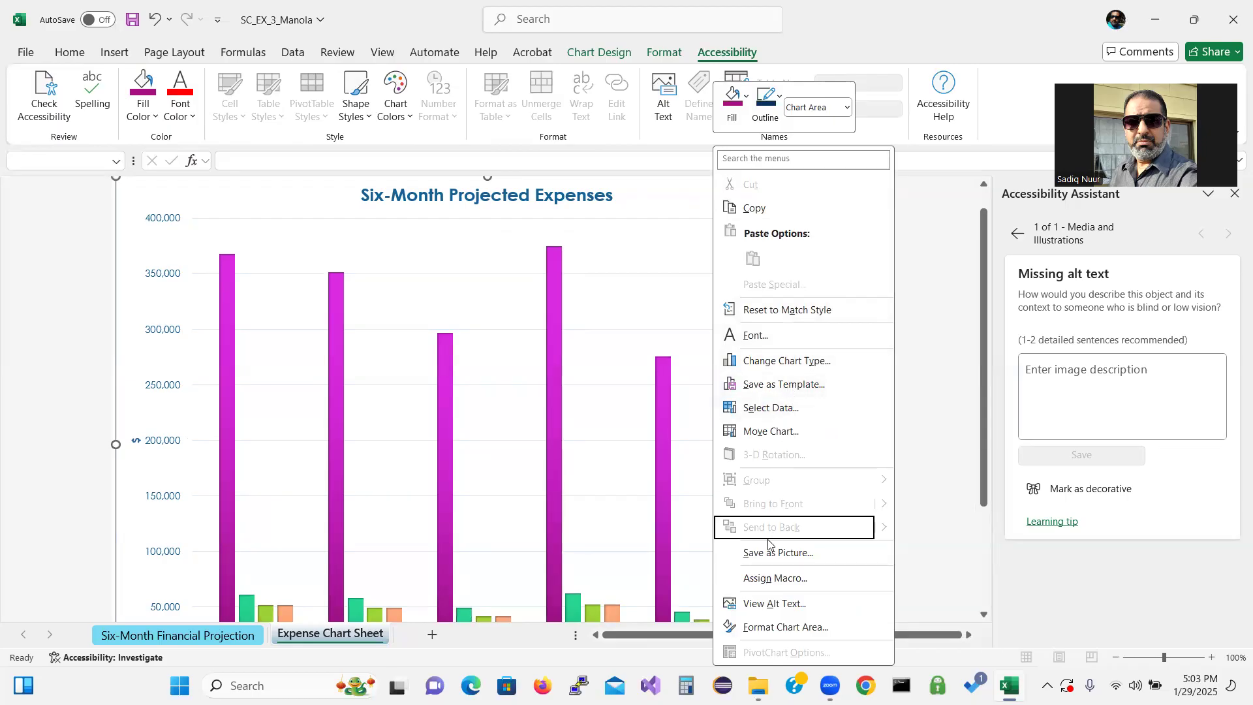
pyautogui.click(765, 603)
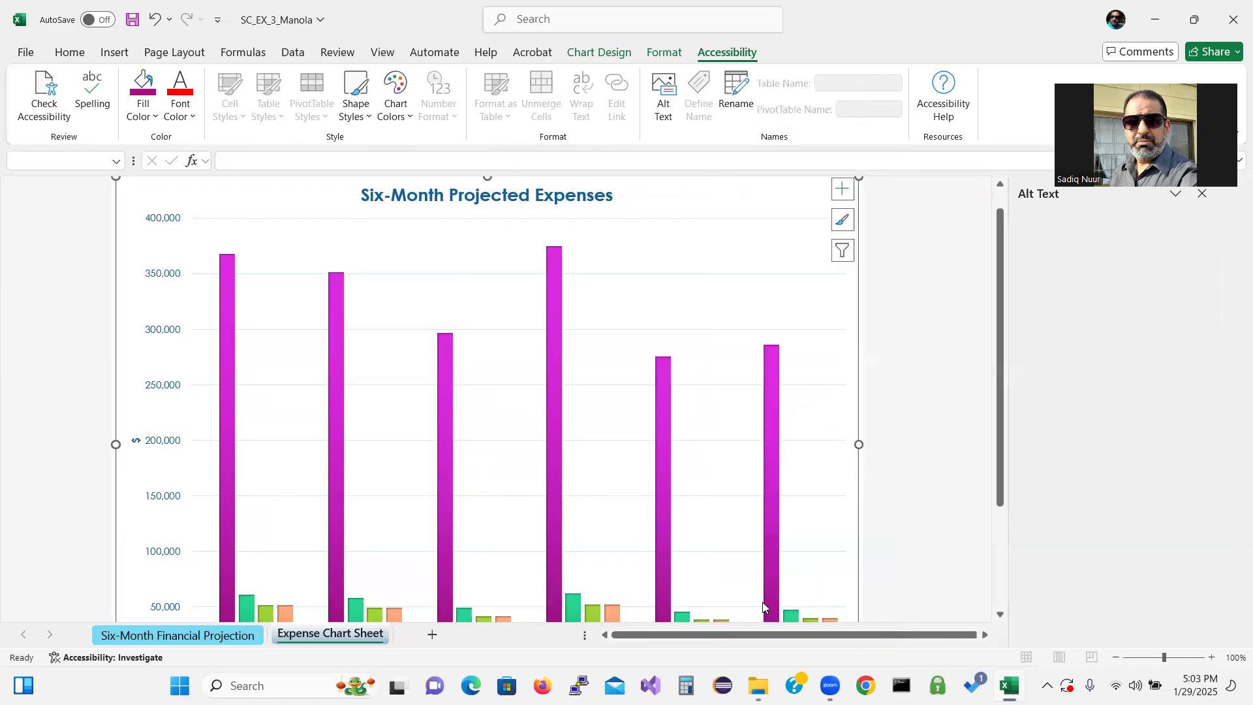
pyautogui.click(1099, 356)
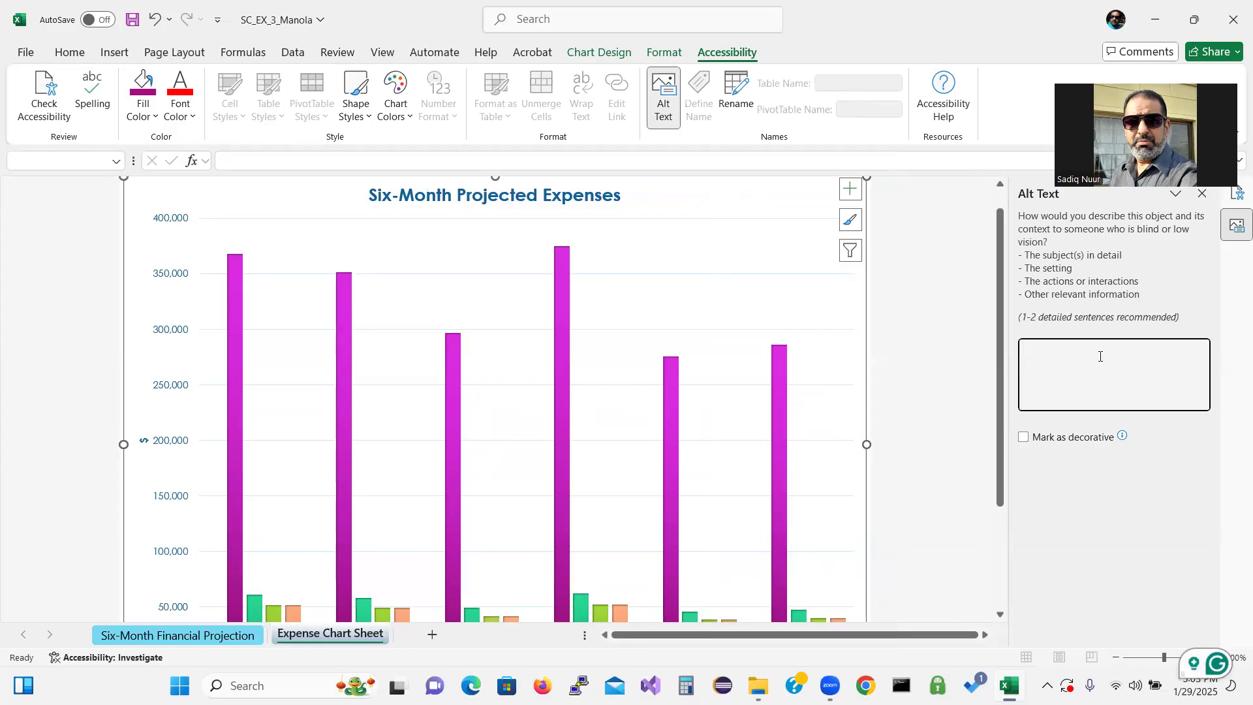
pyautogui.write('Six-Month ')
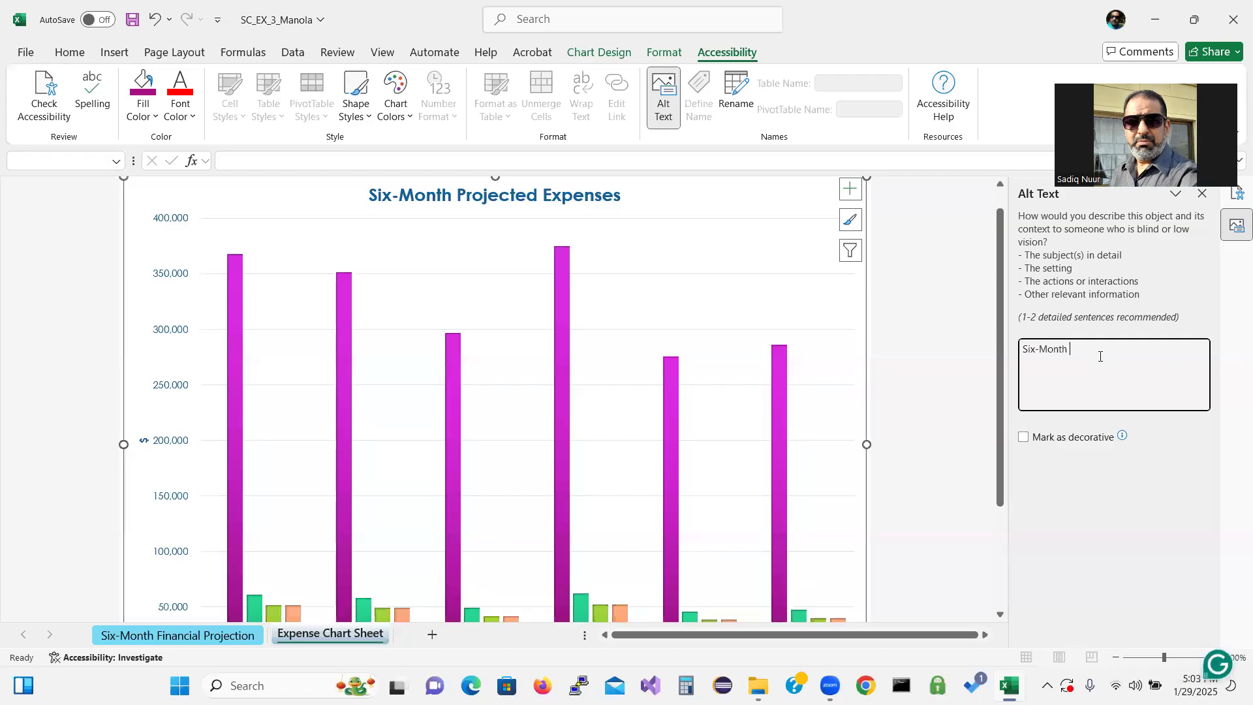
pyautogui.write('Projected Expenses')
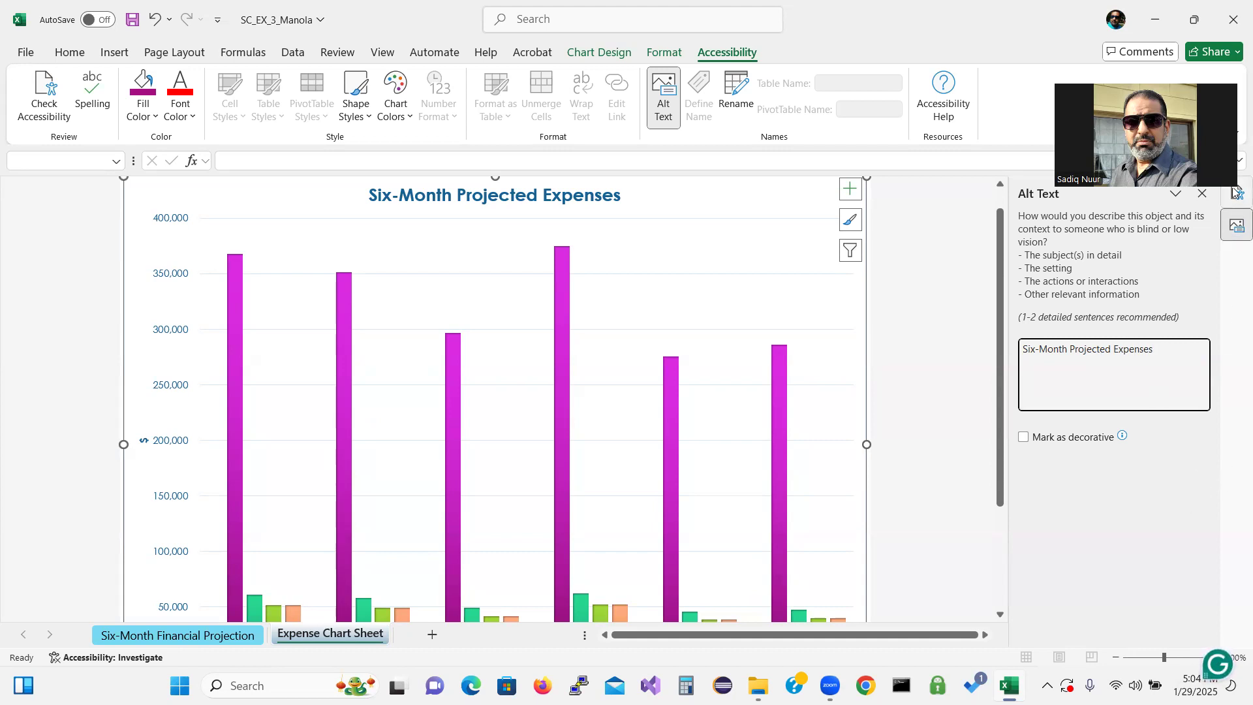
pyautogui.click(1202, 196)
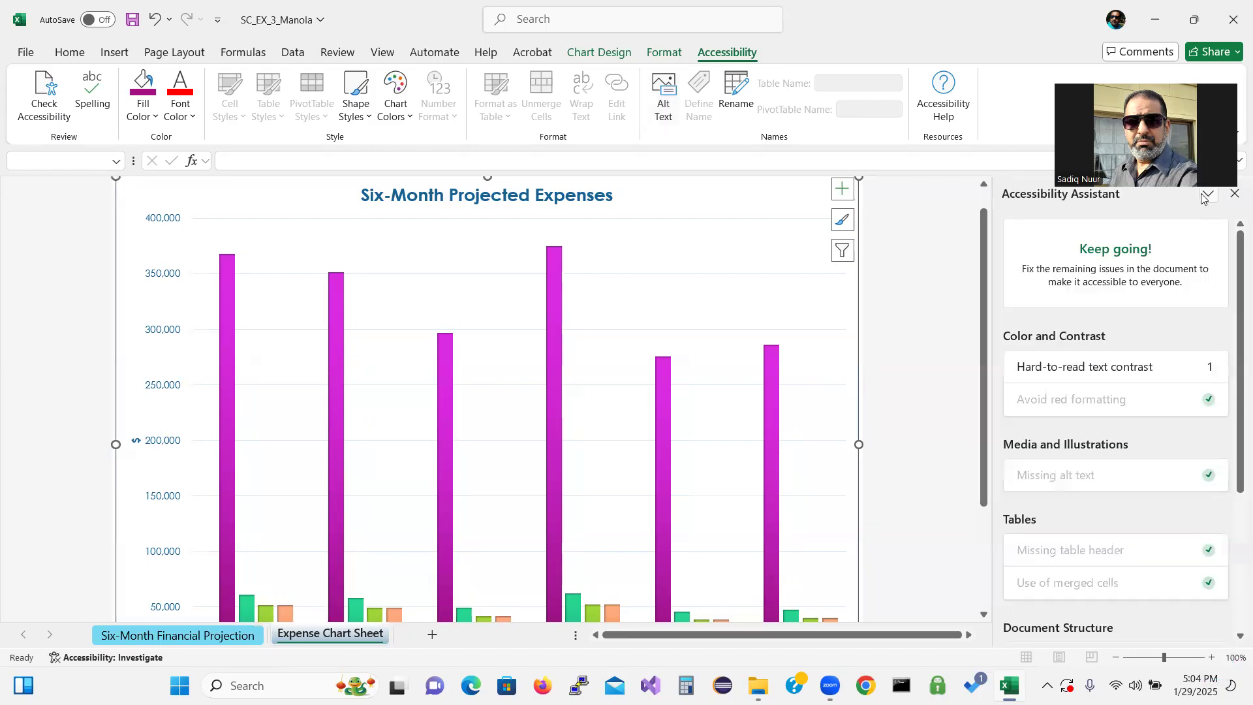
# Review the hard-to-read text contrast issue on the projection sheet's highlighted rows
pyautogui.click(1063, 368)
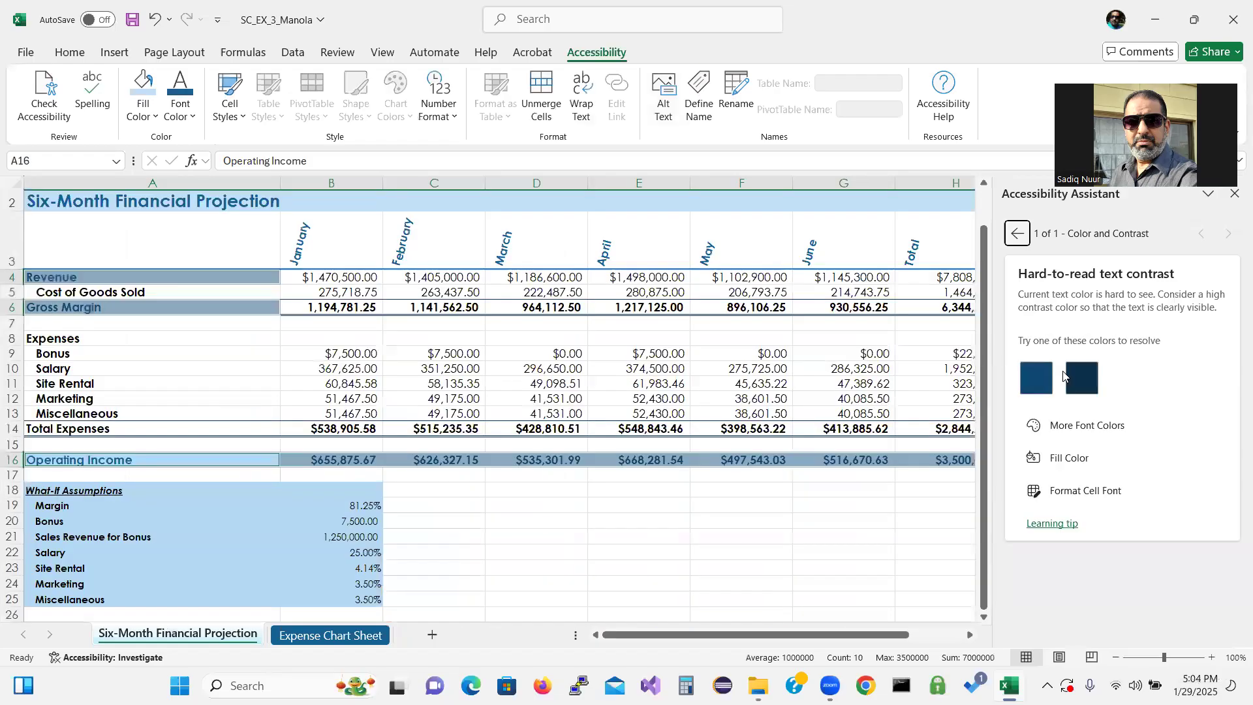
pyautogui.click(240, 352)
pyautogui.click(223, 275)
pyautogui.click(221, 305)
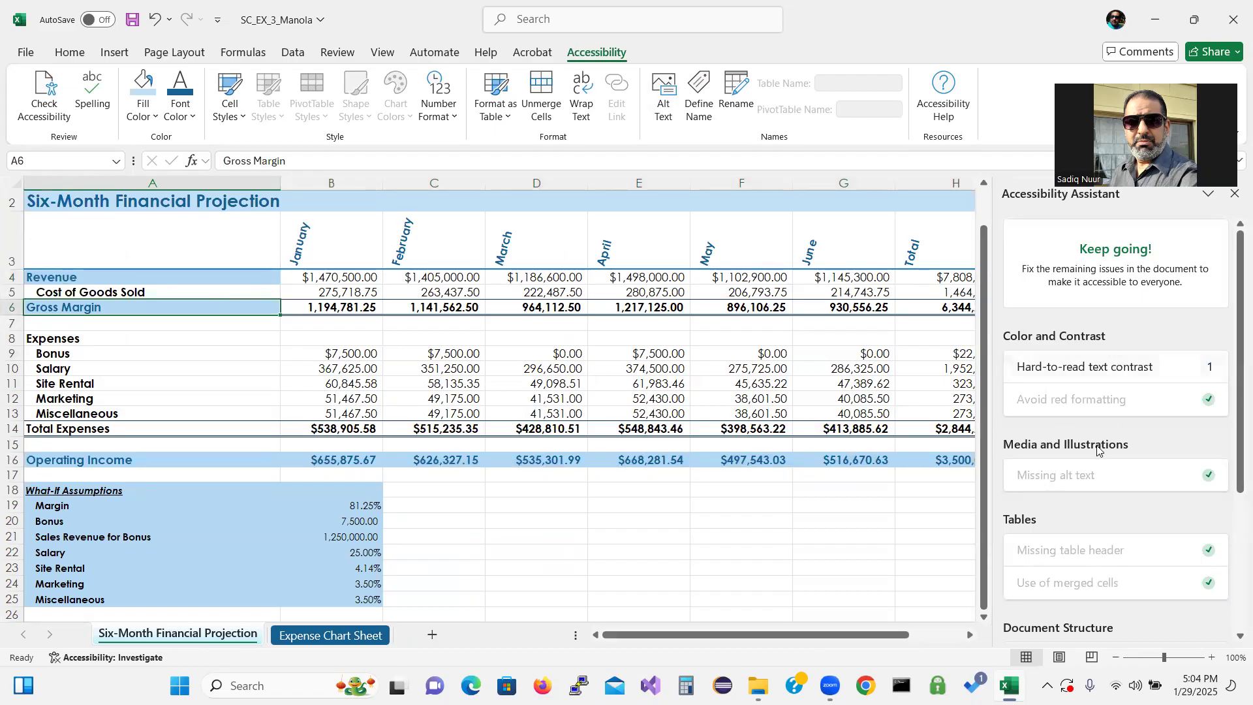
# Run Check Accessibility again from the workbook's Info page under Check for Issues
pyautogui.click(742, 505)
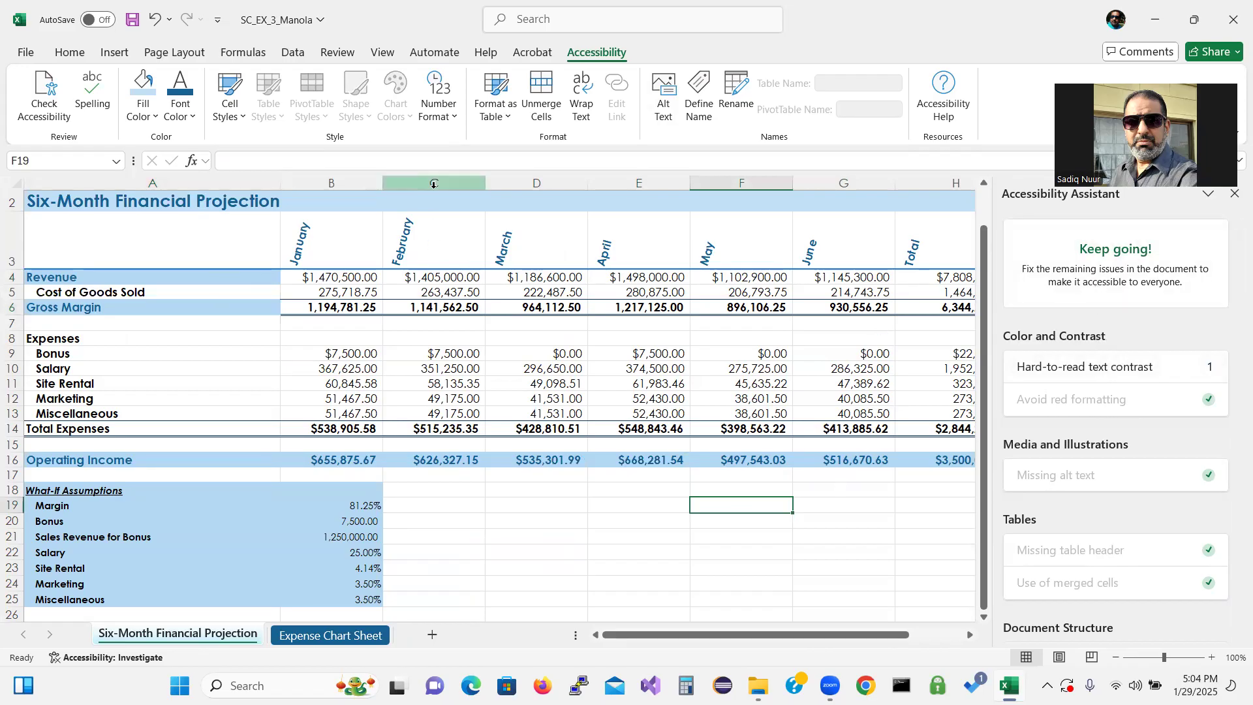
pyautogui.click(29, 56)
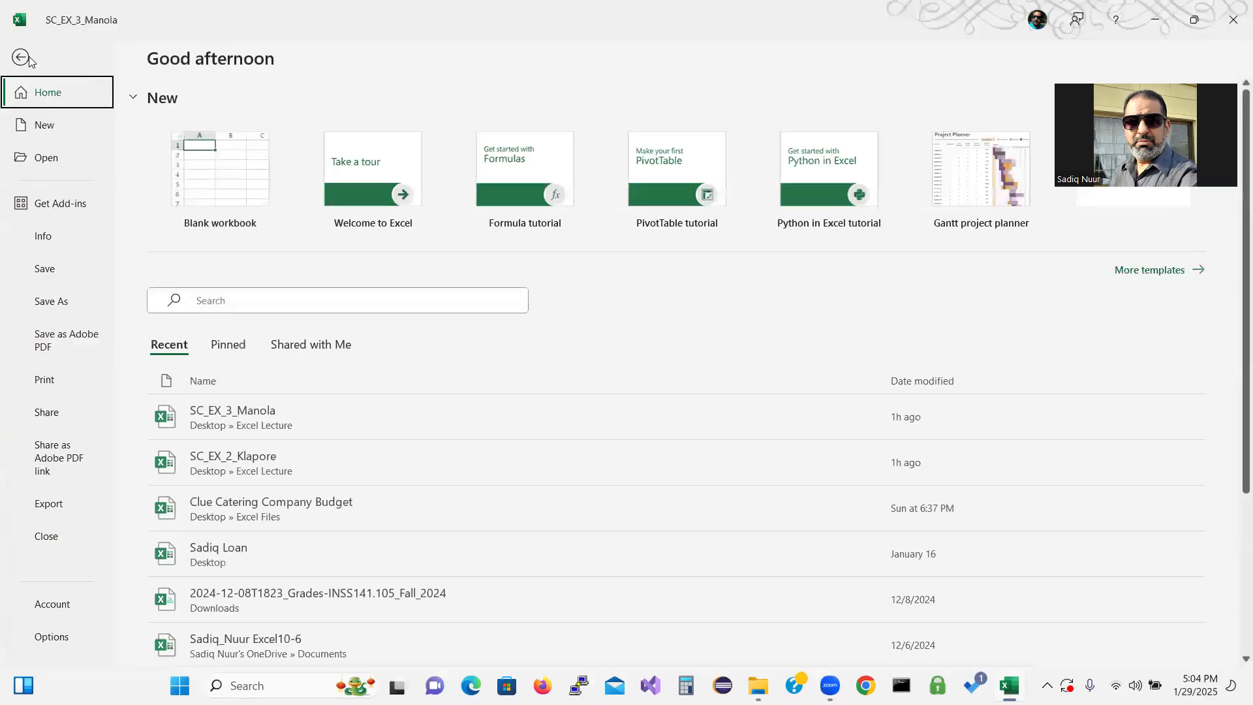
pyautogui.click(43, 236)
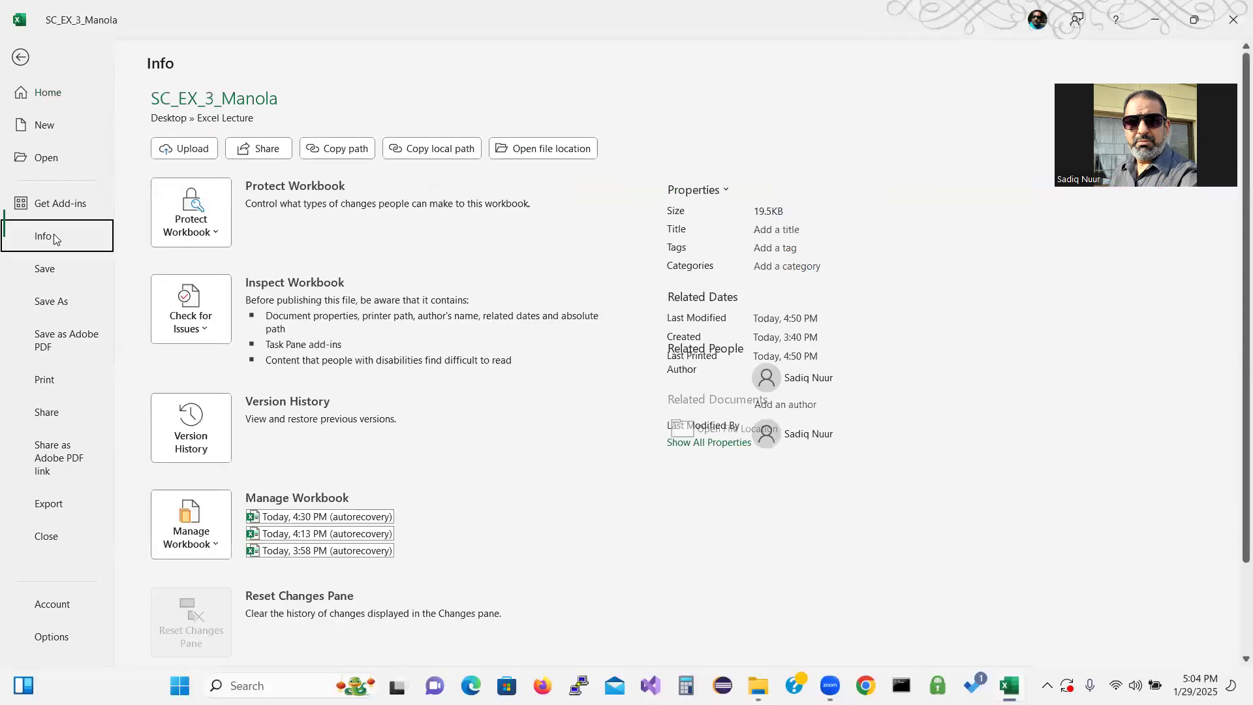
pyautogui.click(207, 331)
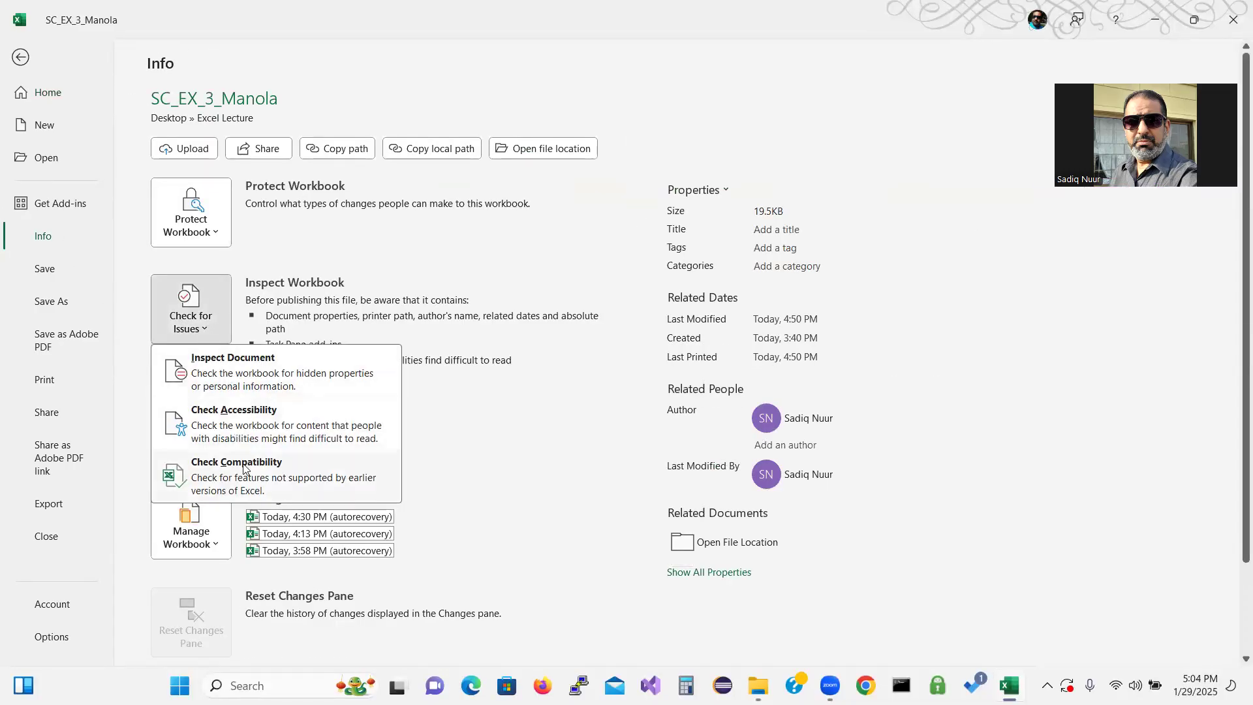
pyautogui.click(256, 421)
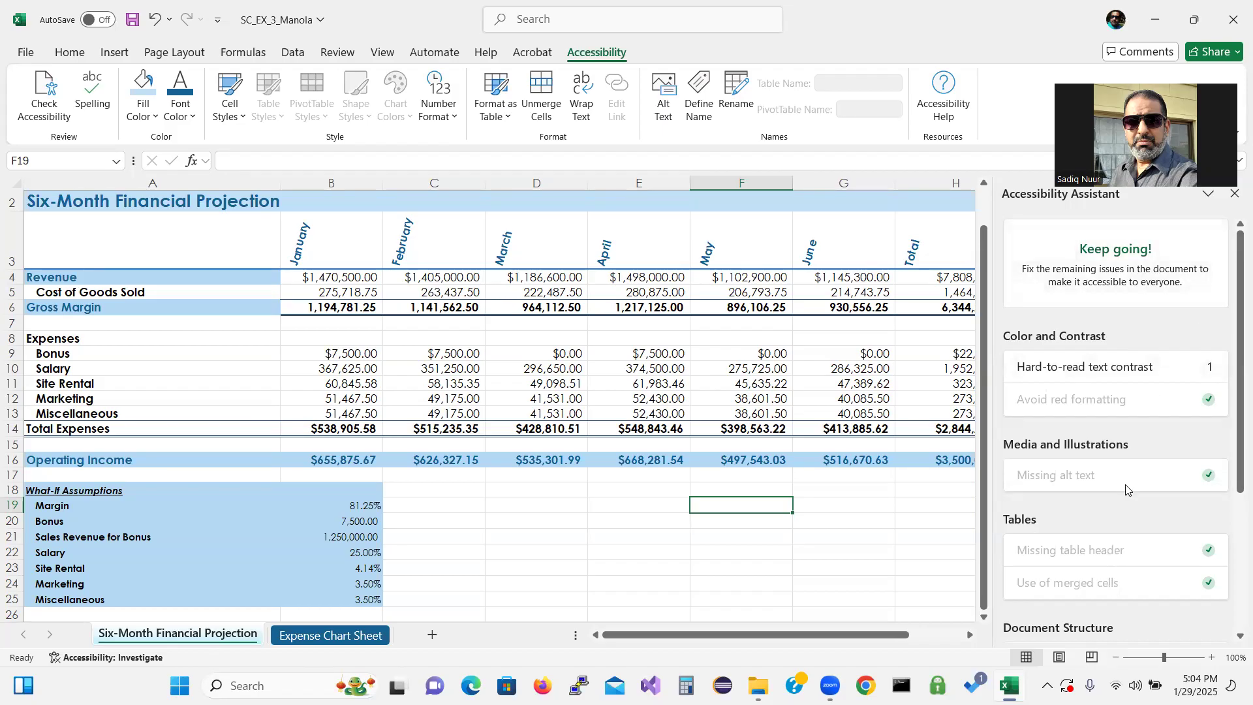
# Resolve the hard-to-read text contrast issue by applying the second, darker navy suggested font colour to the highlighted rows
pyautogui.click(1065, 367)
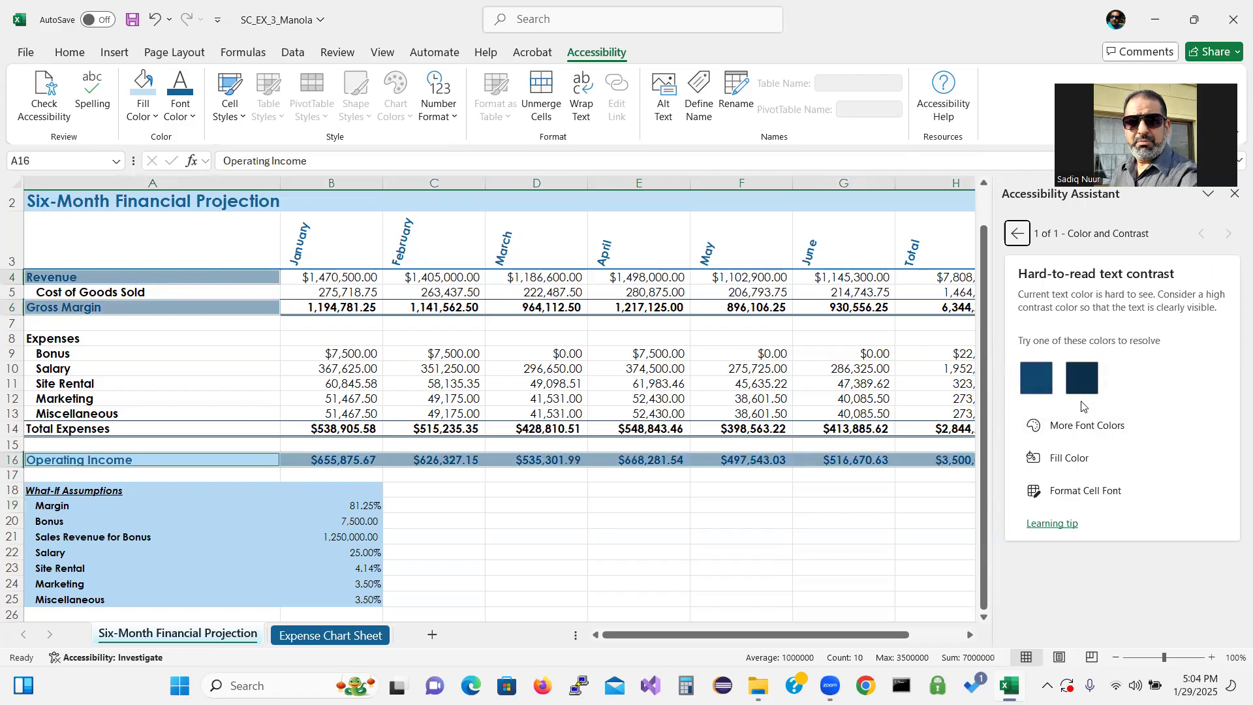
pyautogui.click(1080, 378)
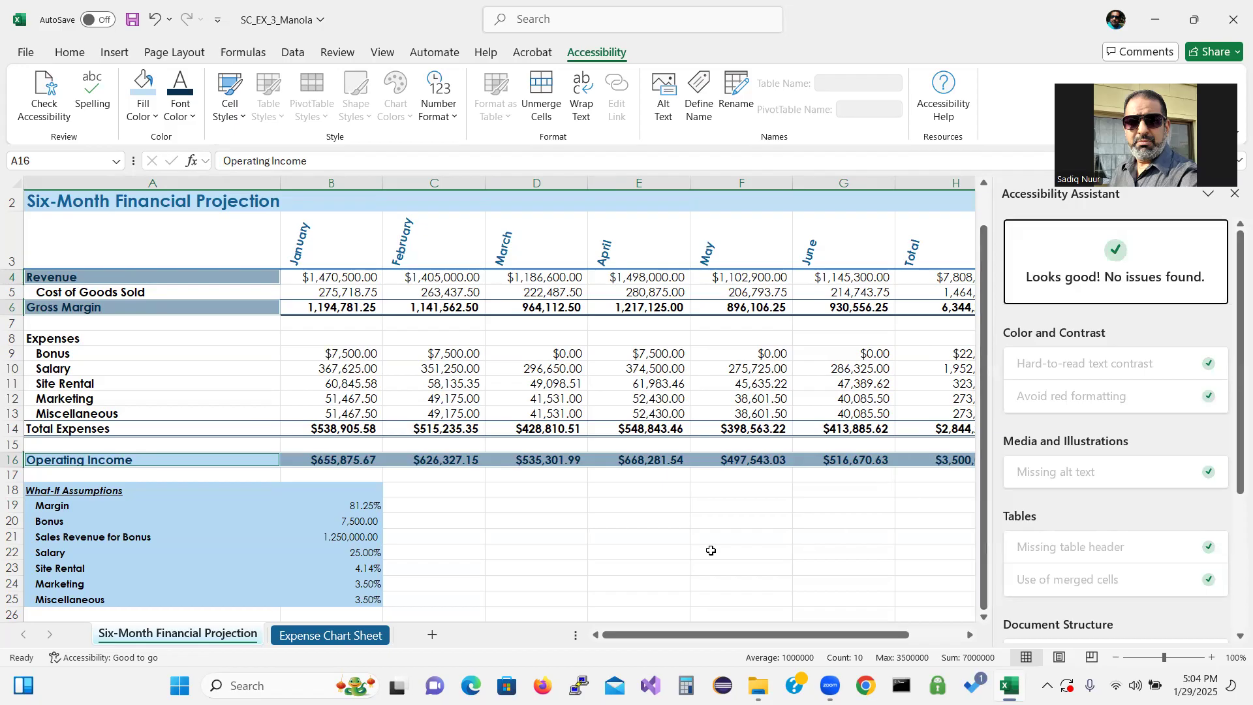
pyautogui.click(646, 552)
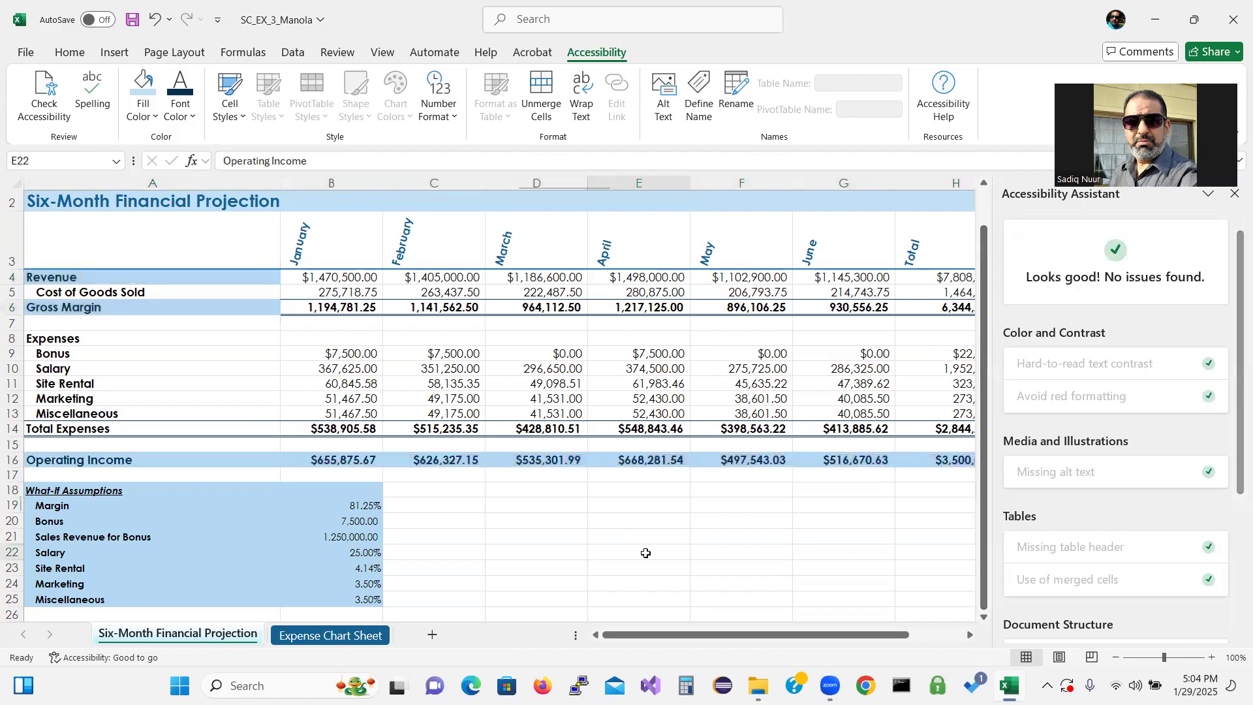
# Close the Accessibility Assistant pane
pyautogui.rightClick(646, 552)
pyautogui.press('Escape')
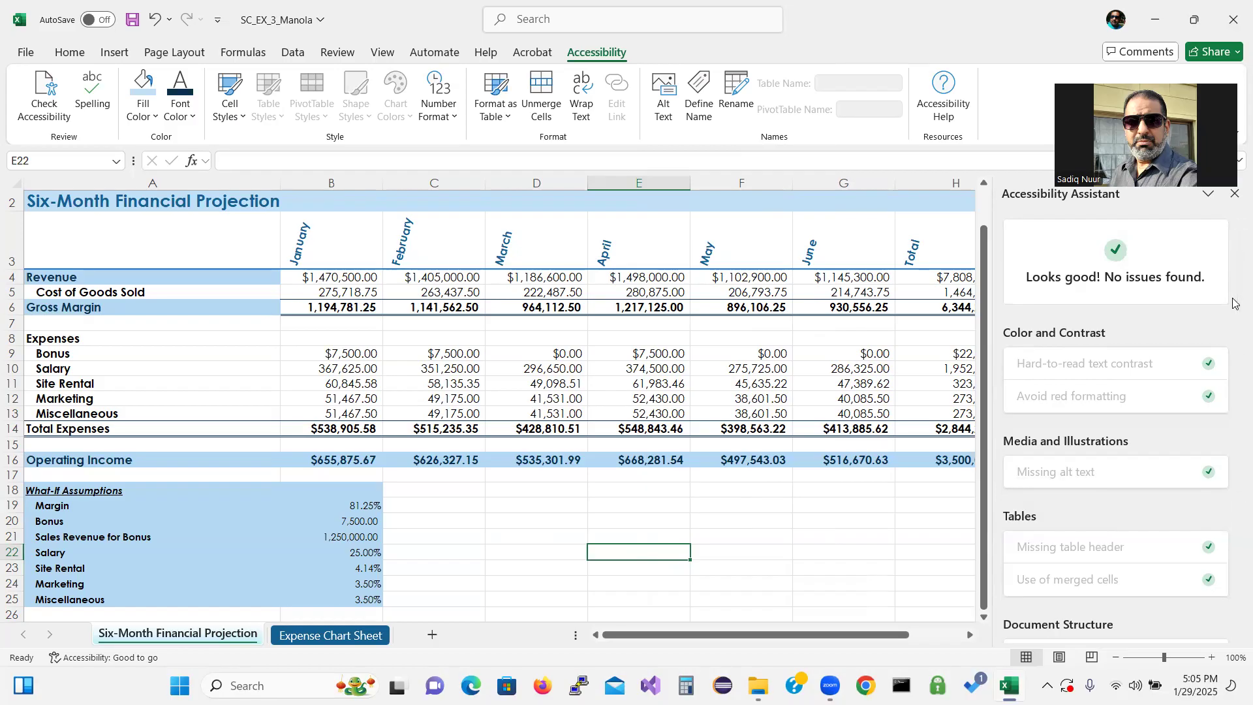
pyautogui.click(1234, 195)
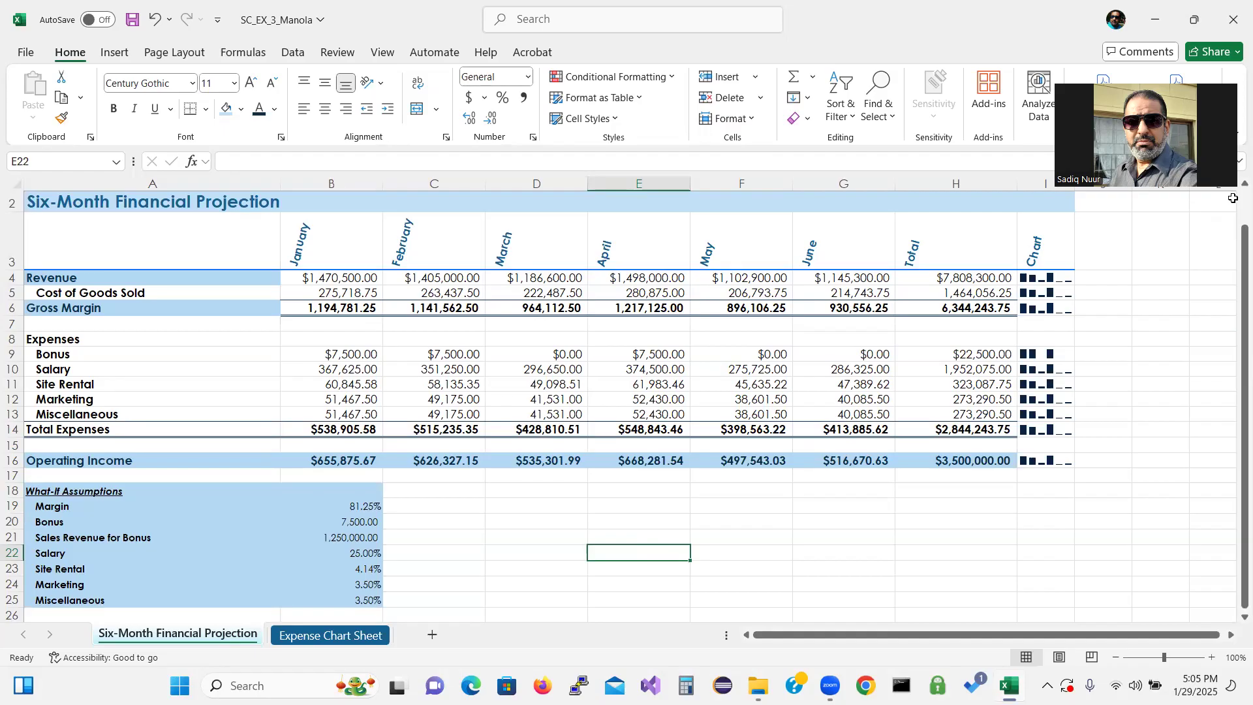
# Open the Add-ins gallery
pyautogui.click(986, 86)
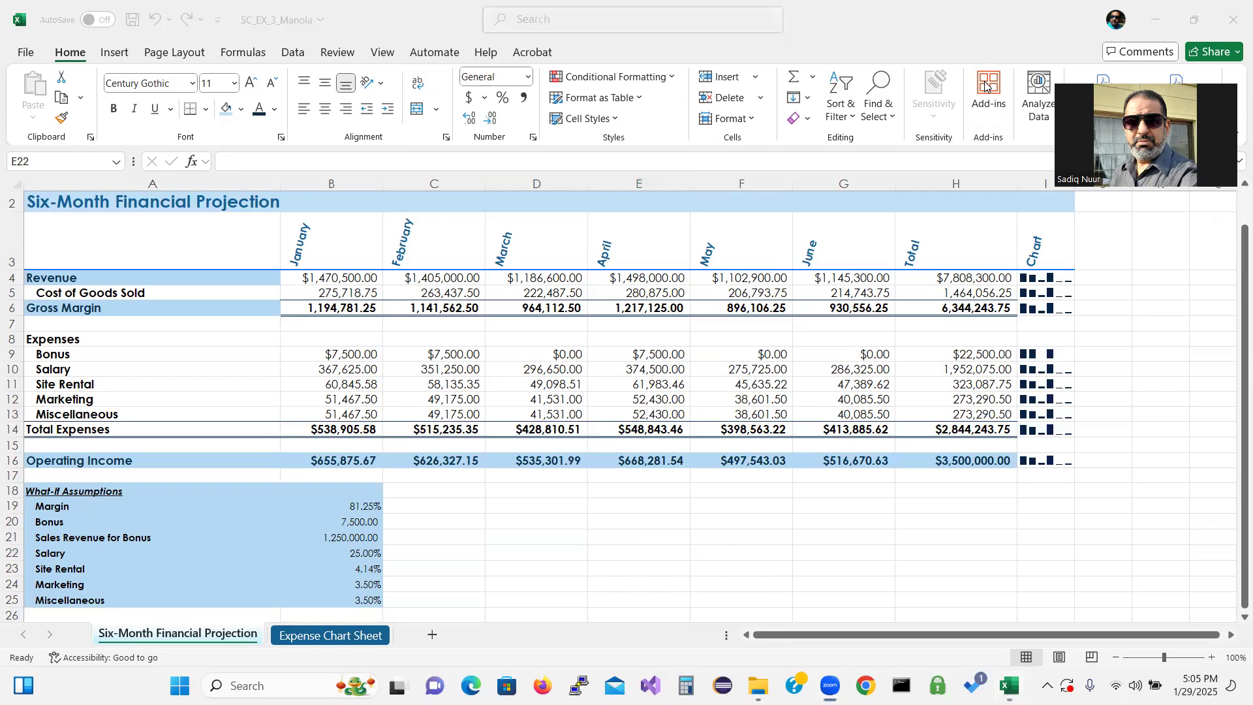